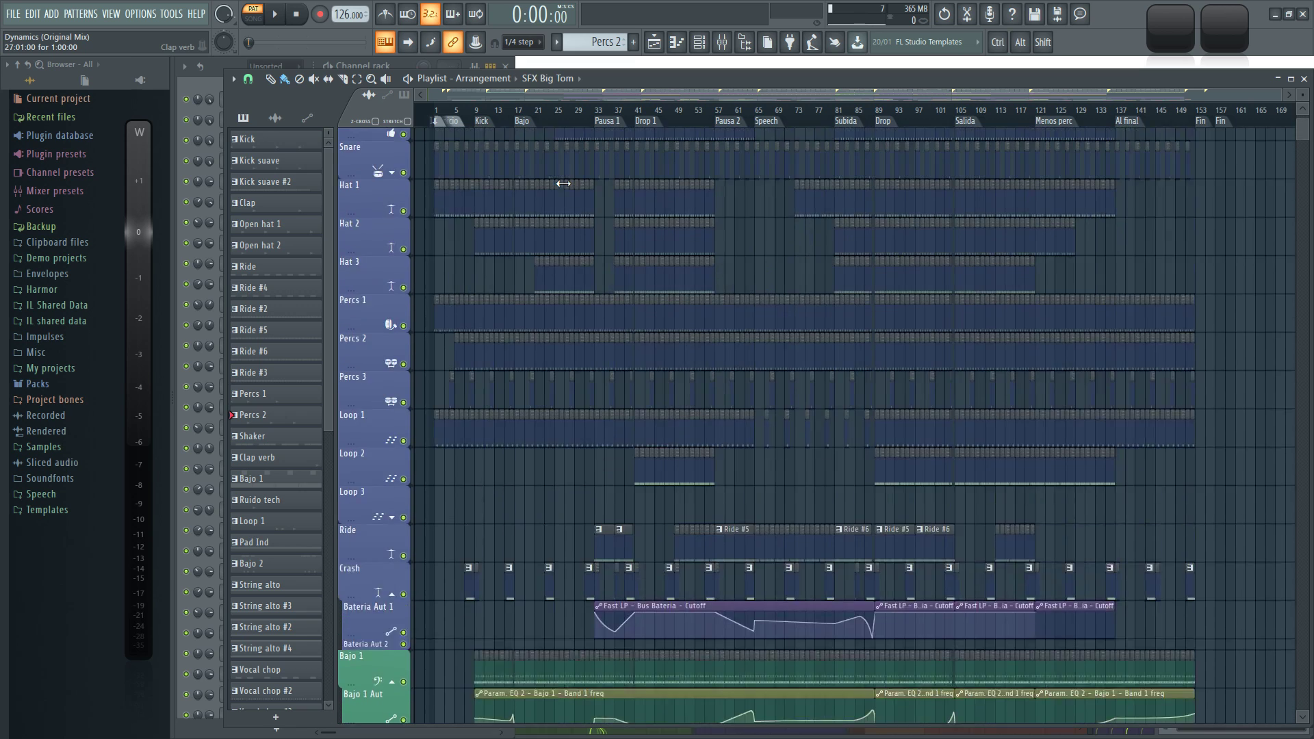
Step: Play the arrangement in song mode from shortly before the Bajo marker, with the Master mixer track selected
key("F9")
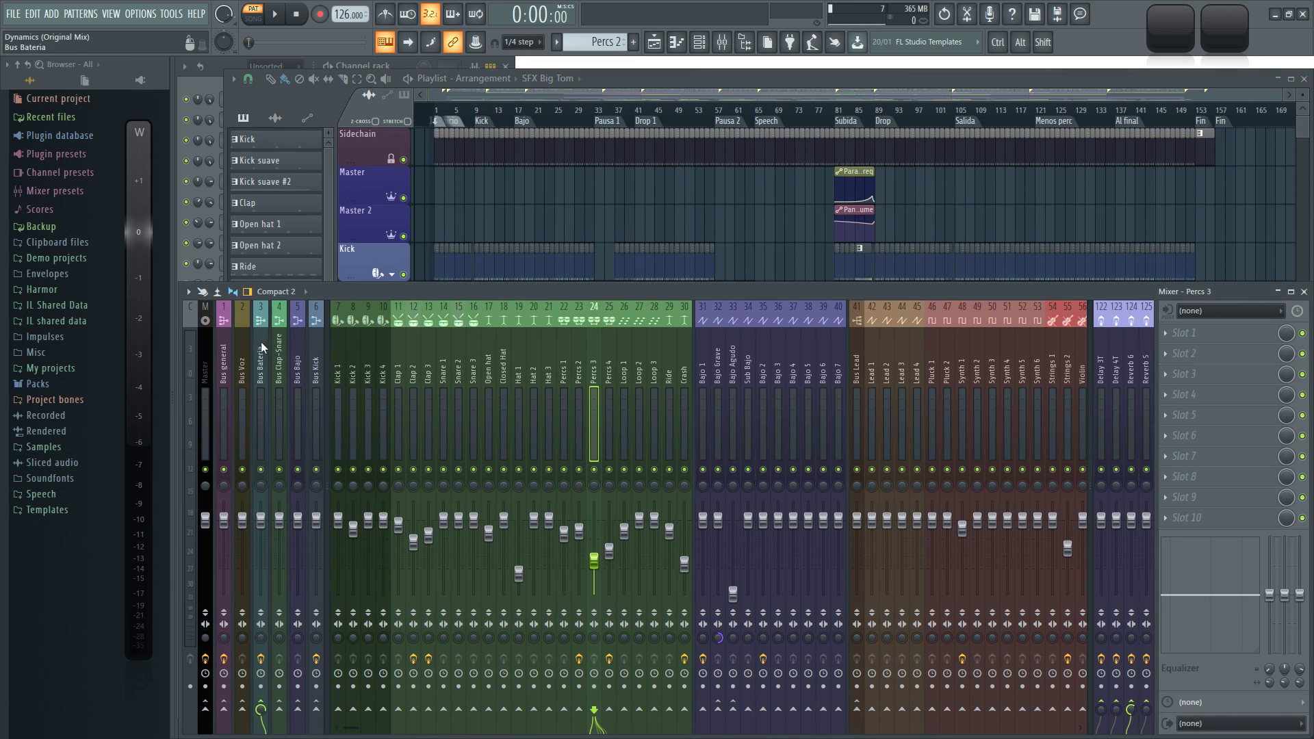
left_click(200, 364)
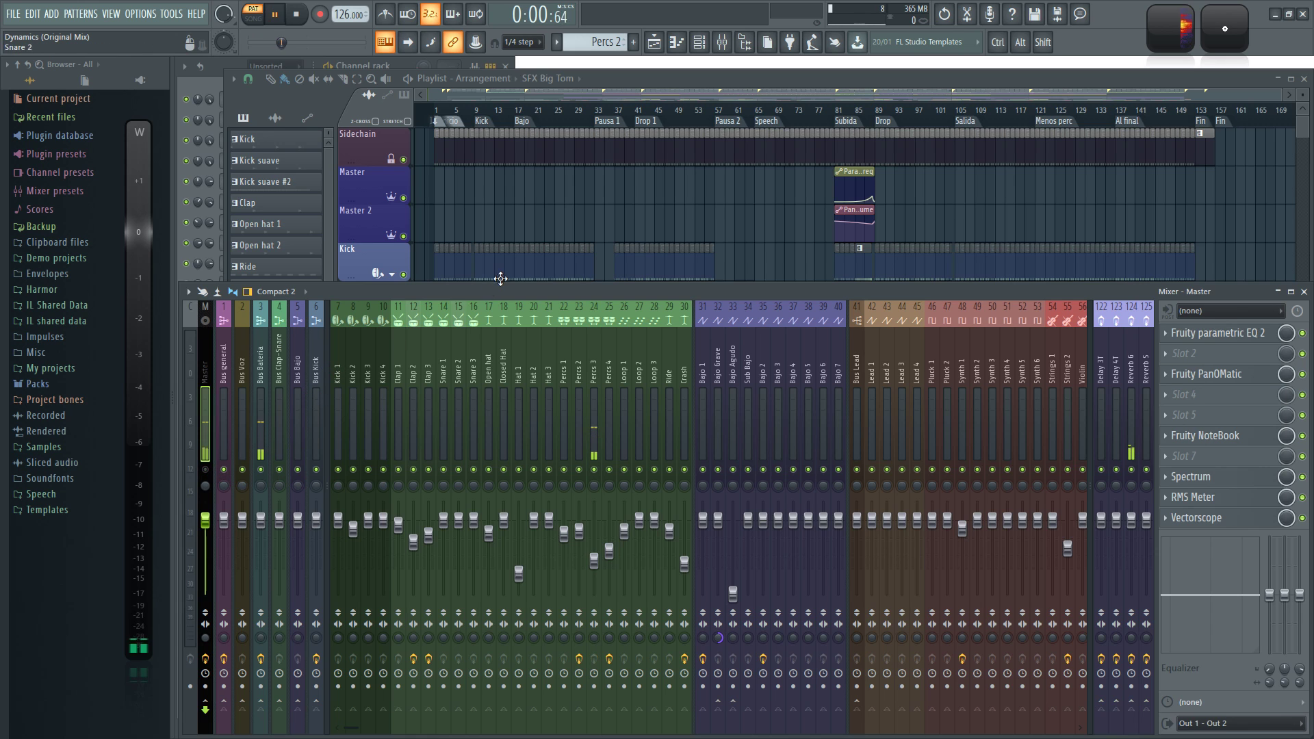
left_click(516, 230)
key("l")
scroll(457, 119, "up", 3)
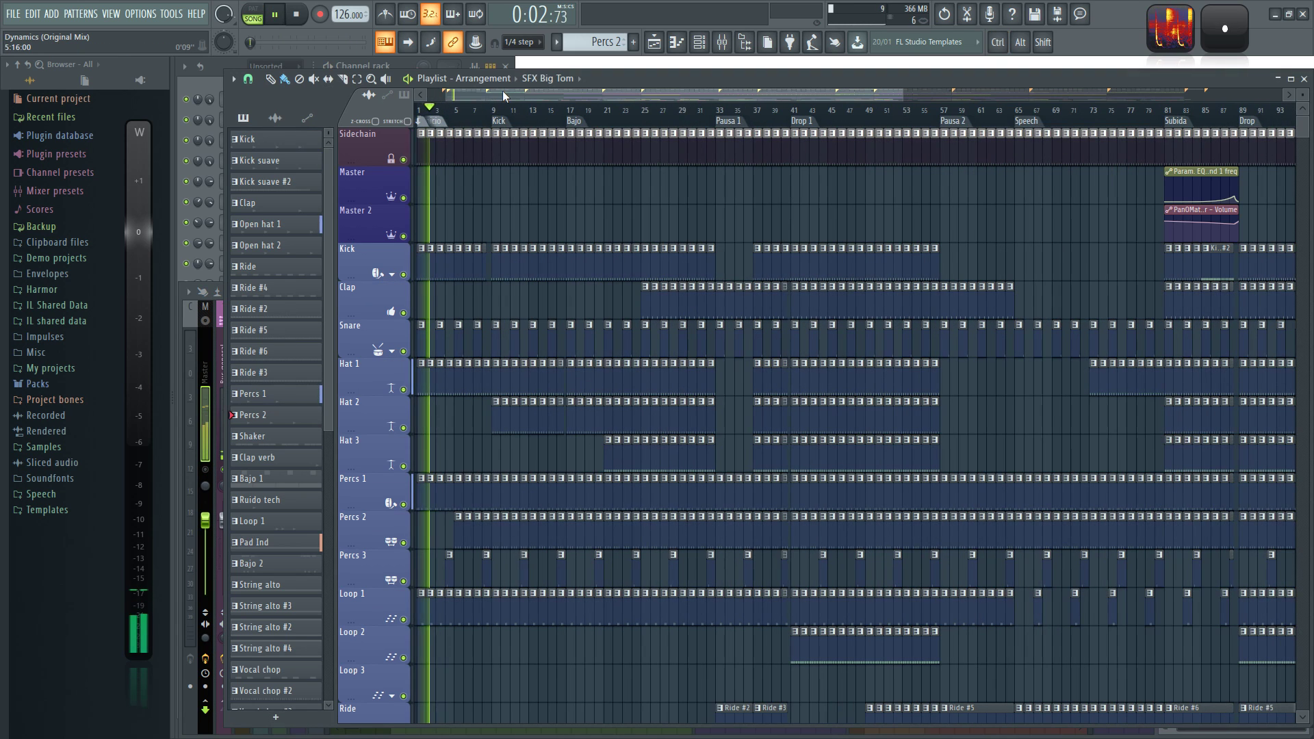
left_click_drag(503, 93, 481, 94)
left_click(741, 111)
left_click(594, 110)
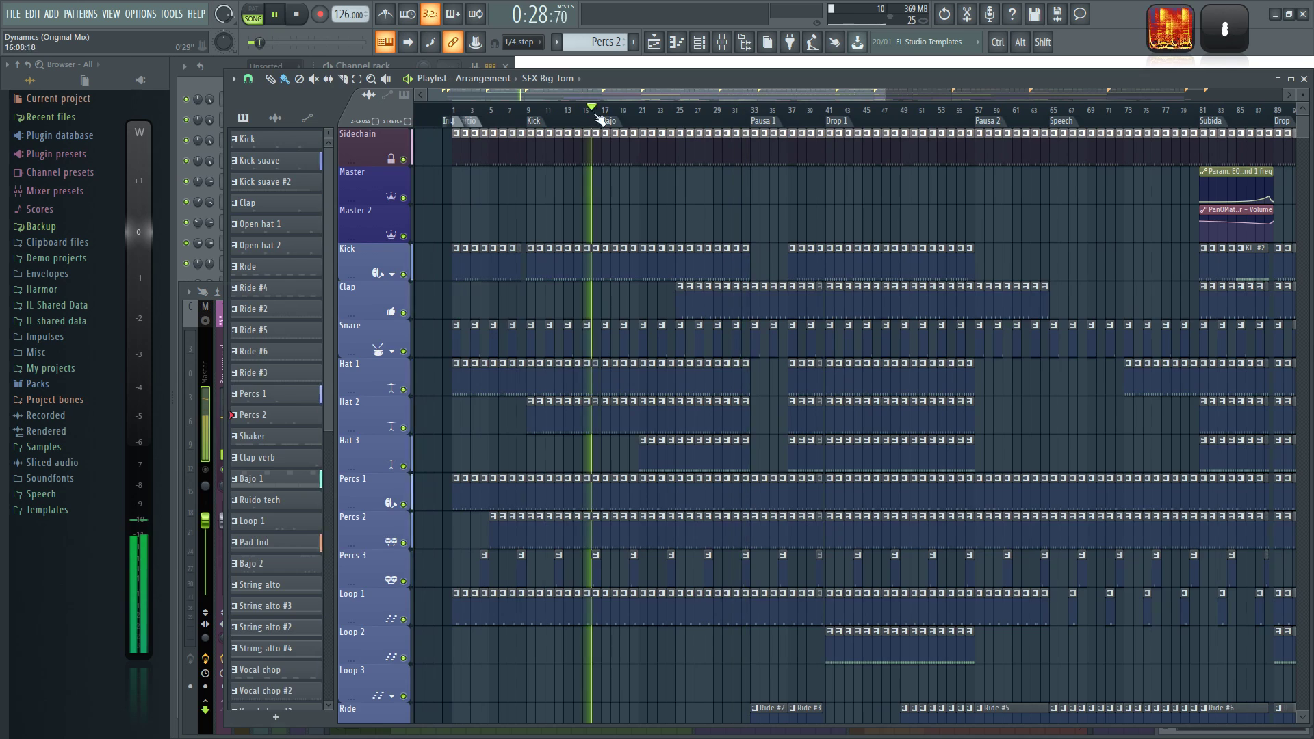
Step: In the mixer, lower the volume faders of Bus Kick, Bus Bajo and Bus Clap-Snare to the minimum
key("F9")
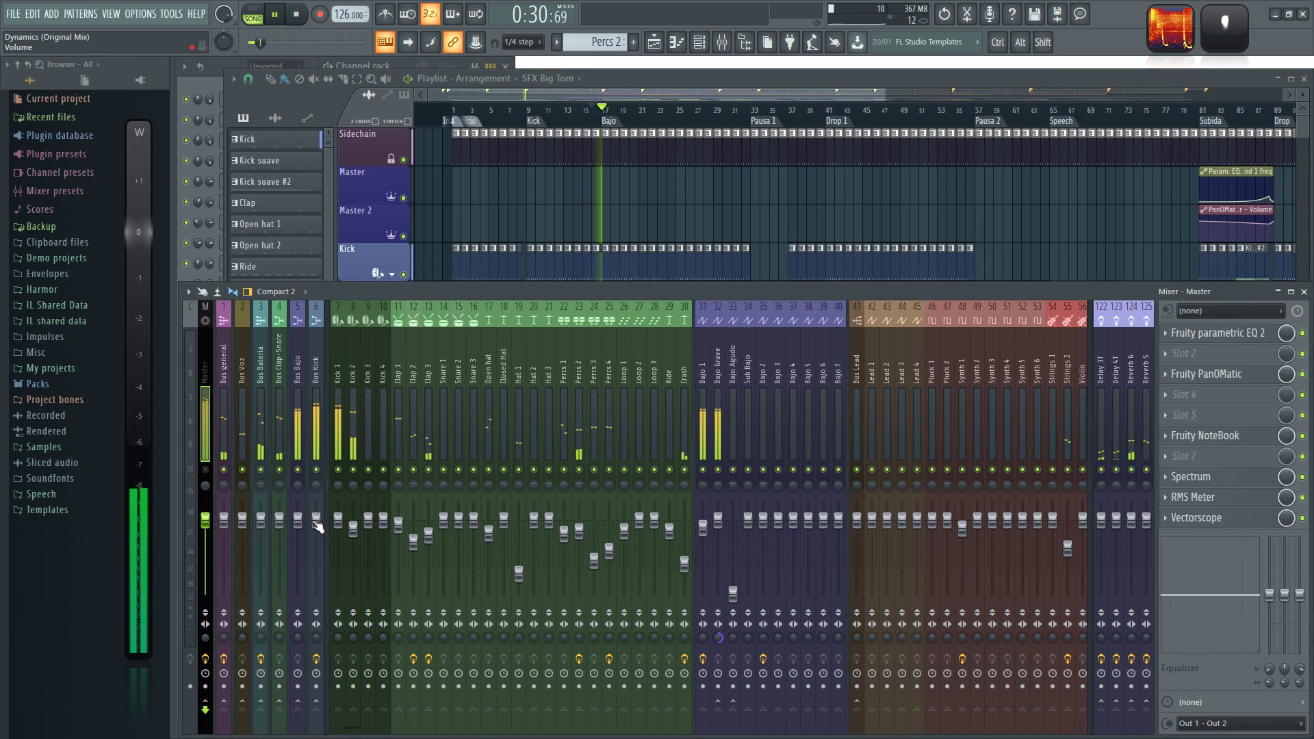
left_click_drag(316, 522, 299, 594)
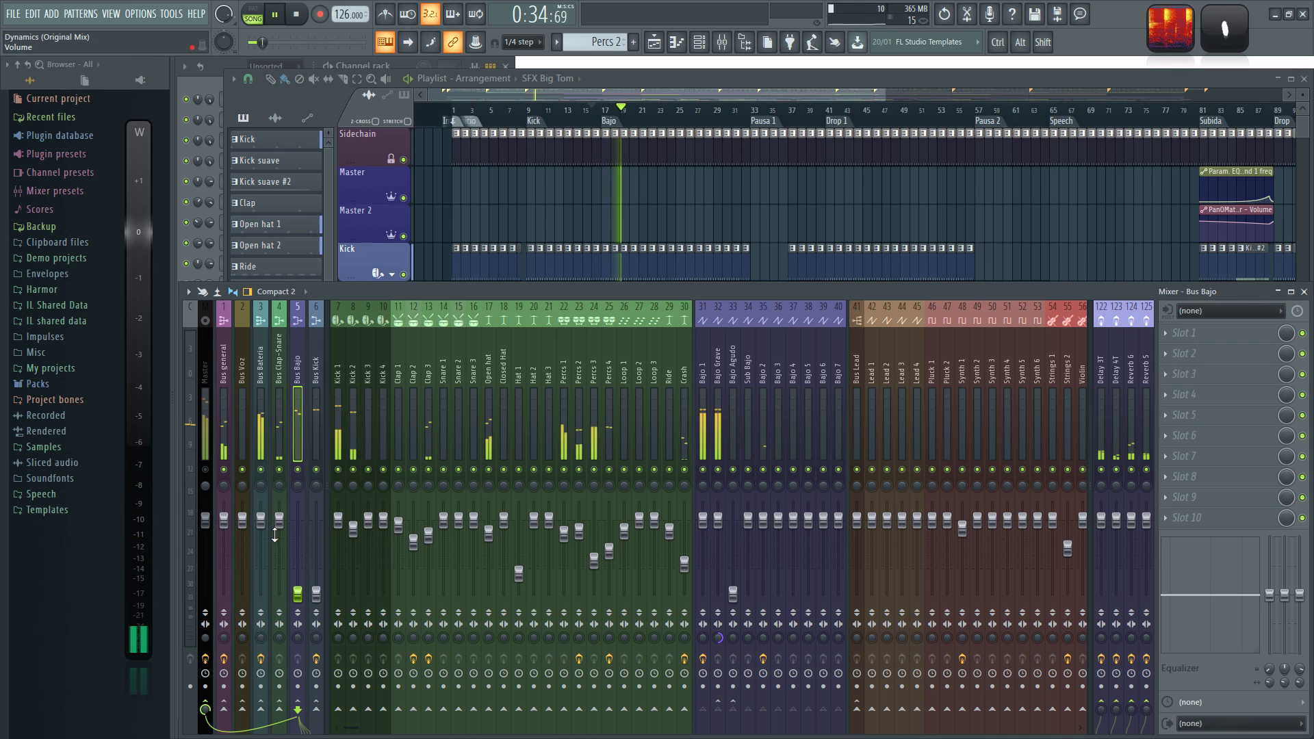
left_click_drag(281, 528, 281, 601)
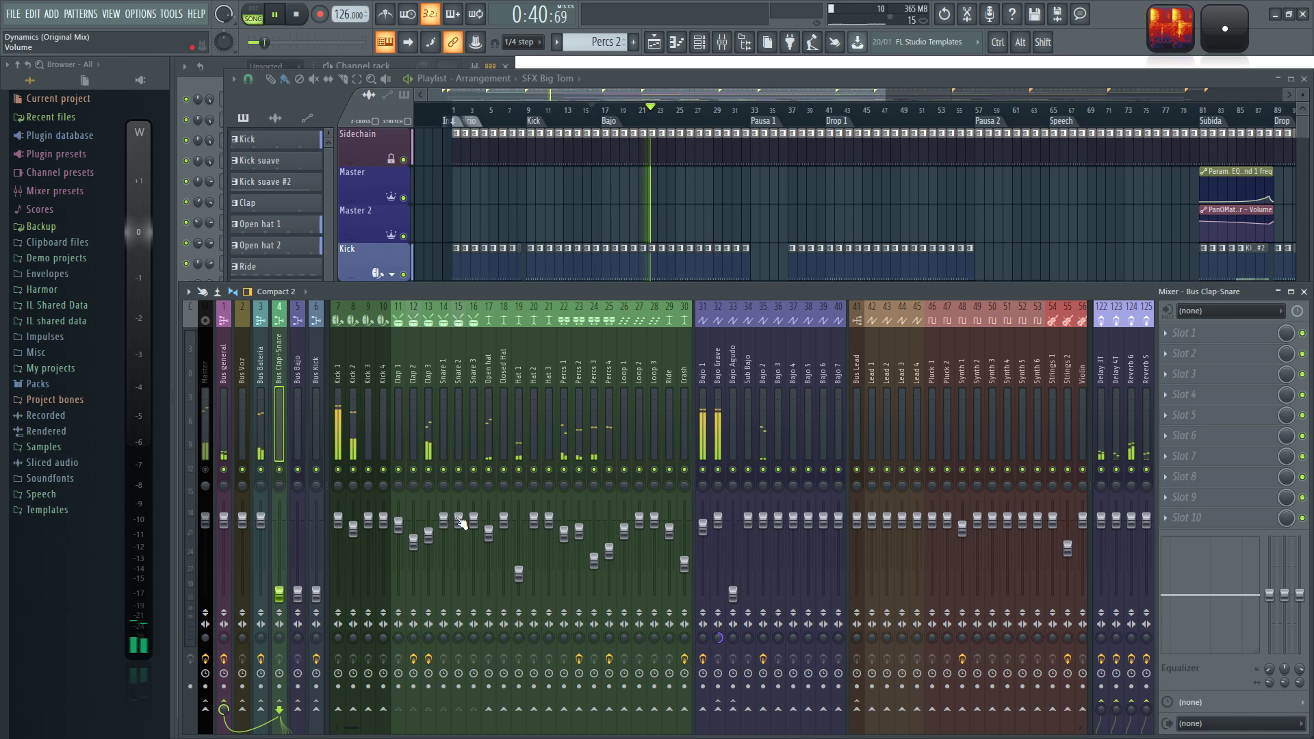
Step: Lower the volume faders of Open hat, Closed Hat, Hat 1 and Percs 1 through Percs 4 to the minimum
left_click_drag(489, 531, 518, 598)
left_click(535, 522)
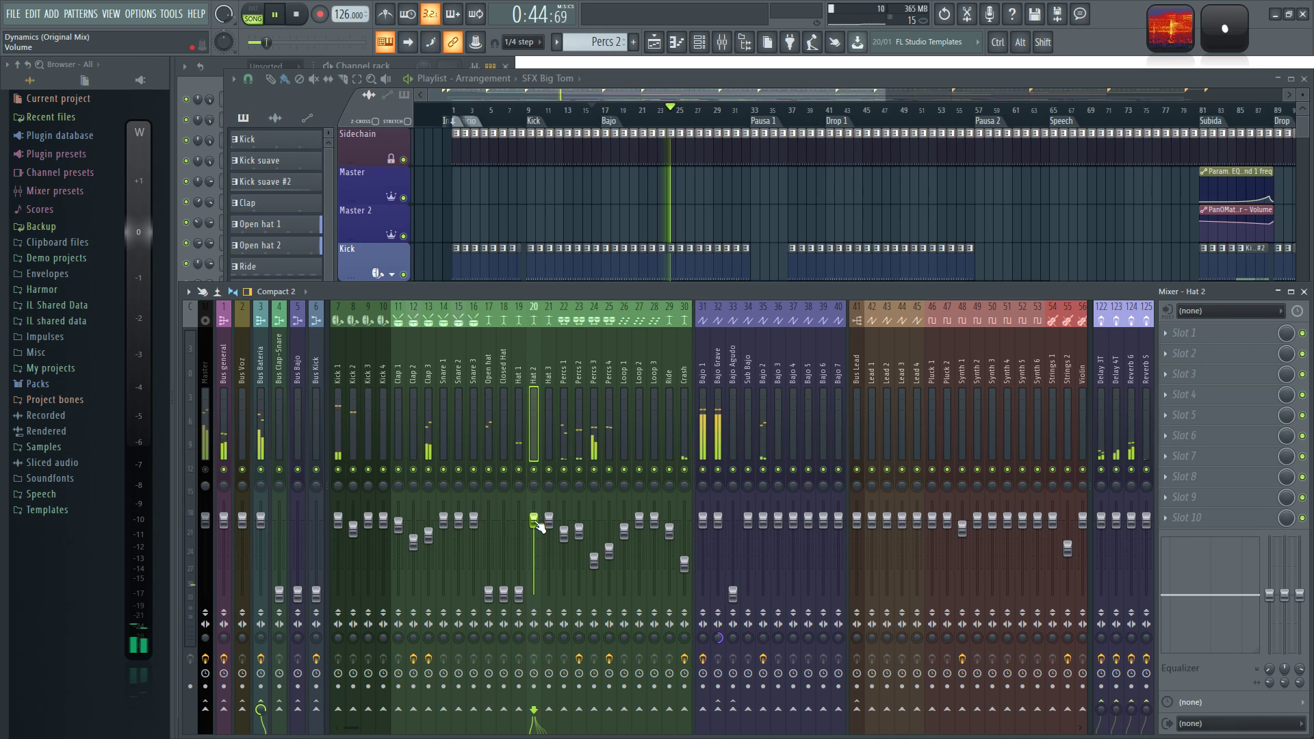
left_click(549, 521)
left_click_drag(564, 533, 564, 594)
left_click_drag(579, 531, 597, 600)
left_click_drag(608, 553, 609, 596)
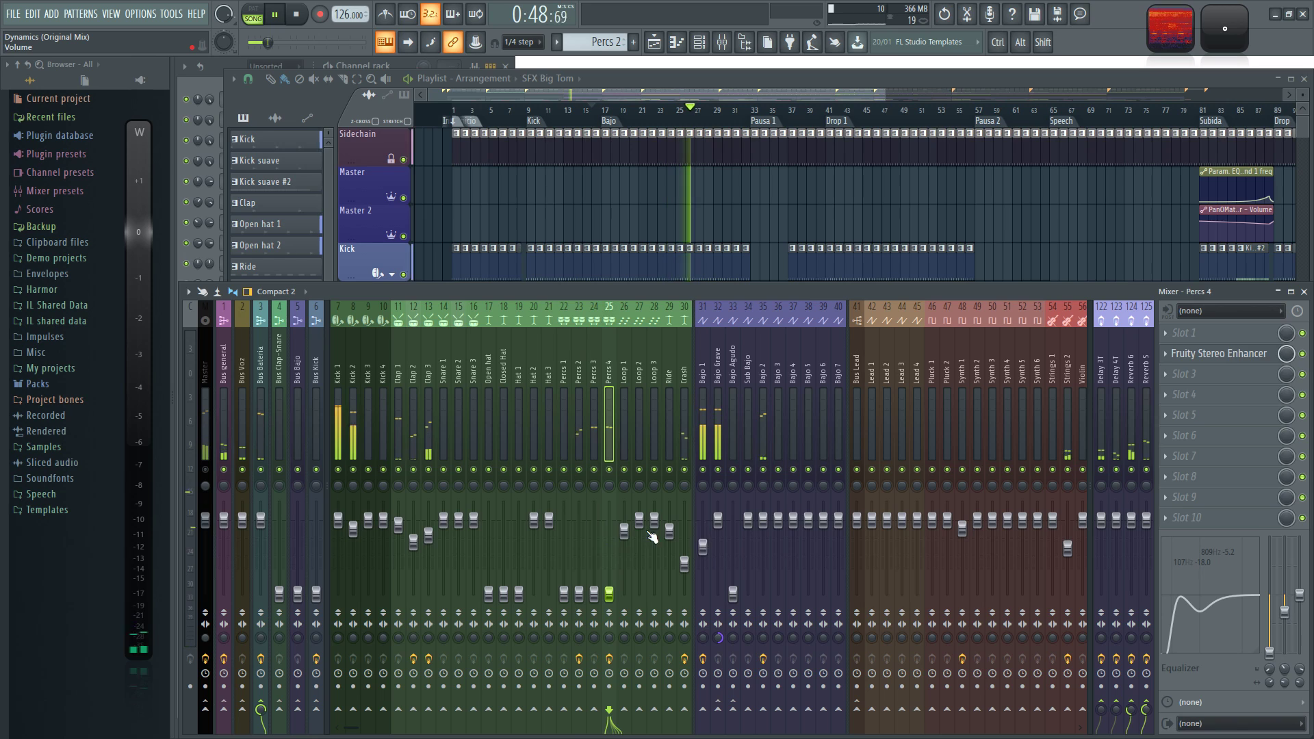
Step: Lower the volume faders of Loop 1, Ride and Crash to the minimum, leaving Loop 3 at 100%
left_click(623, 531)
left_click_drag(639, 523, 624, 595)
left_click(654, 520)
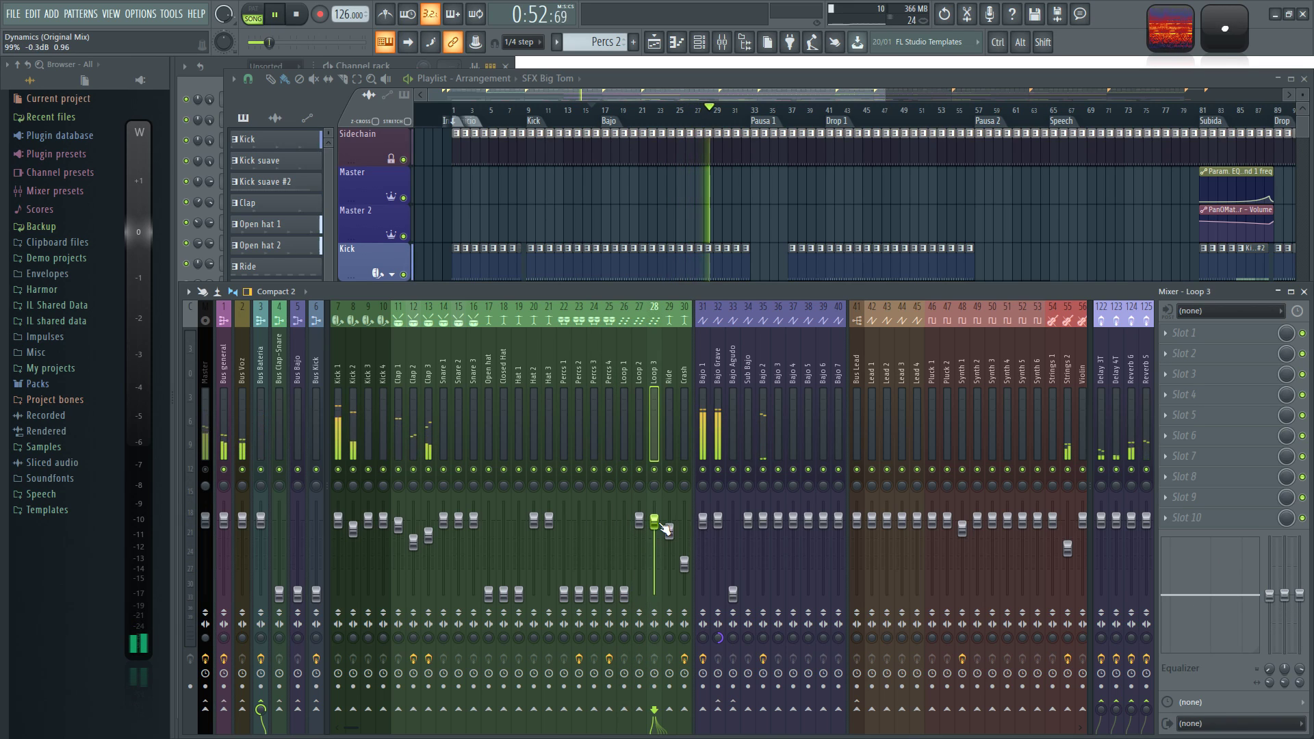
left_click(670, 530)
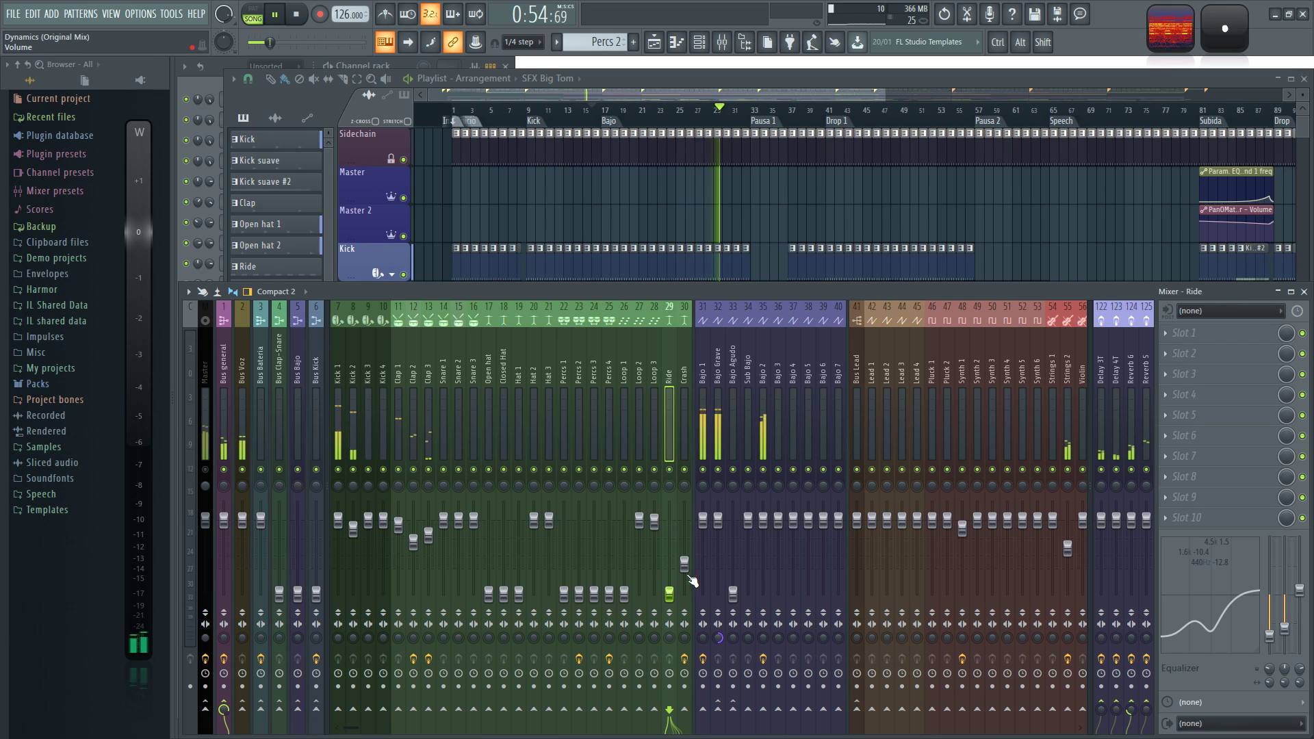
left_click_drag(685, 577, 685, 609)
left_click(655, 522)
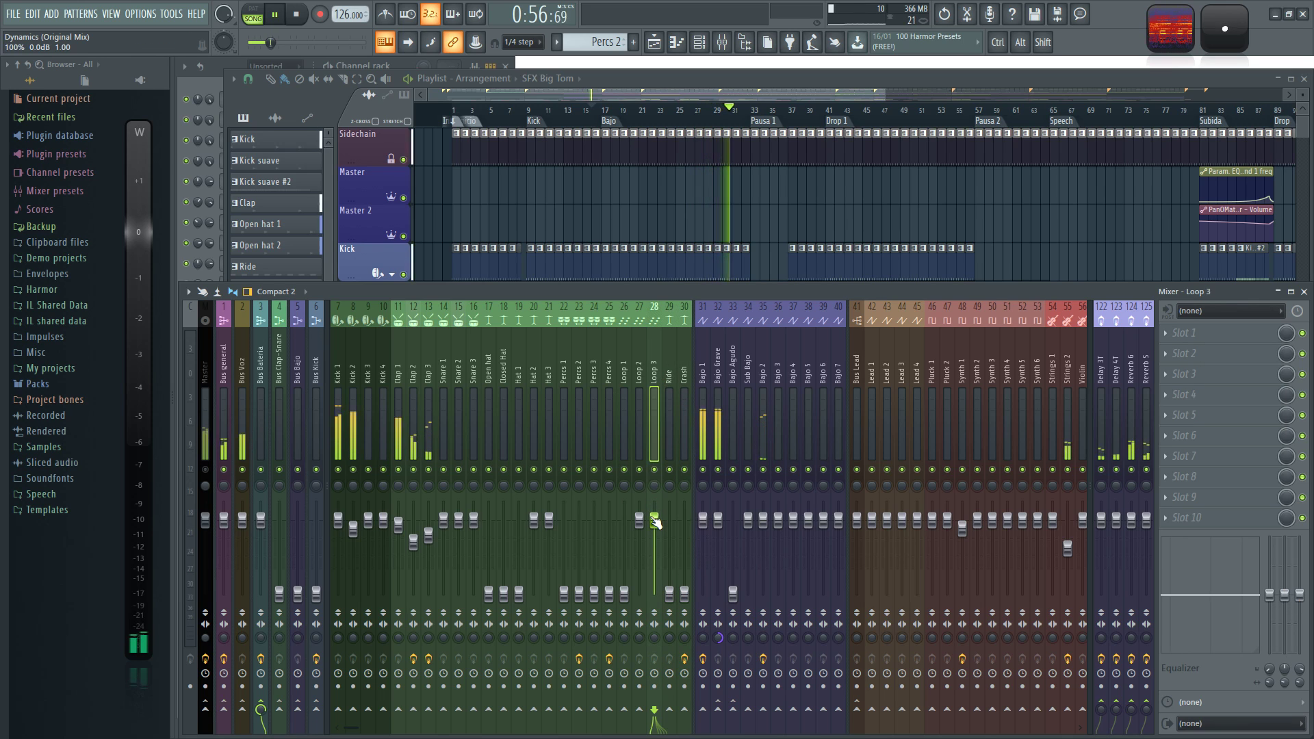
Step: Go through the lead, pluck and synth tracks and lower the Synth 1 and Strings 2 faders to the minimum
scroll(804, 357, "down", 7)
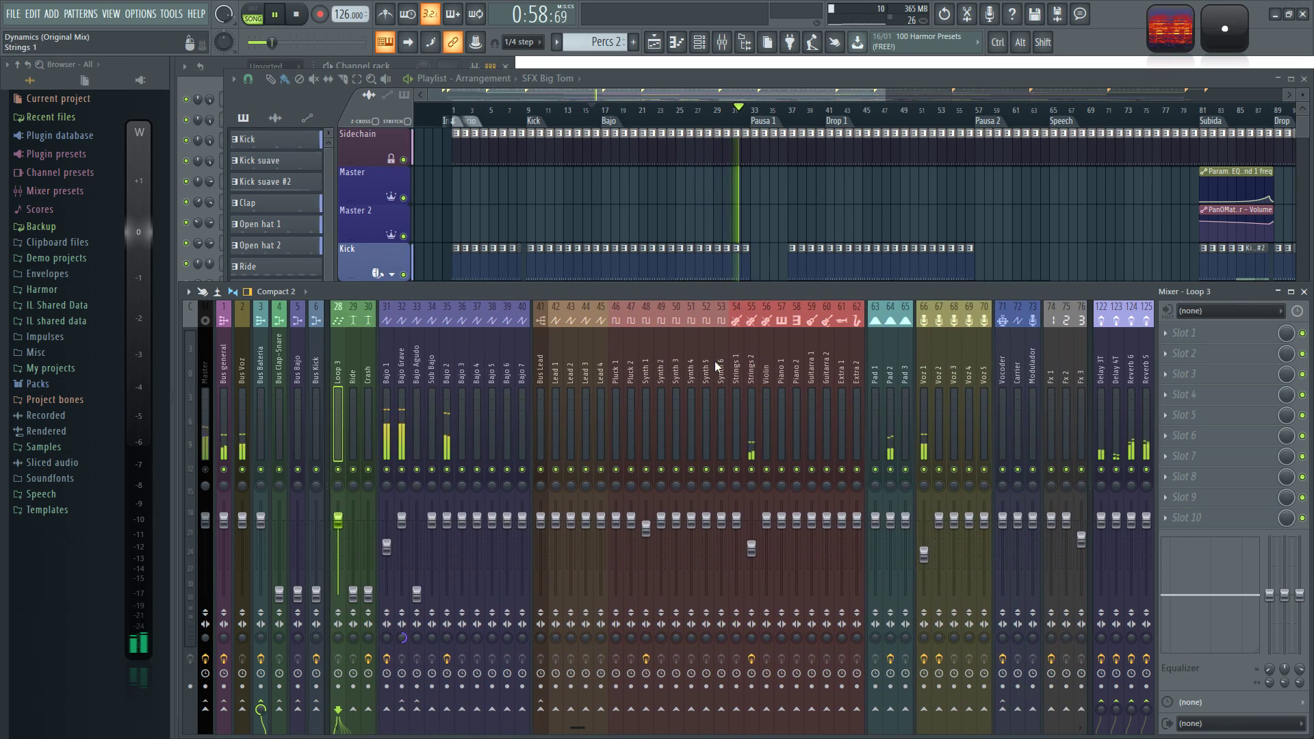
left_click(541, 367)
left_click(556, 366)
left_click(571, 366)
left_click(586, 366)
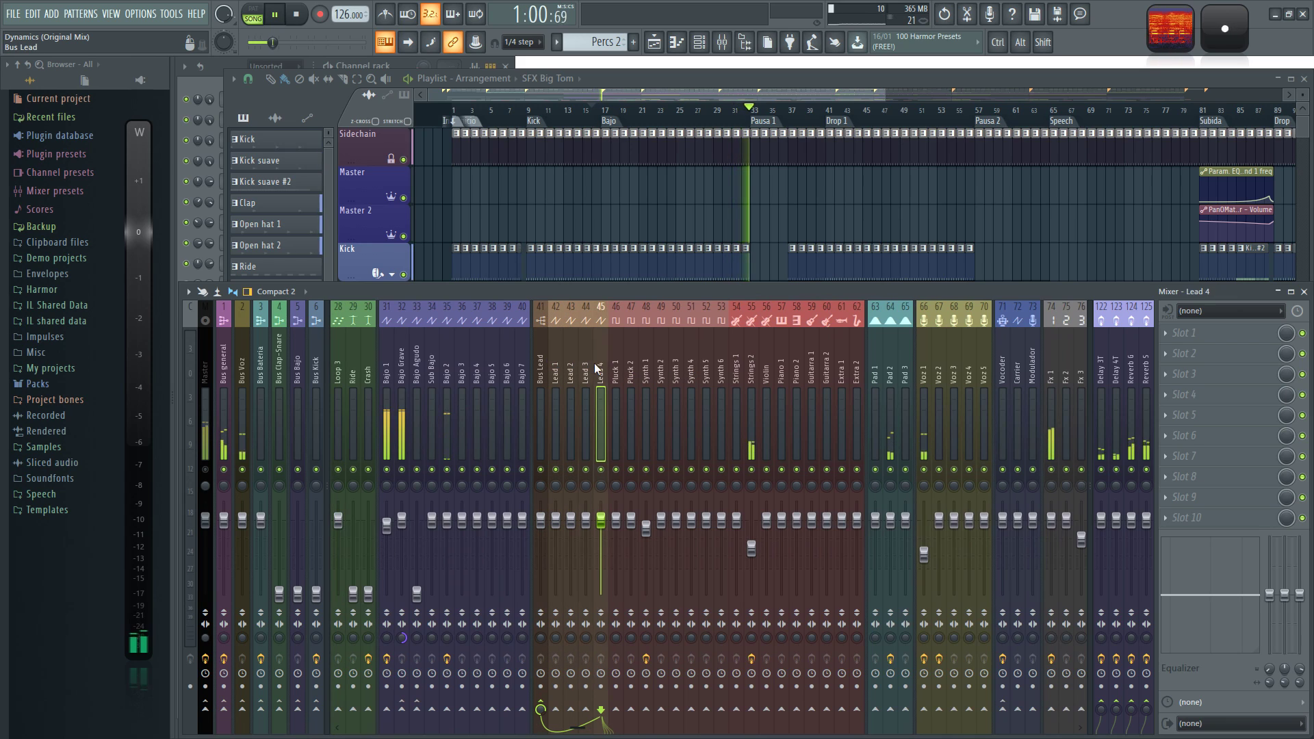
left_click(601, 366)
left_click(614, 368)
left_click(628, 366)
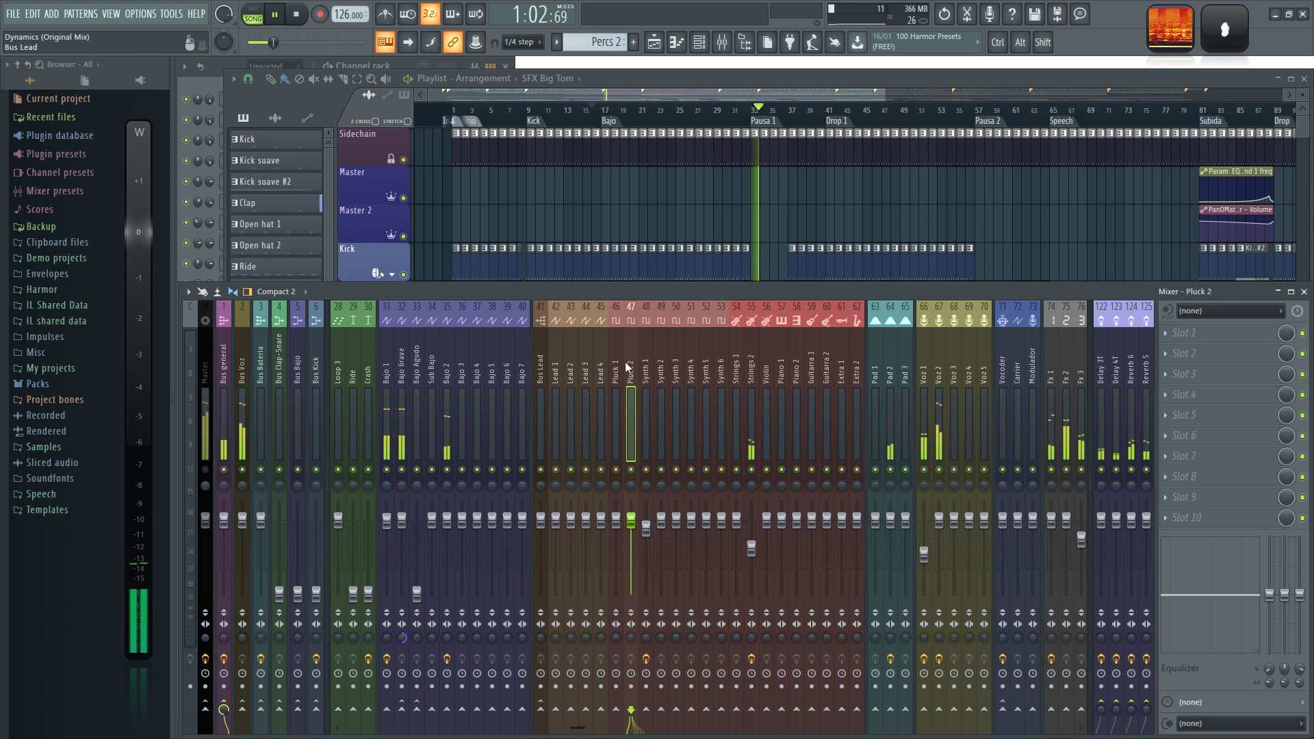
left_click(646, 367)
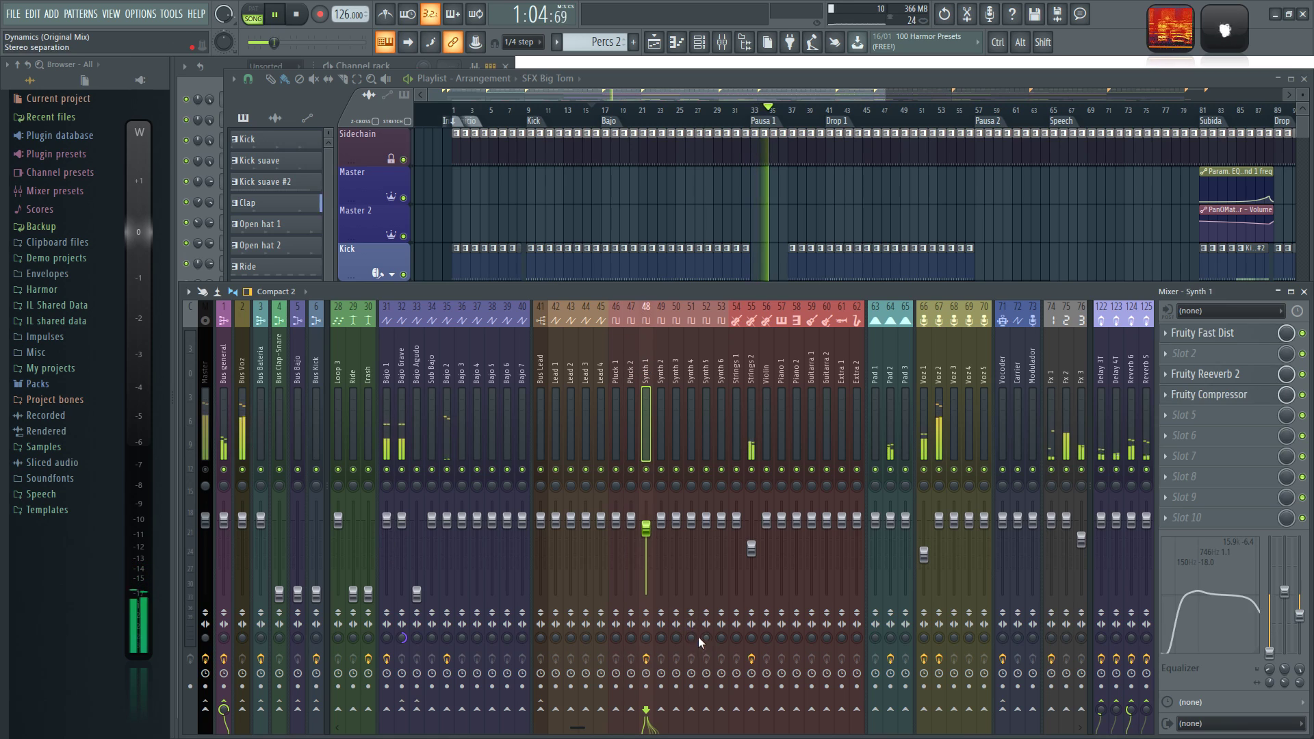
left_click_drag(655, 531, 655, 599)
left_click(664, 347)
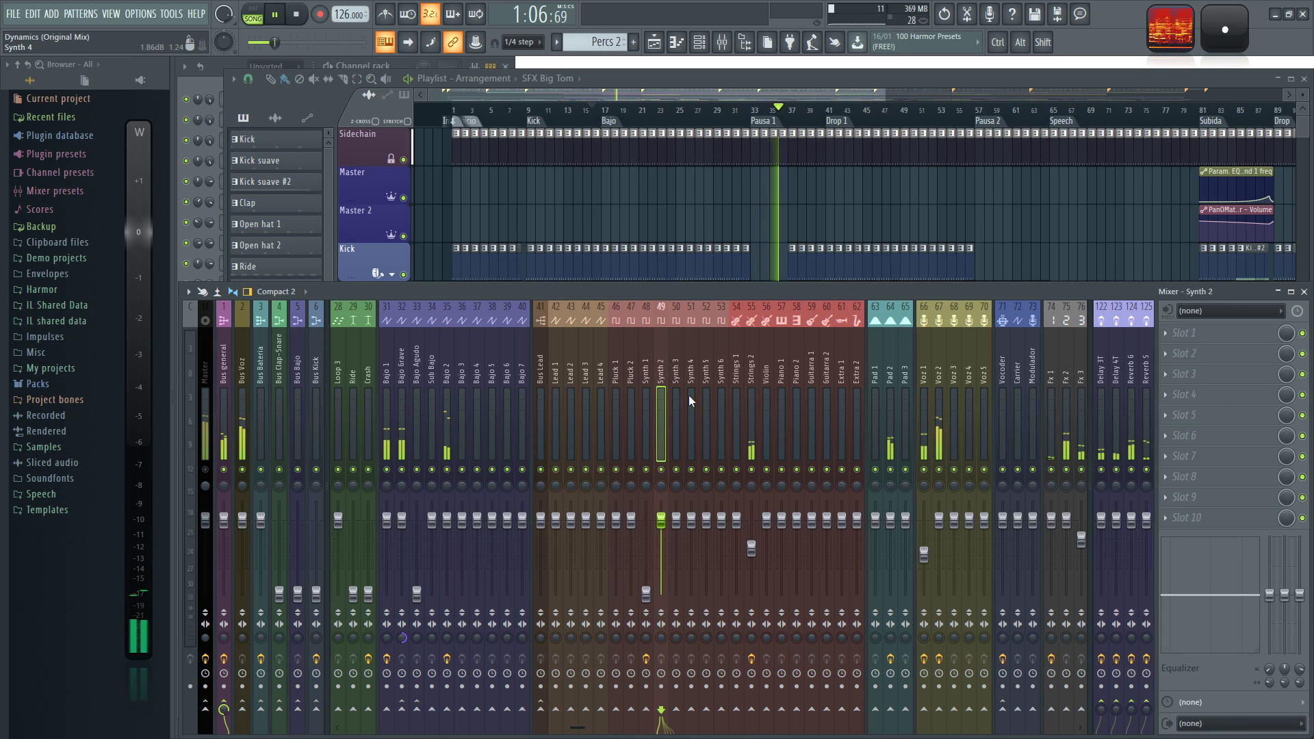
left_click_drag(751, 548, 752, 594)
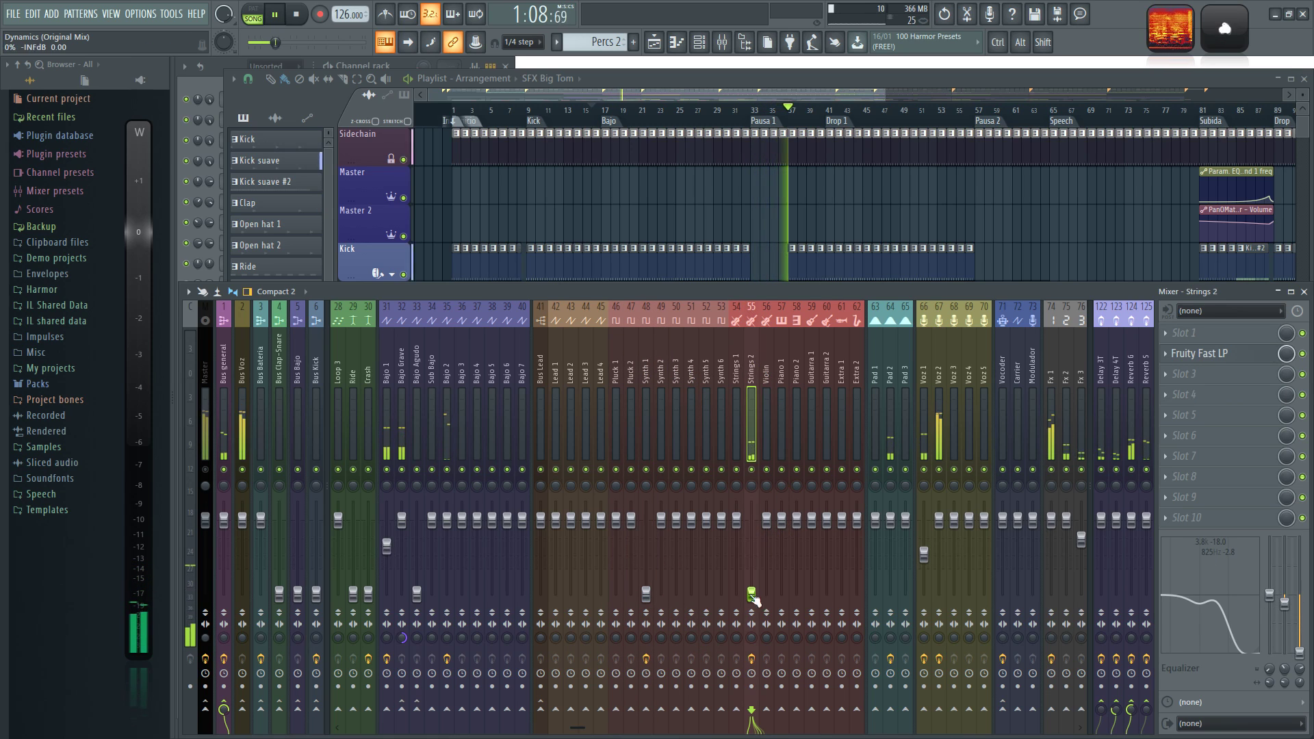
Step: Check the remaining synth, strings, piano and guitar mixer tracks for any that still need lowering
left_click(675, 372)
left_click(691, 372)
left_click(706, 372)
left_click(721, 371)
left_click(737, 371)
left_click(752, 371)
scroll(684, 369, "down", 6)
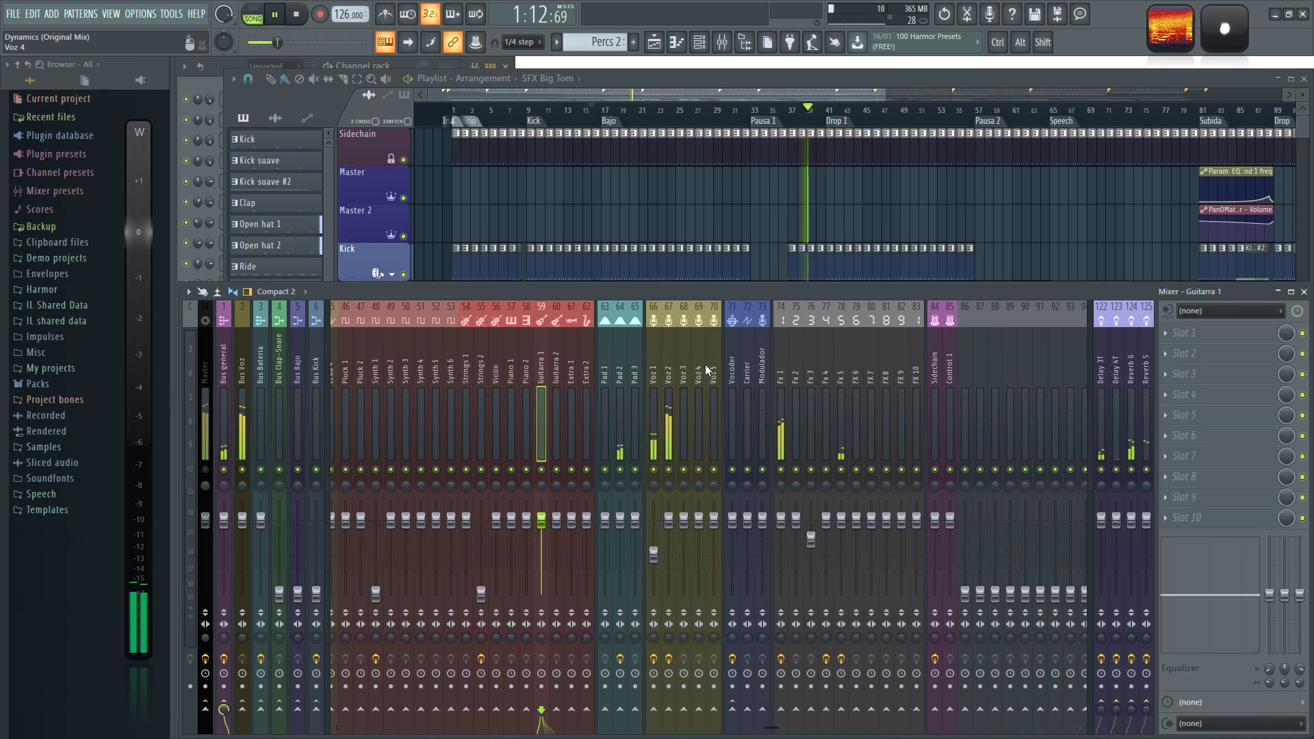
Step: Lower the volume faders of Pad 2, Voz 1 and Voz 2 to the minimum
left_click(619, 369)
left_click(602, 369)
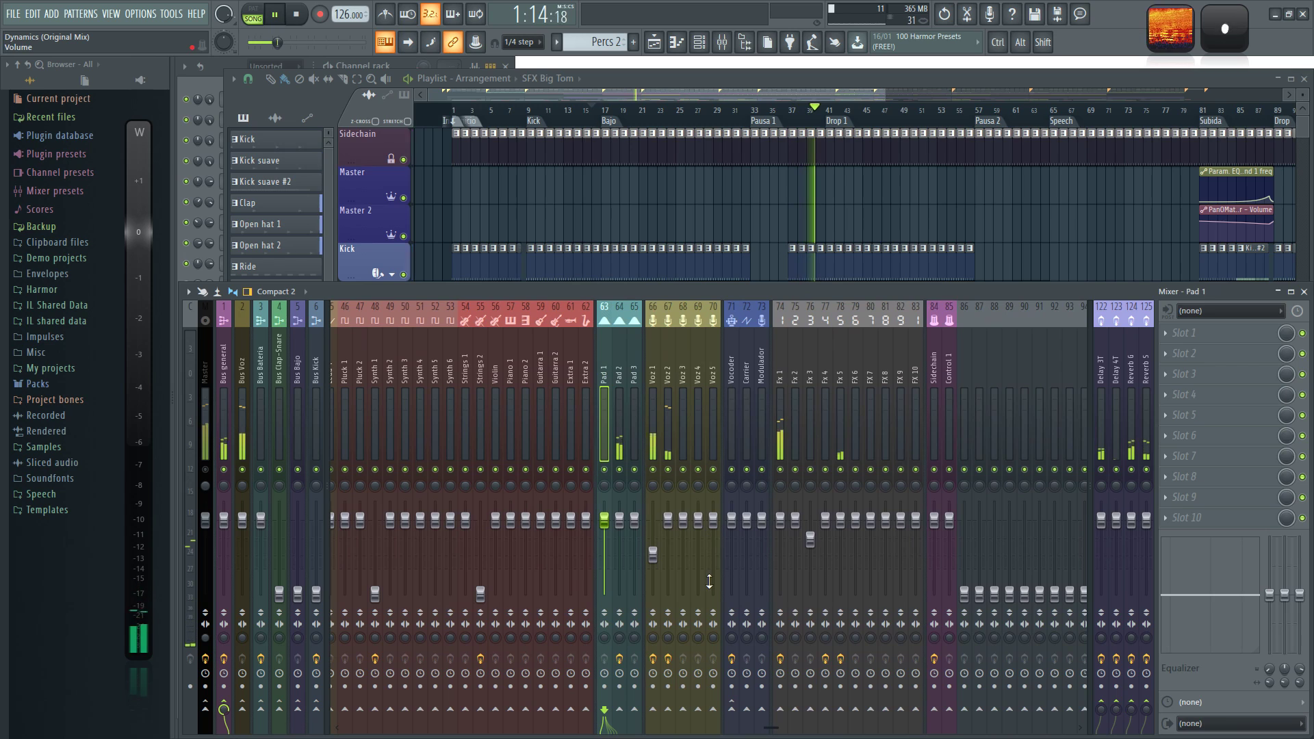
left_click_drag(625, 524, 654, 593)
left_click(653, 514)
left_click(673, 376)
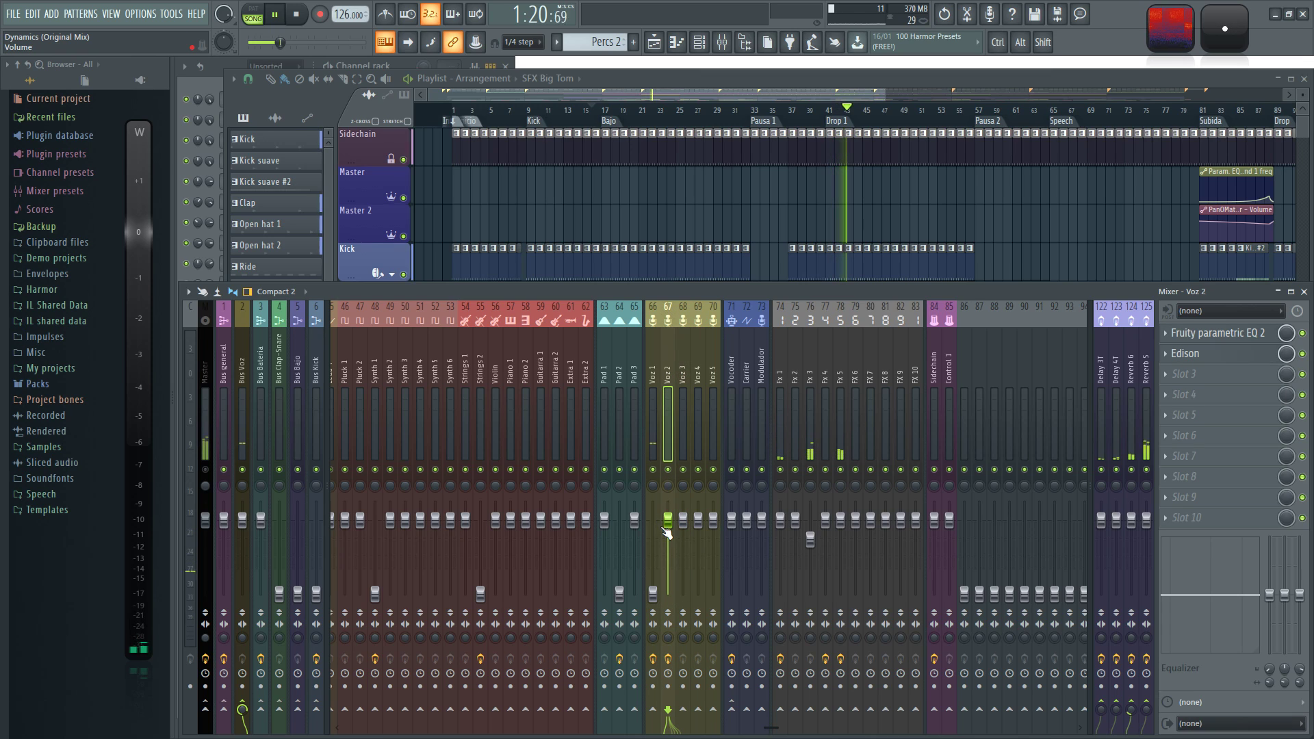
left_click(682, 377)
left_click(698, 375)
left_click(713, 373)
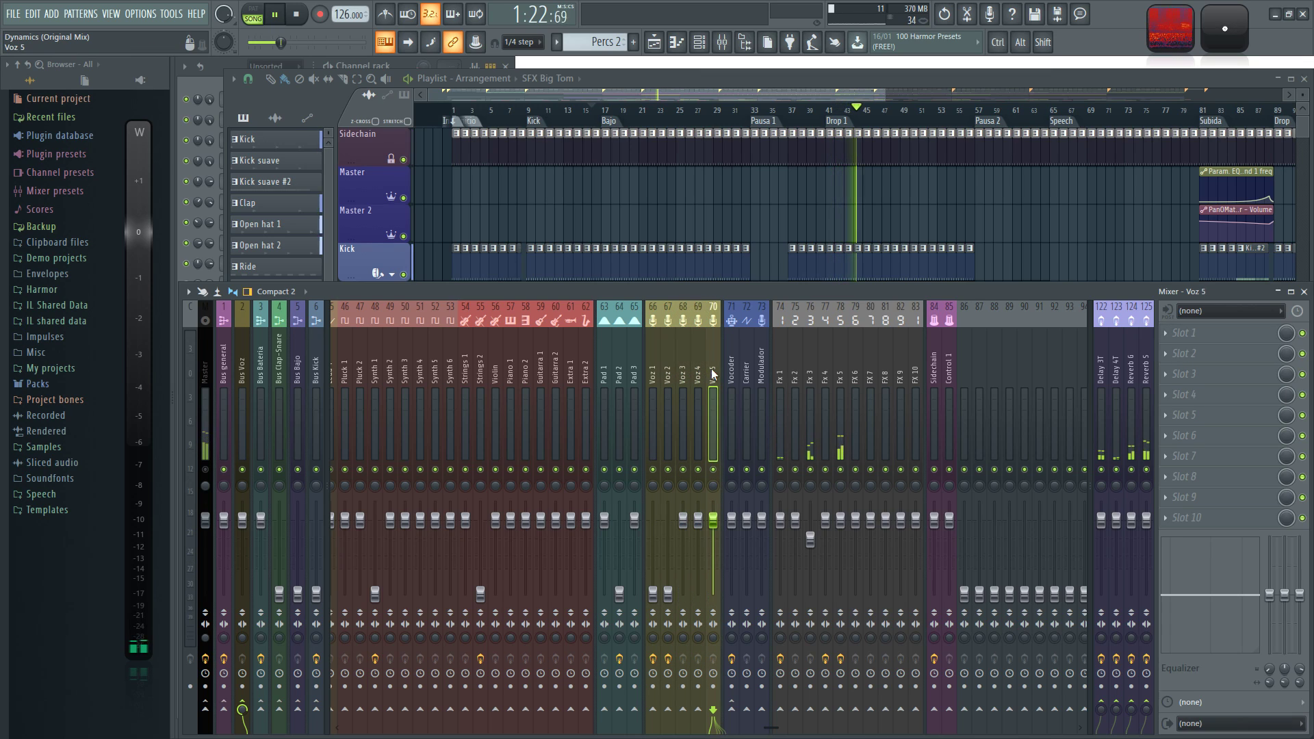
Step: Check the vocoder tracks and pull the faders of Fx 1 through Fx 5 down near the minimum
left_click(730, 373)
left_click(748, 373)
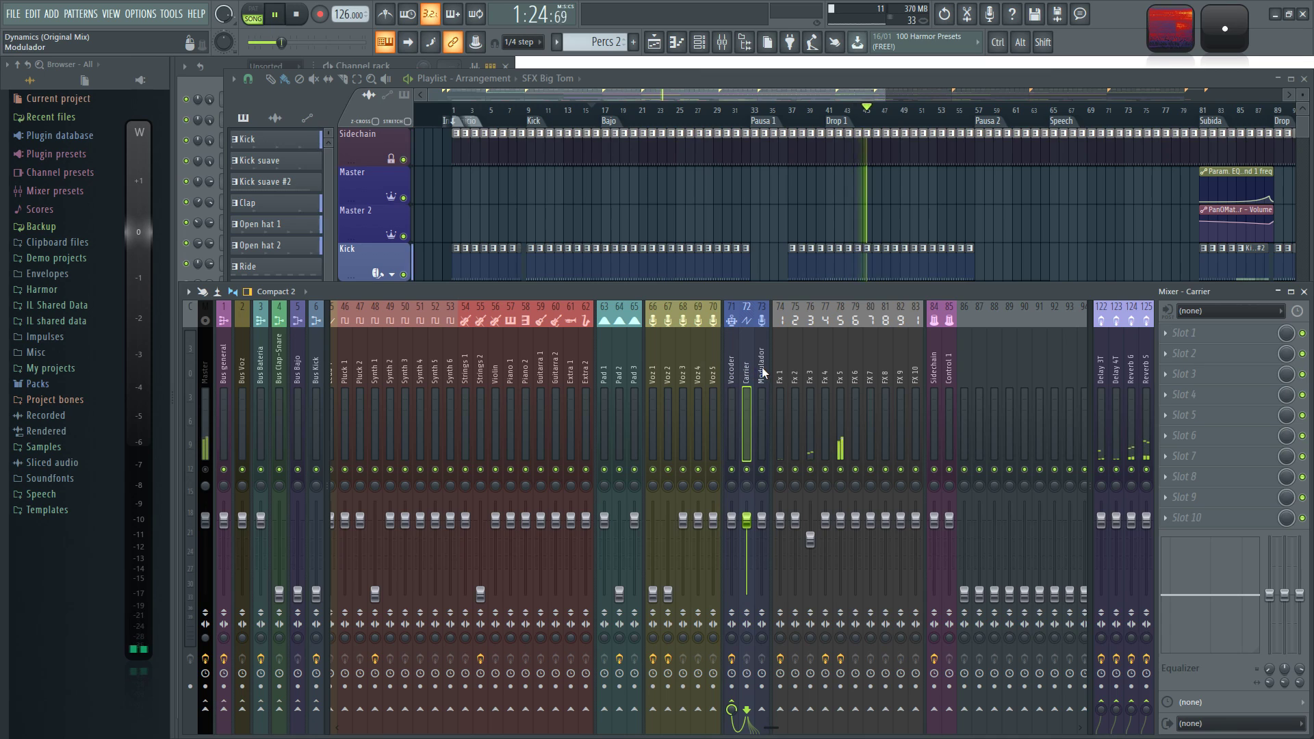
left_click(762, 373)
left_click(778, 374)
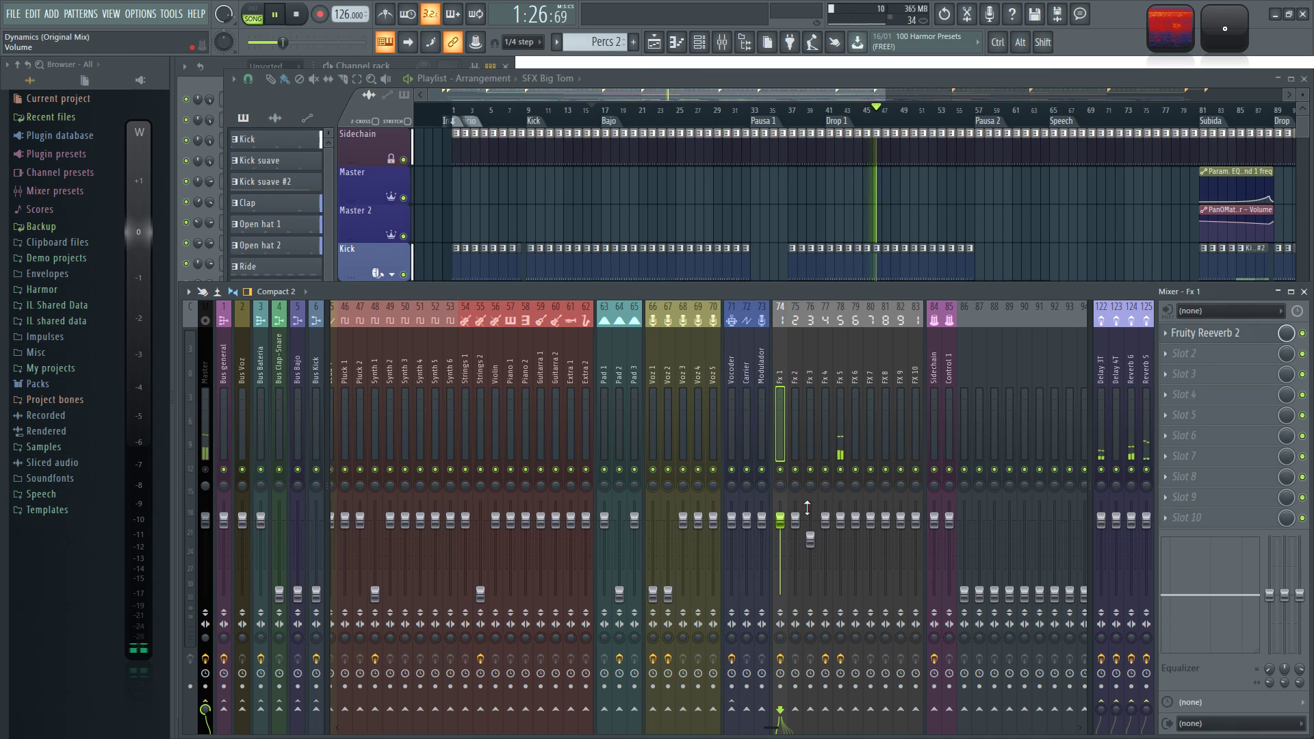
left_click_drag(795, 521, 837, 604)
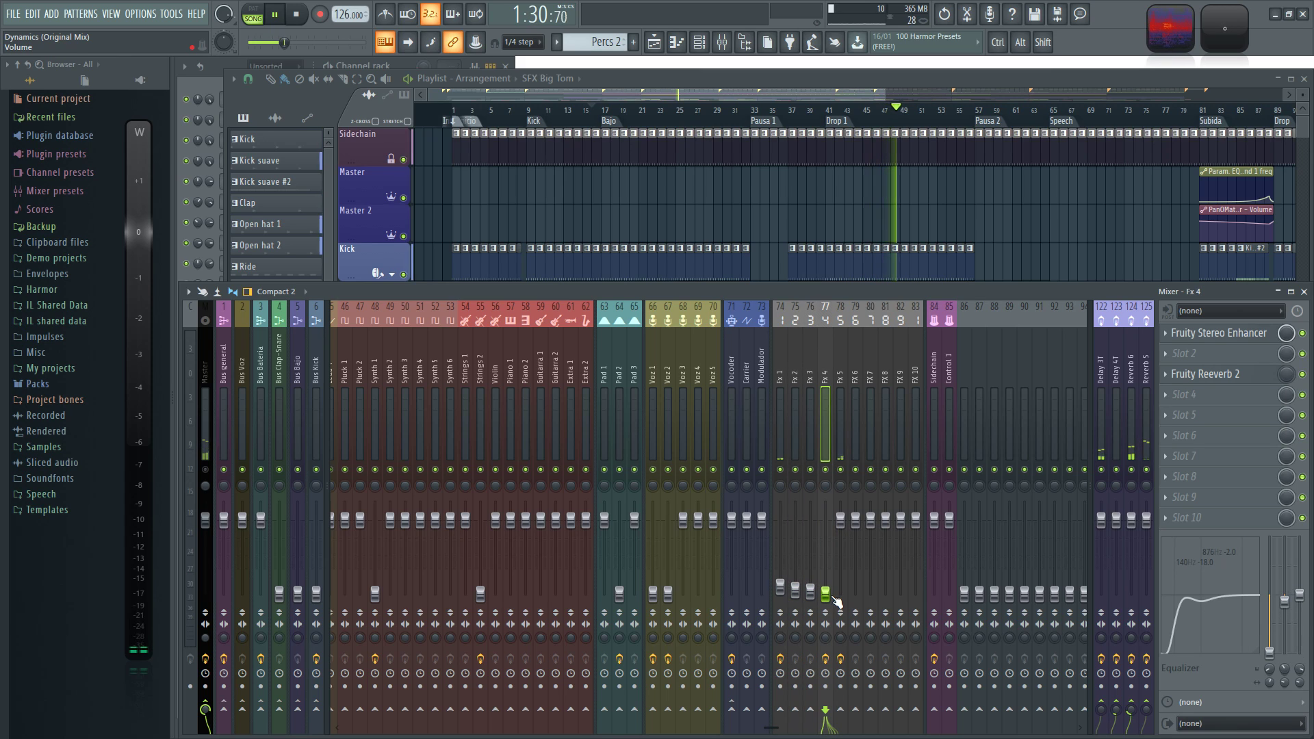
left_click_drag(844, 525, 847, 601)
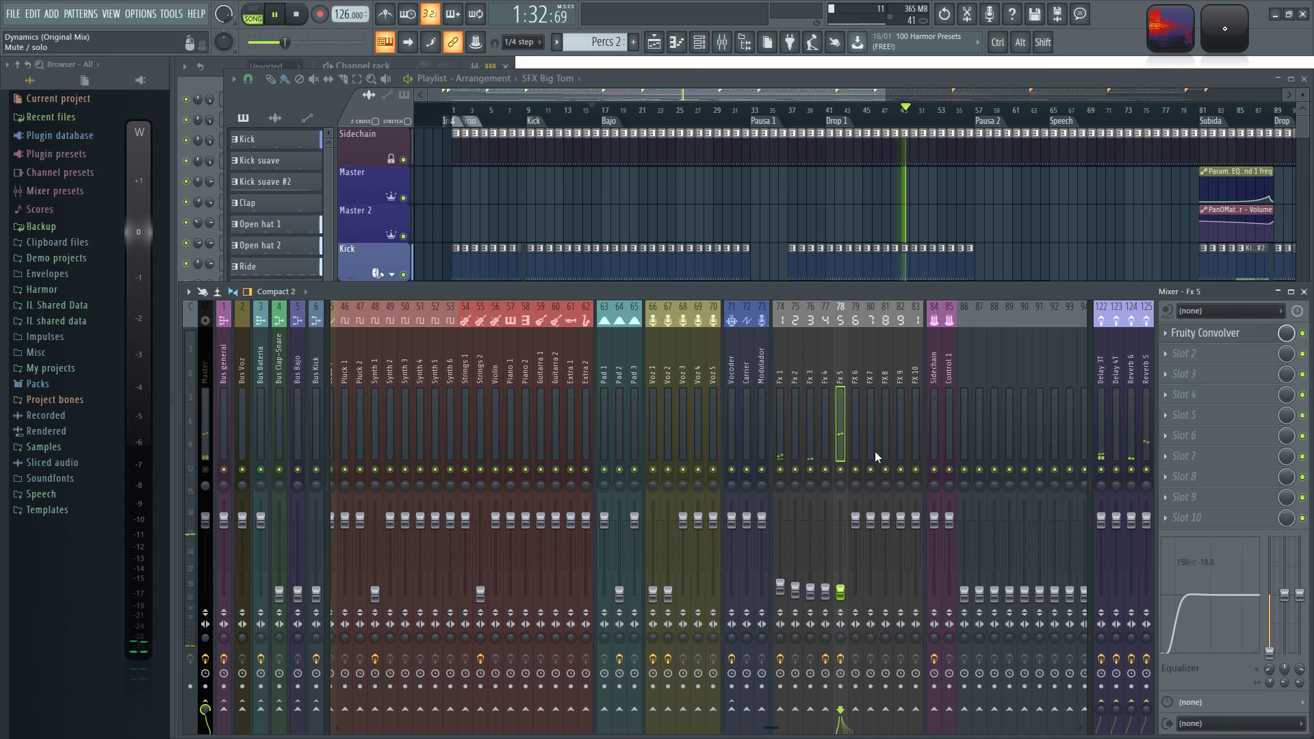
Step: Check the FX 6 to FX 10 tracks and review the fader positions across the whole mixer, including Ride and Clap 1
left_click(861, 375)
left_click(870, 369)
left_click(880, 368)
left_click(899, 369)
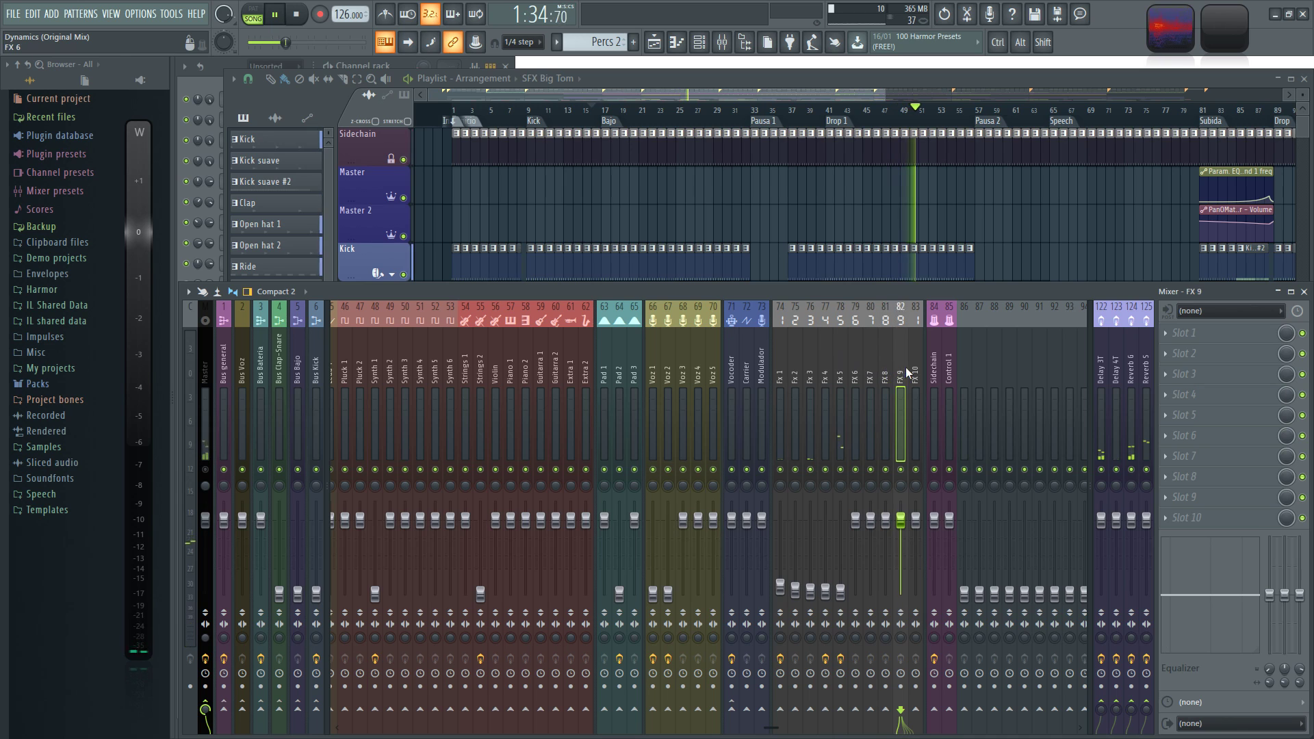
left_click(916, 373)
scroll(887, 360, "left", 10)
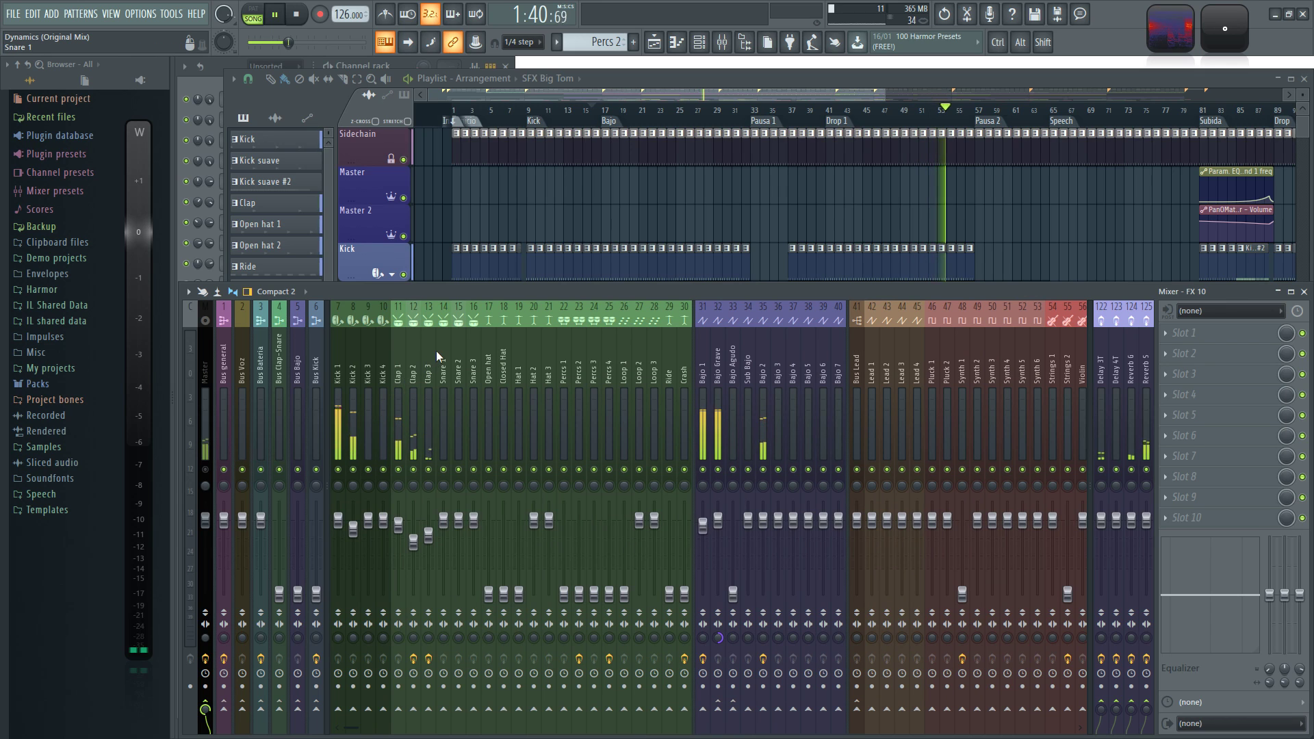
scroll(437, 351, "right", 7)
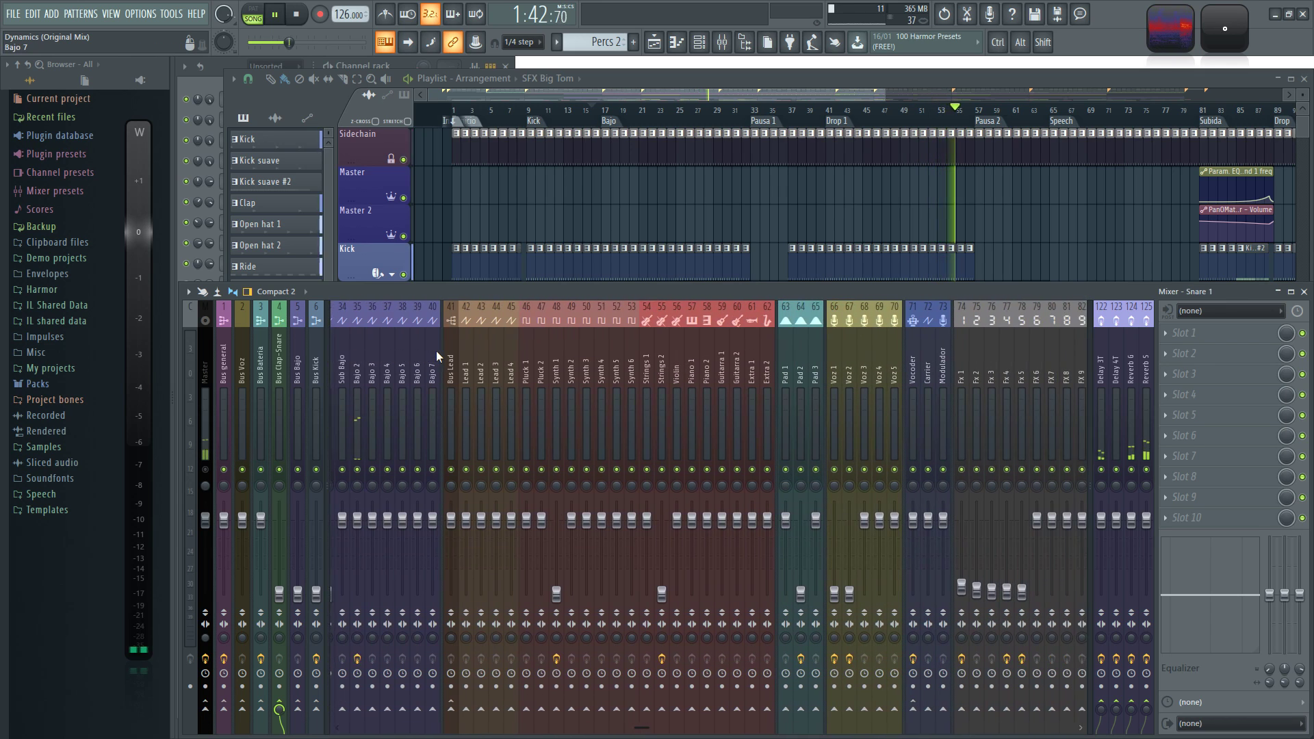
scroll(437, 350, "left", 7)
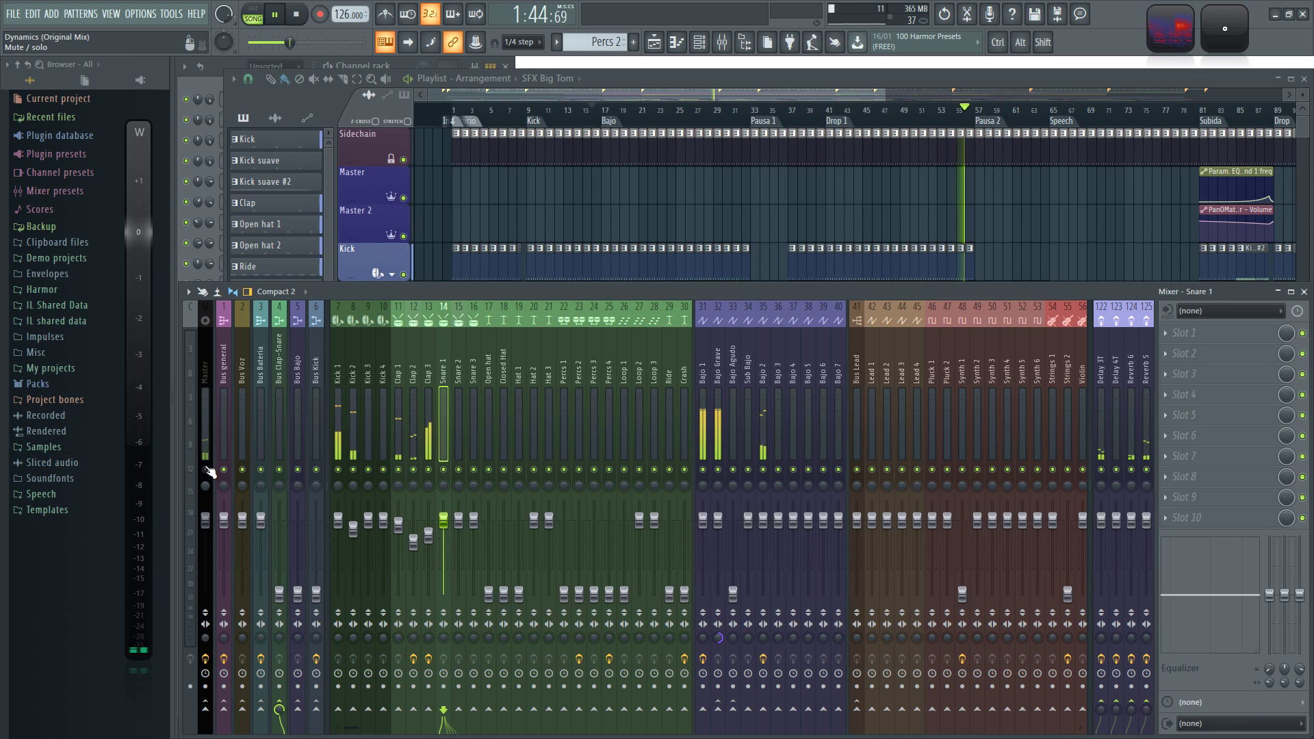
left_click(203, 474)
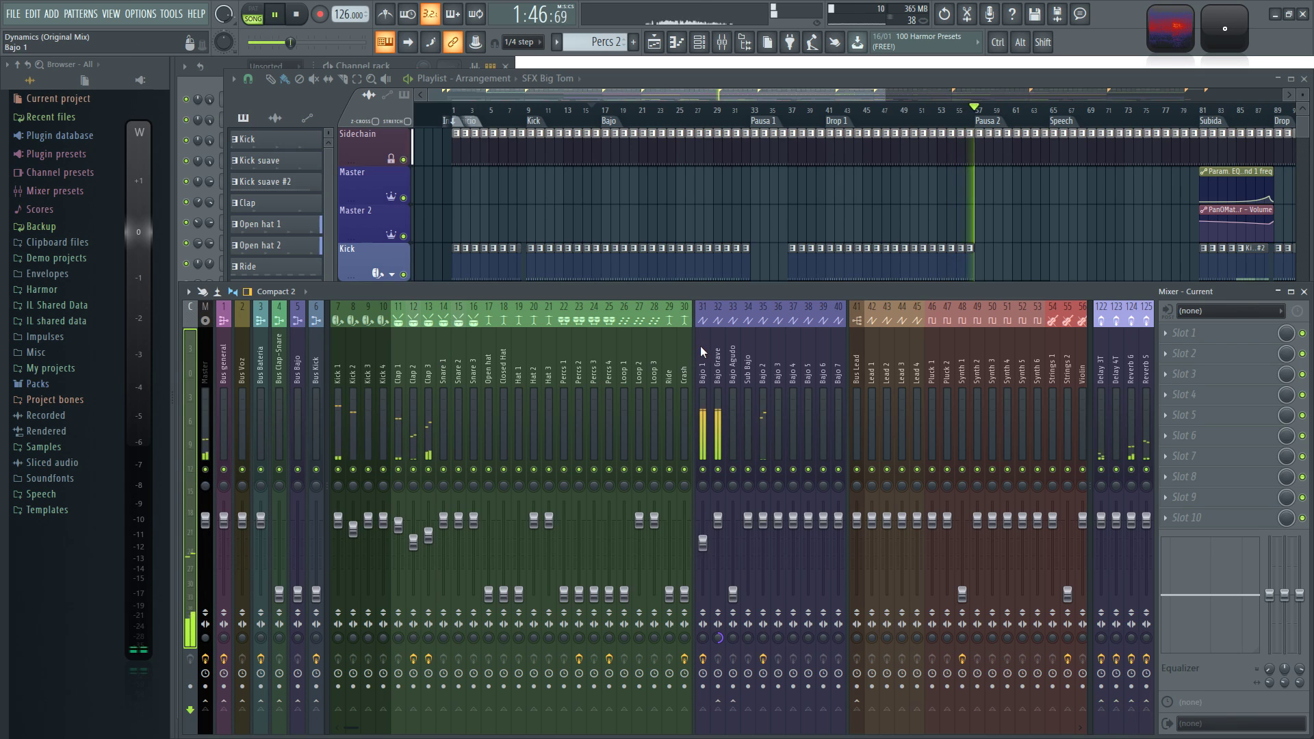
left_click(667, 352)
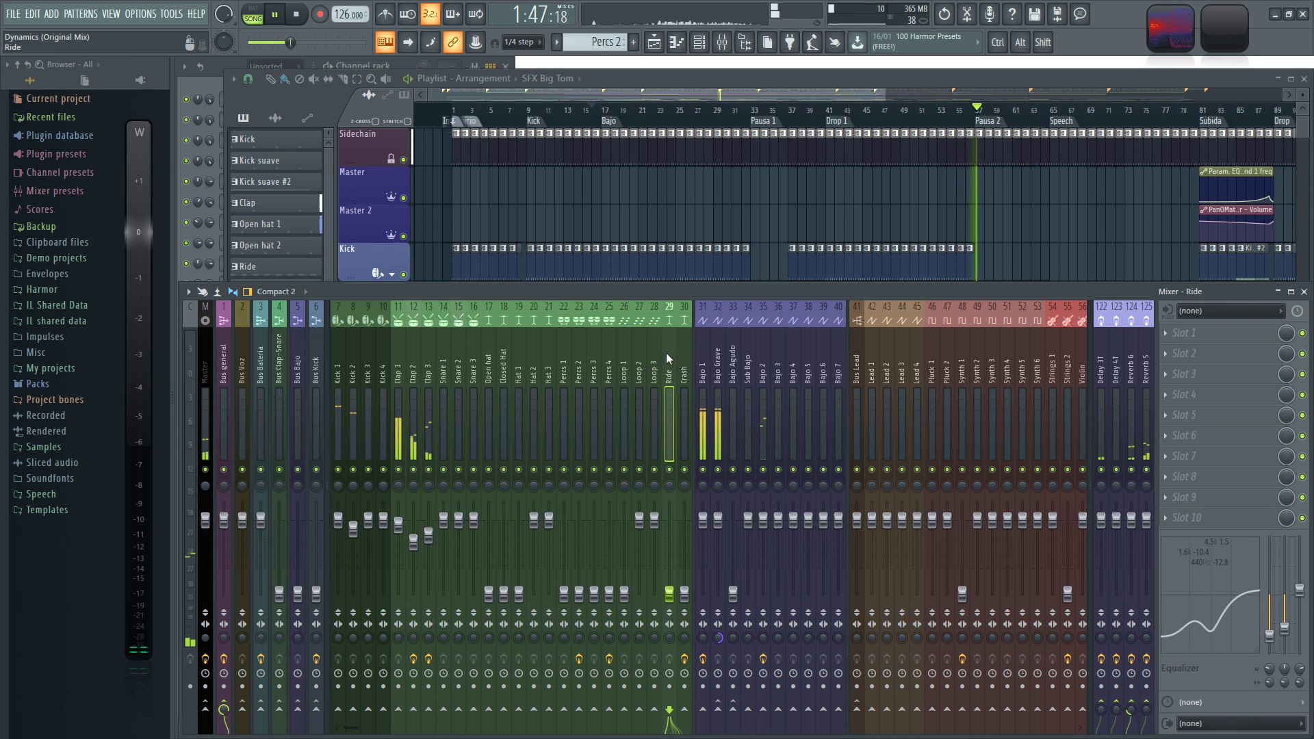
left_click(400, 355)
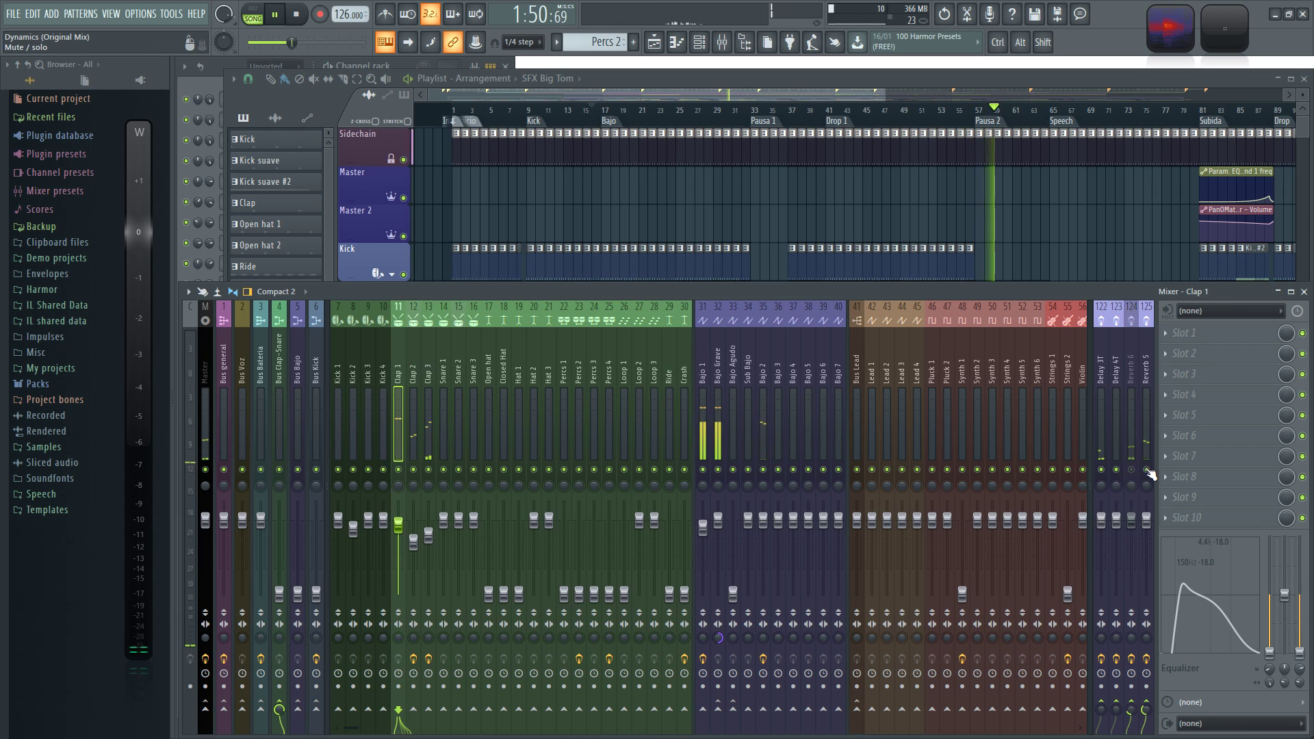
Step: Play different sections of the arrangement, out to the Menos perc marker and back to the part before Pausa 1
left_click(789, 205, "ctrl")
scroll(788, 204, "down", 3, "ctrl")
left_click(826, 112)
left_click(868, 112)
scroll(930, 147, "down", 3)
scroll(947, 132, "up", 3)
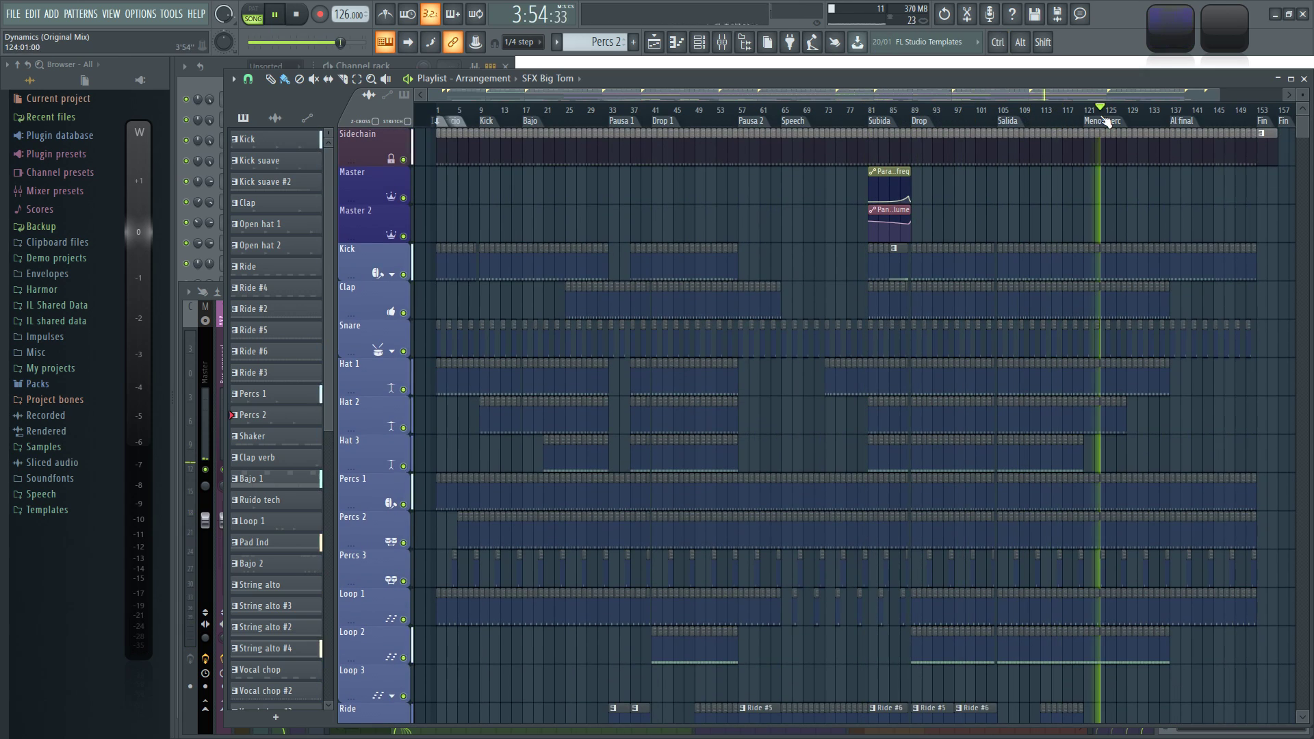
left_click_drag(963, 117, 571, 118)
scroll(653, 208, "up", 3, "ctrl")
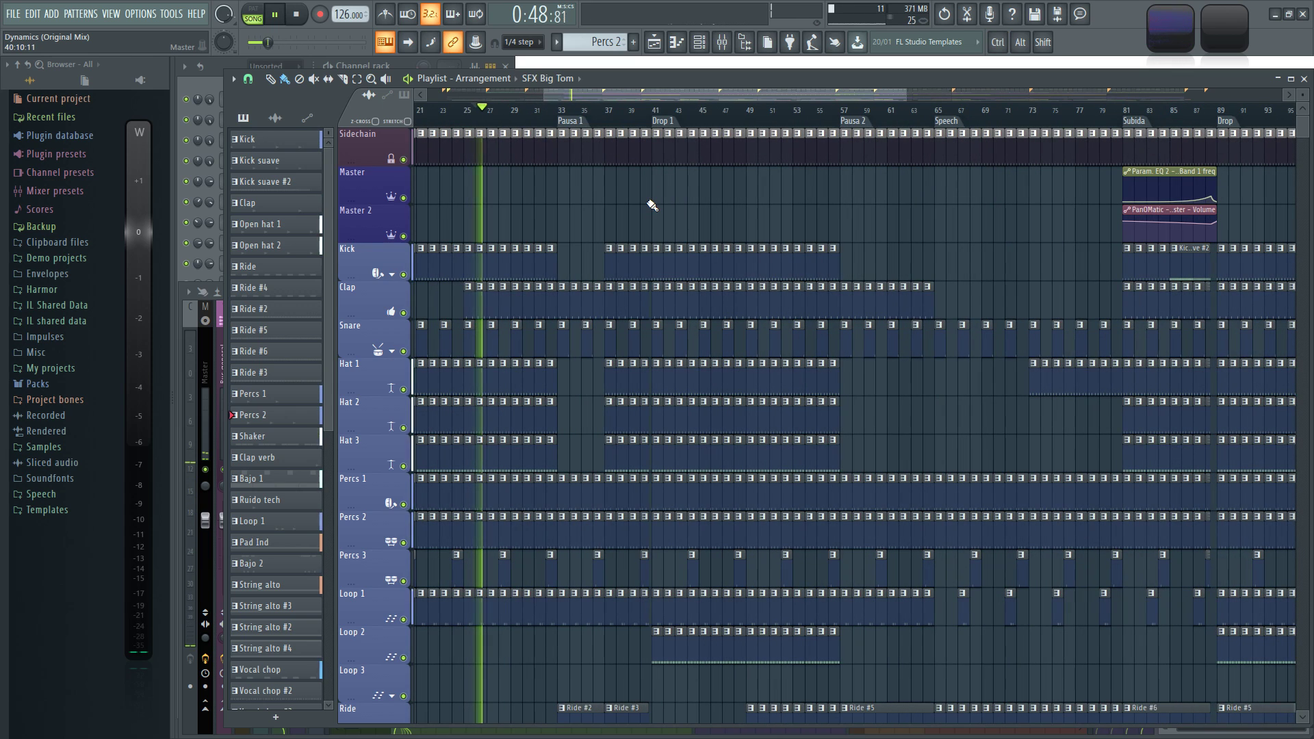
Step: Look over the arrangement from Drop 1 through Subida, Drop and Salida while checking playback in the mixer
key("F9")
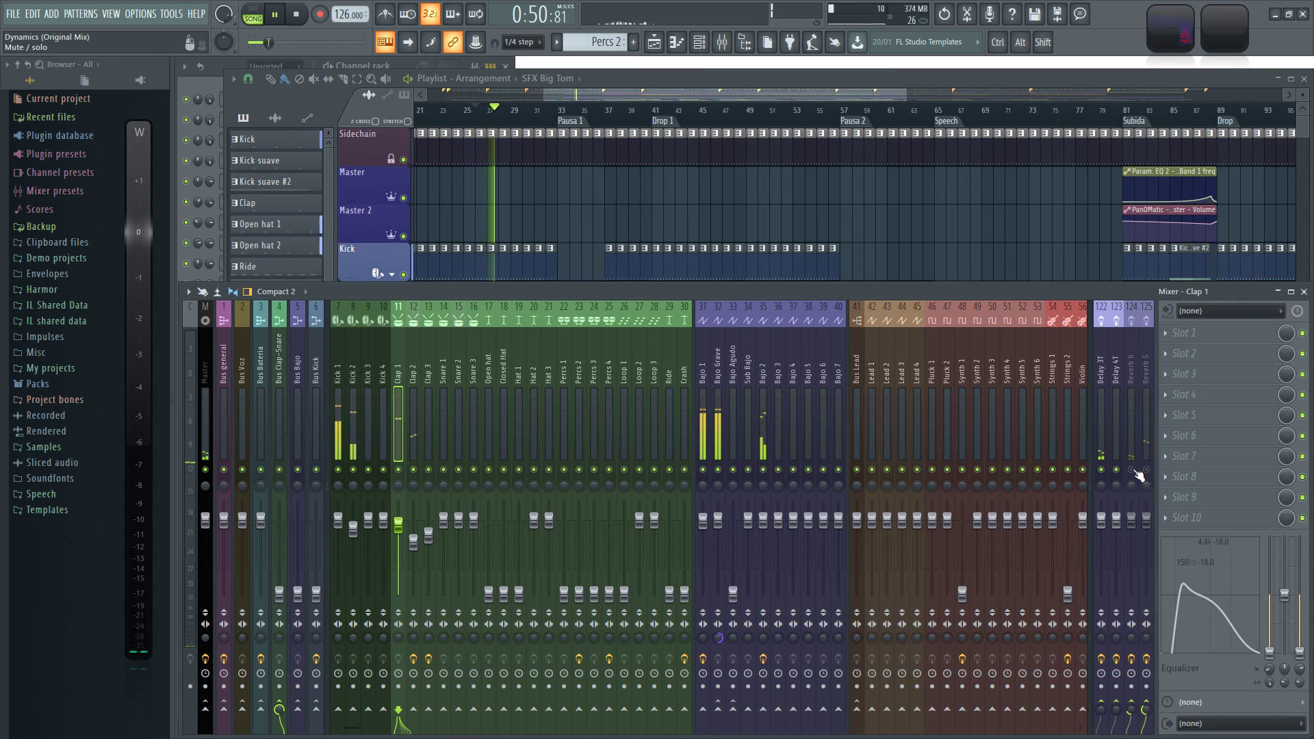
left_click(871, 224)
scroll(870, 223, "up", 3, "ctrl")
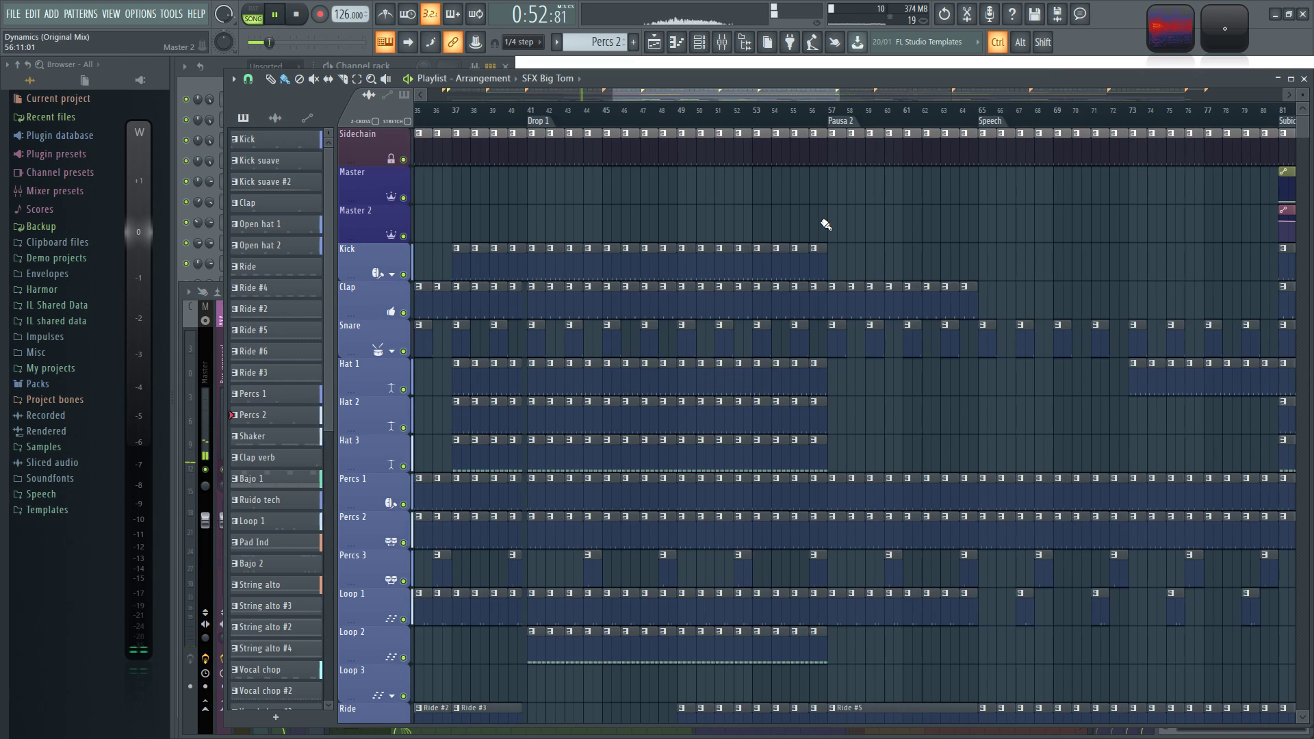
scroll(807, 208, "down", 5, "ctrl")
left_click_drag(700, 93, 900, 94)
scroll(983, 173, "up", 2, "ctrl")
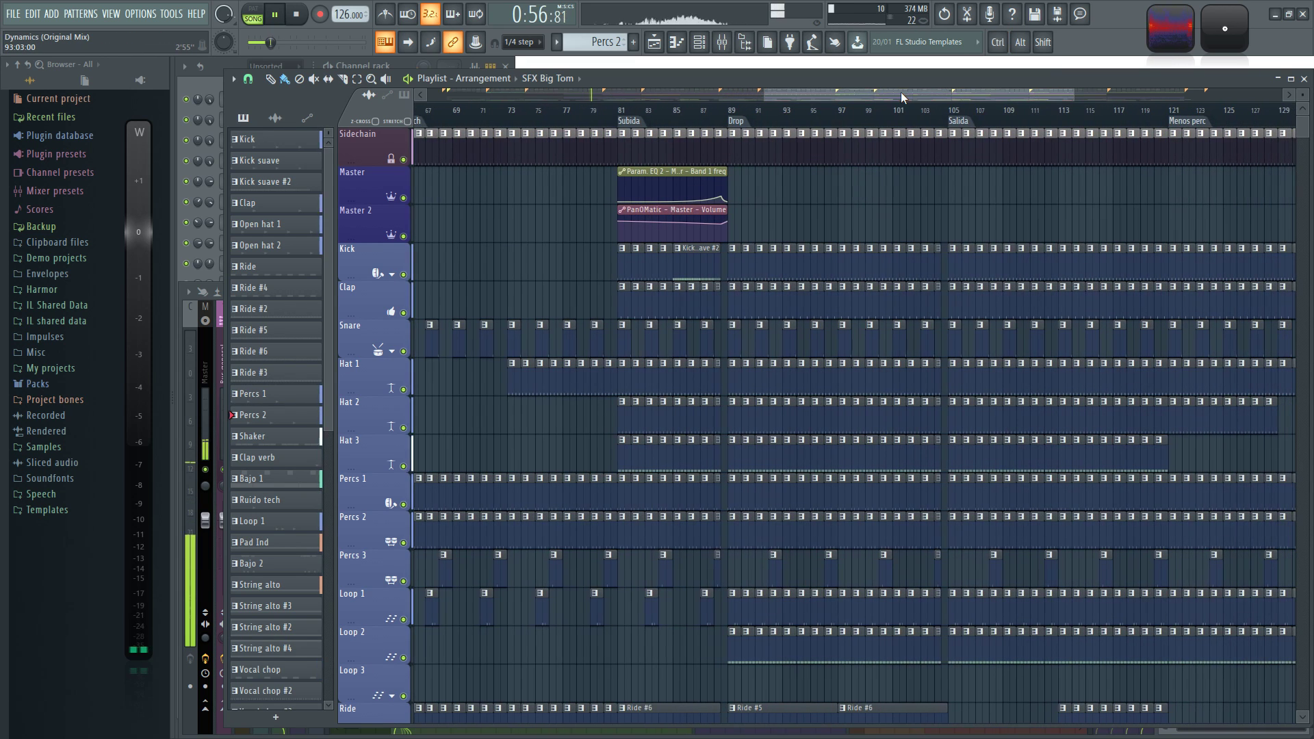
Step: Move Fruity PanOMatic to slot 2 and Fruity NoteBook to slot 3 of the Master track's effect chain
left_click(722, 42)
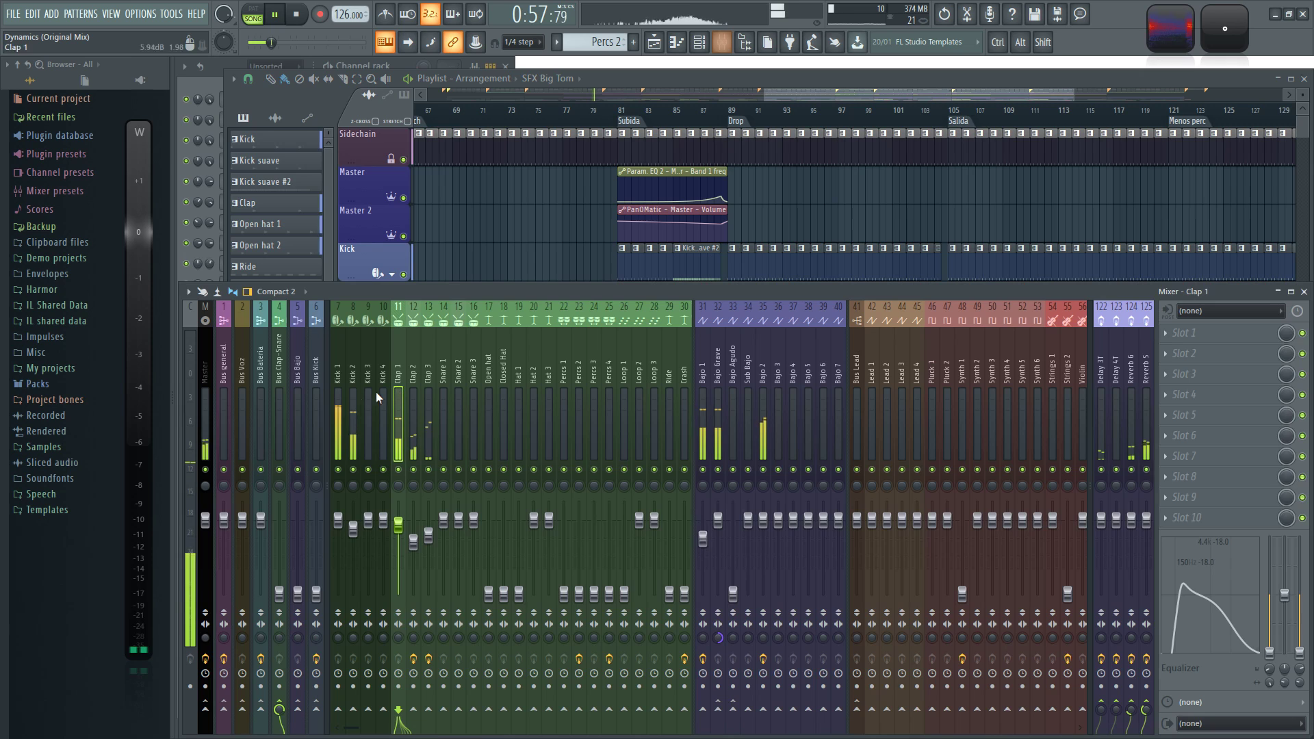
left_click(207, 360)
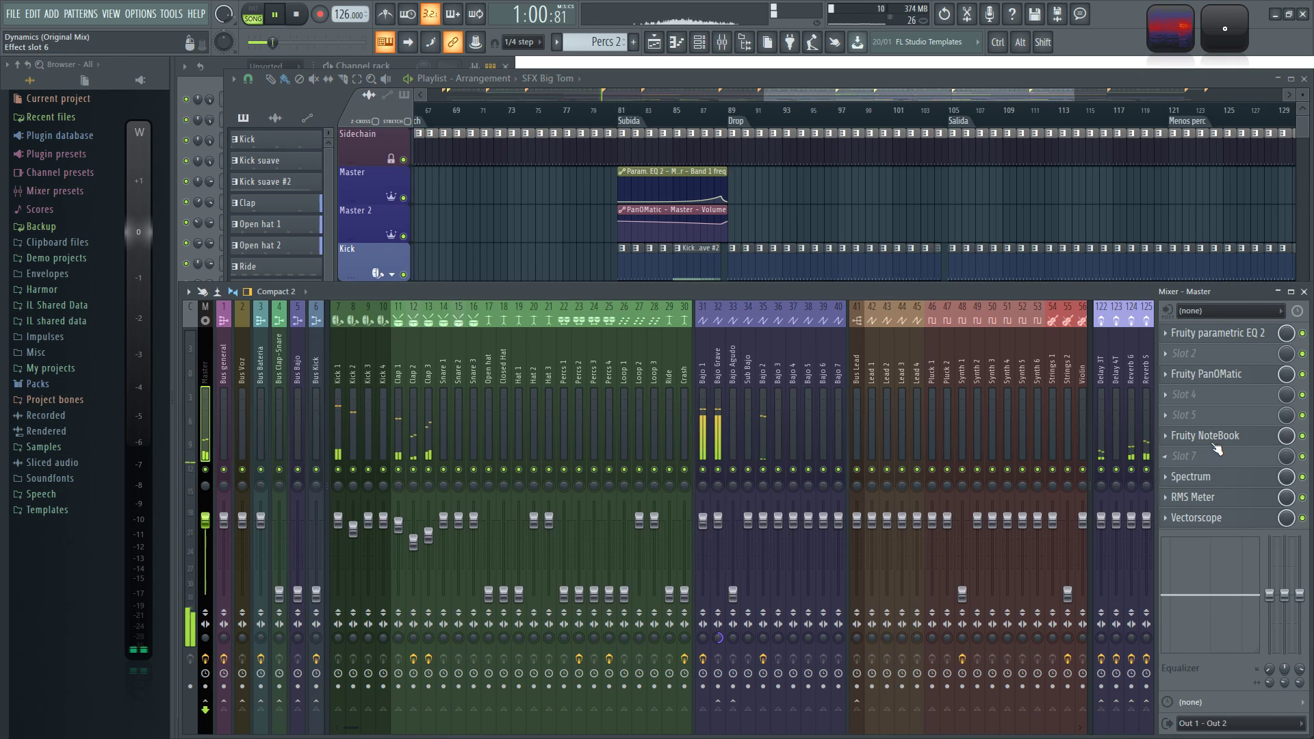
left_click_drag(1217, 382, 1208, 353)
left_click_drag(1205, 425, 1206, 374)
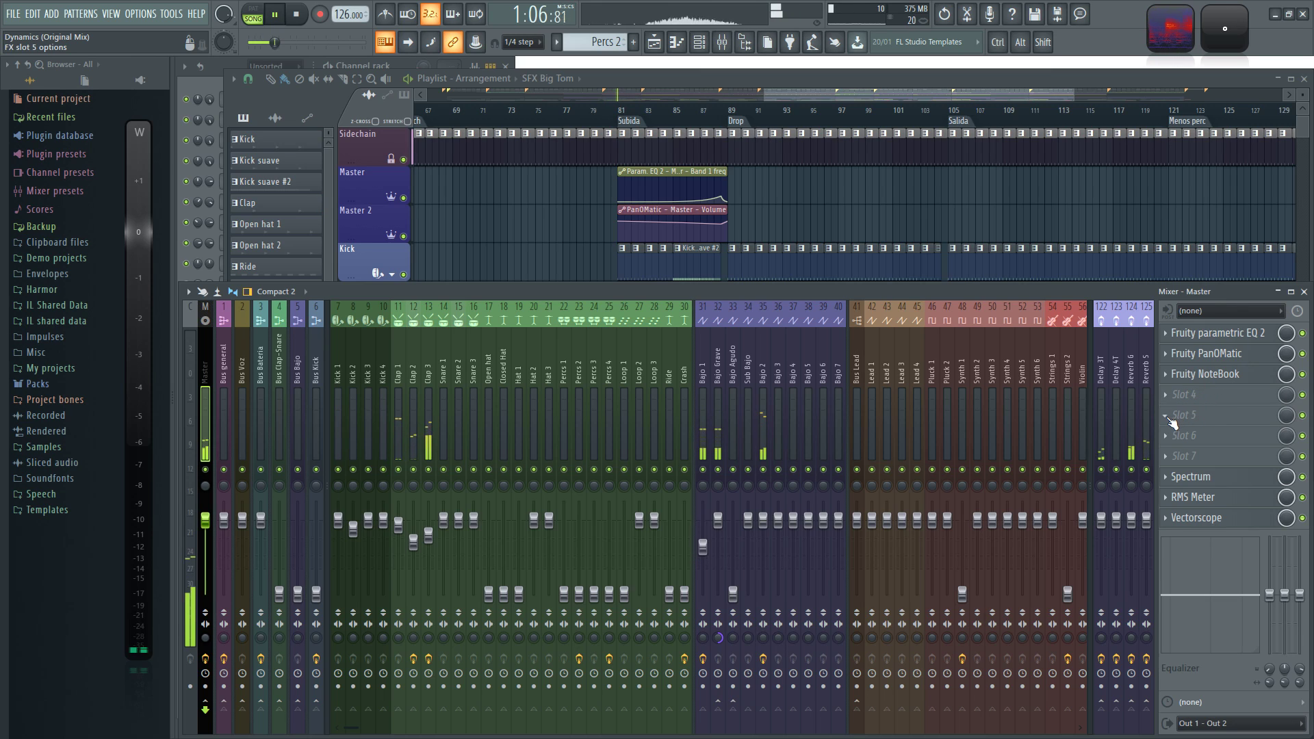
Step: Load Fruity Parametric EQ 2 into slot 4 of the Master track and raise its main level to 7.0 dB
left_click(1168, 397)
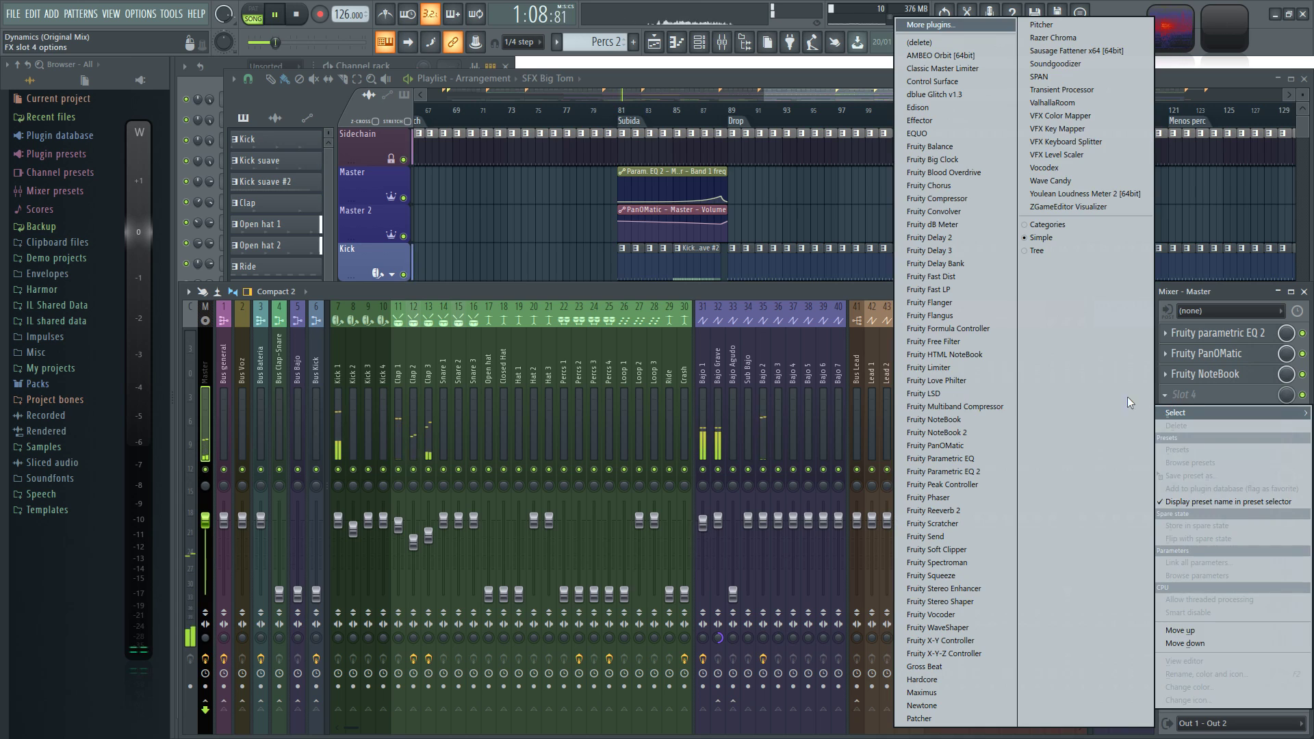
left_click(992, 466)
left_click_drag(516, 180, 576, 135)
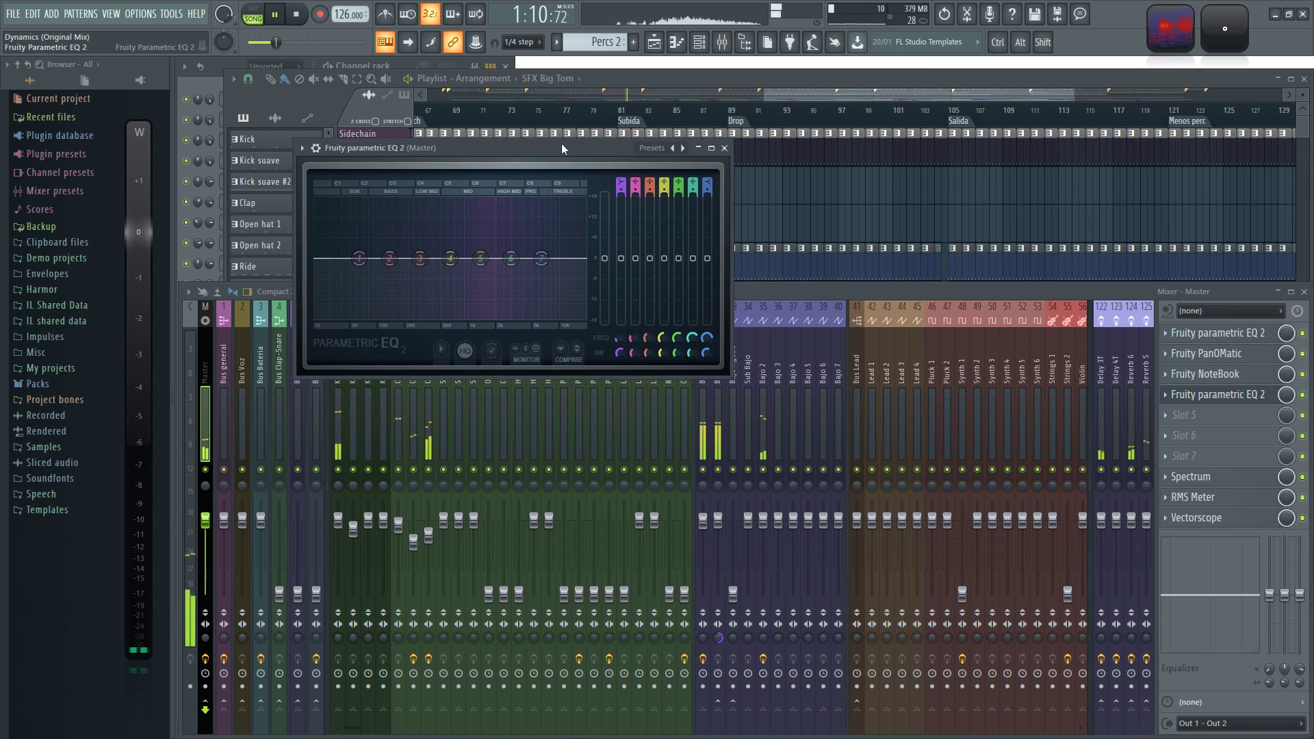
left_click_drag(738, 371, 983, 579)
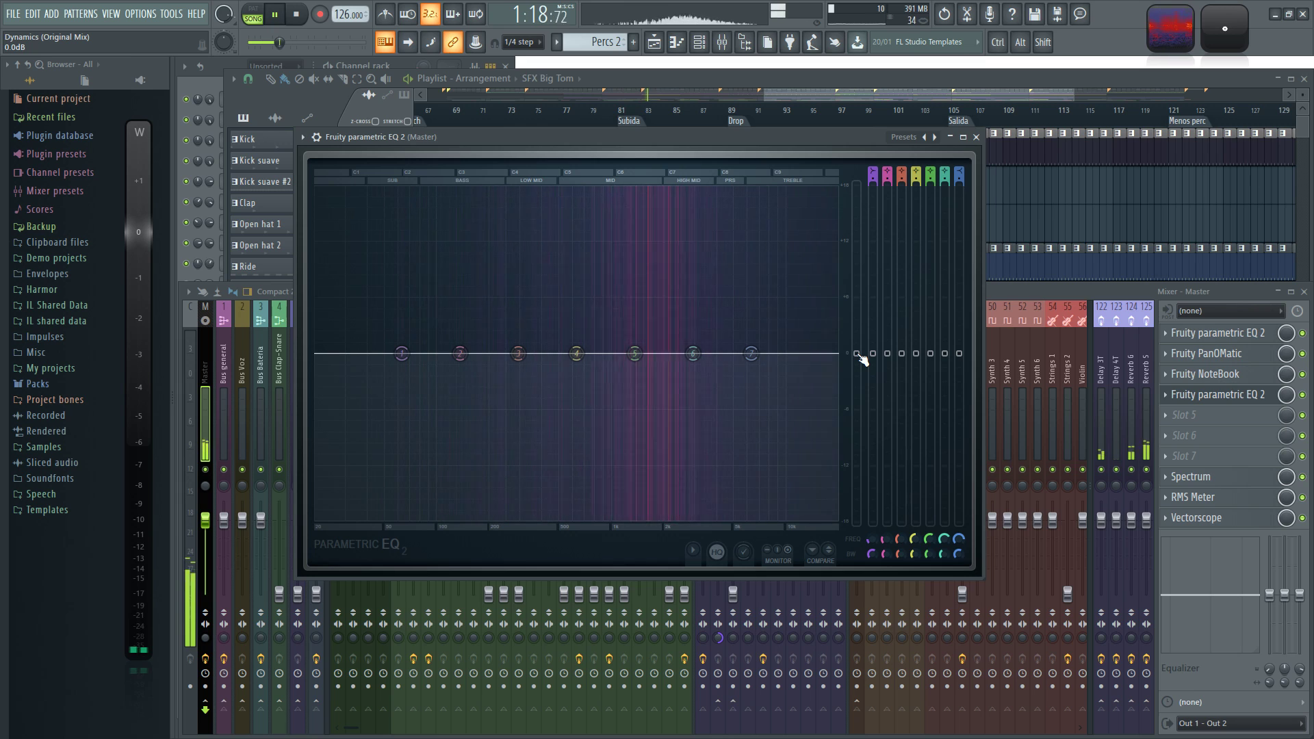
left_click_drag(861, 358, 856, 288)
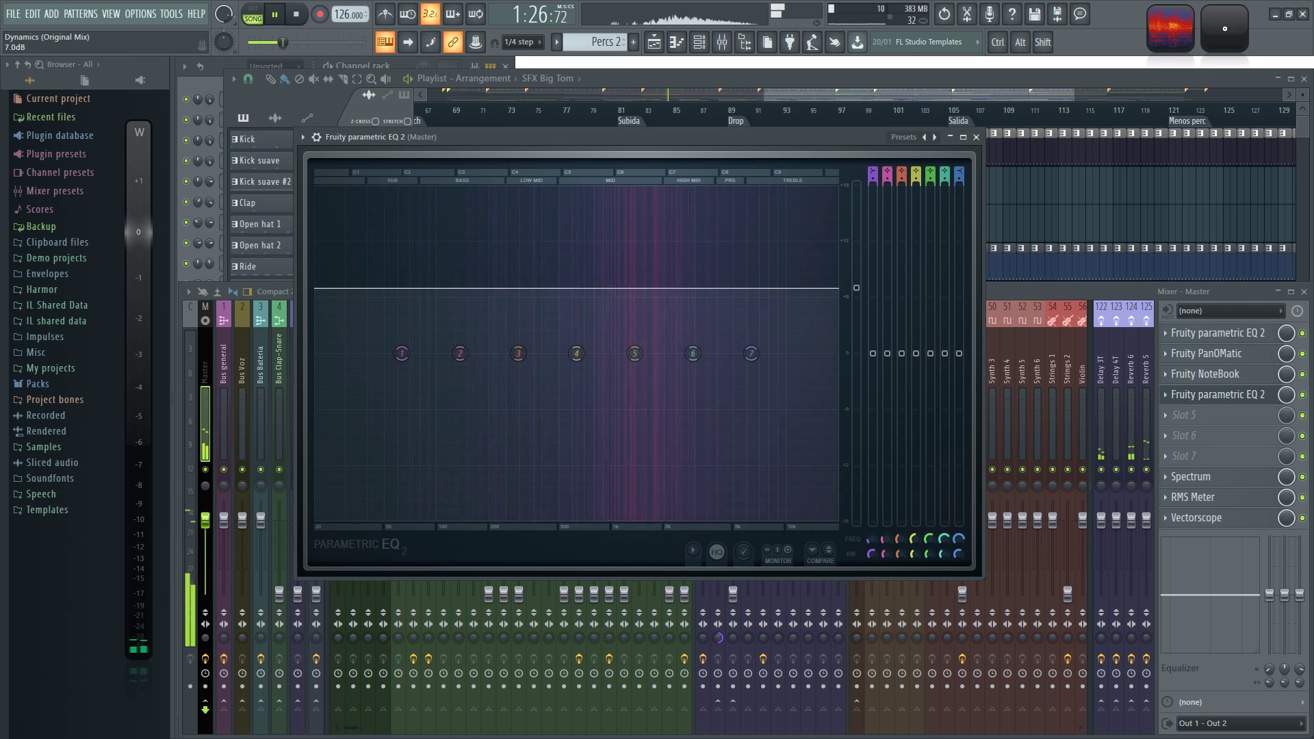
left_click(976, 137)
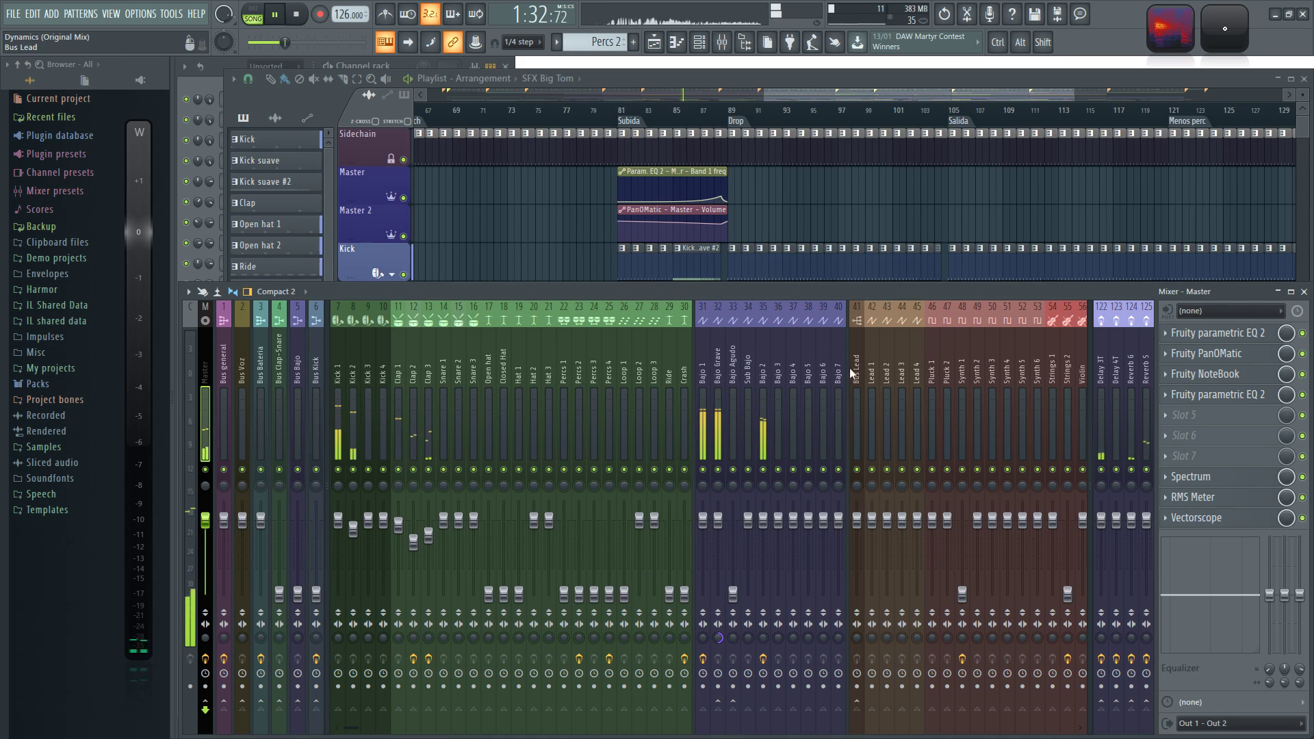
Step: Mute the delay and reverb send tracks in the mixer, stop playback and select Snare 3
left_click_drag(1147, 469, 1110, 477)
key("space")
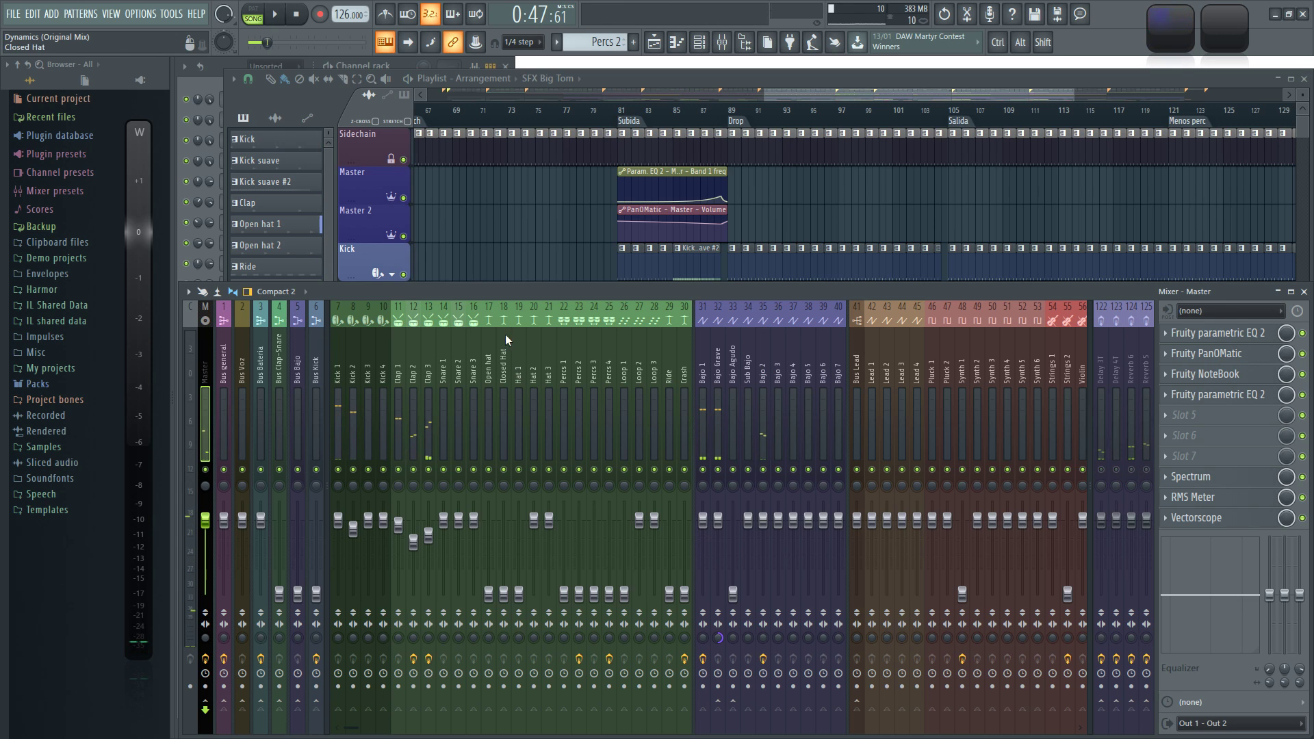
left_click(470, 351)
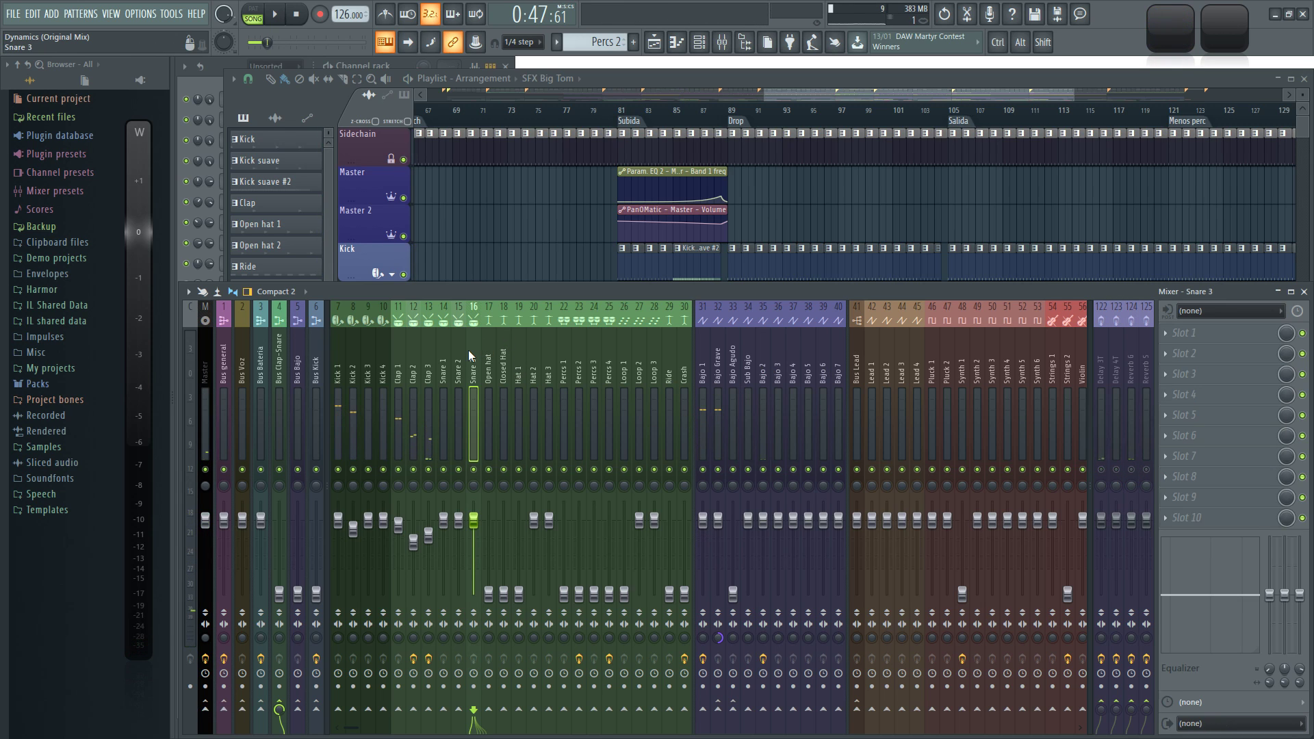
Step: Select the Drop section from bar 89 to just before Salida as the playback range and return to the mixer
right_click(616, 175, "ctrl")
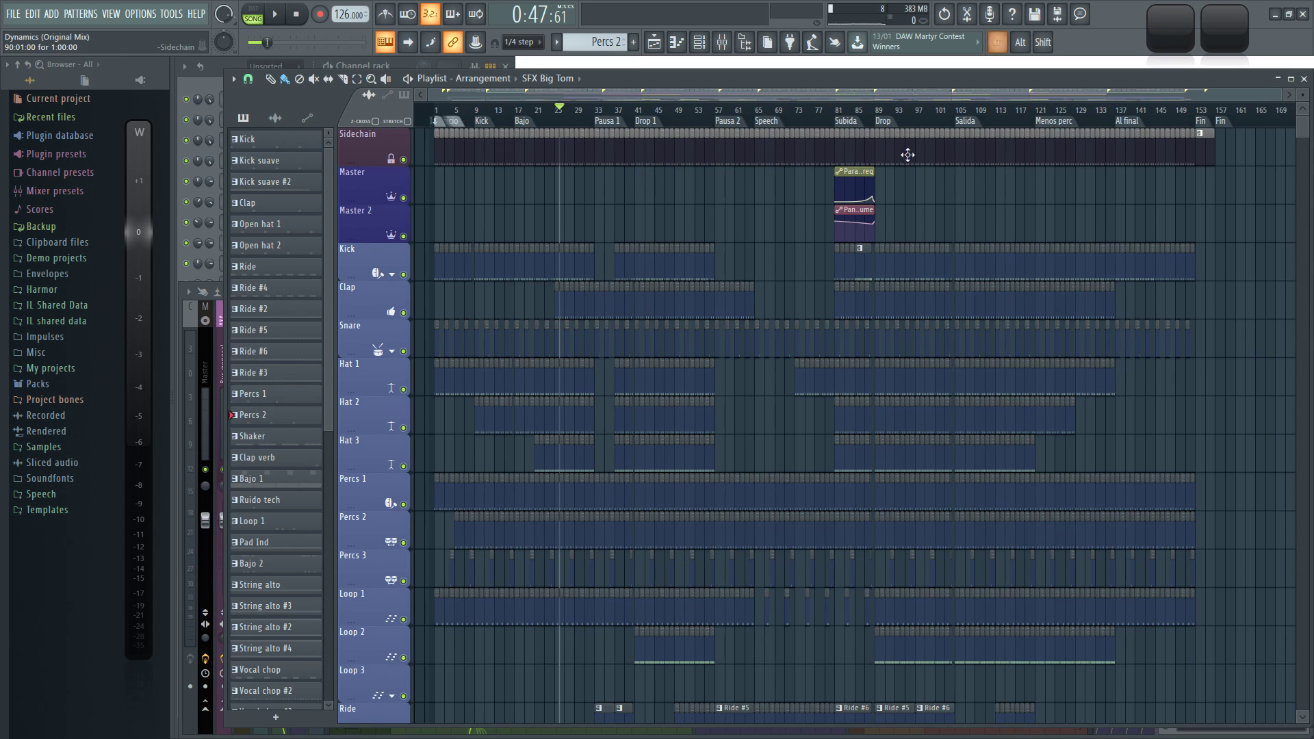
scroll(884, 154, "up", 4)
mouse_move(646, 120)
left_mouse_down()
mouse_move(746, 205)
mouse_move(958, 178)
left_mouse_up()
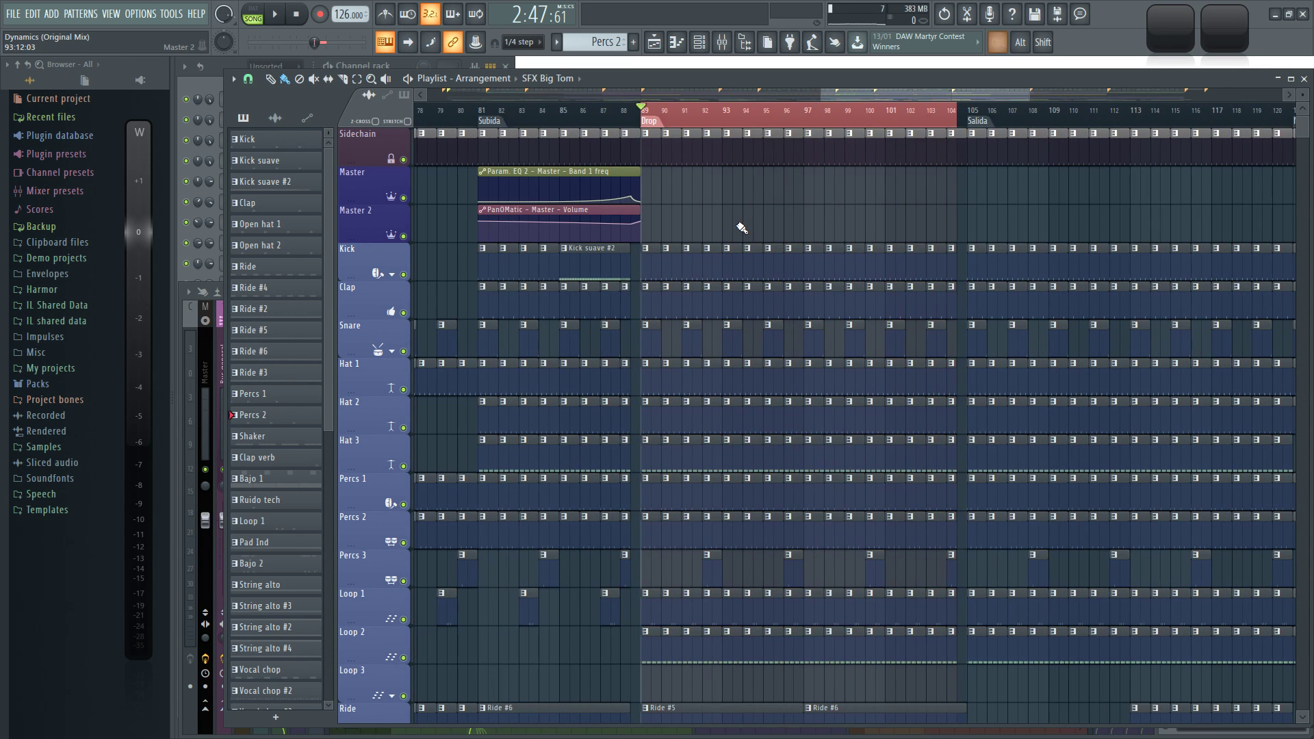
scroll(742, 228, "up", 2)
key("F9")
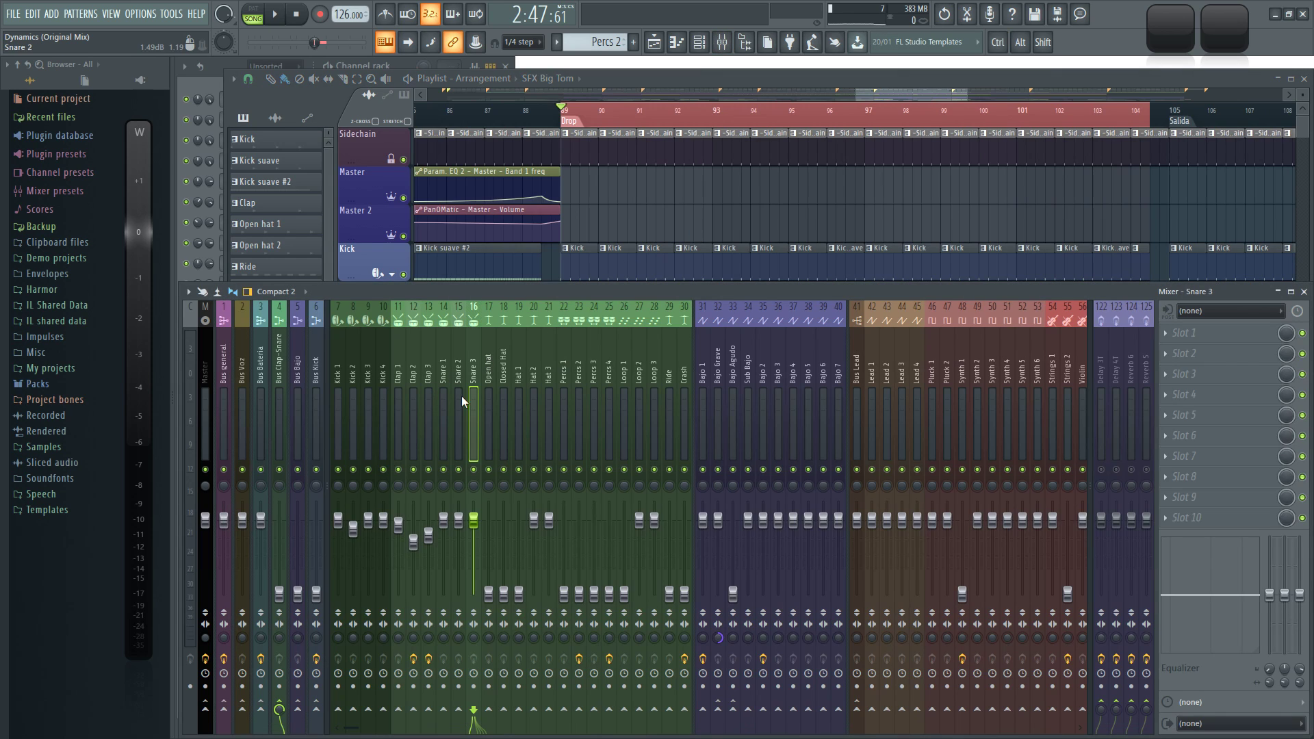
Step: Raise the Bus Kick fader to 65% (-8.4 dB) and play the Drop section to check the level
left_click(317, 594)
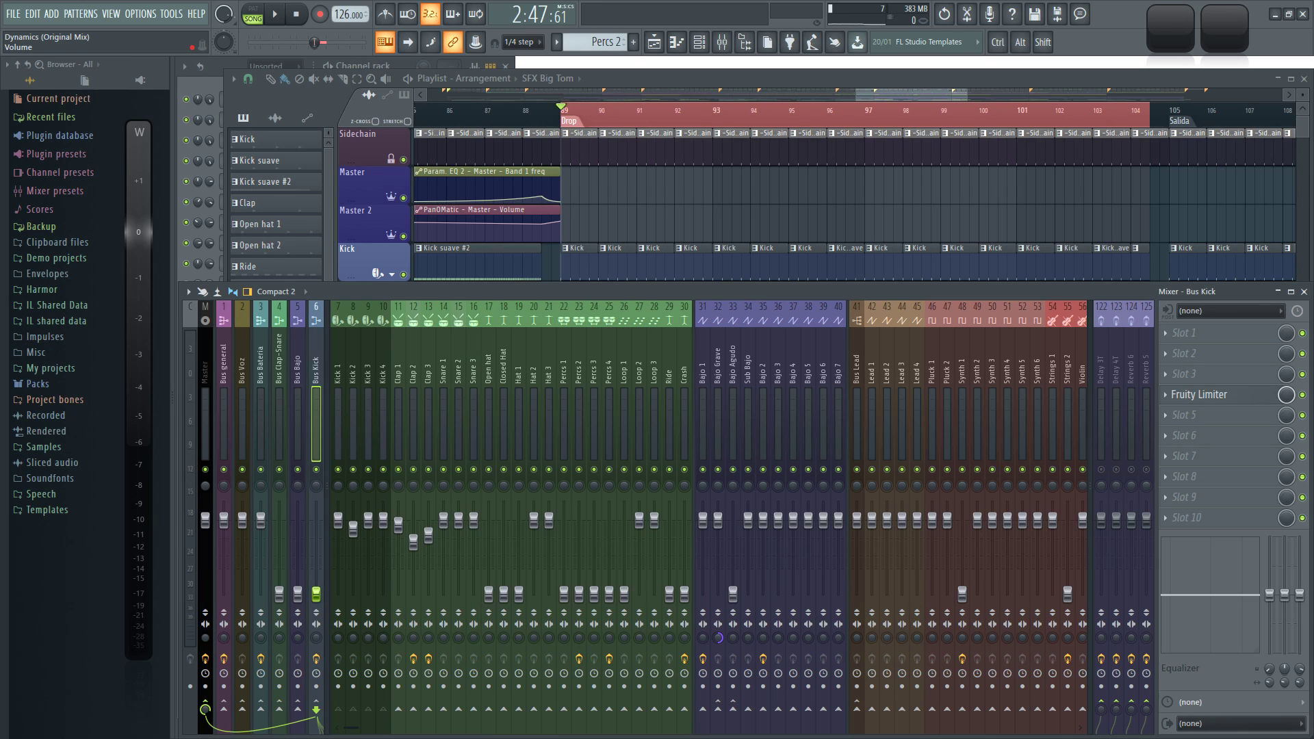
left_click_drag(317, 580, 316, 544)
key("space")
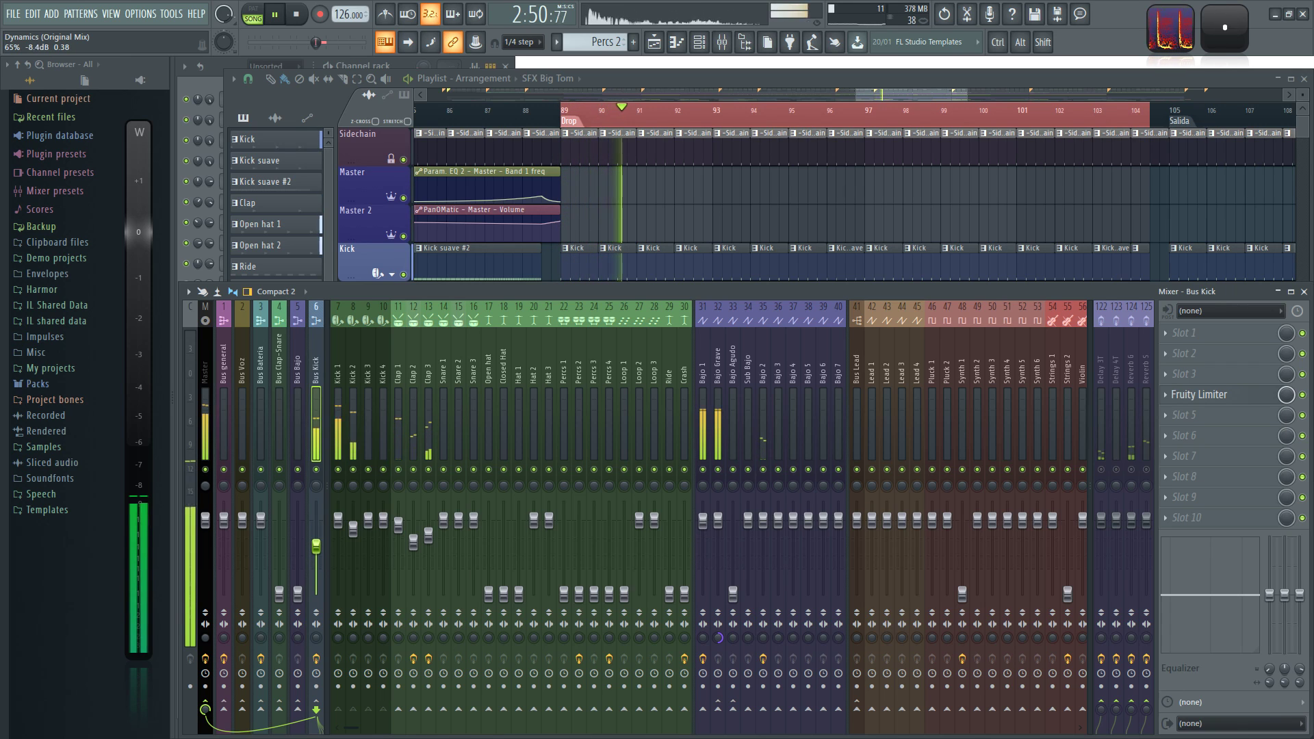
left_click(303, 569)
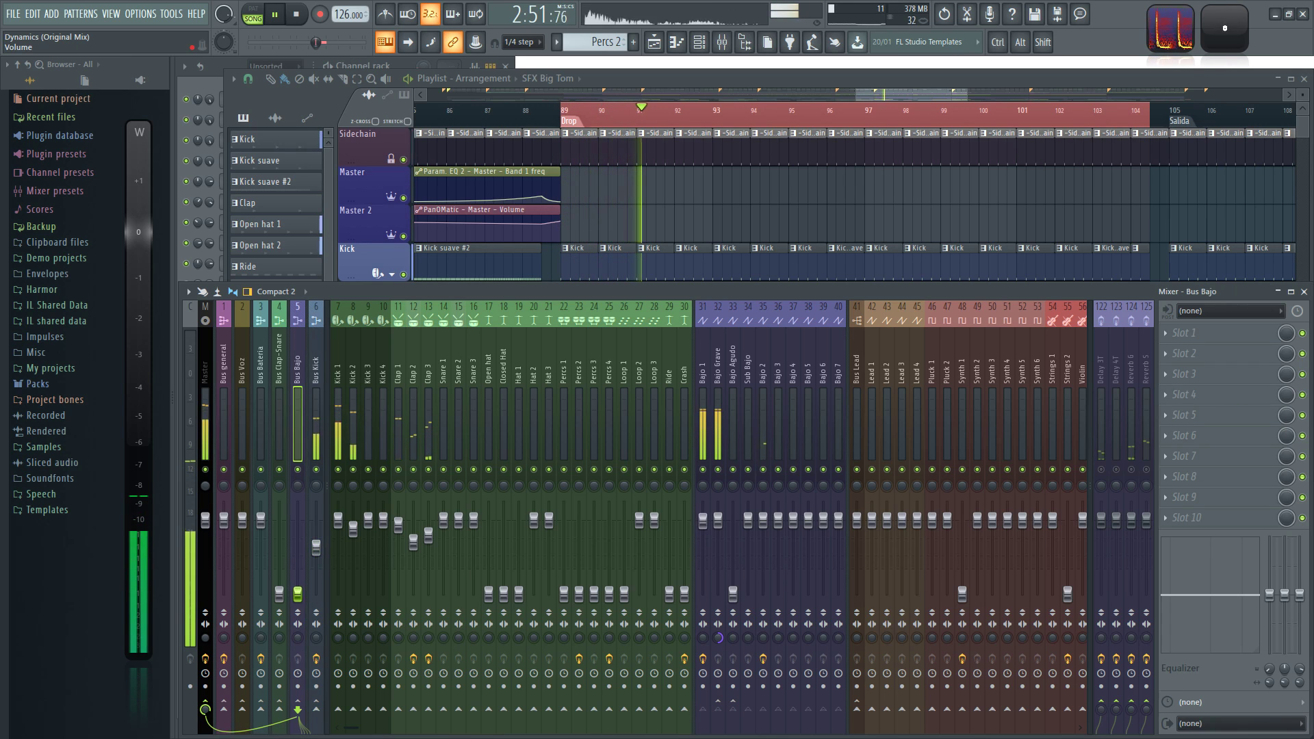
left_click(316, 547)
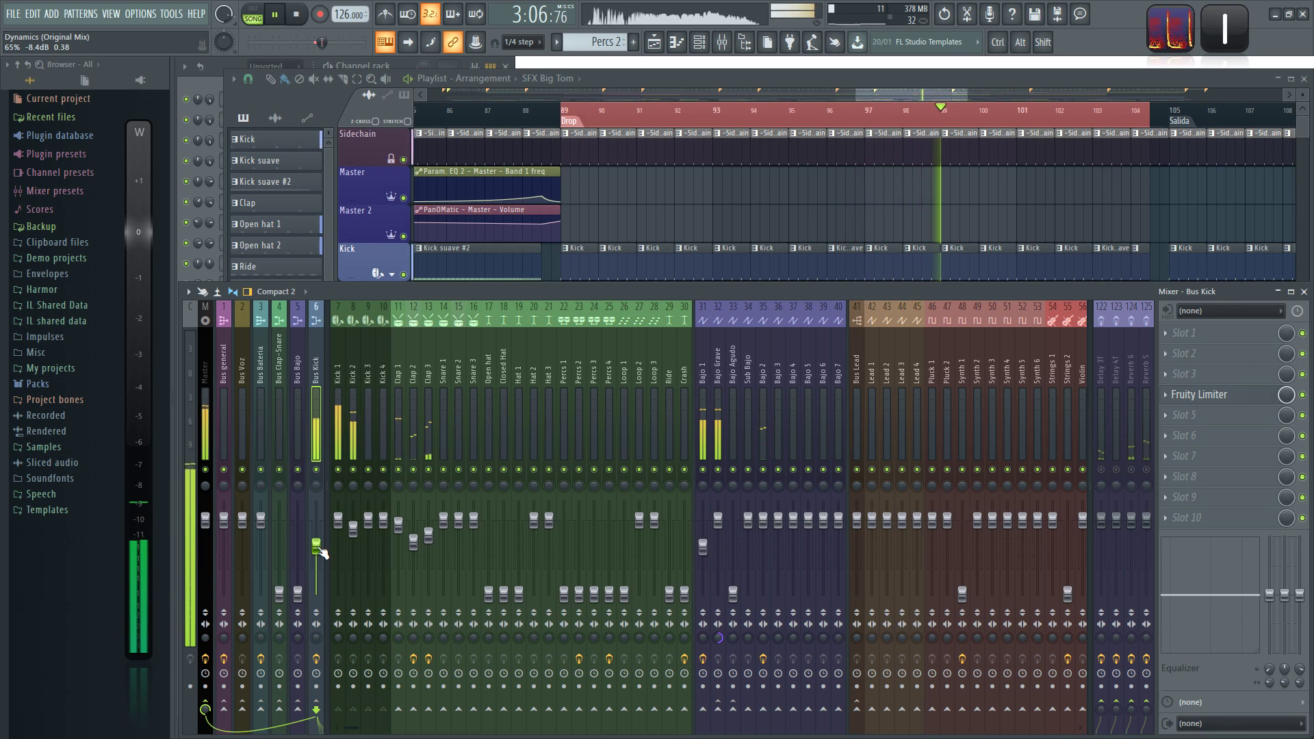
key("space")
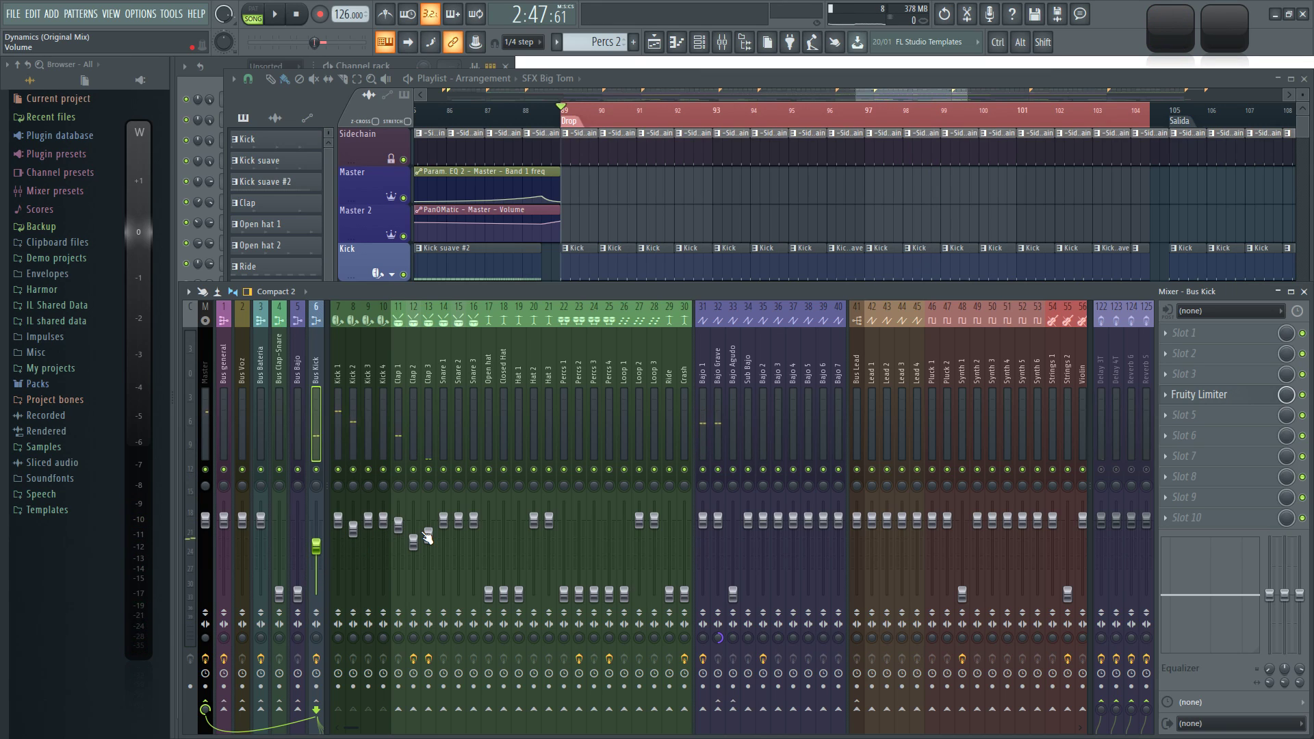
Step: Raise the Bus Bajo fader to 60% (-9.9 dB) while listening to the Drop section
left_click(297, 593)
left_click_drag(298, 580, 297, 551)
key("space")
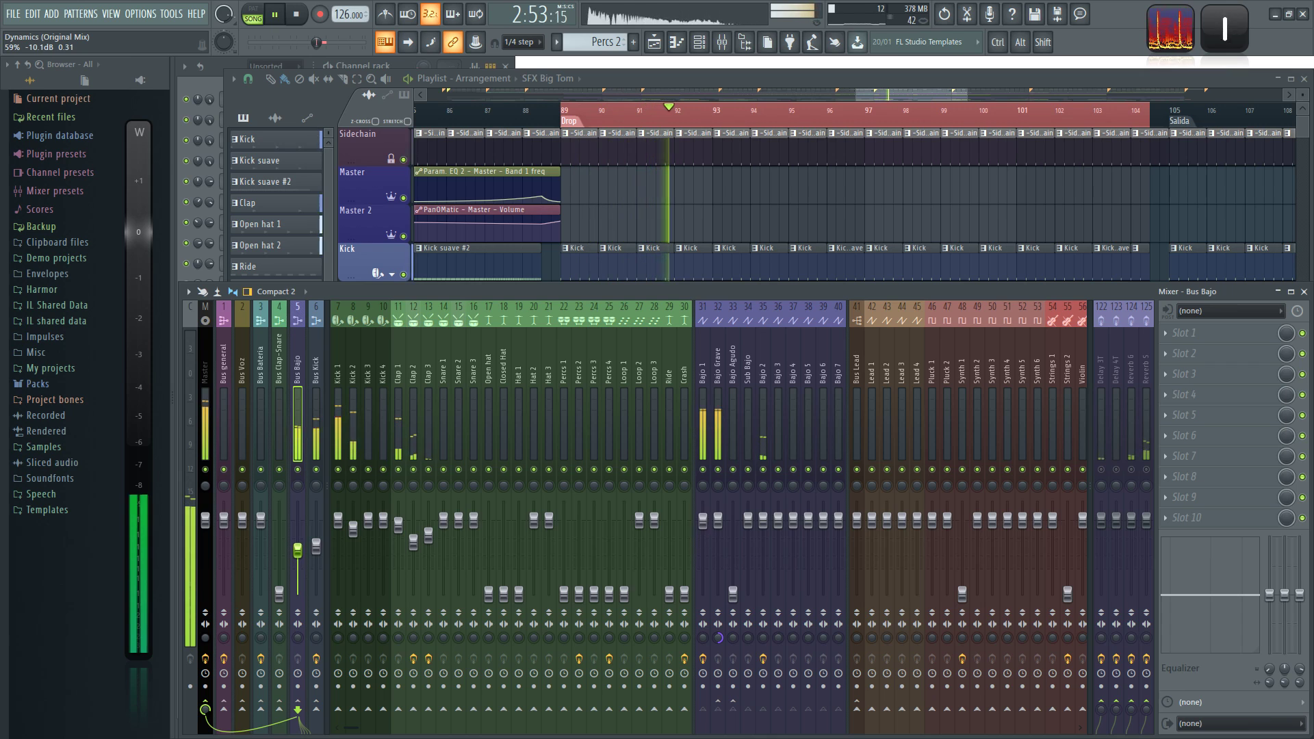
left_click_drag(298, 550, 298, 549)
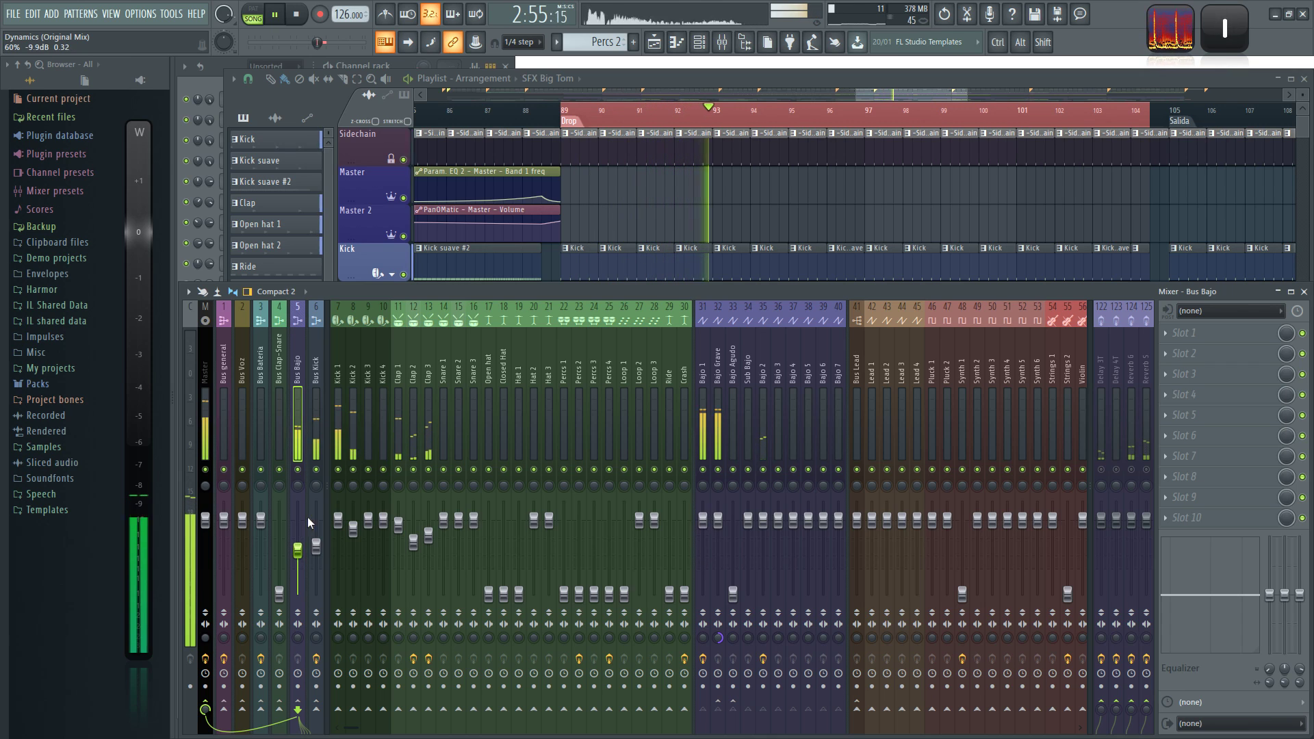
Step: Mute and unmute Bus Kick to compare kick and bass, and replay the Drop section
left_click(317, 470)
left_click(317, 471)
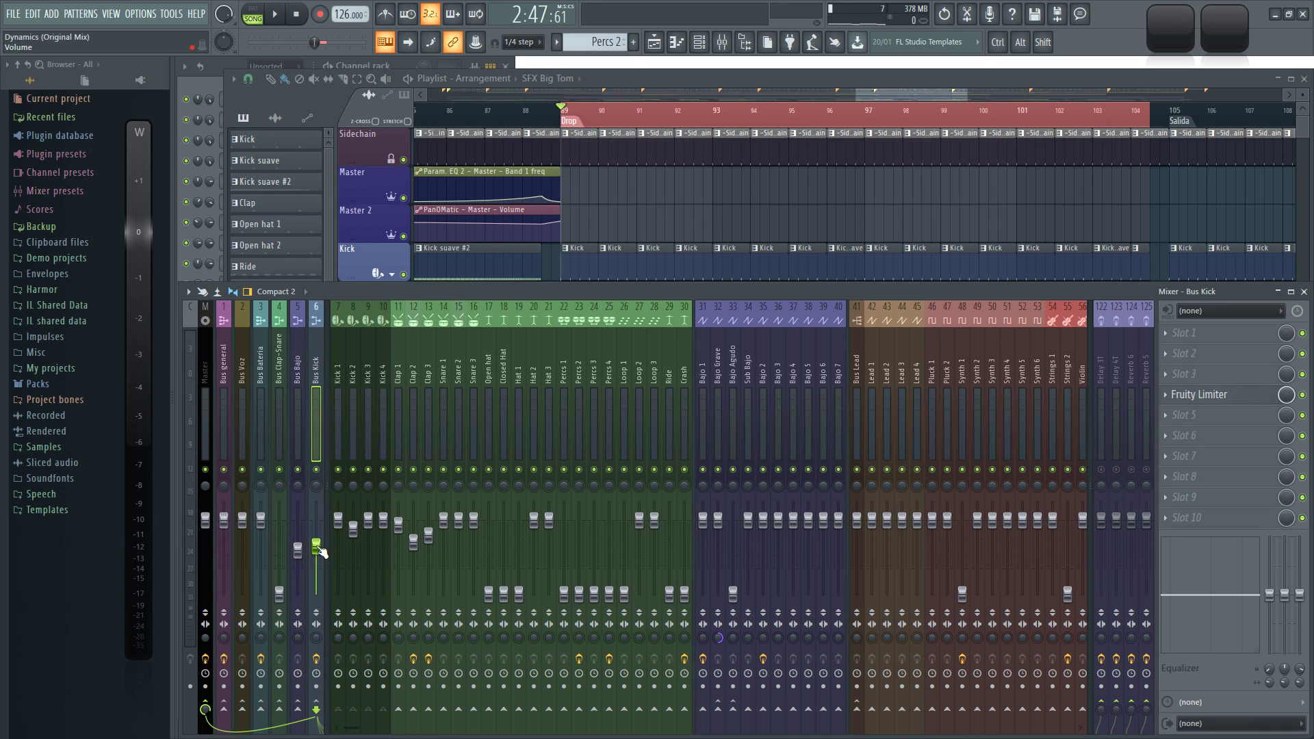
key("space")
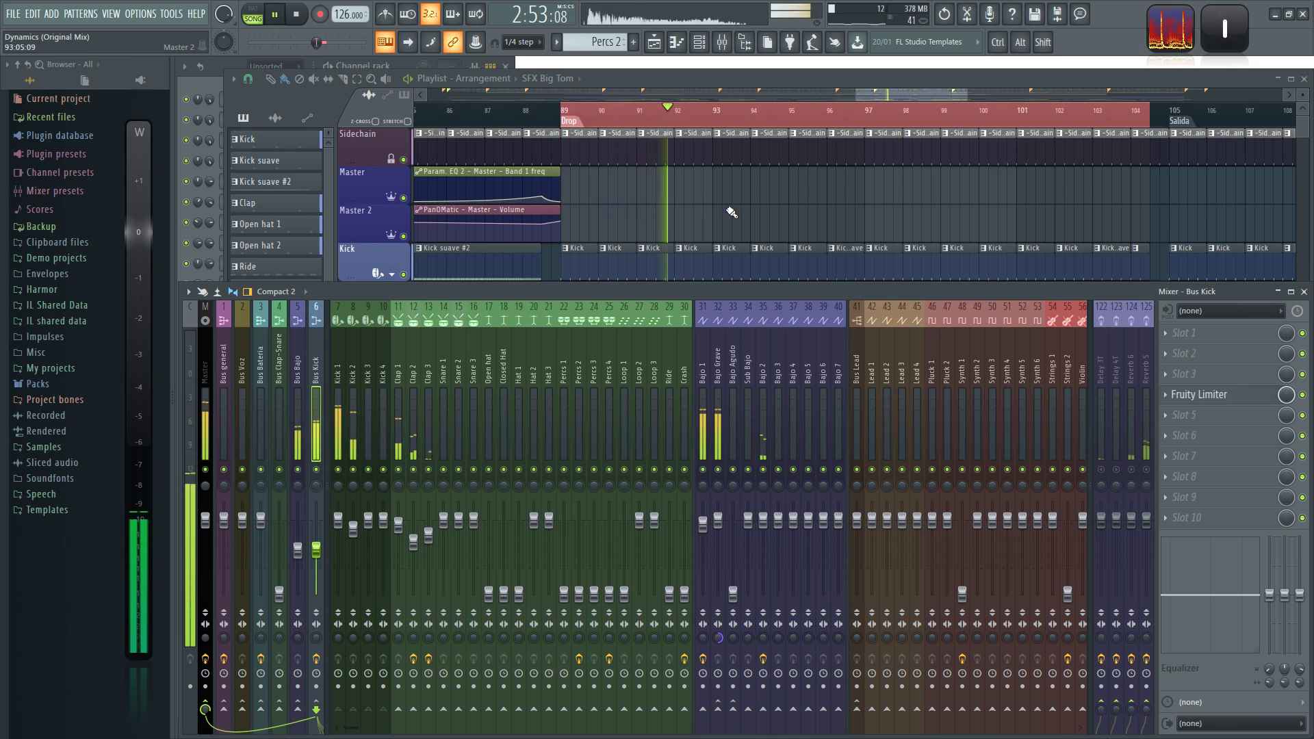
Step: Unmute the delay and reverb sends and mute Clap 1, Clap 2 and Clap 3, with Bajo 2 selected
left_click(763, 364)
key("space")
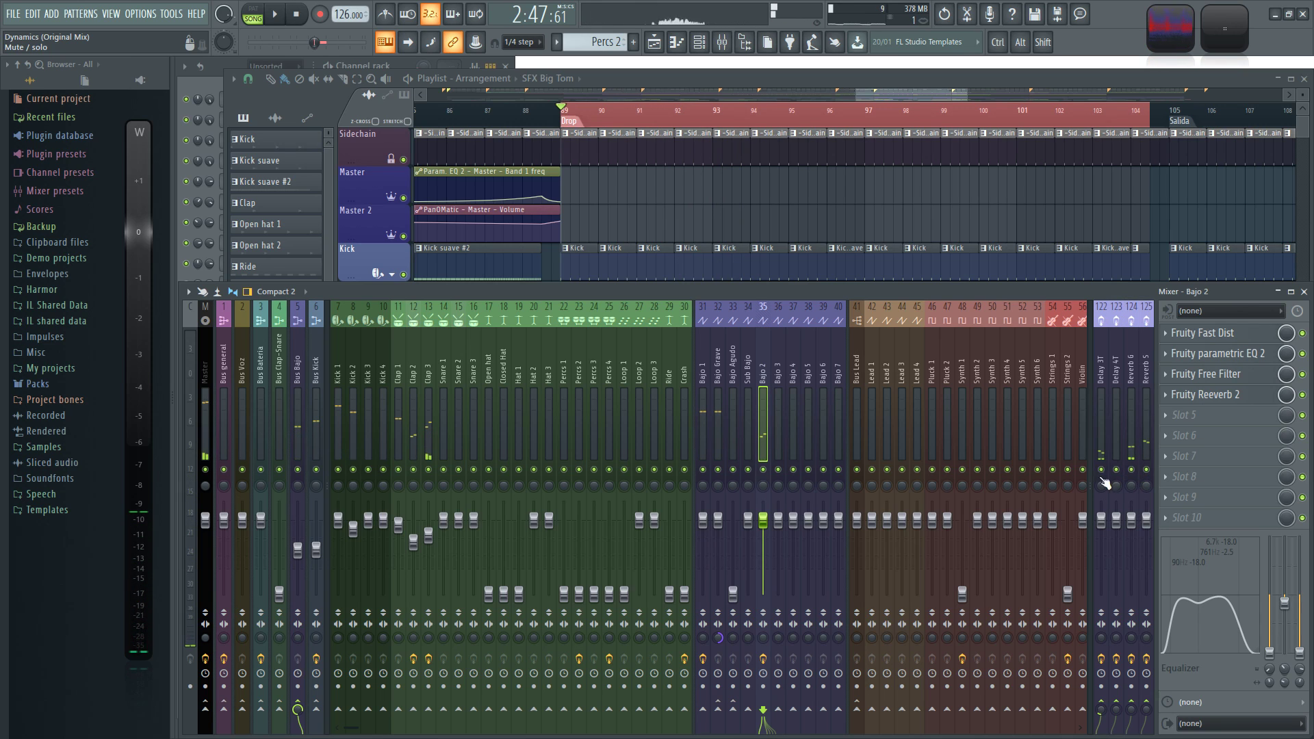
key("space")
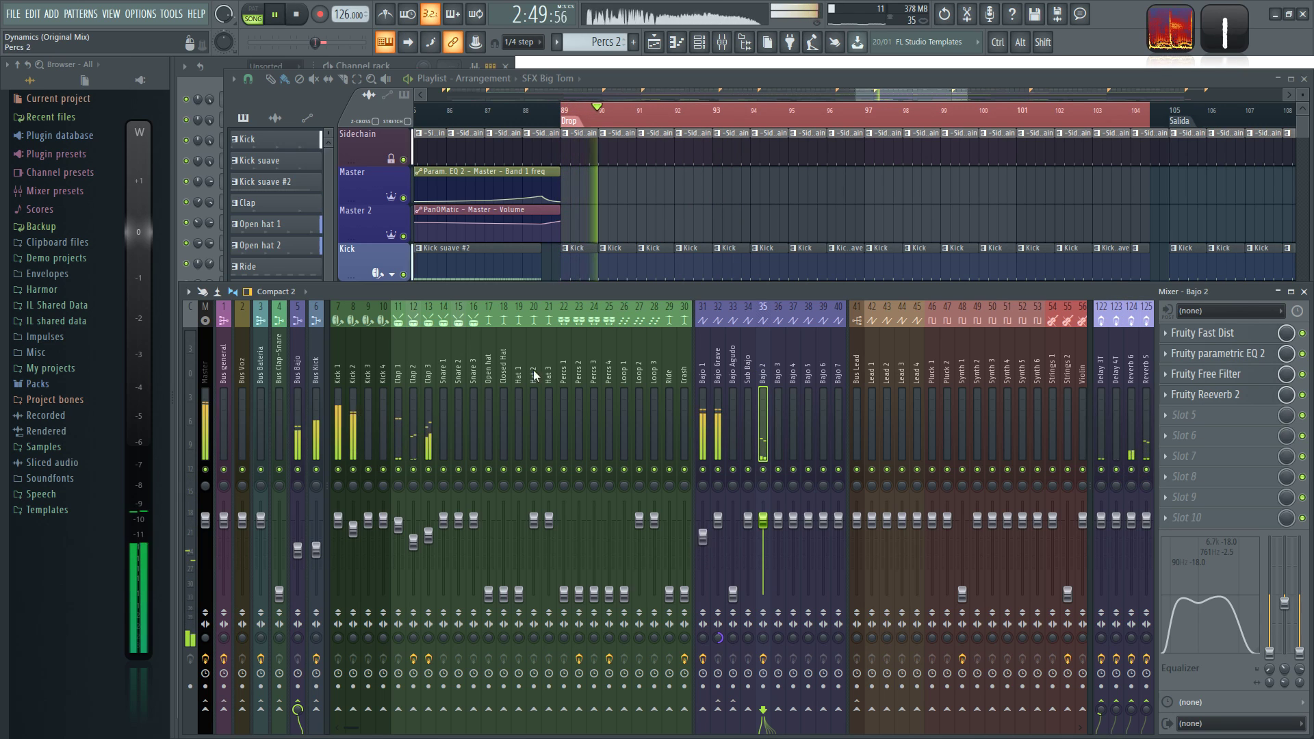
left_click_drag(398, 470, 429, 470)
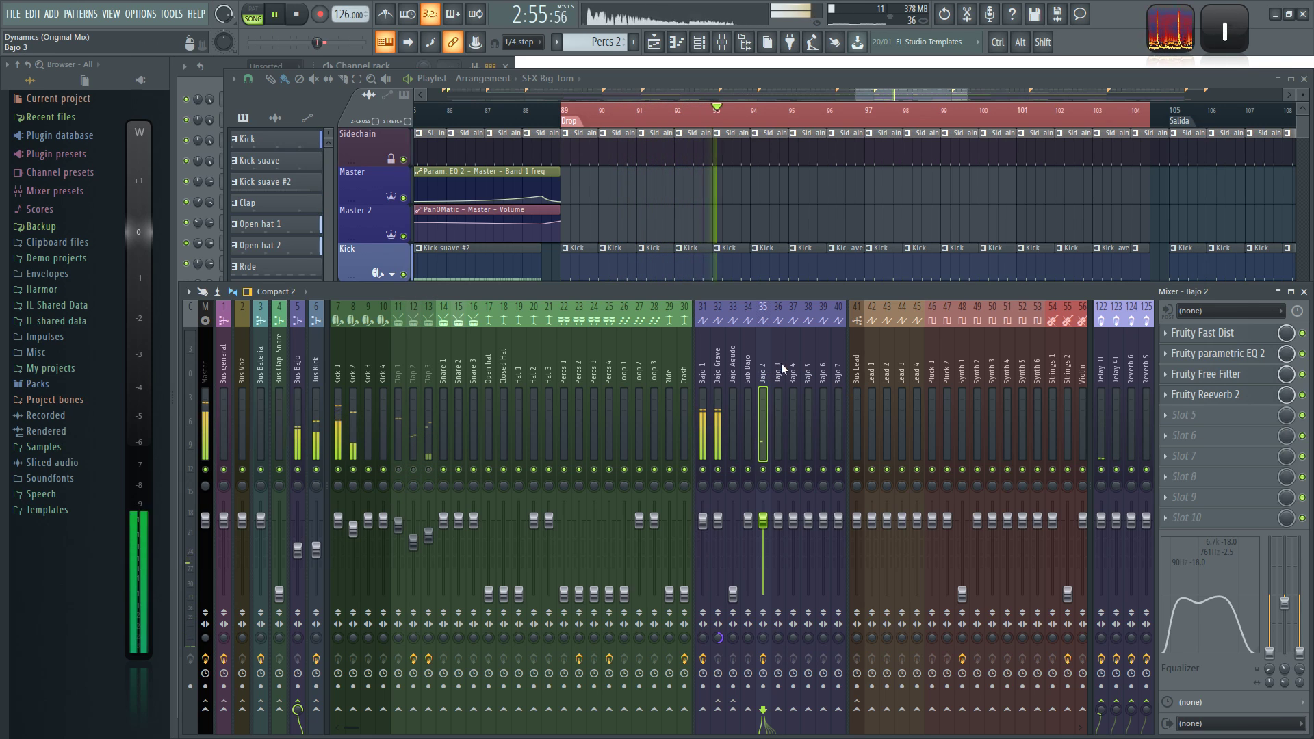
Step: Find the Bajo 2 clips on the playlist's Bajo 3 track, stop playback and select their pattern
scroll(795, 354, "down", 3)
scroll(795, 360, "down", 6)
scroll(795, 360, "up", 7)
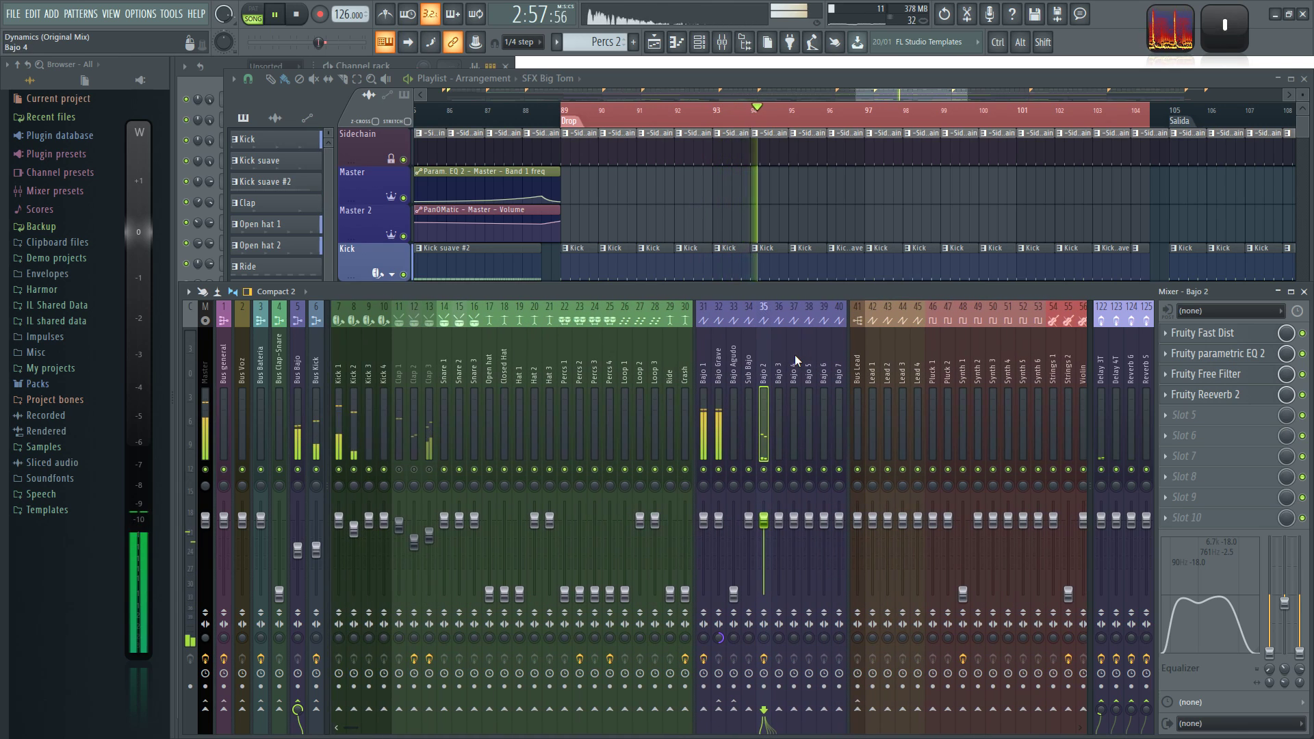
right_click(921, 214)
scroll(923, 215, "down", 12)
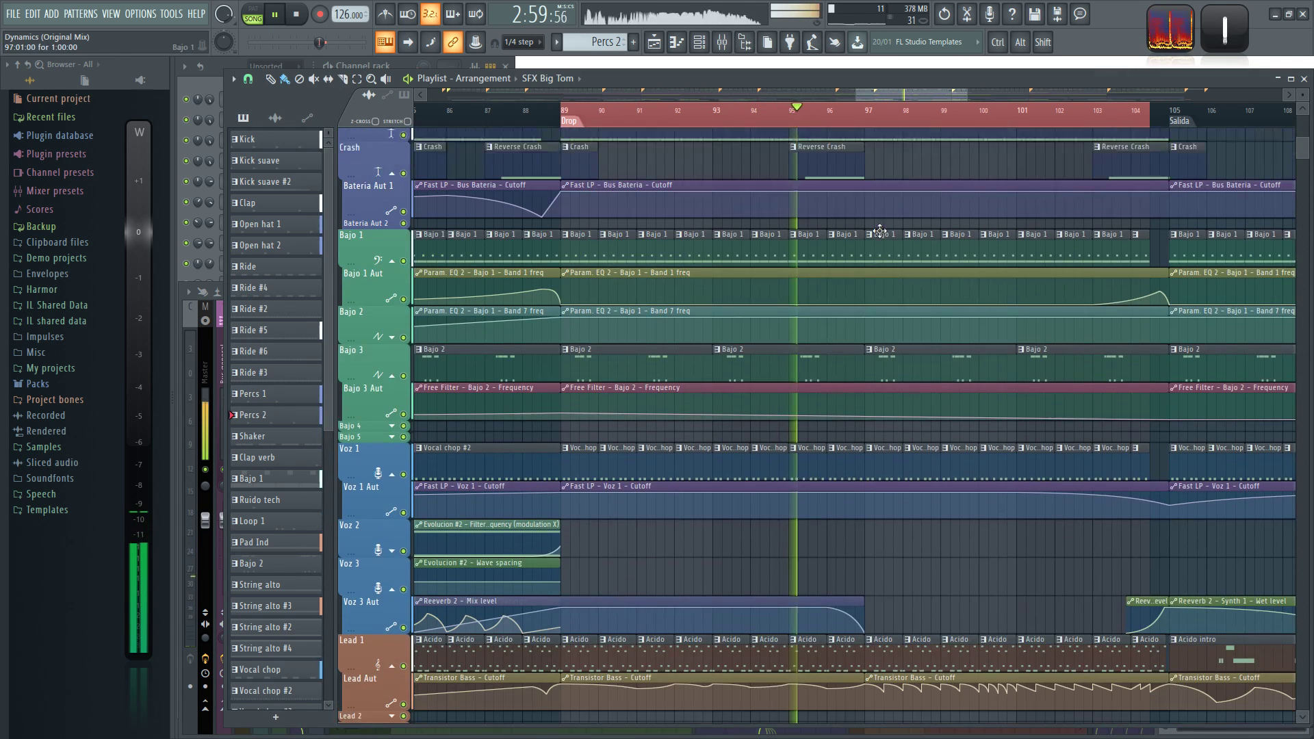
key("space")
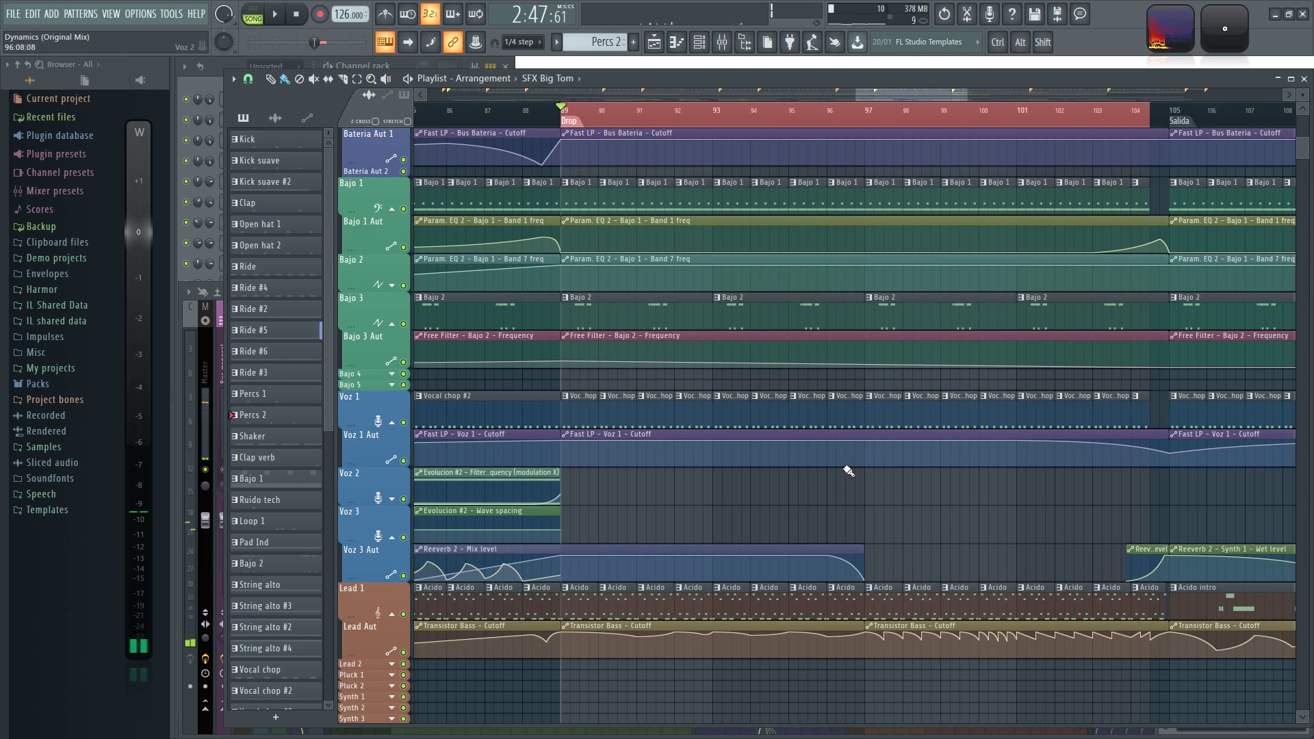
left_click(616, 302)
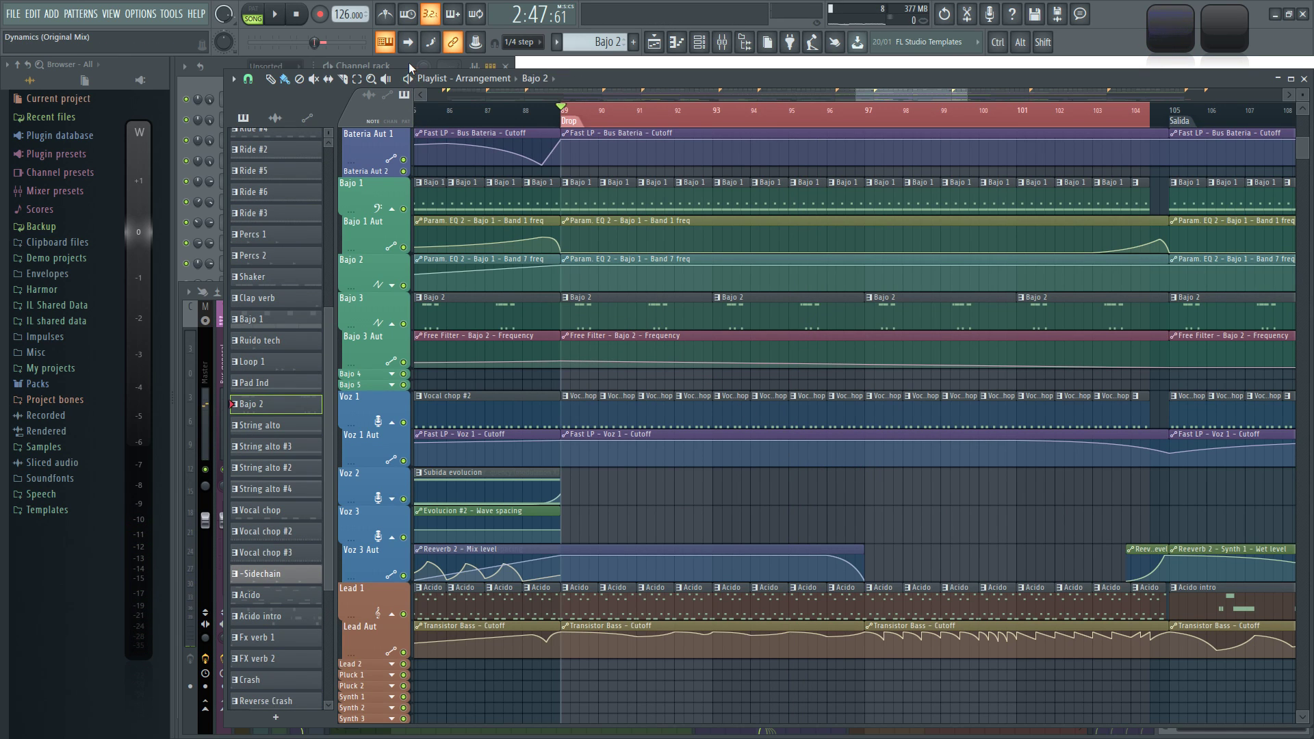
Step: Play the Drop and open the Bajo 2 channel settings and the Fruity Free Filter on its mixer track
left_click(408, 63)
key("F9")
left_click(409, 68)
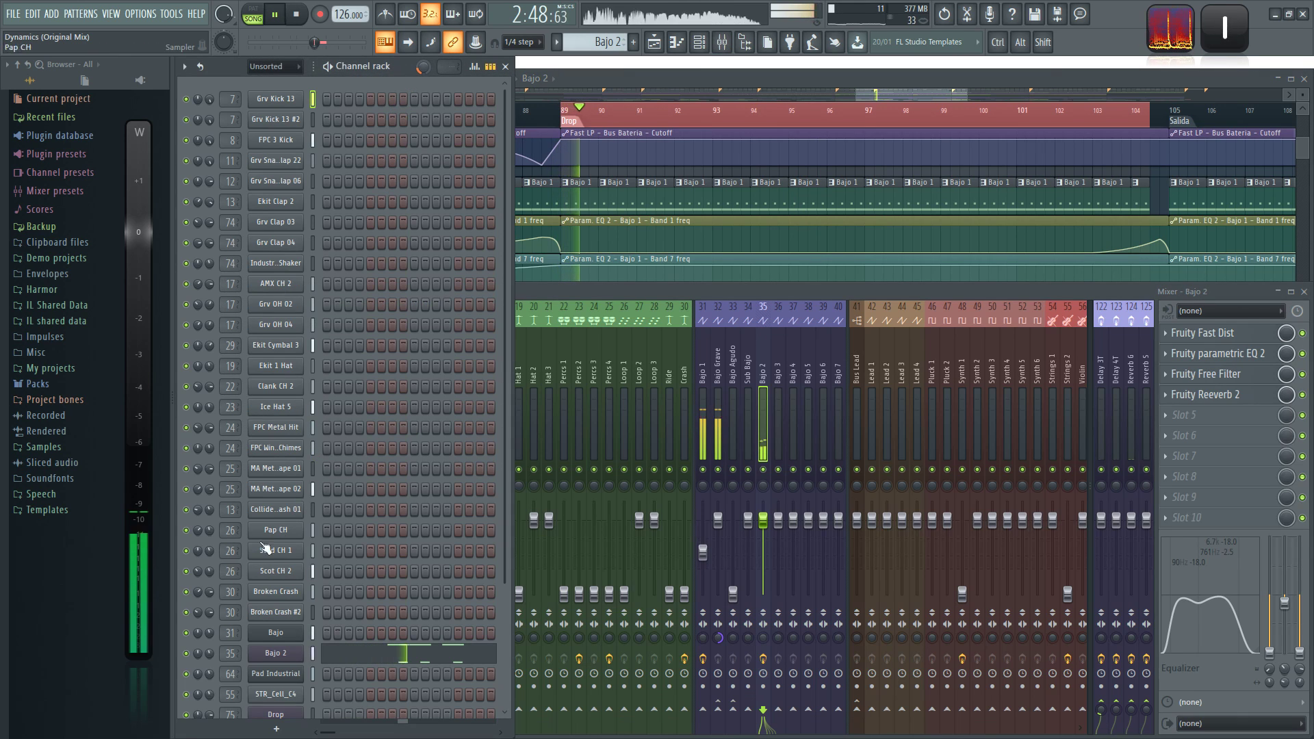
left_click(281, 631)
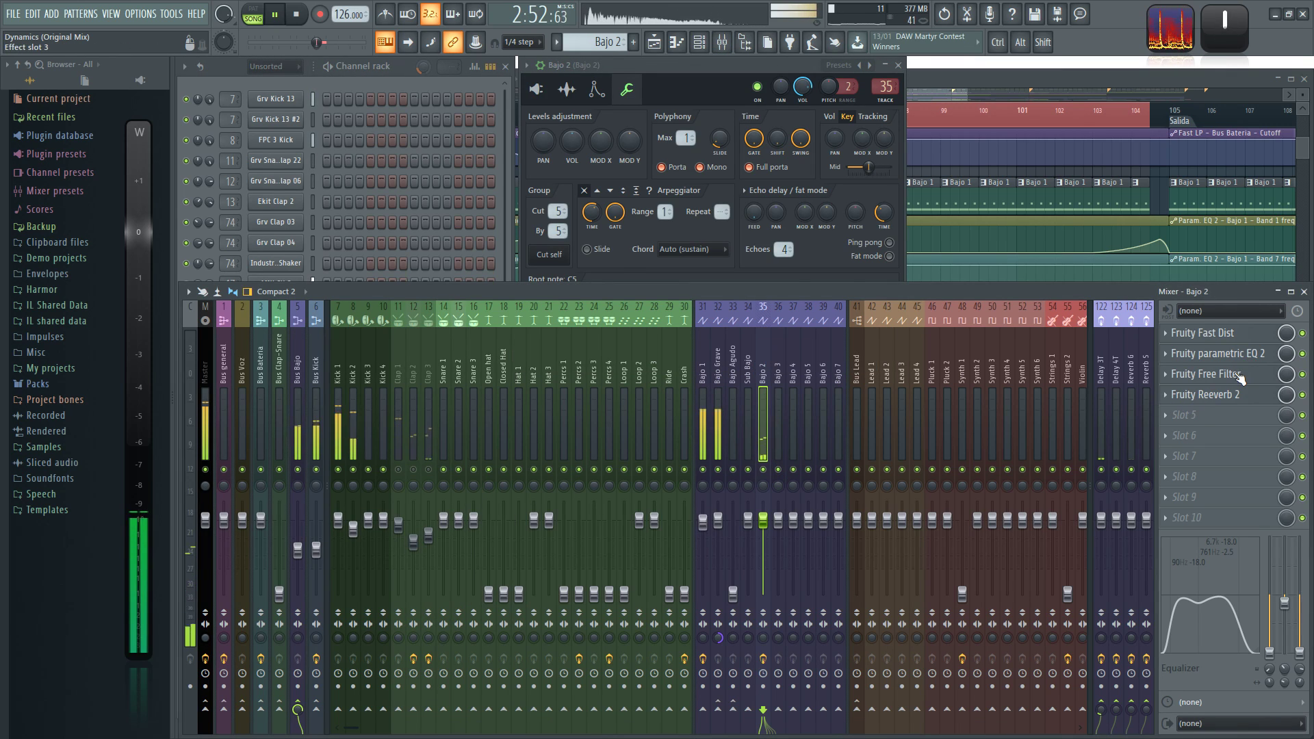
left_click(1240, 375)
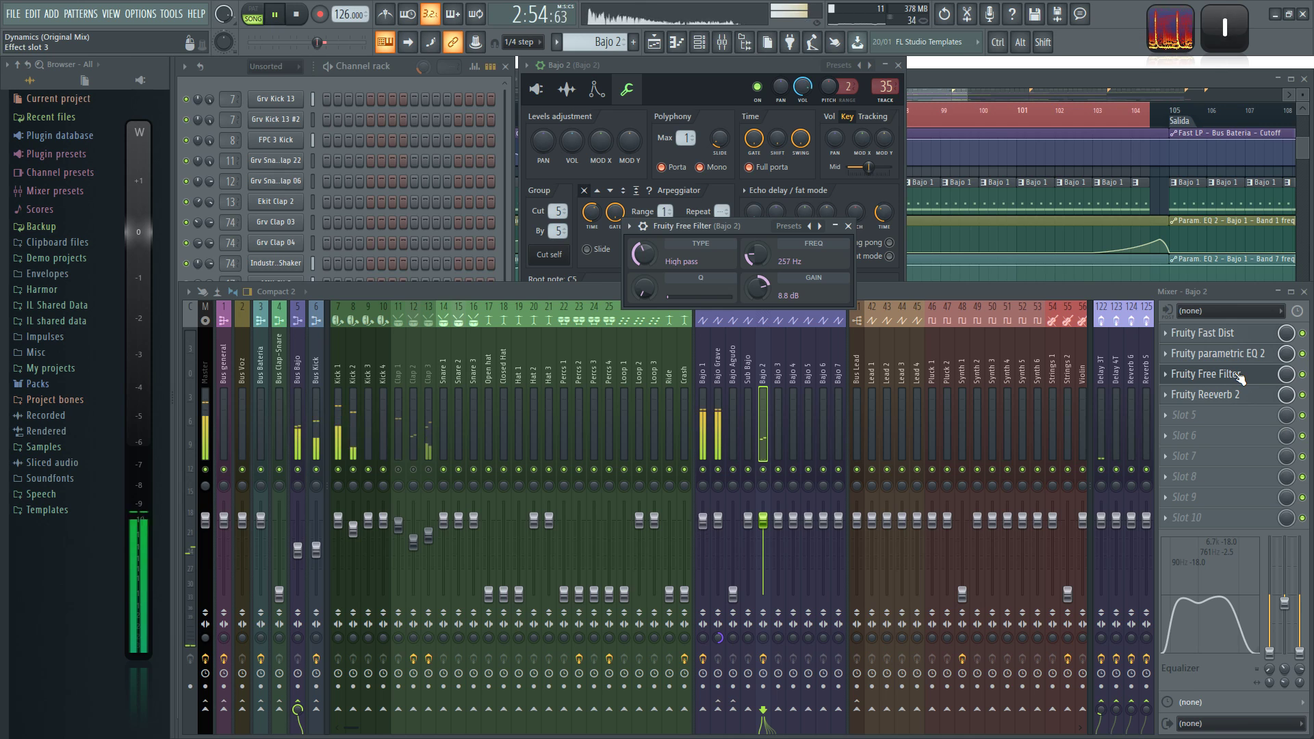
Step: Toggle the Fruity Free Filter on Bajo 2 and adjust the tension of its frequency automation in the playlist's Drop section
left_click(1303, 375)
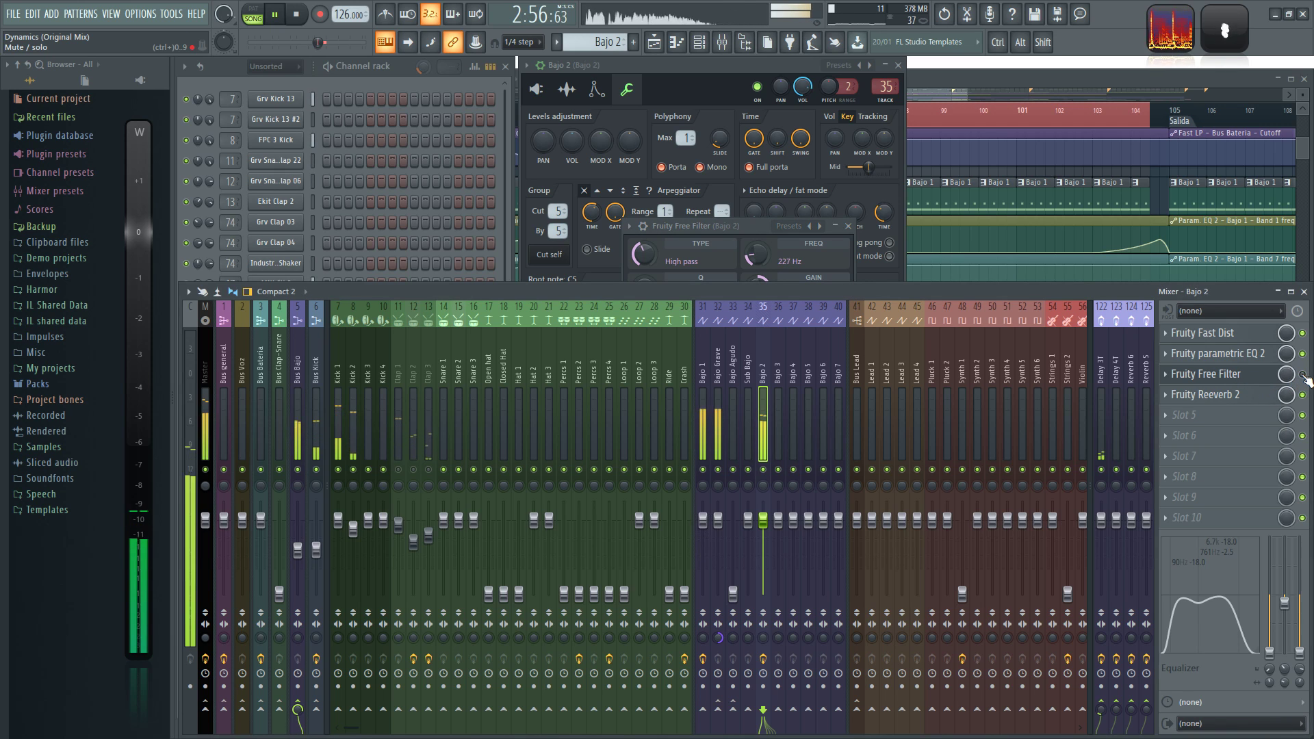
left_click(963, 72)
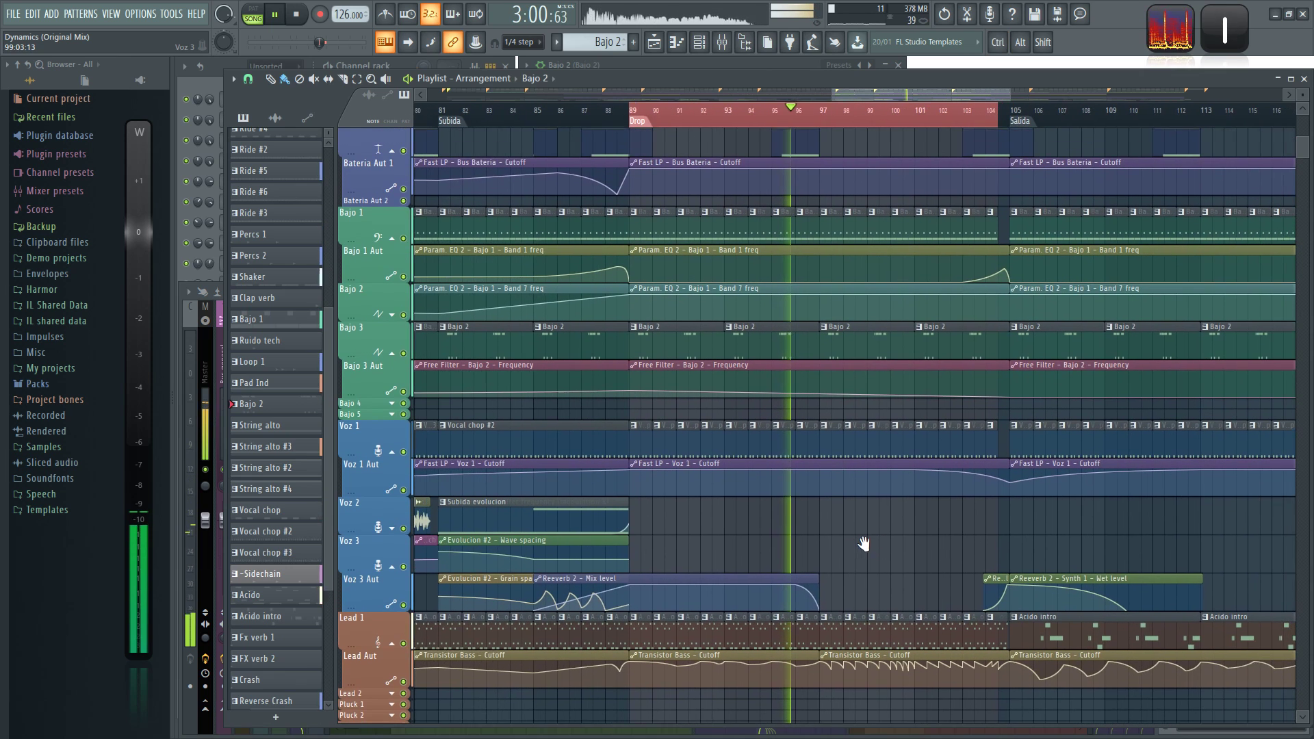
left_click_drag(865, 543, 856, 547)
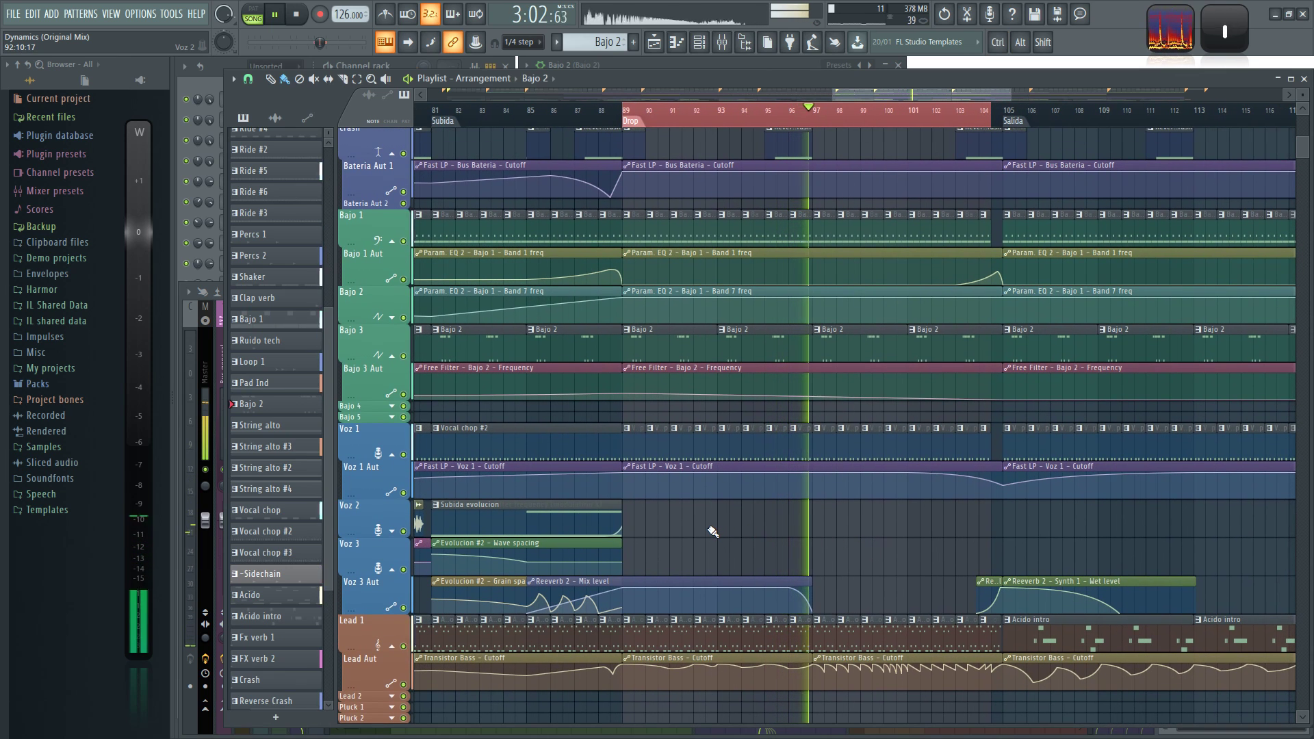
scroll(712, 532, "down", 3)
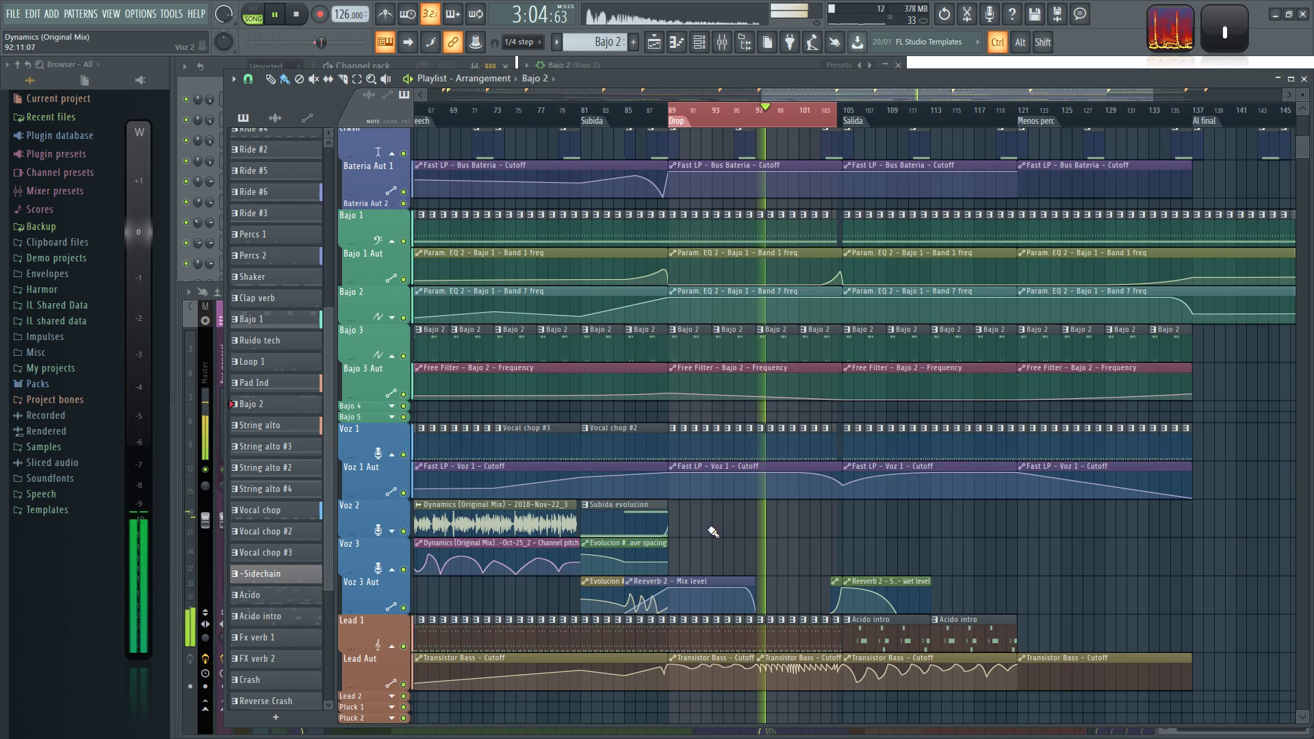
scroll(713, 532, "up", 4)
scroll(712, 532, "down", 2)
scroll(716, 596, "up", 2)
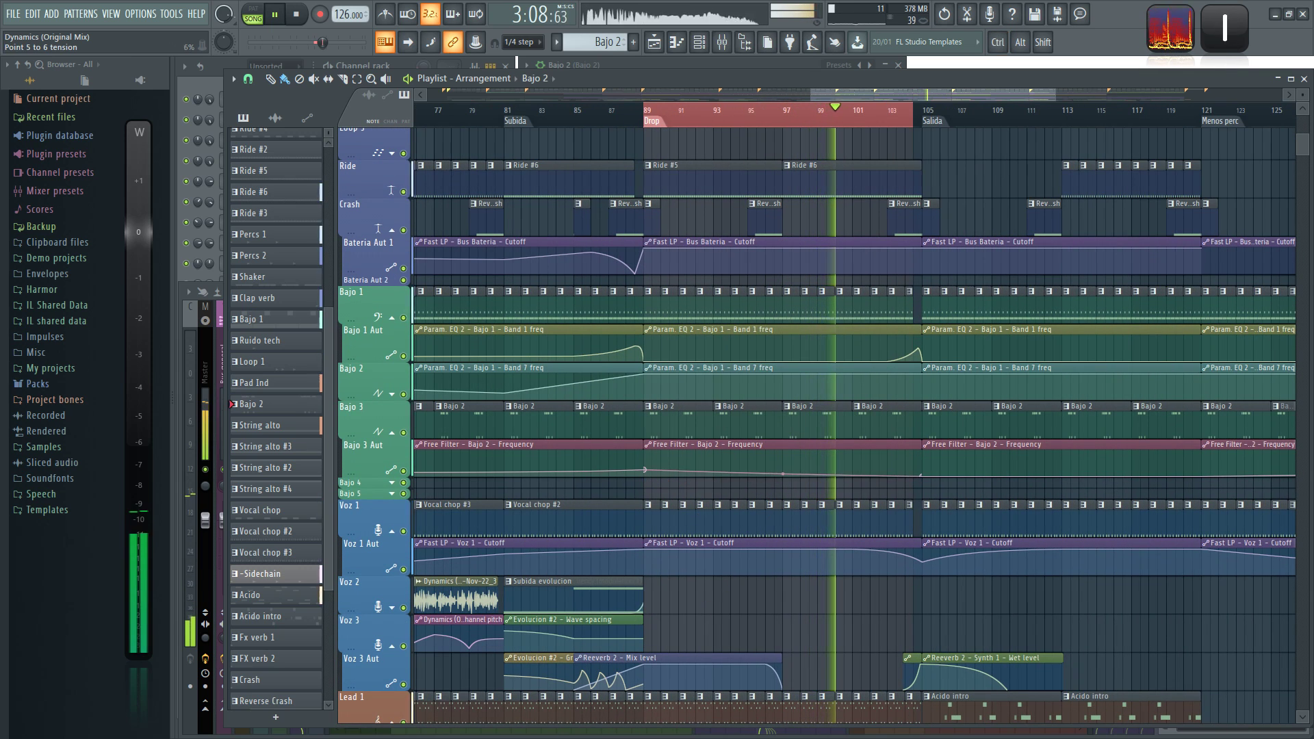
left_click_drag(783, 474, 783, 475)
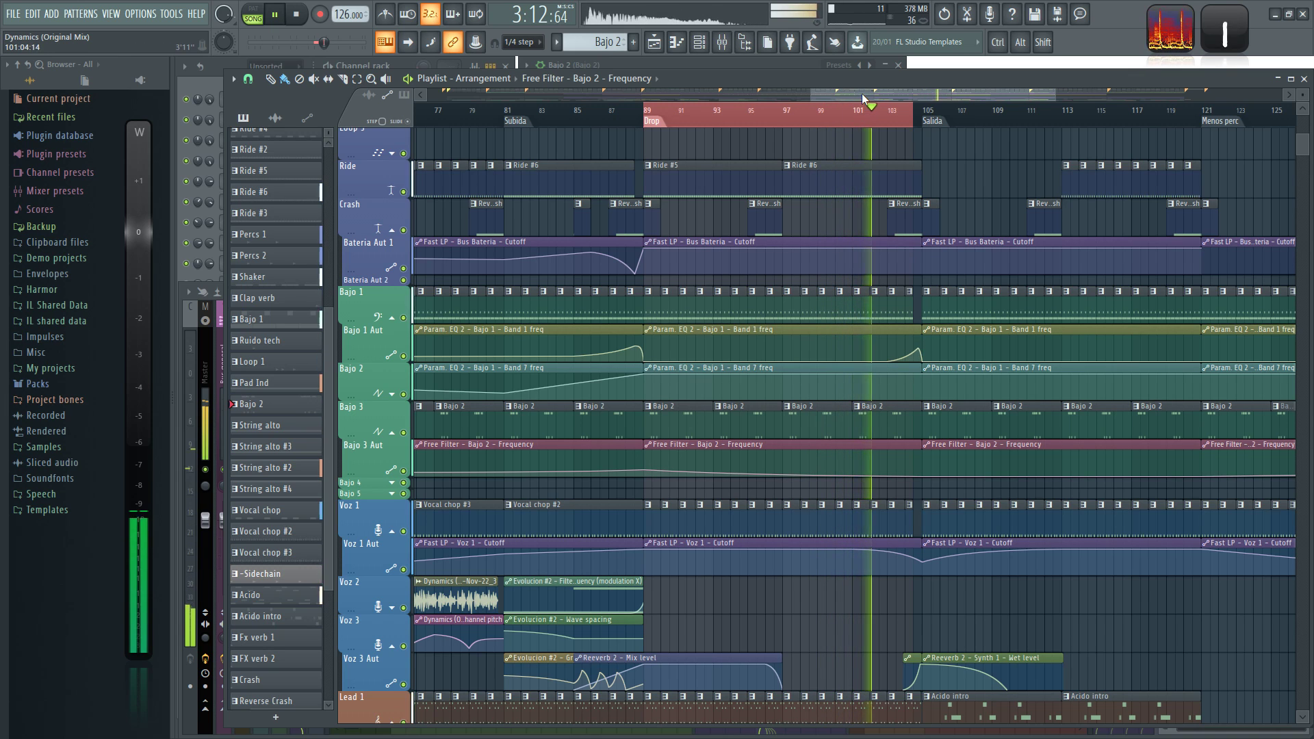
Step: Stop playback, select the Drop 1 section from bar 41 to bar 57 as the loop range and play it
key("space")
scroll(785, 123, "down", 3)
scroll(785, 124, "up", 1)
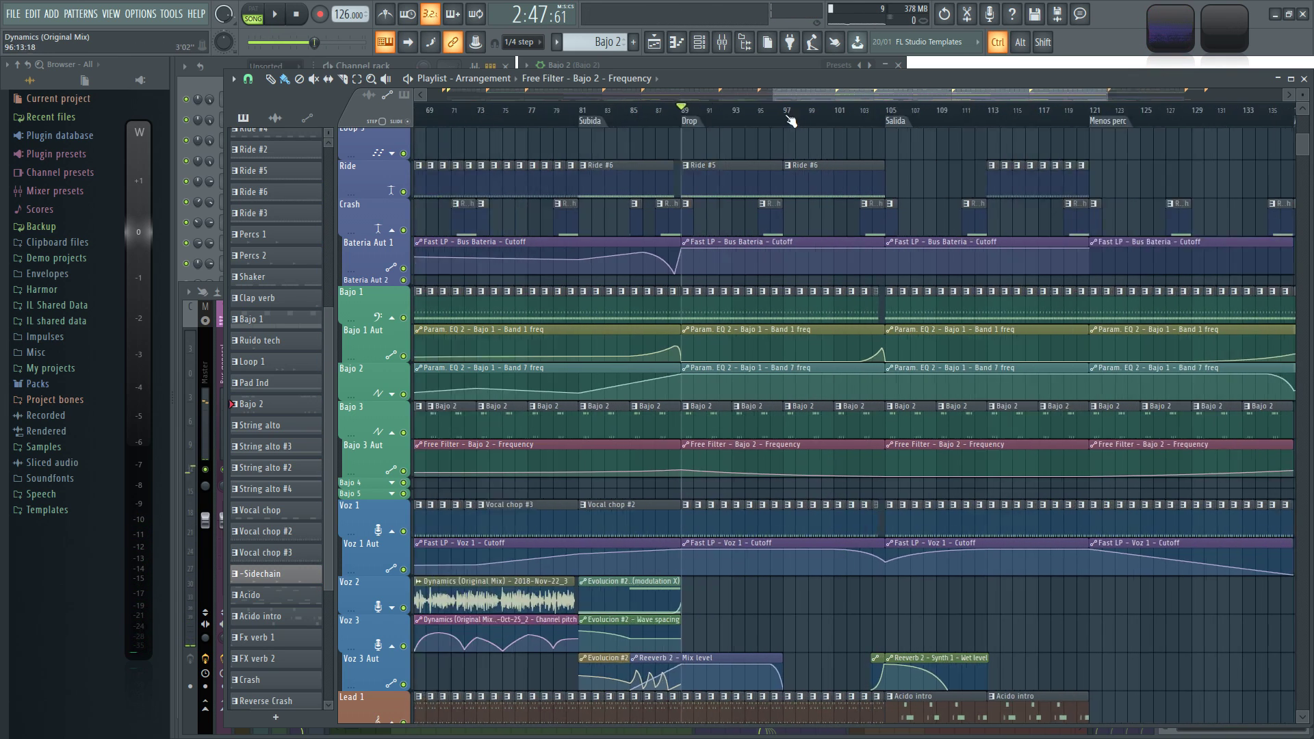
mouse_move(822, 92)
left_mouse_down()
mouse_move(883, 97)
mouse_move(491, 120)
mouse_move(603, 123)
left_mouse_up()
left_click(587, 118)
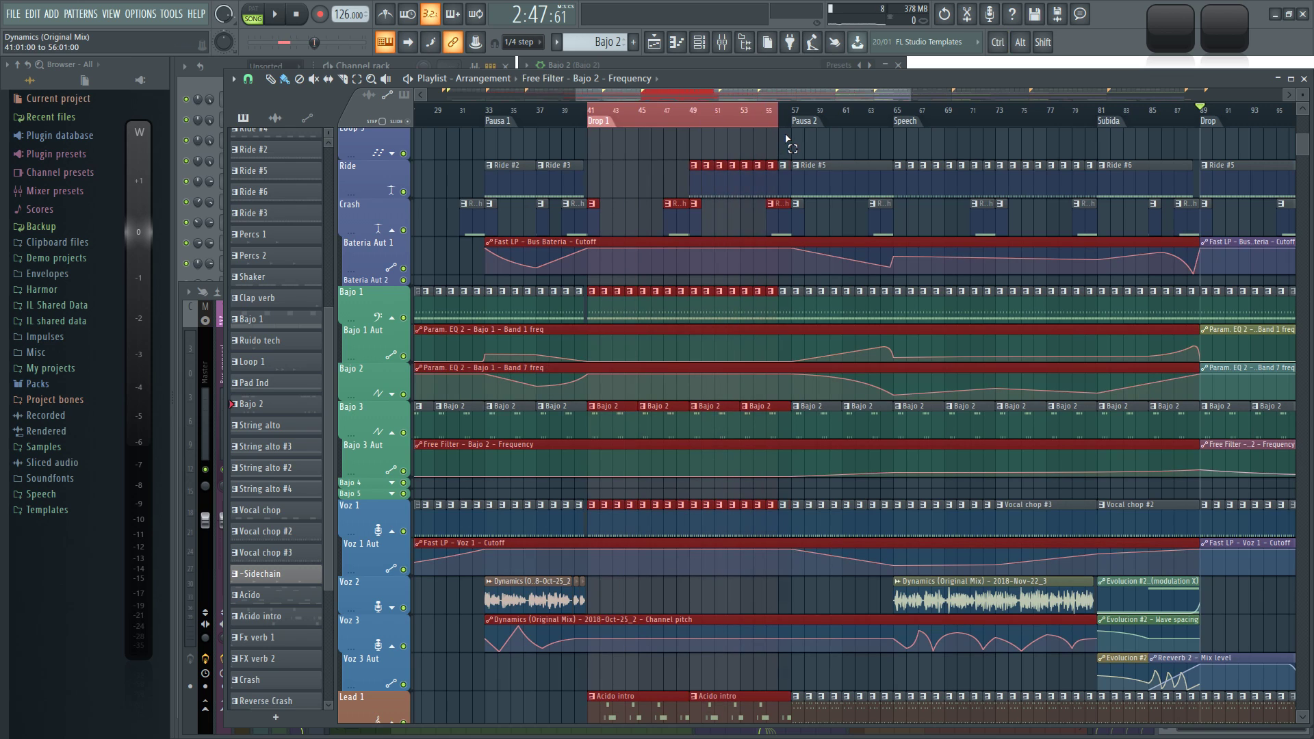
key("space")
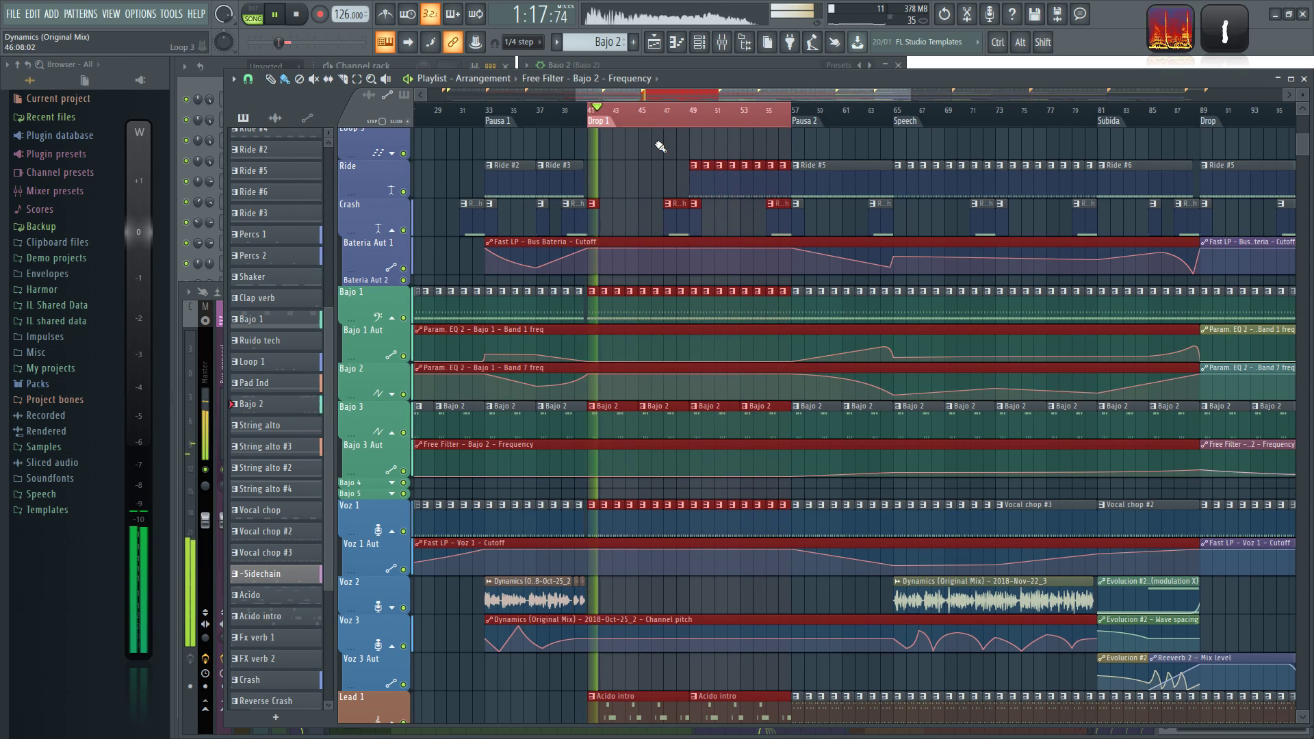
Step: Replay Drop 1 with the mixer shown and adjust the low cut of the Fruity Reeverb 2 on Bajo 2
key("F9")
key("space")
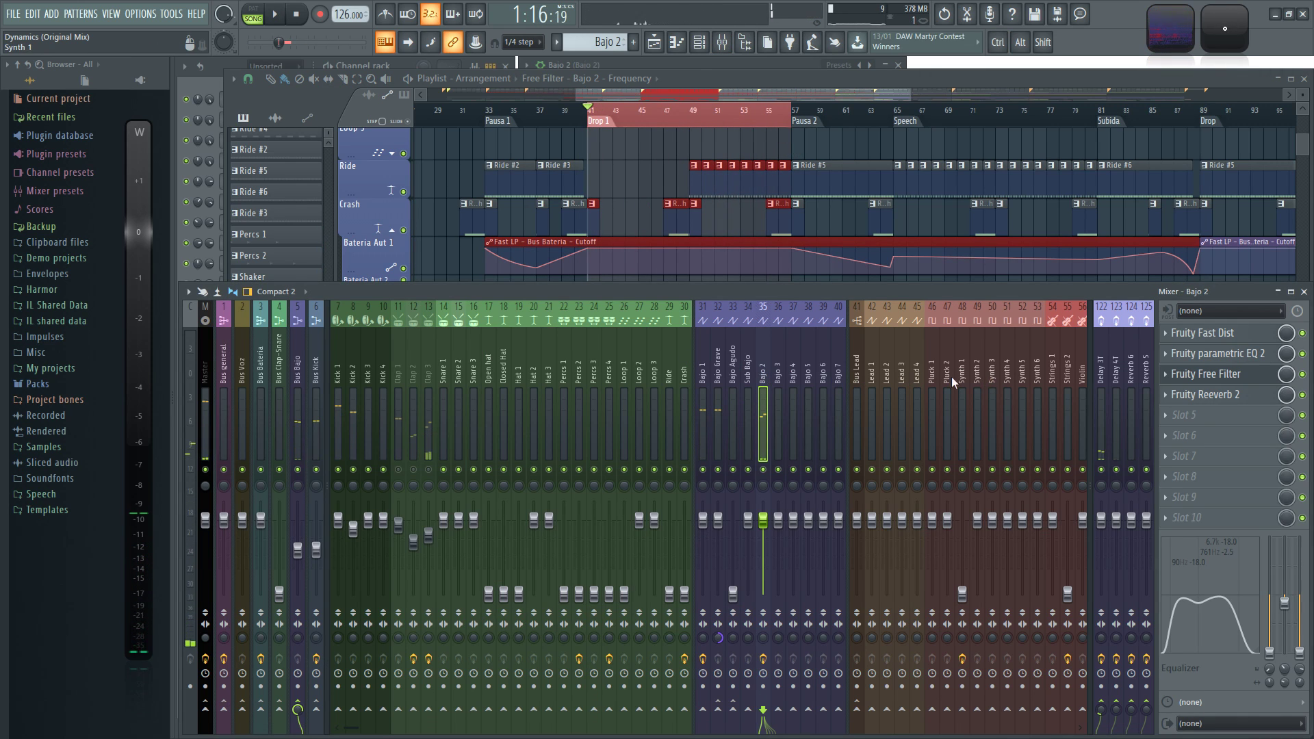
key("space")
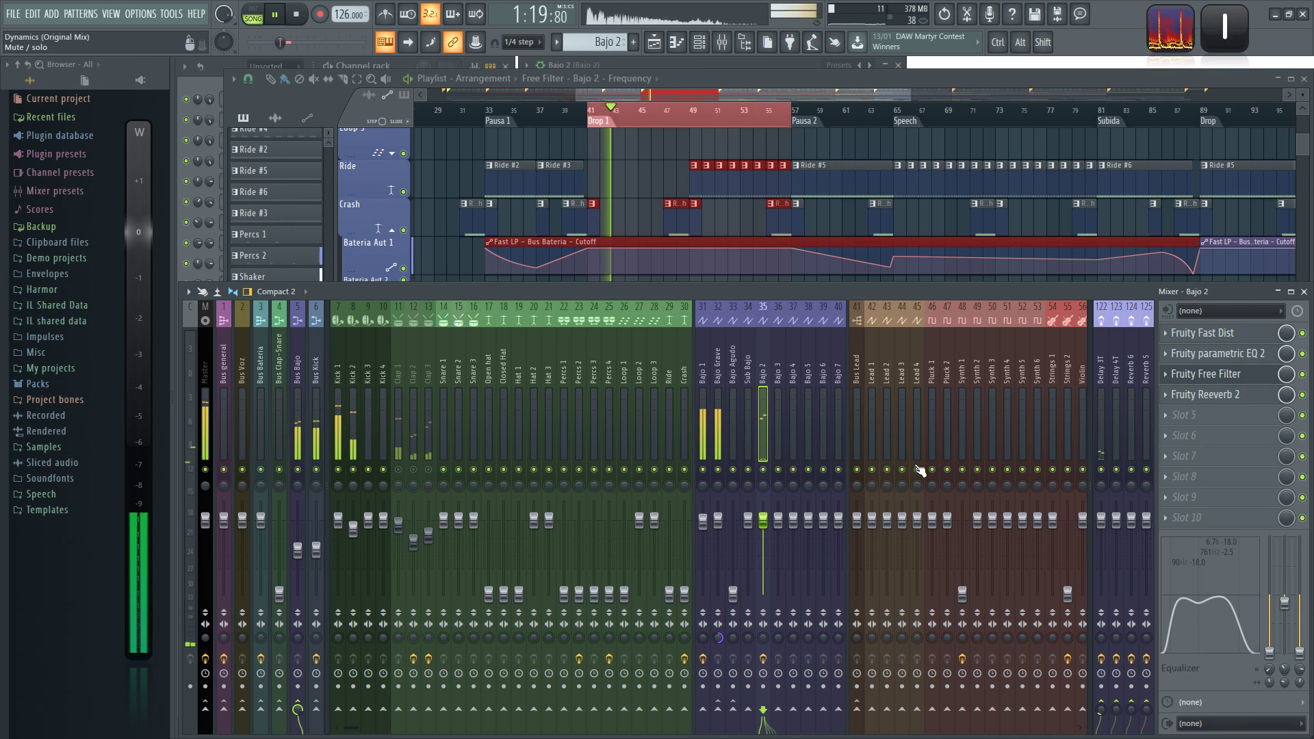
key("space")
left_click(1199, 395)
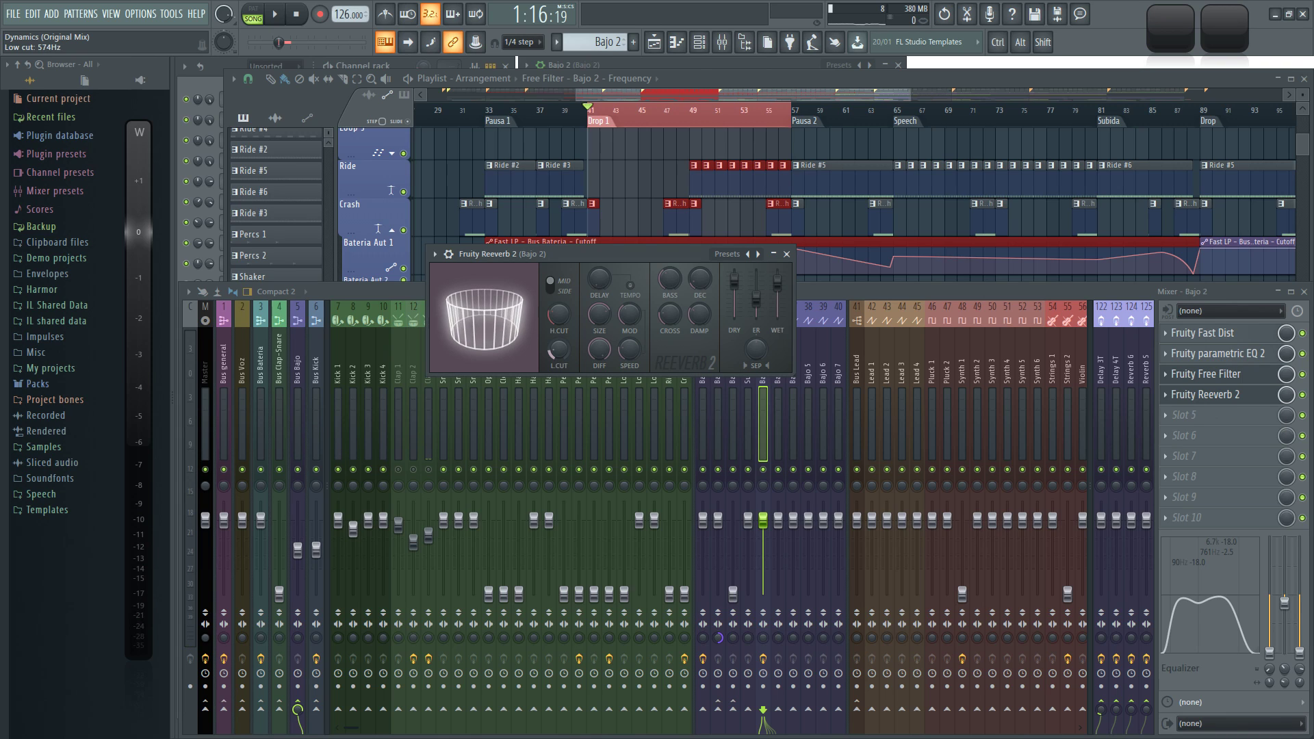
key("space")
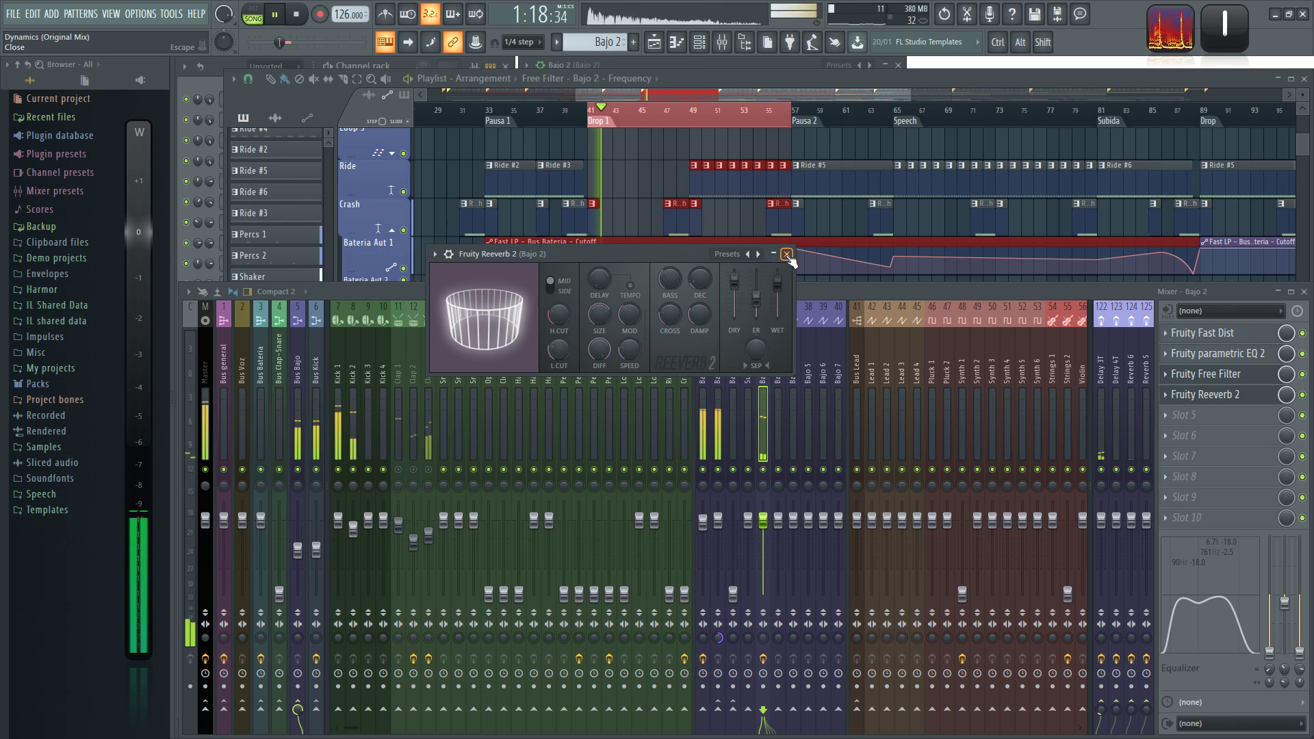
left_click(1204, 394)
key("space")
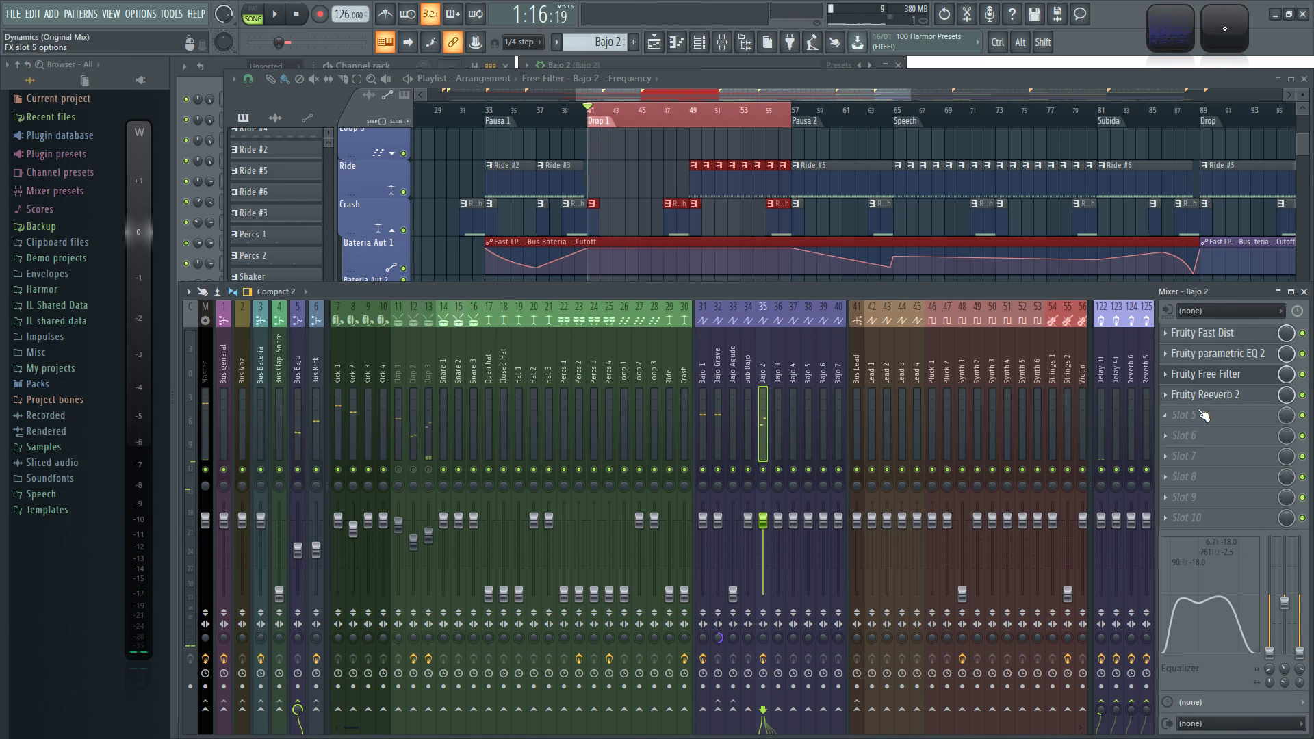
Step: Raise the frequencies of bands 1 and 2 in Bajo 2's Parametric EQ 2 and set its mixer EQ low band to 121 Hz
left_click(1229, 357)
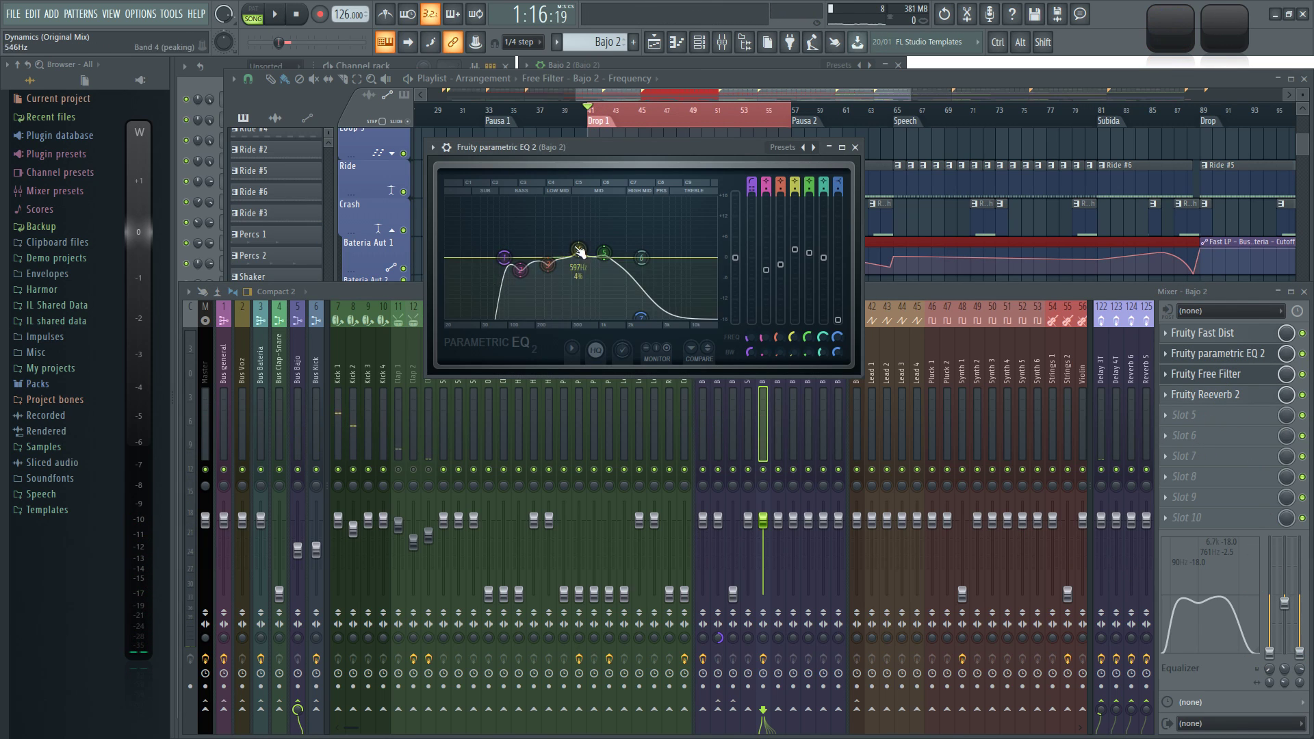
key("space")
left_click_drag(630, 148, 578, 137)
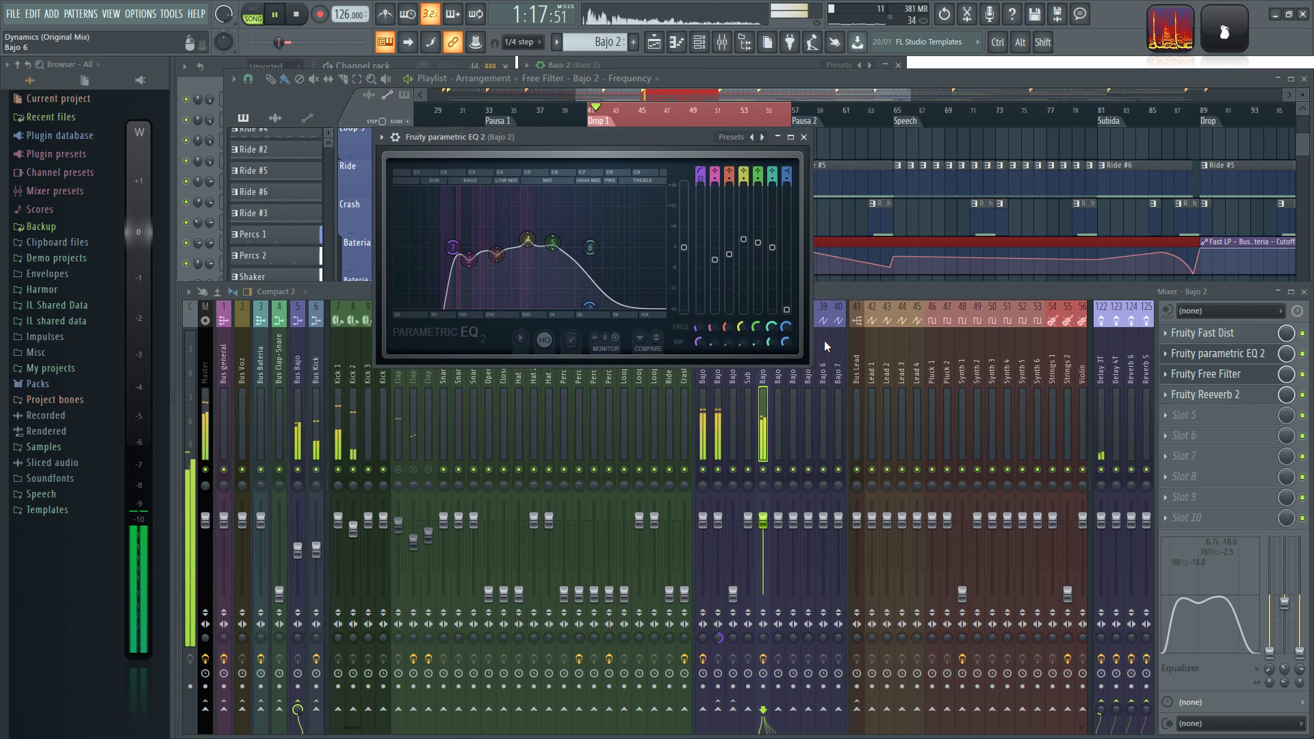
left_click_drag(810, 364, 982, 461)
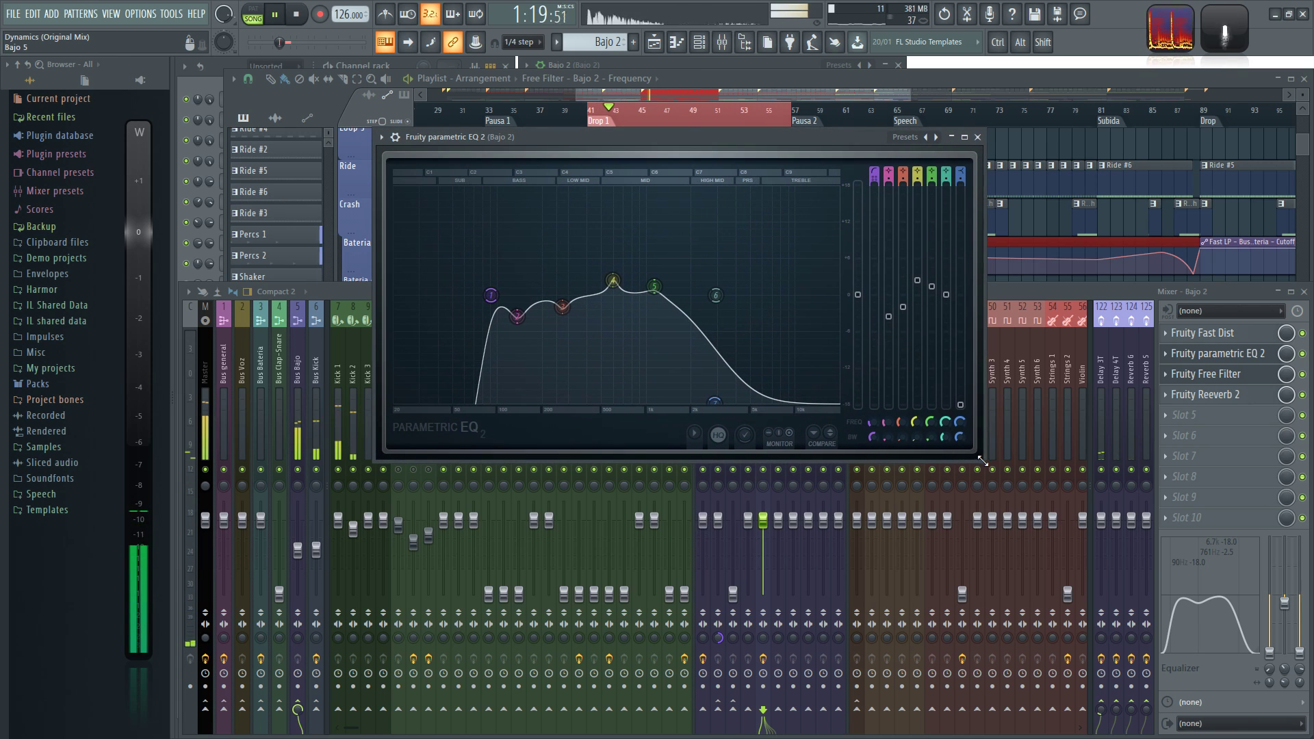
left_click_drag(872, 437, 872, 421)
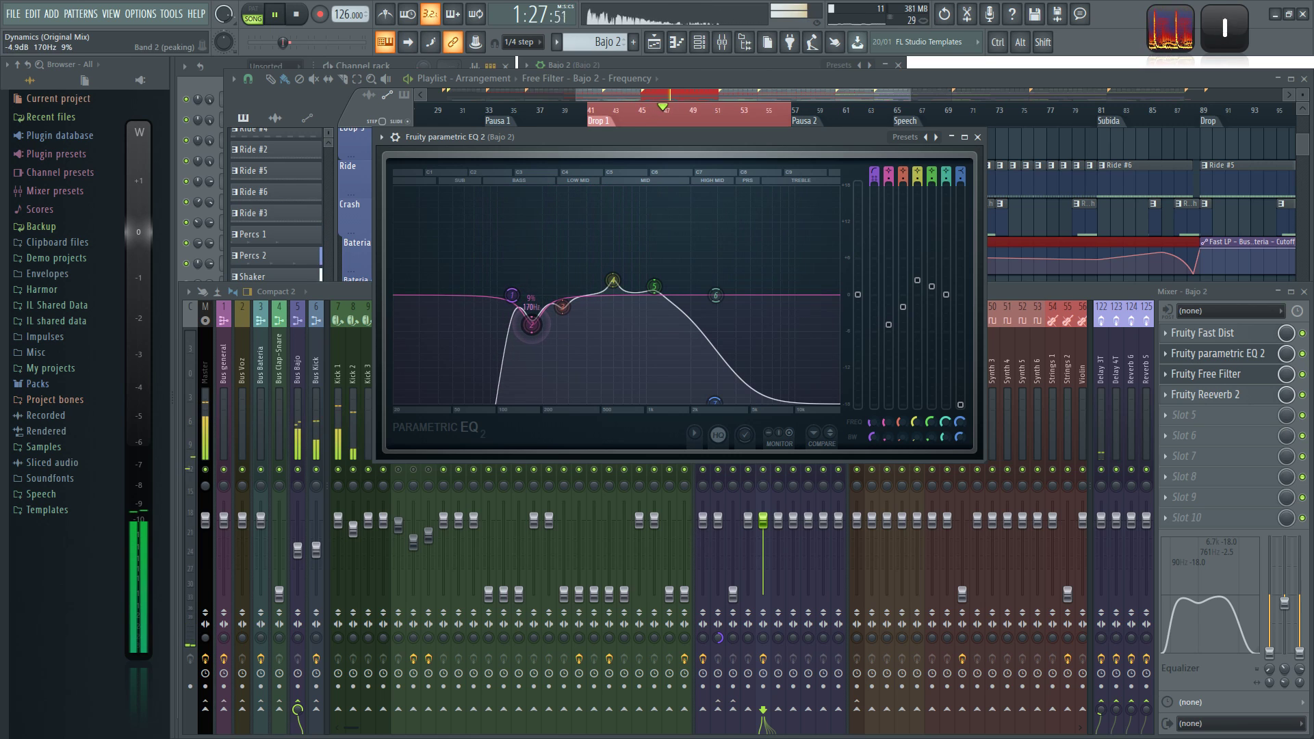
left_click_drag(529, 327, 529, 319)
scroll(530, 320, "up", 5)
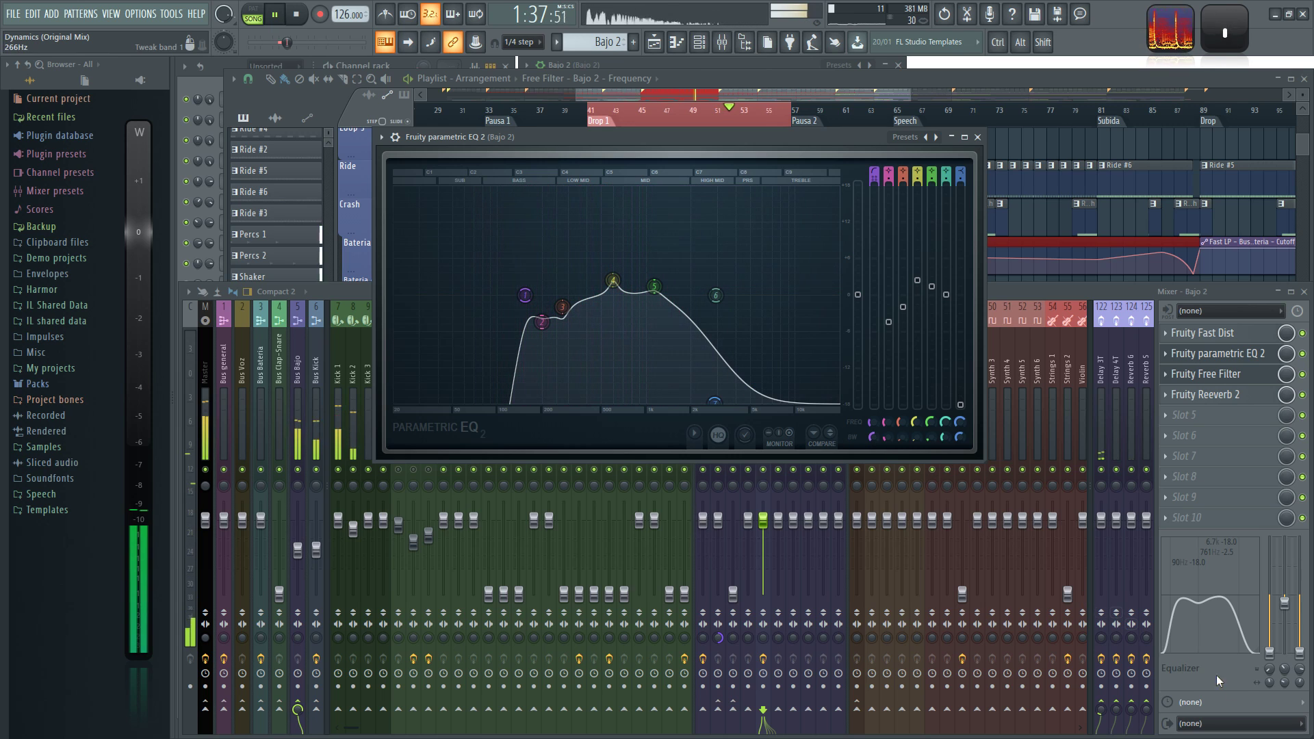
left_click(977, 137)
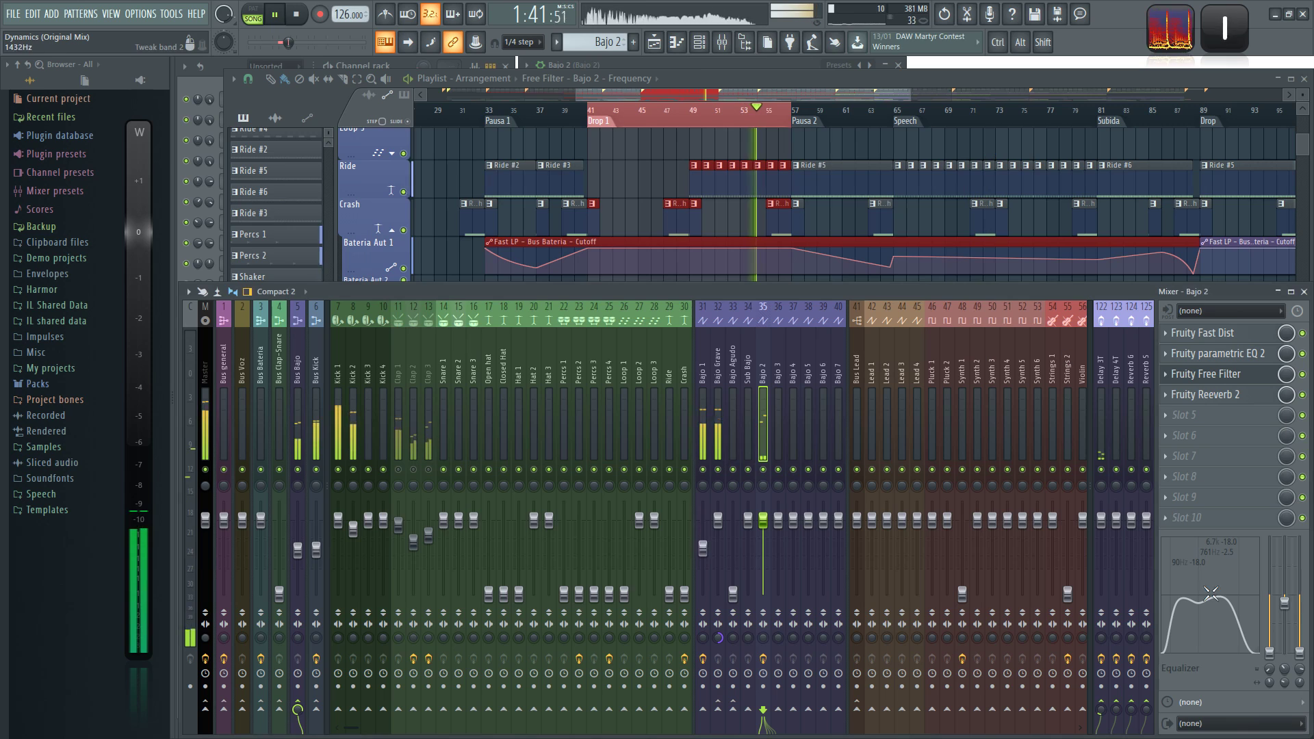
left_click_drag(1269, 669, 1270, 667)
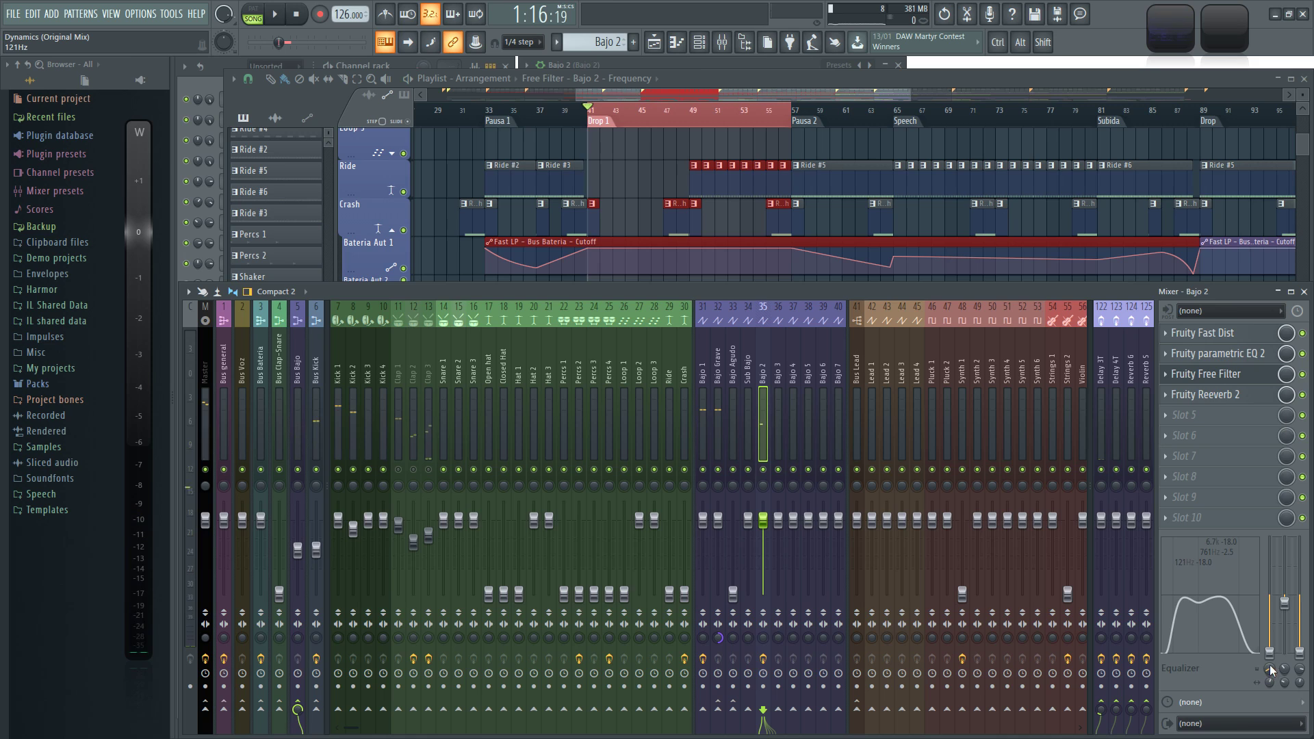
Step: Balance the buses during Drop 1 playback, setting Bus Kick to about -9.3 dB and Bus Bajo to about -9.4 dB
key("space")
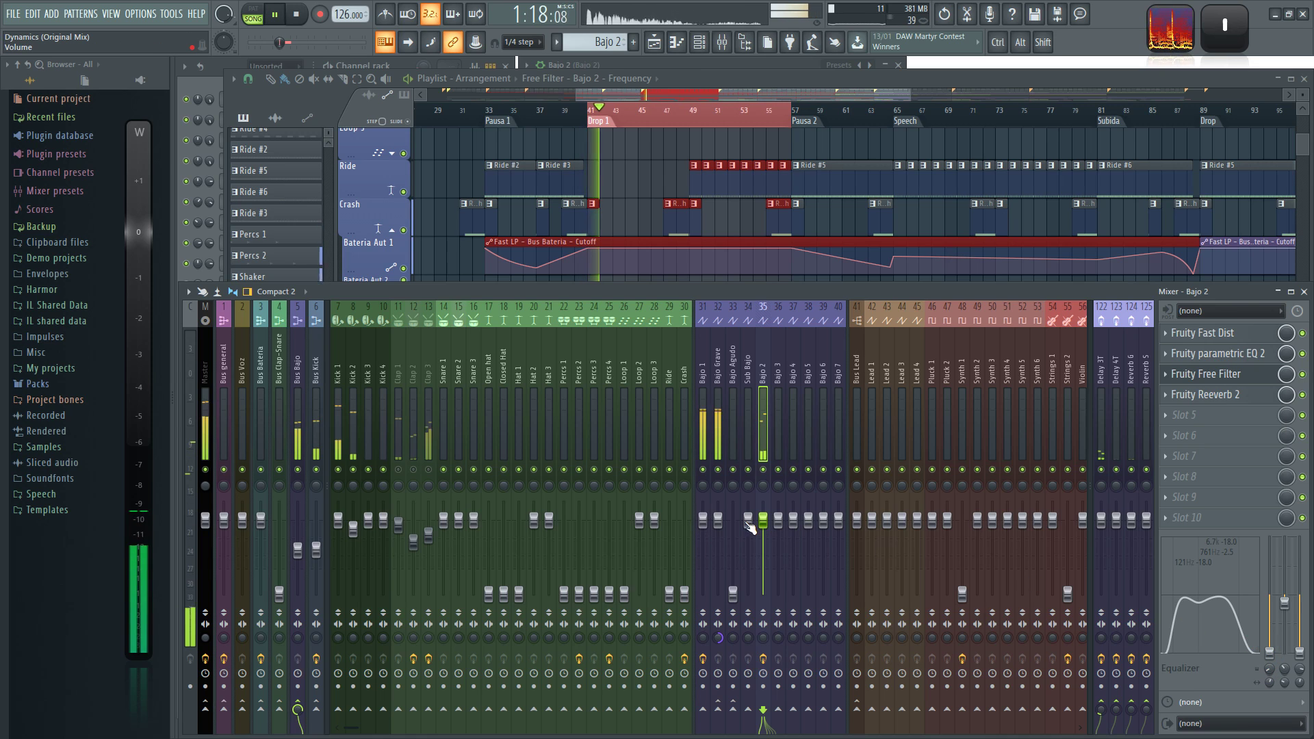
left_click(301, 549)
key("space")
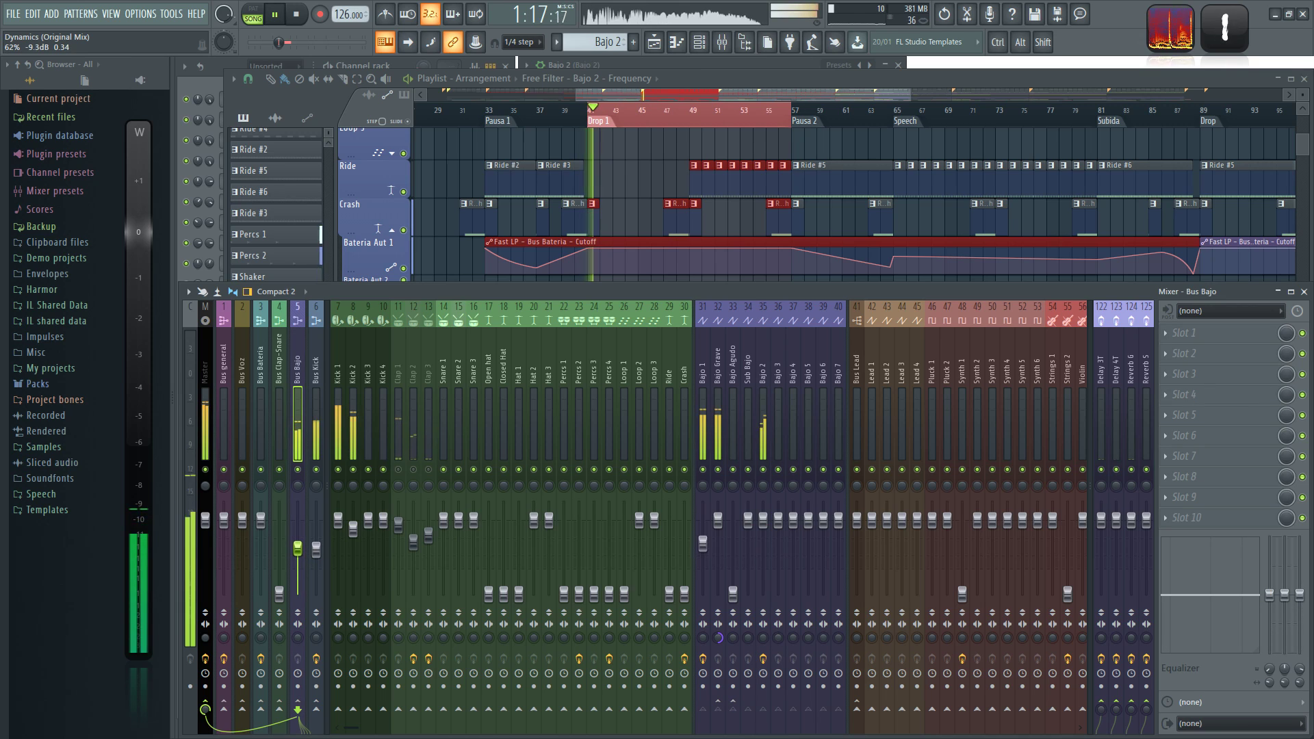
left_click(316, 548)
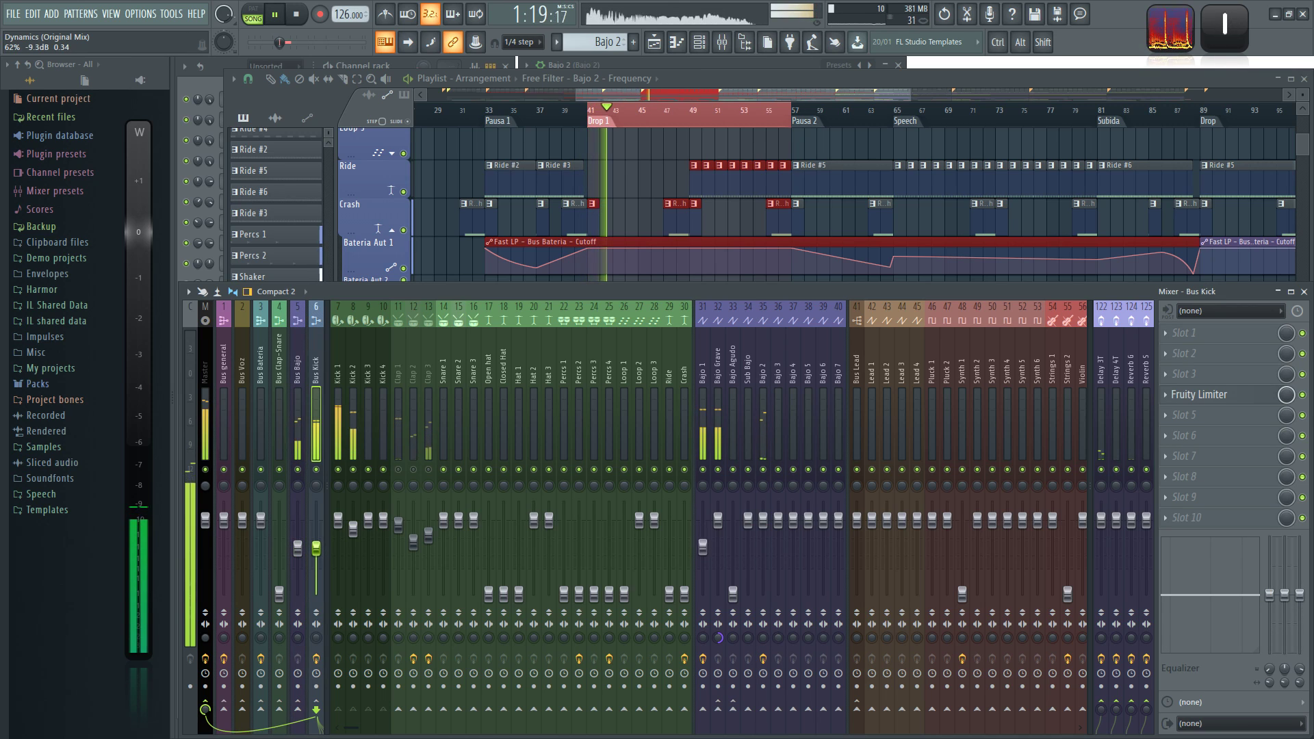
left_click(298, 547)
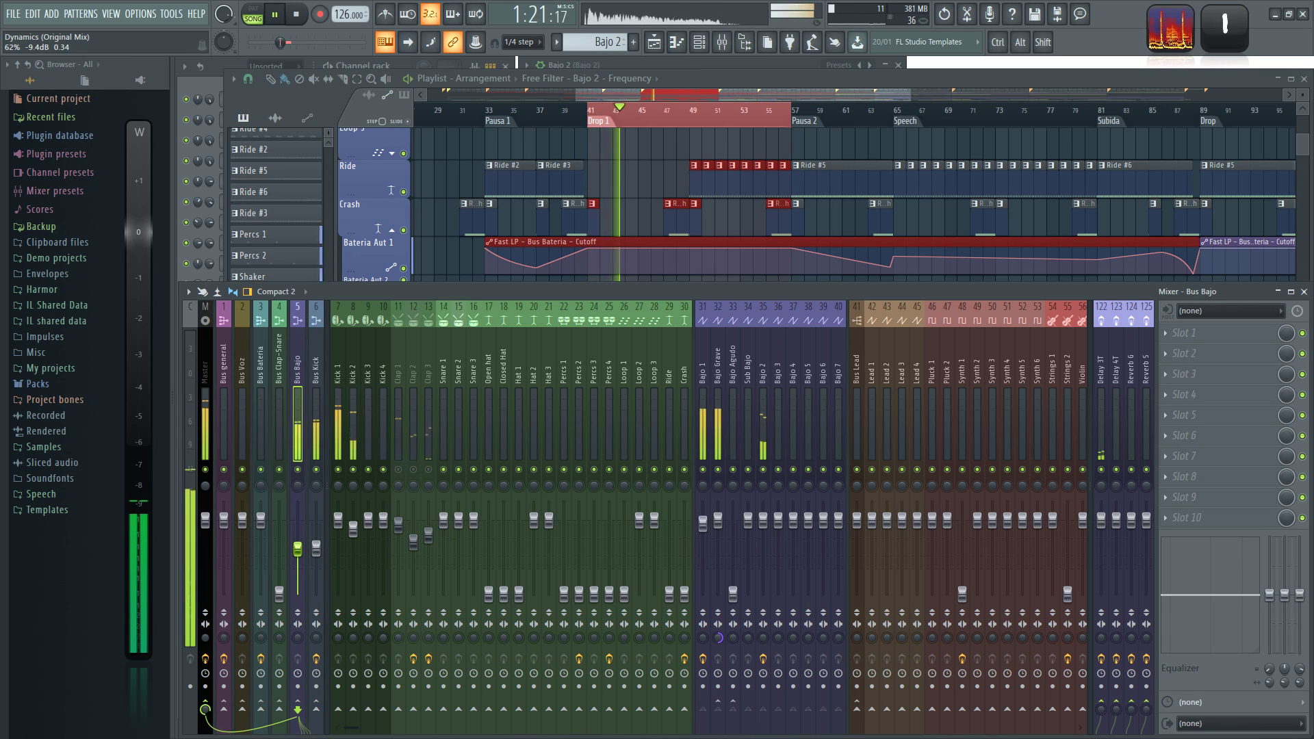
key("space")
Step: Return to the playlist and briefly play back the looped Drop 1 section
key("F9")
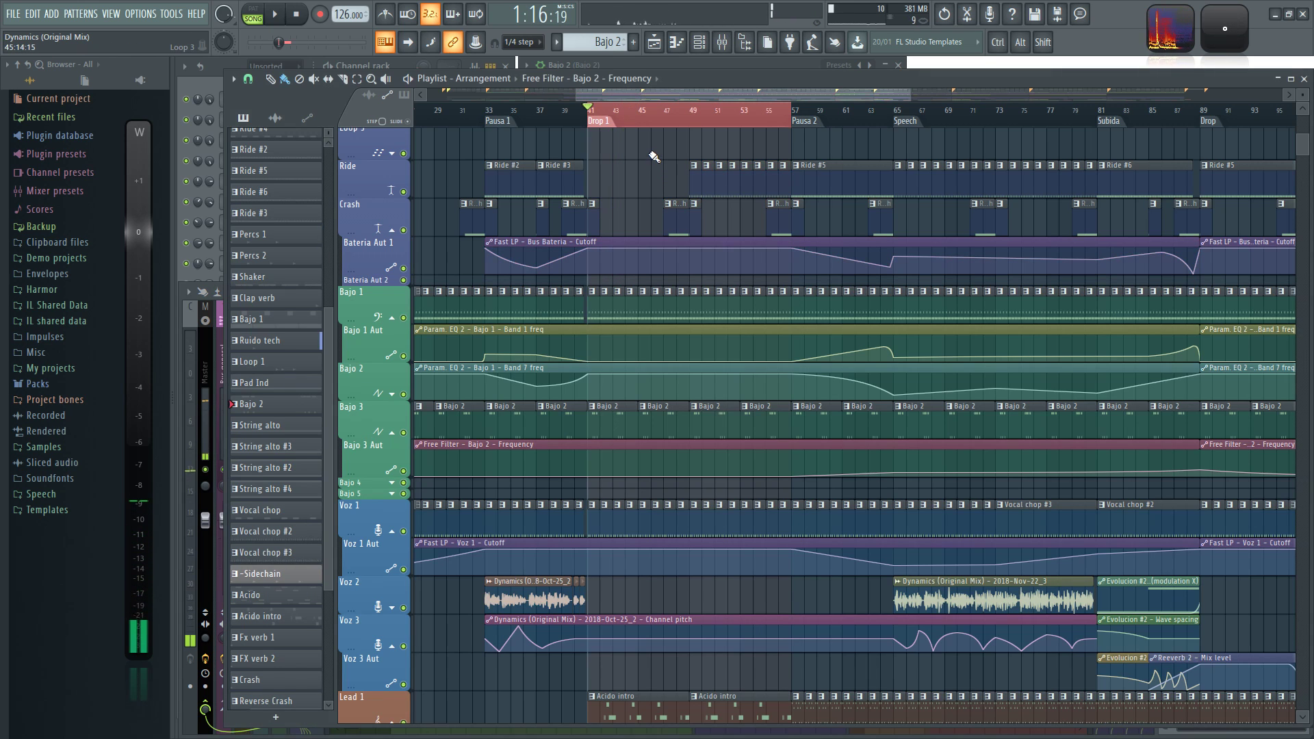
scroll(670, 121, "up", 2)
key("space")
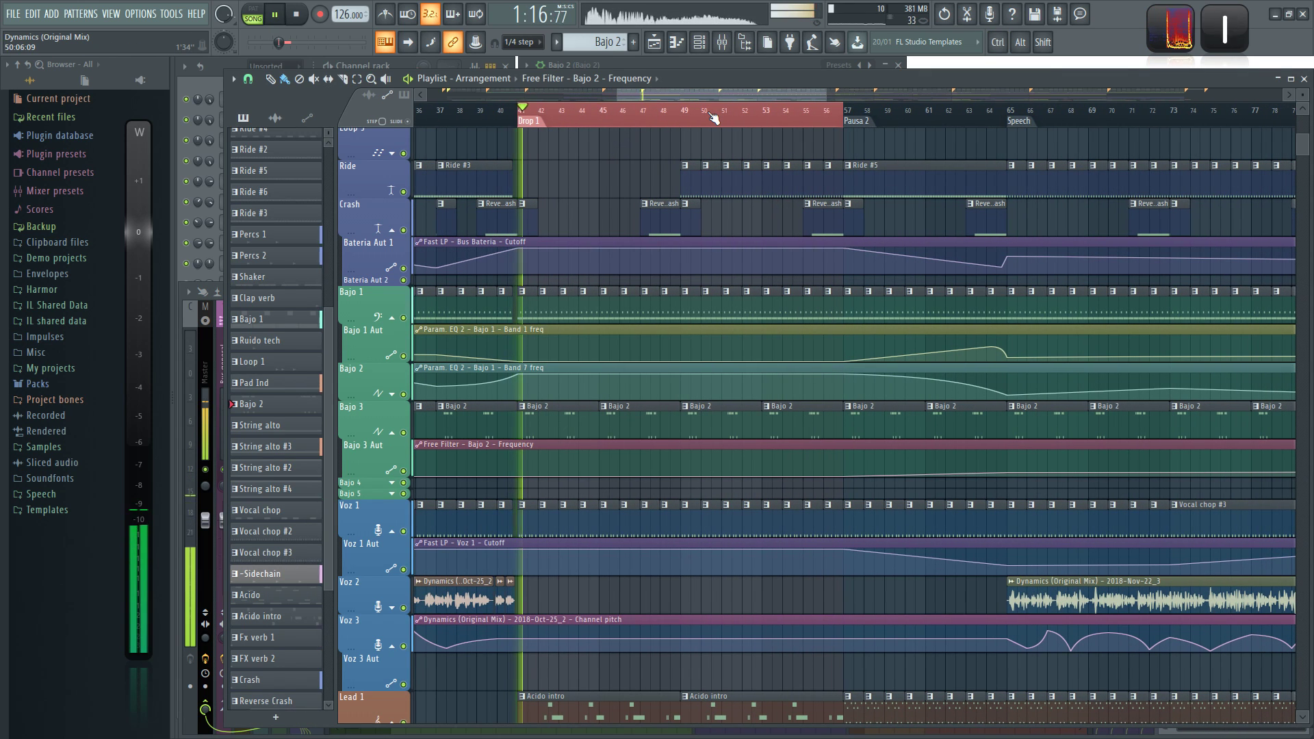
key("space")
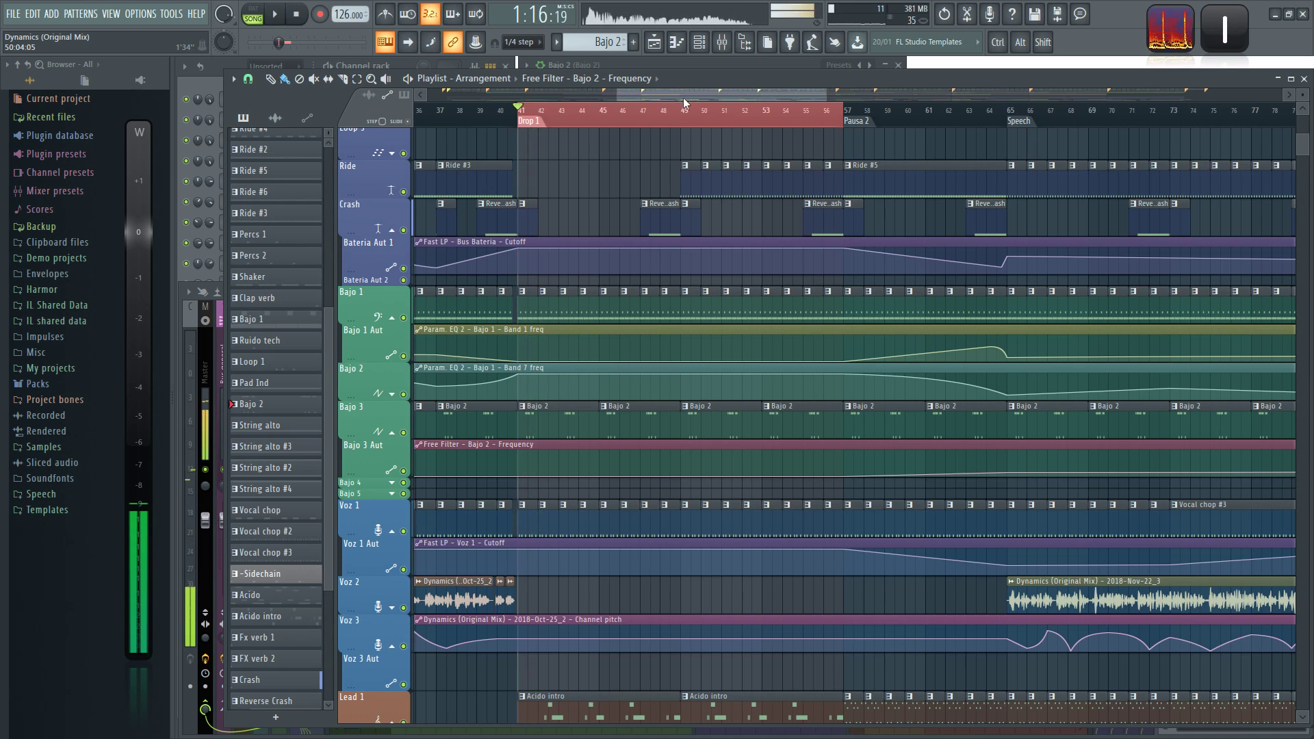
Step: Play Drop 1 with the mixer shown and raise the Synth 1 fader to about -17.9 dB
key("F9")
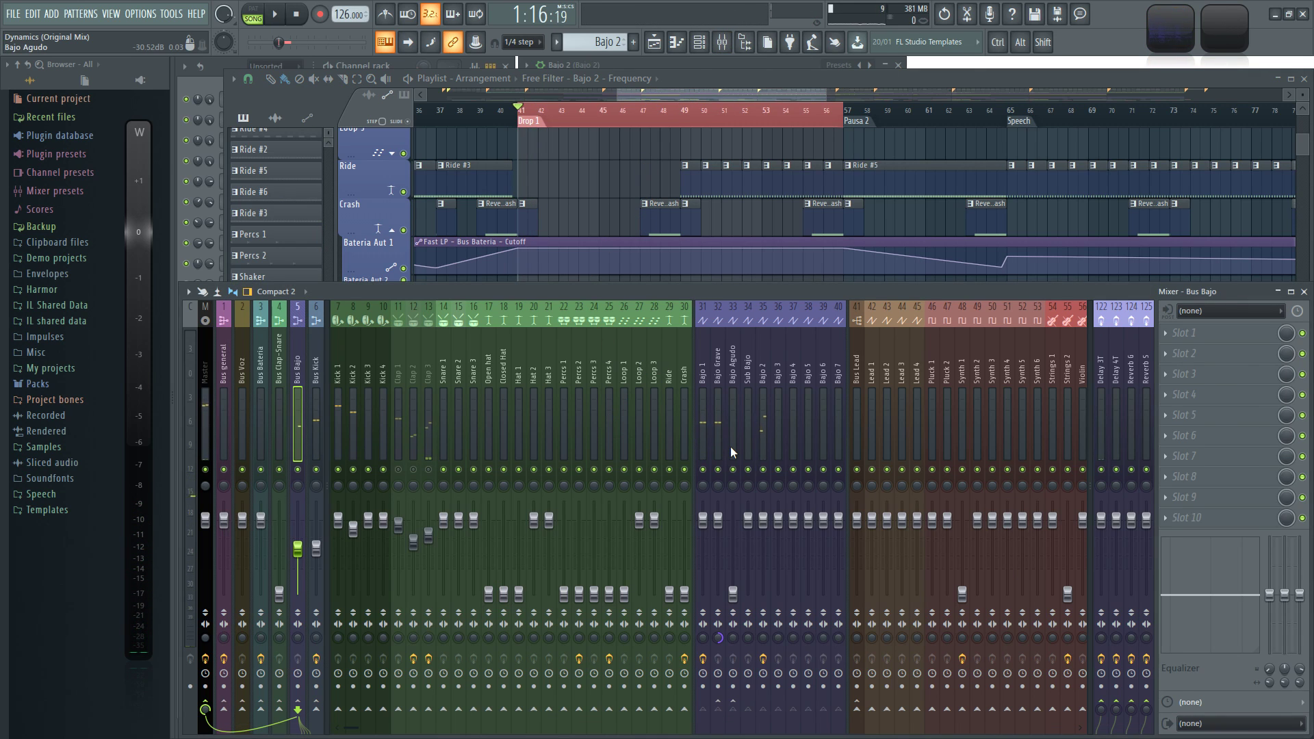
left_click(813, 353)
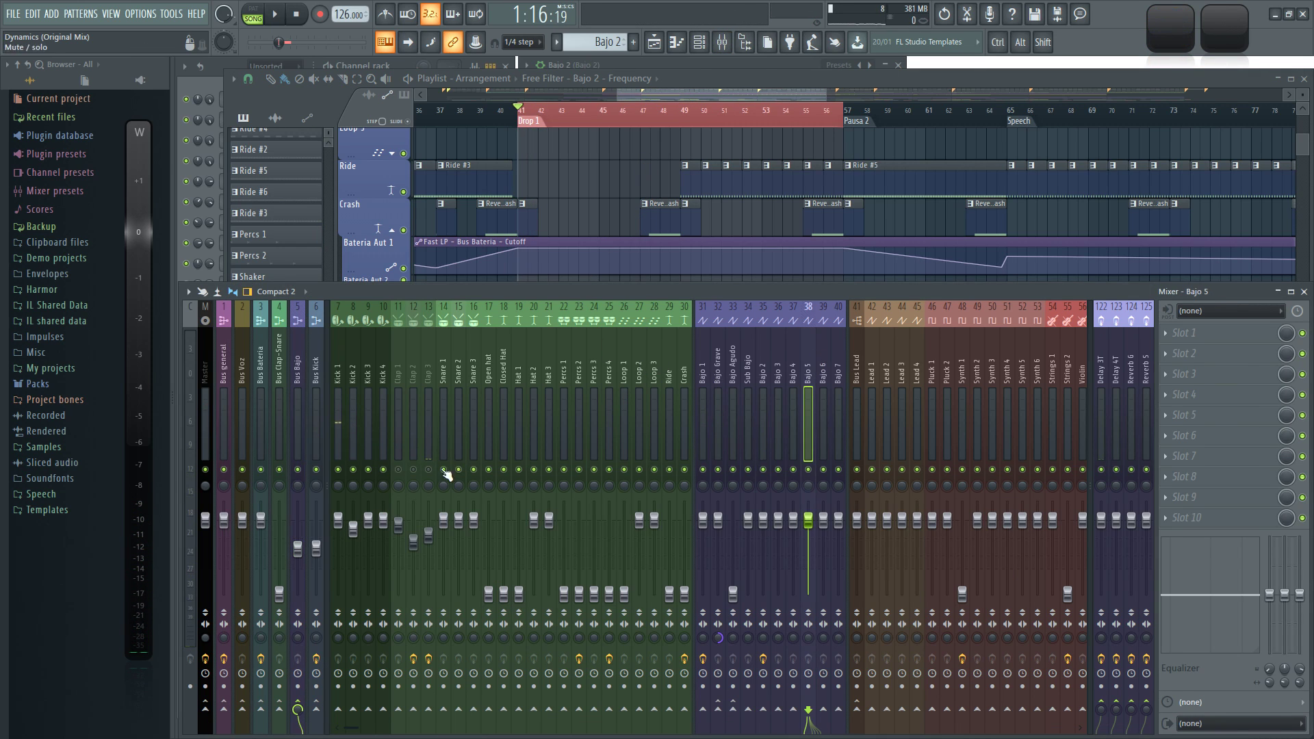
key("space")
left_click(871, 370)
scroll(821, 459, "down", 5)
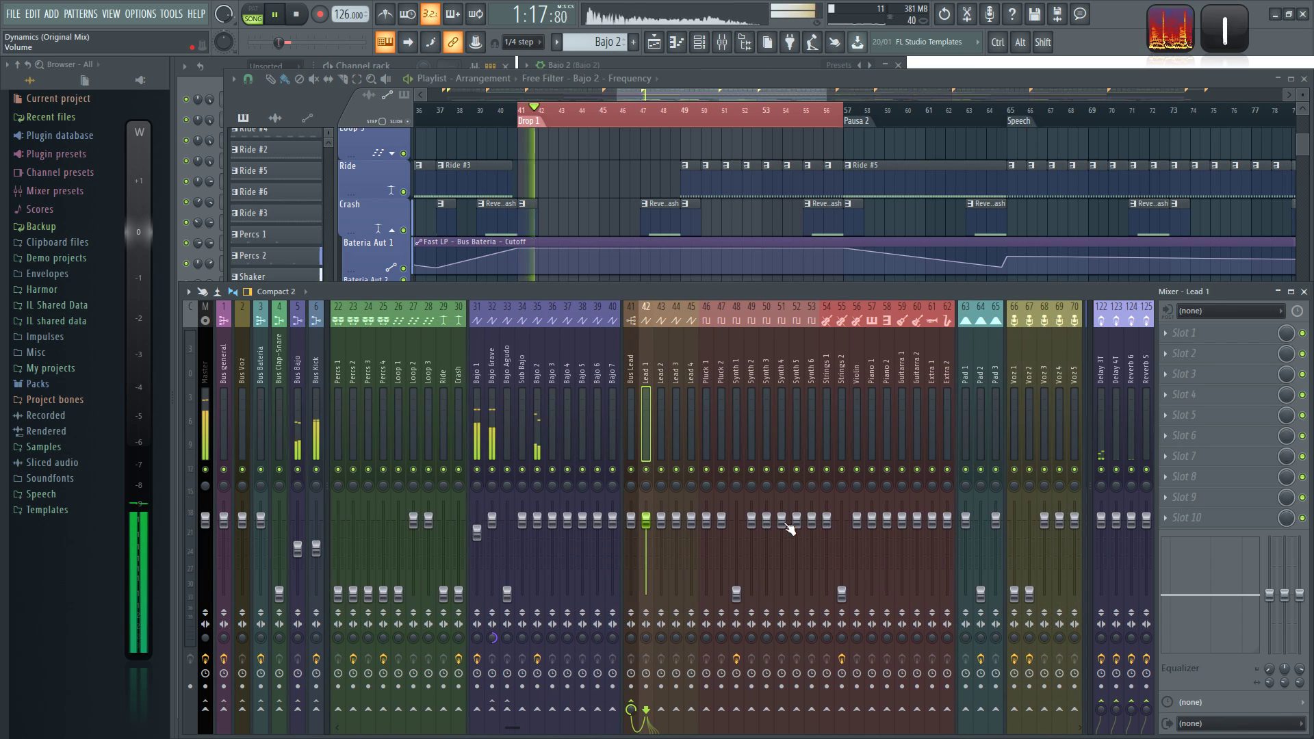
left_click_drag(737, 594, 736, 566)
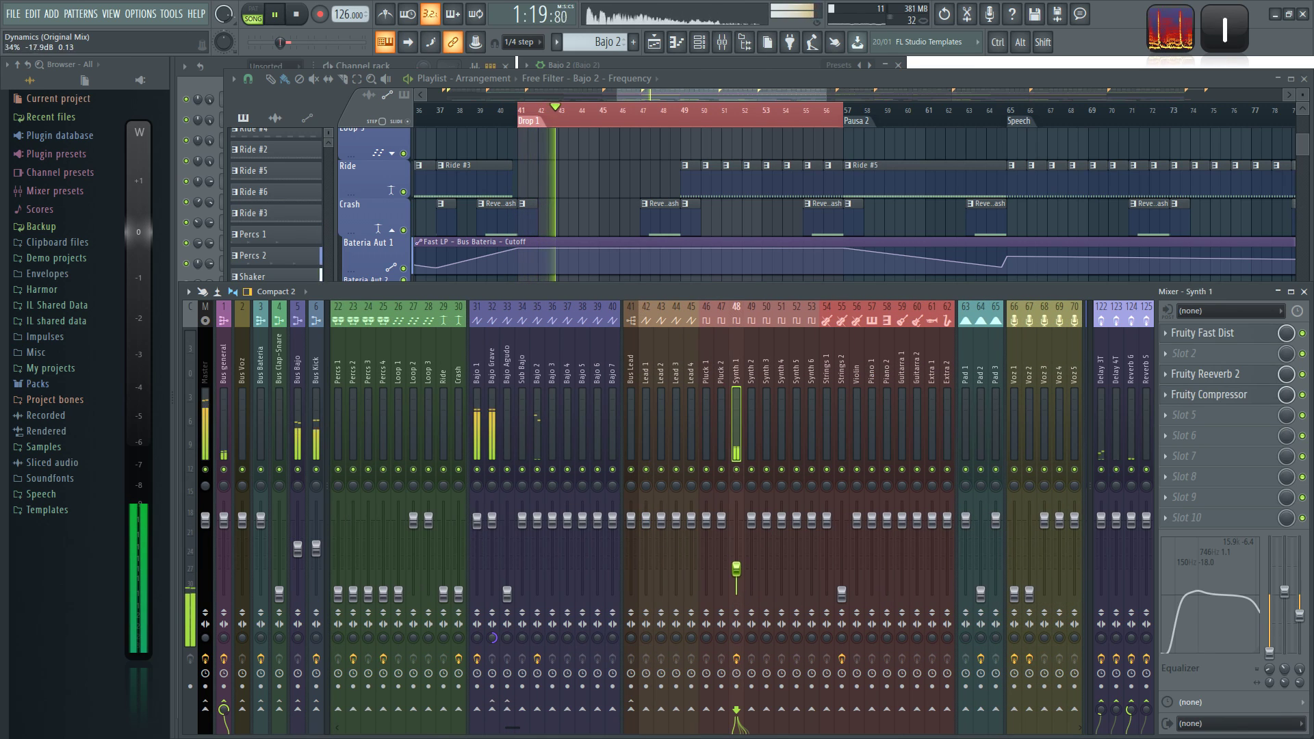
Step: Stop playback, select the Drop section from bar 89 to bar 97 as the loop range and play it
left_click(701, 117, "ctrl")
key("space")
left_click_drag(697, 96, 1035, 95)
scroll(993, 134, "down", 3)
scroll(624, 113, "up", 2)
double_click(628, 116)
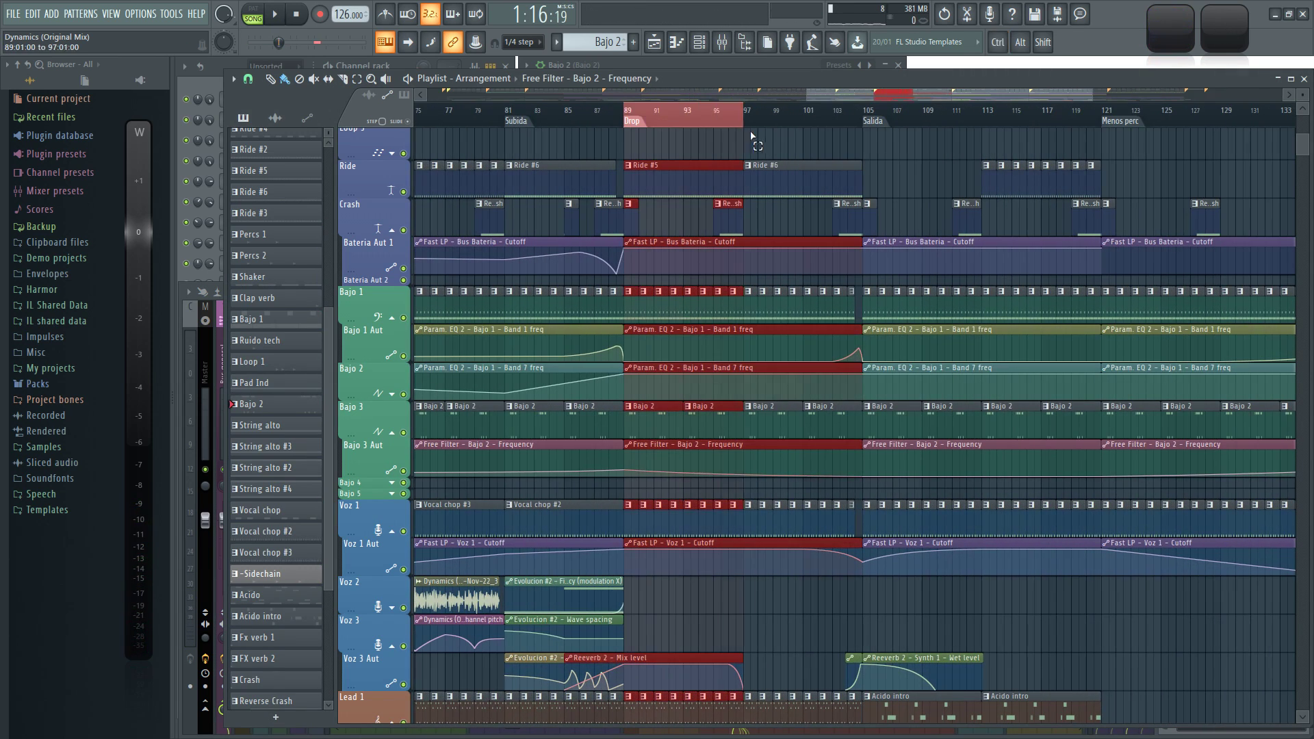
key("space")
scroll(635, 148, "up", 2)
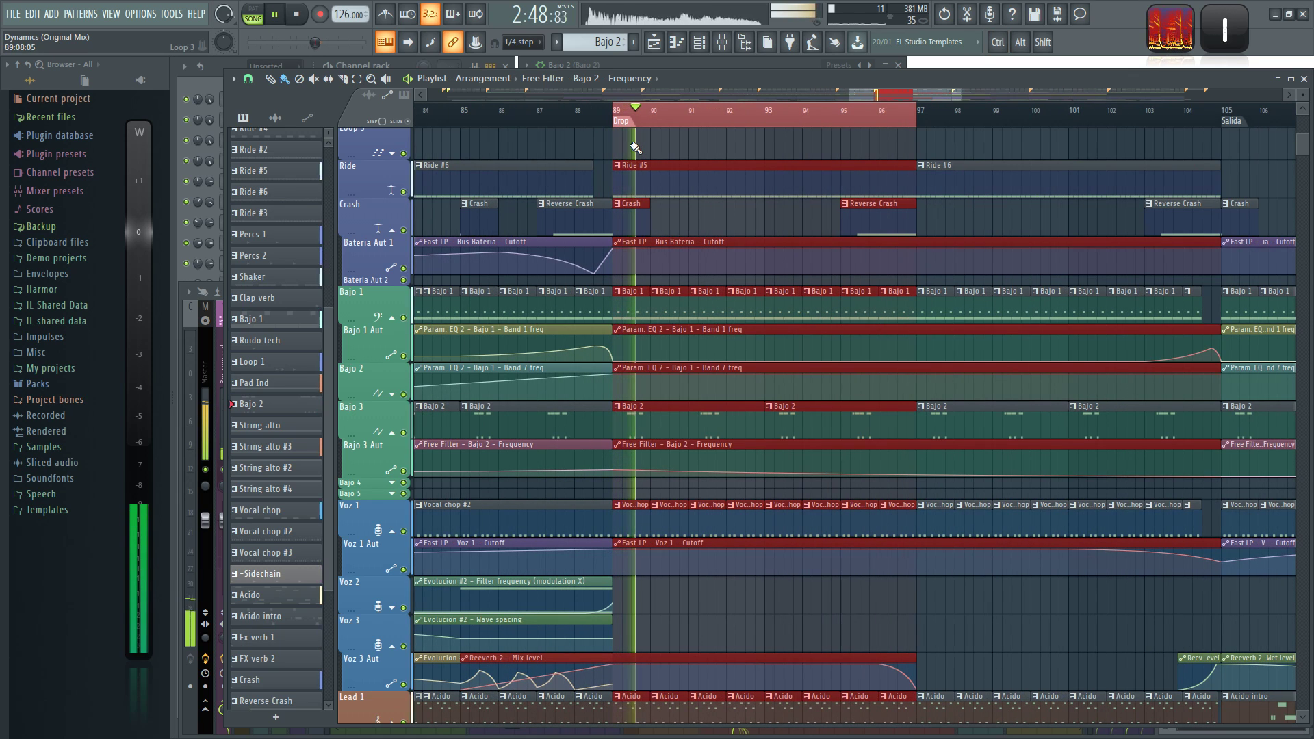
Step: Raise the Synth 1 fader further in the mixer and mute the Synth 1 track
key("F9")
left_click_drag(737, 578, 736, 559)
left_click(736, 469)
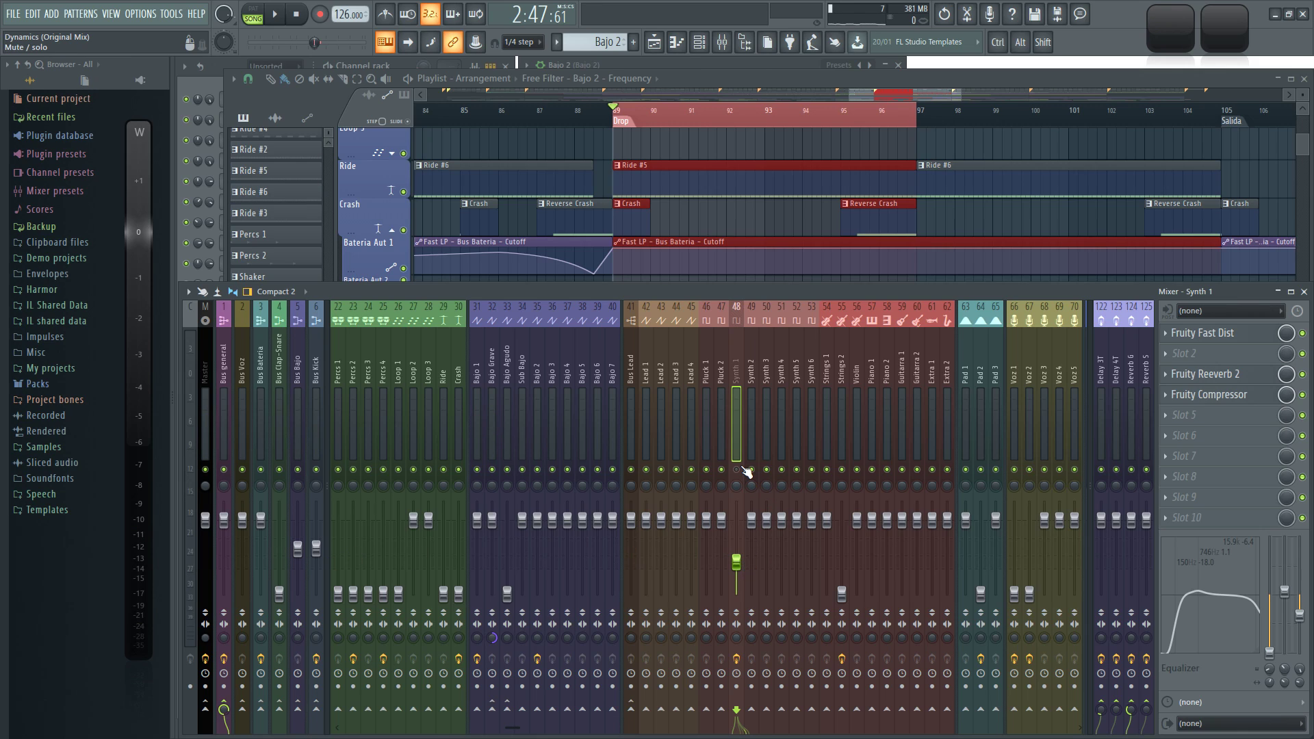
Step: Play the Drop loop with Synth 1 unmuted and clear the clip selection in the playlist
key("space")
key("space")
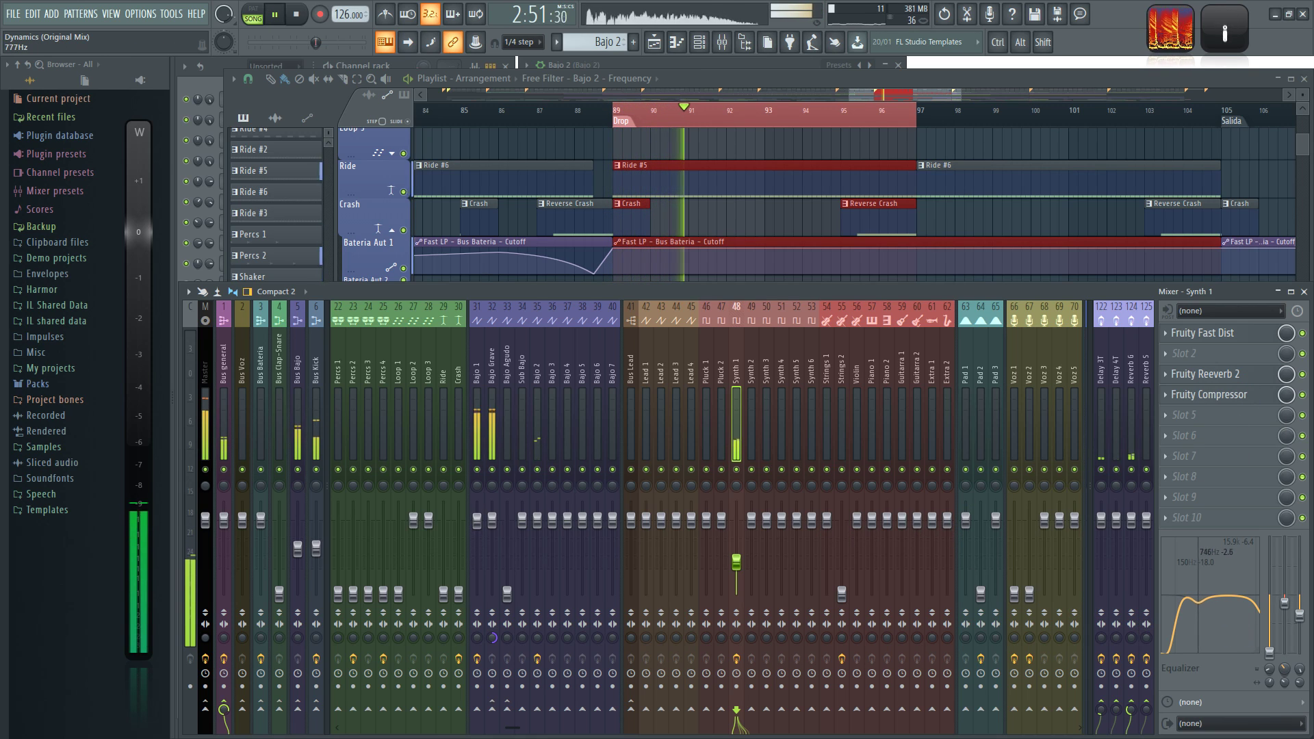
left_click(827, 149, "ctrl")
scroll(814, 169, "up", 2)
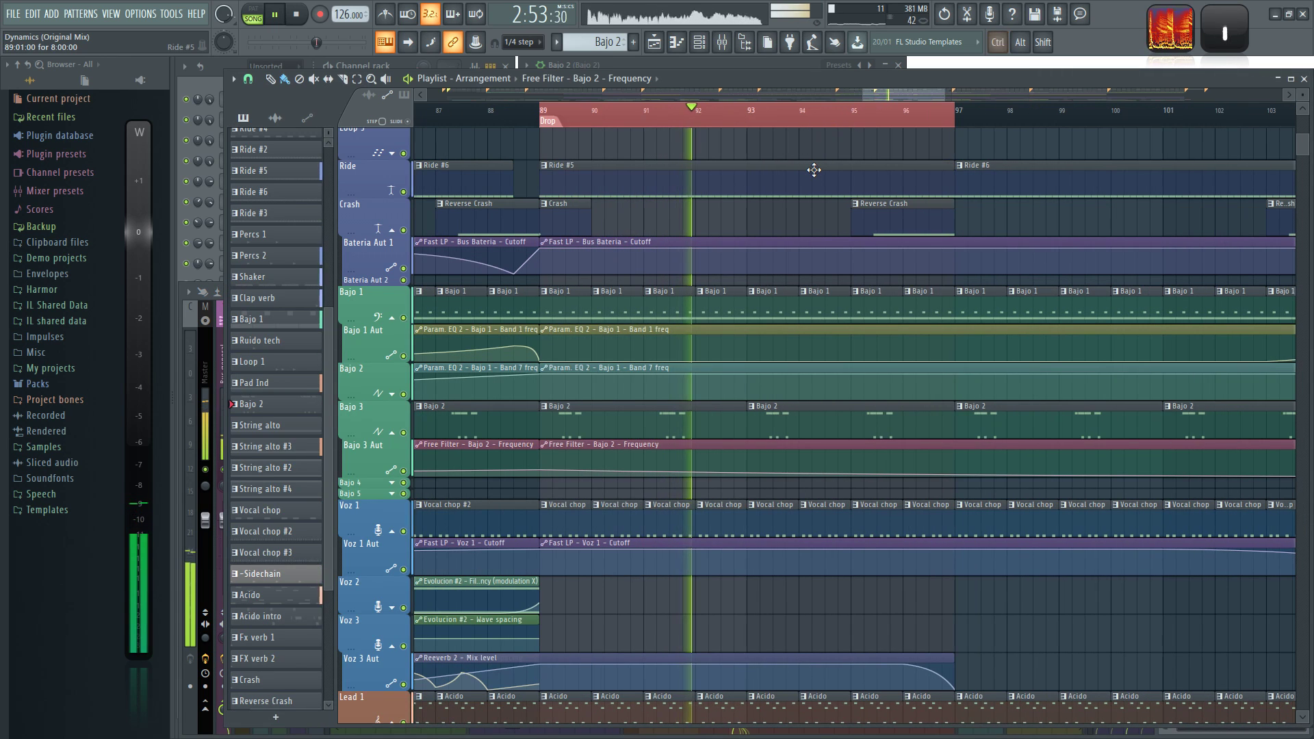
Step: Show the mixer, raise the Synth 1 fader to about -10.4 dB and replay the Drop from its start
key("F9")
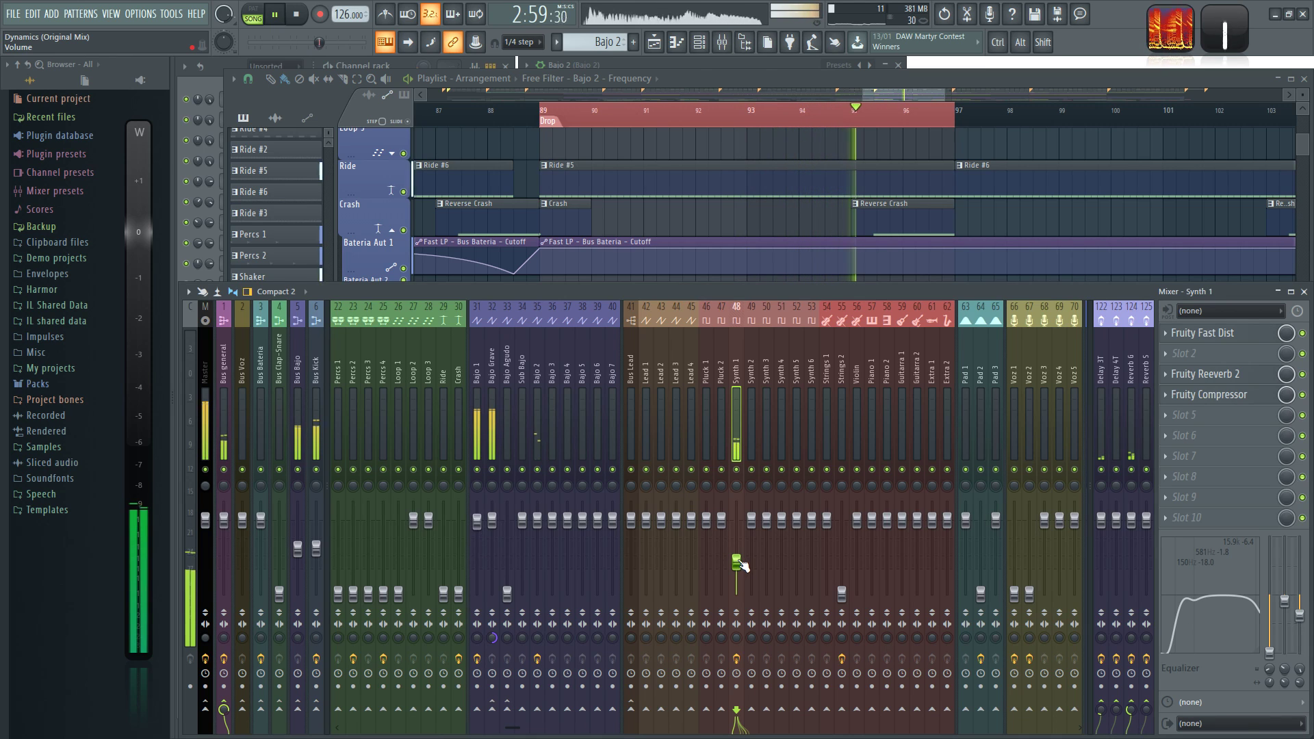
left_click_drag(737, 562, 736, 549)
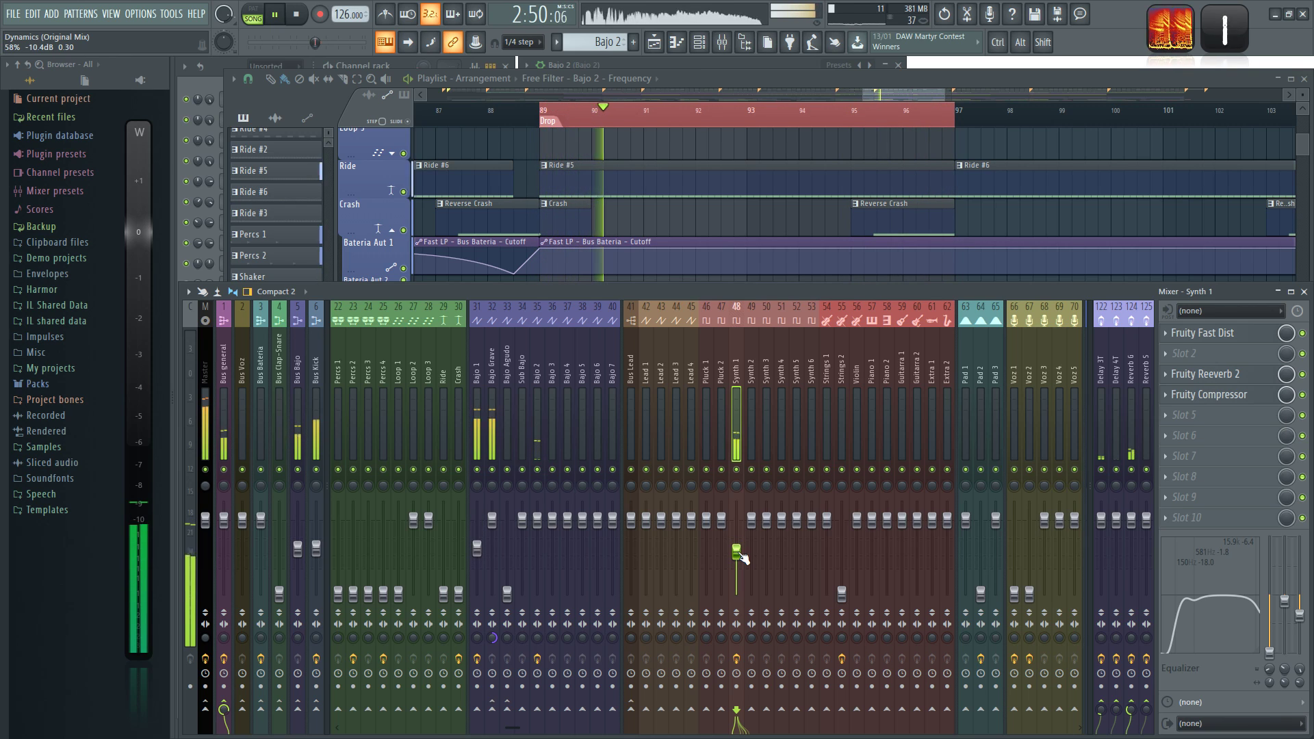
left_click_drag(741, 556, 741, 559)
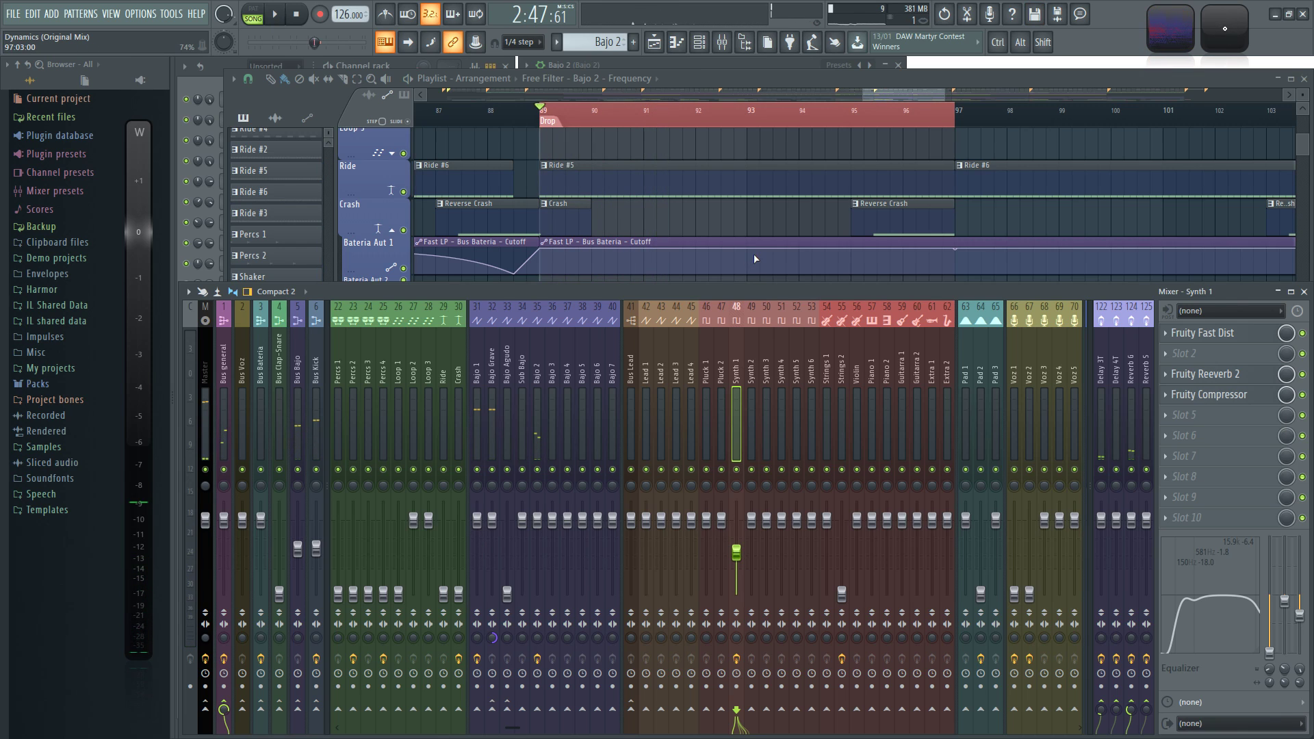
key("space")
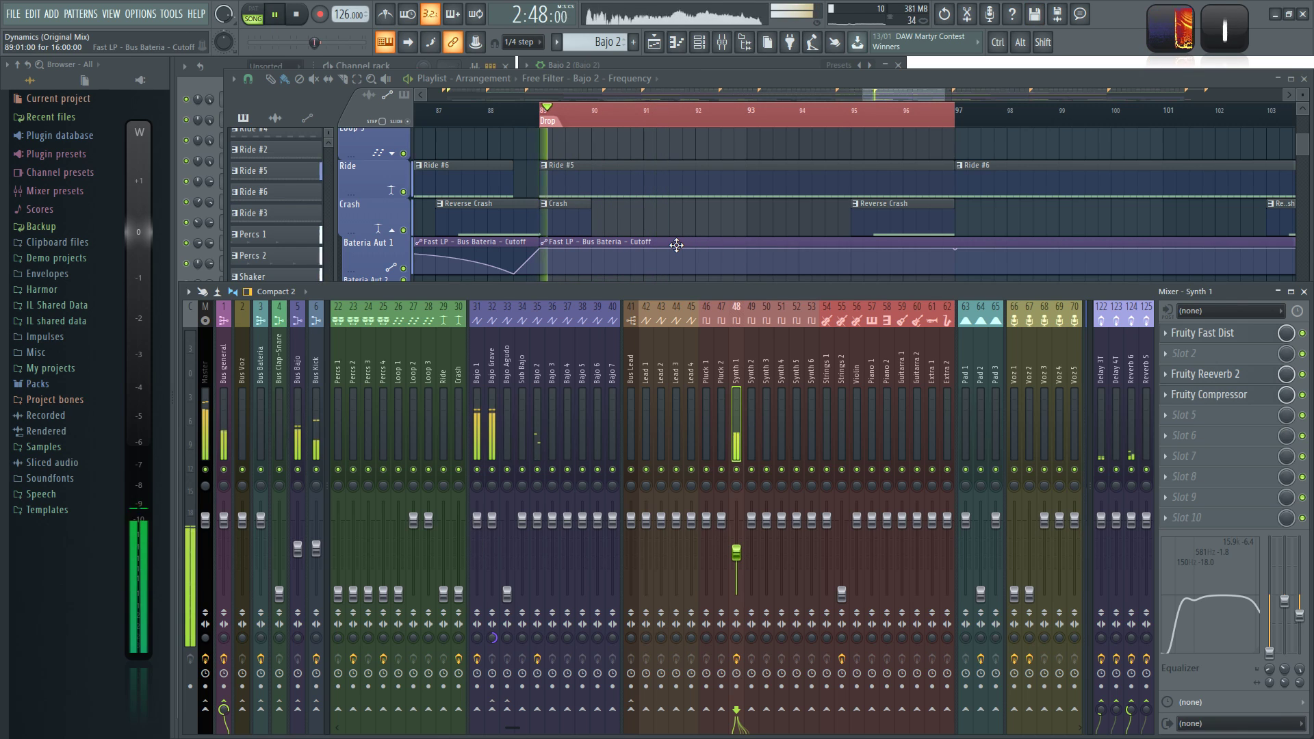
Step: Mute and unmute Bus Kick and Bus Bajo during playback to compare how Synth 1 sits against each
left_click(316, 470)
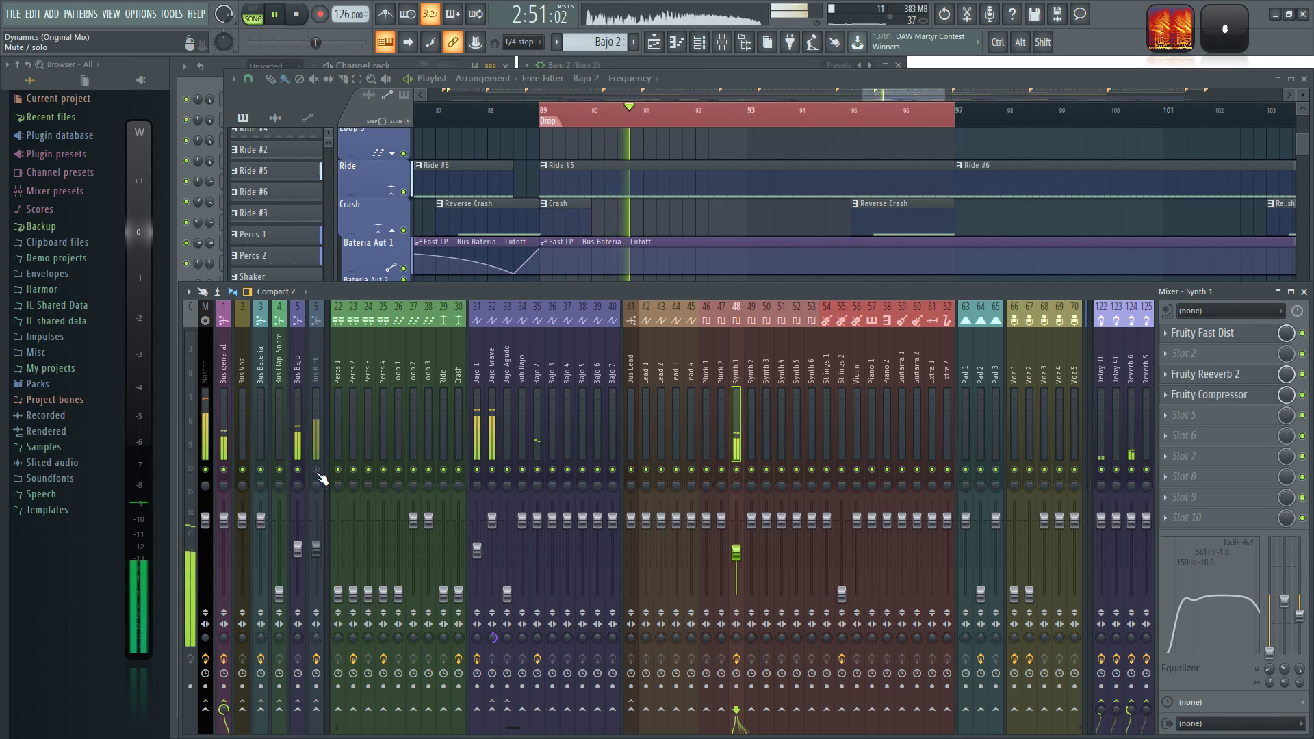
left_click(316, 470)
left_click(299, 470)
left_click(317, 471)
left_click(298, 470)
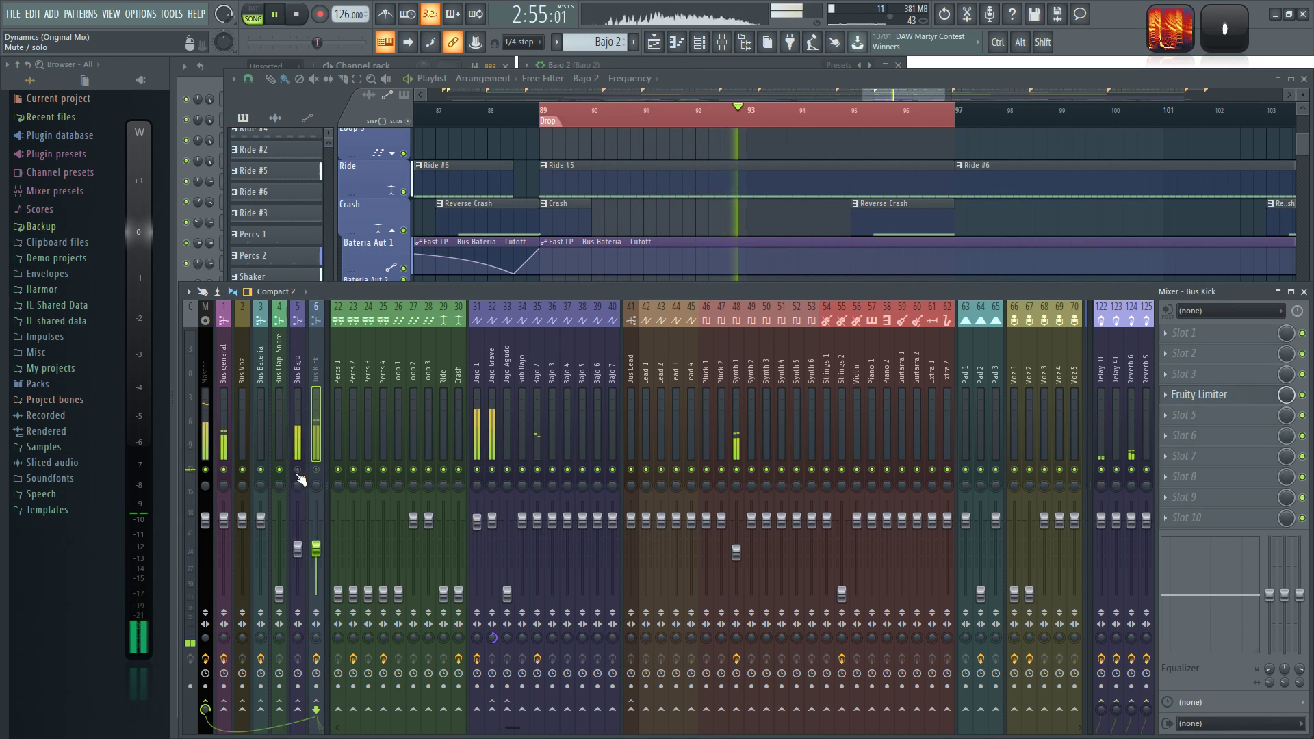
left_click(317, 469)
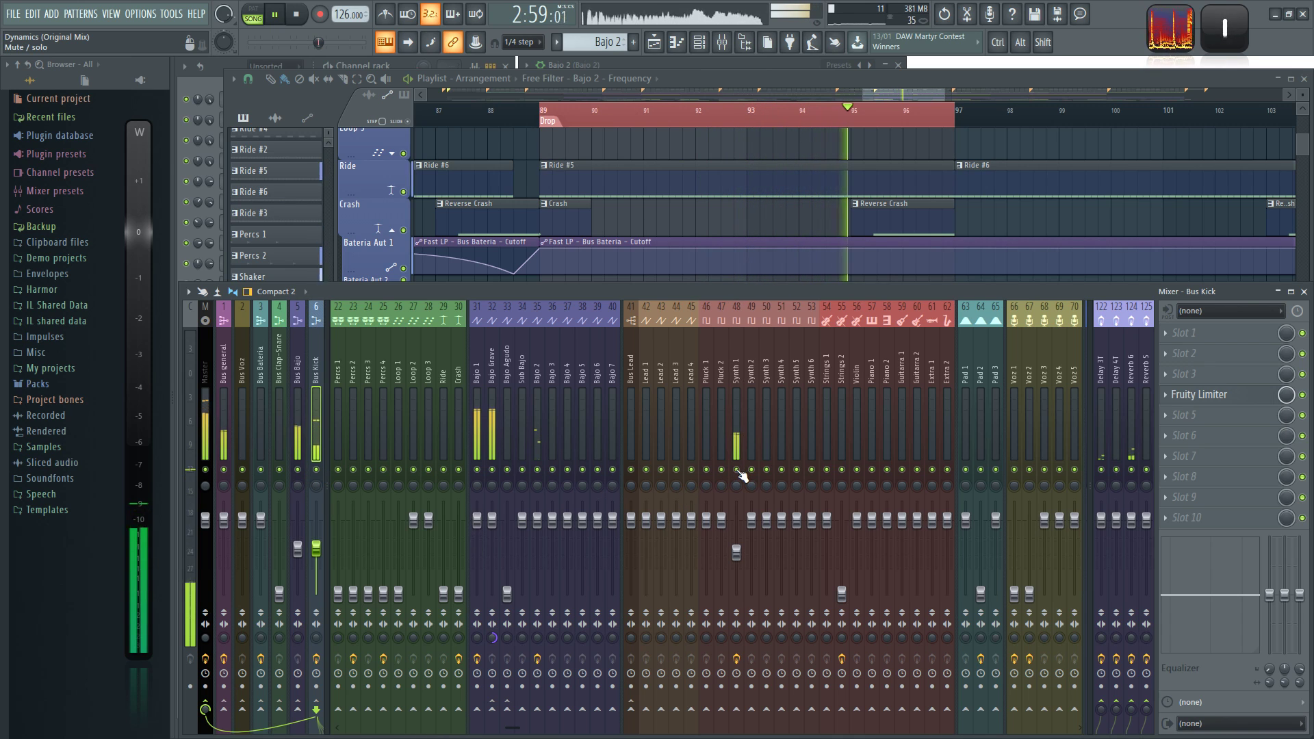
Step: Set the Bus Bajo fader to about -9.1 dB, reselect Synth 1 and stop playback
left_click(298, 548)
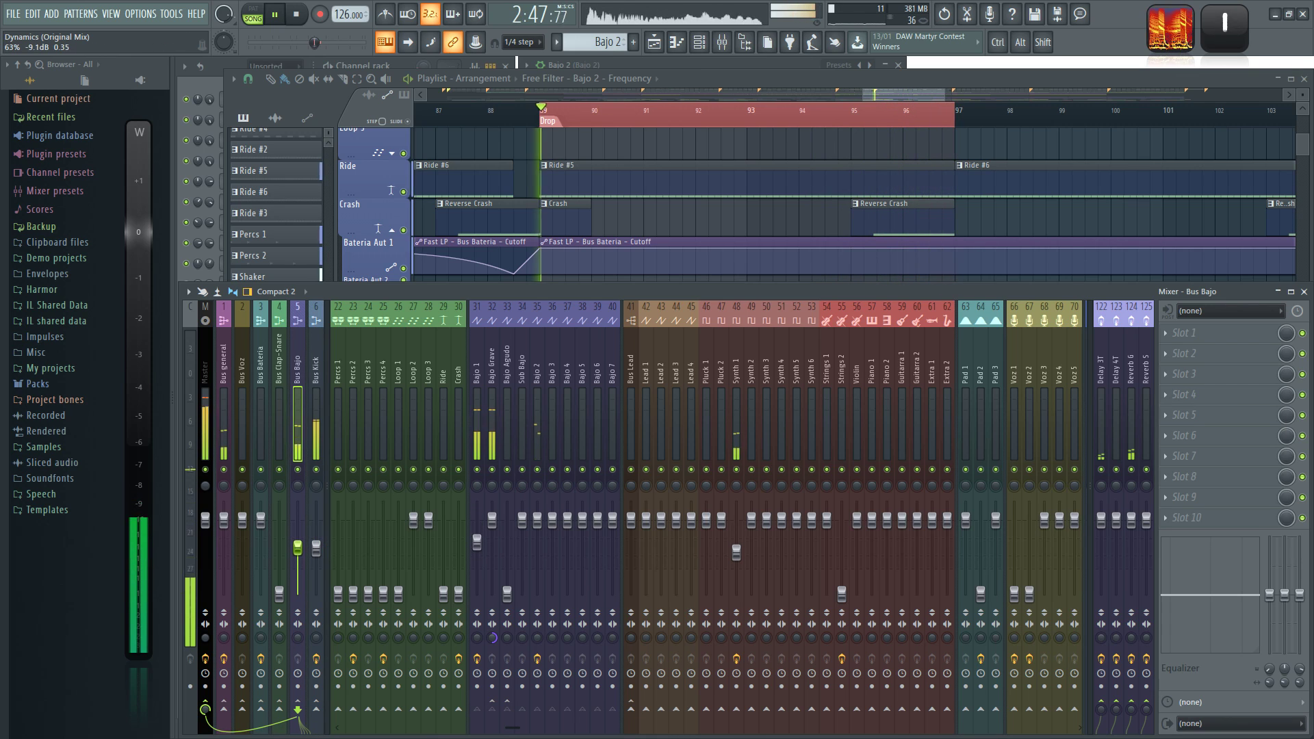
left_click(740, 373)
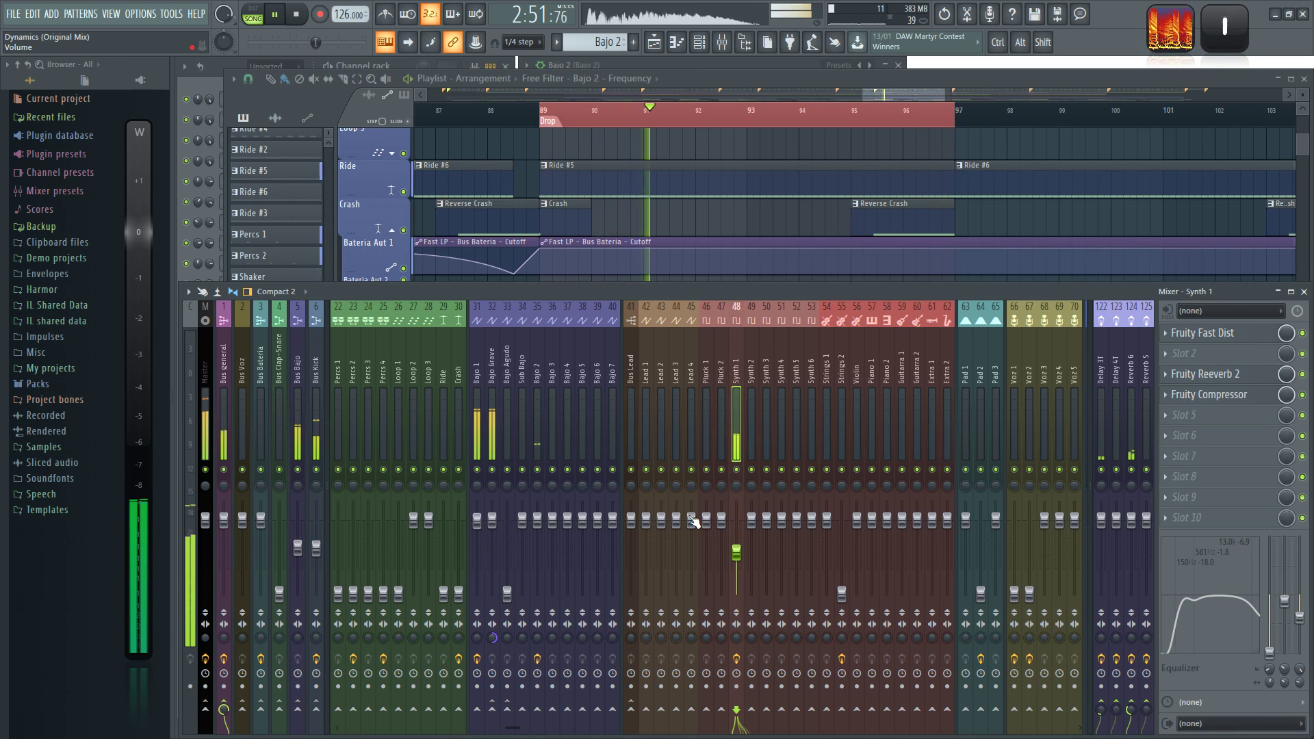
key("space")
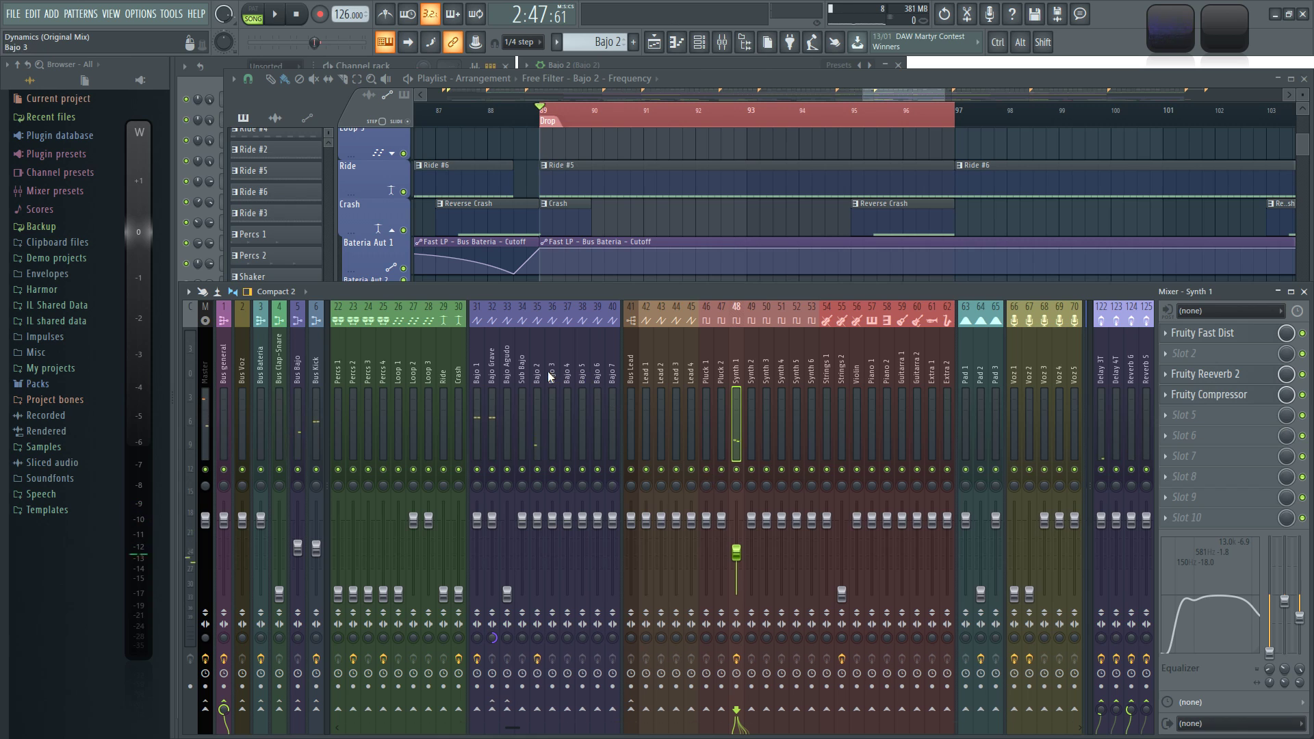
Step: Bring the drum tracks into view in the mixer, unmute Clap 1, Clap 2 and Clap 3, and play the Drop
scroll(549, 375, "up", 5)
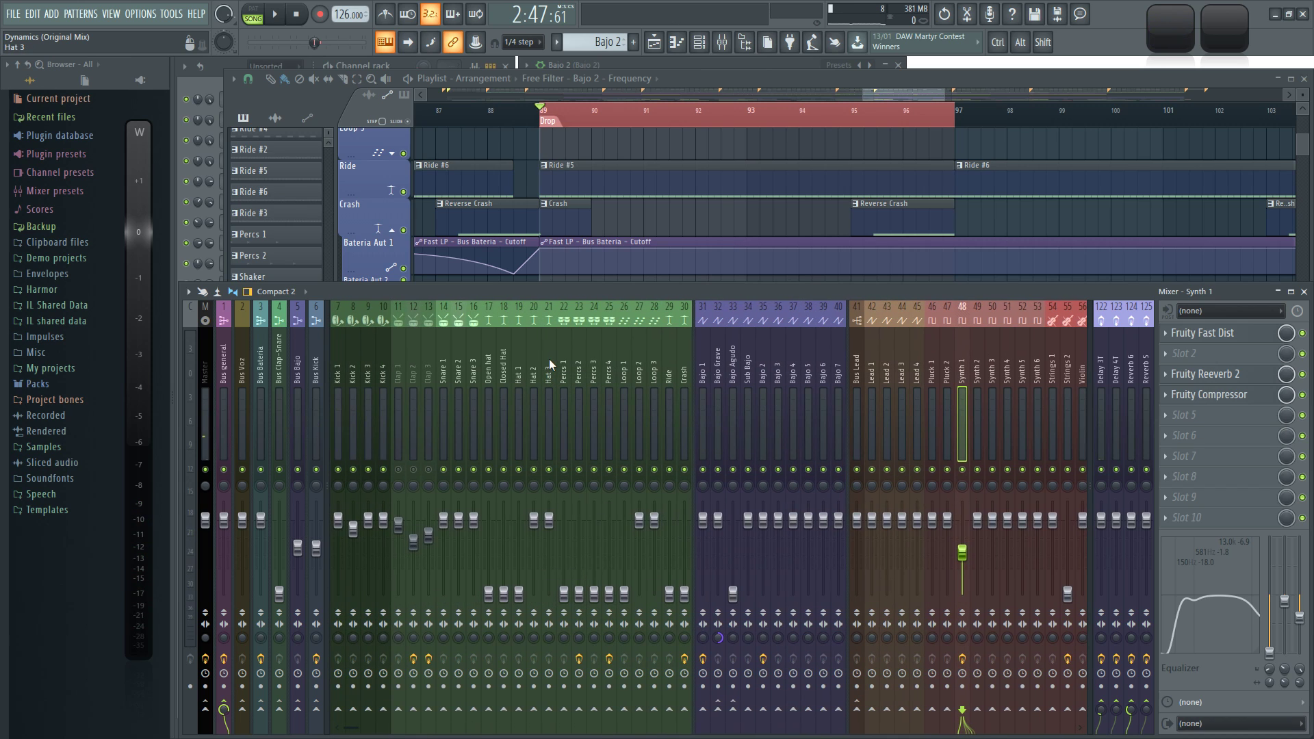
scroll(770, 343, "down", 4)
scroll(819, 355, "down", 1)
key("space")
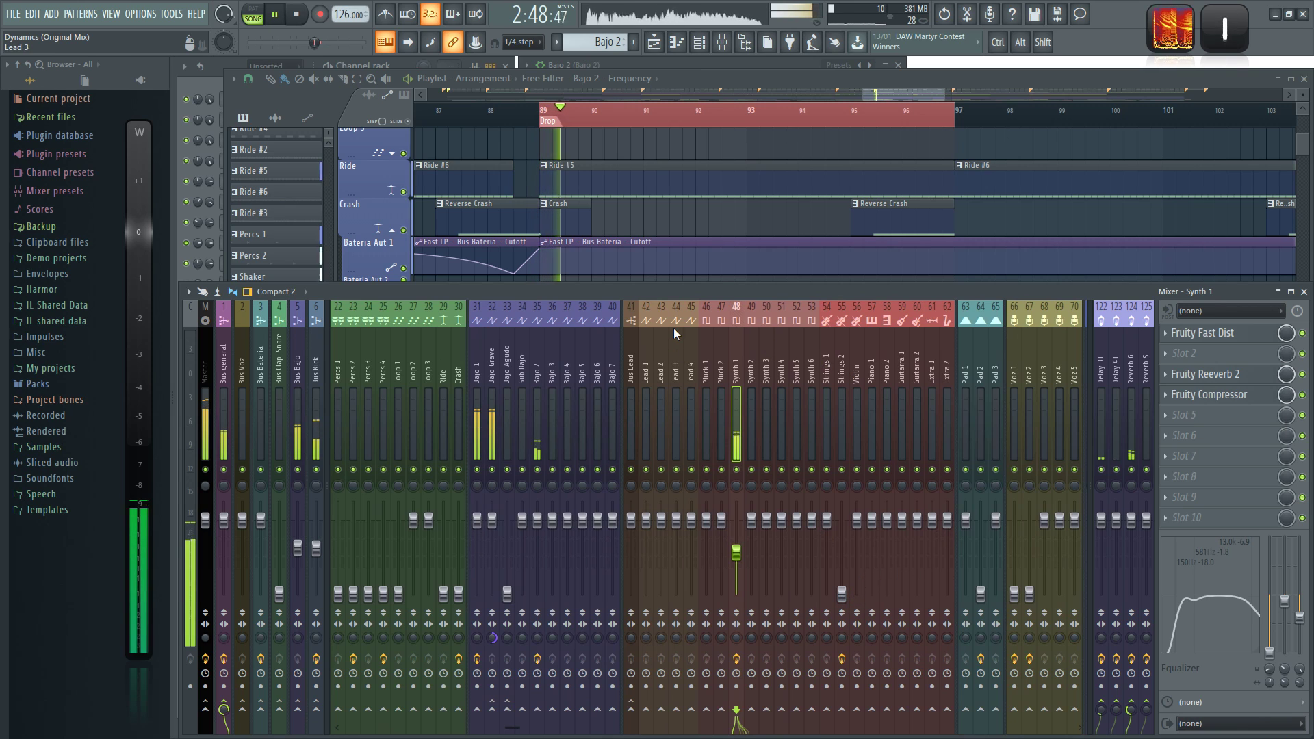
scroll(548, 376, "up", 5)
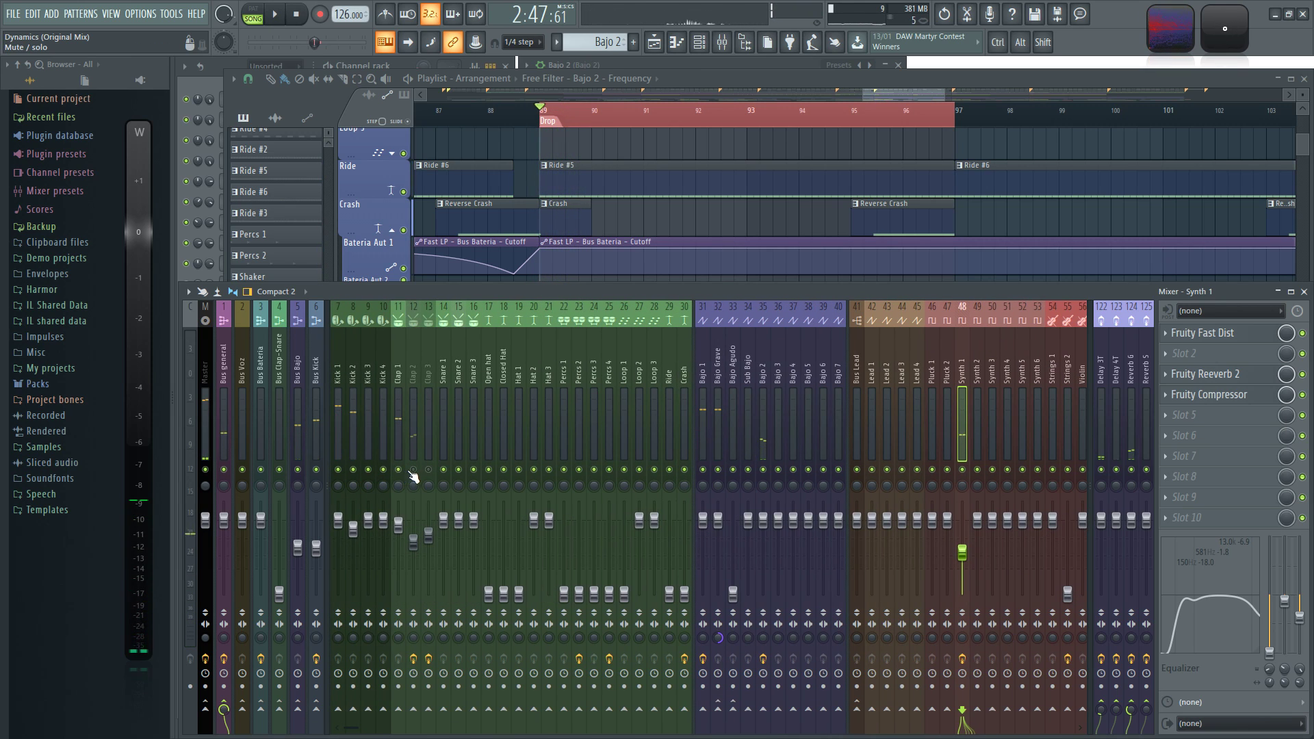
key("space")
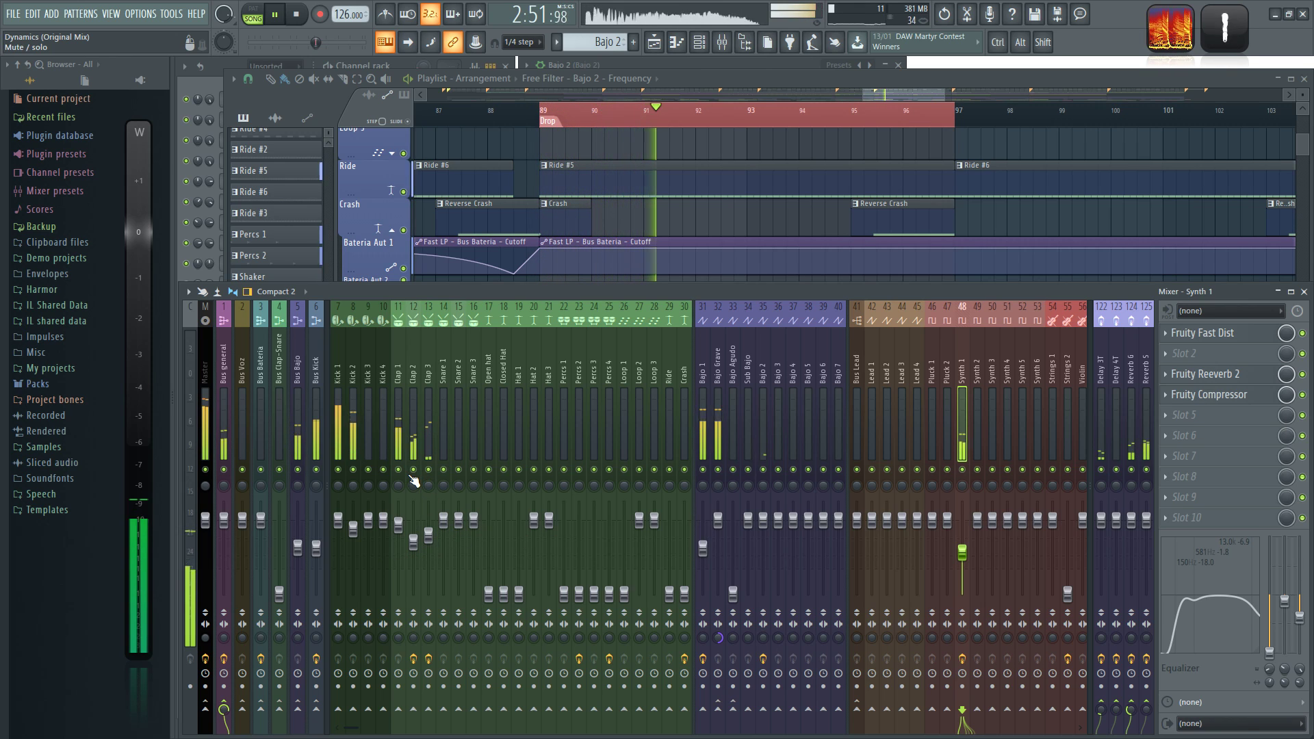
Step: Raise the Bus Clap-Snare fader from its low position to slightly above the Bus Bajo and Bus Kick faders while playing the Drop
key("space")
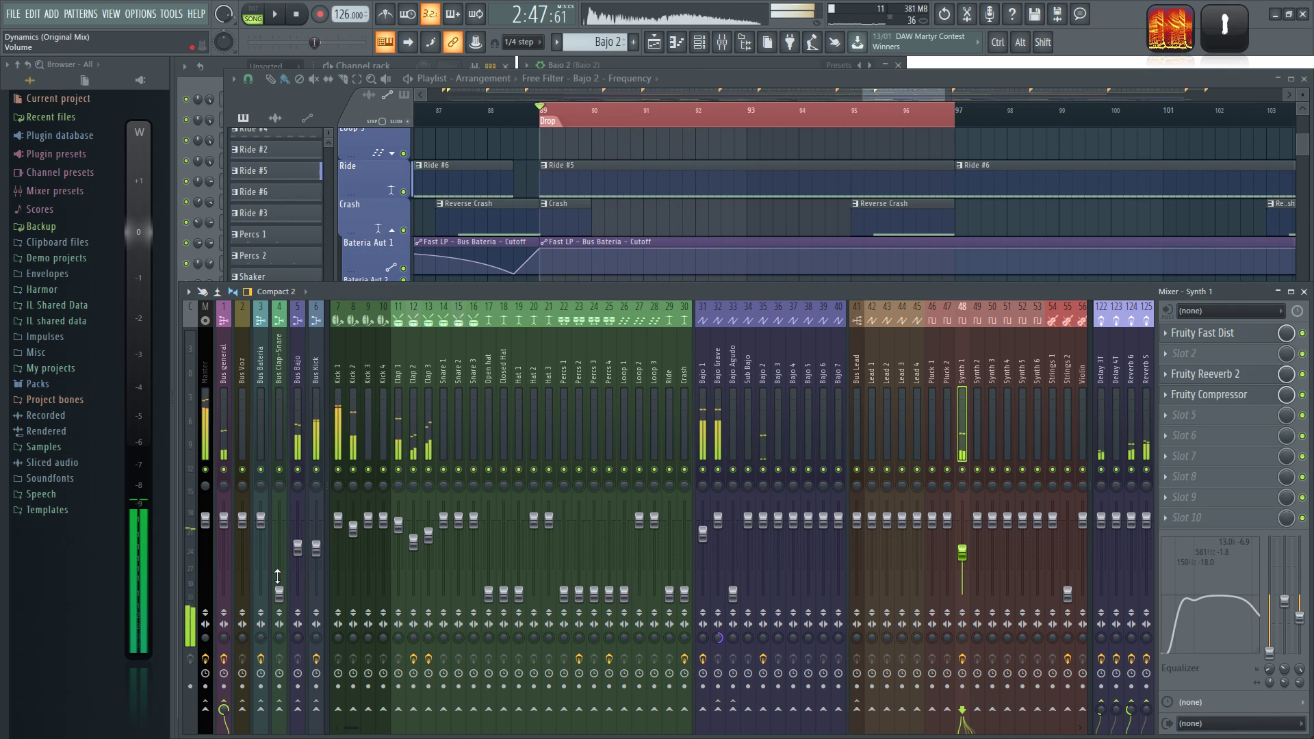
left_click_drag(282, 596, 279, 542)
key("space")
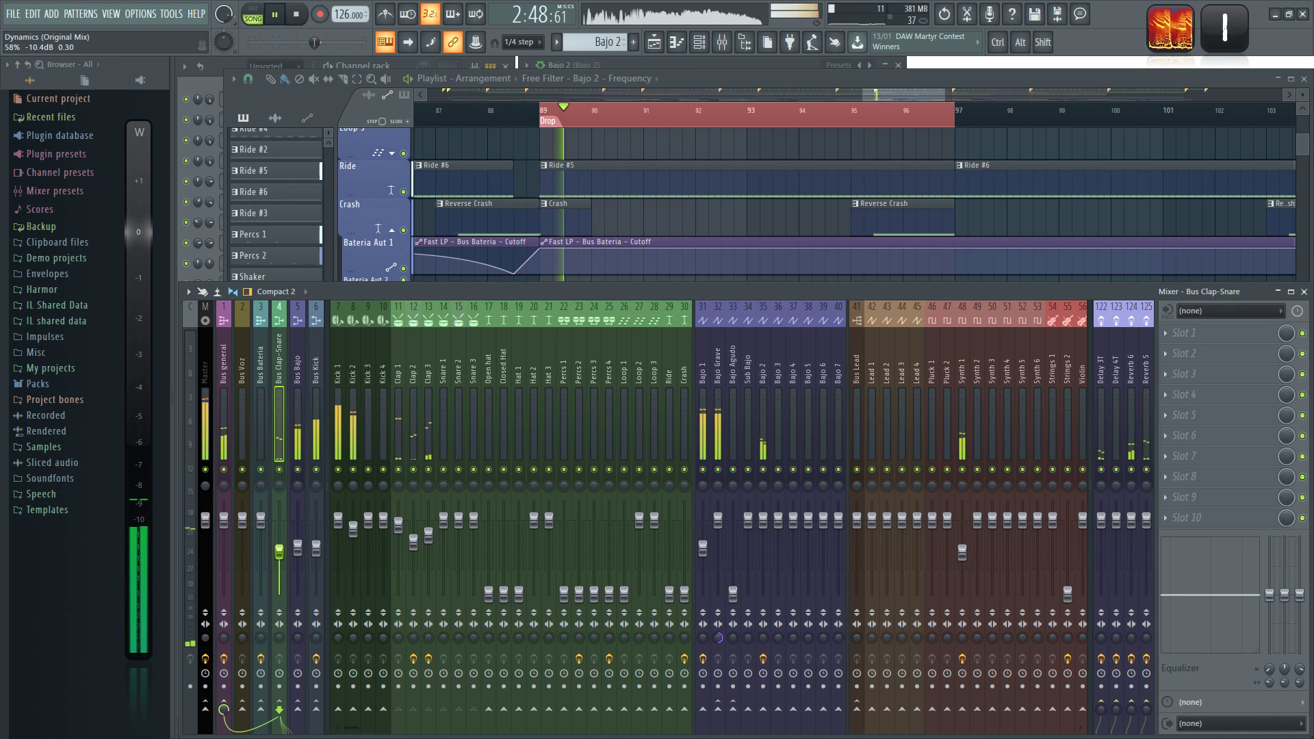
Step: Solo Clap 2 and Clap 3 in turn and inspect the effects and EQ of each track
right_click(413, 470)
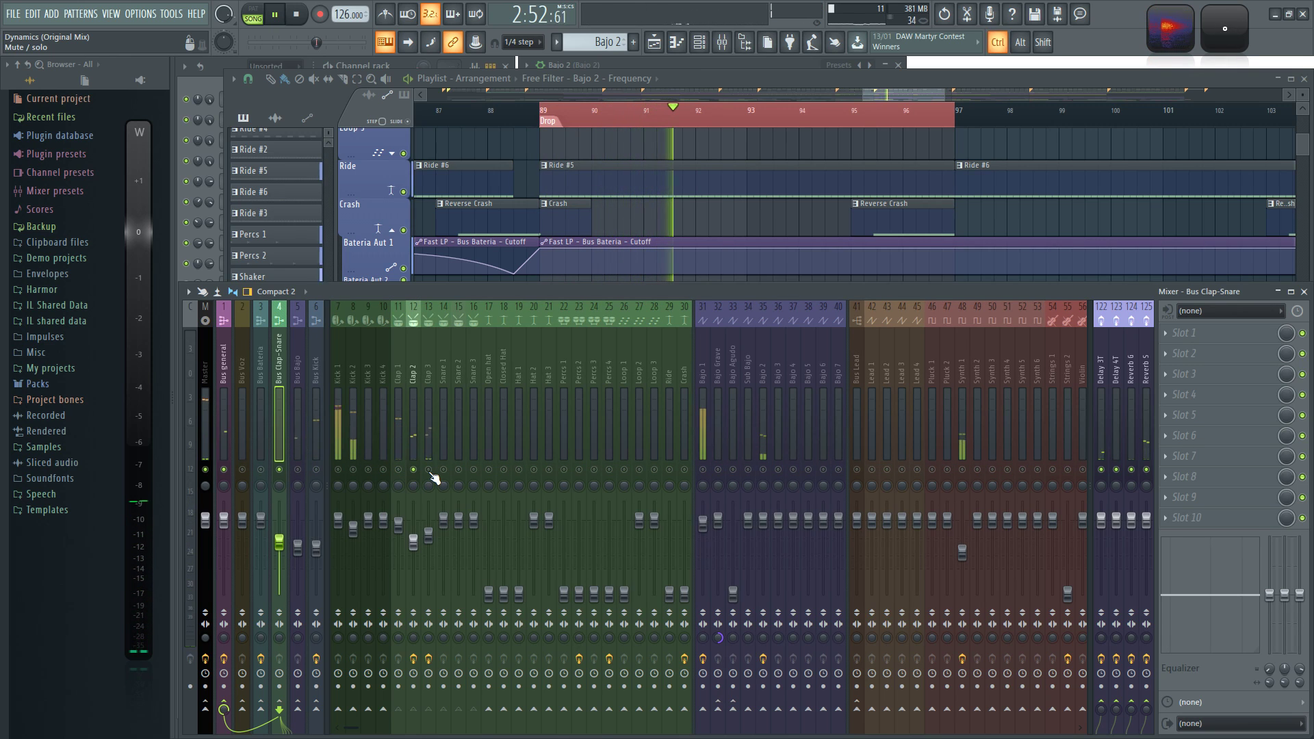
right_click(428, 470)
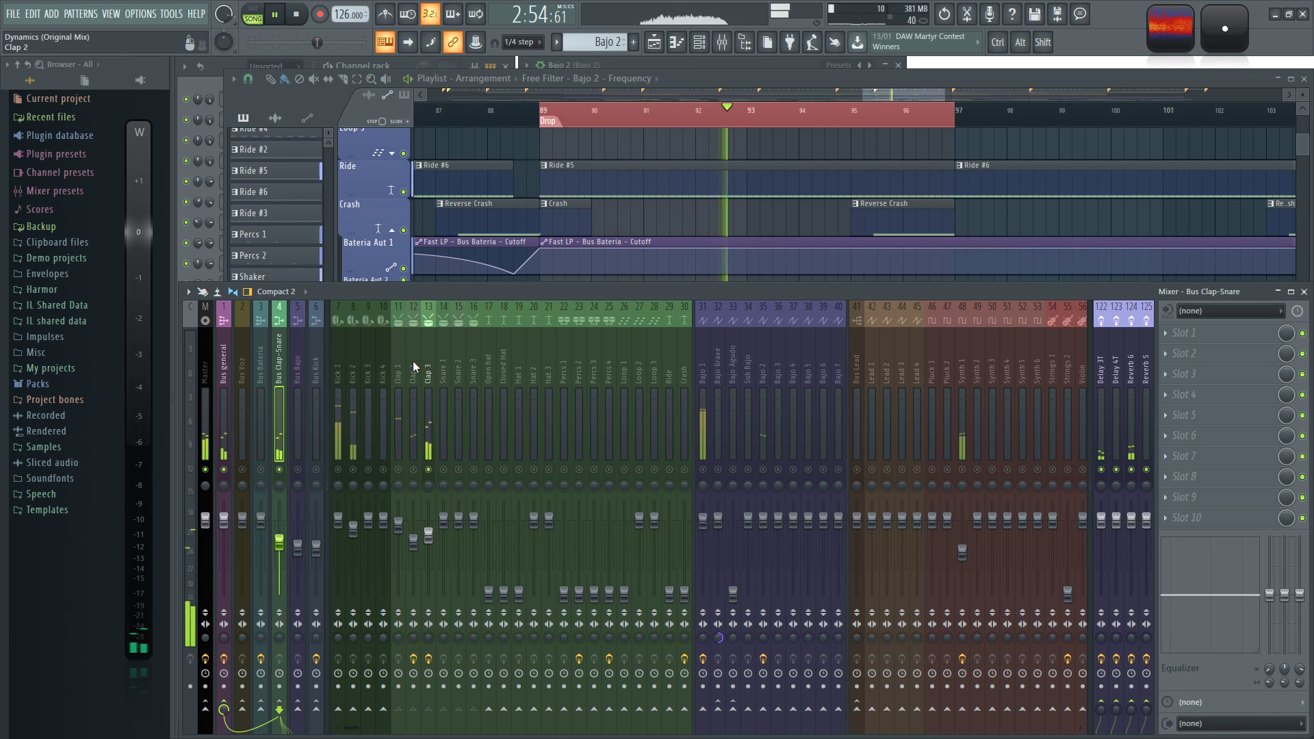
left_click(430, 368)
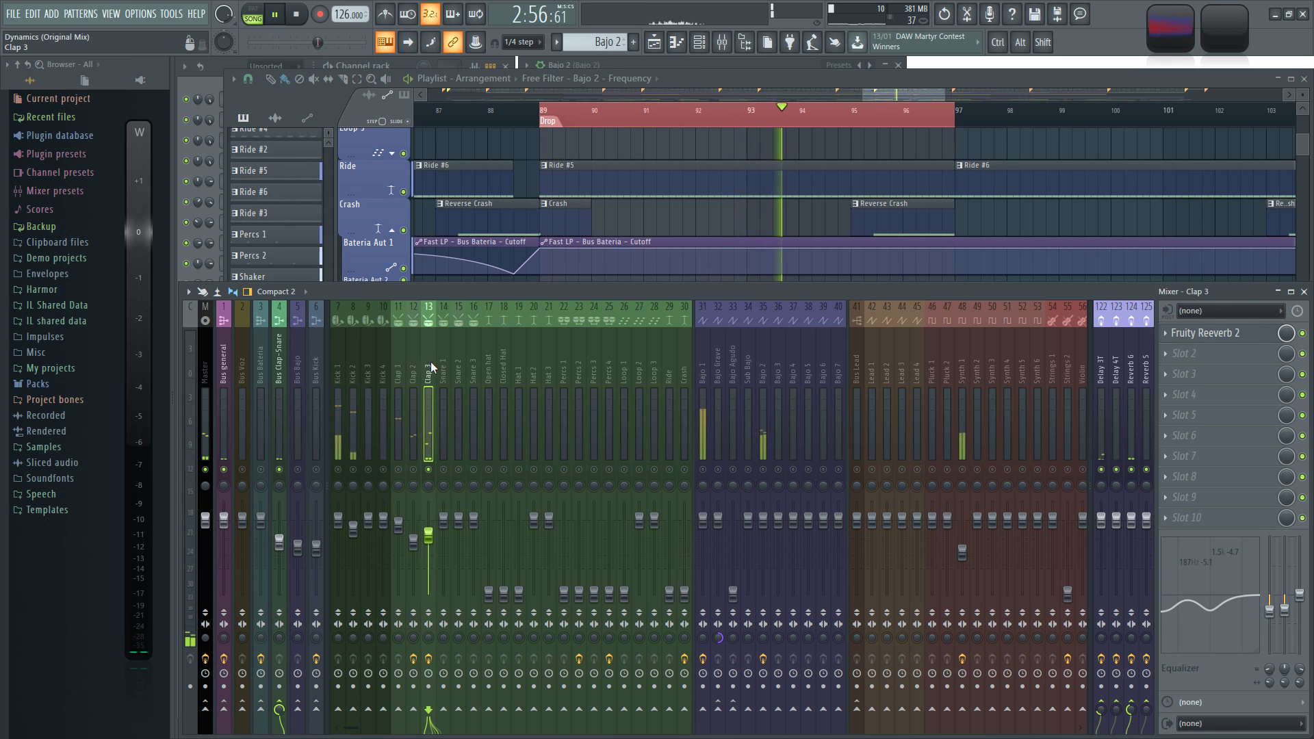
left_click(413, 363)
Step: Solo Clap 2, bring in Clap 1 and Clap 3 alongside it, and raise the Clap 2 fader to about -4.3 dB
right_click(413, 470)
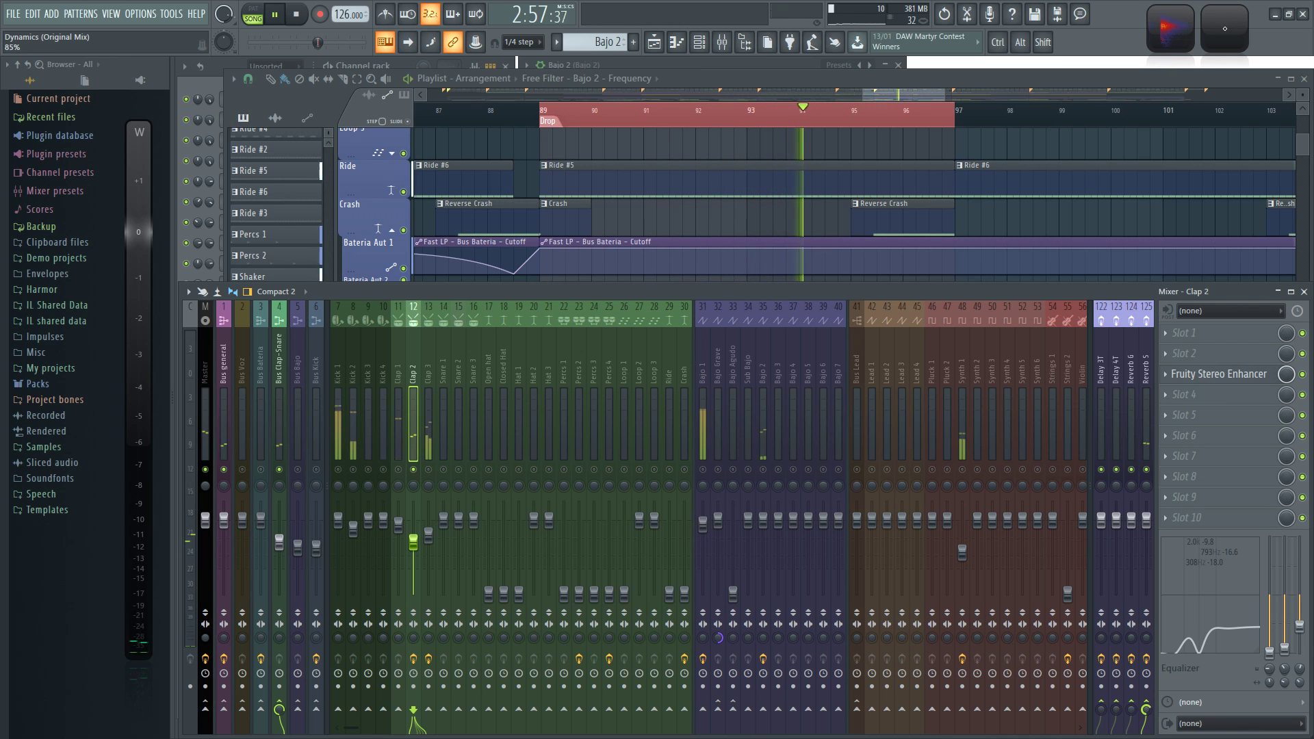
left_click(398, 469)
left_click(429, 470)
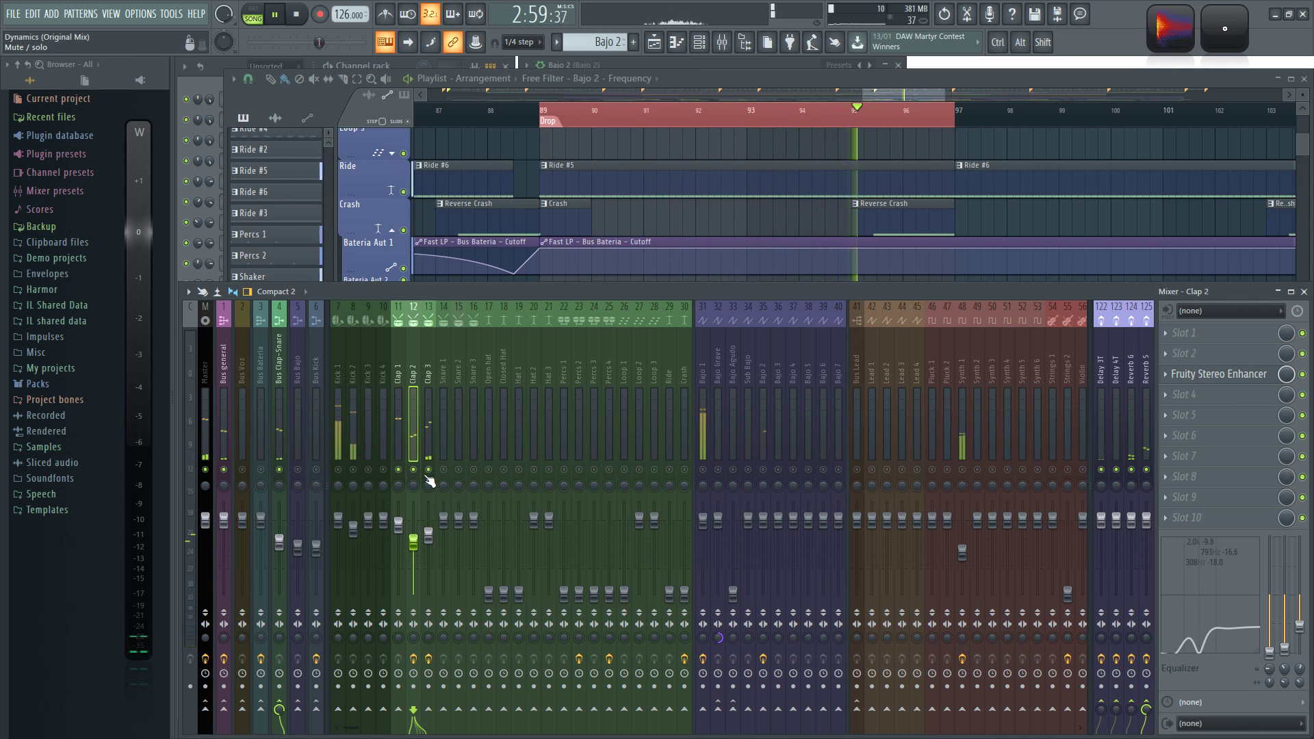
left_click_drag(414, 540, 414, 534)
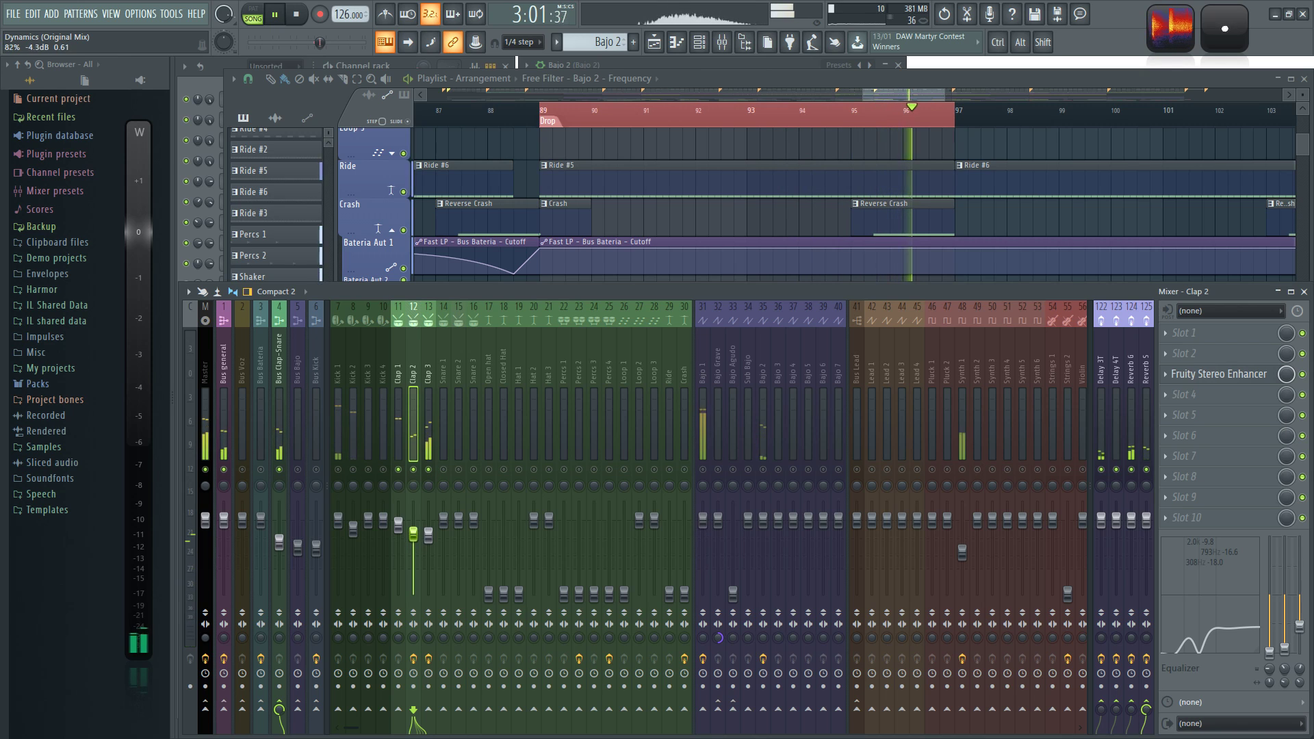
Step: Compare soloed Clap 1 with the full mix, reshape its equalizer curve and play the Drop with all tracks enabled
right_click(399, 470)
right_click(401, 470)
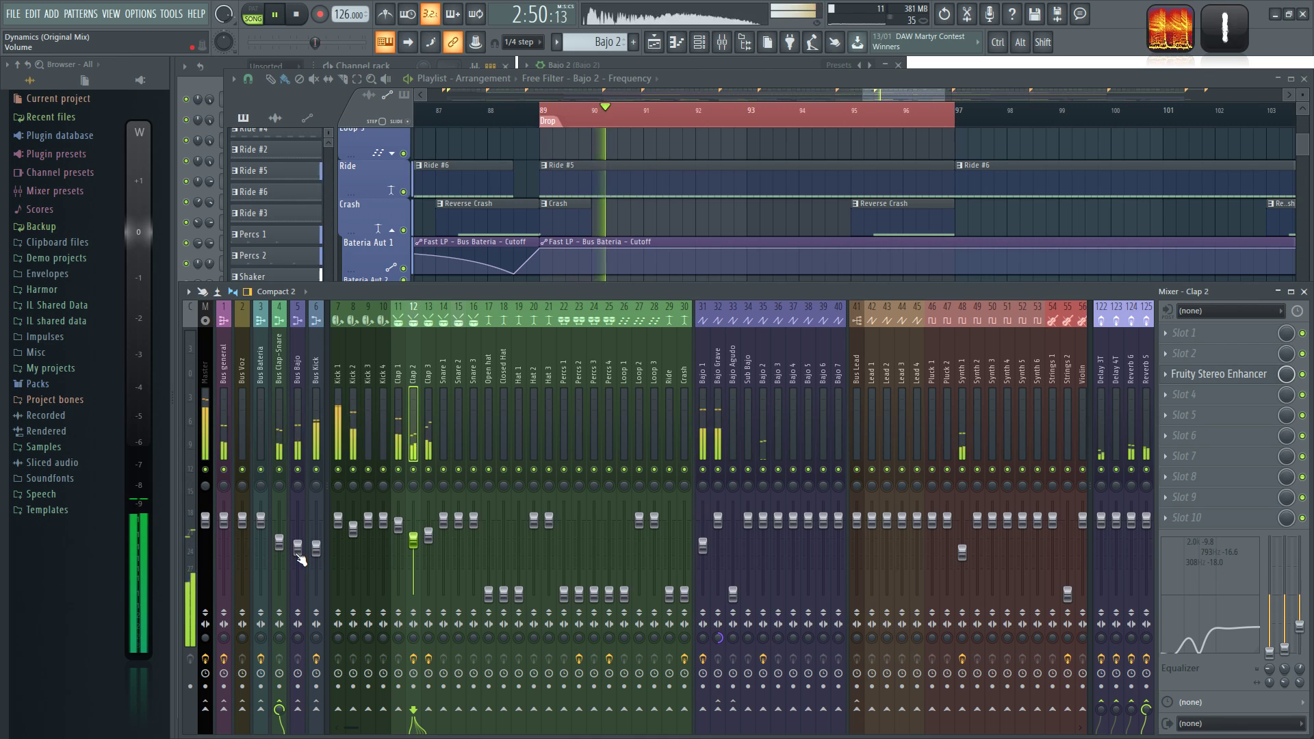
right_click(400, 470)
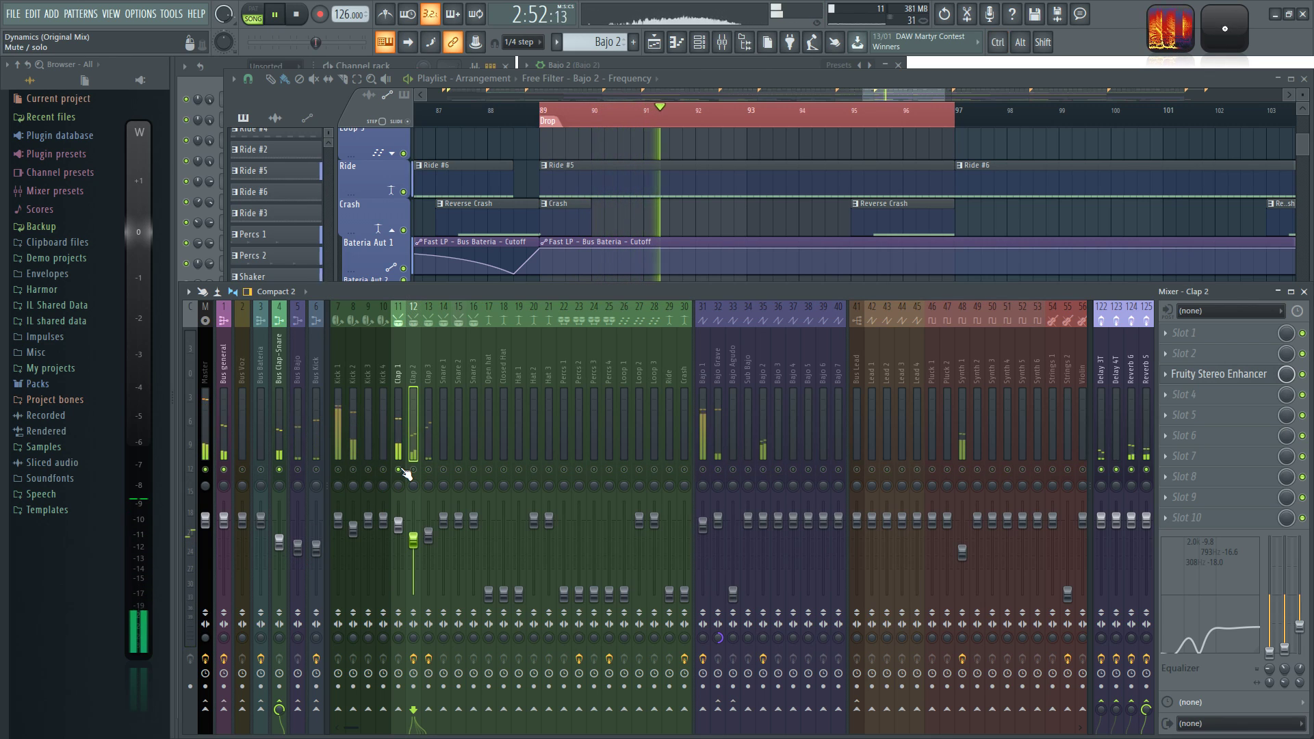
key("space")
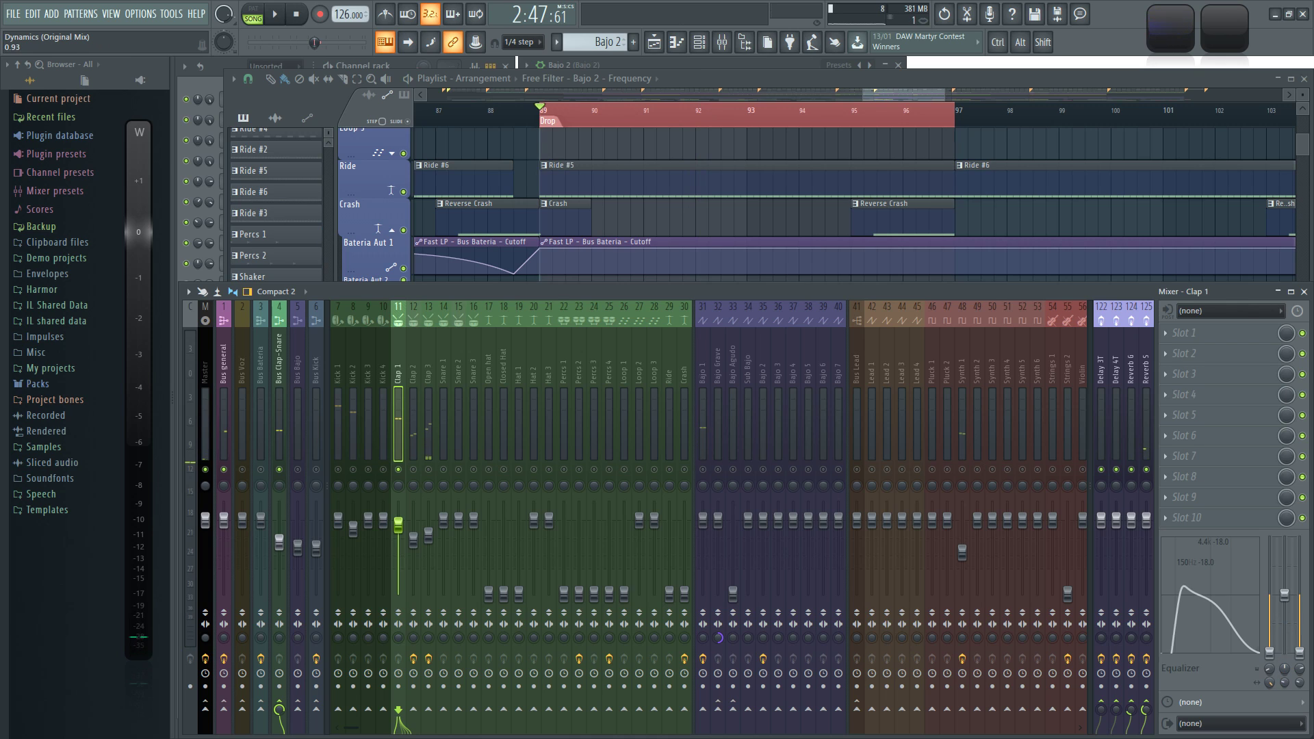
right_click(397, 470)
key("space")
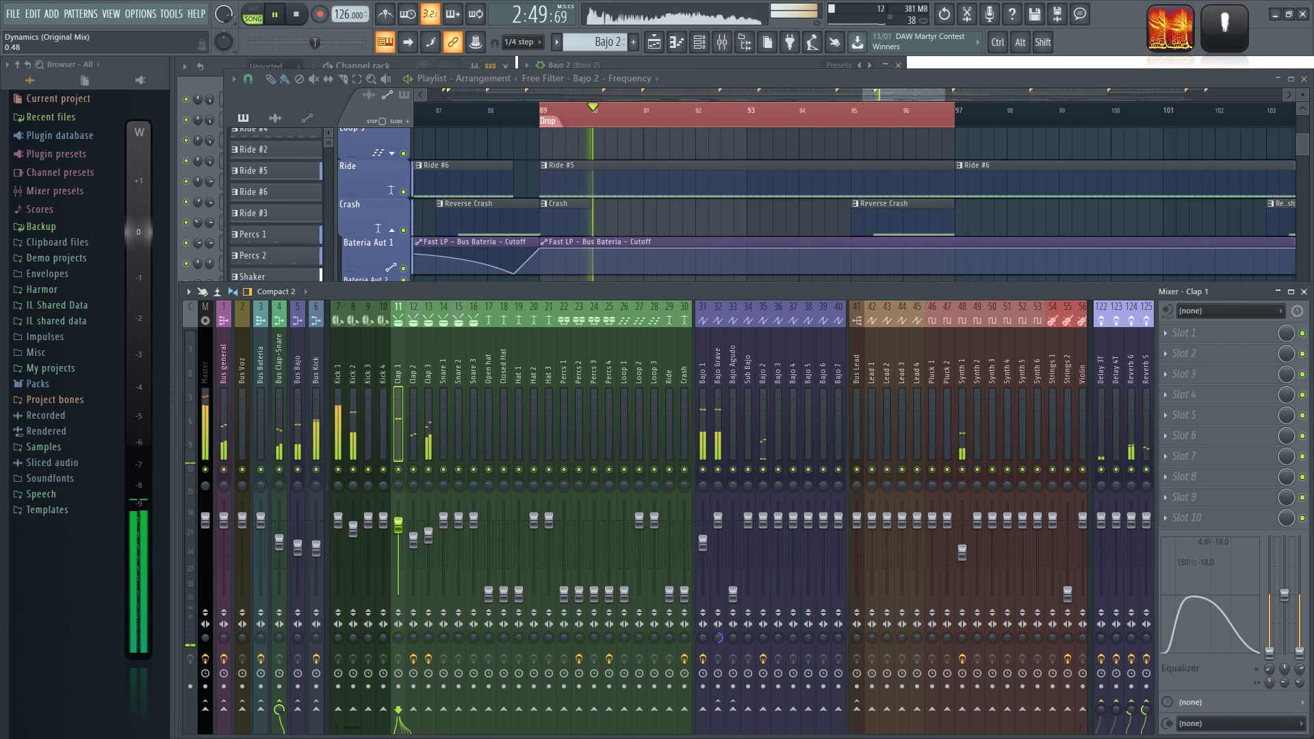
Step: Raise Clap 1's EQ high shelf to about -10.6 dB, set its mid band to about -0.5 dB and replay the Drop
left_click_drag(1300, 668, 1300, 630)
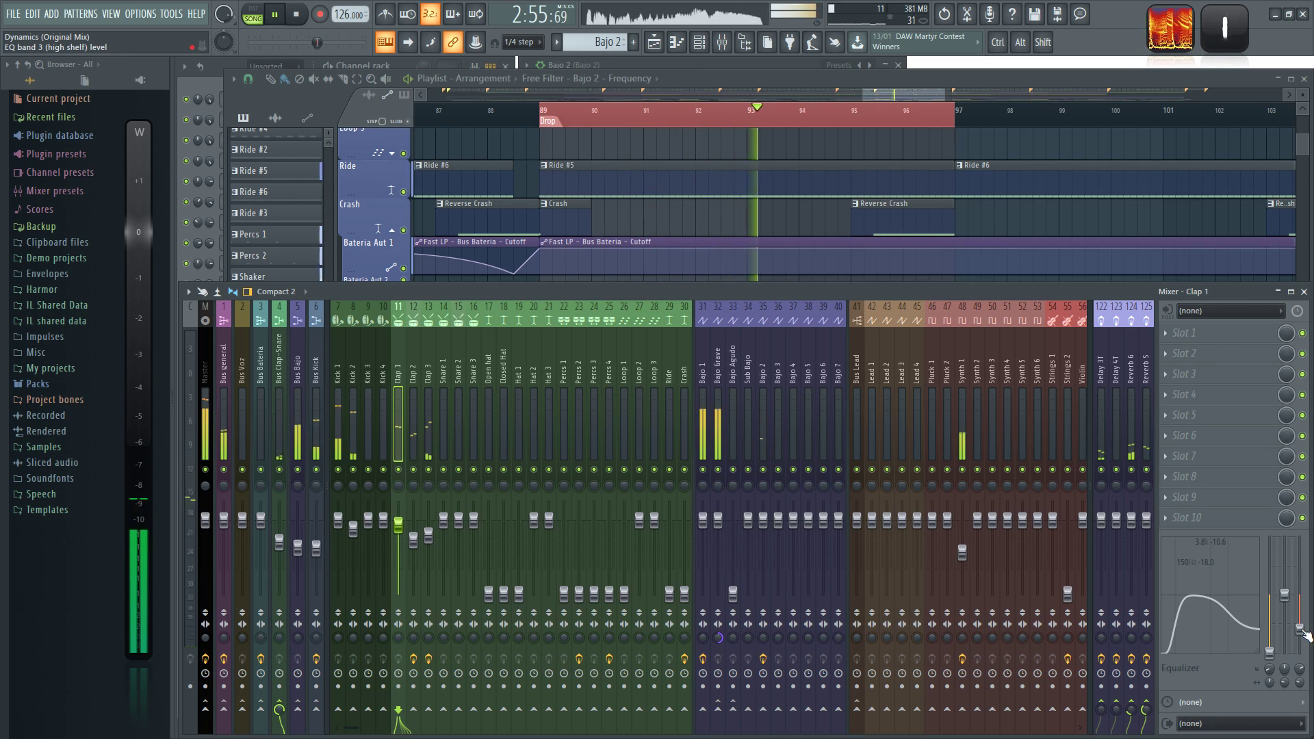
key("space")
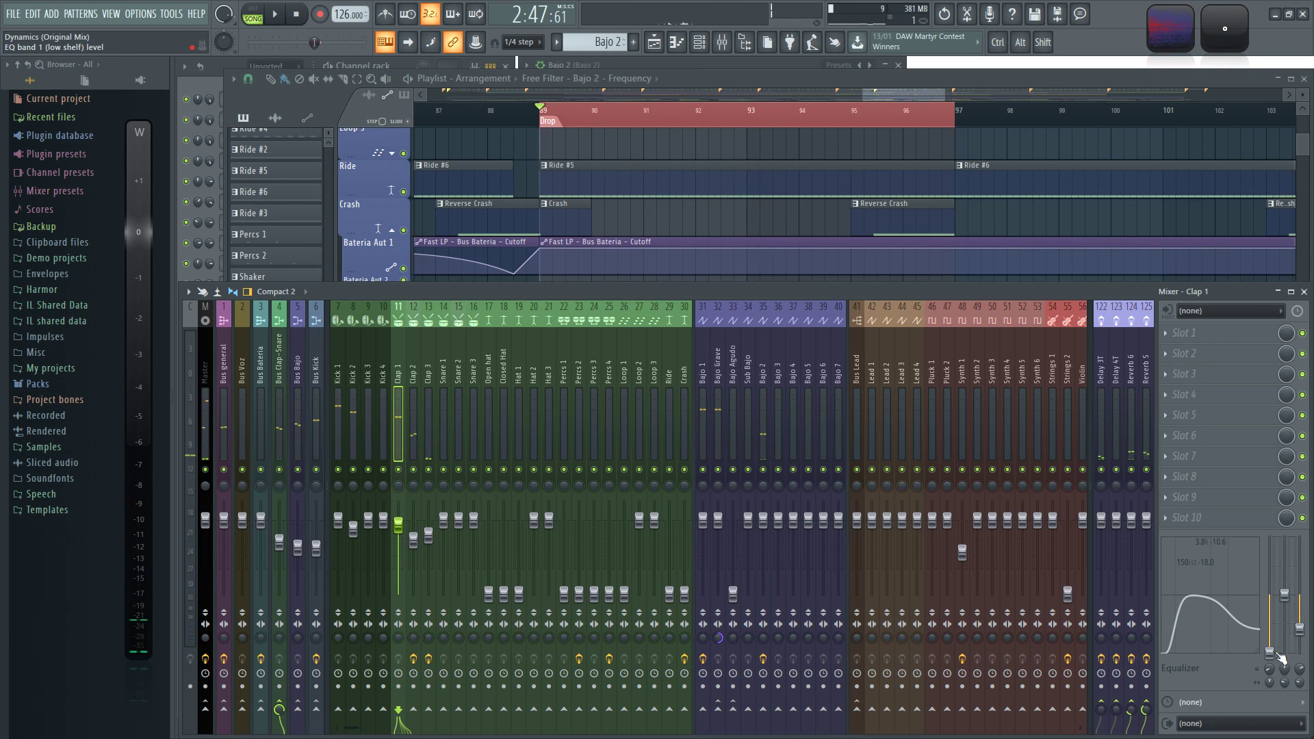
key("space")
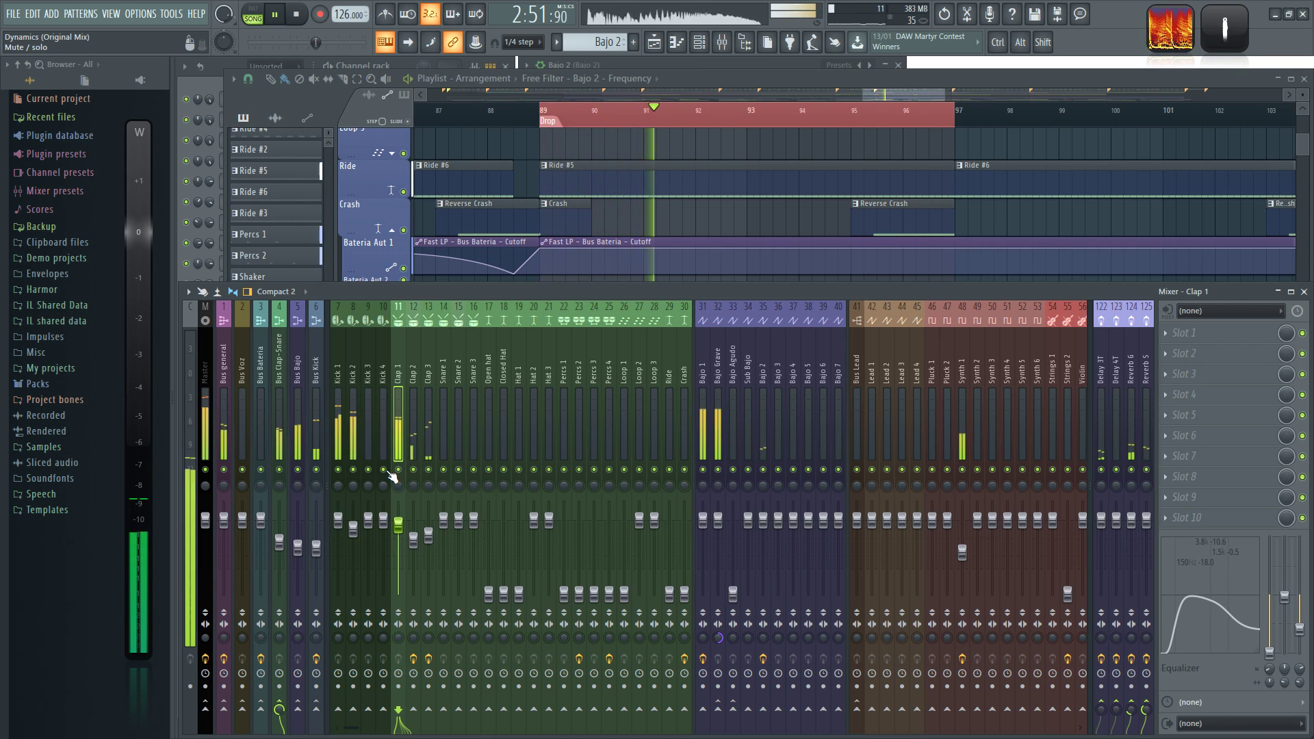
Step: Set the Bus Clap-Snare fader to about -6.7 dB and stop playback
left_click(280, 543)
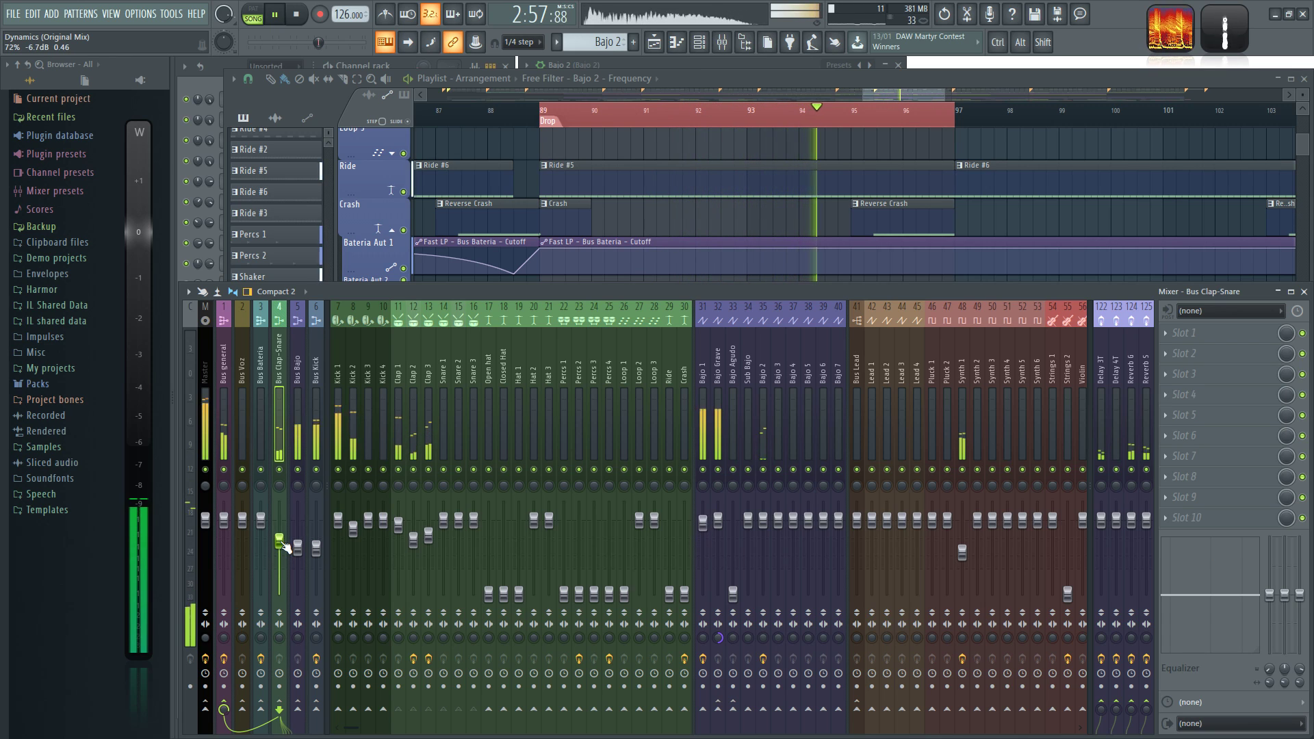
key("space")
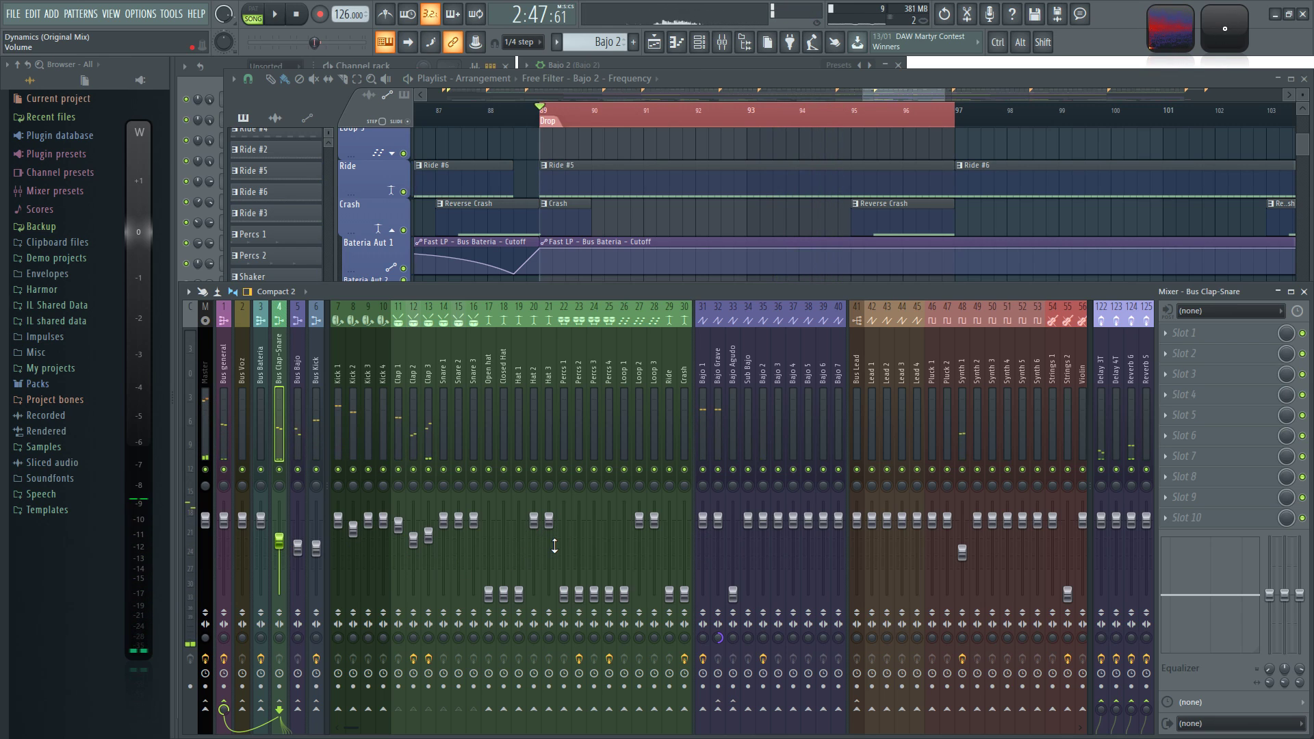
Step: Raise the Open hat fader to a little under -15.2 dB and lift the Closed Hat fader slightly while auditioning the Drop
key("space")
mouse_move(478, 593)
left_mouse_down()
mouse_move(477, 565)
mouse_move(488, 587)
mouse_move(488, 569)
left_mouse_up()
key("space")
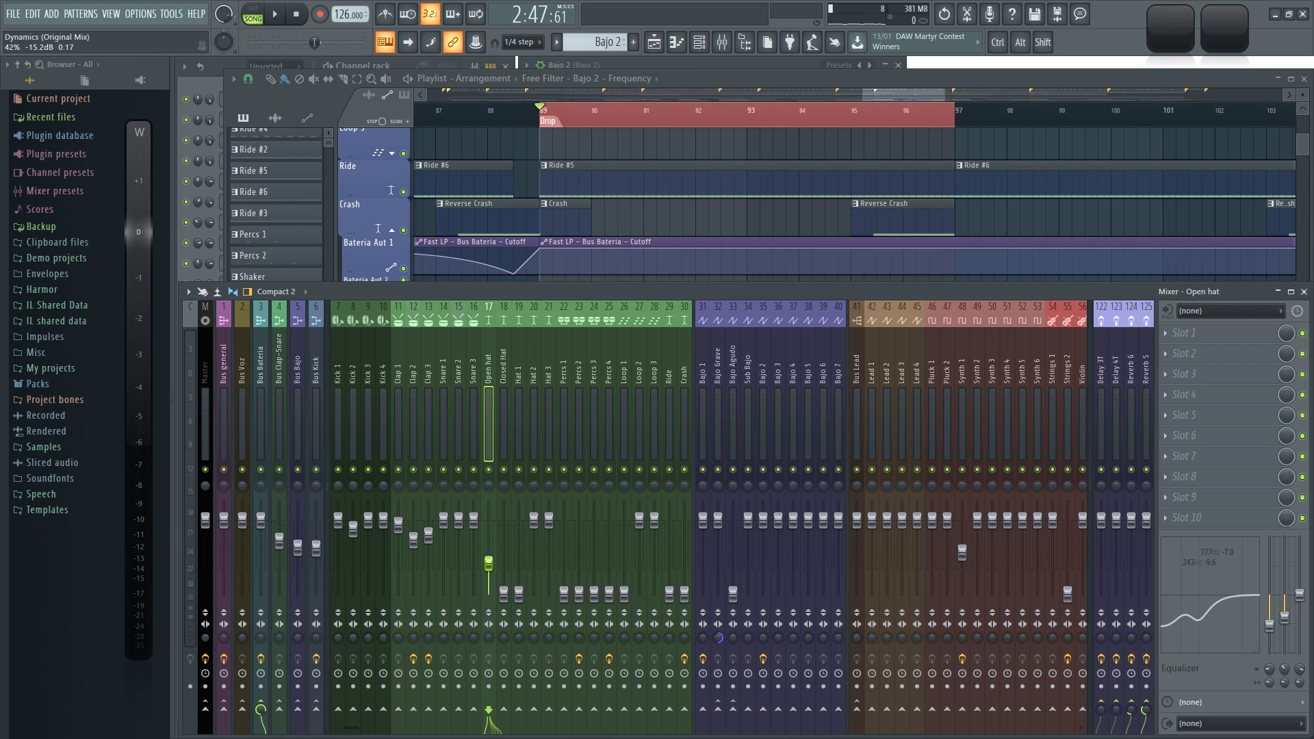
mouse_move(488, 584)
left_mouse_down()
mouse_move(488, 571)
mouse_move(503, 586)
left_mouse_up()
left_click(504, 593)
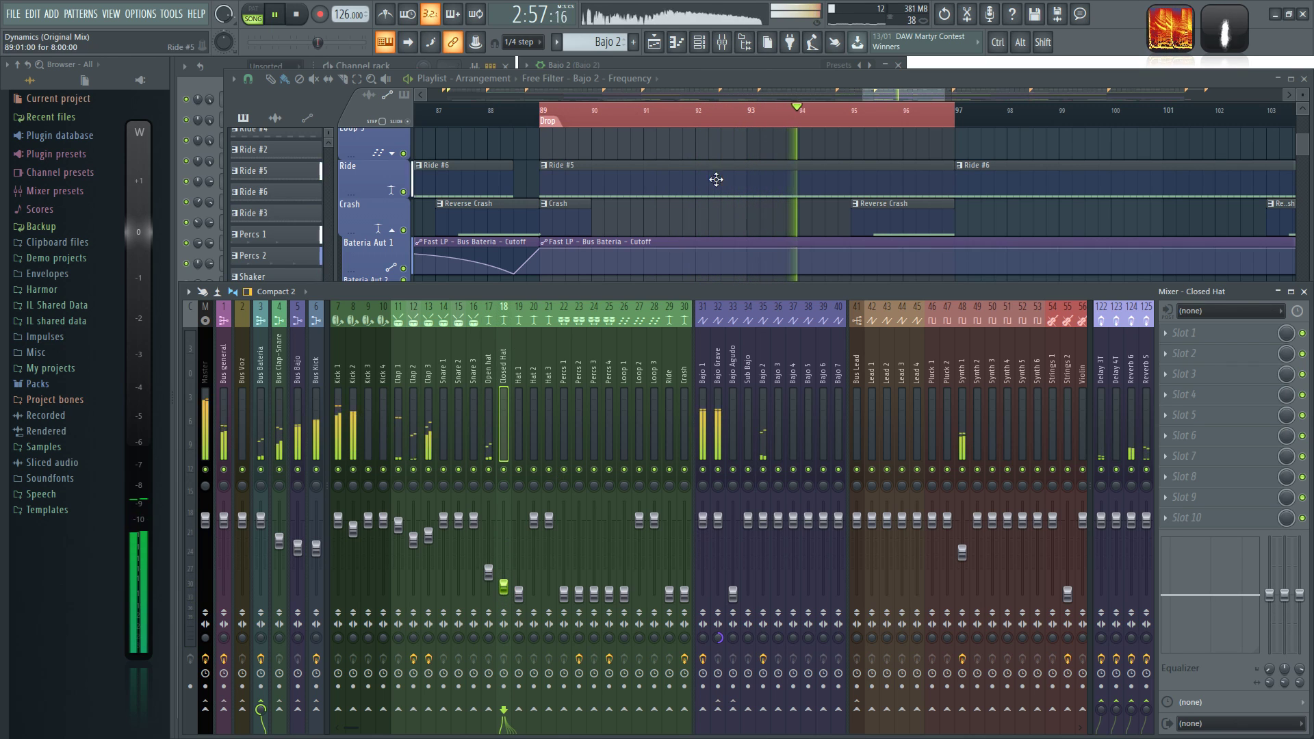
Step: Examine the drum and percussion tracks' clips around the Drop section in the playlist, then return to the mixer
scroll(893, 153, "down", 4)
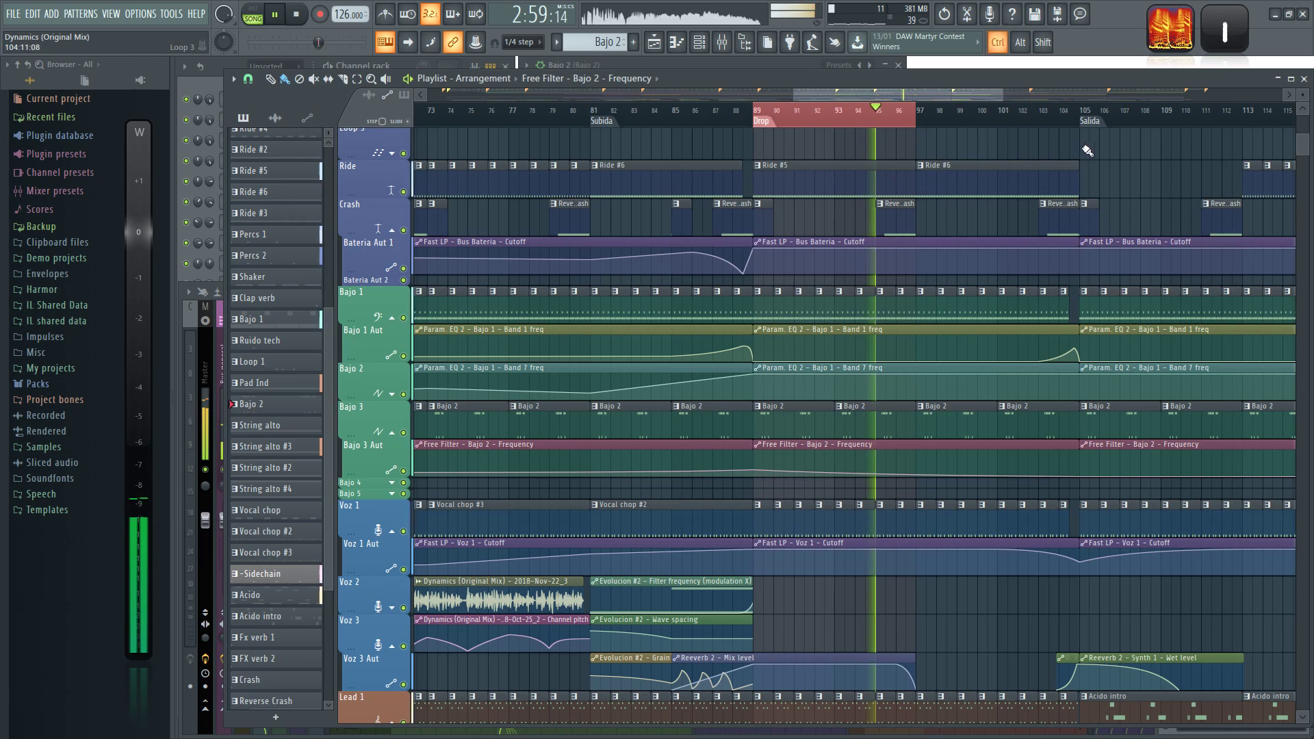
scroll(1085, 153, "up", 10)
scroll(1164, 466, "up", 1)
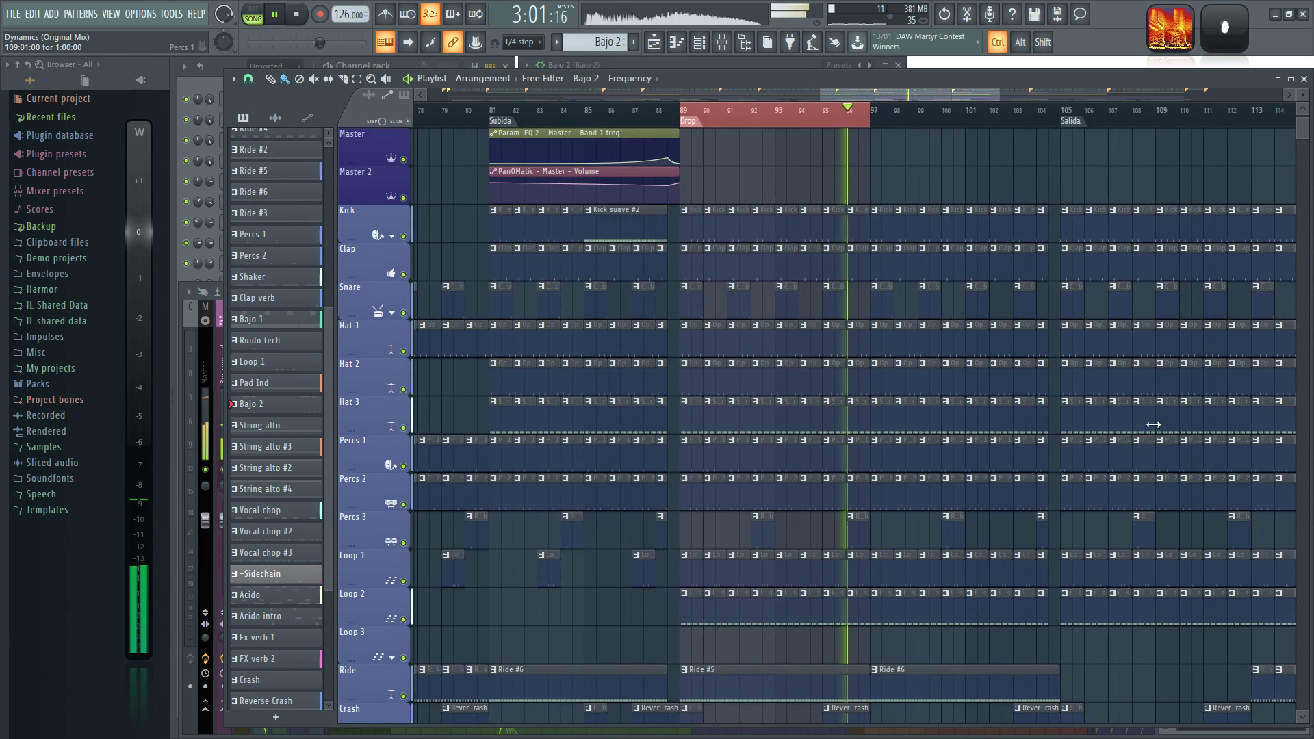
left_click_drag(1019, 168, 903, 176)
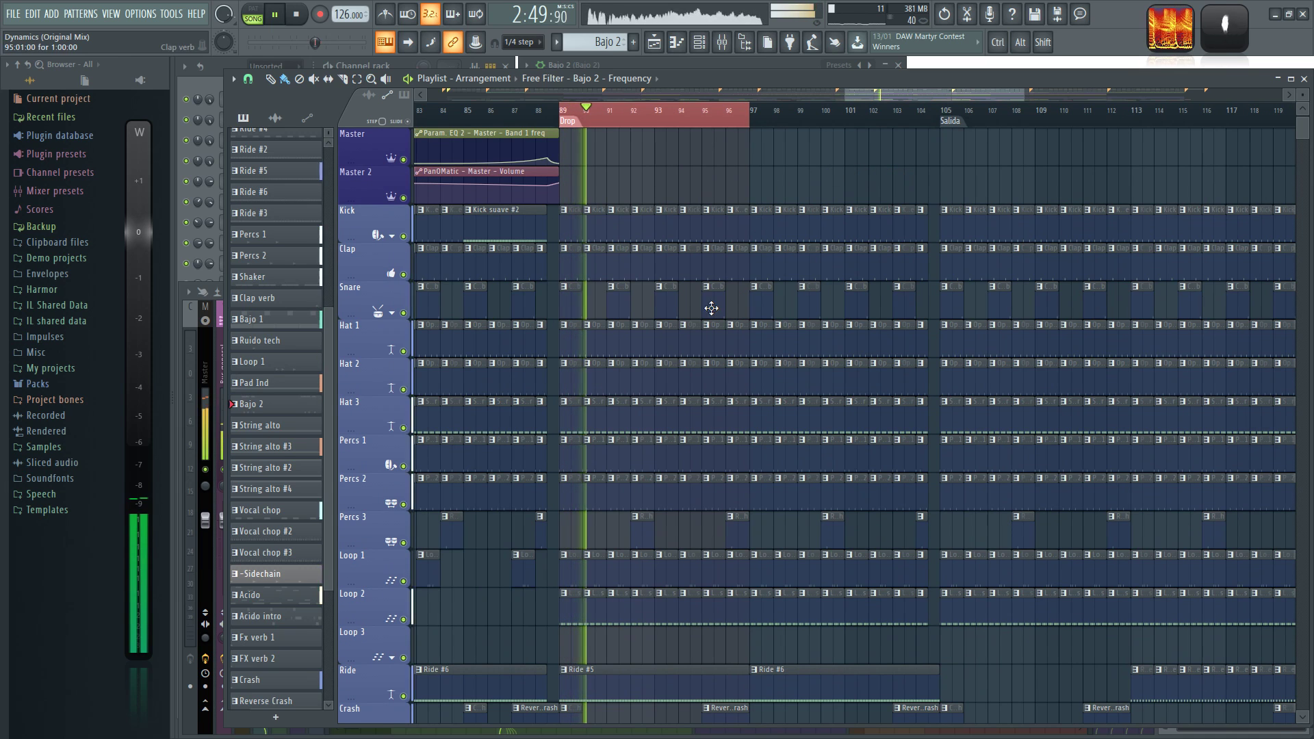
scroll(675, 331, "up", 1)
scroll(674, 334, "up", 2)
key("F9")
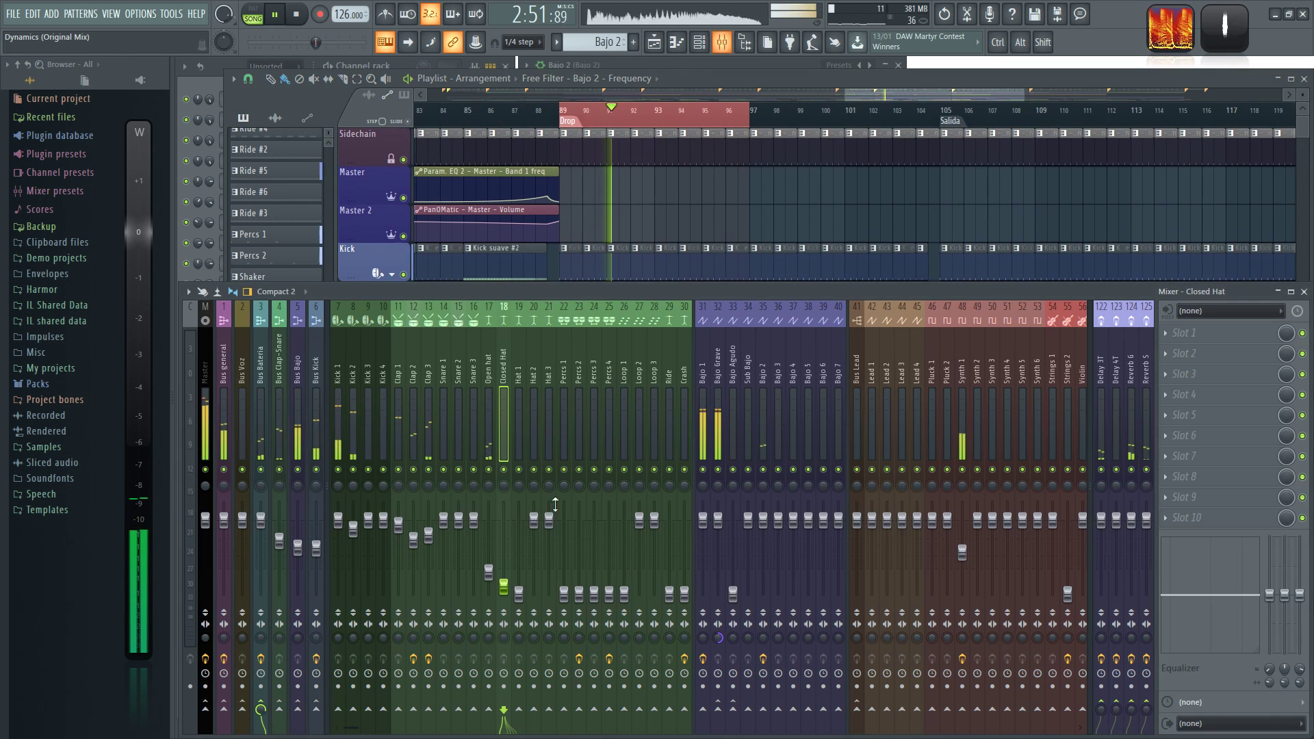
Step: Bring up the Hat 1 fader, solo it to cut its EQ highs and its mid band to about -6.4 dB near 5.4 kHz, then unsolo
left_click(518, 593)
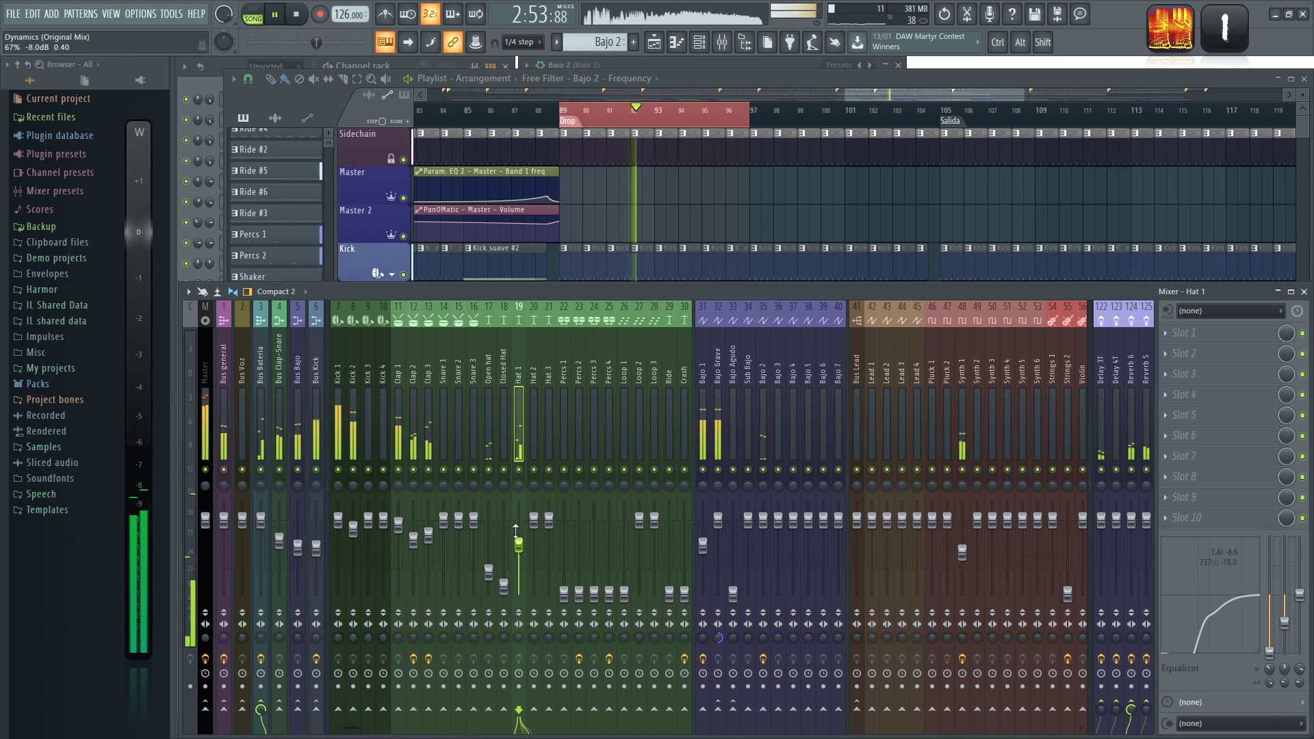
left_click_drag(522, 600, 521, 588)
key("space")
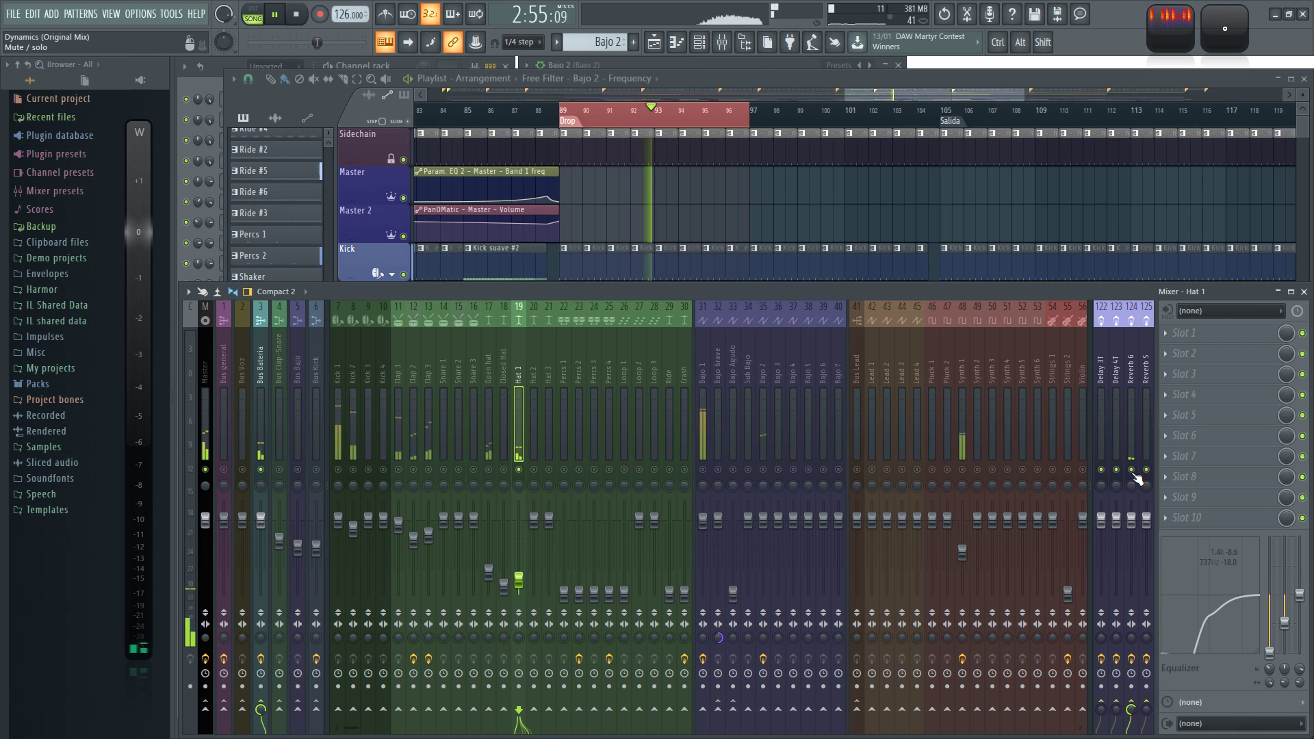
key("space")
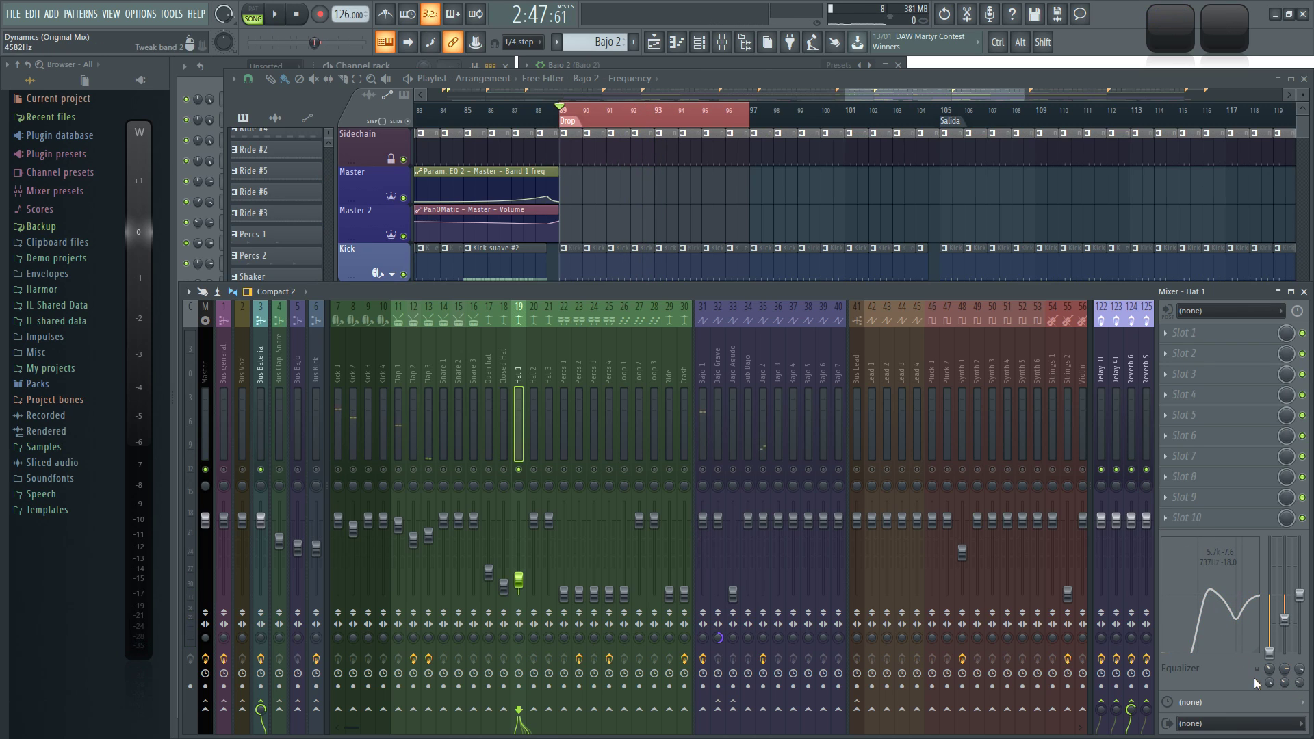
left_click_drag(1236, 621, 1246, 607)
mouse_move(1232, 620)
left_mouse_down()
mouse_move(1219, 621)
mouse_move(1232, 620)
left_mouse_up()
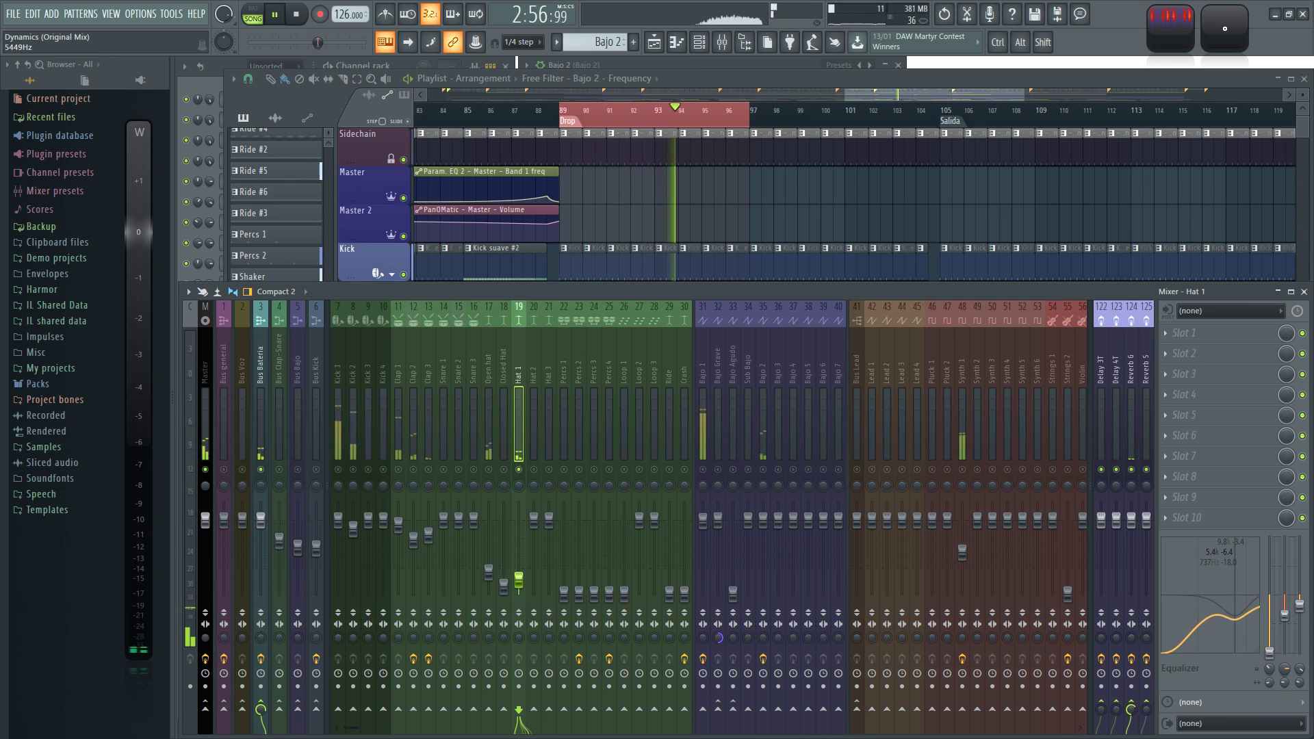
right_click(520, 470)
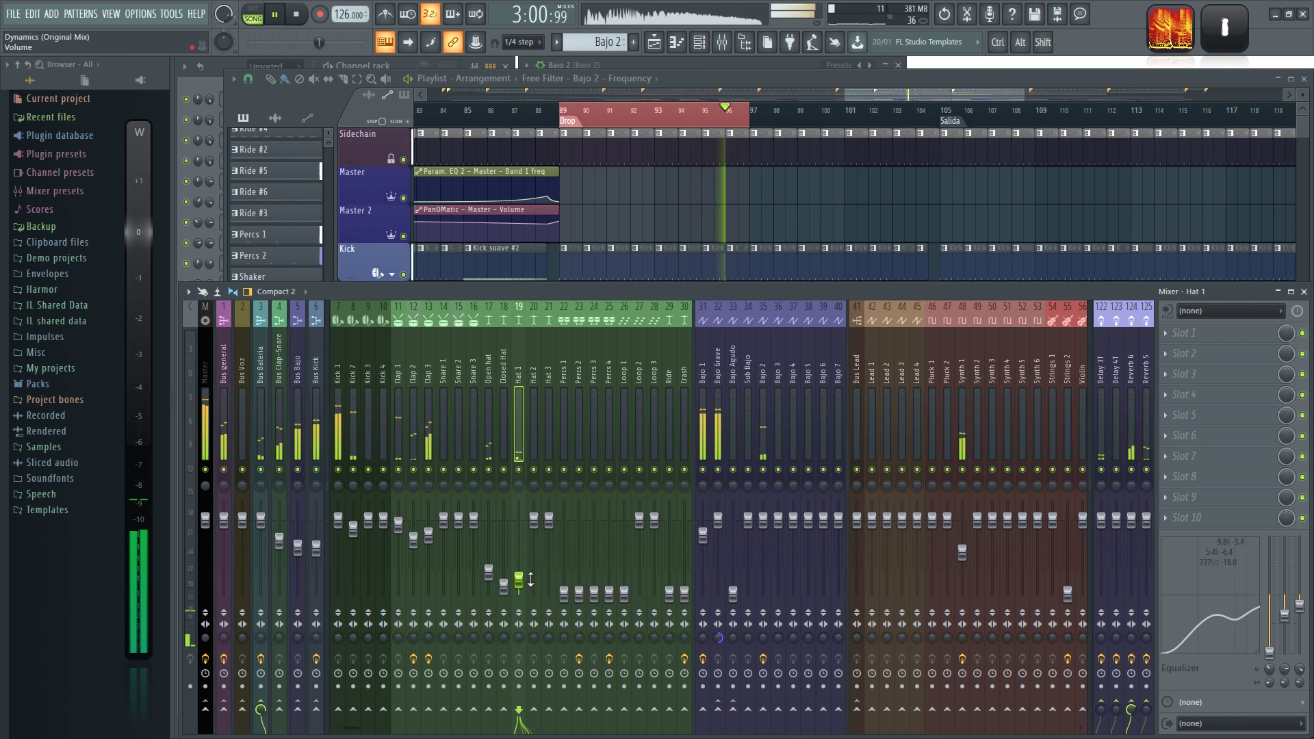
Step: Raise Hat 1 to slightly under -17.2 dB, comparing with Open hat muted, and set the Open hat fader to about -17.7 dB
left_click(490, 470)
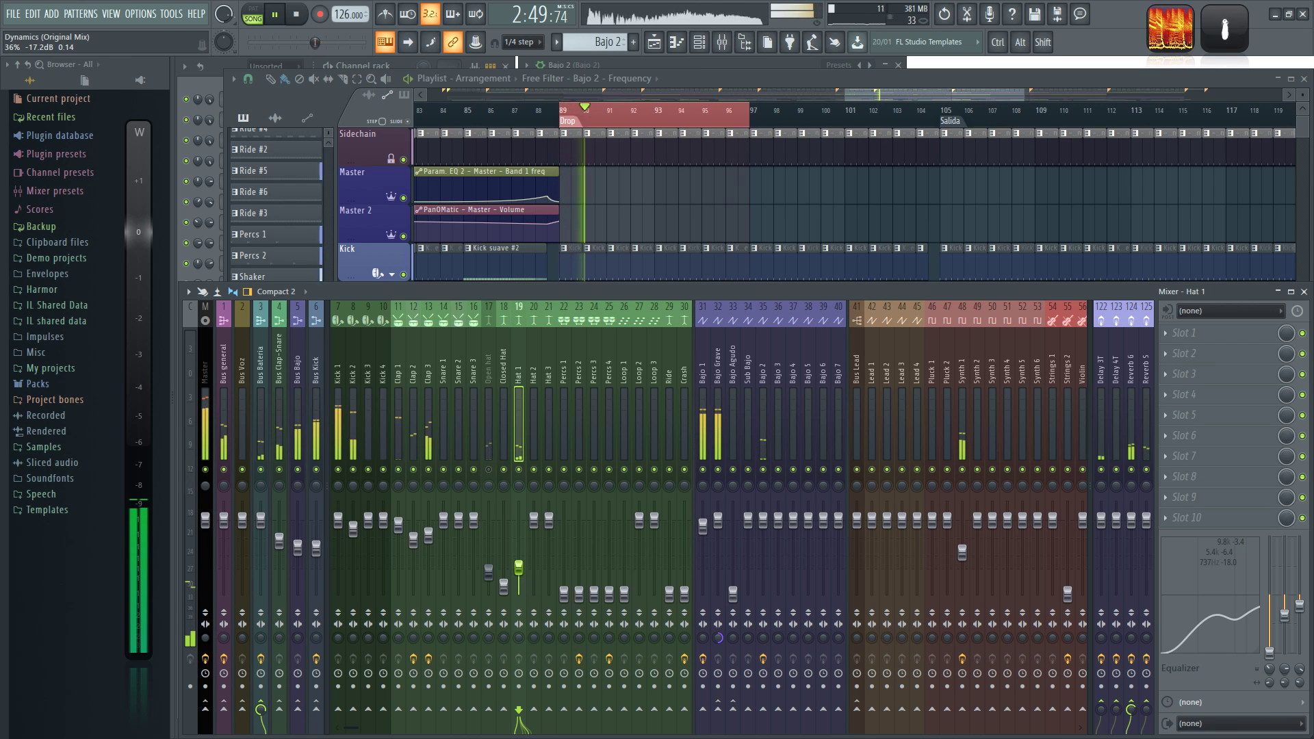
left_click(490, 470)
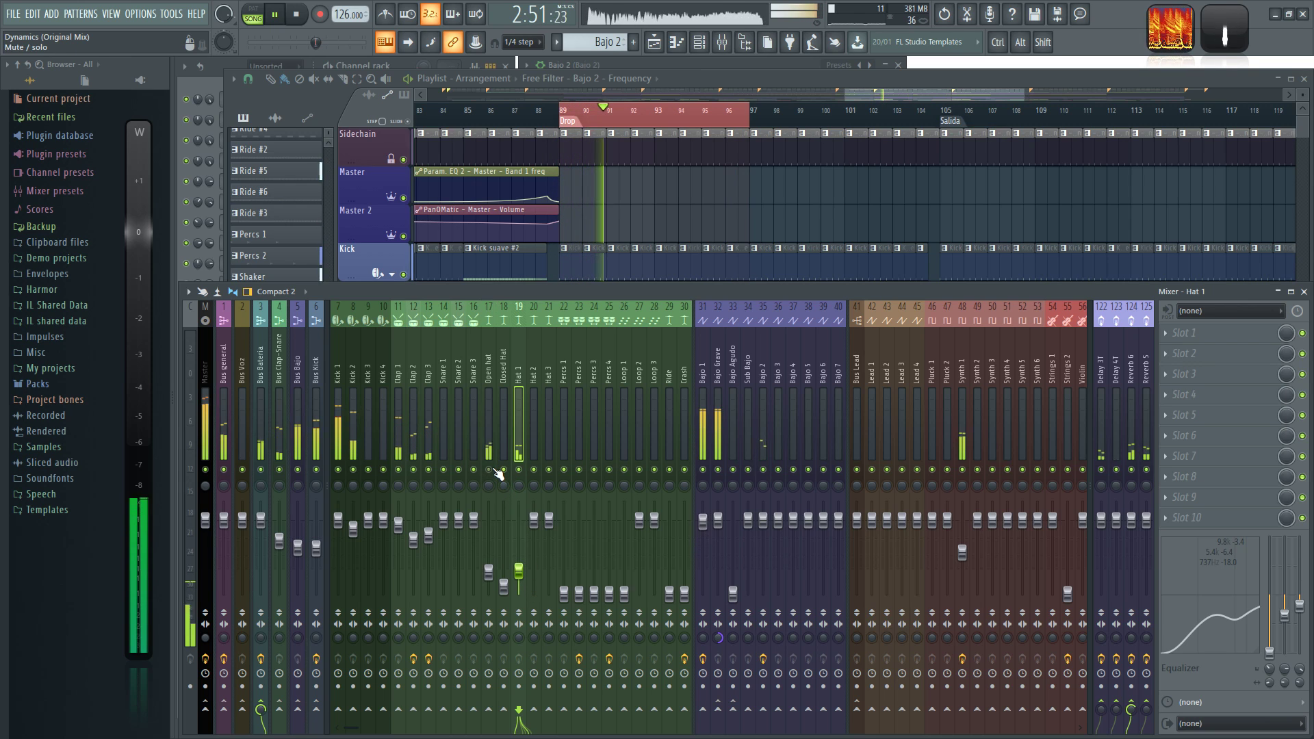
left_click(488, 571)
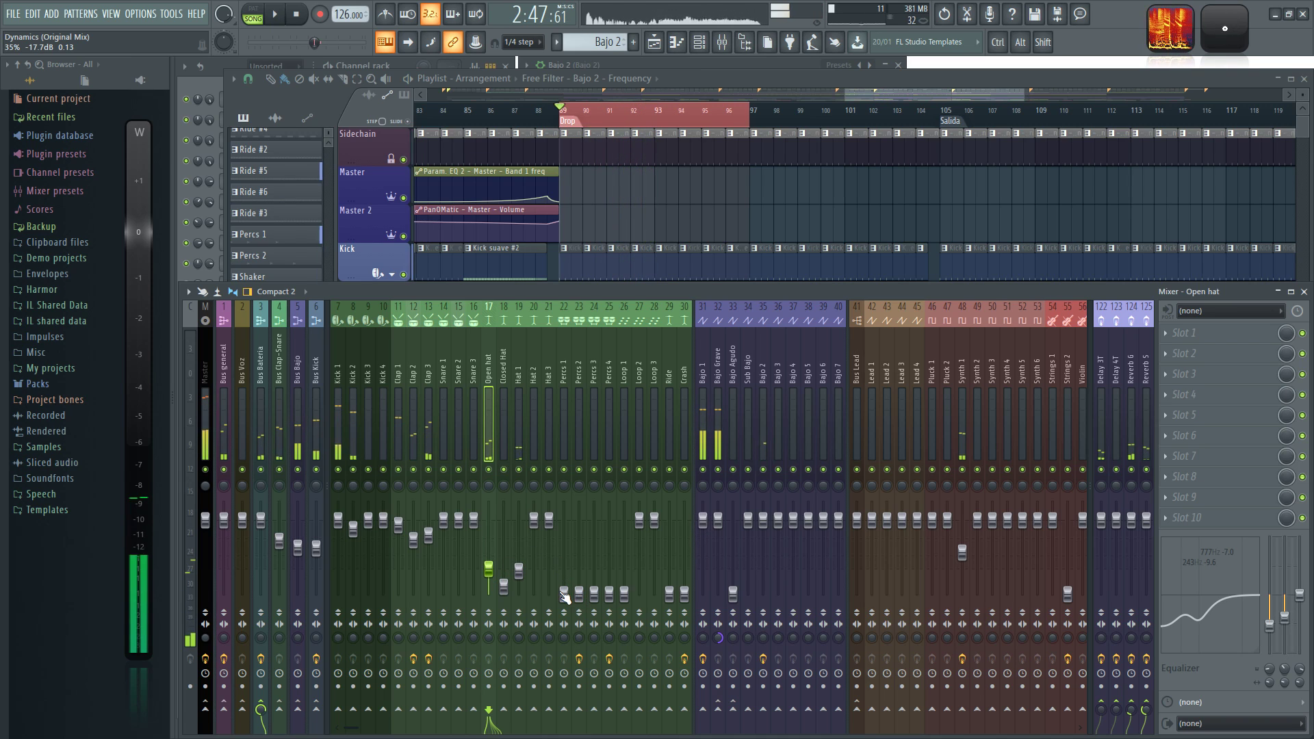
Step: Raise the Ride fader to about -13.7 dB, comparing the Drop with Ride muted, and lift the Open hat fader slightly
left_click_drag(670, 594, 669, 553)
key("space")
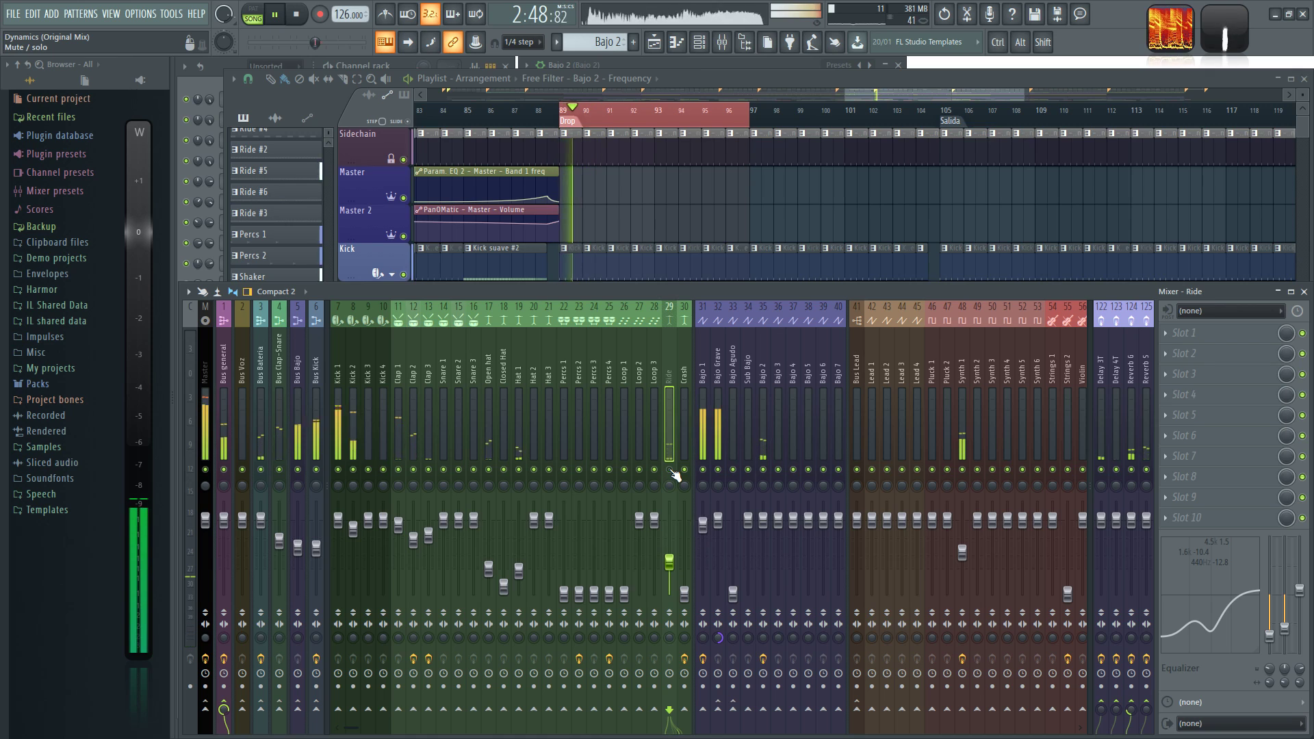
left_click(491, 569)
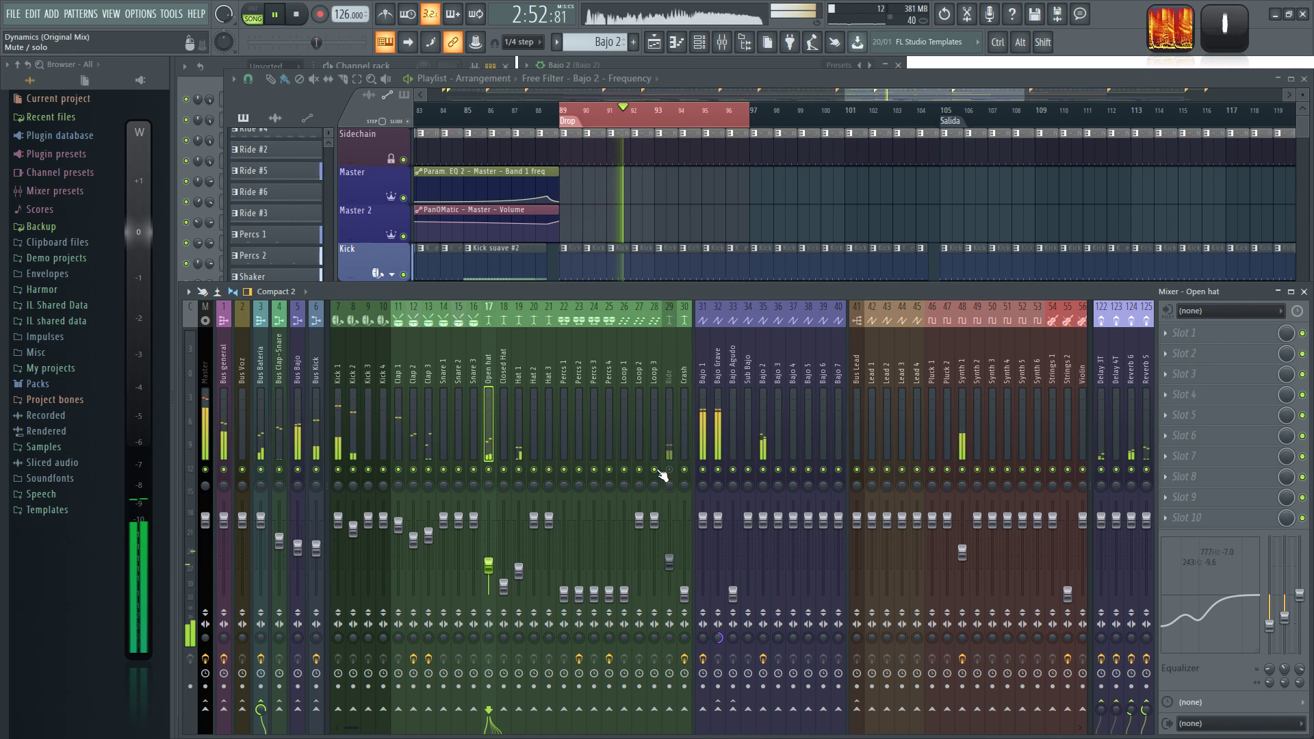
left_click(670, 562)
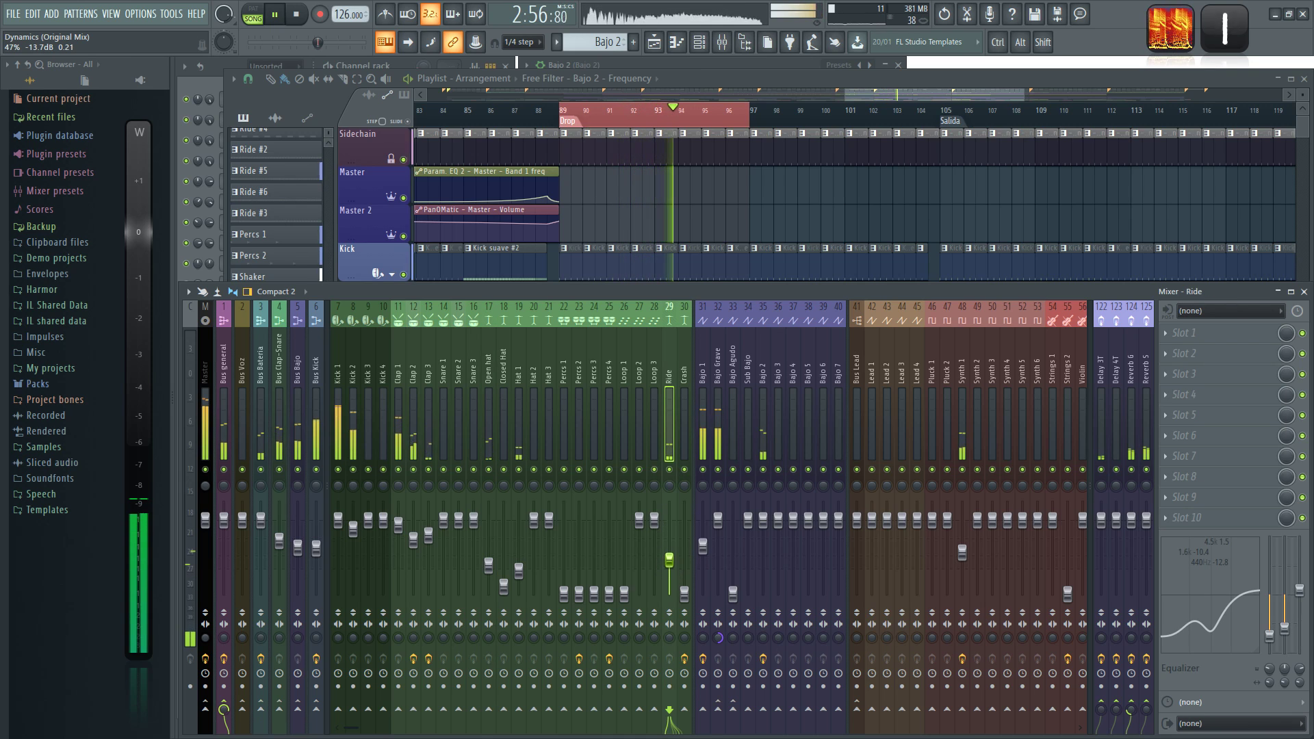
Step: Set the Crash fader to about -24 dB while replaying the start of the Drop several times
key("space")
mouse_move(684, 594)
left_mouse_down()
mouse_move(684, 546)
mouse_move(687, 595)
mouse_move(688, 574)
left_mouse_up()
key("space")
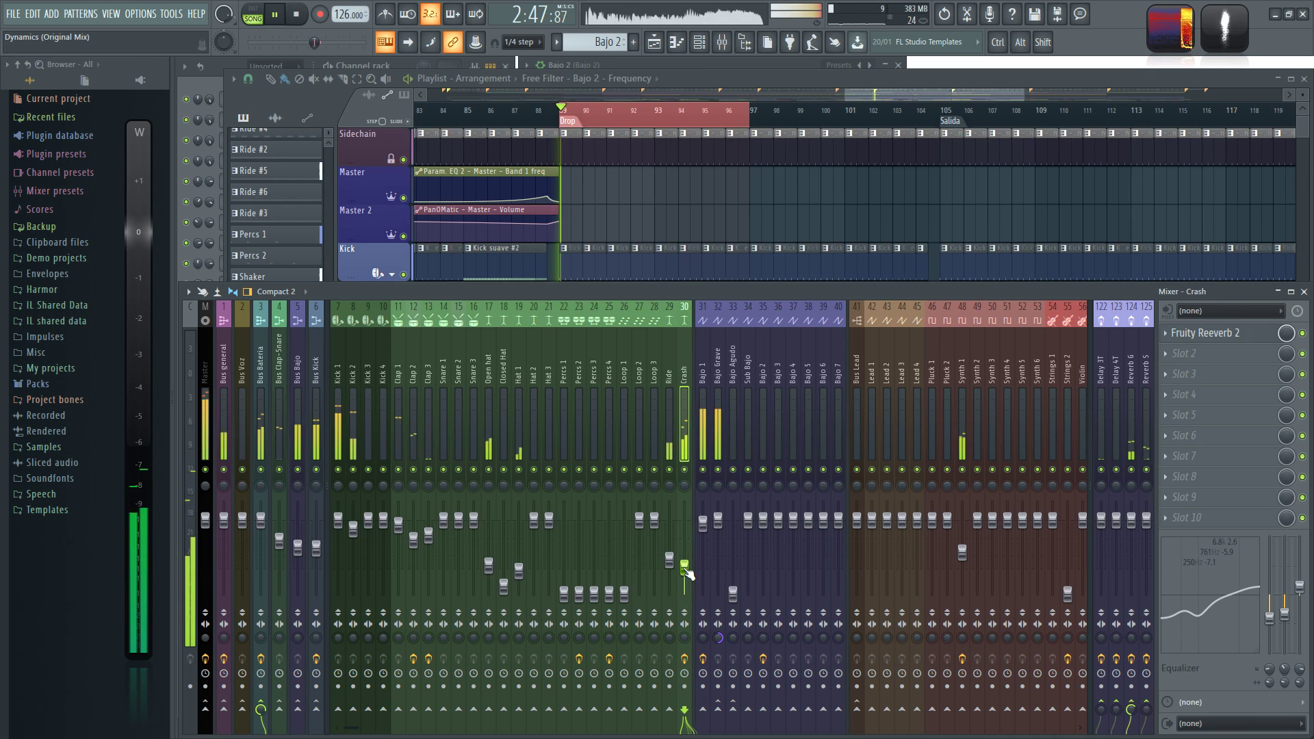
key("space")
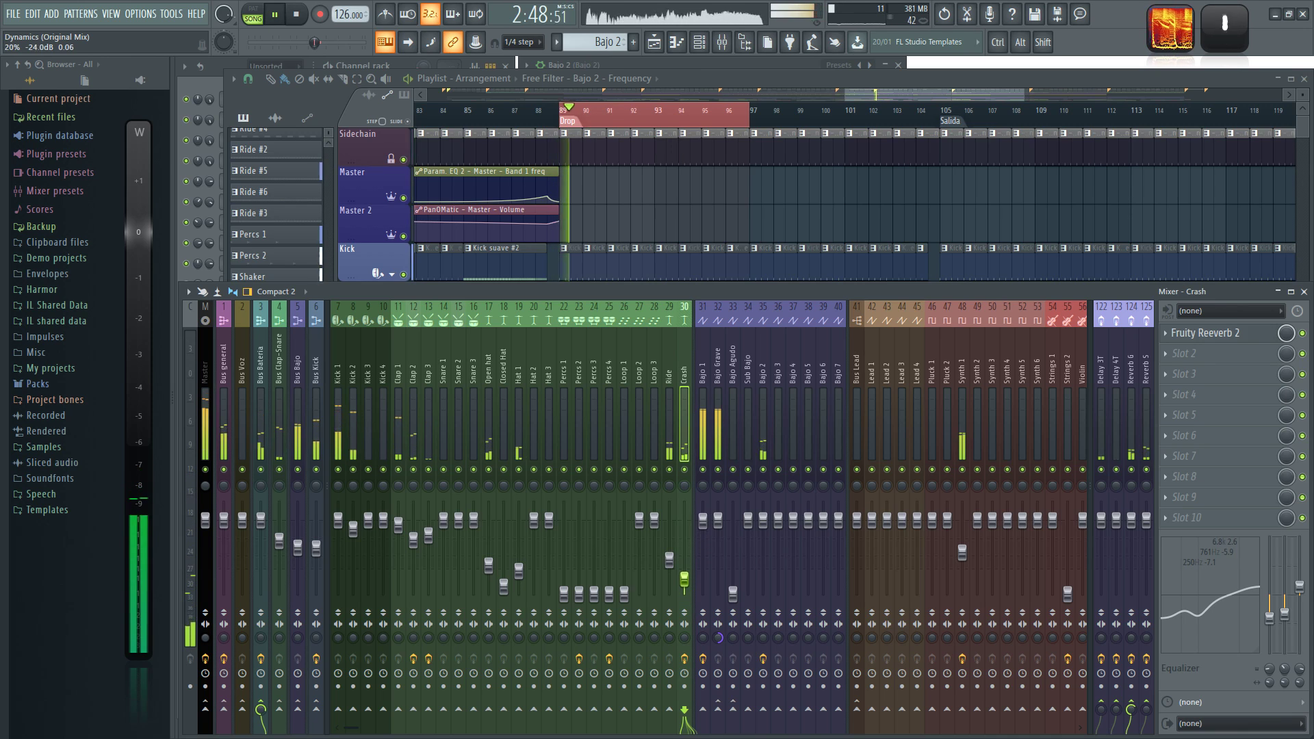
key("space")
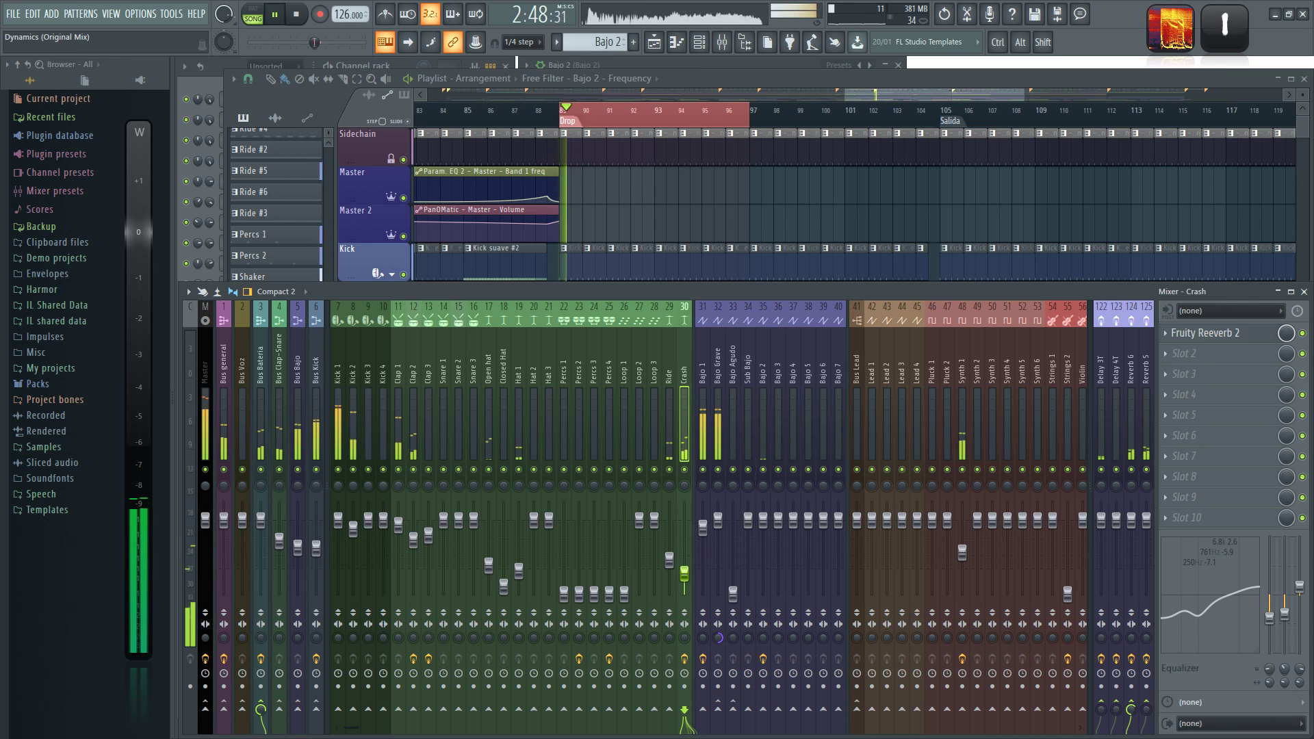
key("space")
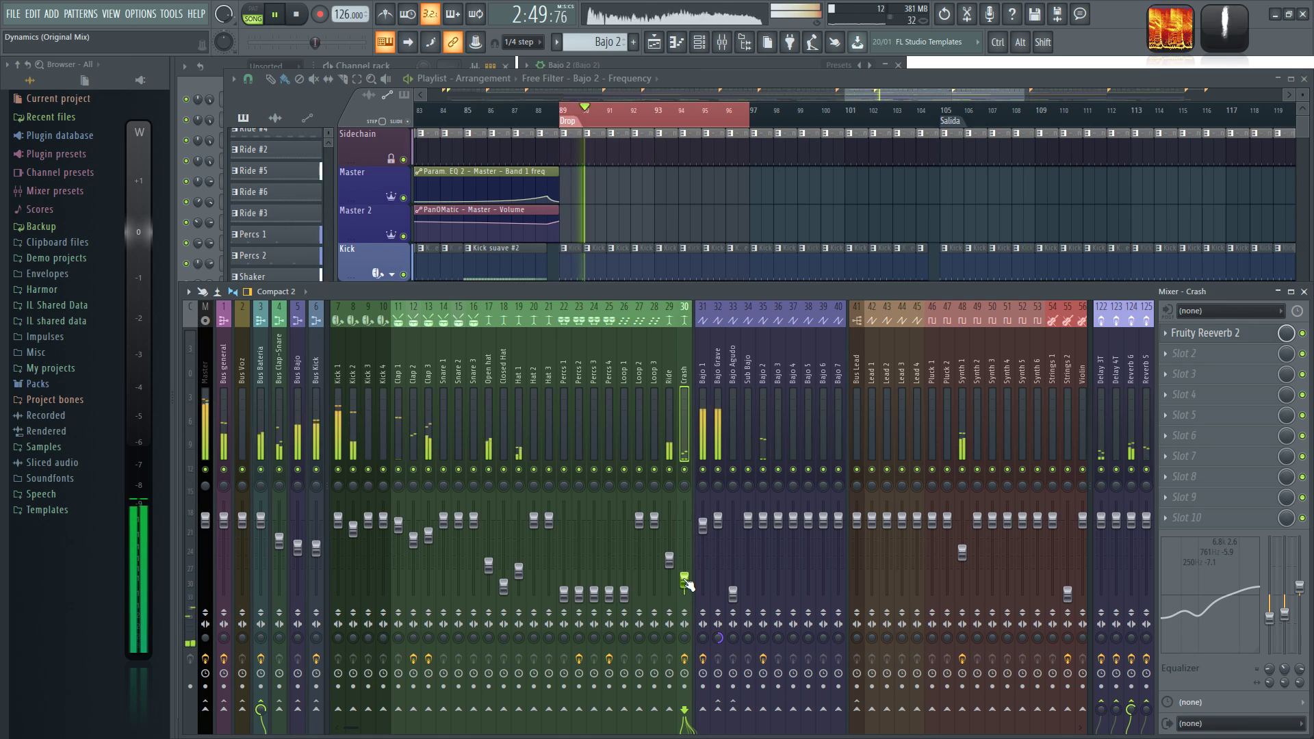
key("space")
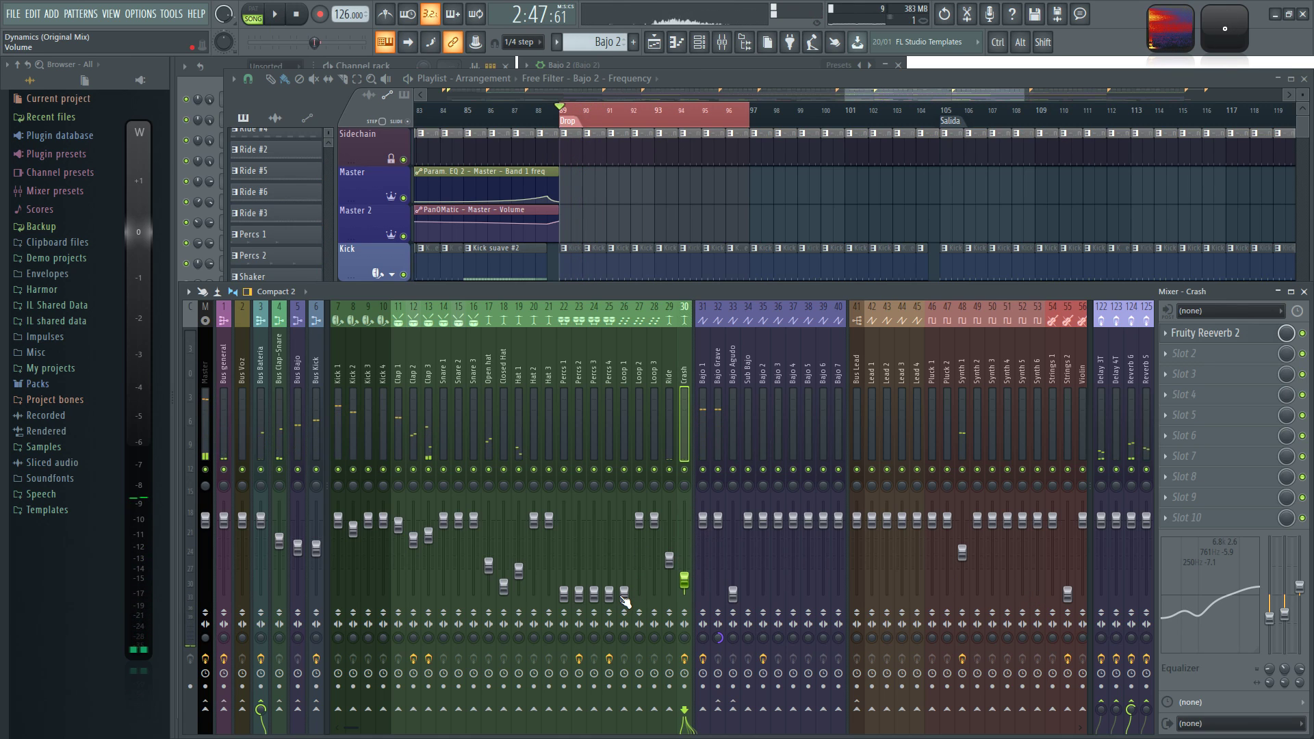
Step: Raise the Loop 1 fader to about -11.8 dB, checking the track soloed and within the full mix
mouse_move(625, 599)
left_mouse_down()
mouse_move(624, 529)
mouse_move(624, 573)
left_mouse_up()
key("space")
right_click(624, 470)
right_click(625, 470)
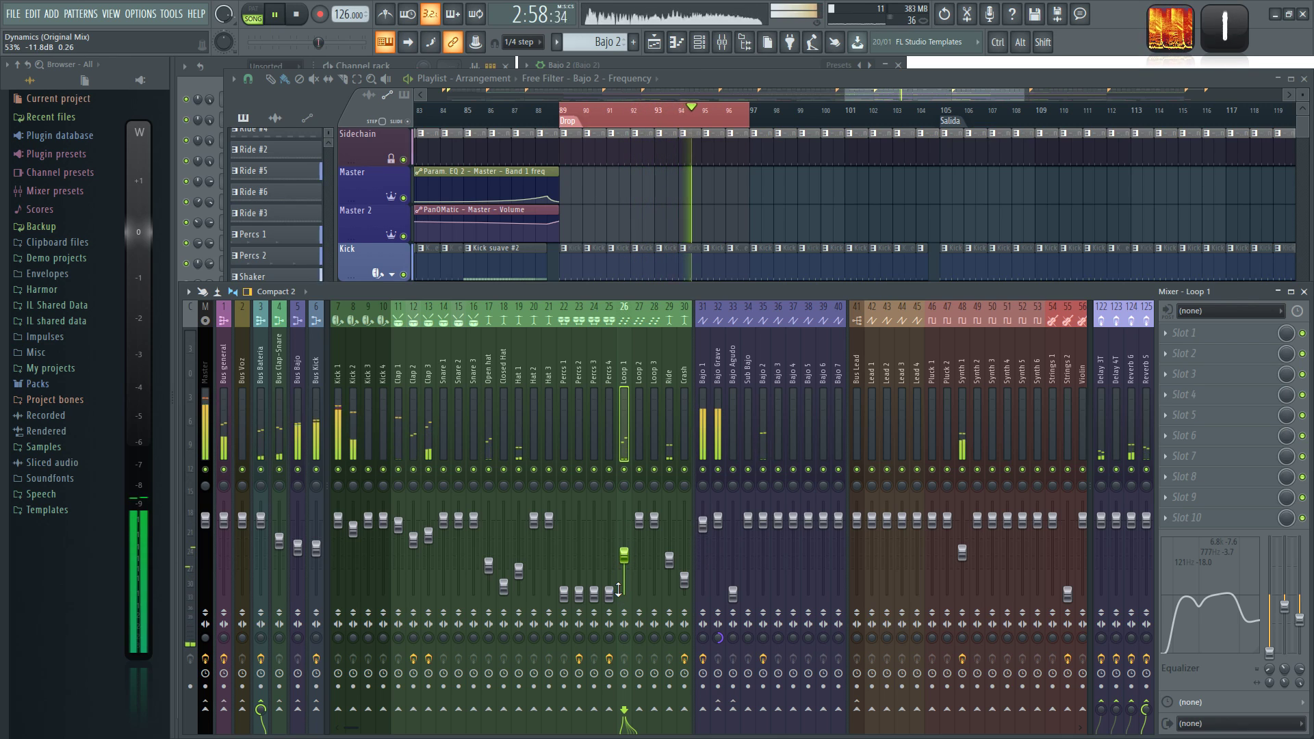
Step: Set Percs 4 to about -16.9 dB with its EQ high shelf at about -10.3 dB, and raise the Percs 3 fader to about -20.9 dB
left_click_drag(609, 593, 609, 557)
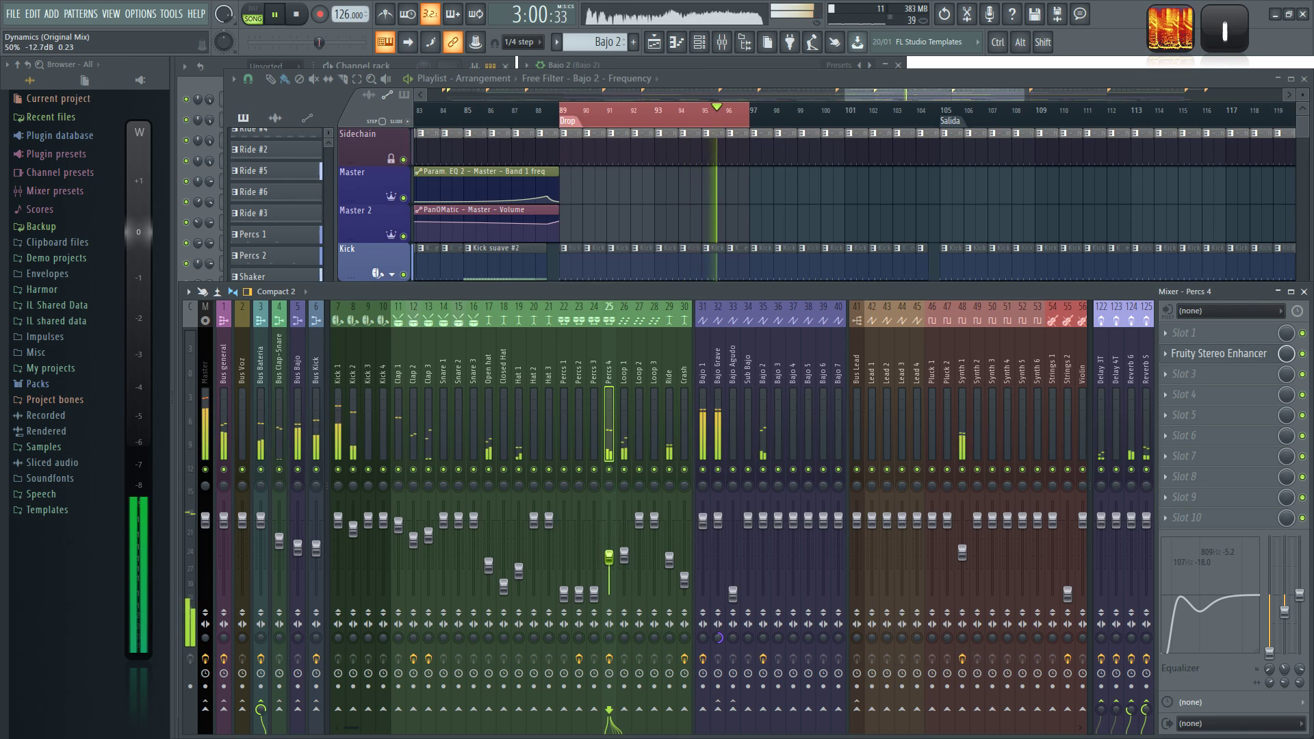
left_click(609, 470, "ctrl")
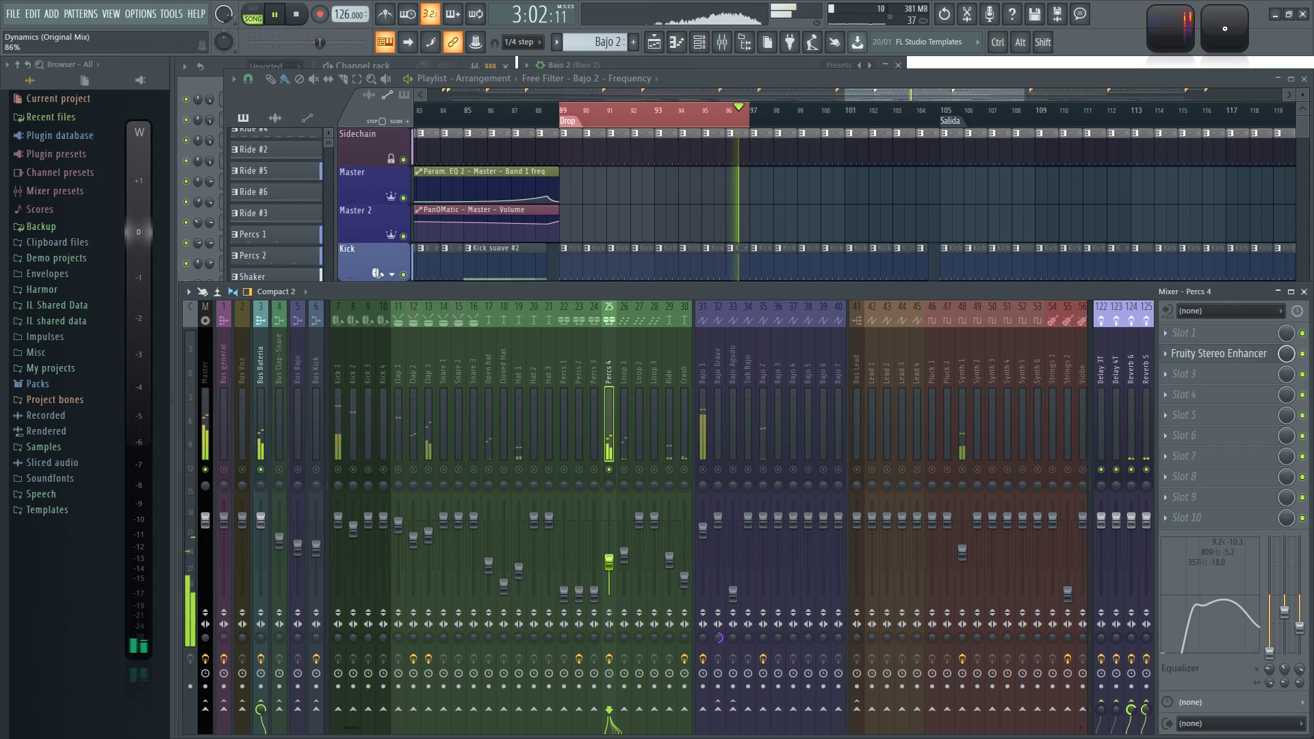
right_click(609, 469)
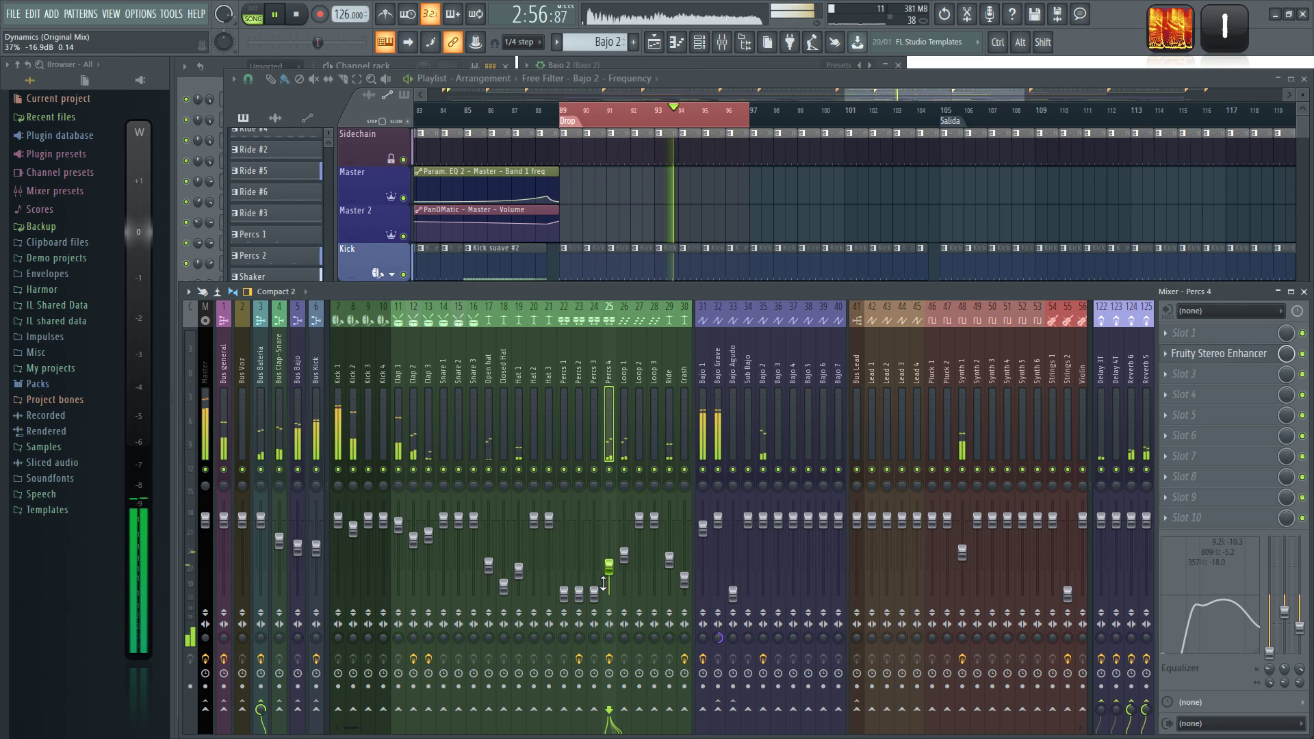
mouse_move(594, 591)
left_mouse_down()
mouse_move(594, 561)
mouse_move(594, 573)
left_mouse_up()
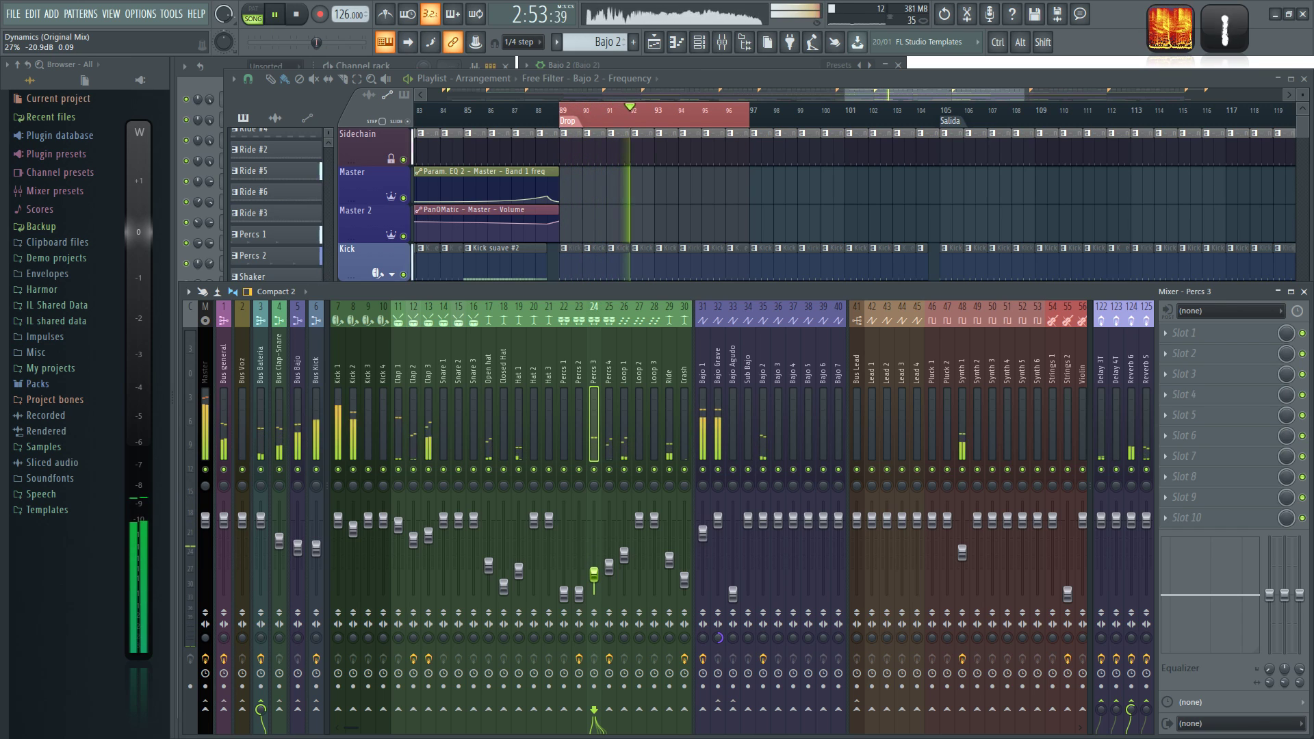
Step: Audition the Percs 2 pattern on its own and open its FPC Wind Chimes channel in the piano roll
left_click(655, 220)
scroll(587, 229, "up", 2)
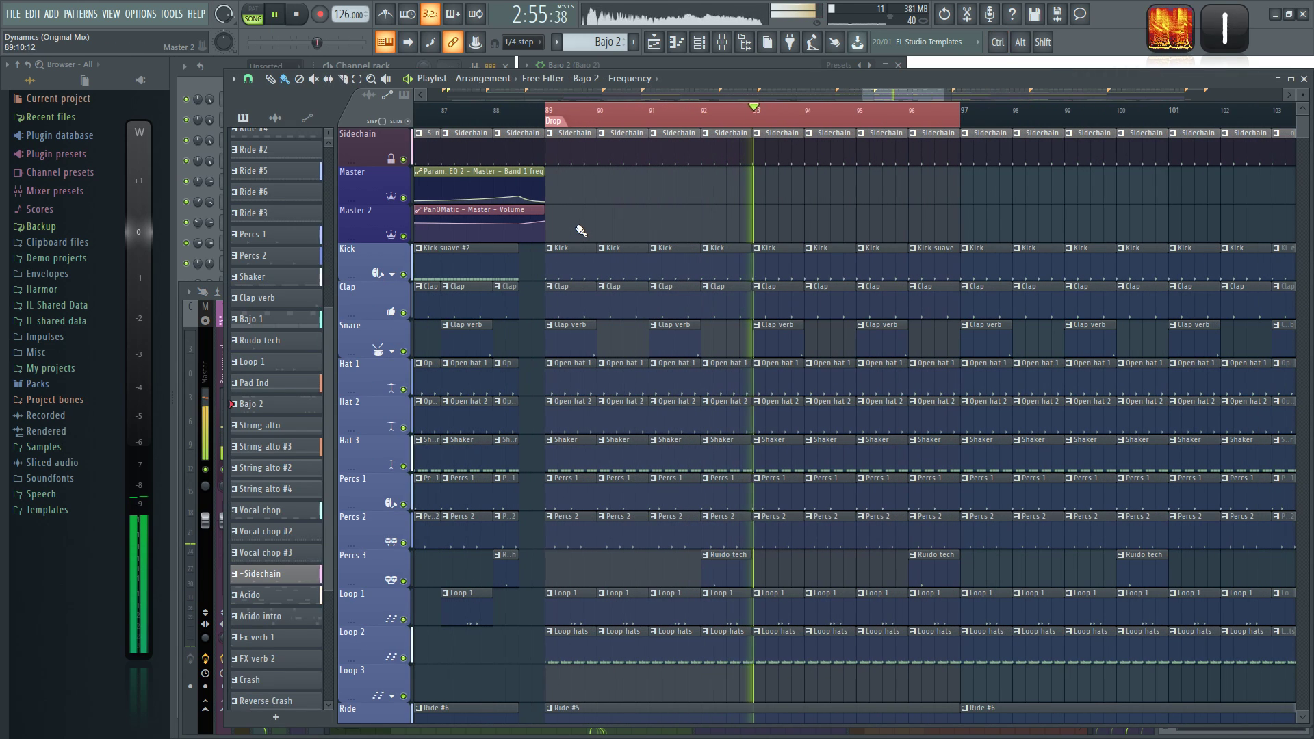
key("space")
left_click(565, 544)
left_click(411, 64)
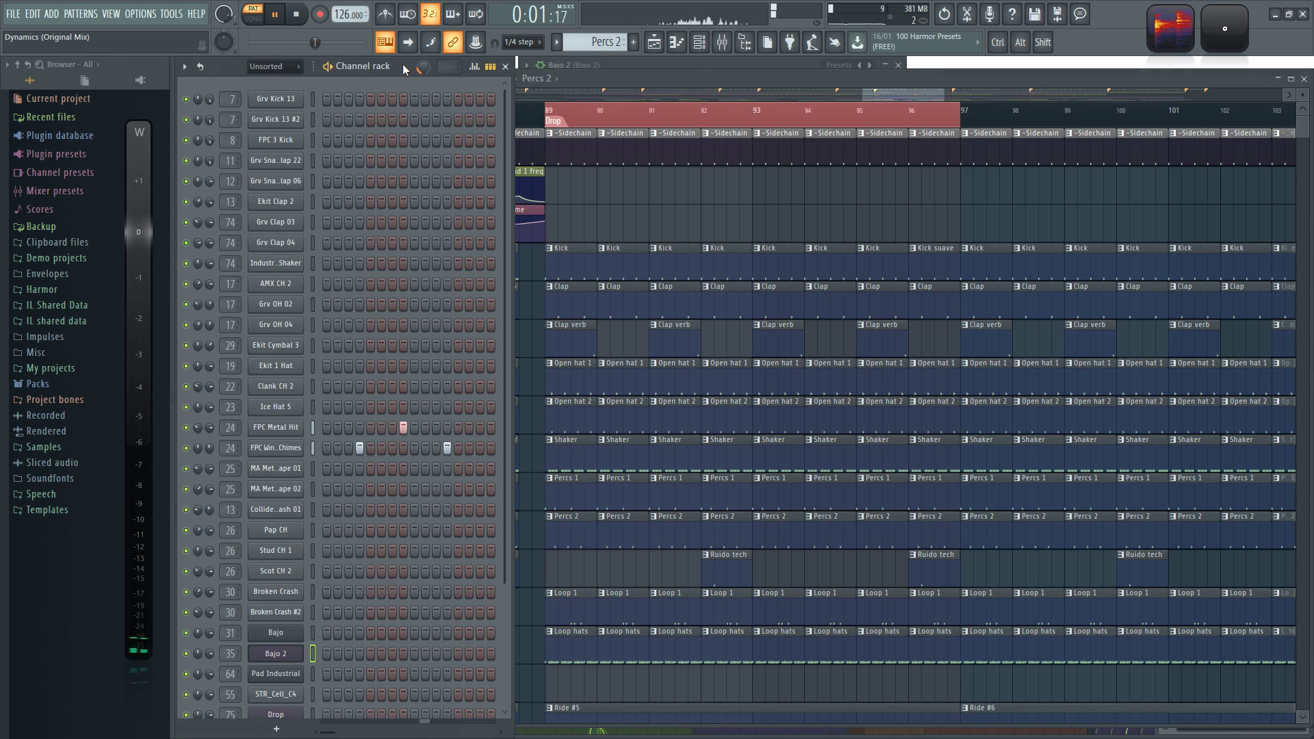
key("space")
right_click(263, 449)
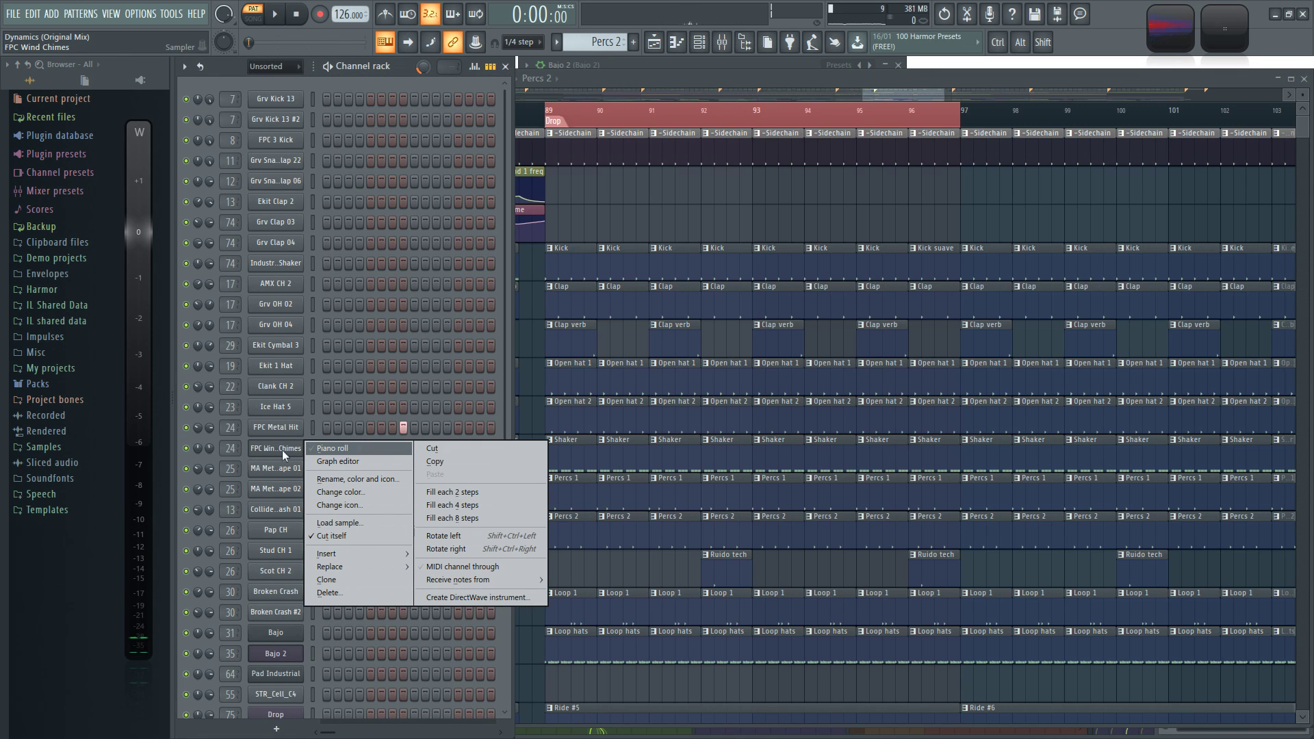
left_click(332, 449)
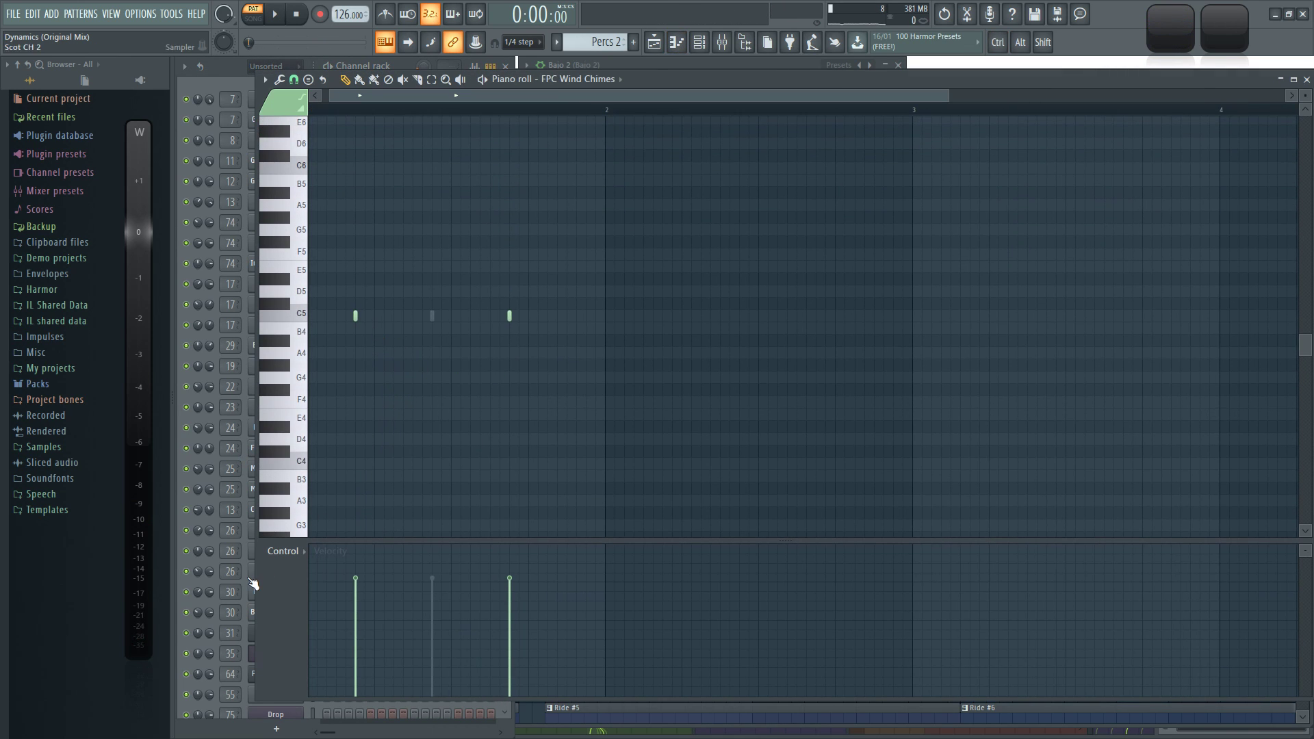
Step: Pan the first FPC Wind Chimes note right and the second left, audition the pattern and close the piano roll
left_click(281, 580)
left_click(320, 600)
left_click_drag(684, 421, 345, 284)
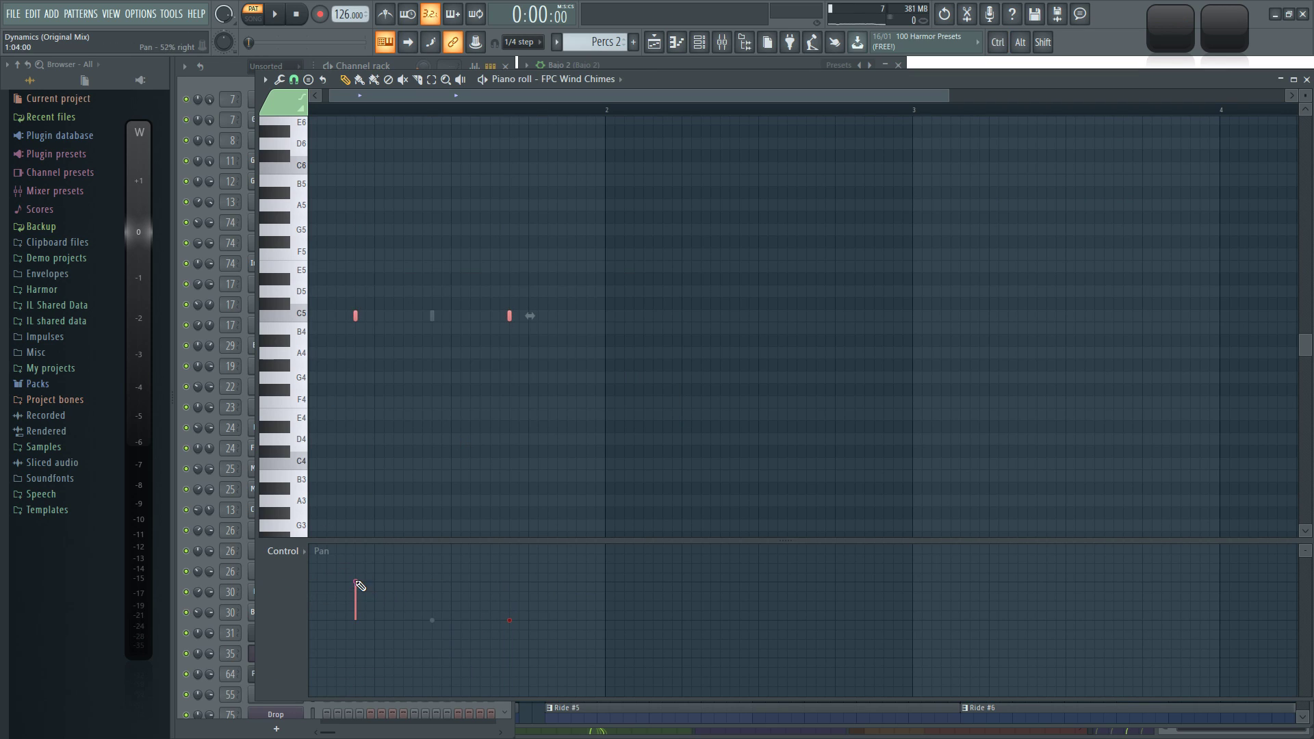
key("space")
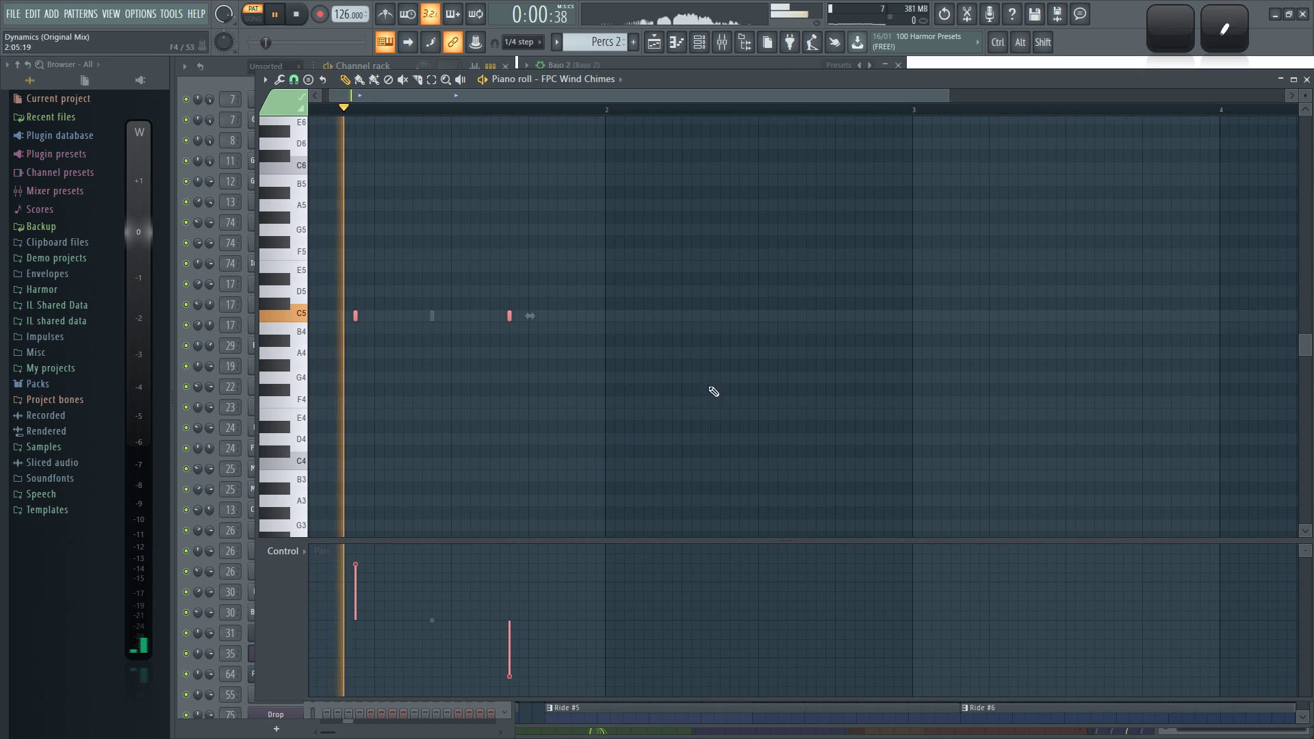
left_click(1306, 80)
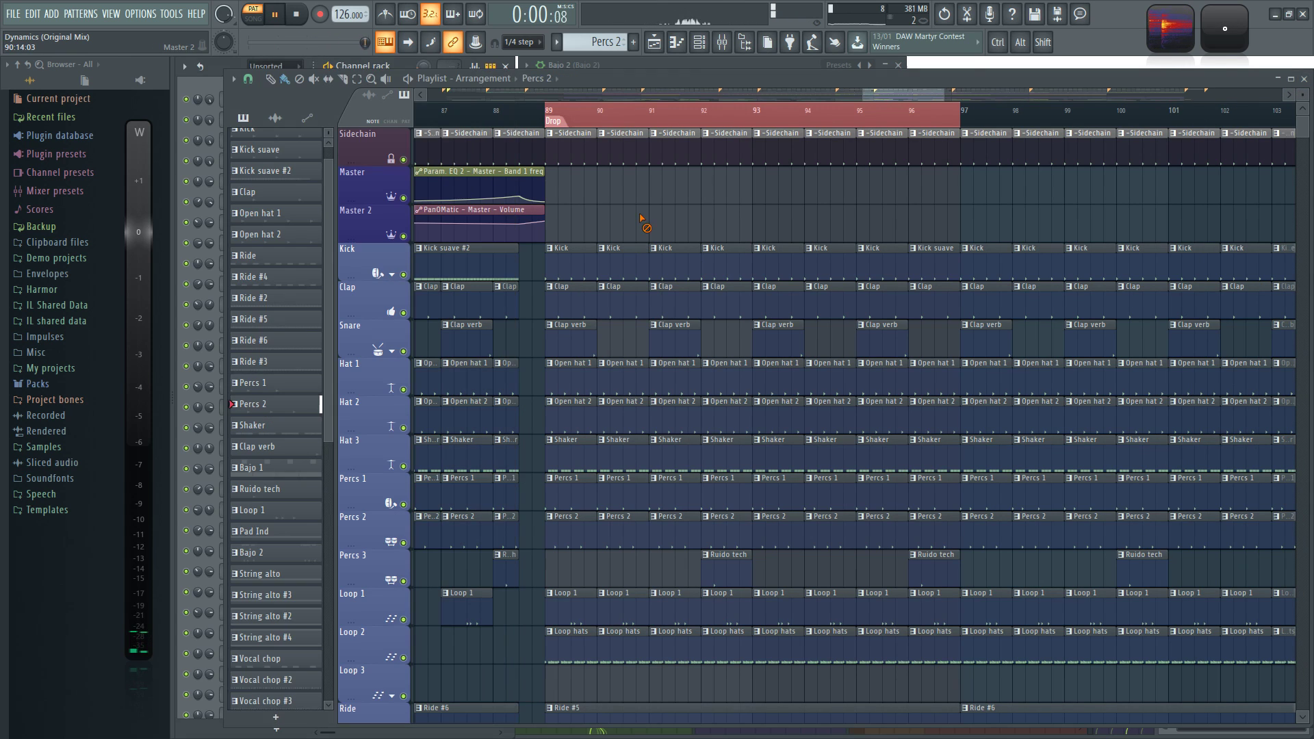
Step: Raise the Percs 2 fader to about -9.4 dB, checking the track soloed and within the full mix over the Drop
left_click(559, 120)
key("F9")
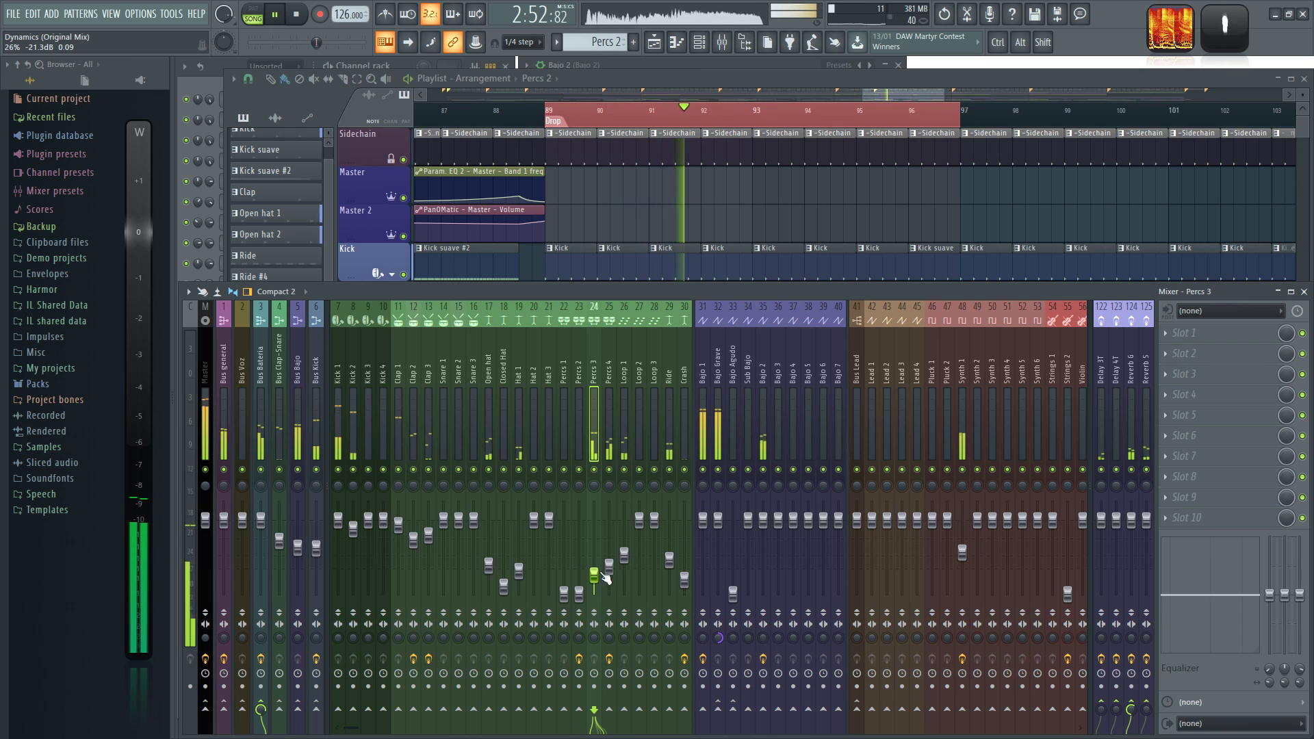
left_click_drag(579, 593, 579, 546)
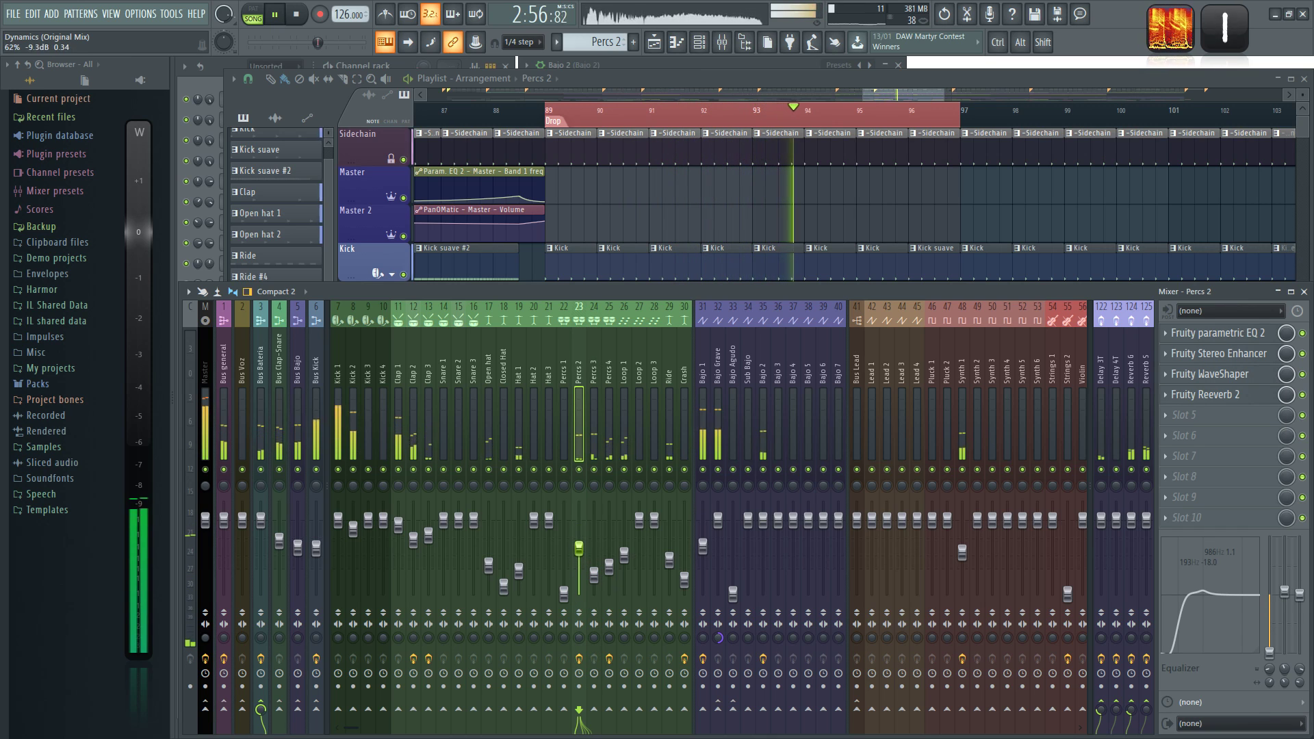
key("space")
left_click(580, 470, "ctrl")
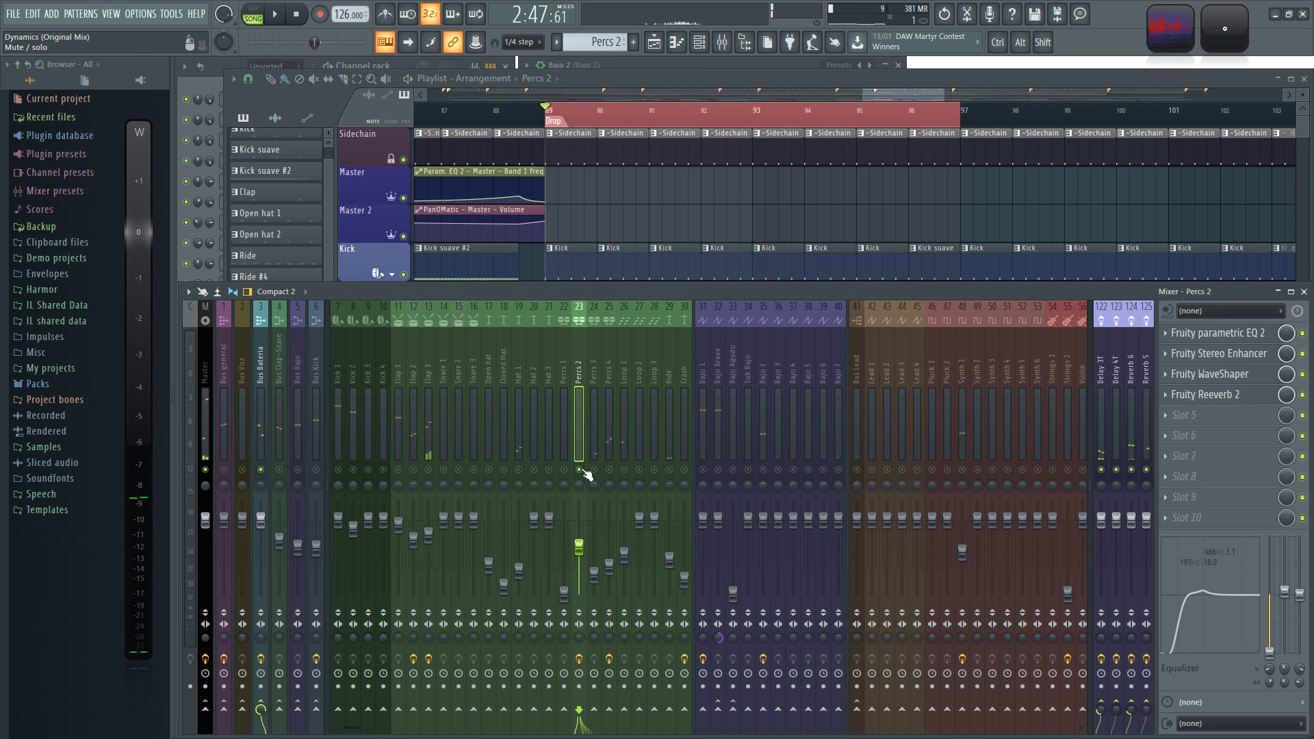
key("space")
left_click(580, 471, "ctrl")
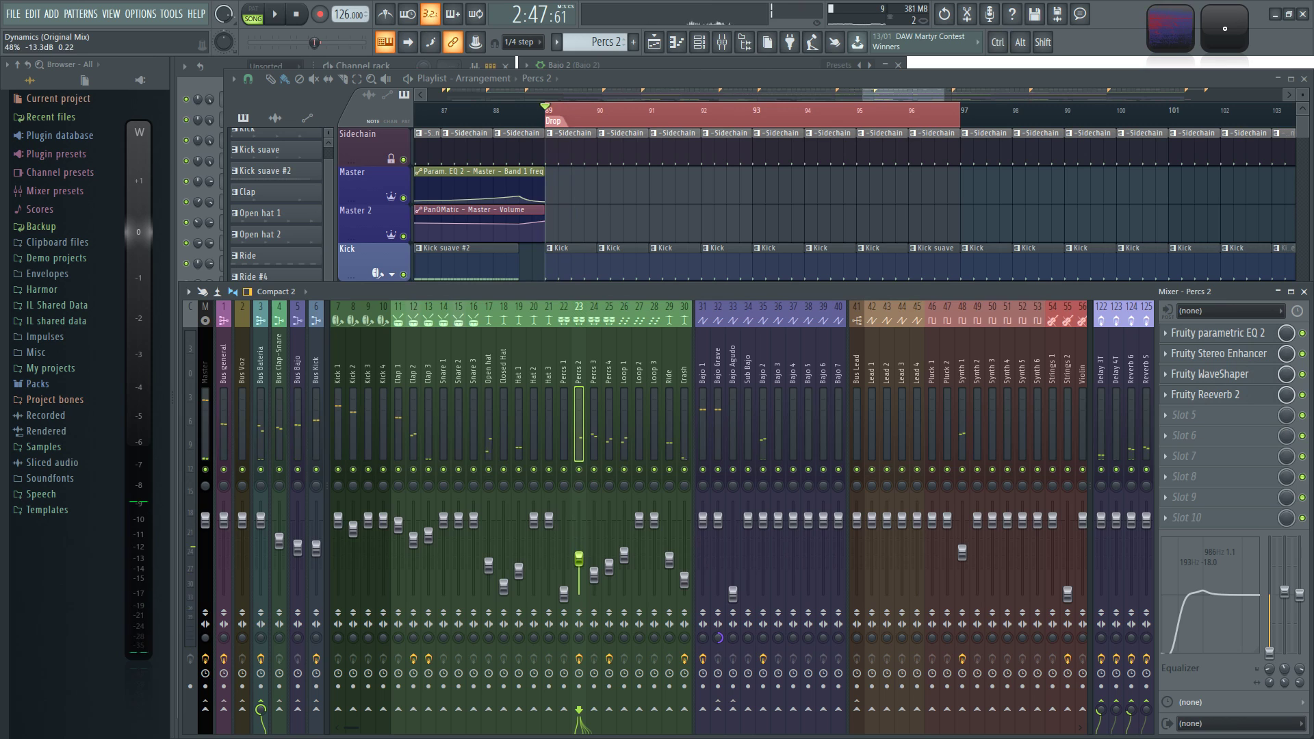
key("space")
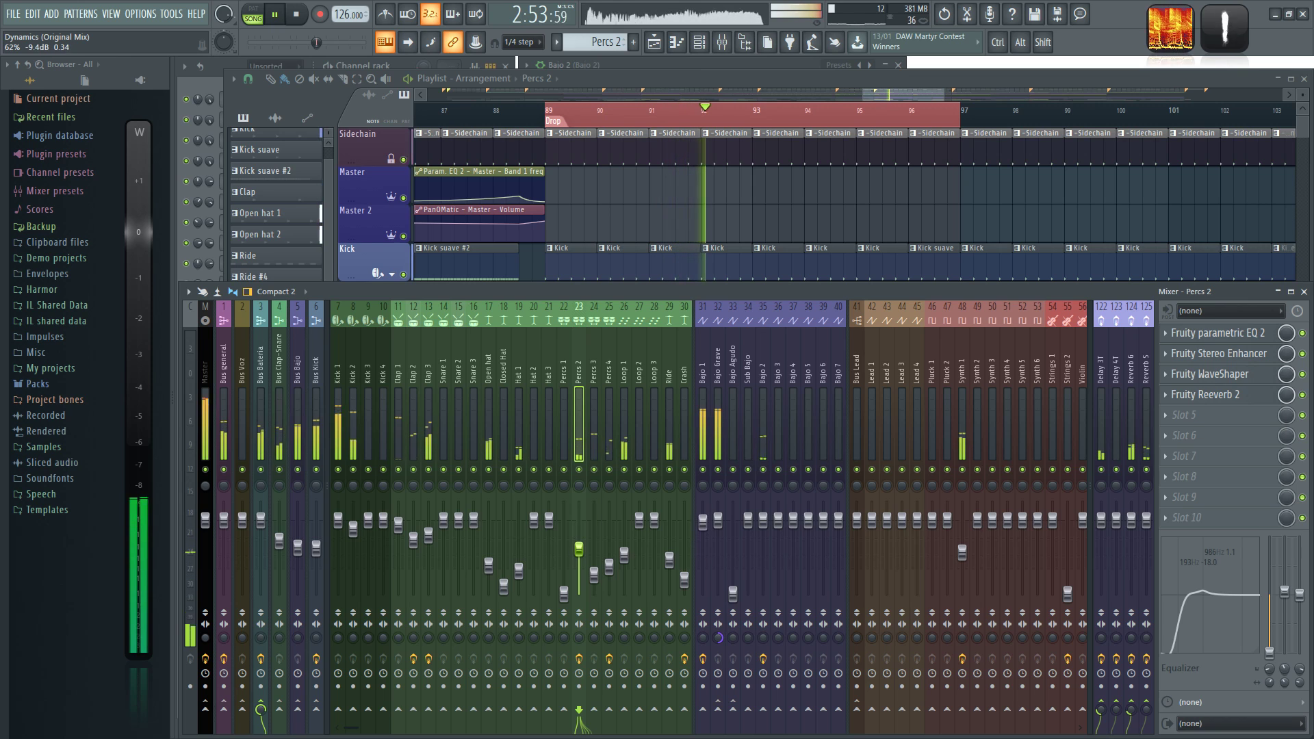
left_click(579, 470, "ctrl")
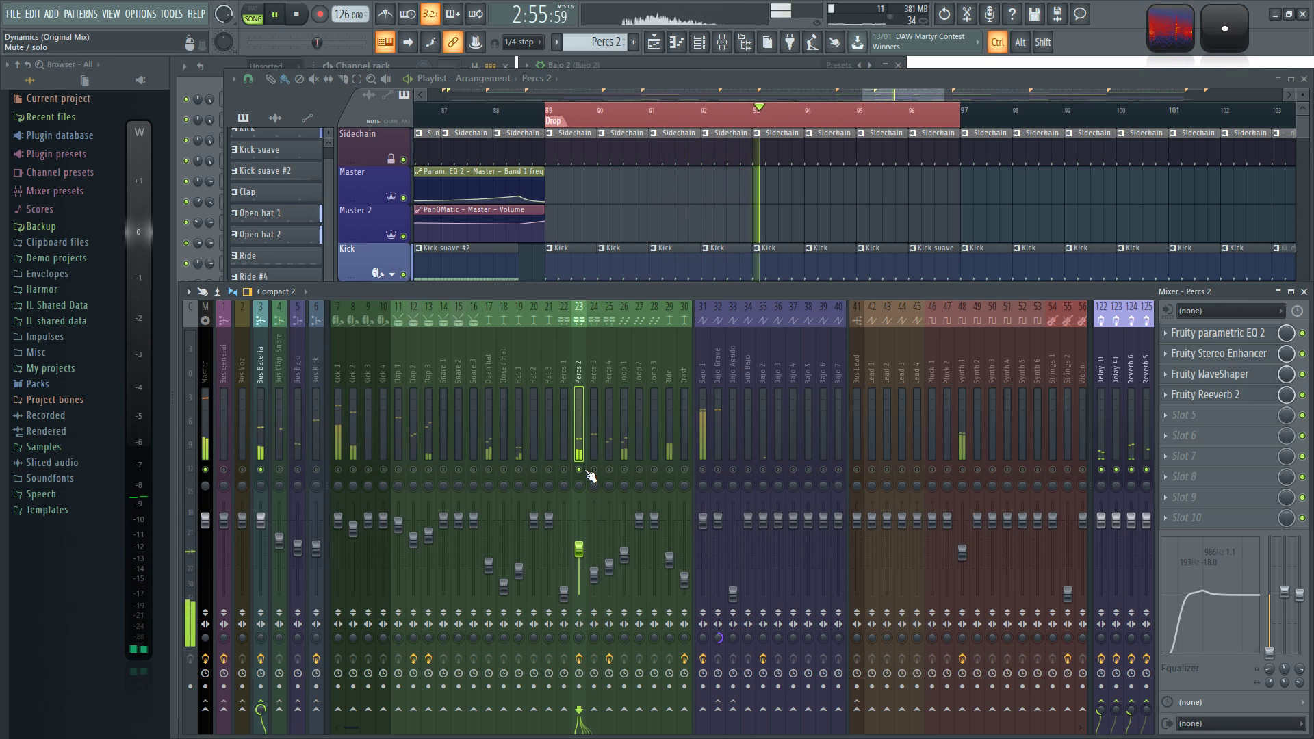
left_click(579, 469, "ctrl")
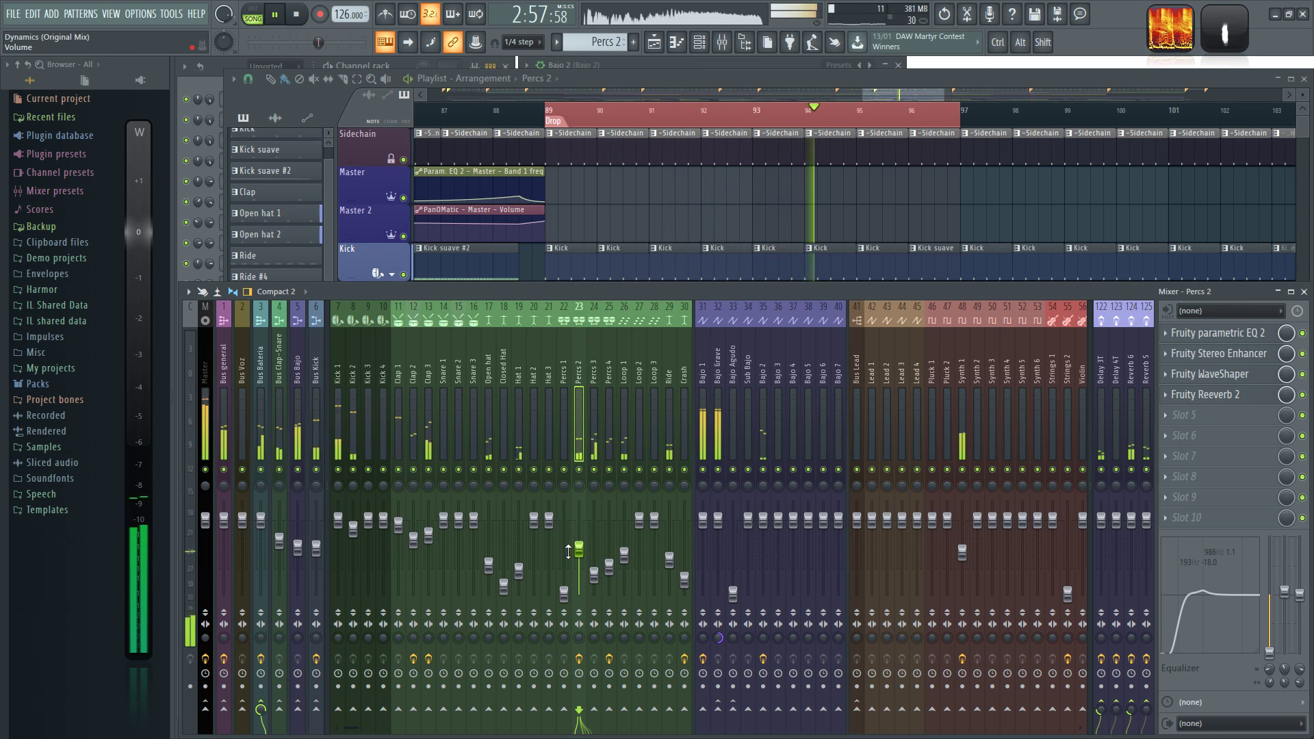
Step: Raise the Percs 1 fader to about -9.4 dB, comparing it with Percs 2 soloed together and within the full mix
left_click_drag(564, 593, 564, 556)
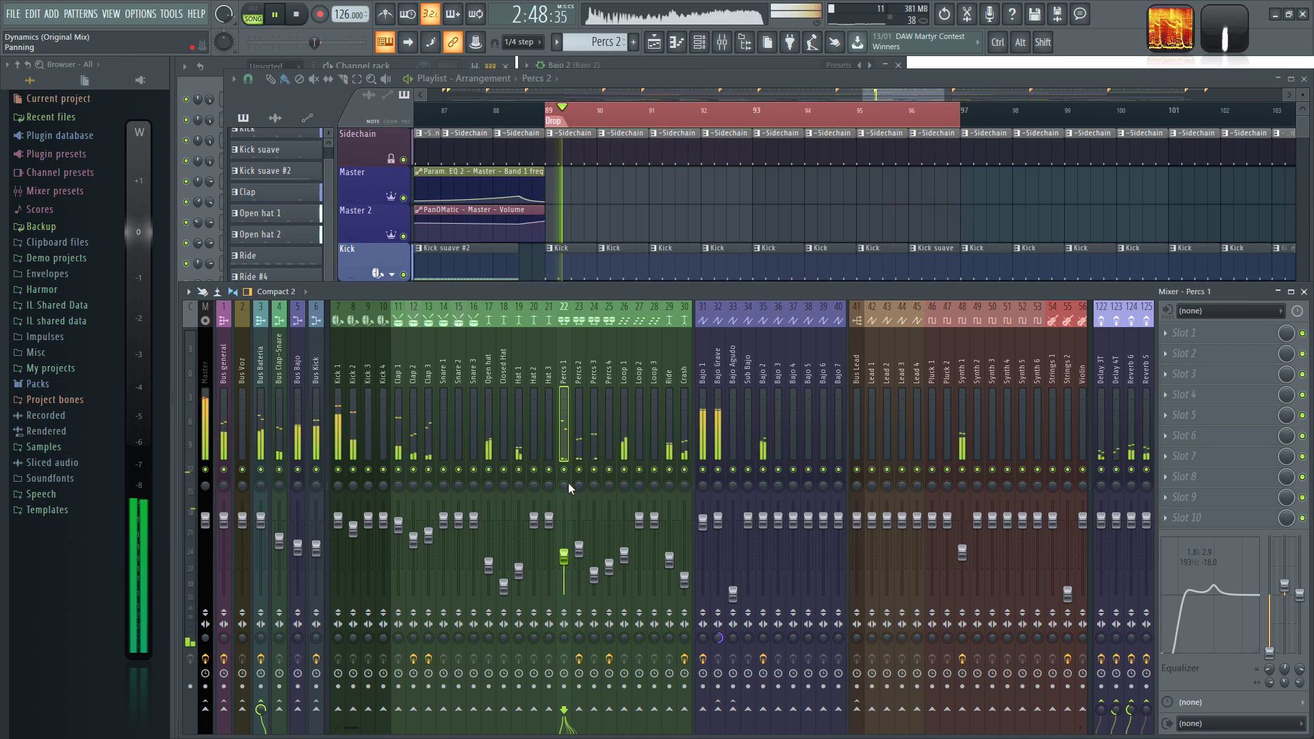
key("space")
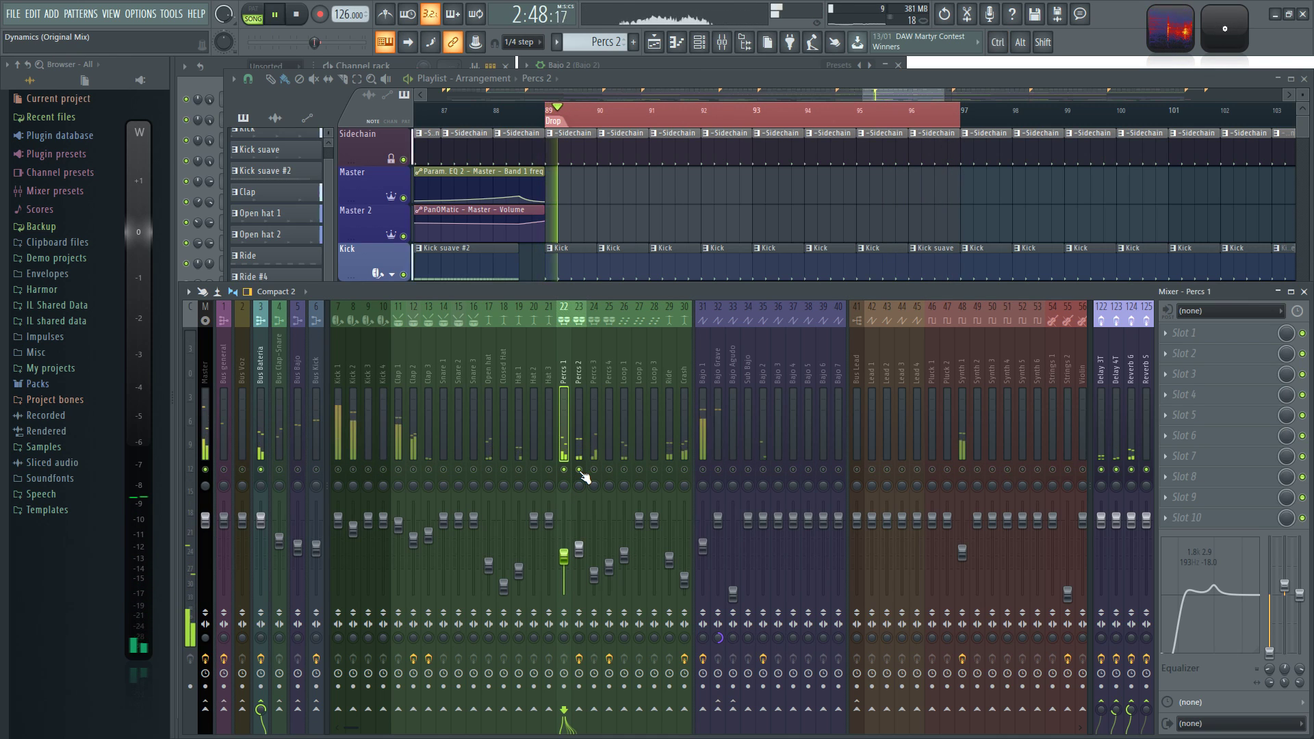
left_click_drag(564, 556, 564, 548)
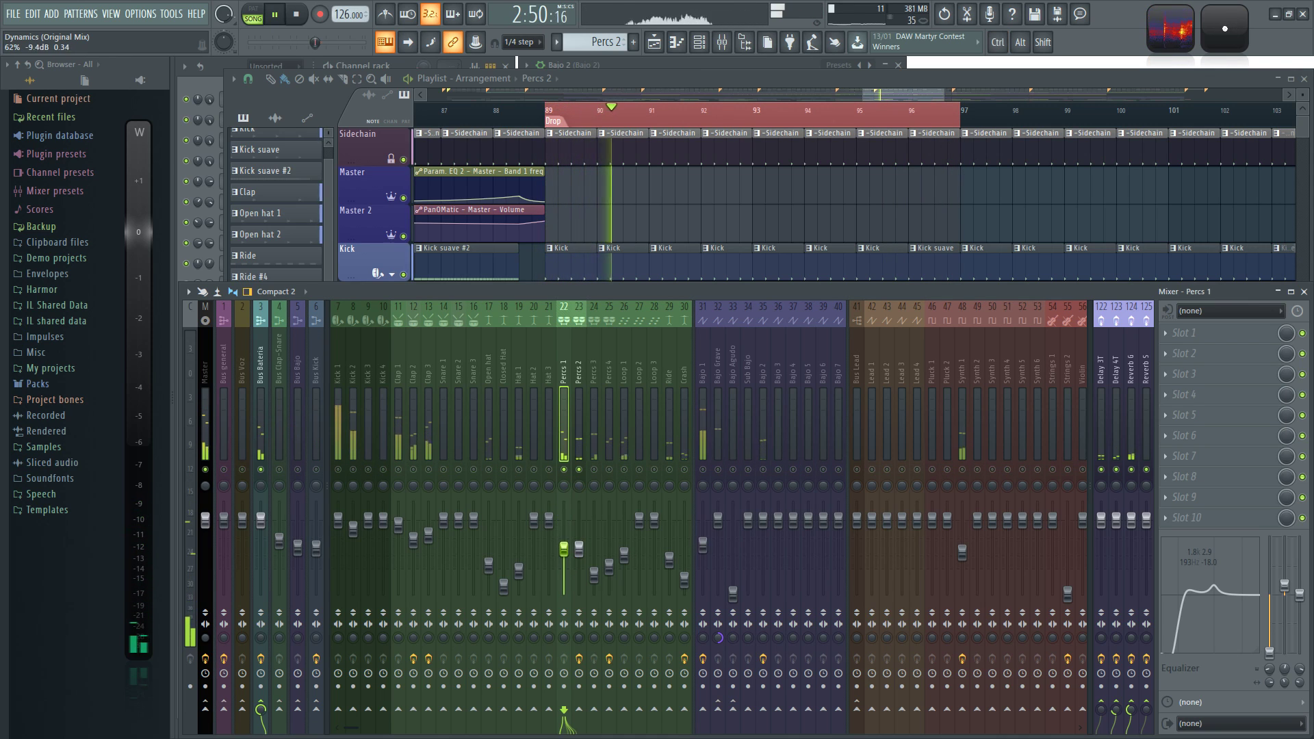
key("space")
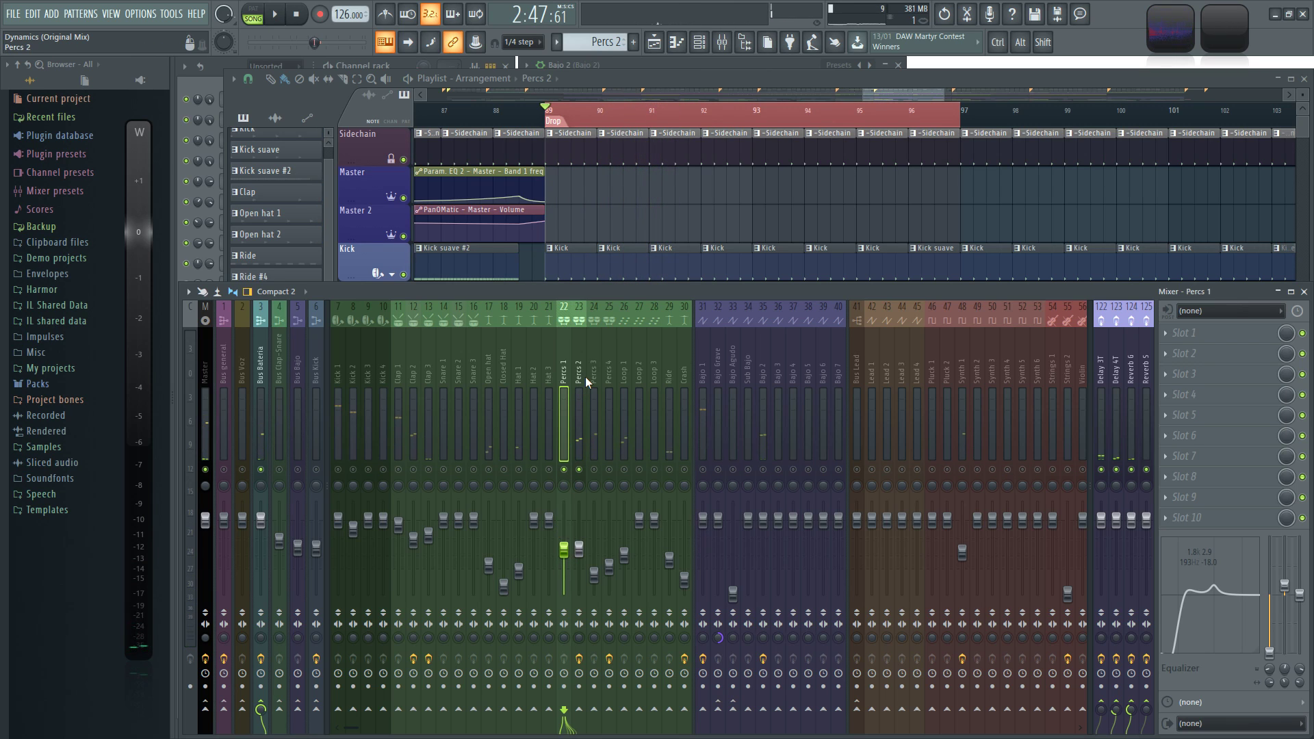
key("space")
right_click(565, 475)
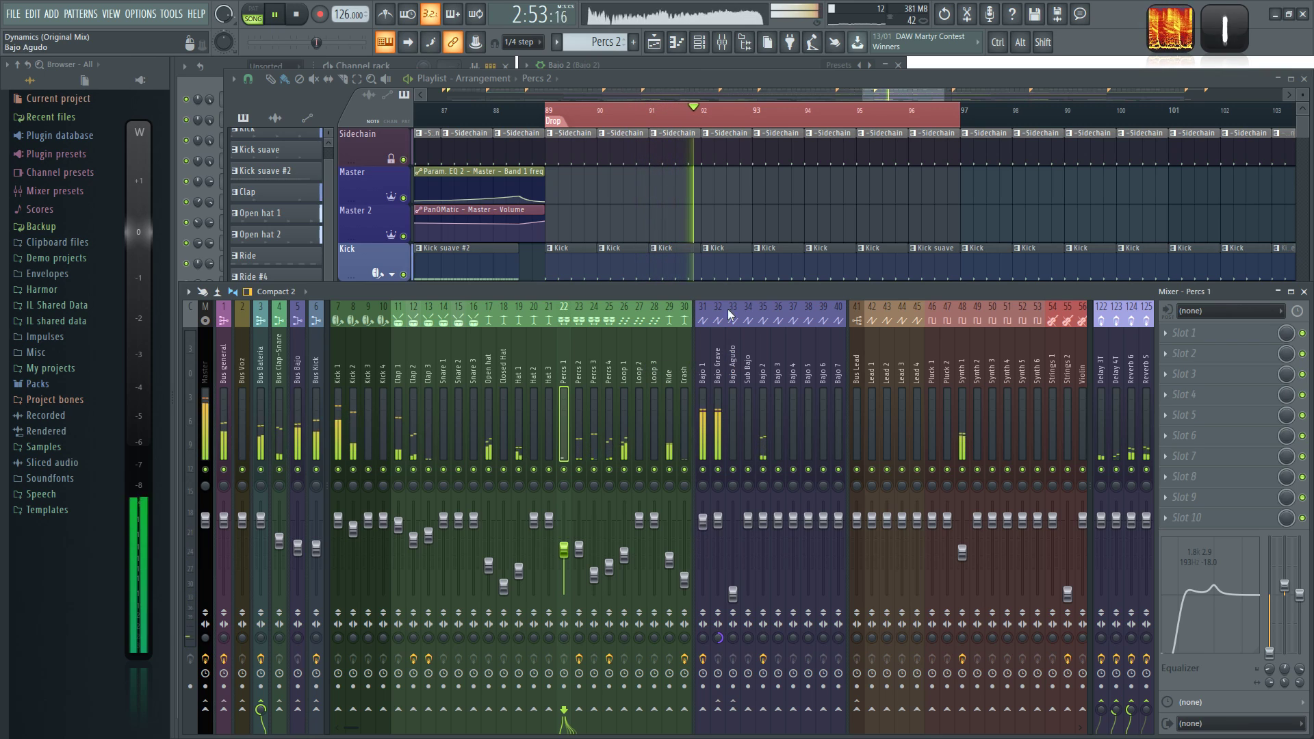
Step: Look over the drum, percussion and loop tracks of the Drop in the playlist while it plays, and return to the mixer
right_click(745, 211)
scroll(856, 211, "down", 2)
scroll(915, 202, "down", 3)
scroll(860, 191, "up", 1)
scroll(860, 190, "up", 1)
scroll(705, 317, "up", 3)
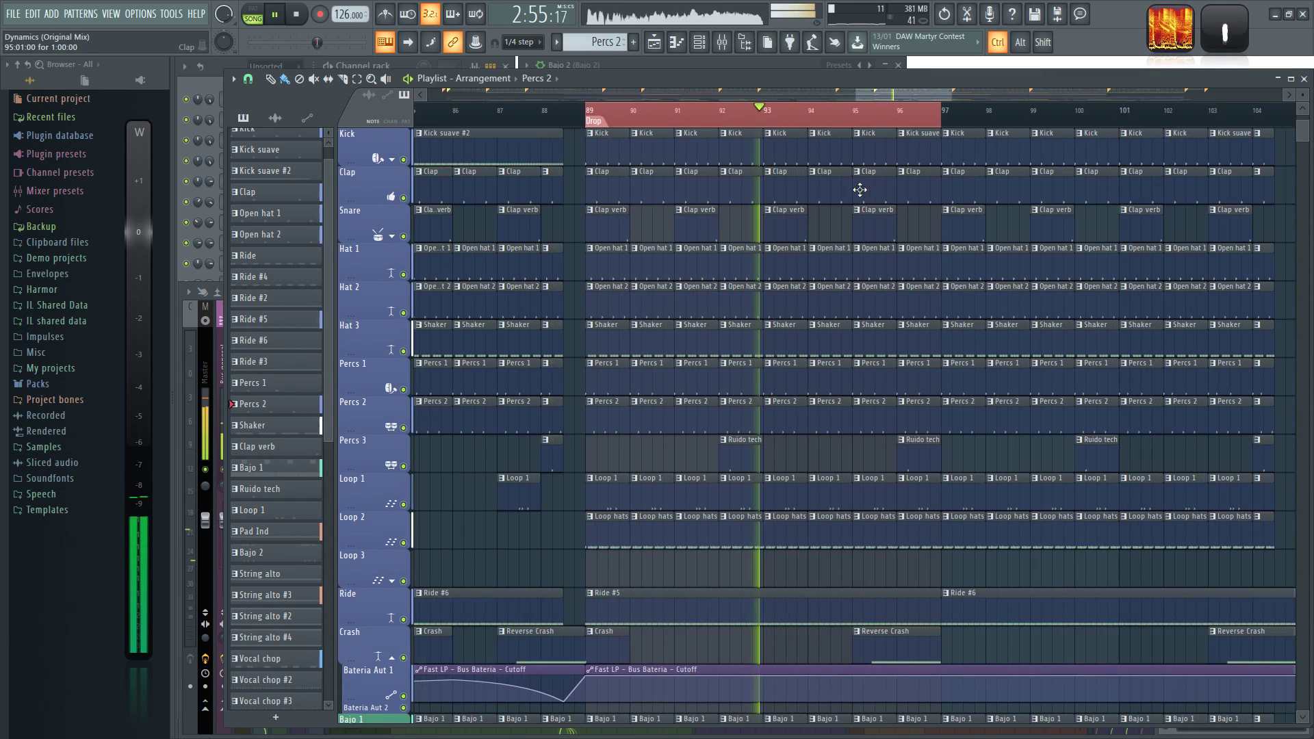
key("F9")
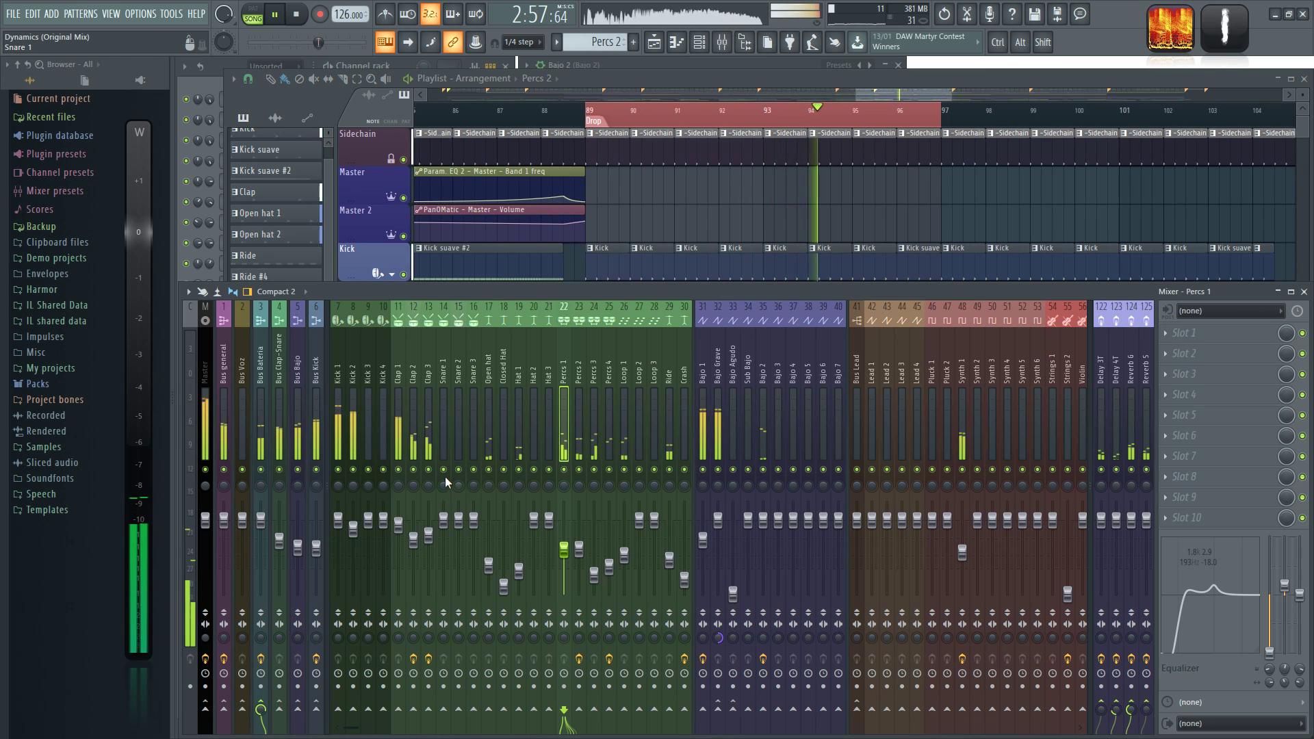
key("space")
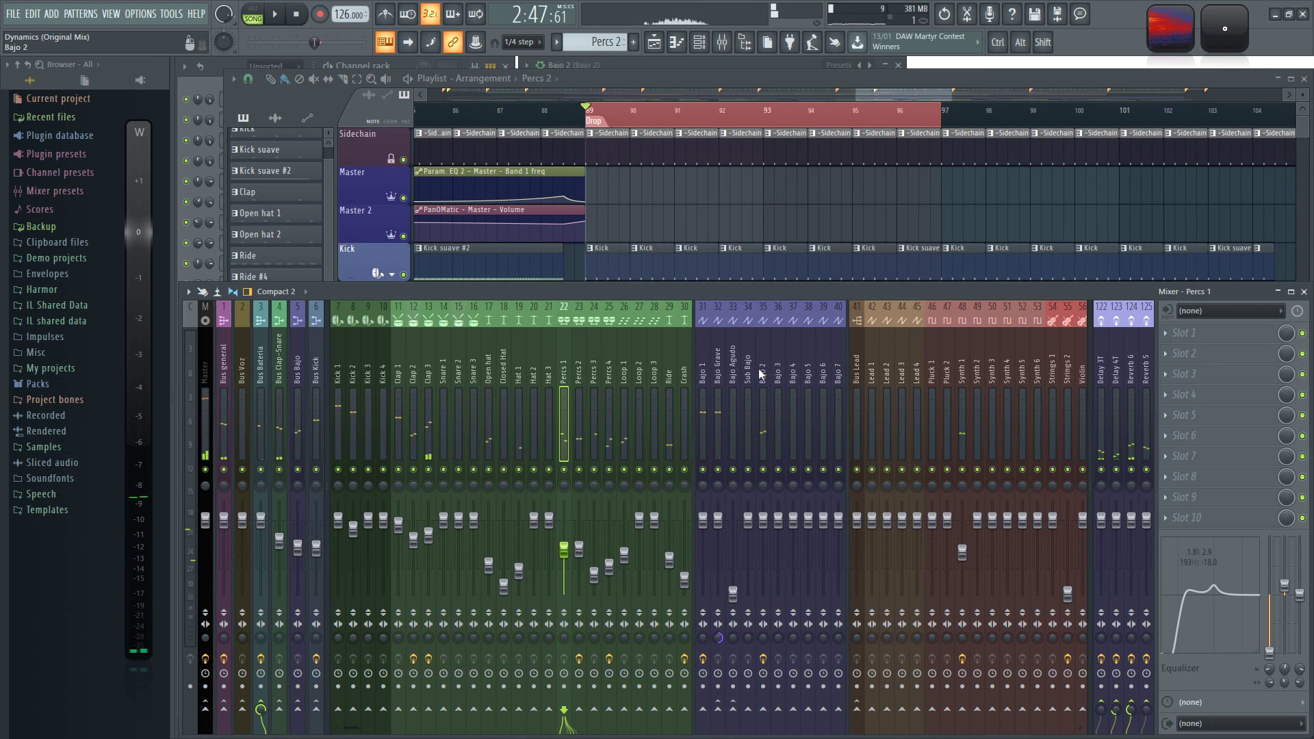
Step: Save the project and restart playback of the Drop with the synth, pad and vocal mixer tracks in view
scroll(753, 370, "down", 4)
key("ctrl+s")
scroll(735, 351, "right", 2)
key("space")
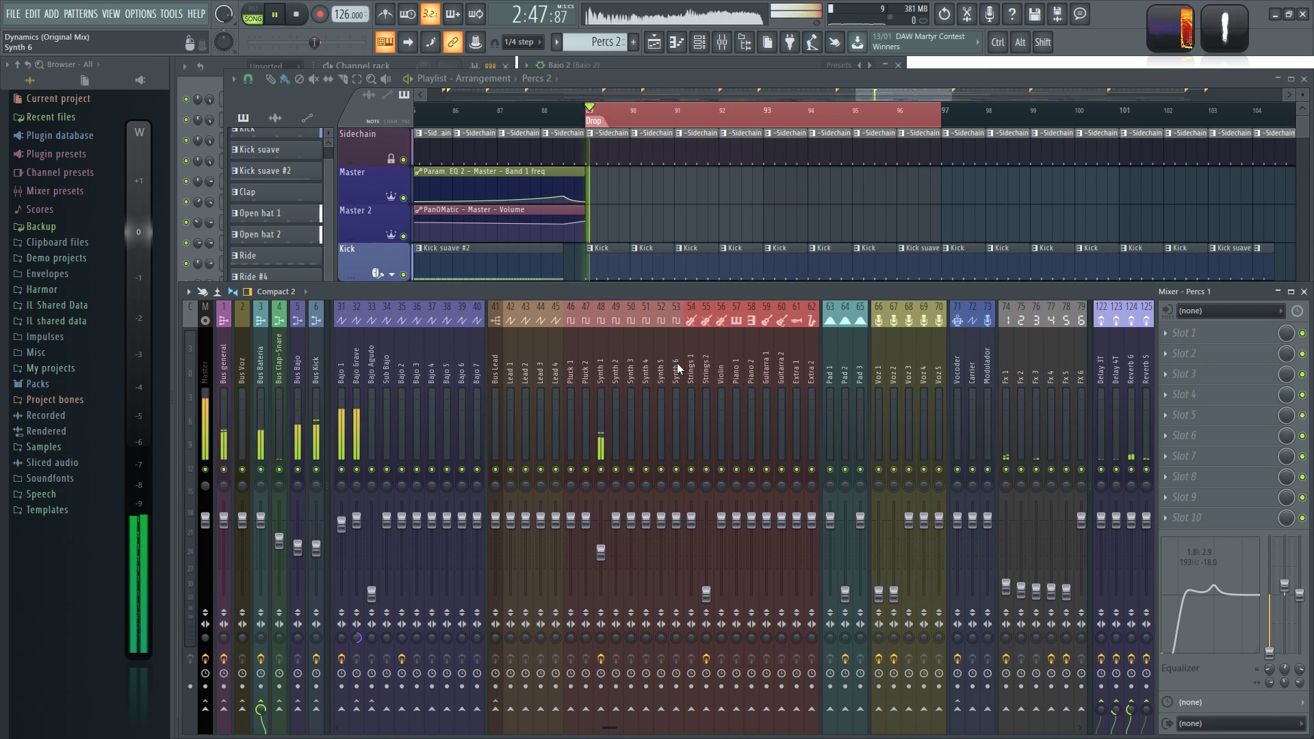
Step: Raise the Strings 2 fader to about -14.6 dB, balancing it by ear against the full mix of the Drop
scroll(684, 360, "left", 4)
scroll(685, 363, "left", 2)
scroll(751, 356, "right", 6)
key("space")
left_click(657, 358)
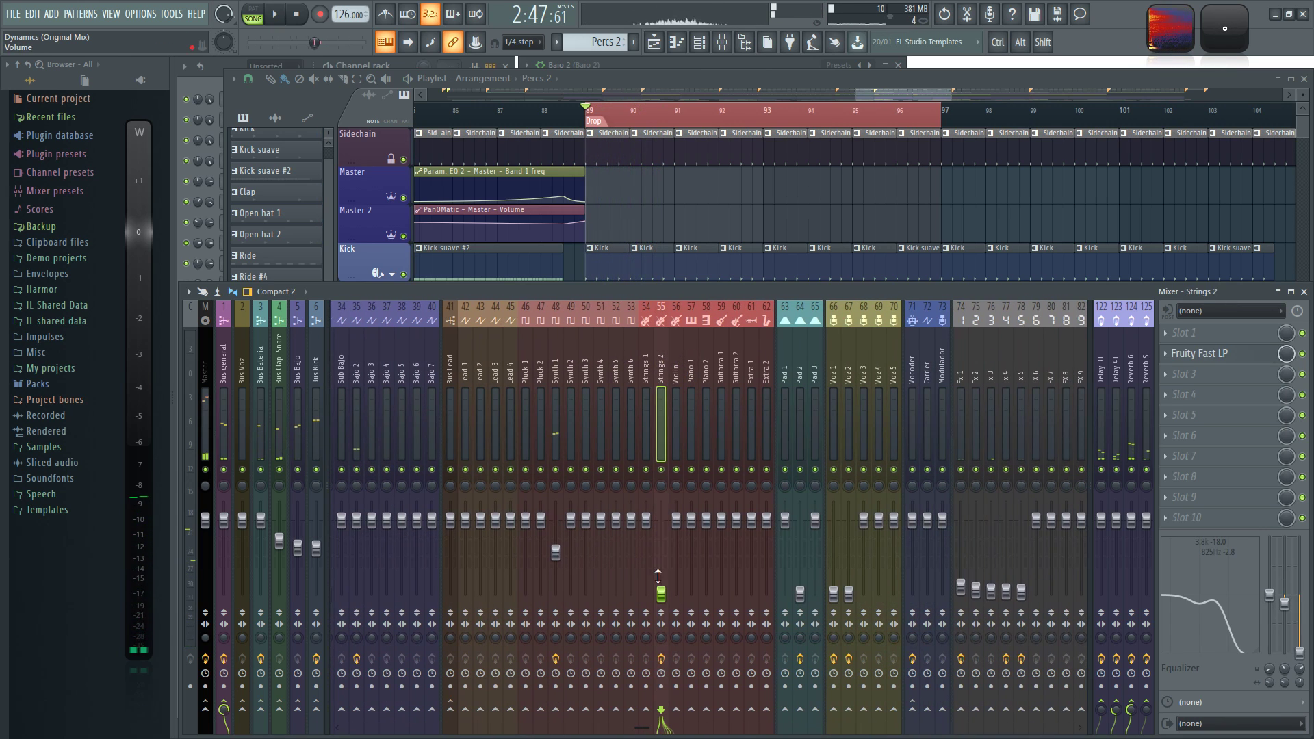
left_click_drag(661, 592, 661, 570)
key("space")
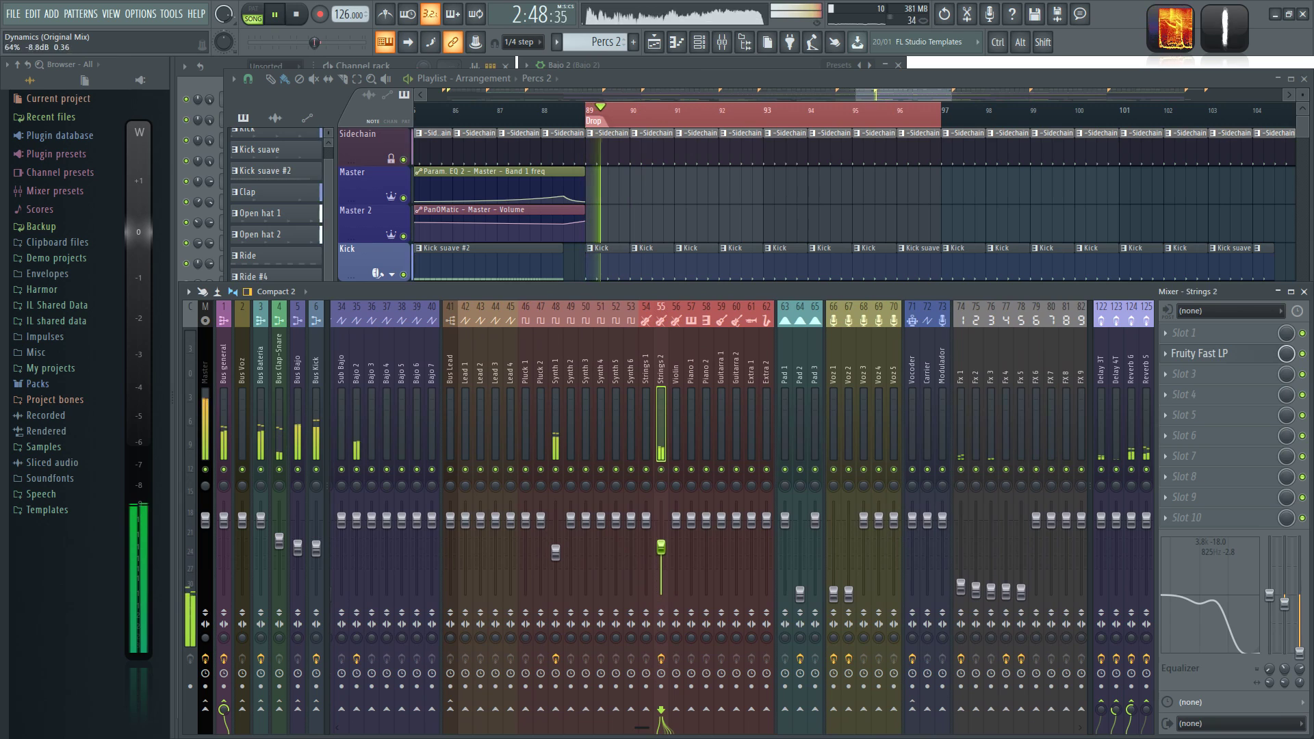
left_click_drag(661, 569, 661, 555)
key("space")
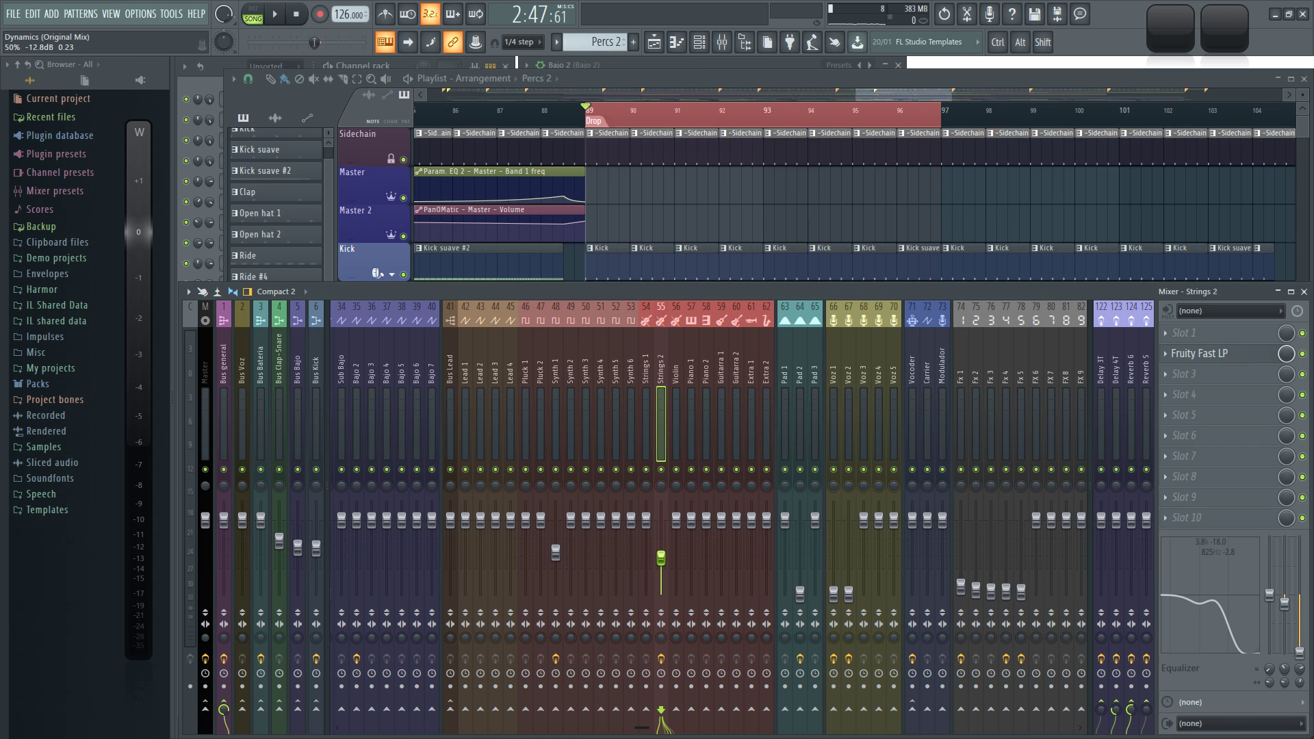
key("space")
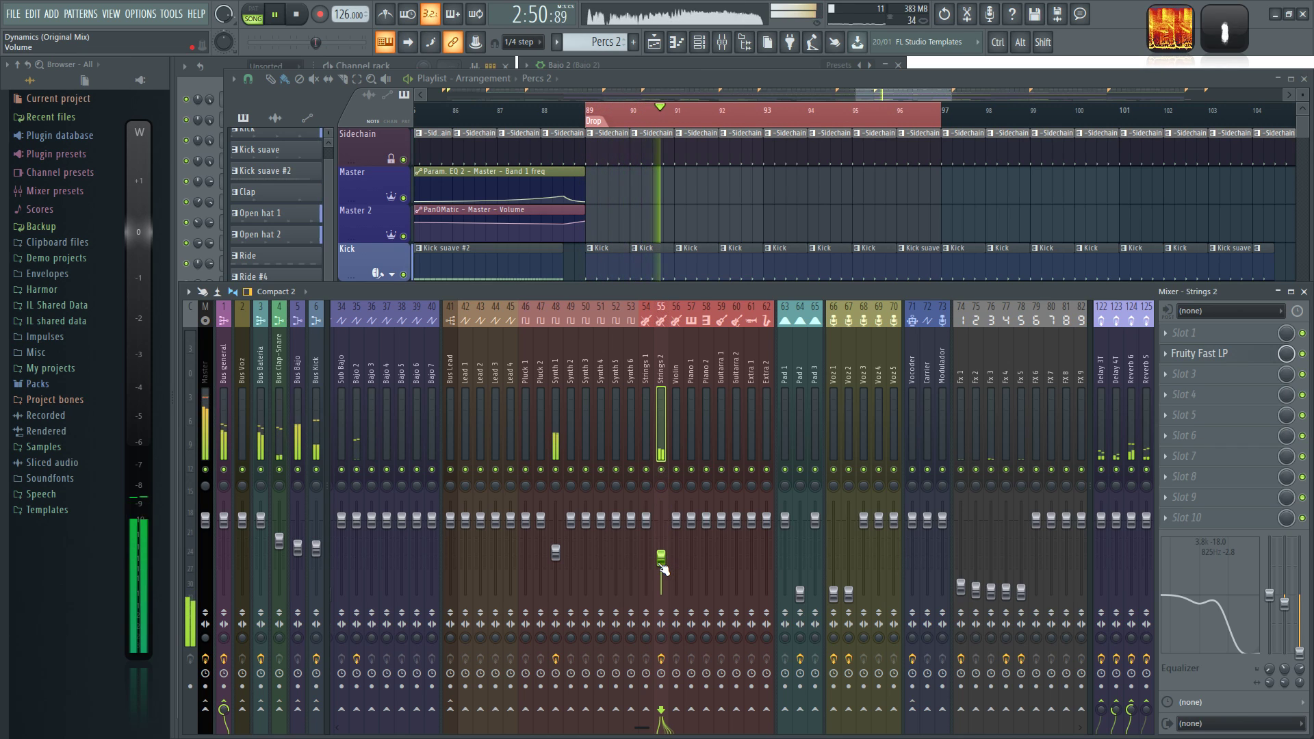
left_click_drag(661, 559, 661, 572)
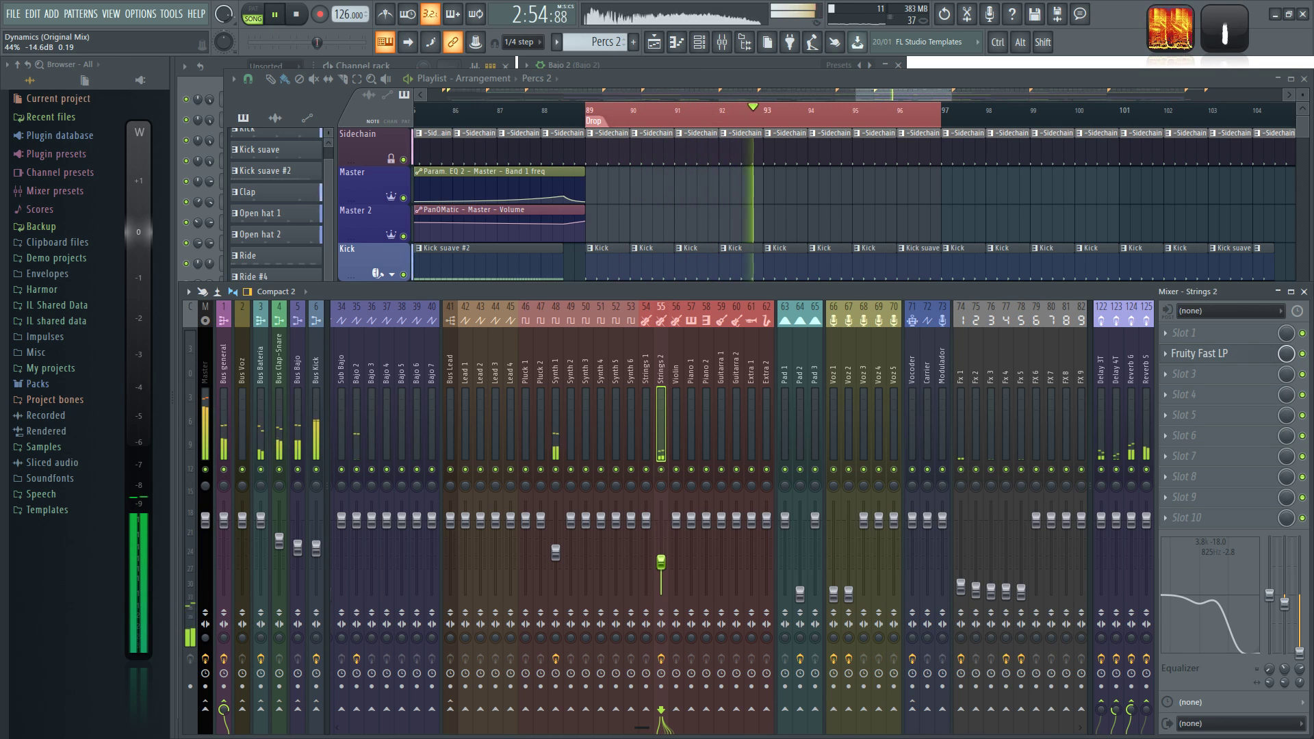
Step: Examine the Drop's bass, vocal, lead, pad and strings tracks in the playlist, and return to the mixer with playback stopped
right_click(742, 201)
scroll(742, 194, "down", 9)
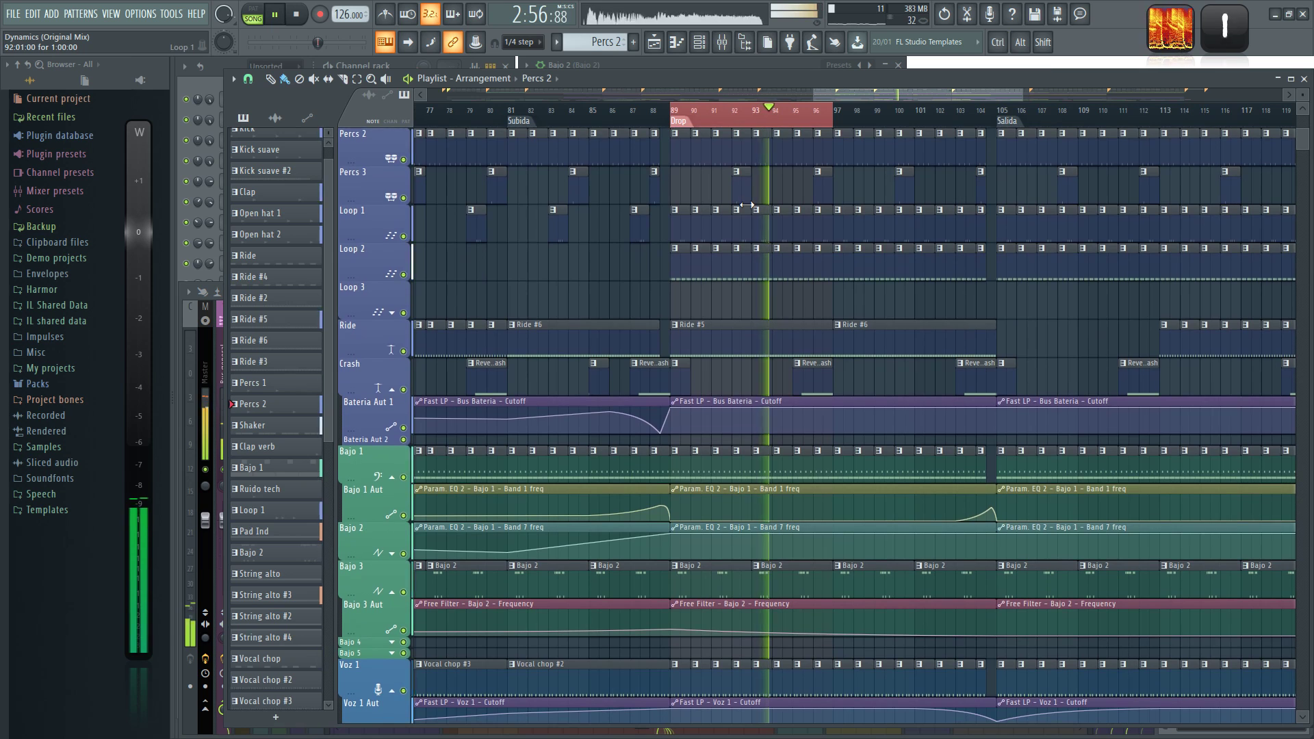
scroll(748, 204, "down", 5)
scroll(752, 445, "up", 2)
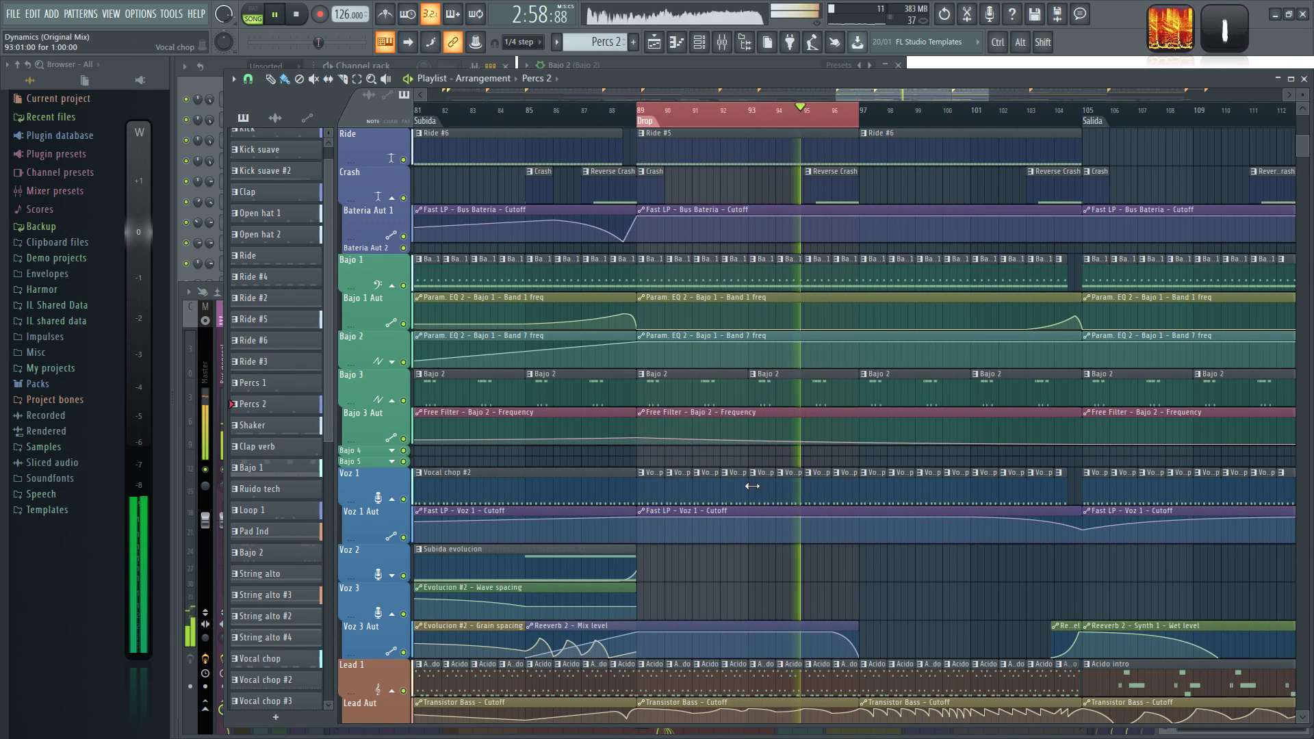
scroll(746, 493, "down", 5)
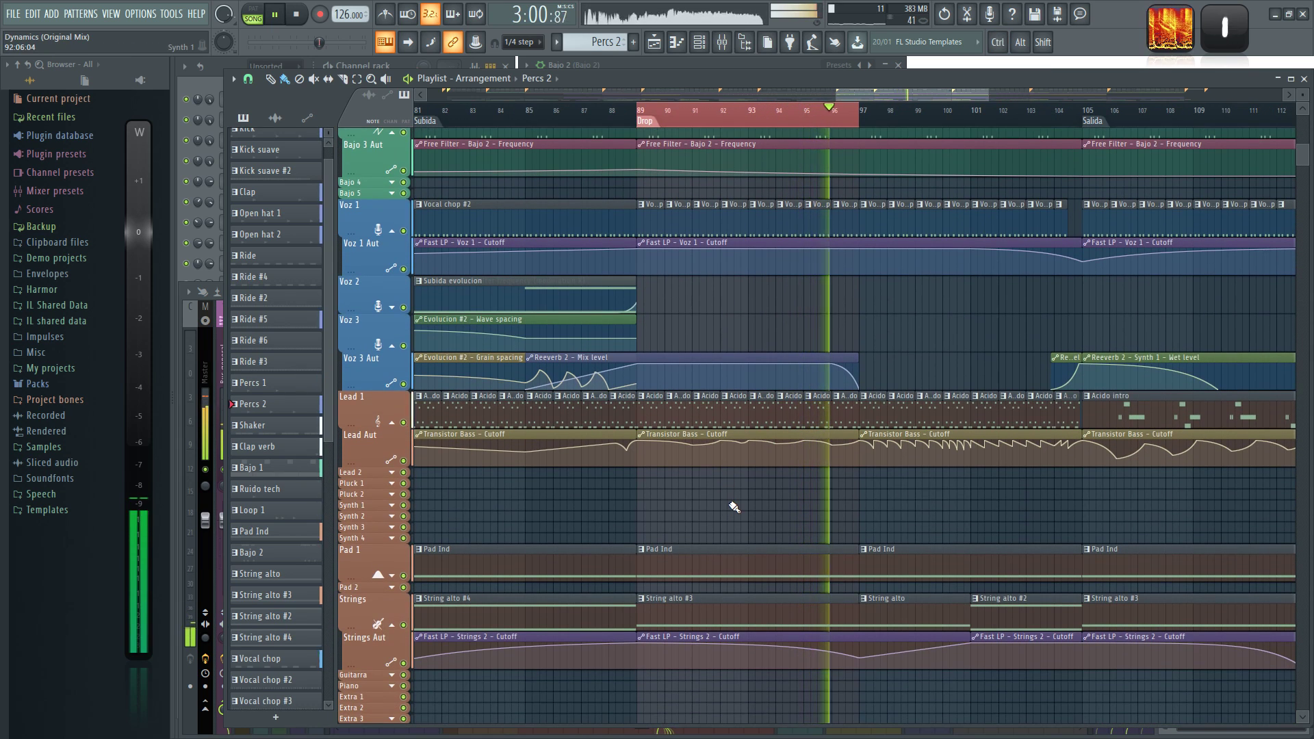
scroll(735, 507, "up", 5)
scroll(734, 507, "up", 3)
key("F9")
key("space")
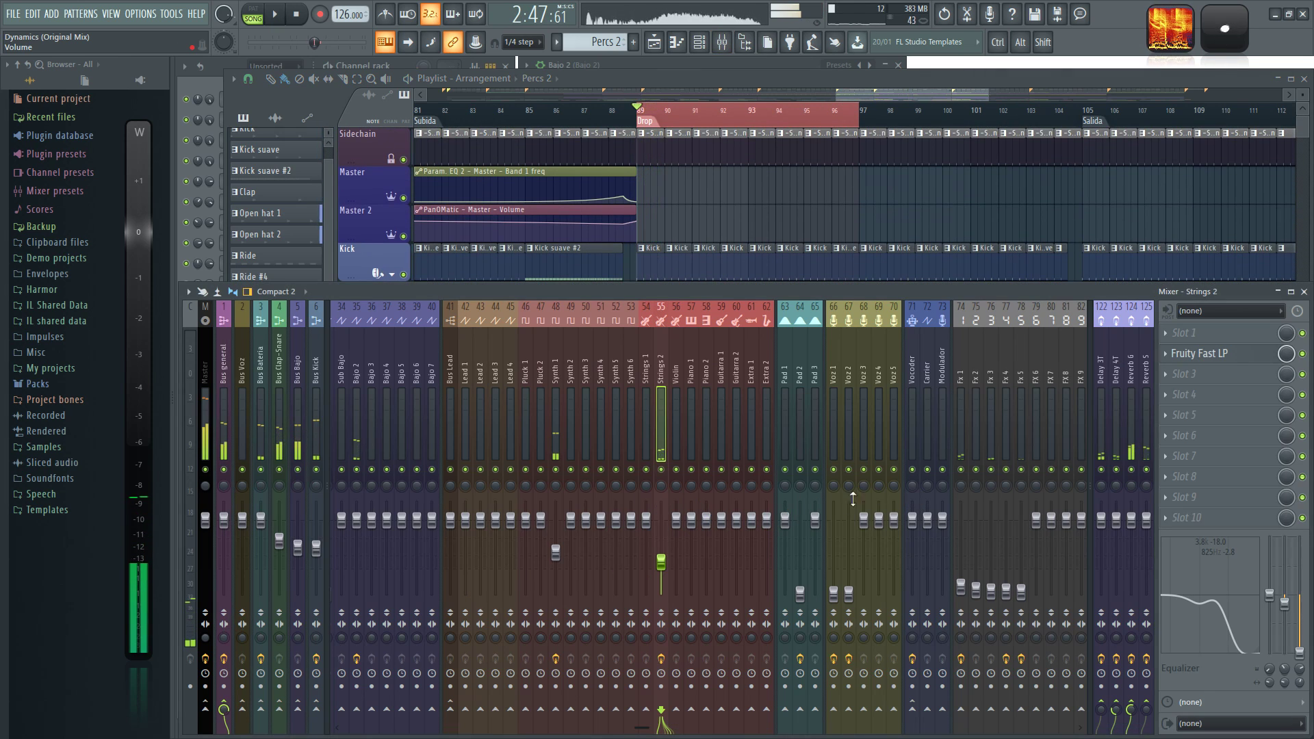
Step: Raise the Pad 2 fader, comparing it with Synth 1 and Strings 2 soloed together and within the full mix
key("space")
left_click_drag(804, 597, 800, 537)
left_click(556, 470)
left_click(661, 471)
left_click(662, 471)
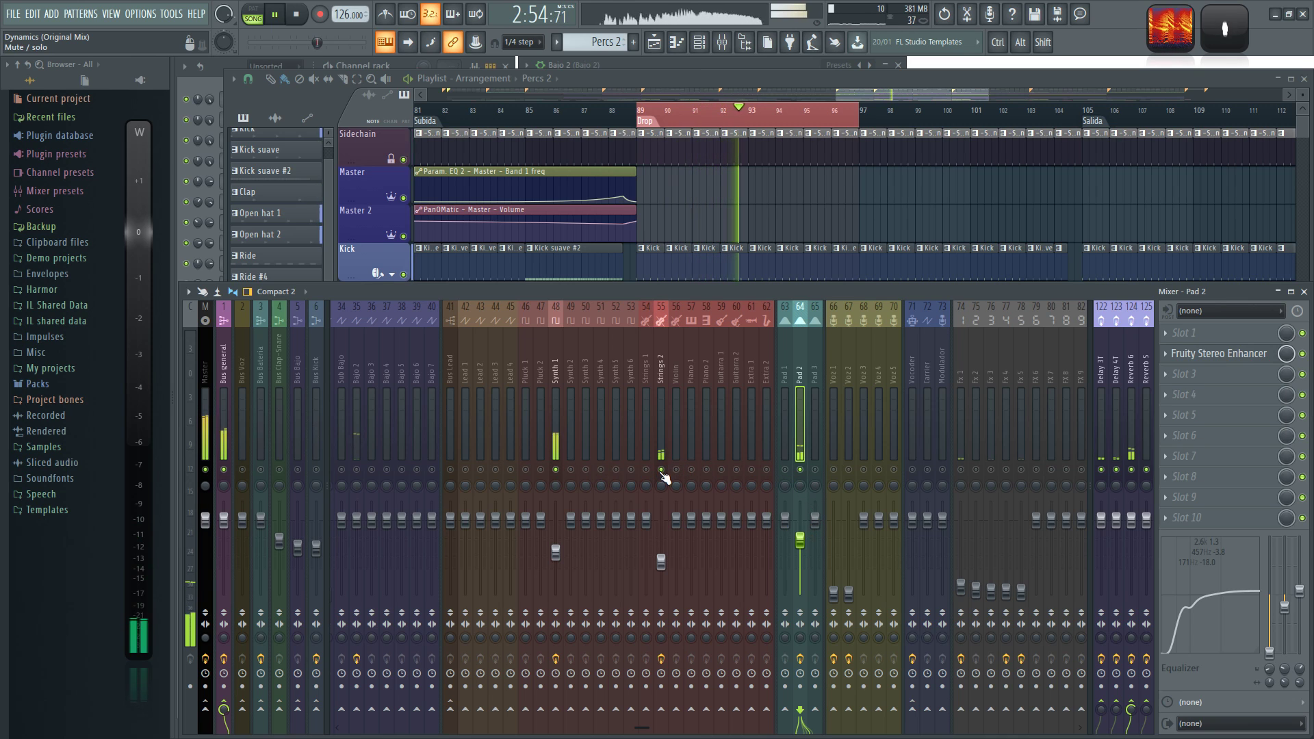
left_click(664, 372)
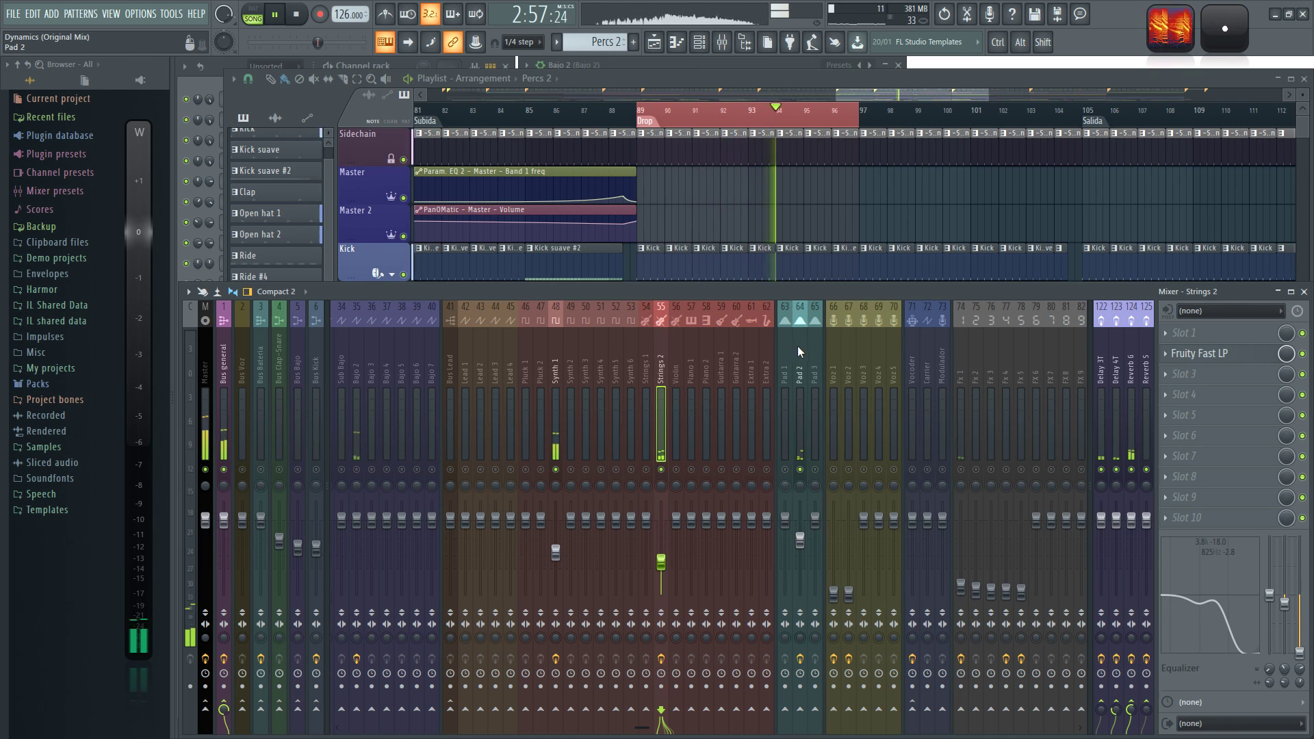
left_click(802, 473)
left_click(801, 470, "ctrl")
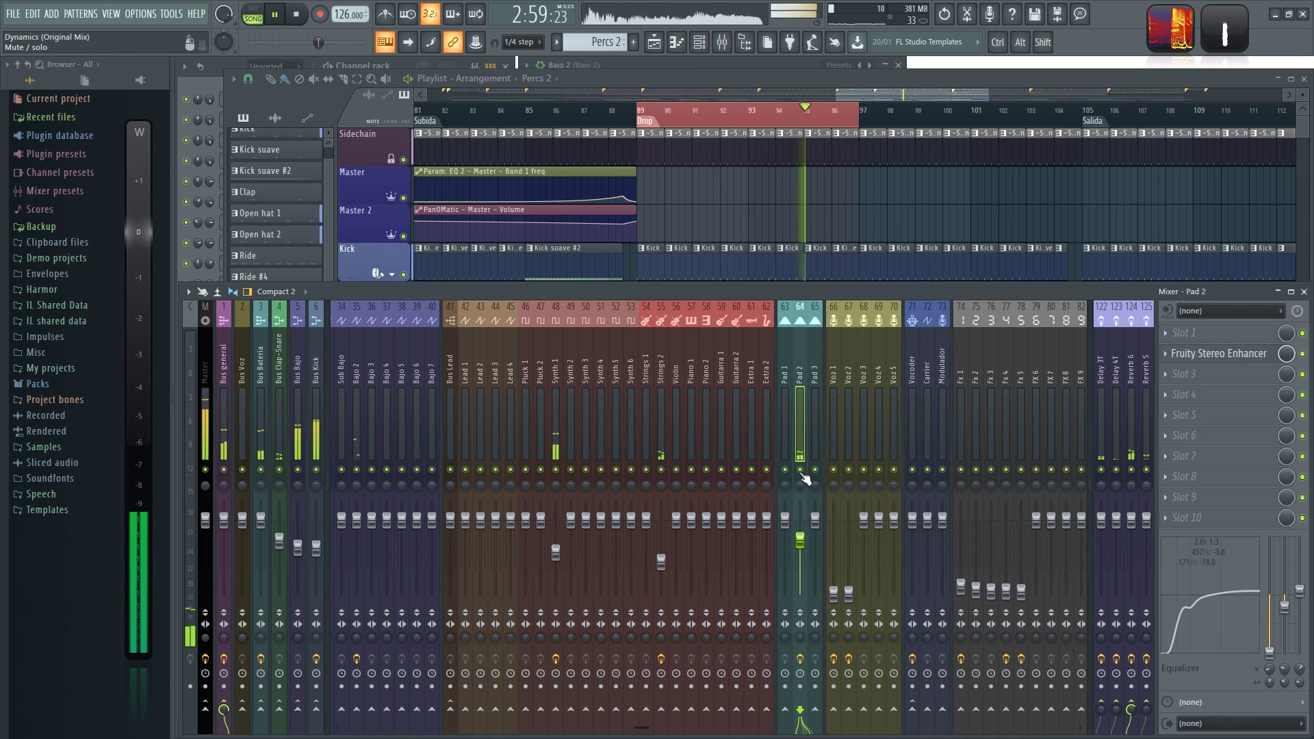
Step: Solo Pad 2, add Fruity parametric EQ 2 to its slot 5, enlarge the EQ window and shape band 1 into a steep low cut
left_click(801, 471, "ctrl")
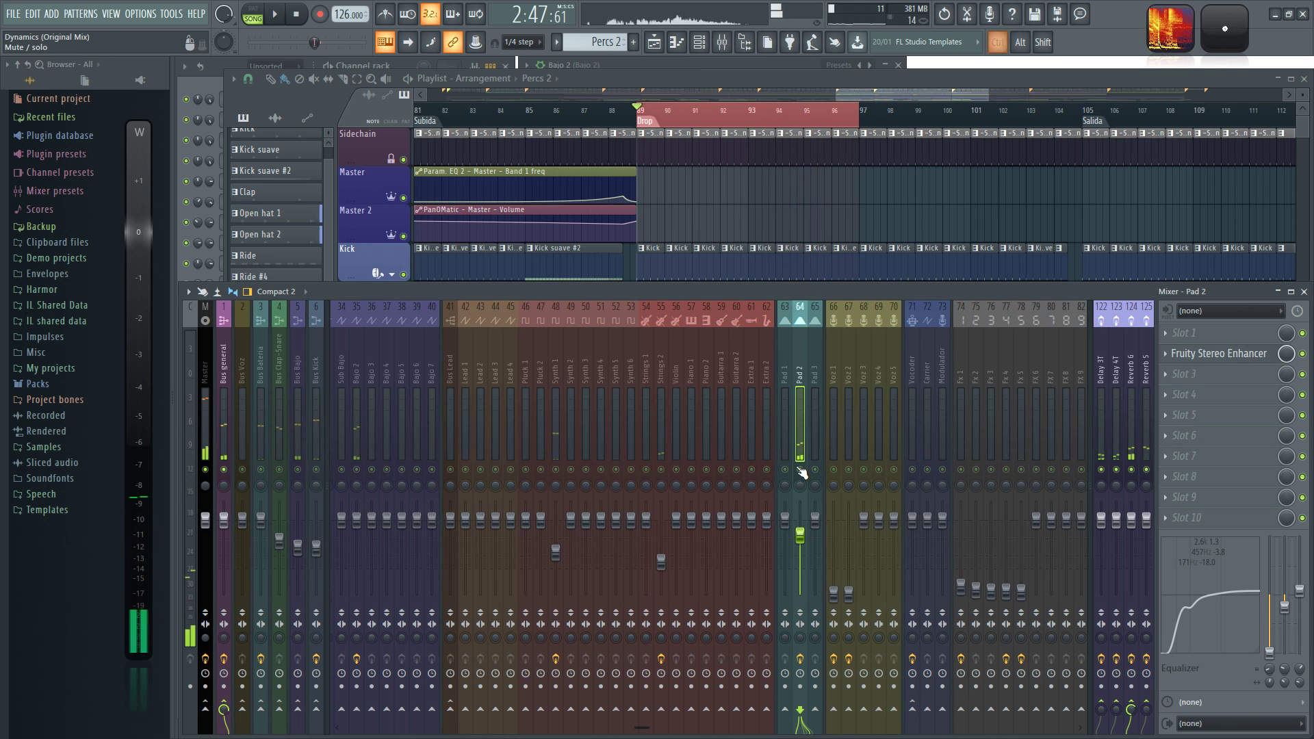
left_click(1169, 415)
left_click(972, 474)
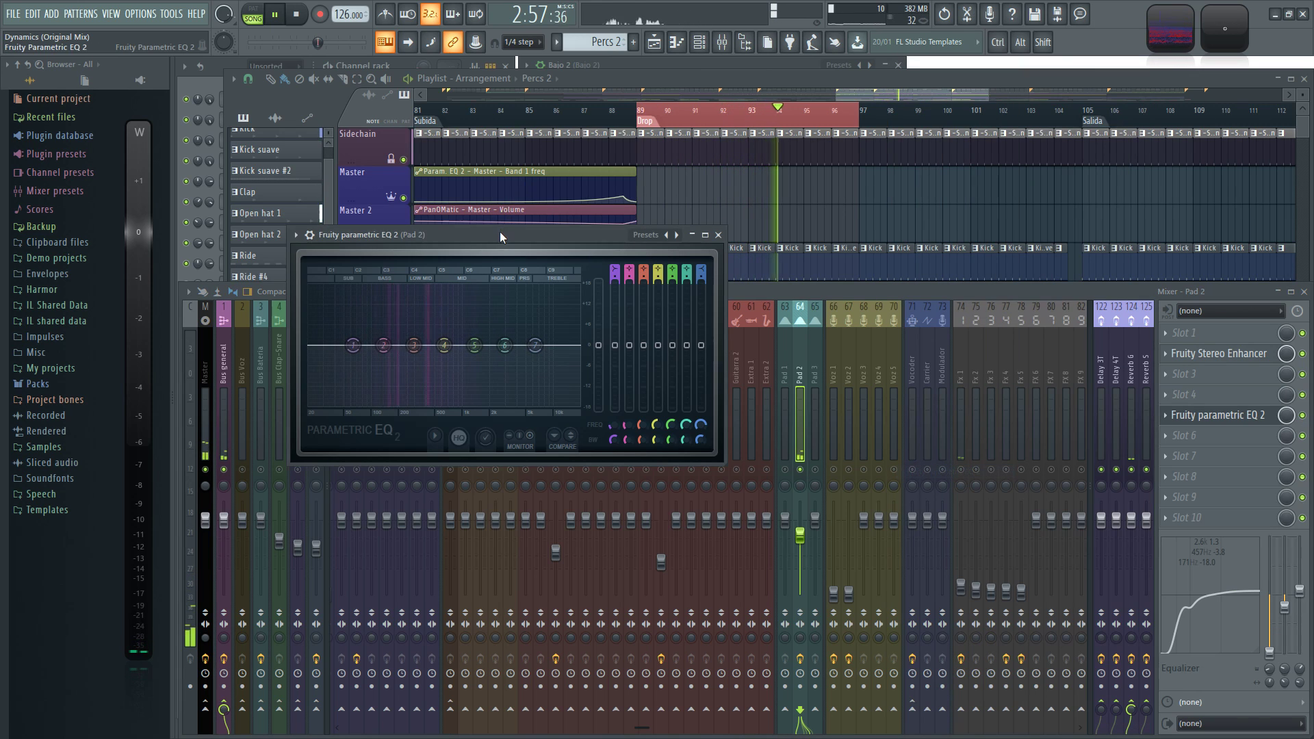
left_click_drag(499, 236, 546, 140)
left_click_drag(770, 368, 979, 559)
left_click_drag(433, 345, 420, 492)
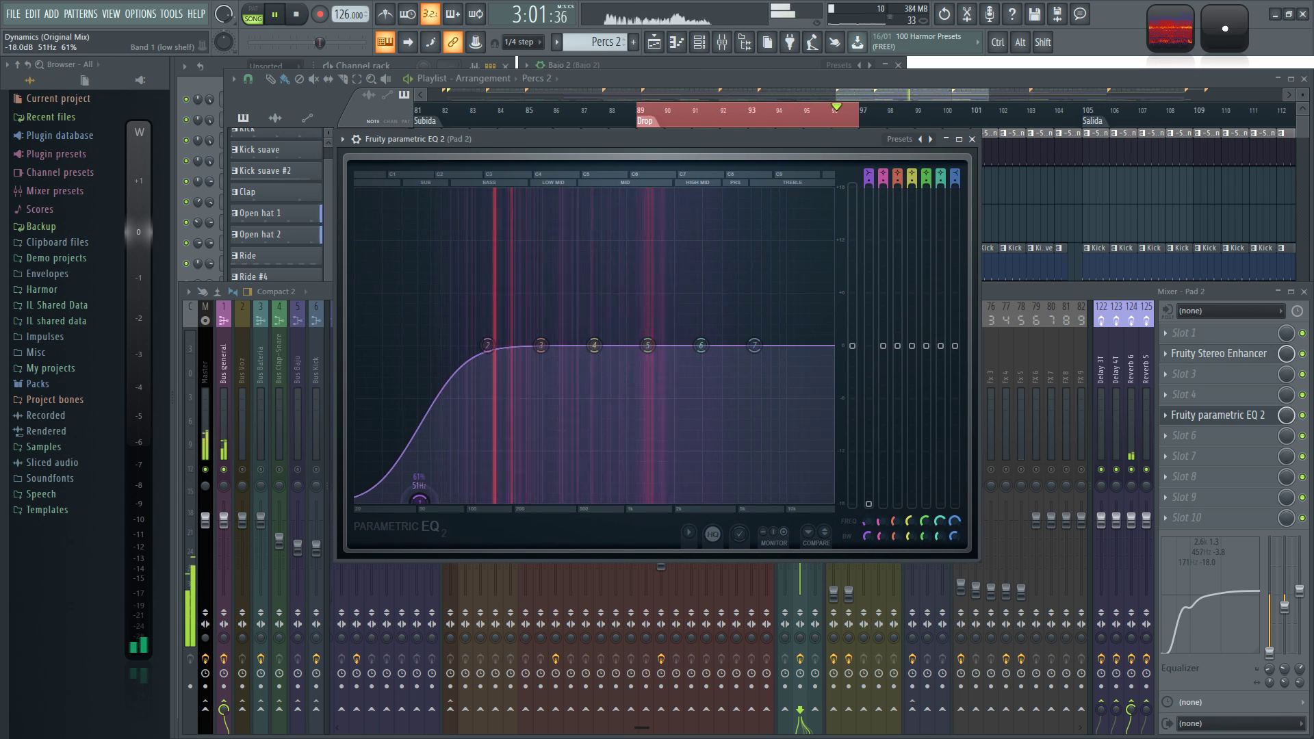
mouse_move(869, 177)
left_mouse_down()
mouse_move(869, 202)
mouse_move(868, 161)
left_mouse_up()
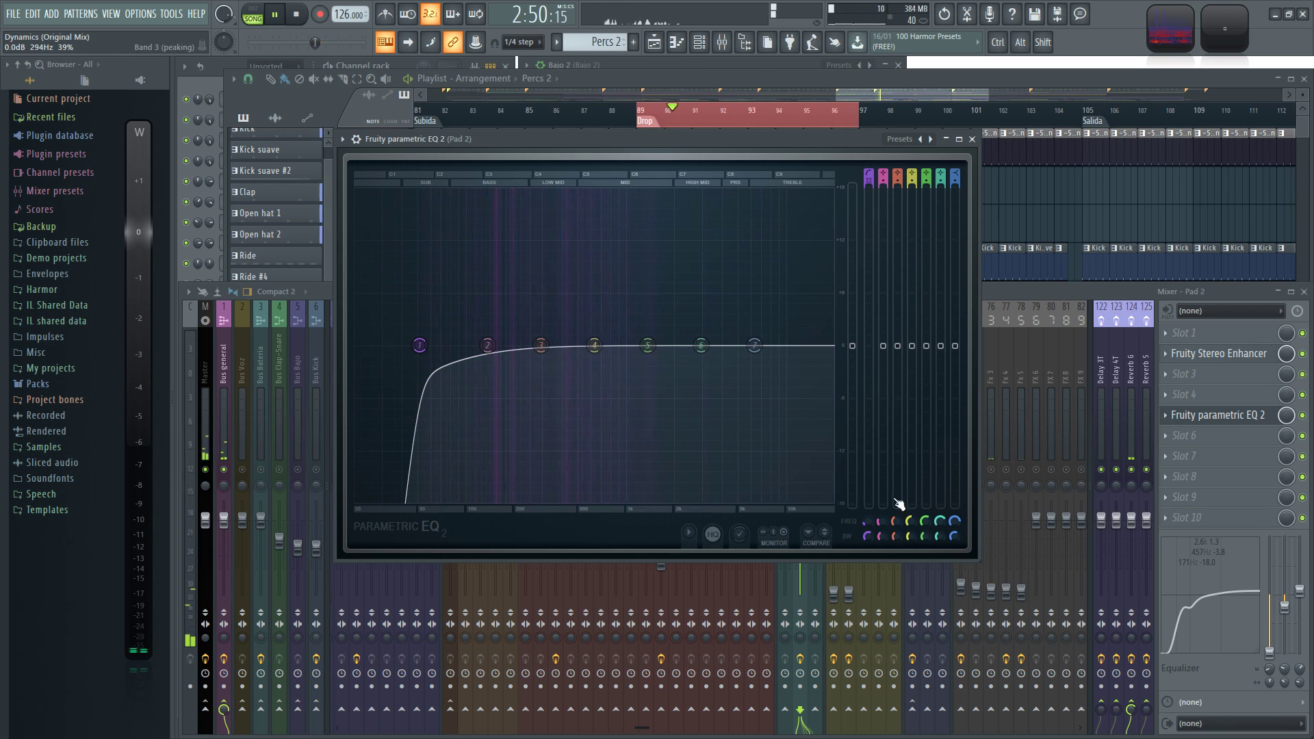
left_click_drag(867, 539, 868, 502)
Step: Cut Pad 2 with EQ band 2 at about 171 Hz, narrow the band's width to 14%, and close the EQ
left_click_drag(487, 345, 515, 373)
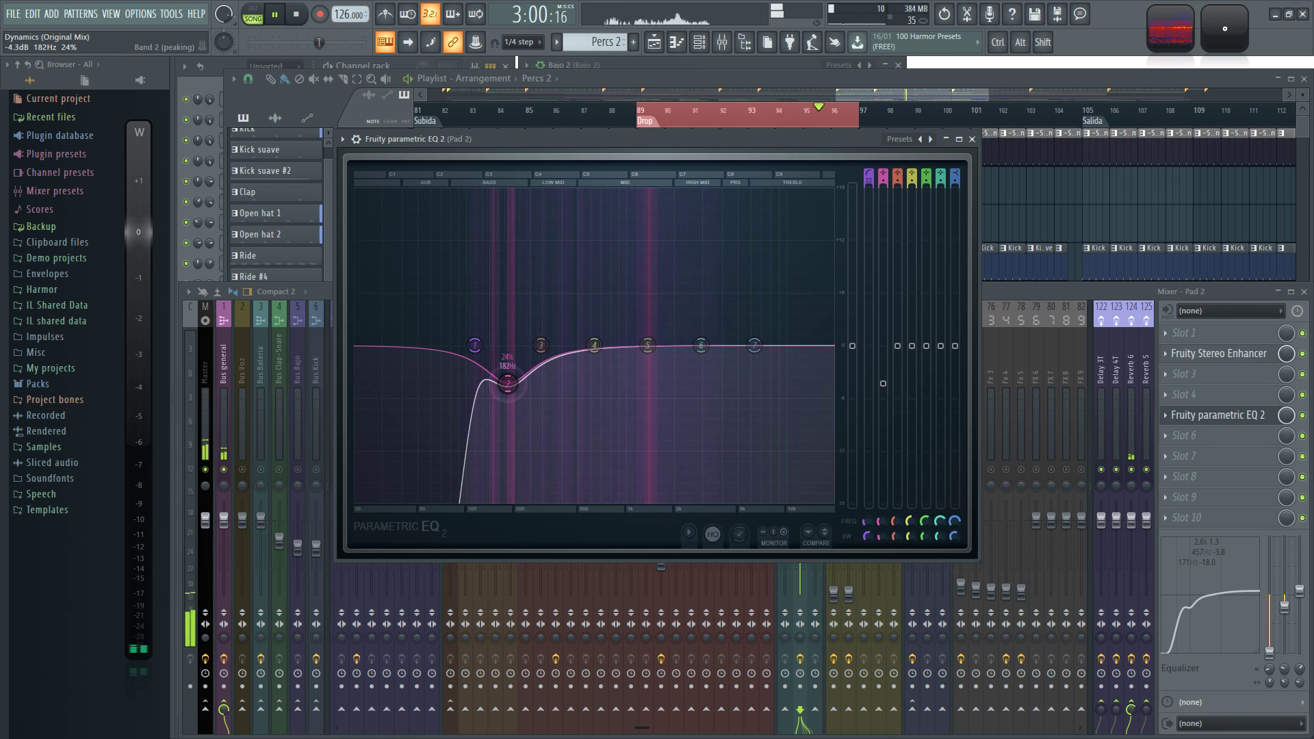
left_click_drag(507, 384, 505, 397)
scroll(504, 398, "down", 3)
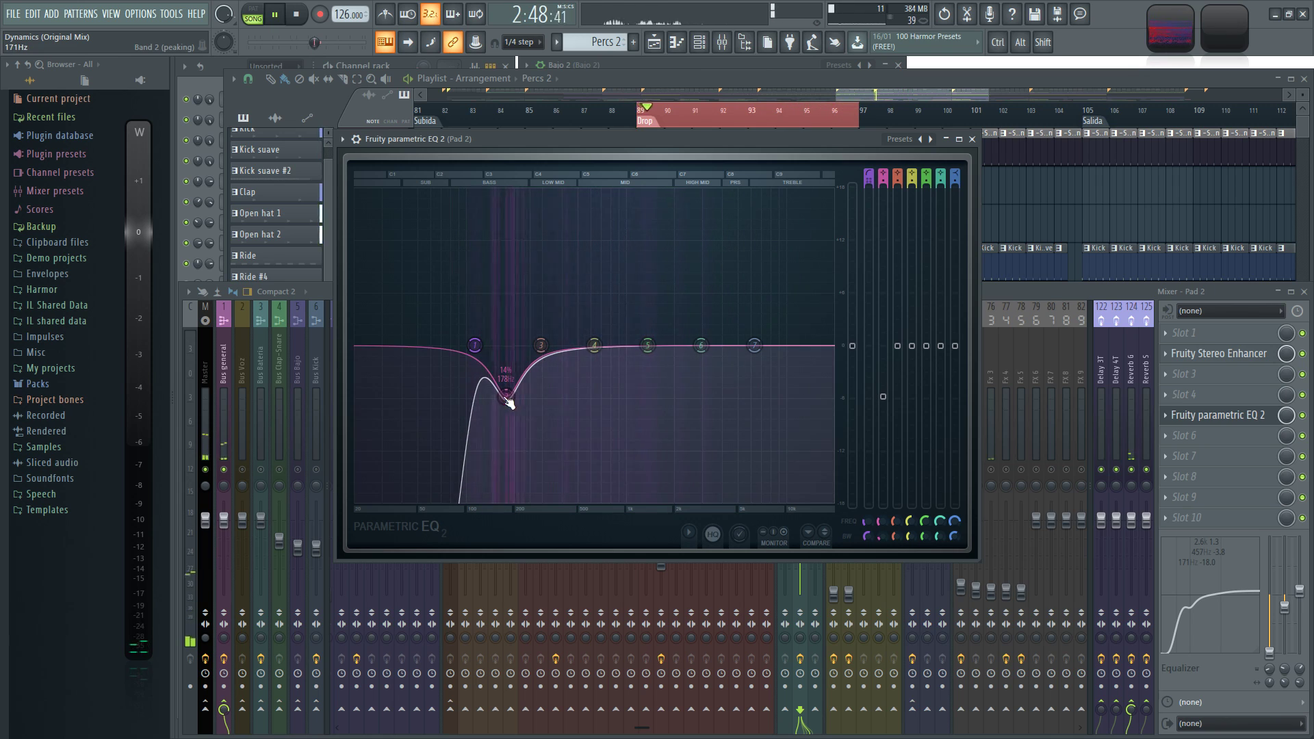
left_click(972, 139)
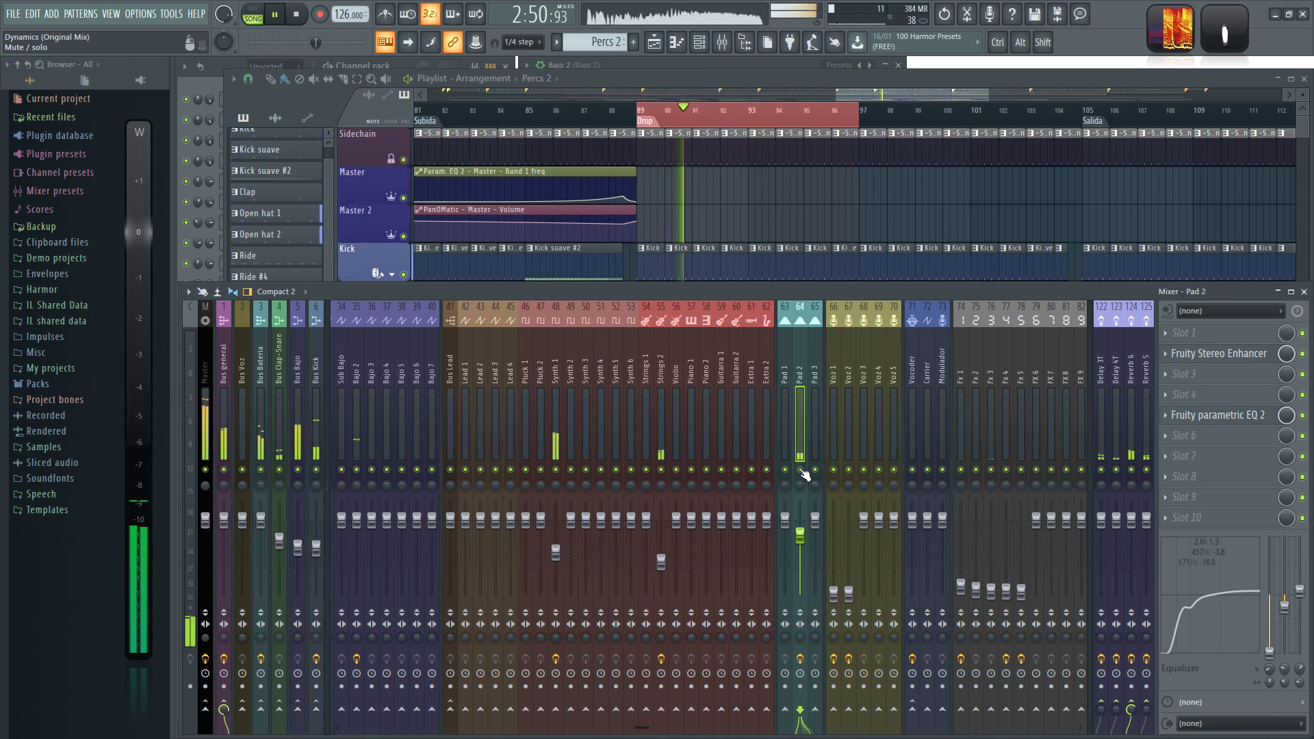
Step: Raise the Voz 1 fader to about -17.6 dB while comparing it with the full mix in the Drop
key("space")
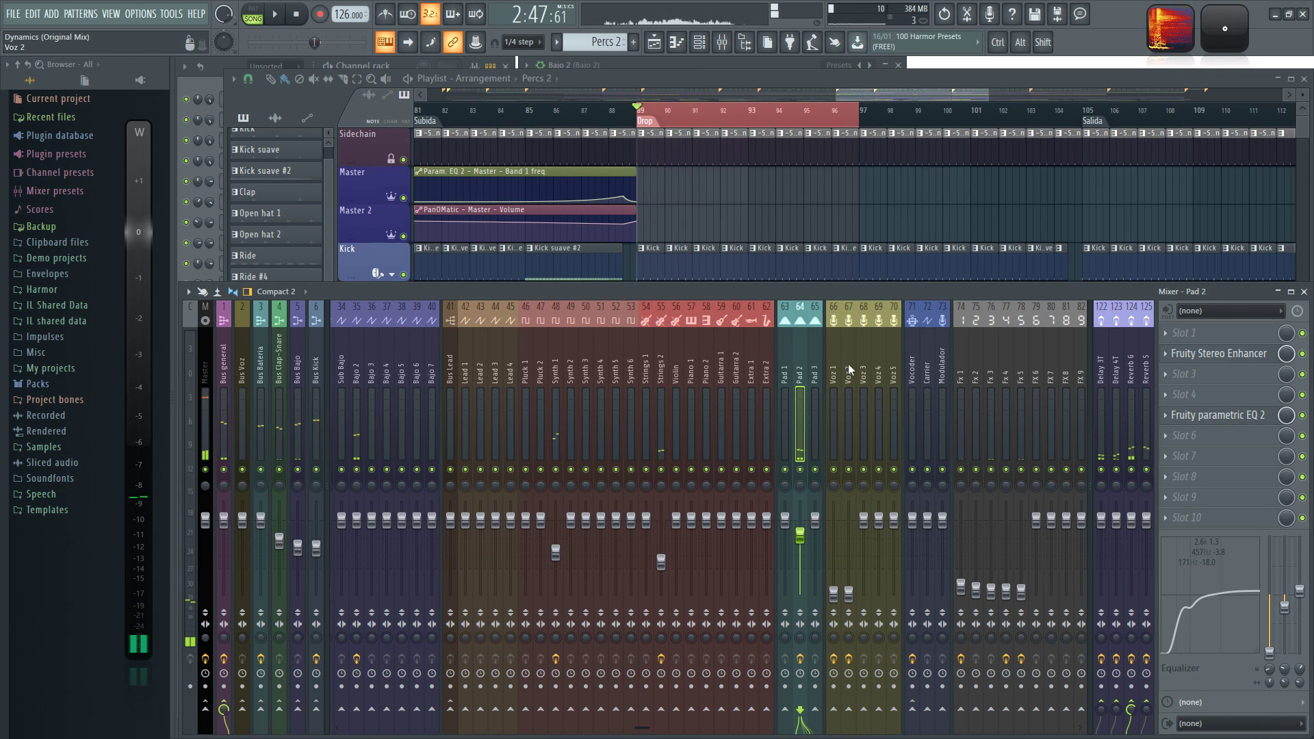
left_click(834, 593)
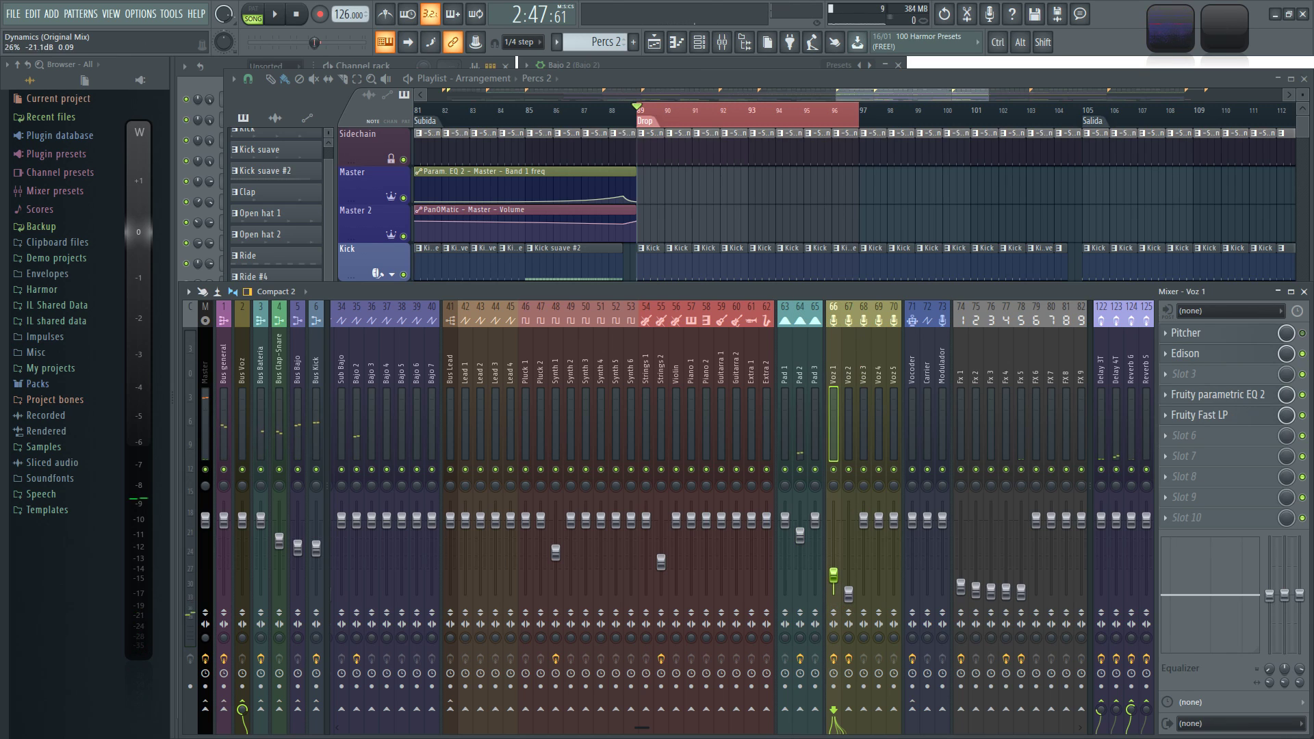
key("space")
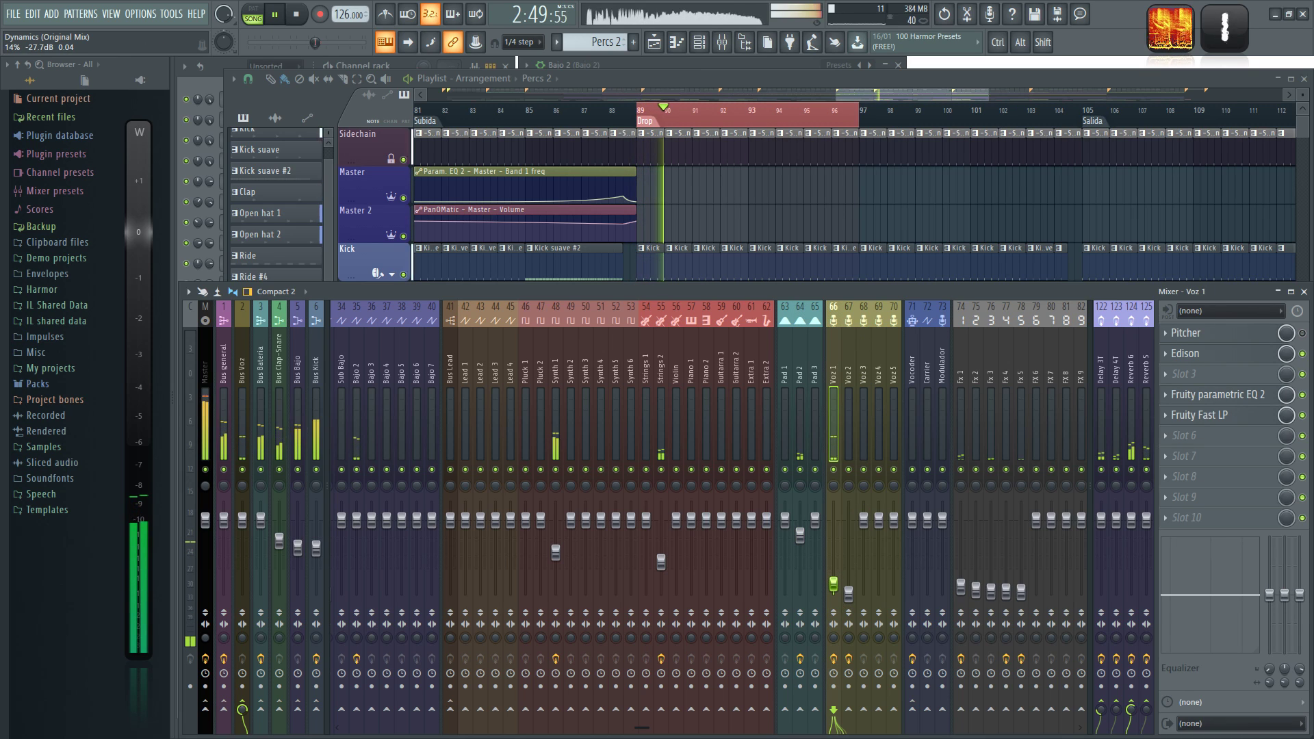
left_click_drag(834, 584, 834, 568)
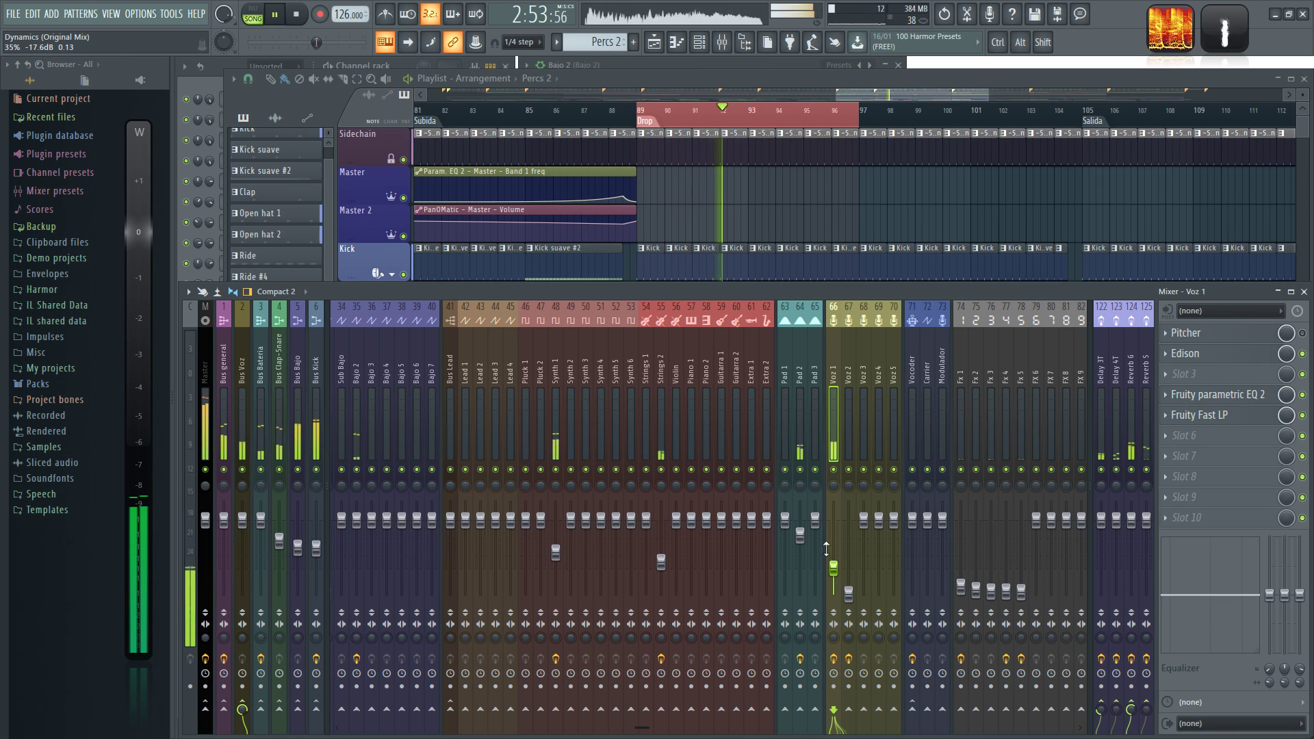
Step: Locate the Vocal chop pattern on the Voz 1 playlist track in the Drop, select it, and return to the mixer with Voz 1 soloed
left_click(785, 254)
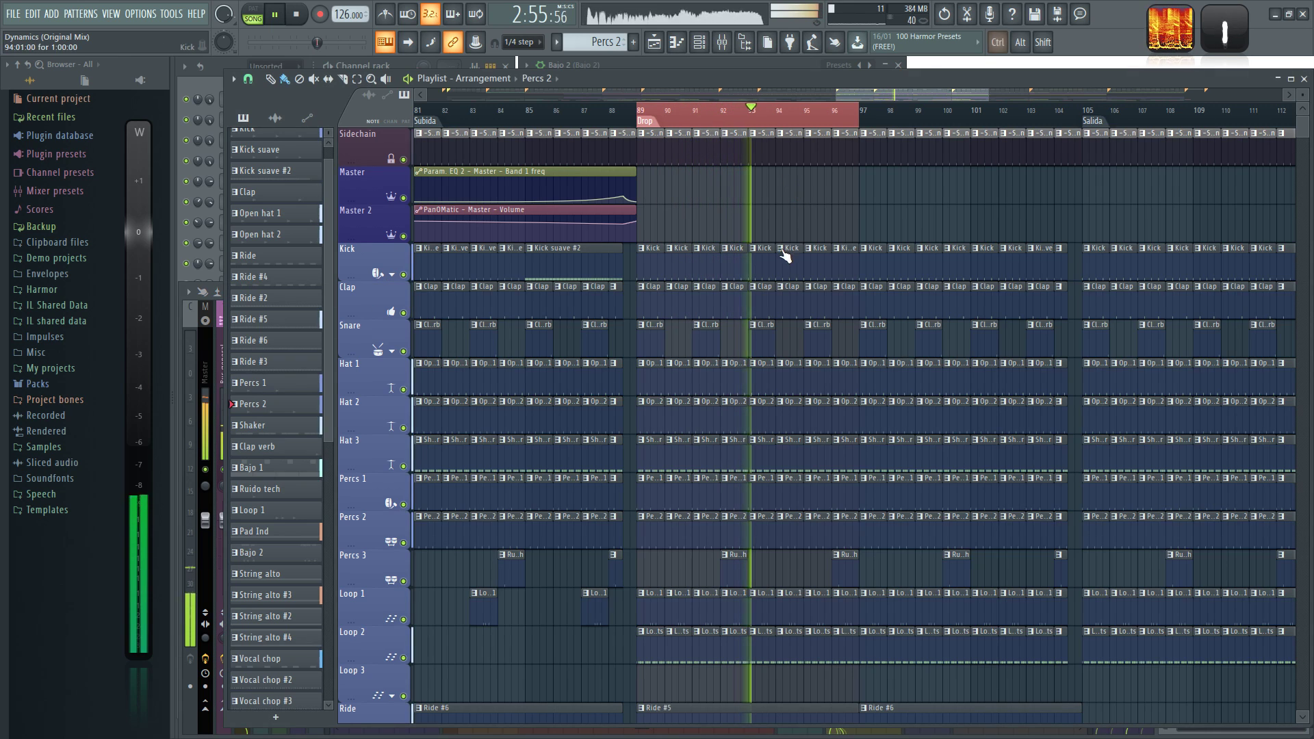
scroll(698, 235, "up", 3, "ctrl")
scroll(693, 230, "down", 5)
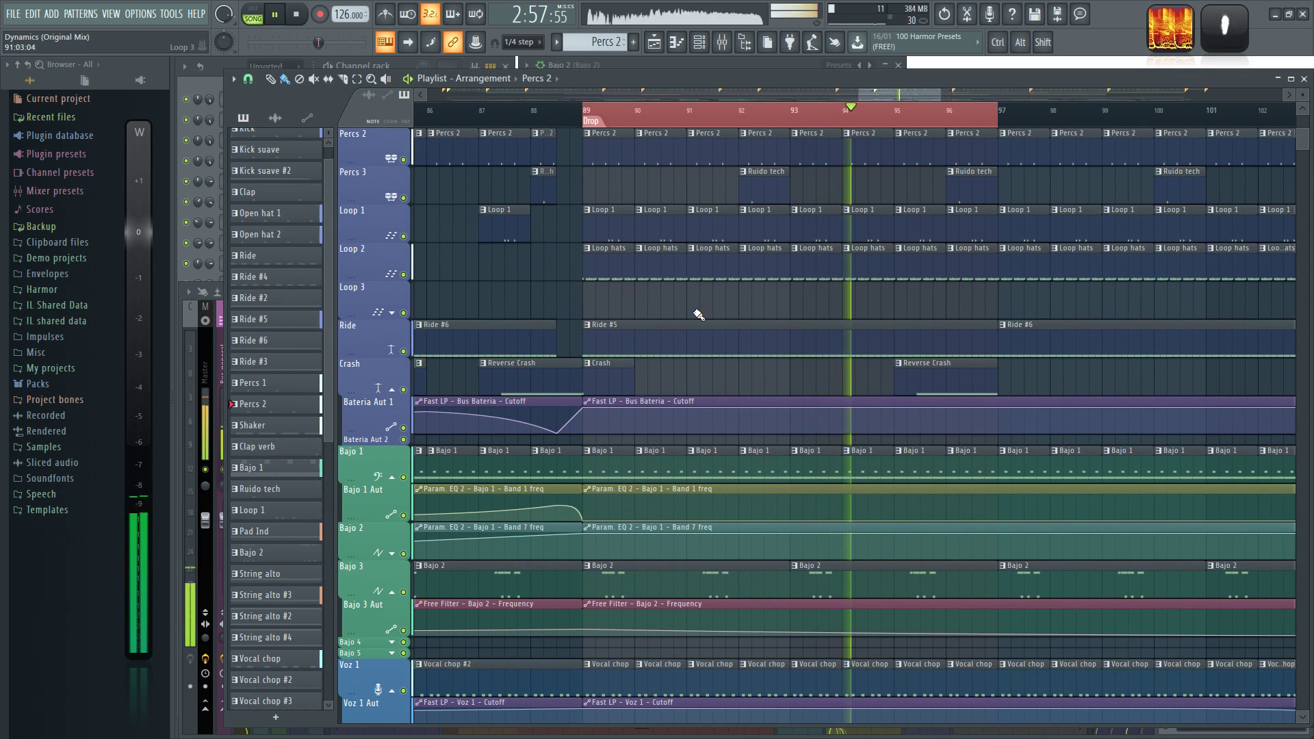
scroll(691, 315, "down", 8)
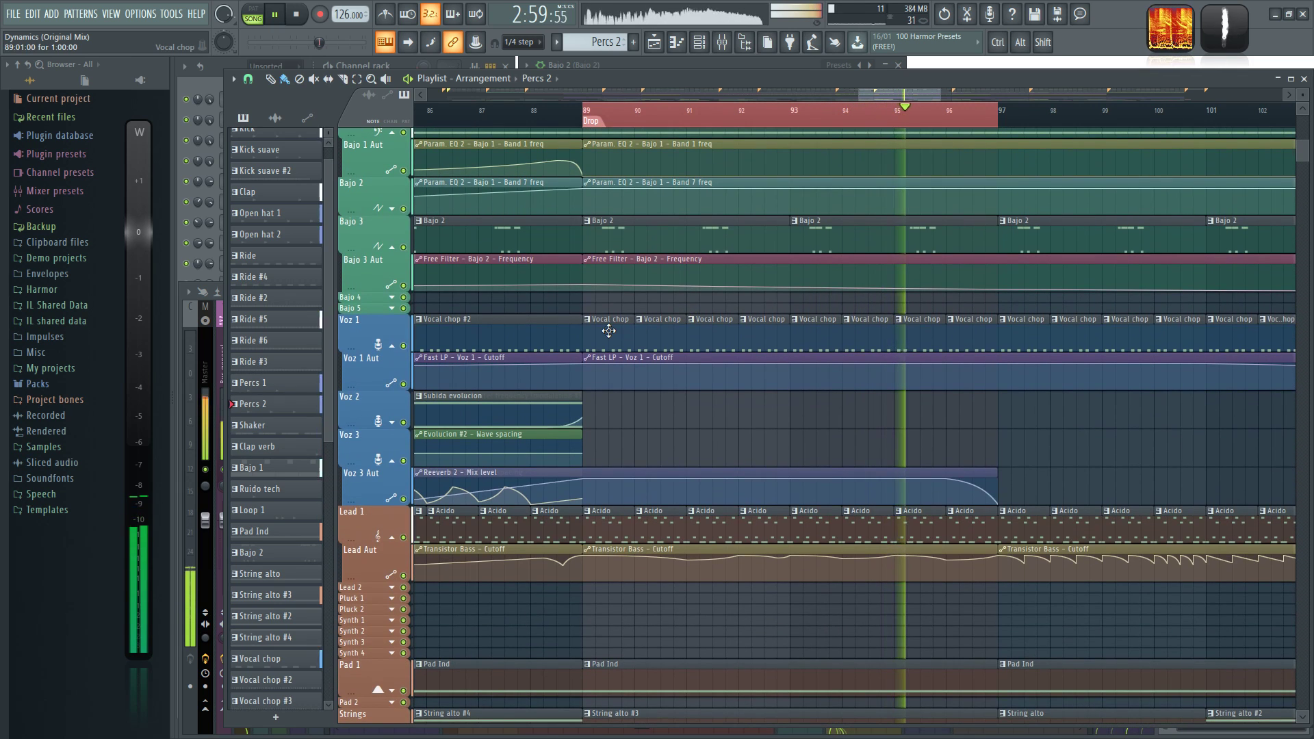
left_click(609, 331)
key("F9")
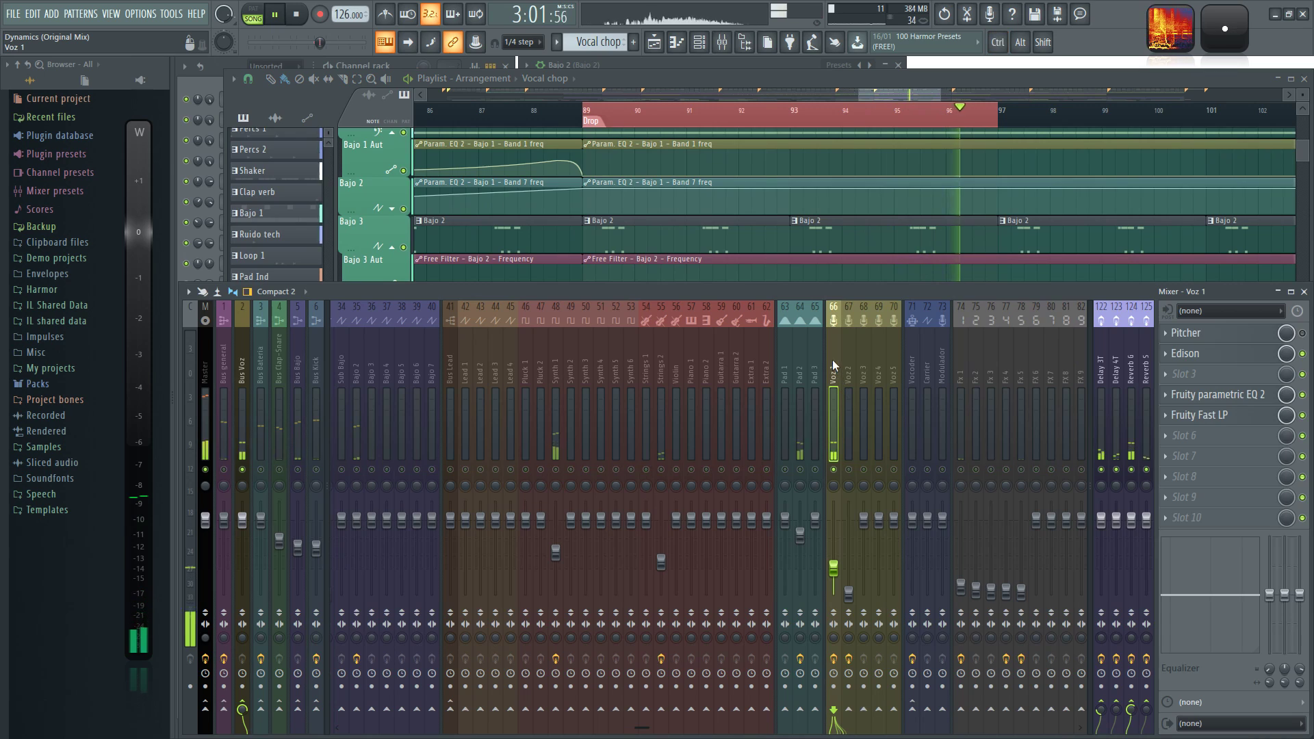
Step: Stop playback and load Fruity PanOMatic into Voz 1's slot 5, placing Fruity Fast LP below it in slot 6
key("space")
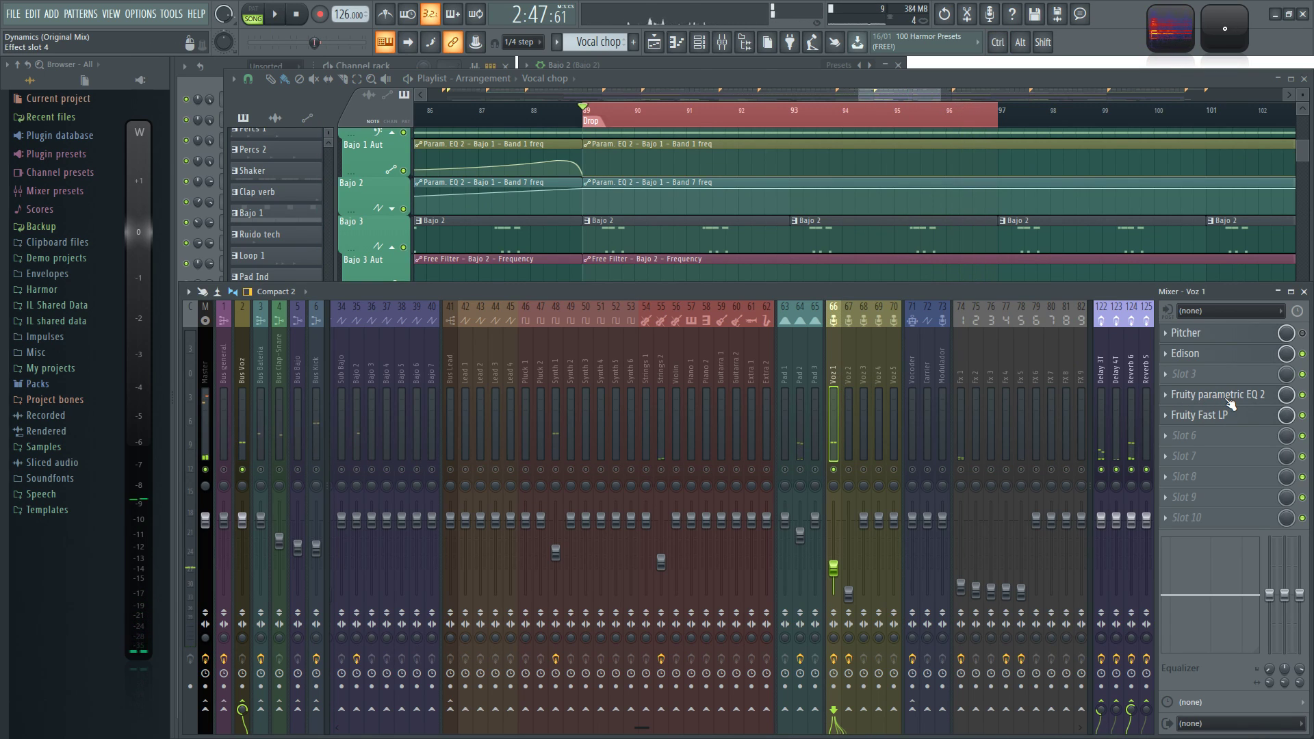
left_click_drag(1230, 405, 1230, 381)
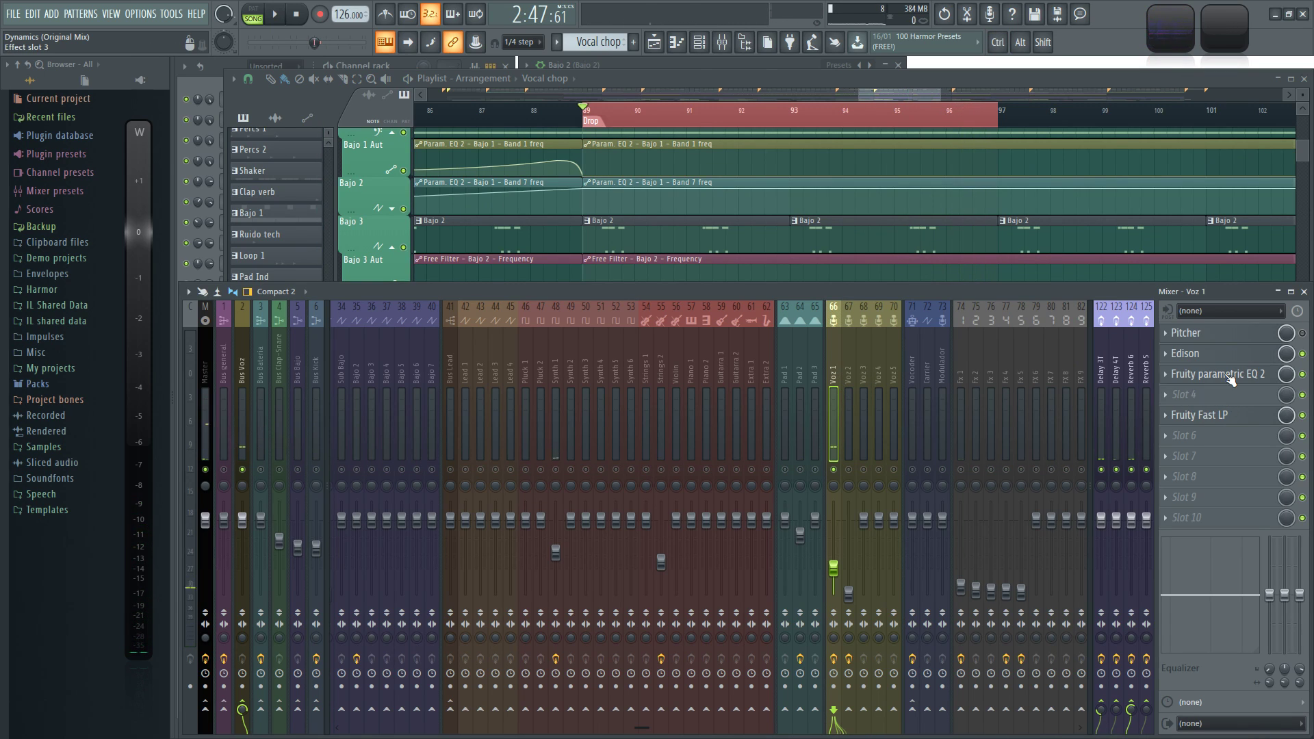
scroll(1227, 371, "down", 1)
left_click(1230, 397)
left_click(1230, 398)
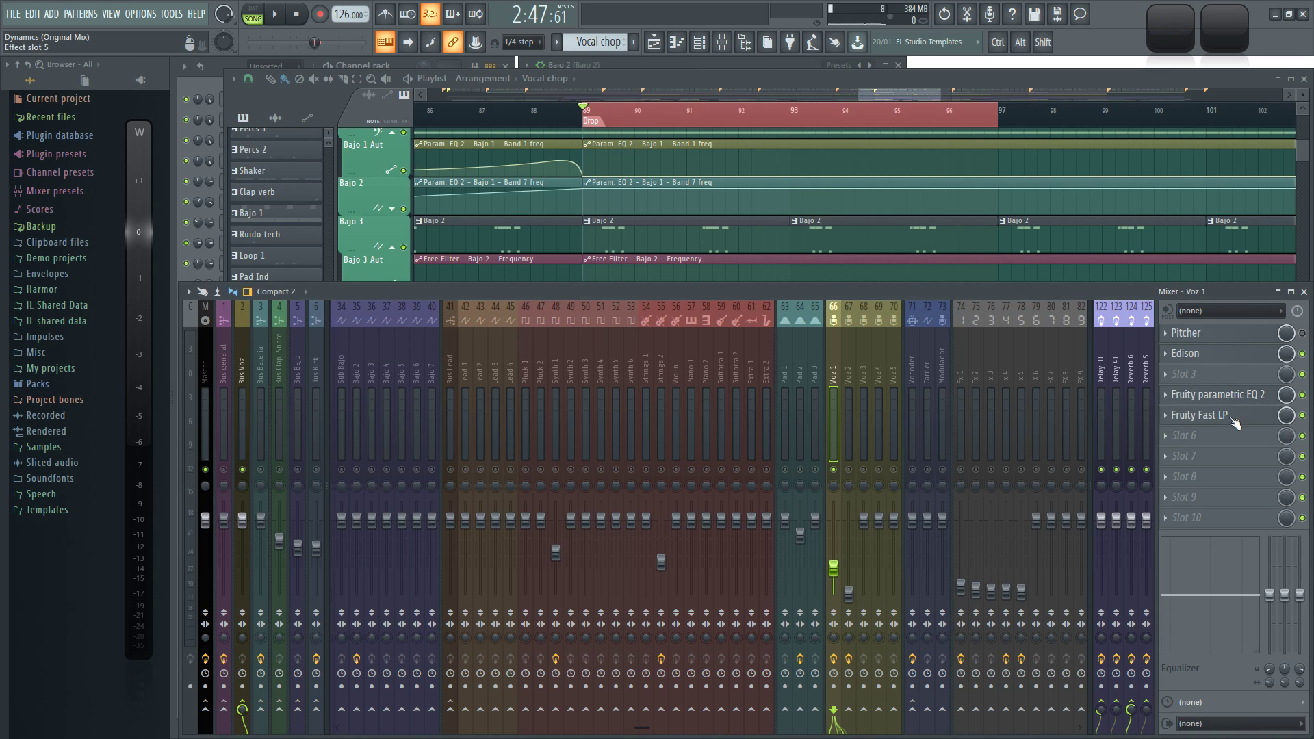
left_click(1166, 418)
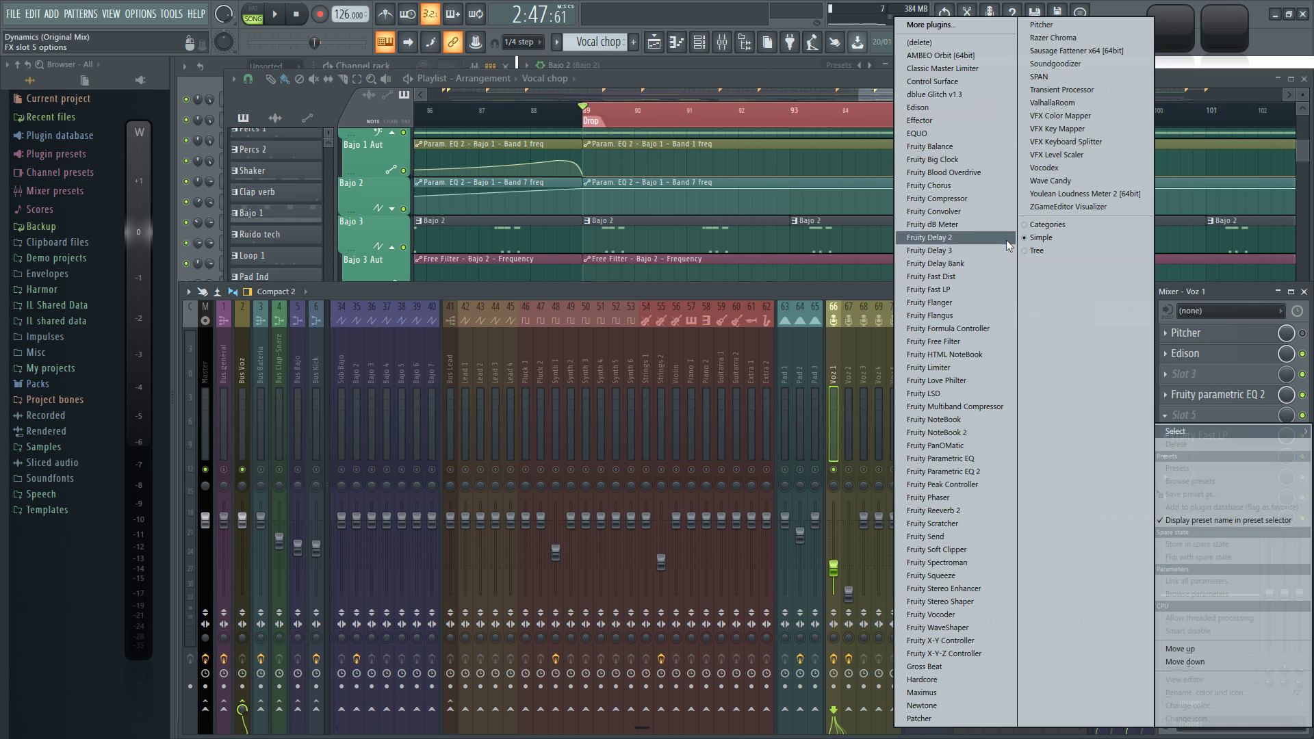
left_click(948, 445)
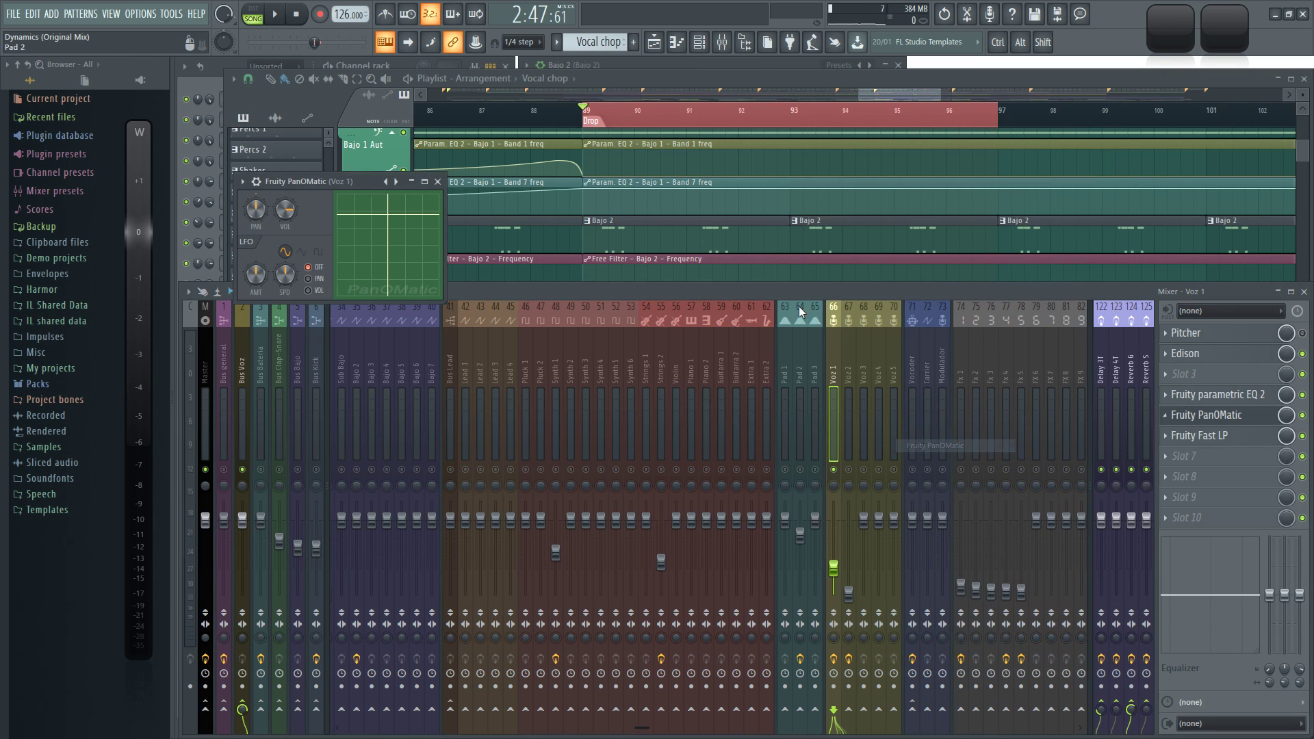
Step: Set PanOMatic's LFO to modulate panning with a triangle wave at 93% amount, audition it on the soloed Voz 1, and close the plugin
key("space")
left_click_drag(374, 181, 531, 189)
key("space")
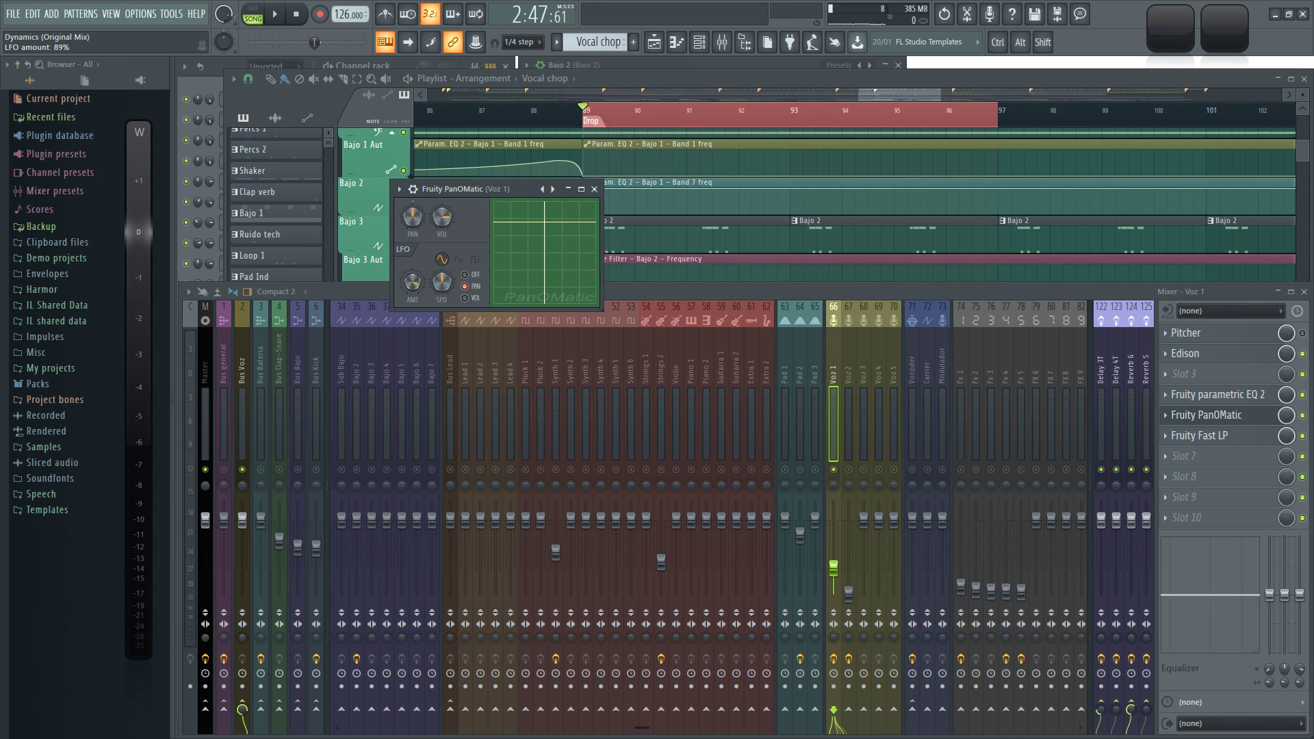
key("space")
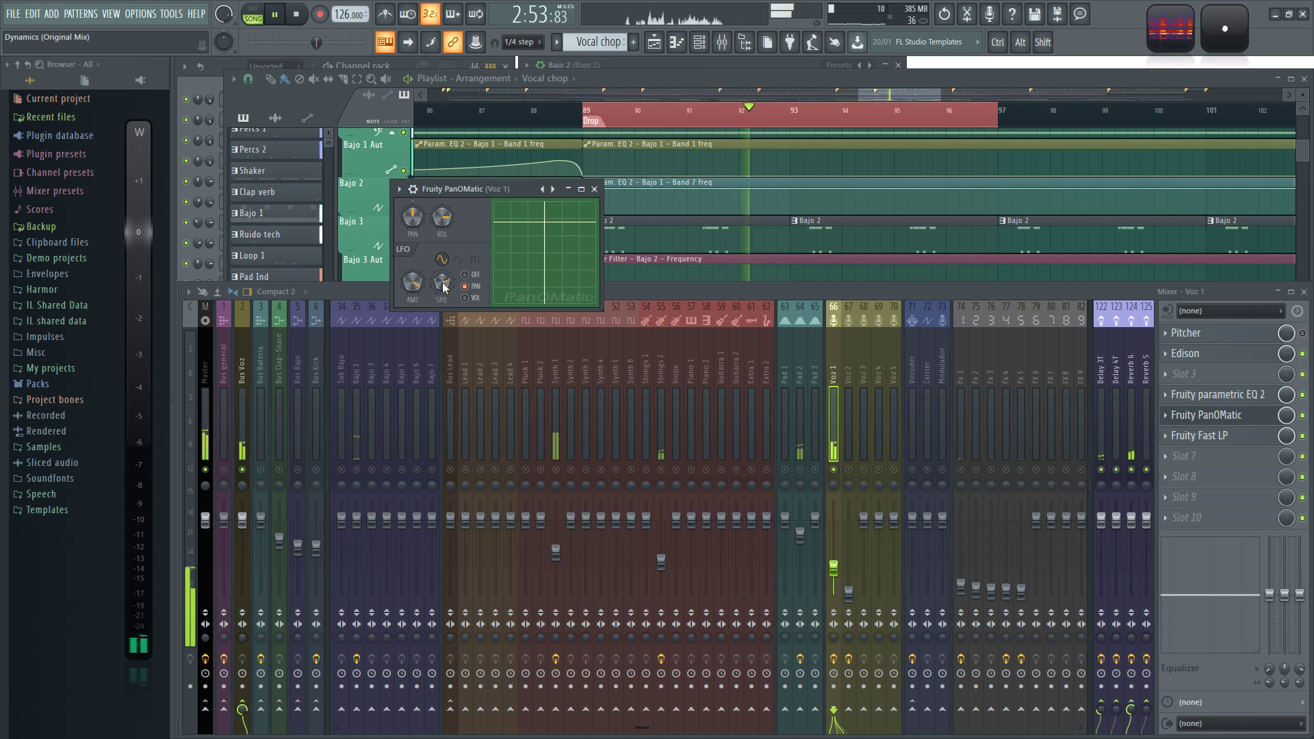
left_click(459, 260)
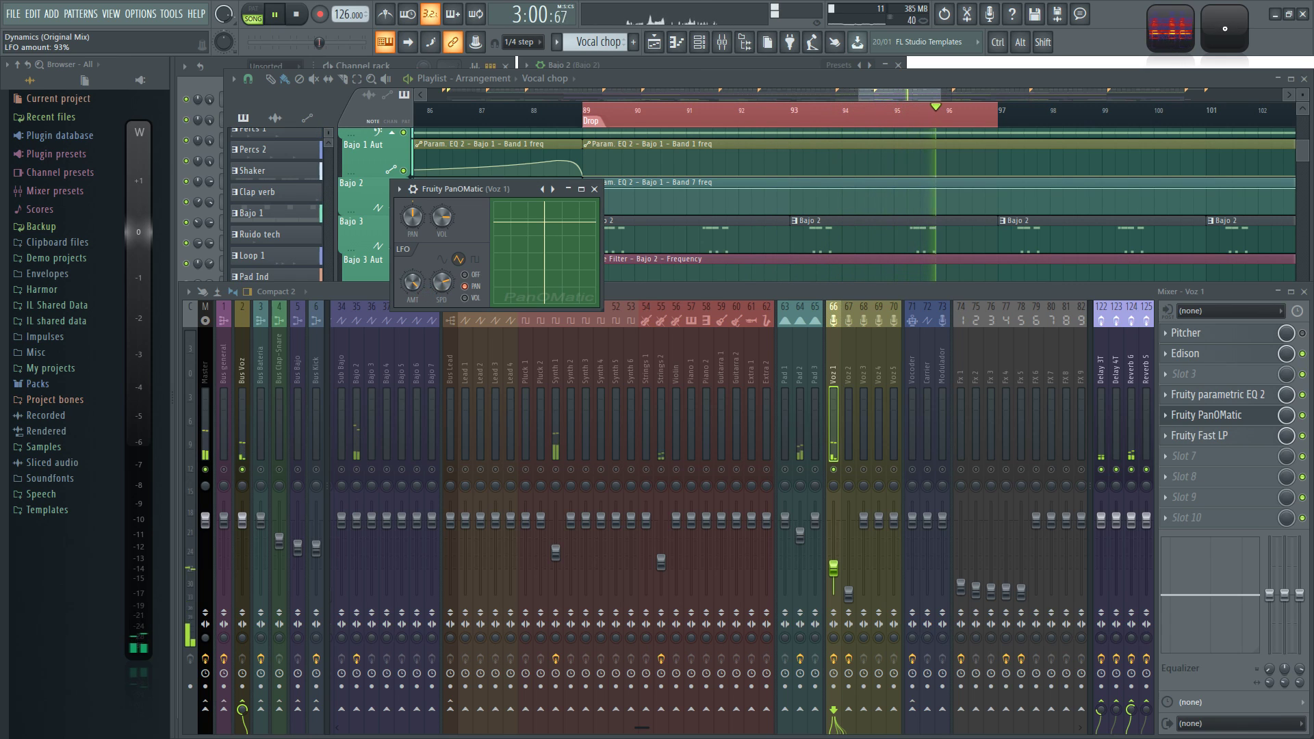
left_click(595, 189)
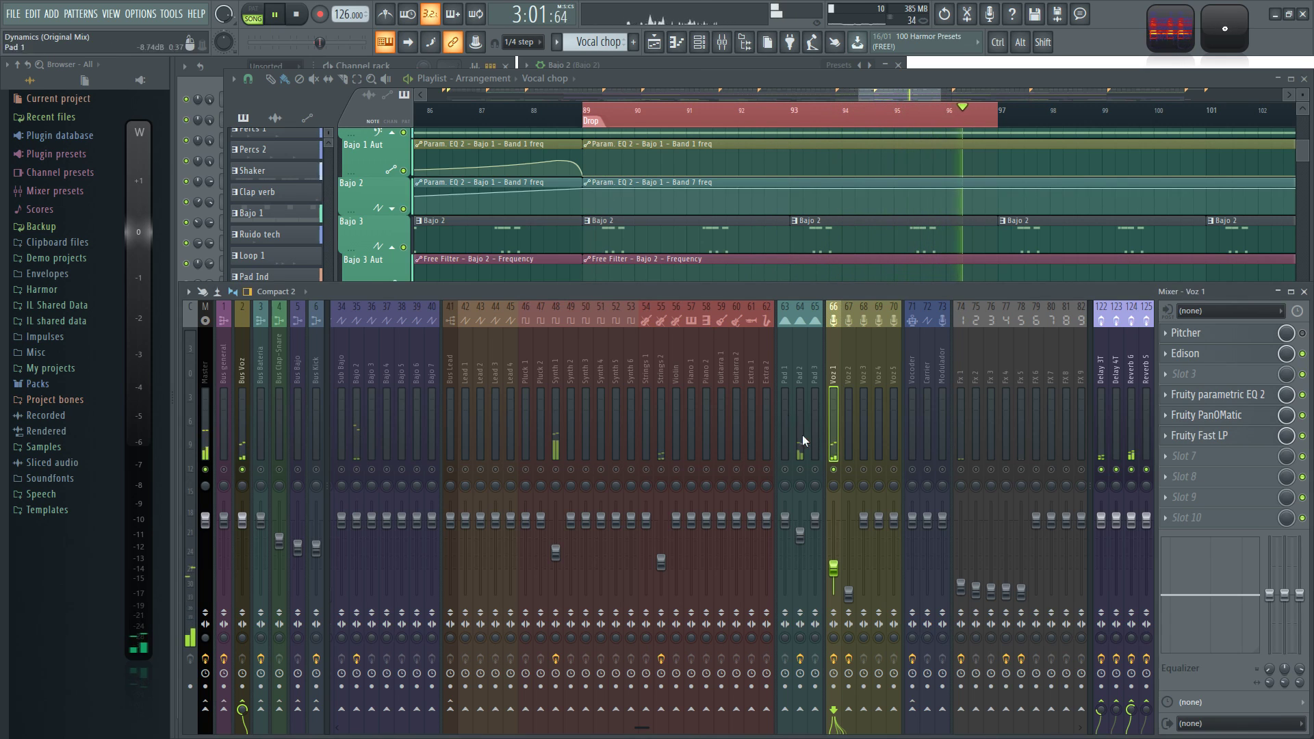
Step: Take the Voz 1 mixer track out of solo so all tracks are heard, and stop playback
right_click(834, 469)
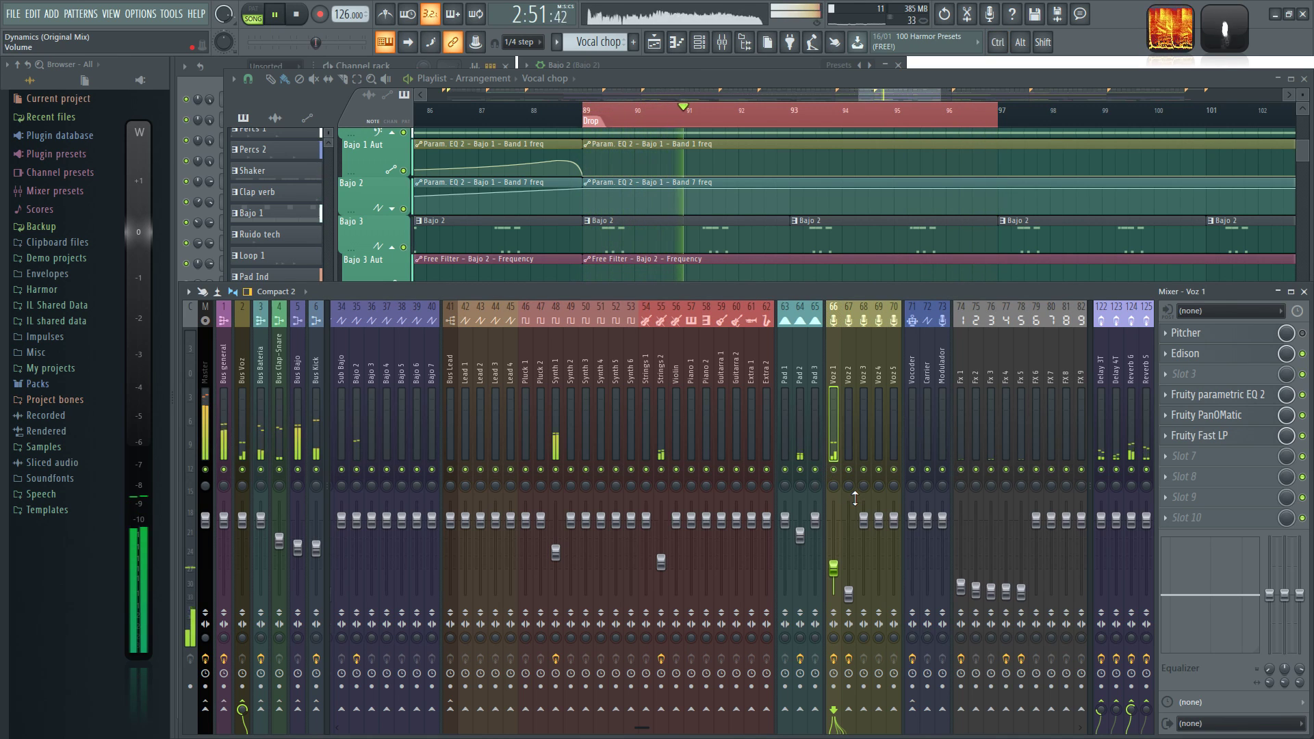
key("space")
Step: Set the playlist time selection from the Speech marker at bar 65 to the Salida marker at bar 105 and play it
left_click(896, 97)
scroll(794, 420, "down", 5)
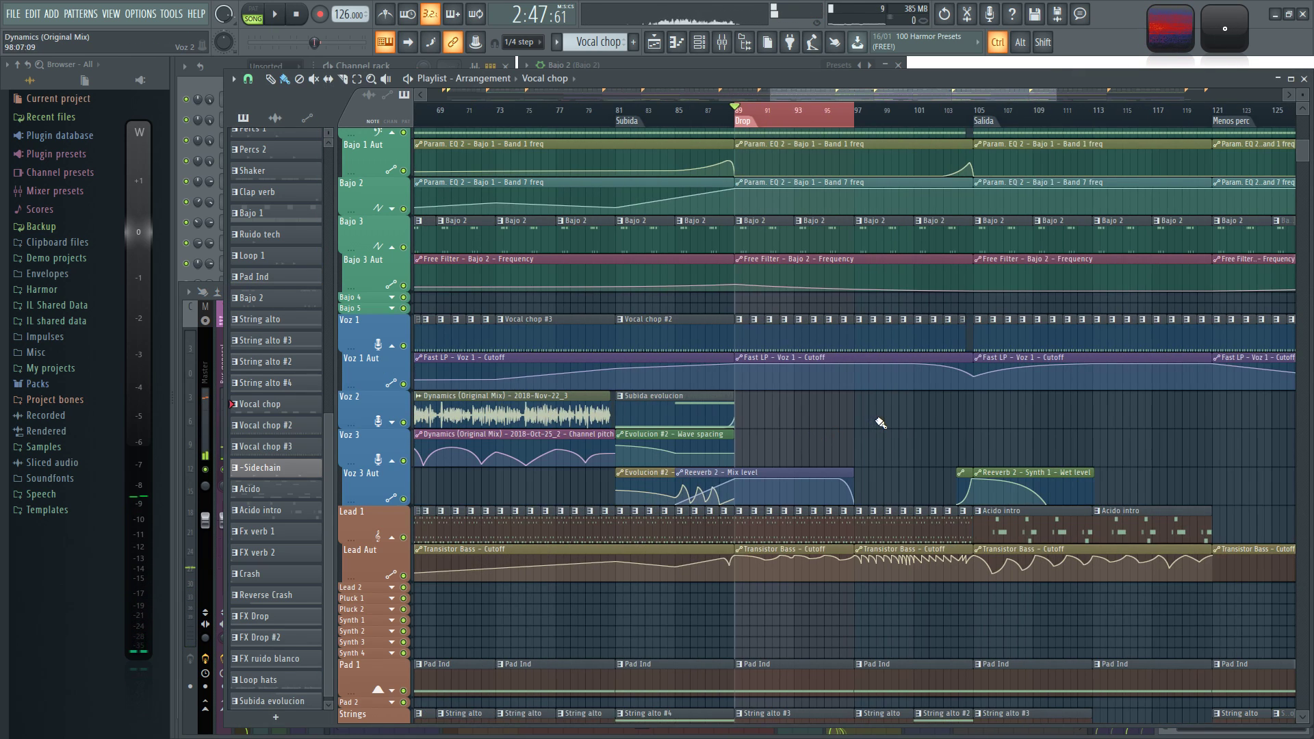
left_click(843, 119, "ctrl")
scroll(846, 123, "up", 5)
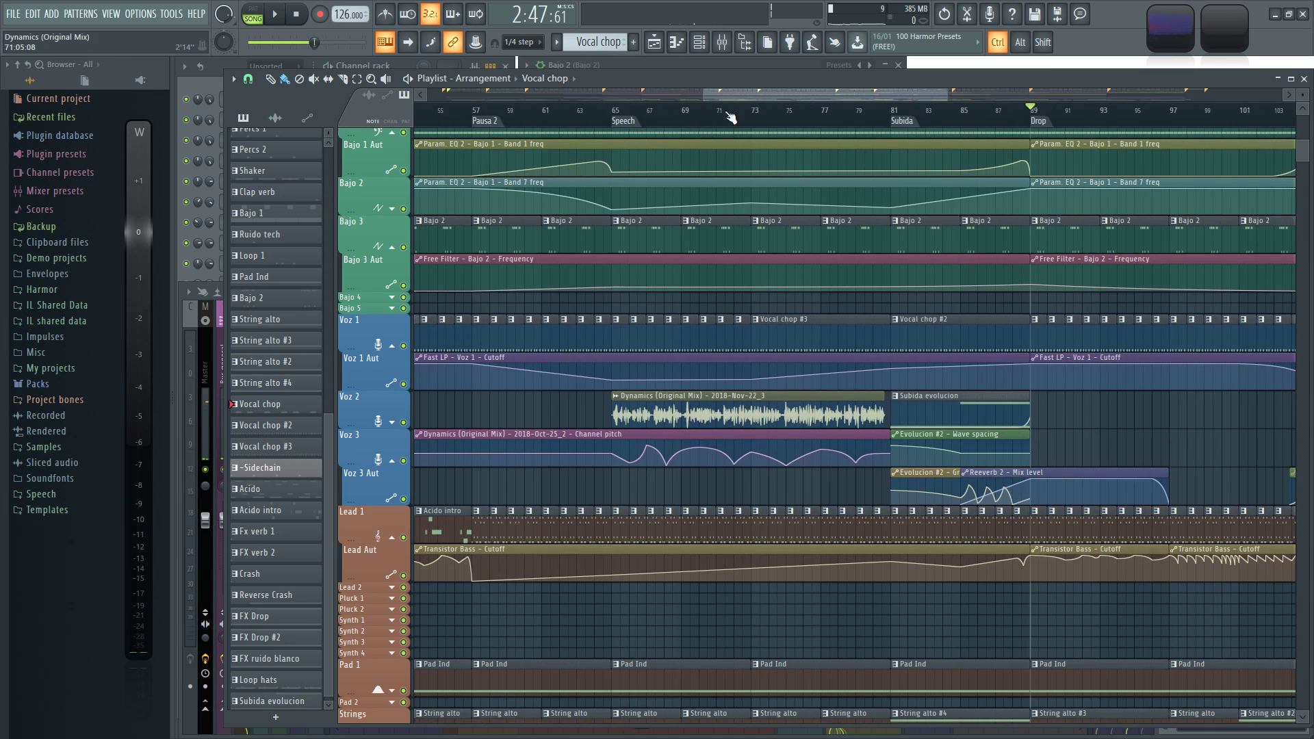
scroll(745, 257, "up", 3)
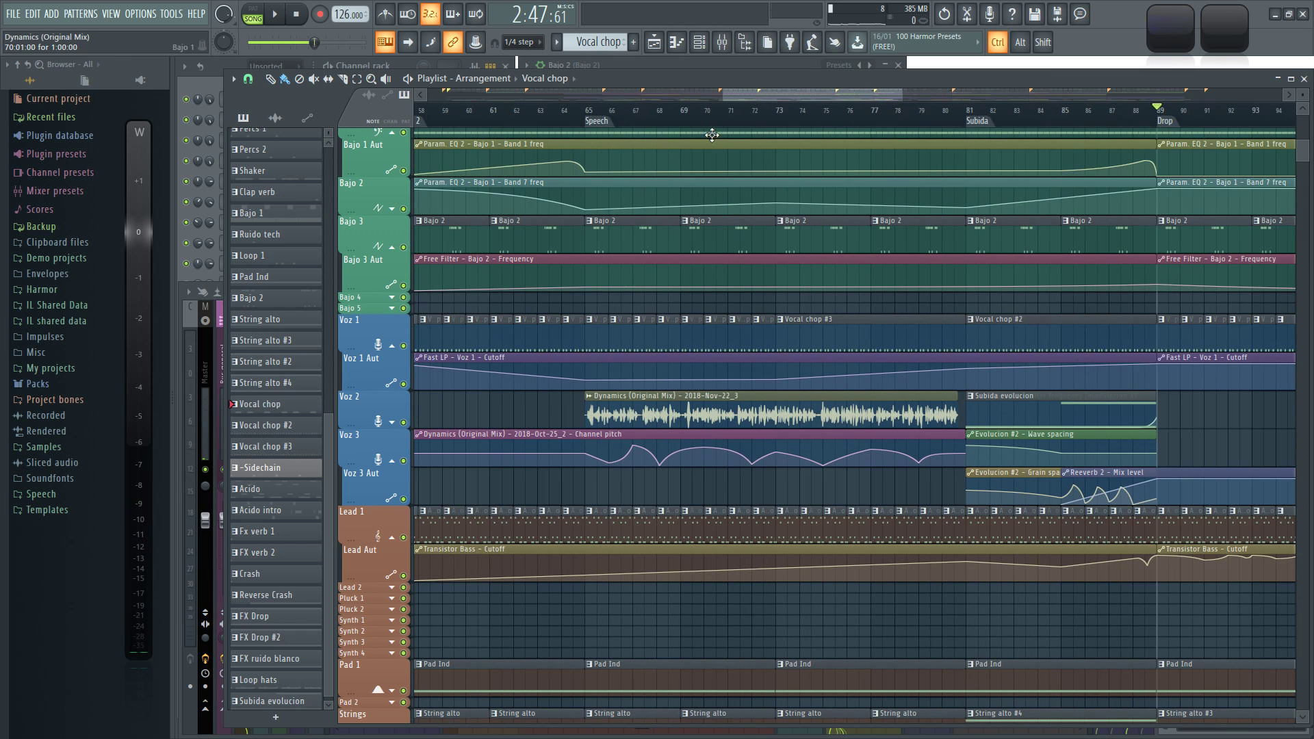
left_click_drag(590, 115, 1162, 206)
scroll(1230, 431, "down", 2)
left_click_drag(1232, 397, 1034, 403)
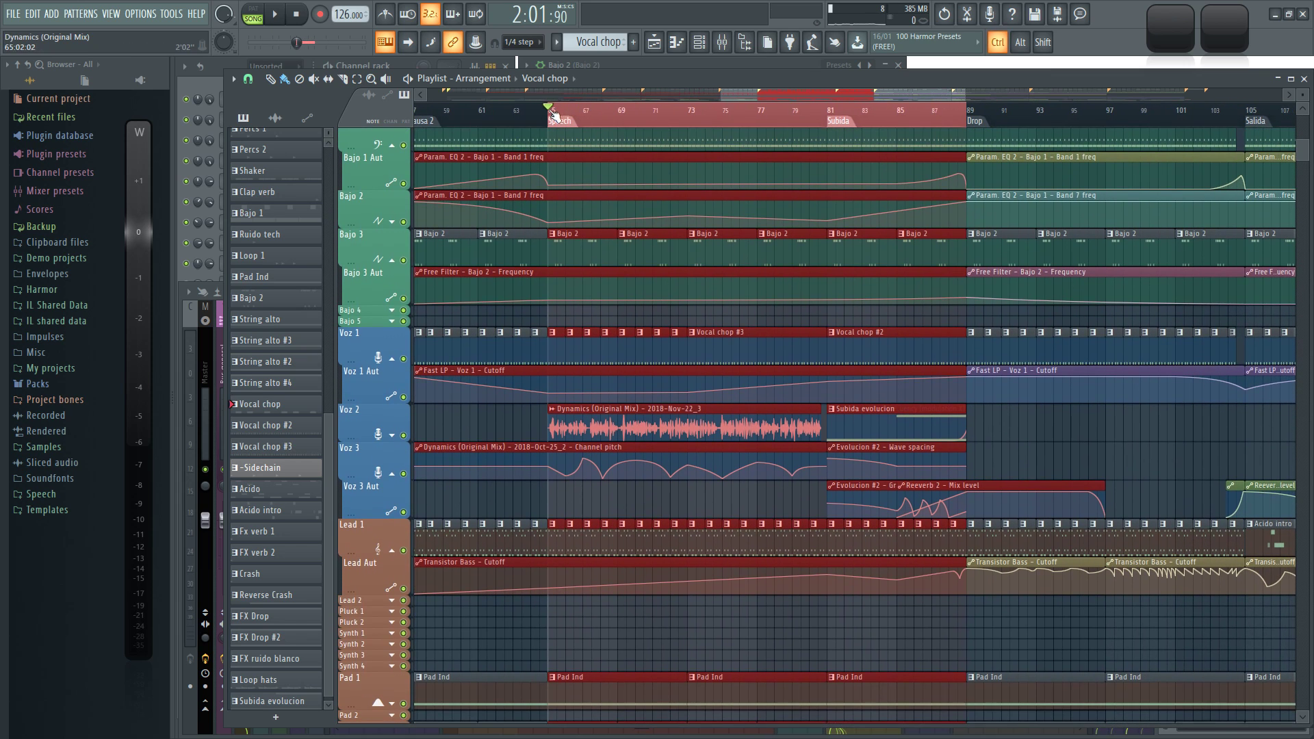
left_click_drag(553, 120, 1248, 166)
key("space")
left_click(1079, 457, "ctrl")
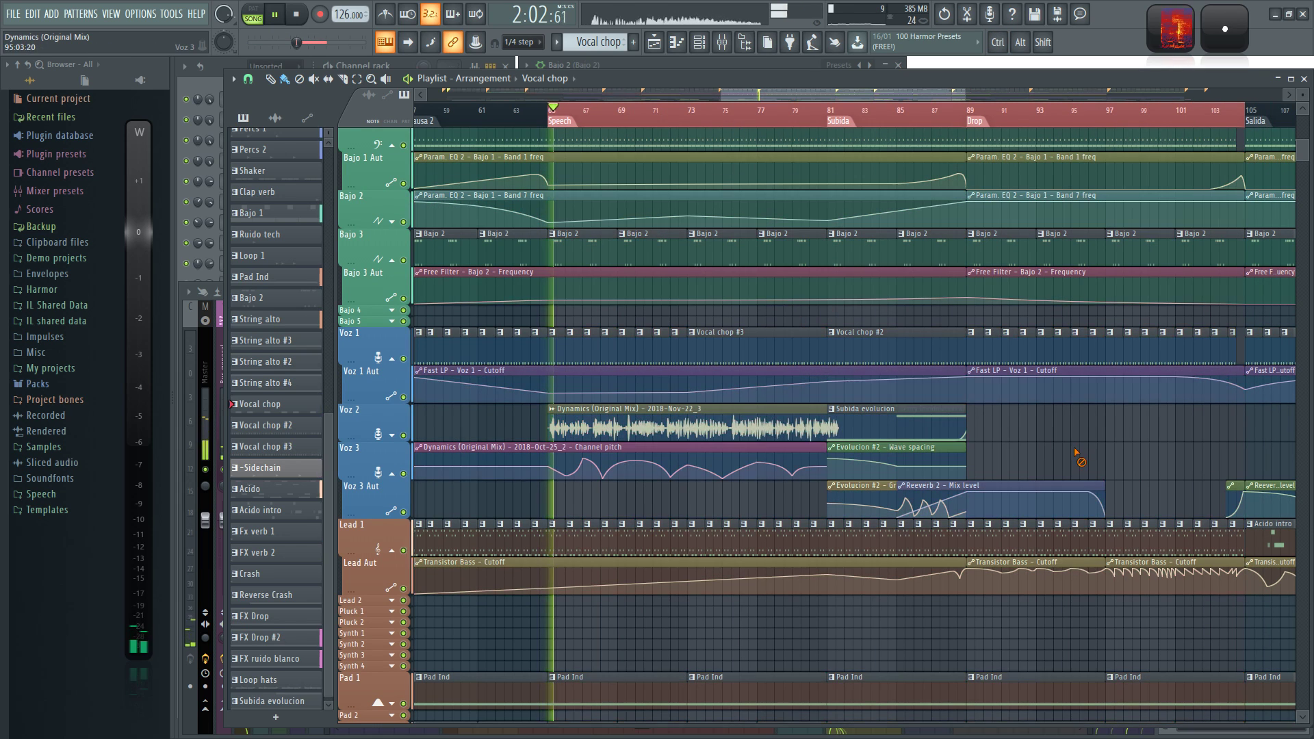
Step: Raise the Voz 2 mixer fader to about -7.7 dB while auditioning the Speech section
key("F9")
key("space")
left_click_drag(849, 591, 849, 548)
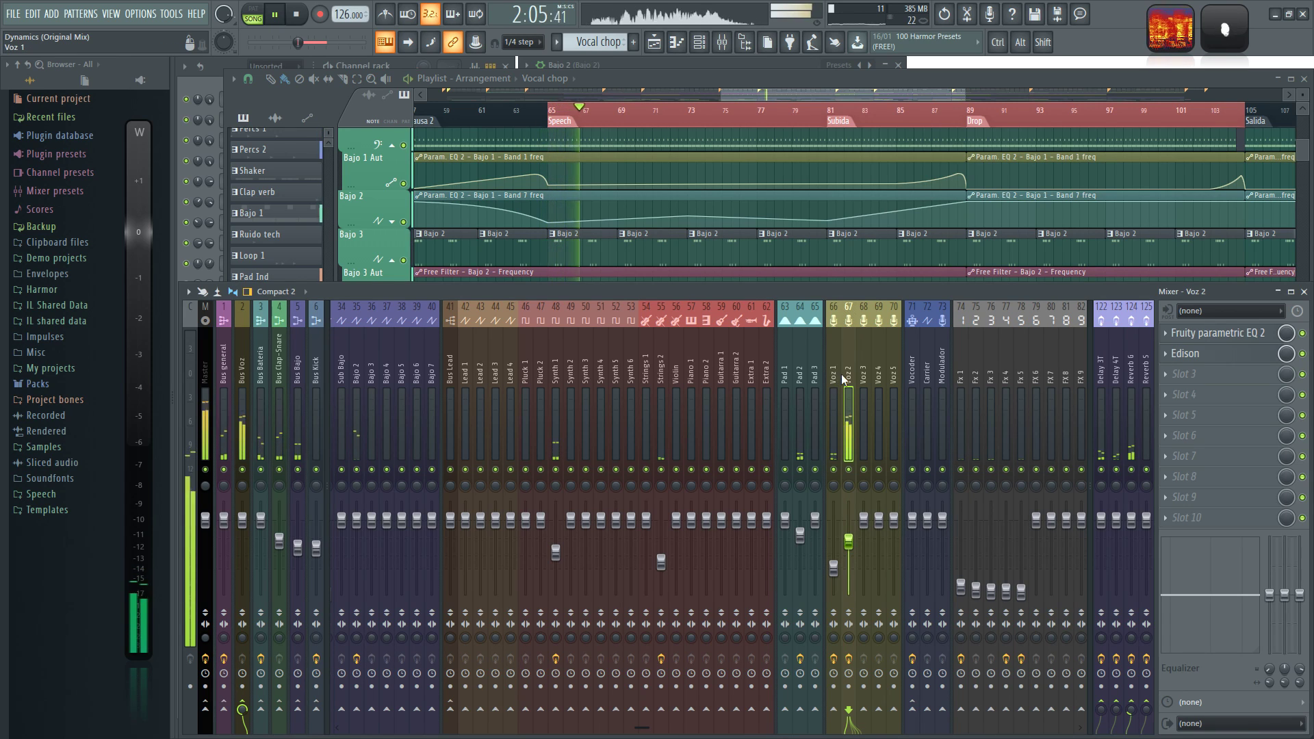
key("space")
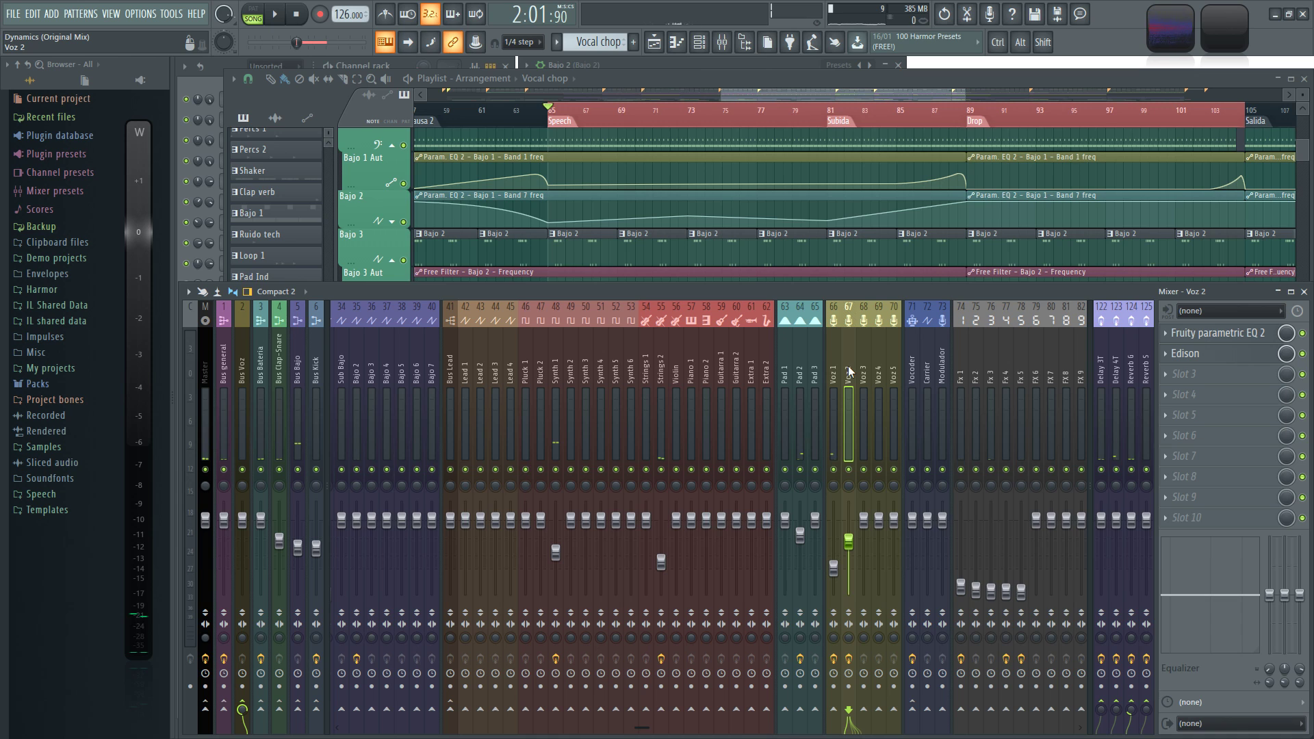
scroll(849, 370, "up", 6)
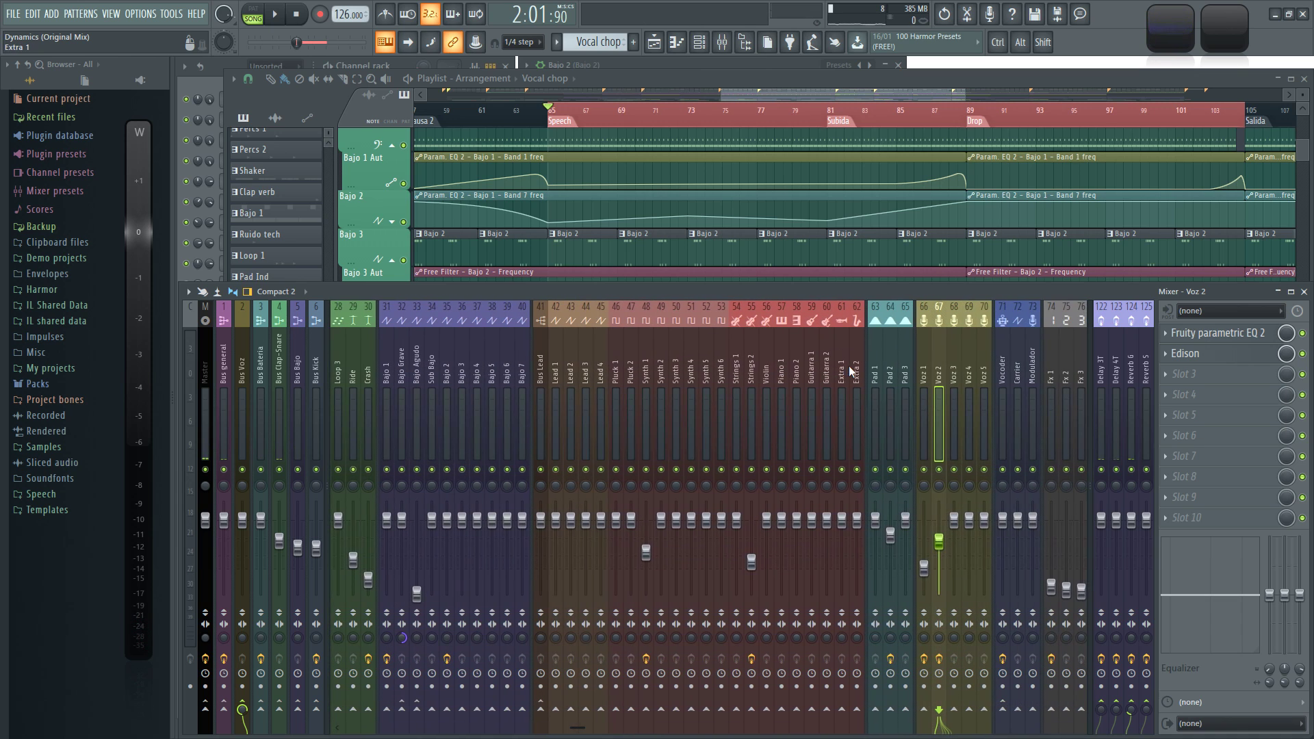
scroll(851, 371, "up", 2)
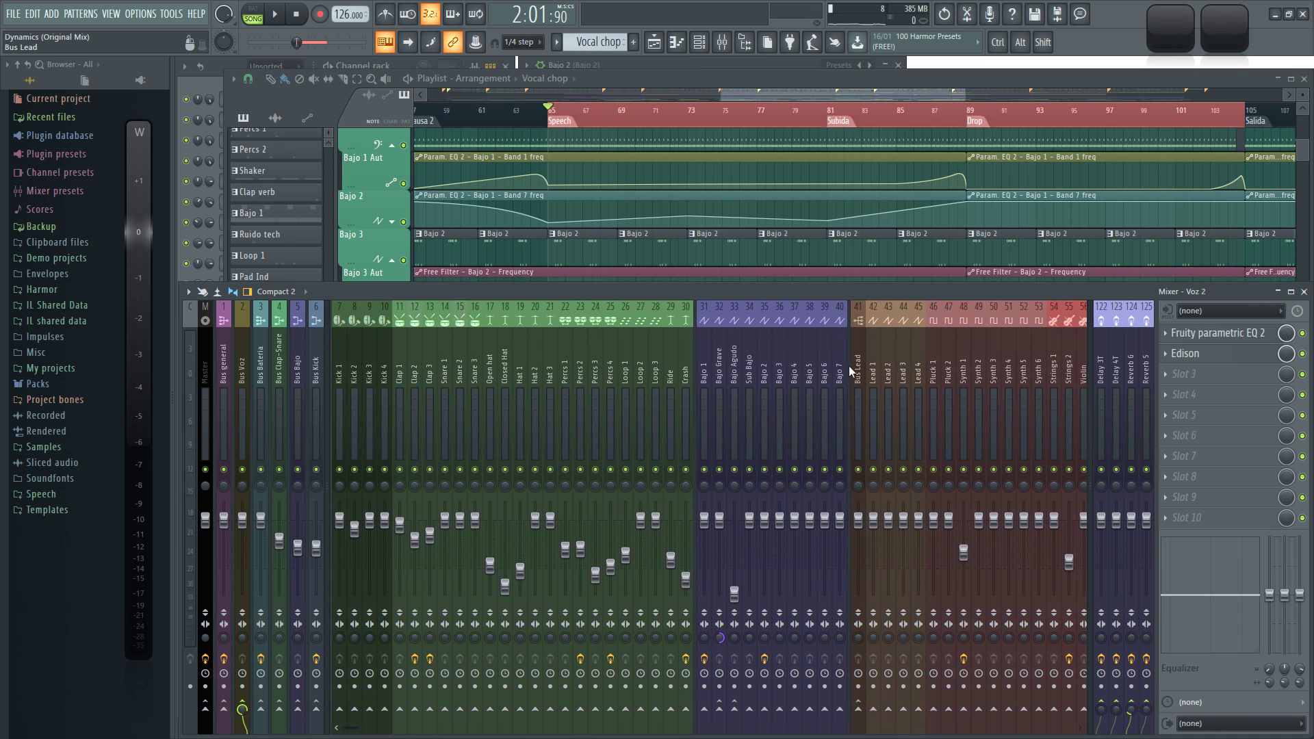
scroll(851, 372, "down", 14)
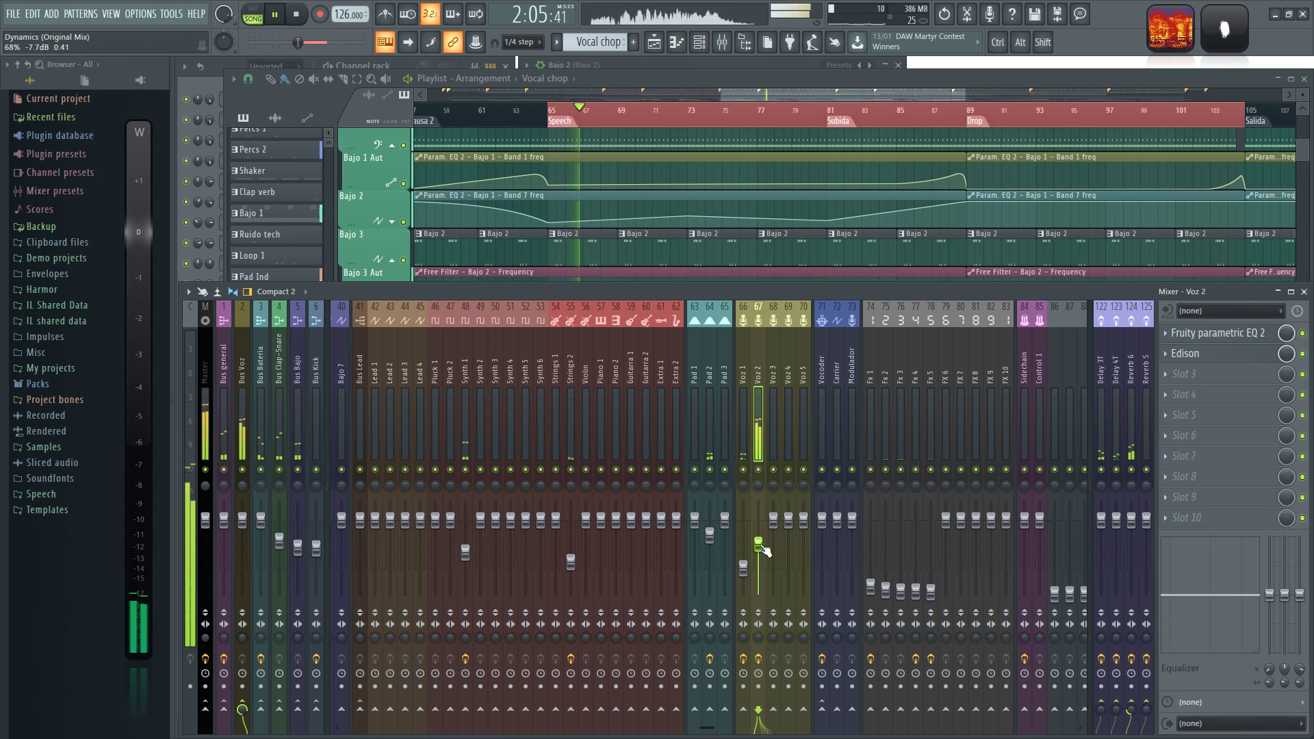
Step: Compare the Voz 2 level with the drum, bass and lead tracks across the mixer during playback
scroll(900, 365, "down", 2)
scroll(894, 347, "up", 10)
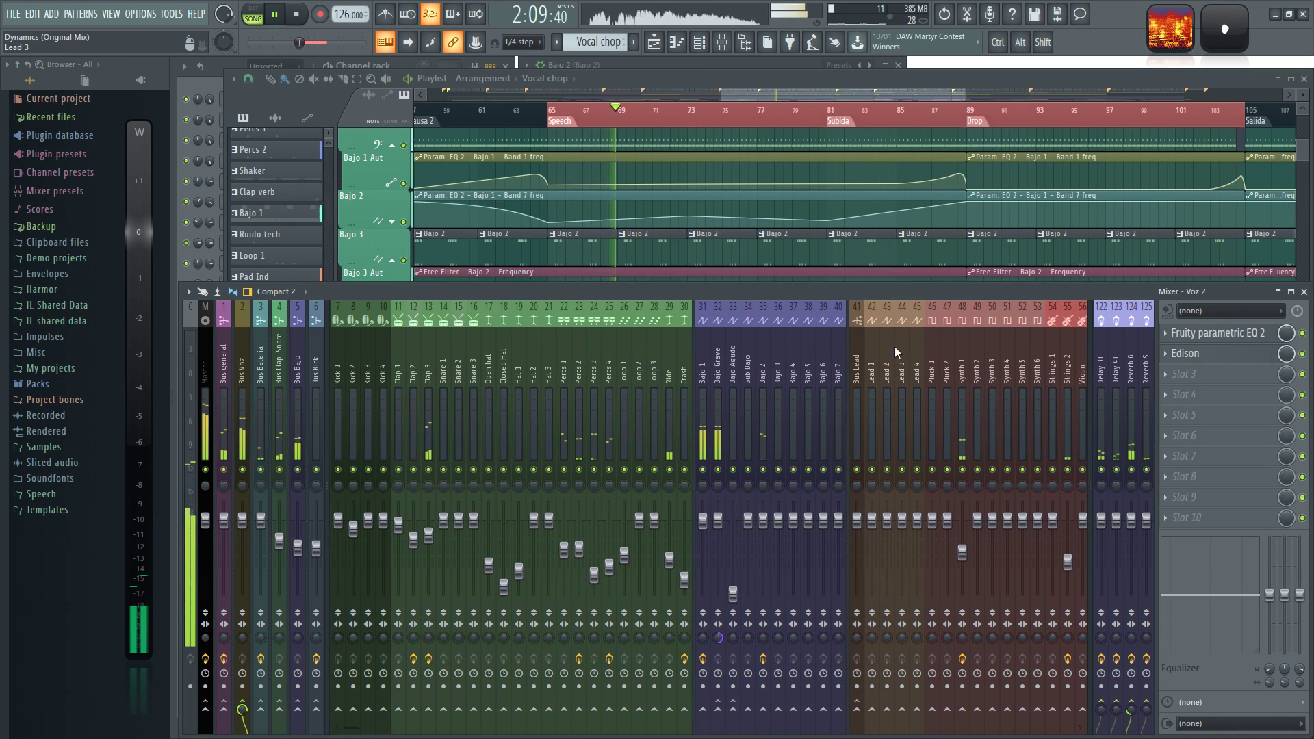
scroll(898, 341, "down", 6)
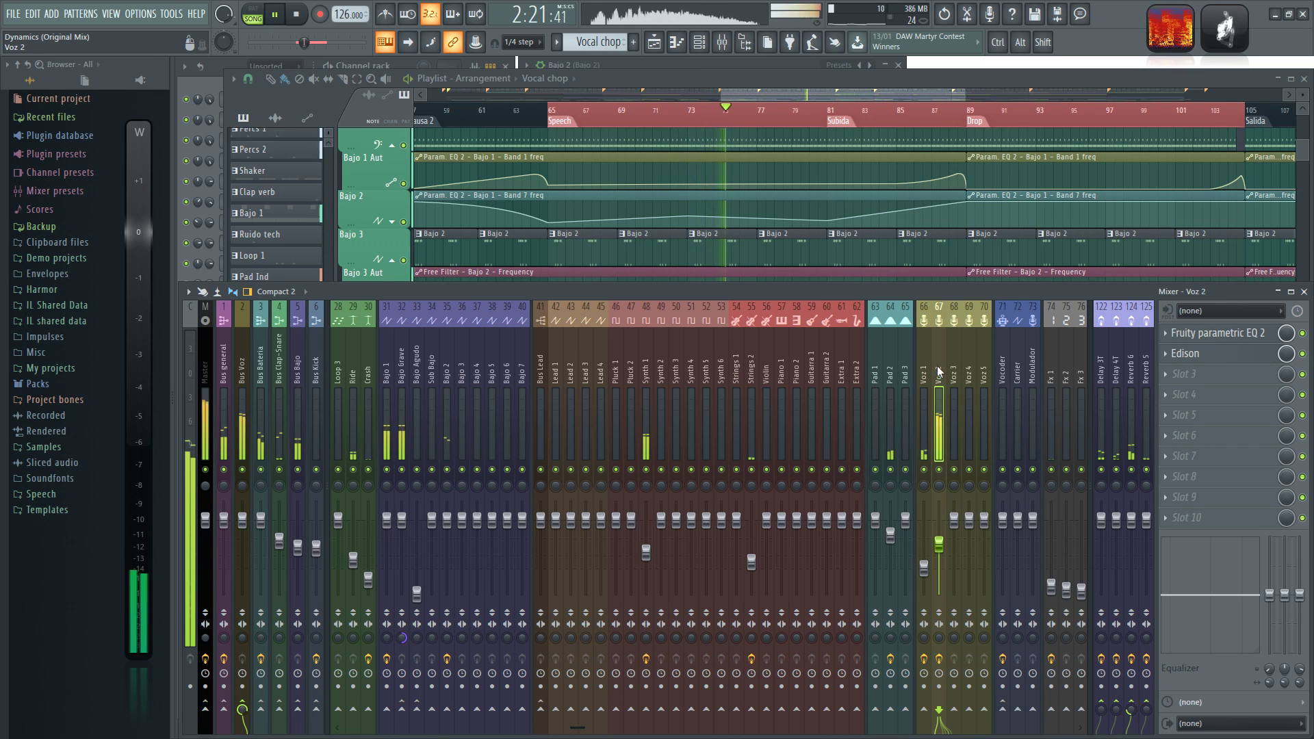
scroll(940, 368, "up", 5)
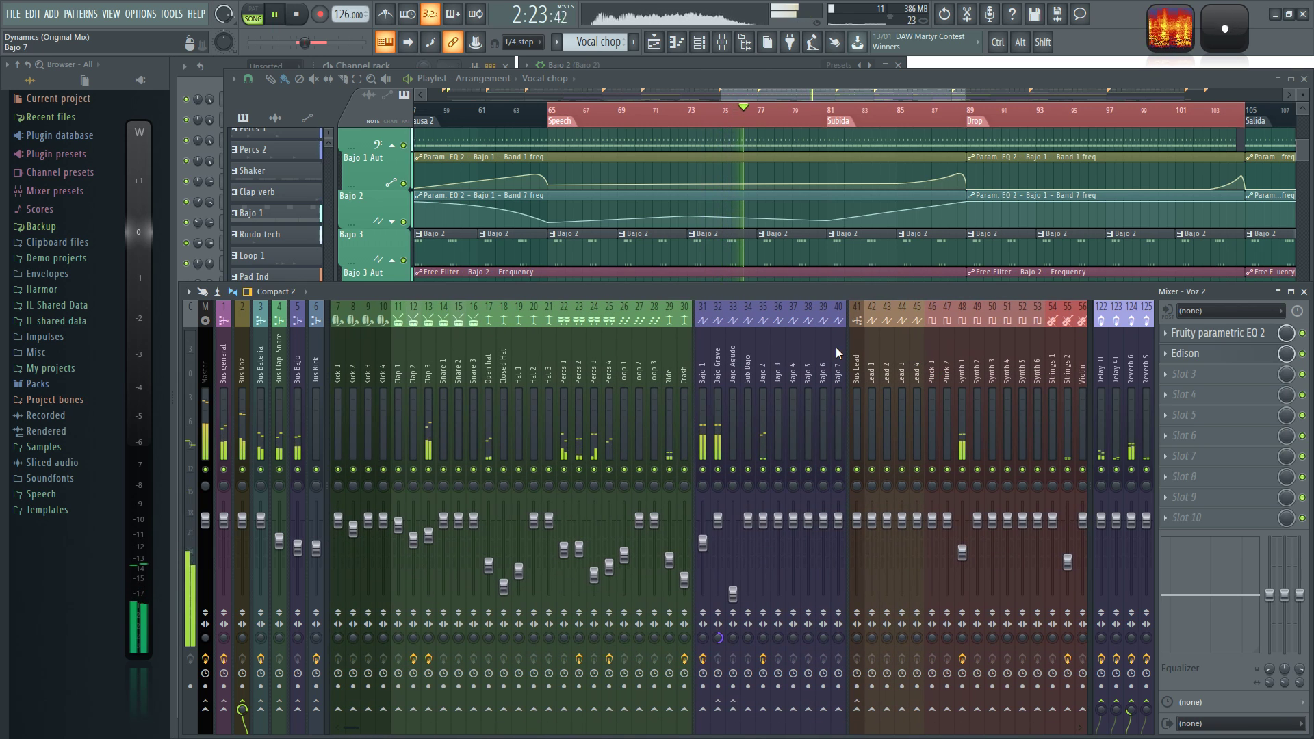
scroll(834, 347, "down", 8)
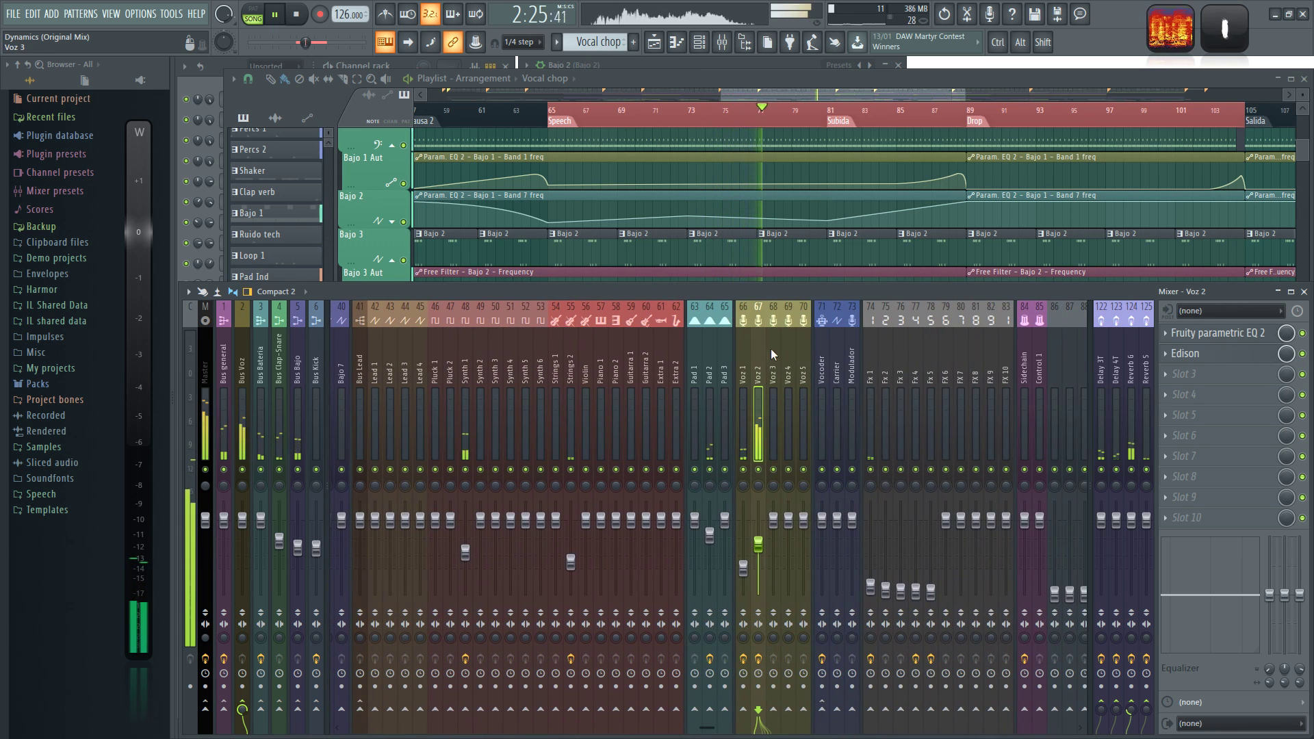
Step: Inspect the Fruity parametric EQ 2 and Edison effects on the Voz 2 mixer track
left_click(1255, 334)
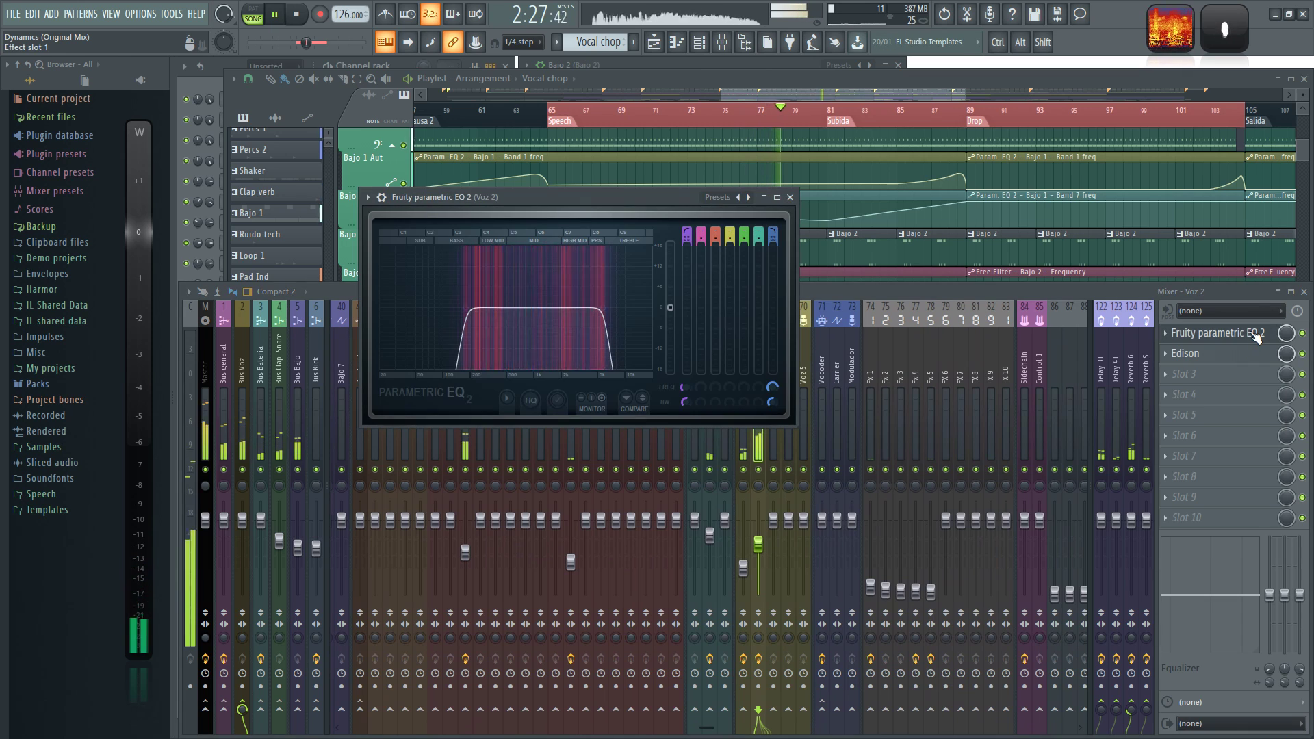
left_click(1255, 334)
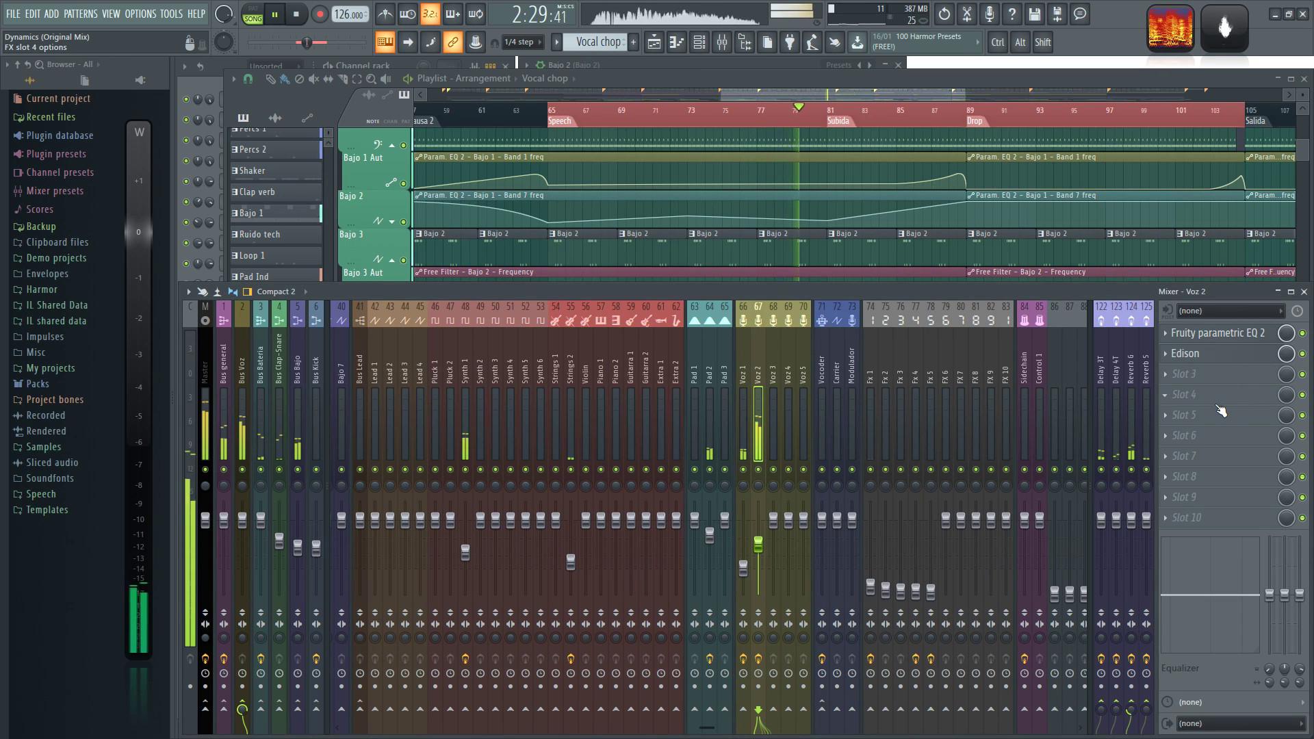
left_click(1220, 356)
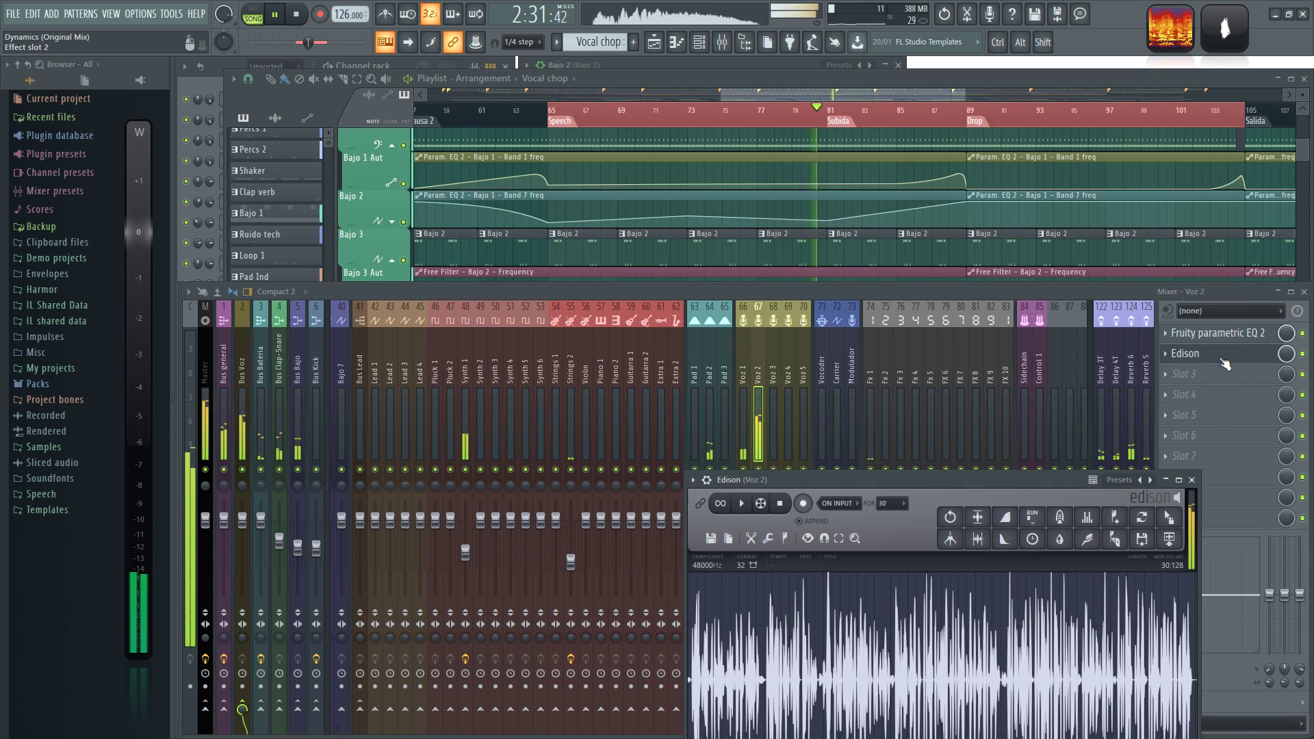
left_click(1223, 362)
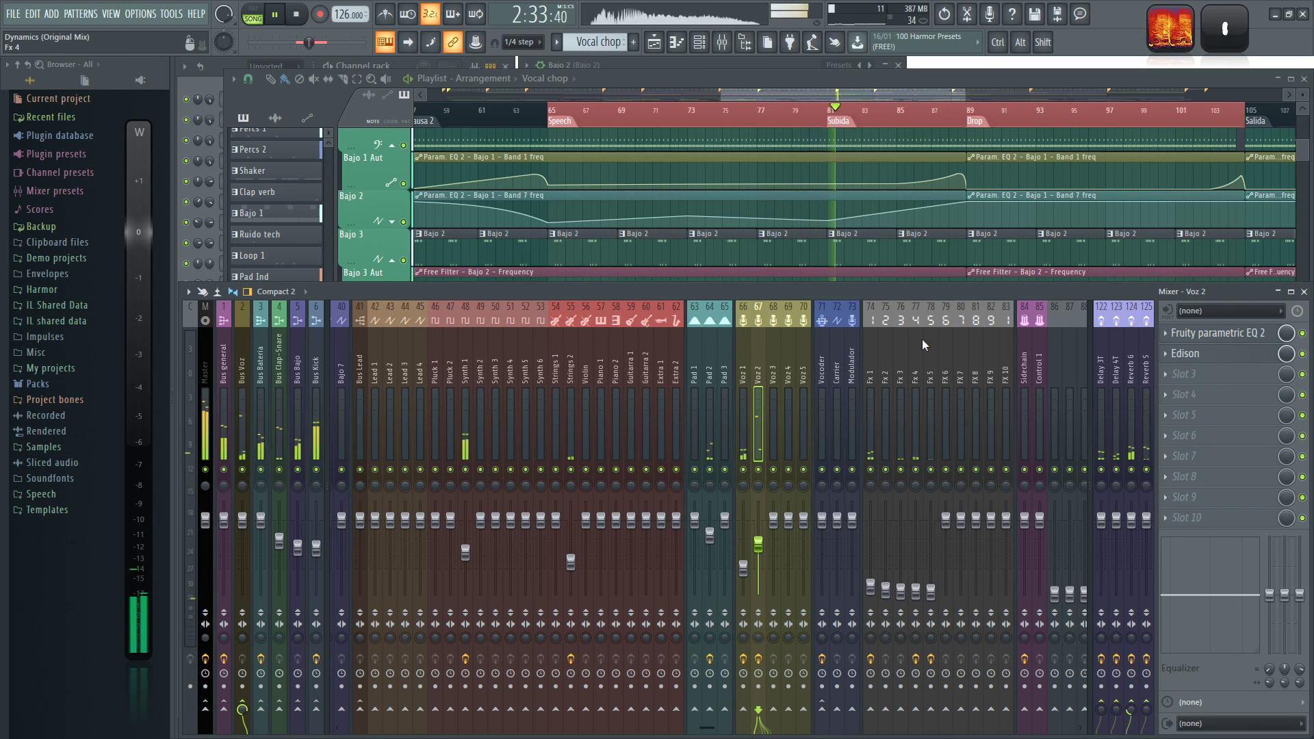
Step: Raise the Fx 4 mixer fader to about -6.5 dB during the Subida section, and stop playback
scroll(921, 339, "down", 2)
left_click_drag(835, 592, 825, 543)
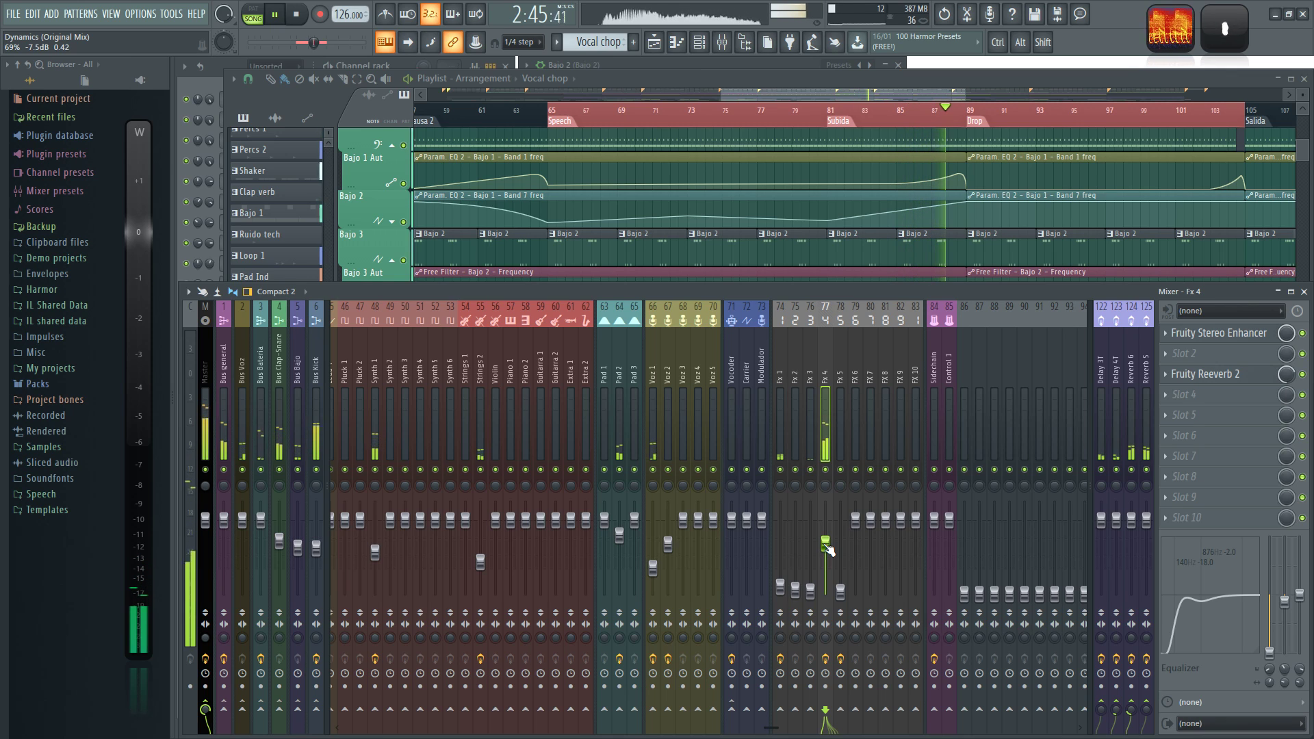
left_click_drag(825, 542, 825, 541)
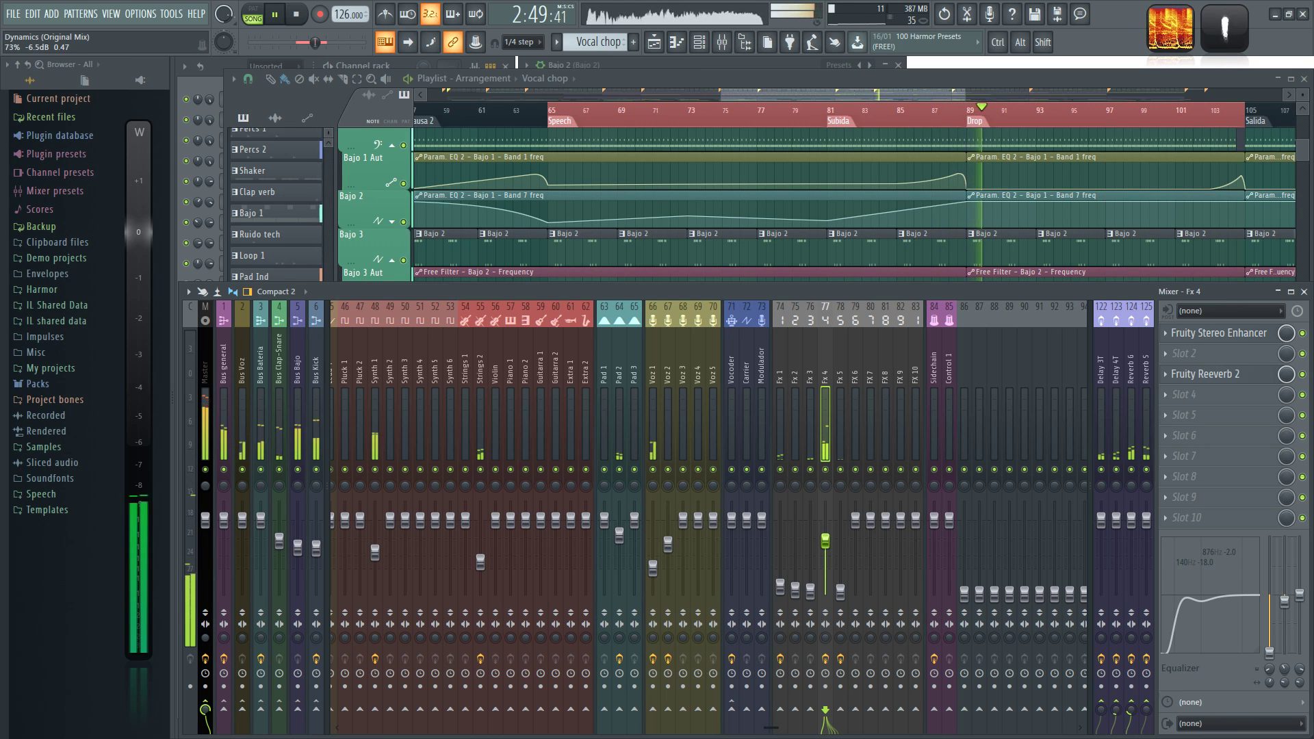
left_click(297, 19)
Step: Audition the transition from Speech into Subida in the playlist, starting playback from several positions between bars 74 and 81
key("ctrl")
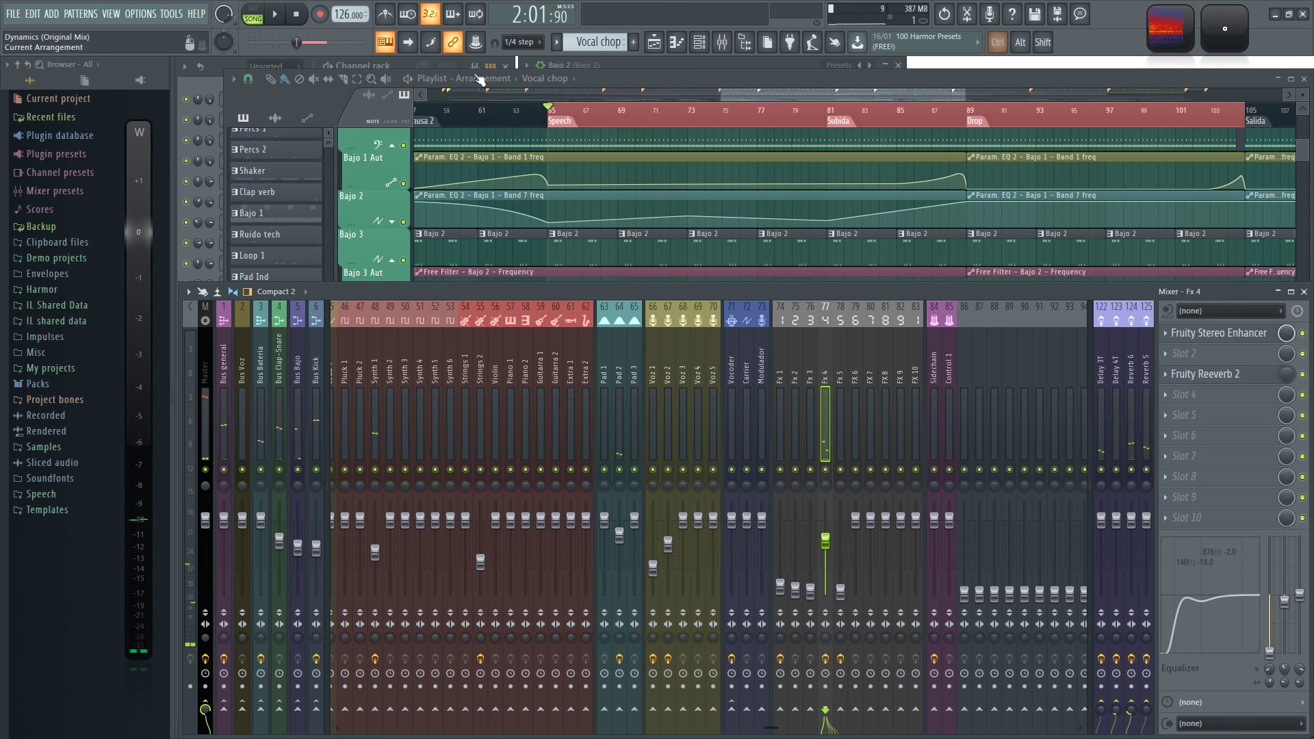
left_click_drag(809, 92, 824, 95)
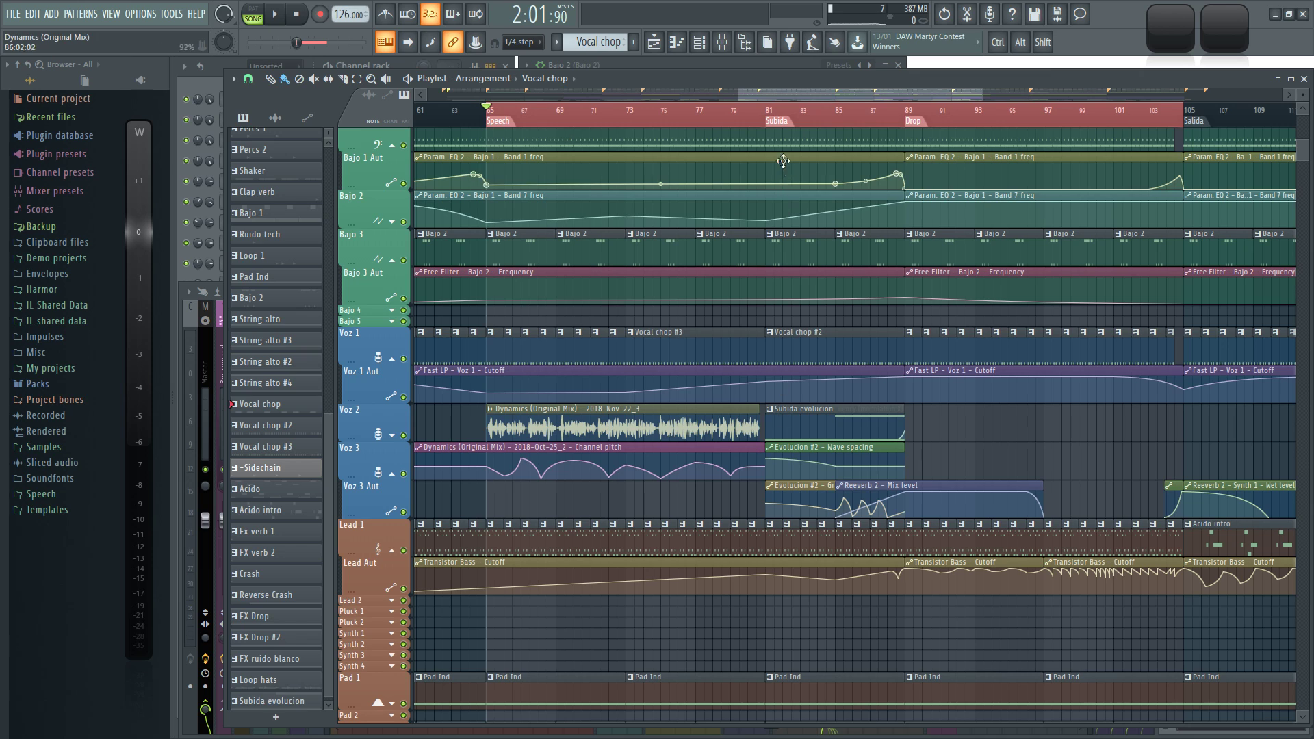
left_click(644, 118)
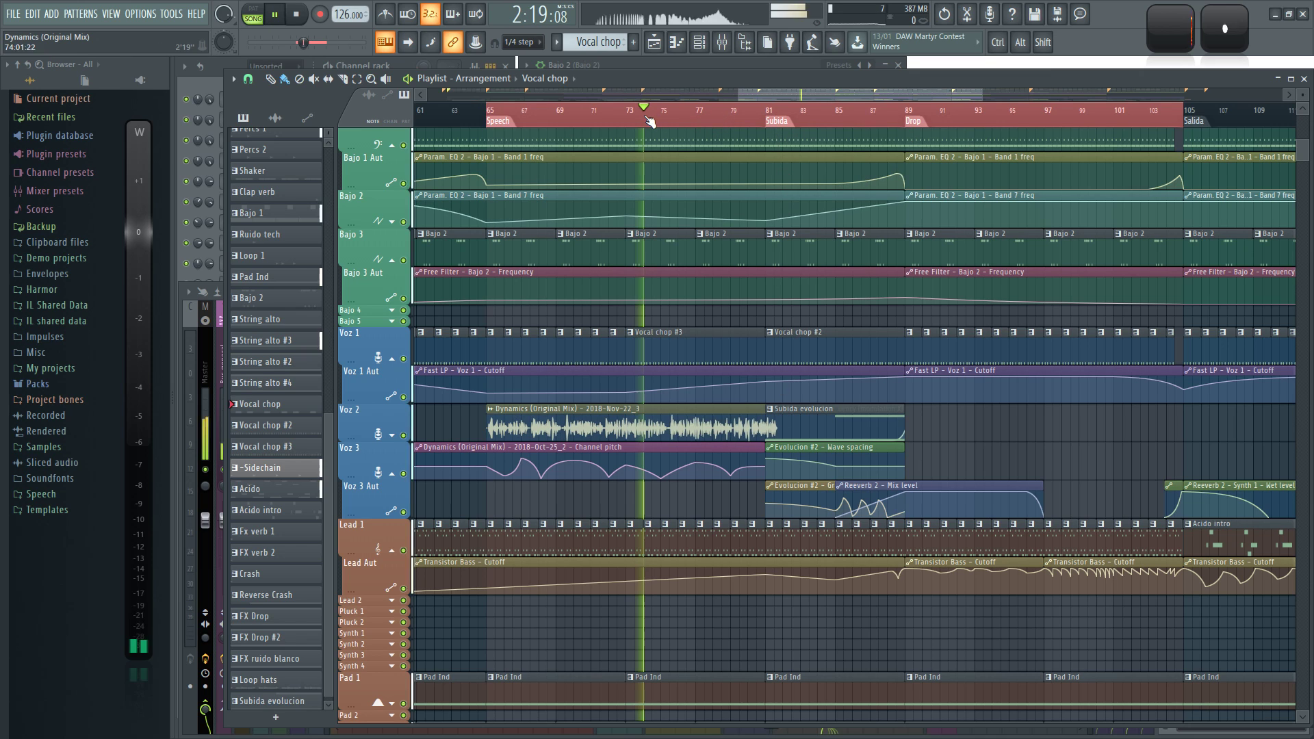
left_click(769, 112)
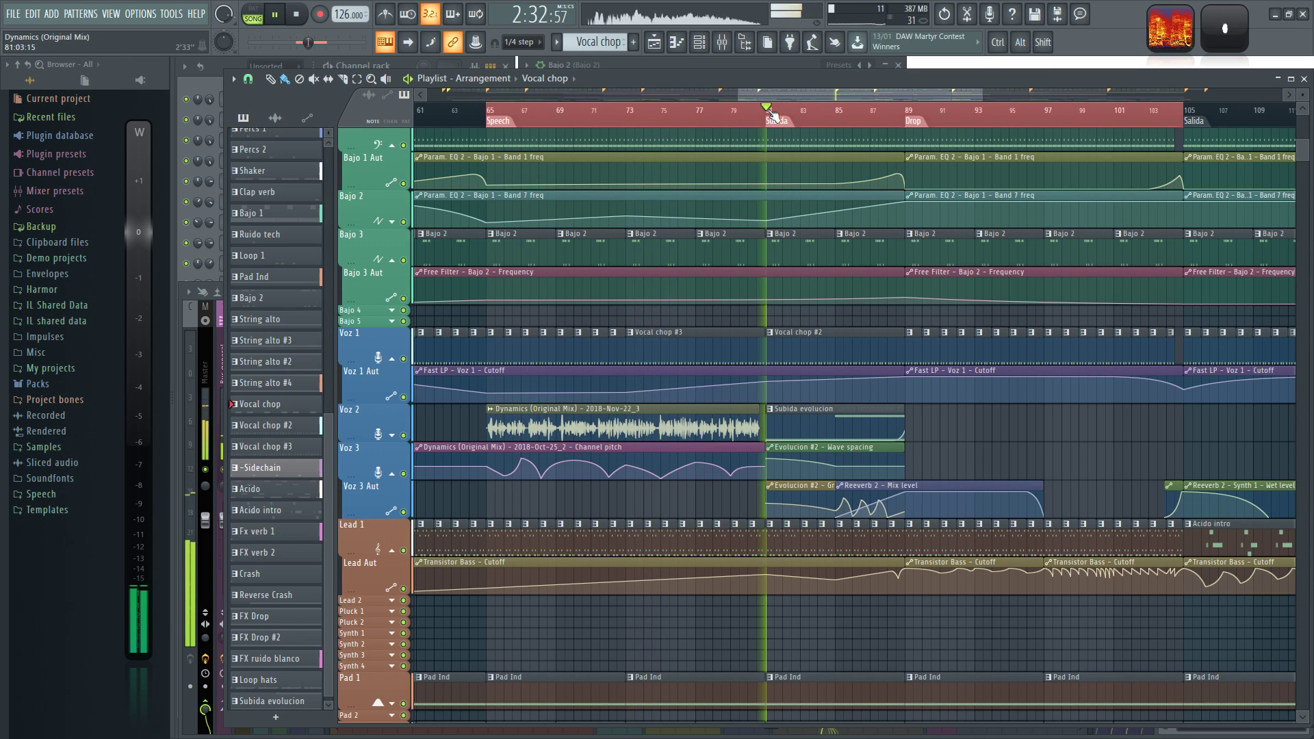
left_click(698, 114)
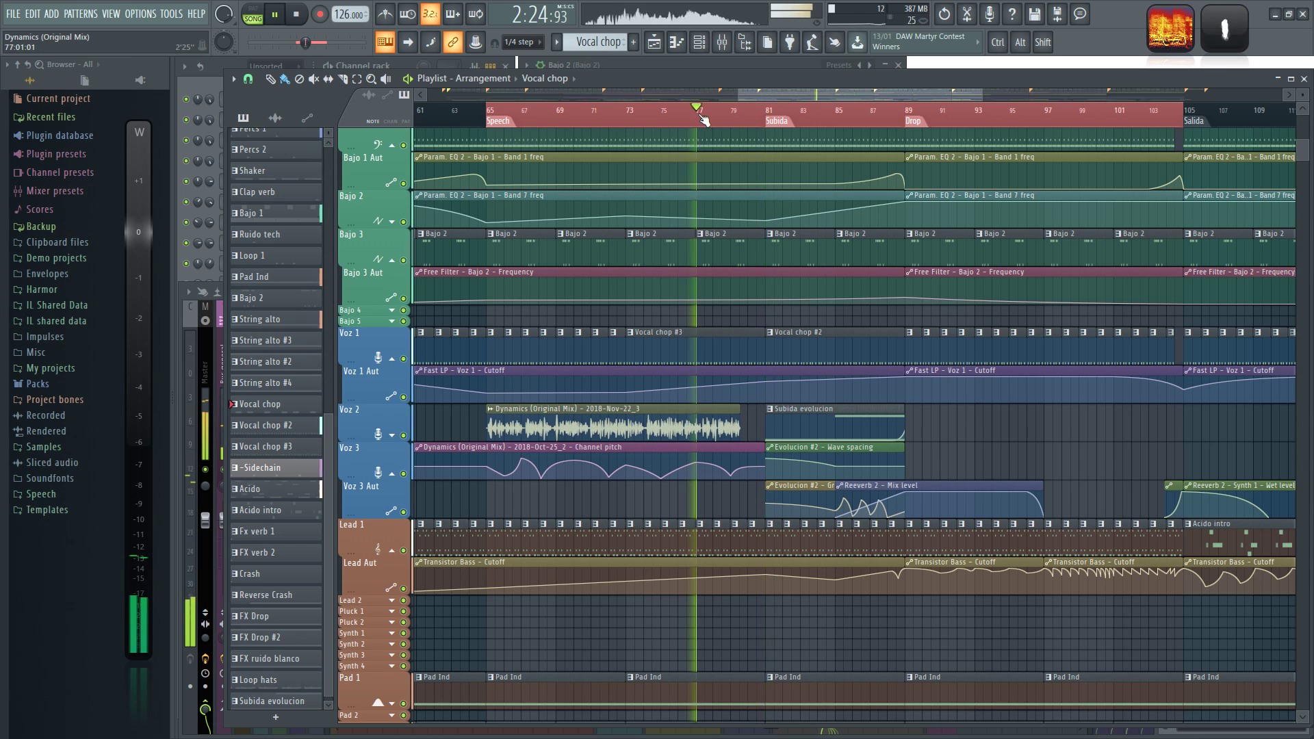
left_click(757, 112)
left_click(739, 113)
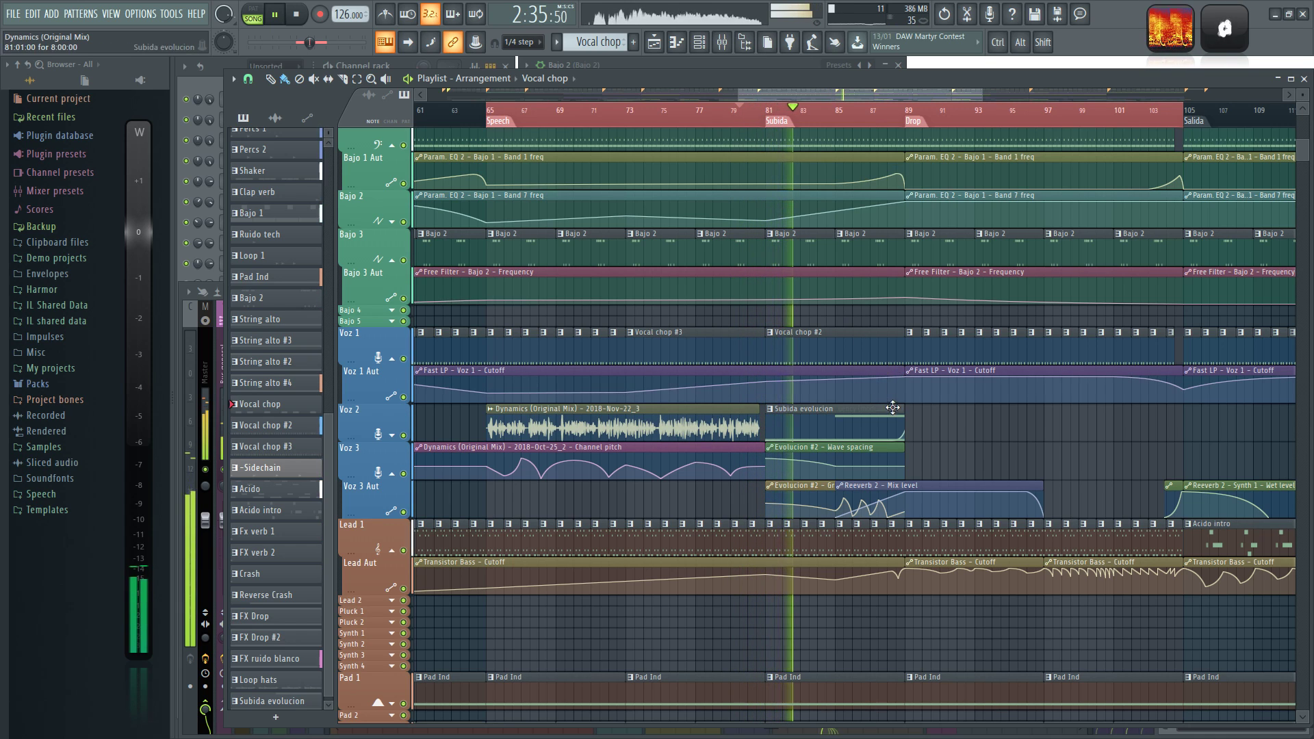
Step: Set the Voz 2 mixer fader to about -7.2 dB during playback
key("F9")
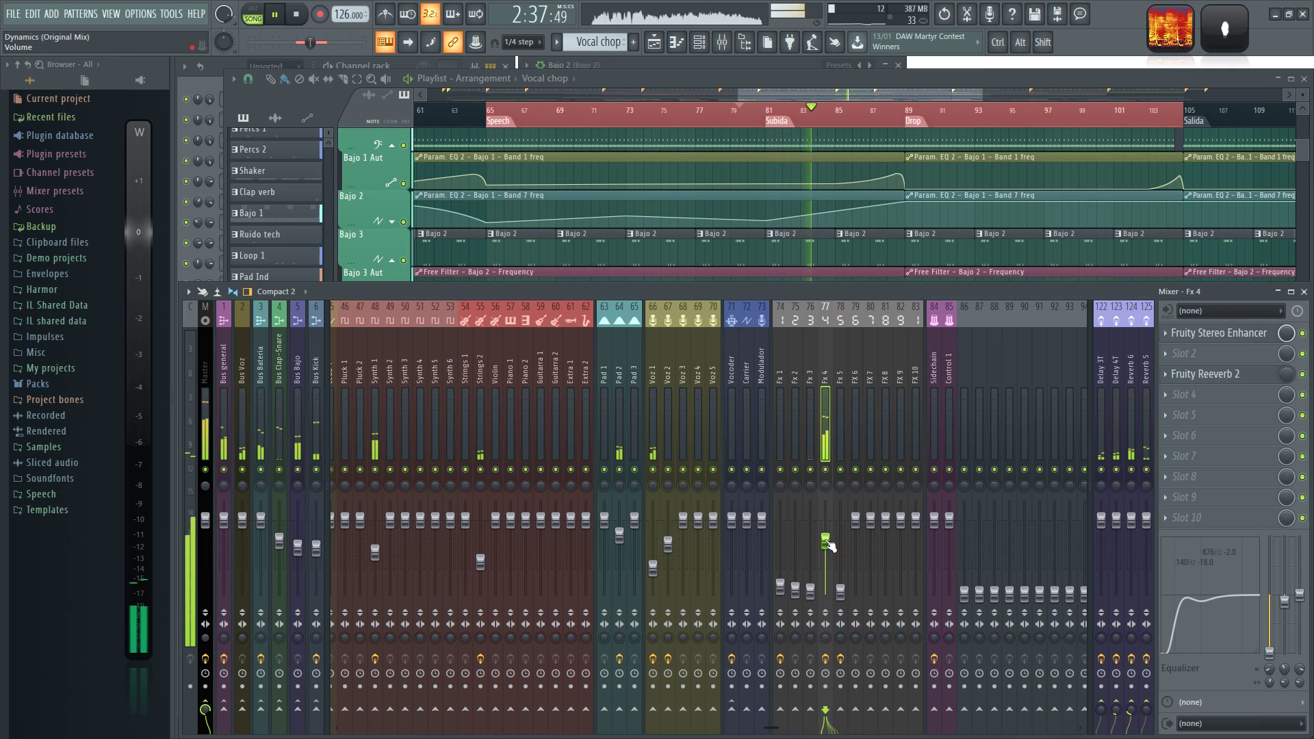
left_click_drag(672, 547, 672, 545)
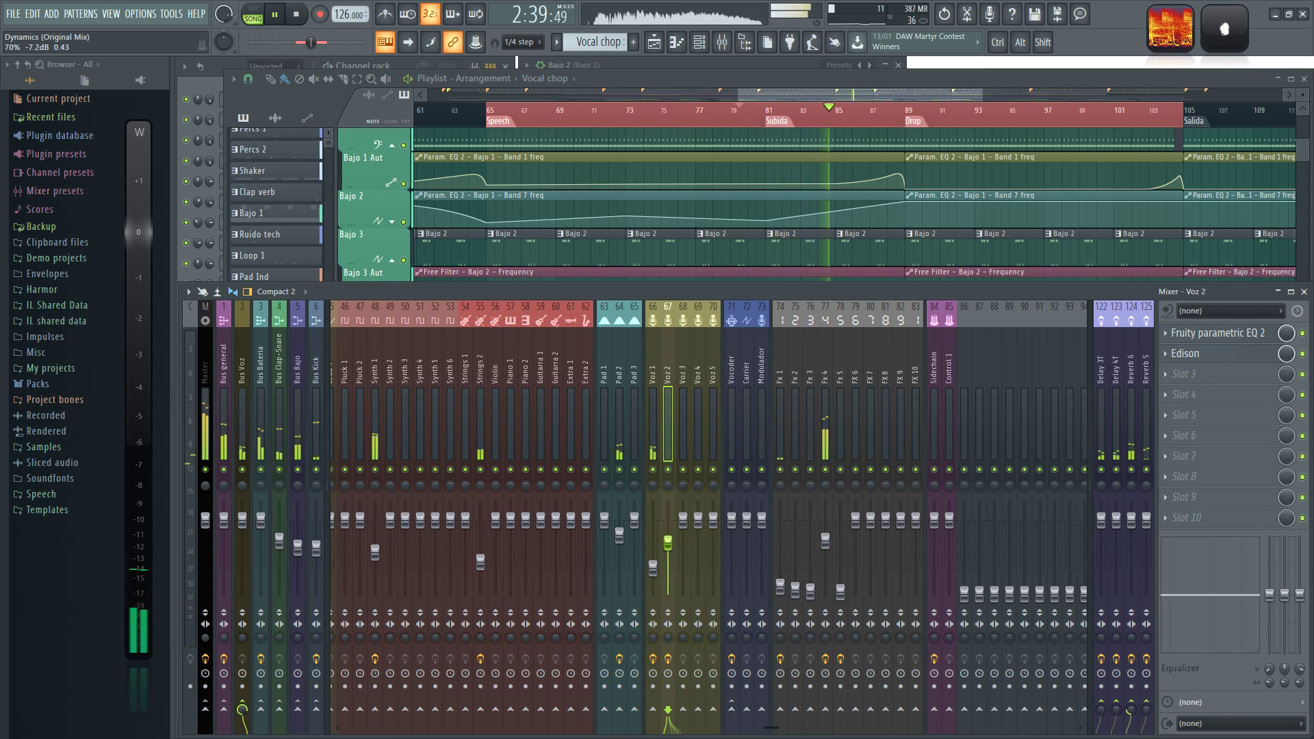
Step: Inspect the Fruity Reeverb 2 settings on the Fx 4 mixer track and stop playback
left_click(825, 541)
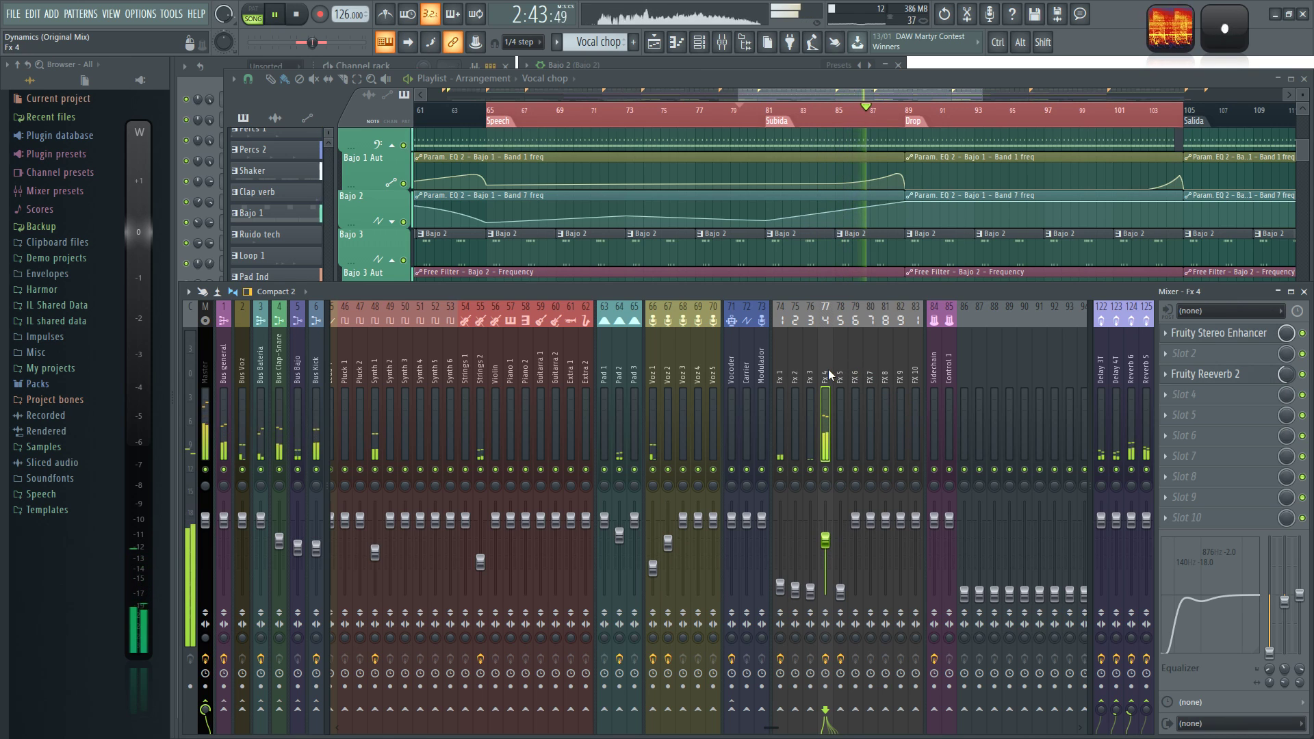
left_click(1210, 381)
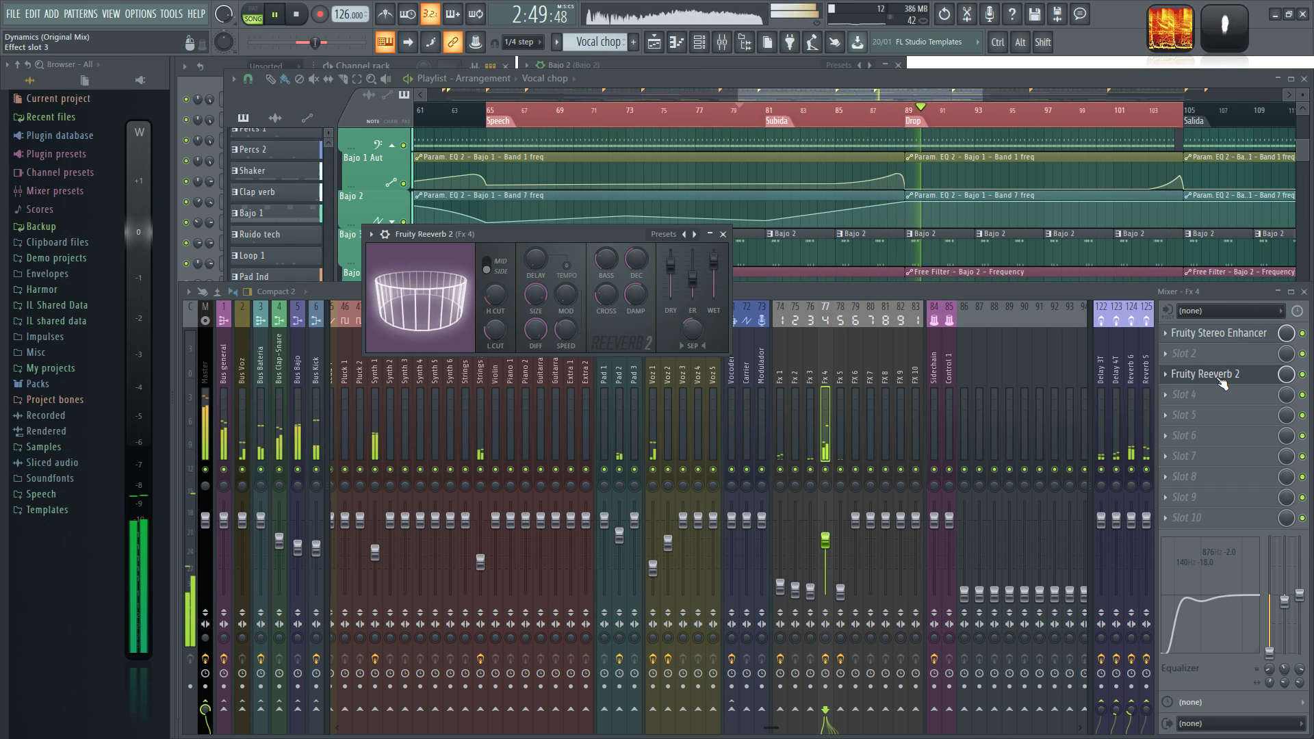
left_click(1222, 381)
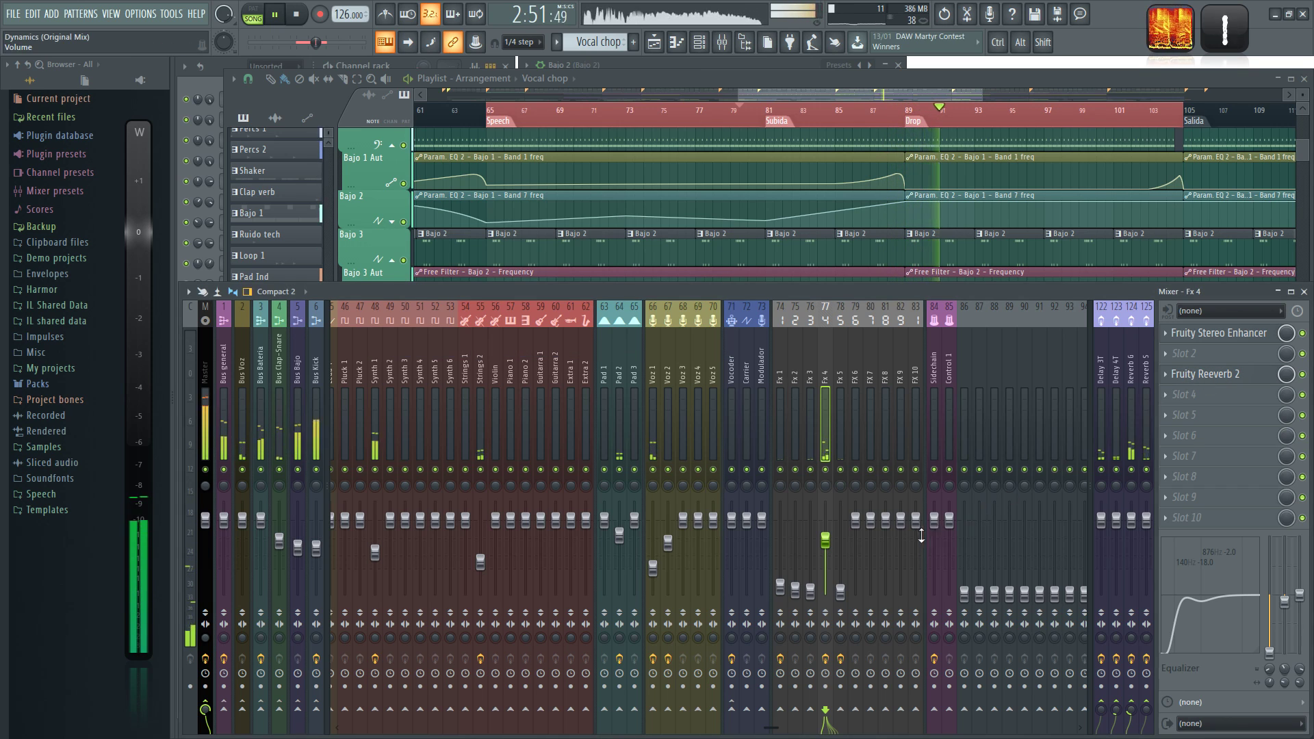
key("space")
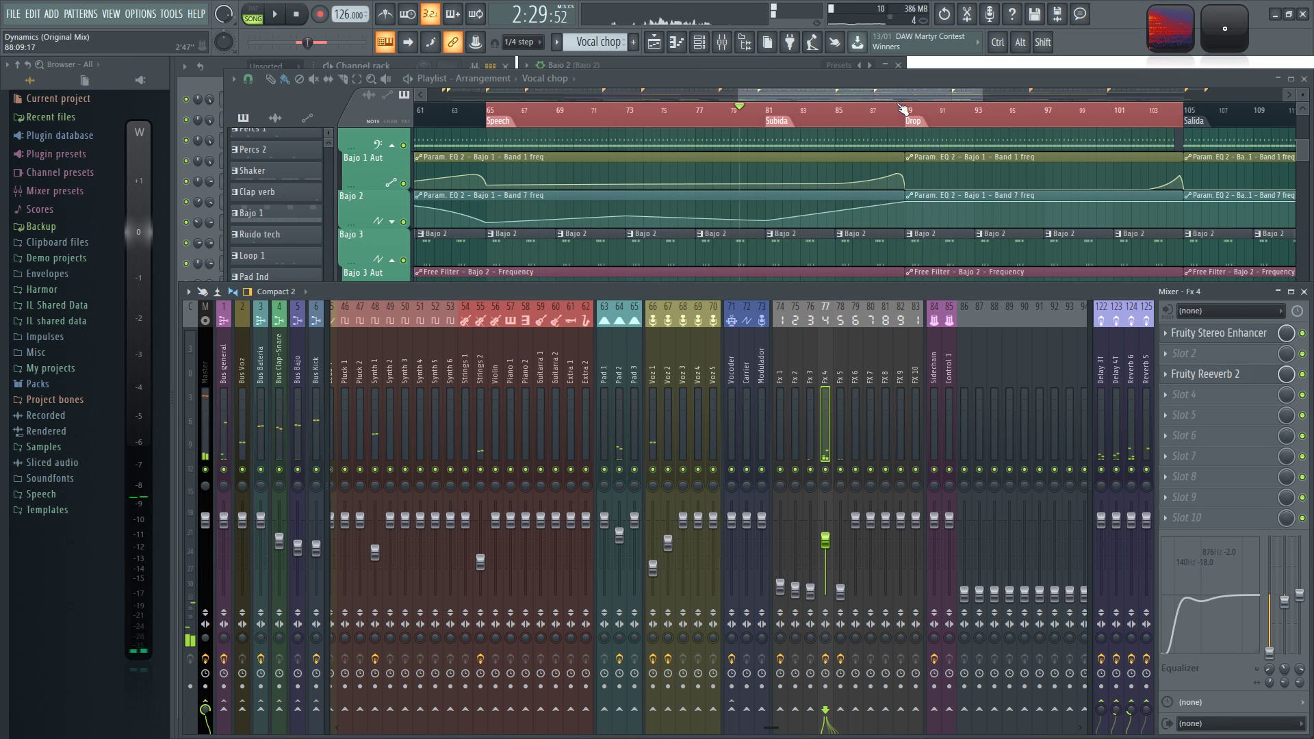
Step: Select bars 41 to 53 of the Drop 1 section in the playlist as the loop, start playback, and return to the mixer
key("F9")
scroll(883, 628, "down", 4)
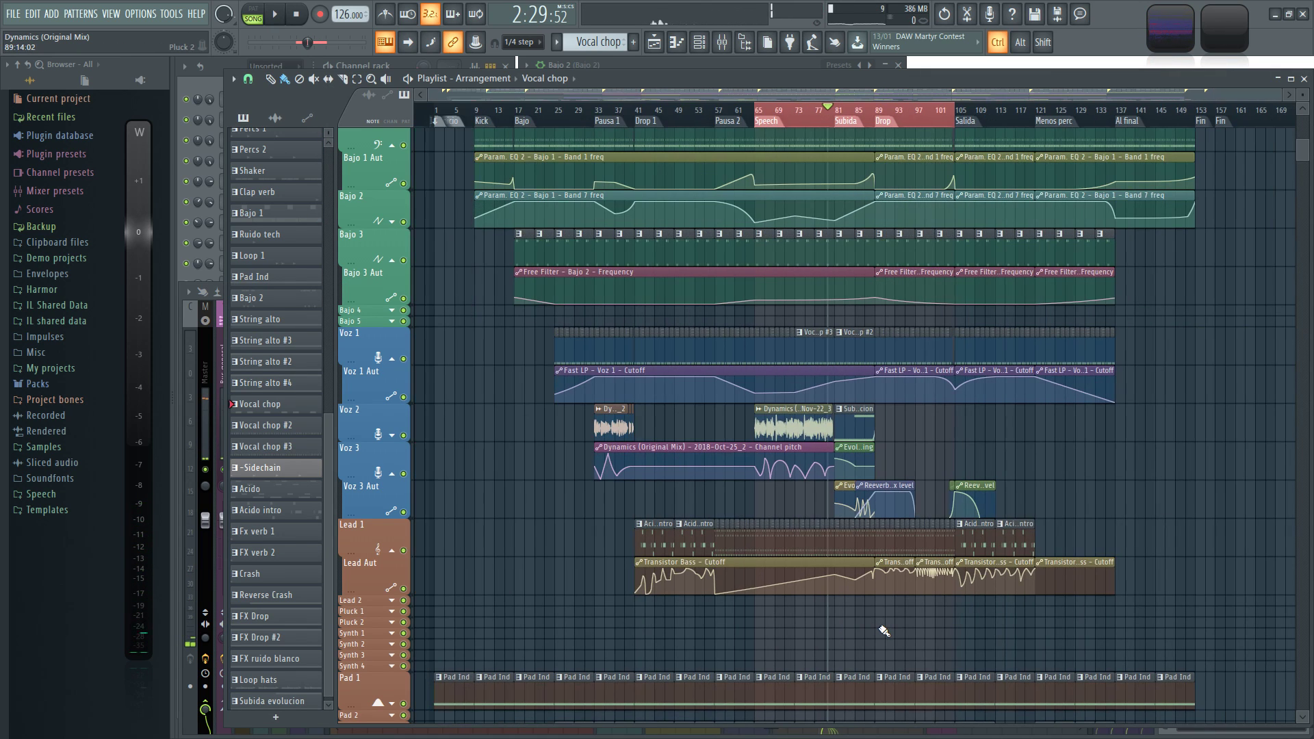
scroll(671, 548, "down", 8)
scroll(661, 468, "up", 2)
scroll(661, 469, "up", 3)
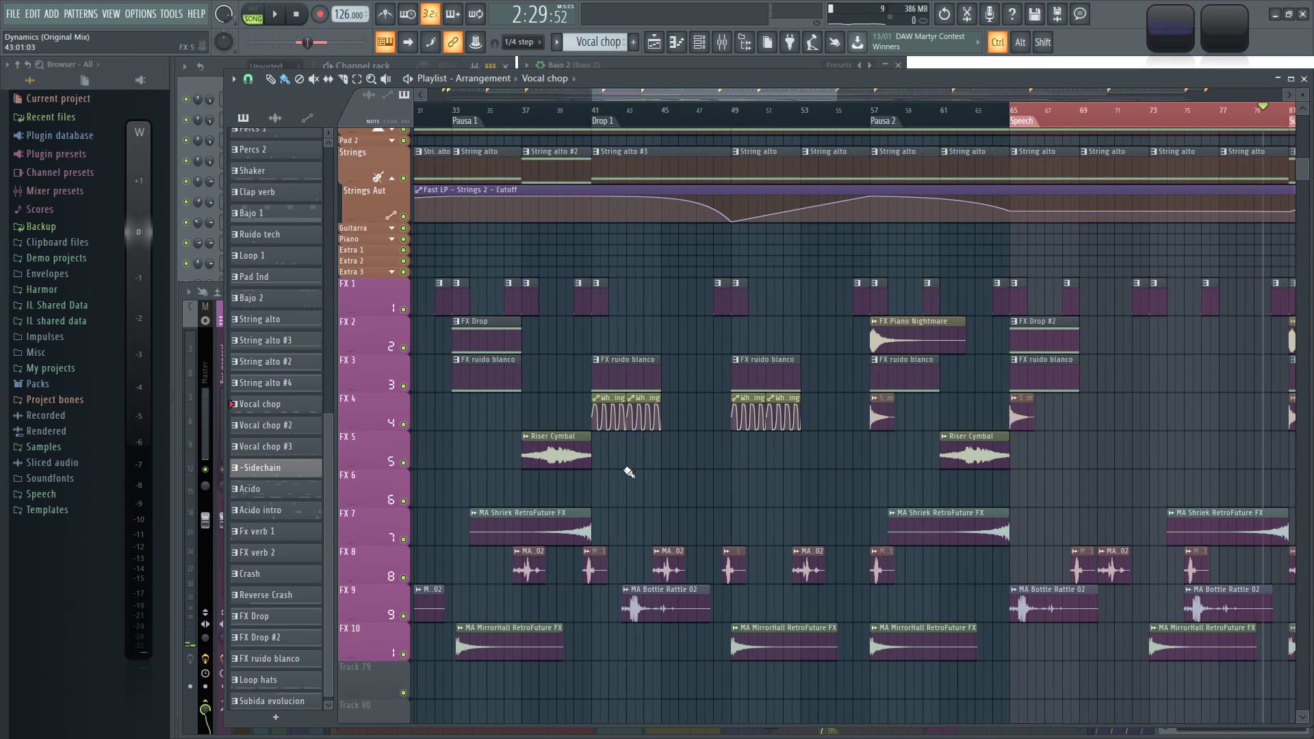
left_click_drag(597, 119, 878, 119)
key("space")
key("F9")
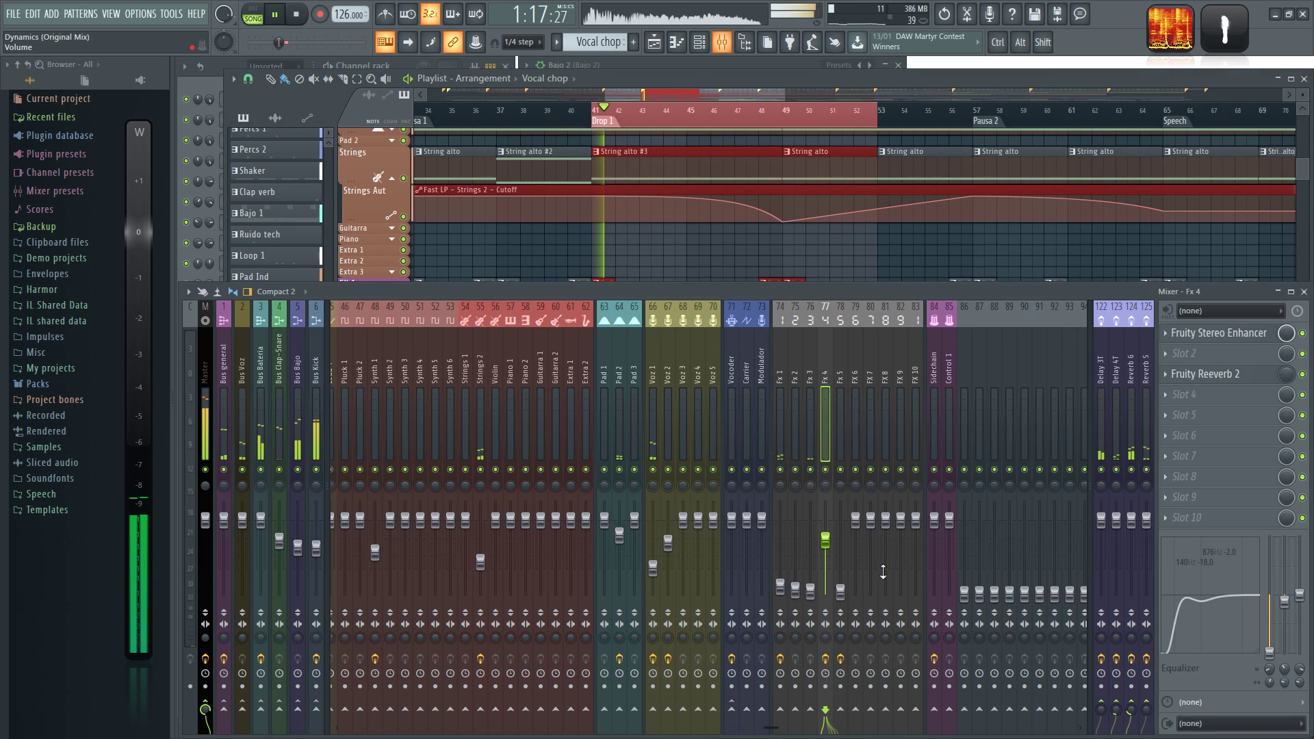
Step: Lower the Fx 1 and Fx 2 mixer faders level with Fx 5, and raise the Fx 3 fader to about -11.4 dB
key("space")
left_click_drag(841, 592, 840, 544)
key("space")
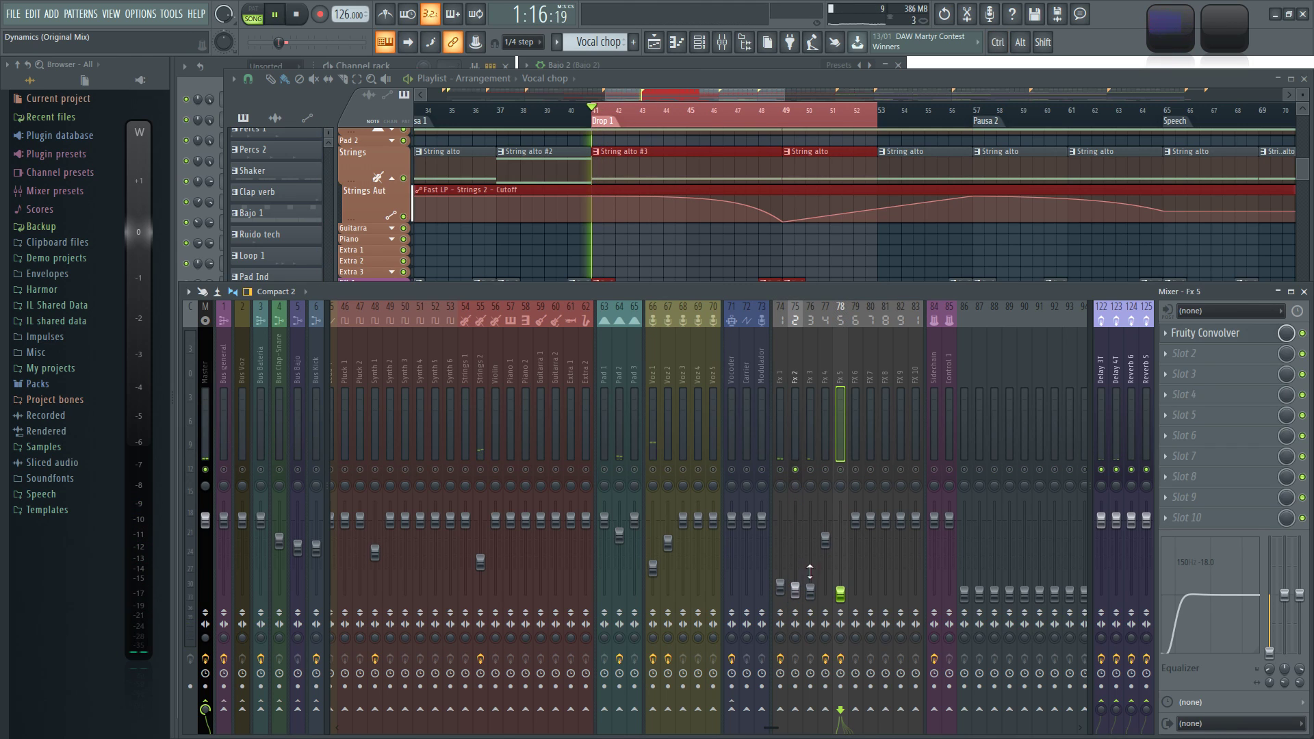
left_click(795, 590)
left_click_drag(822, 592, 810, 551)
left_click(810, 470, "ctrl")
key("space")
left_click(840, 597)
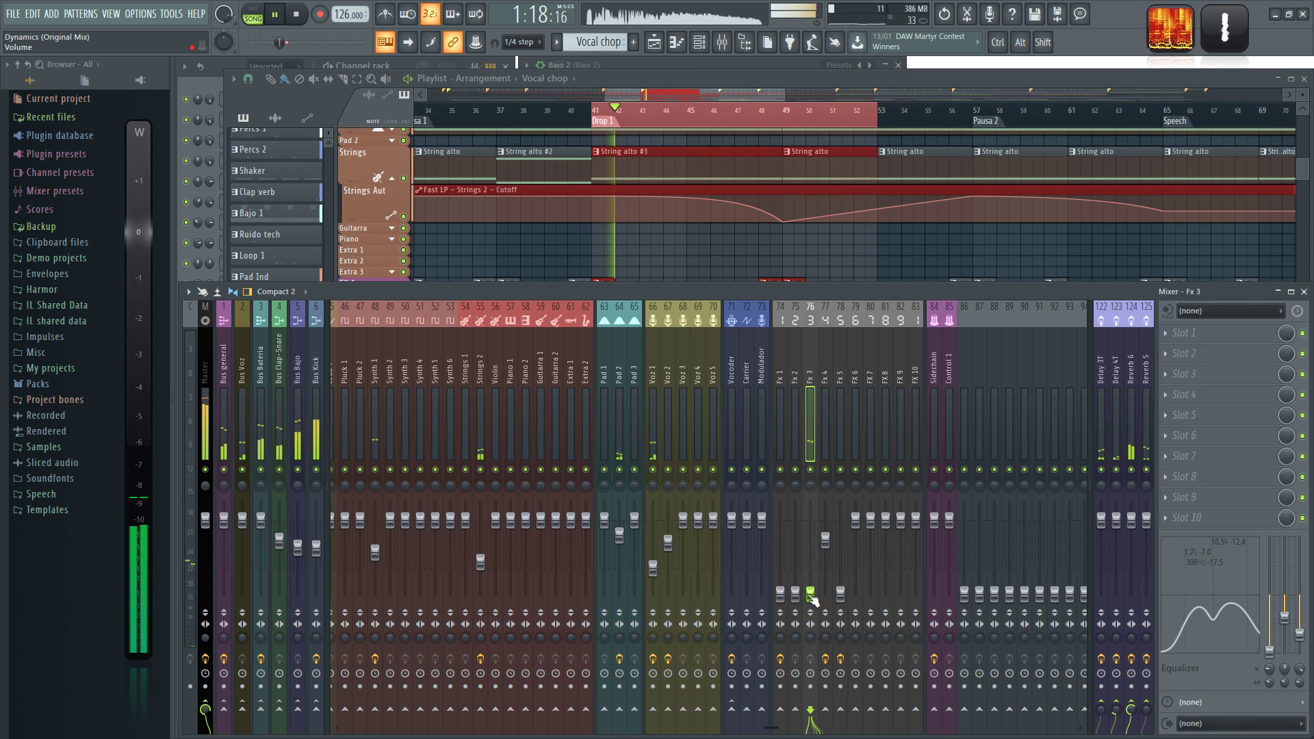
key("space")
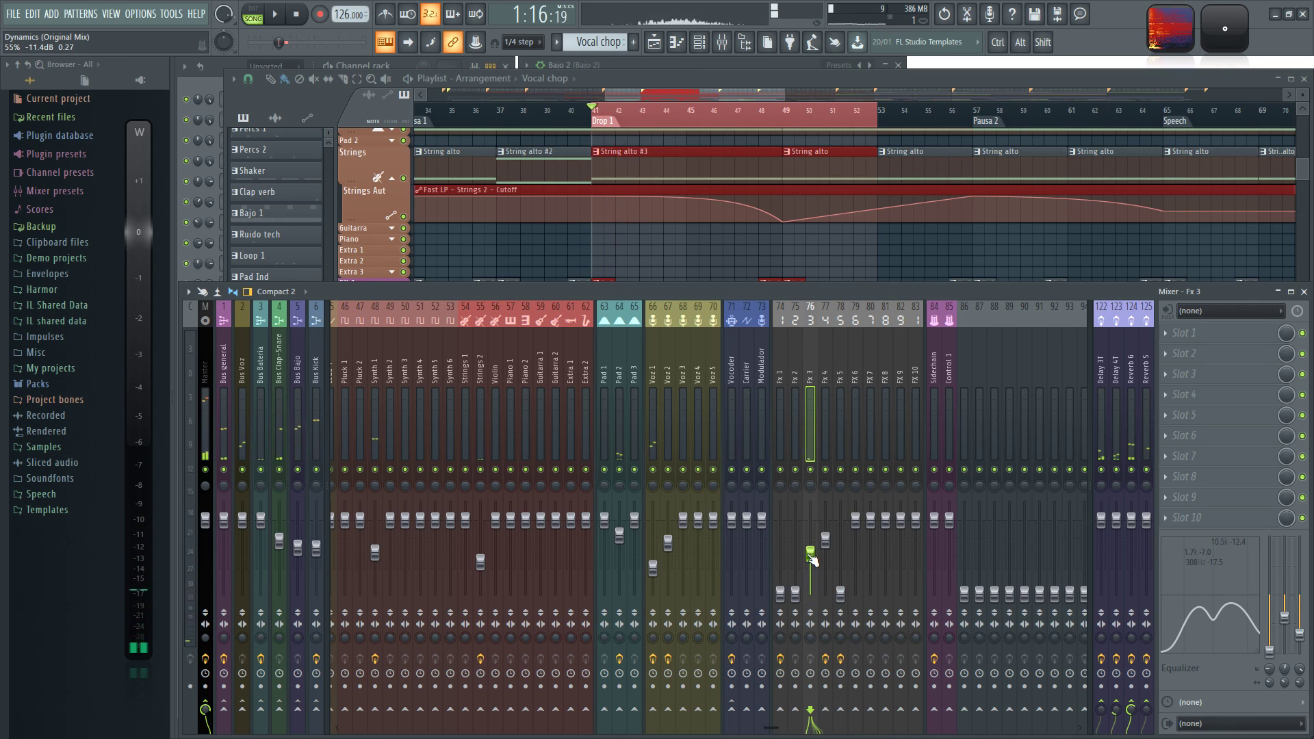
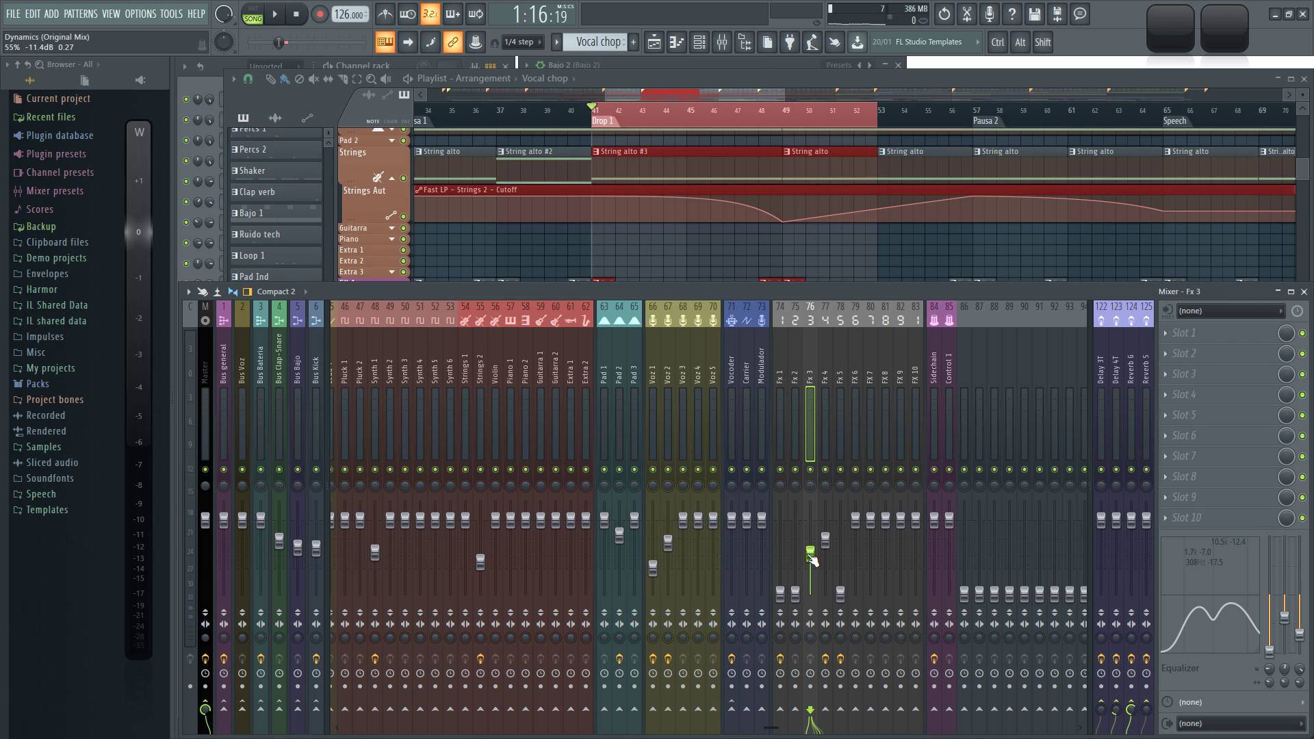
Step: Replay the start of Drop 1 several times and fine-tune the Fx 3 fader to slightly below -12 dB
key("space")
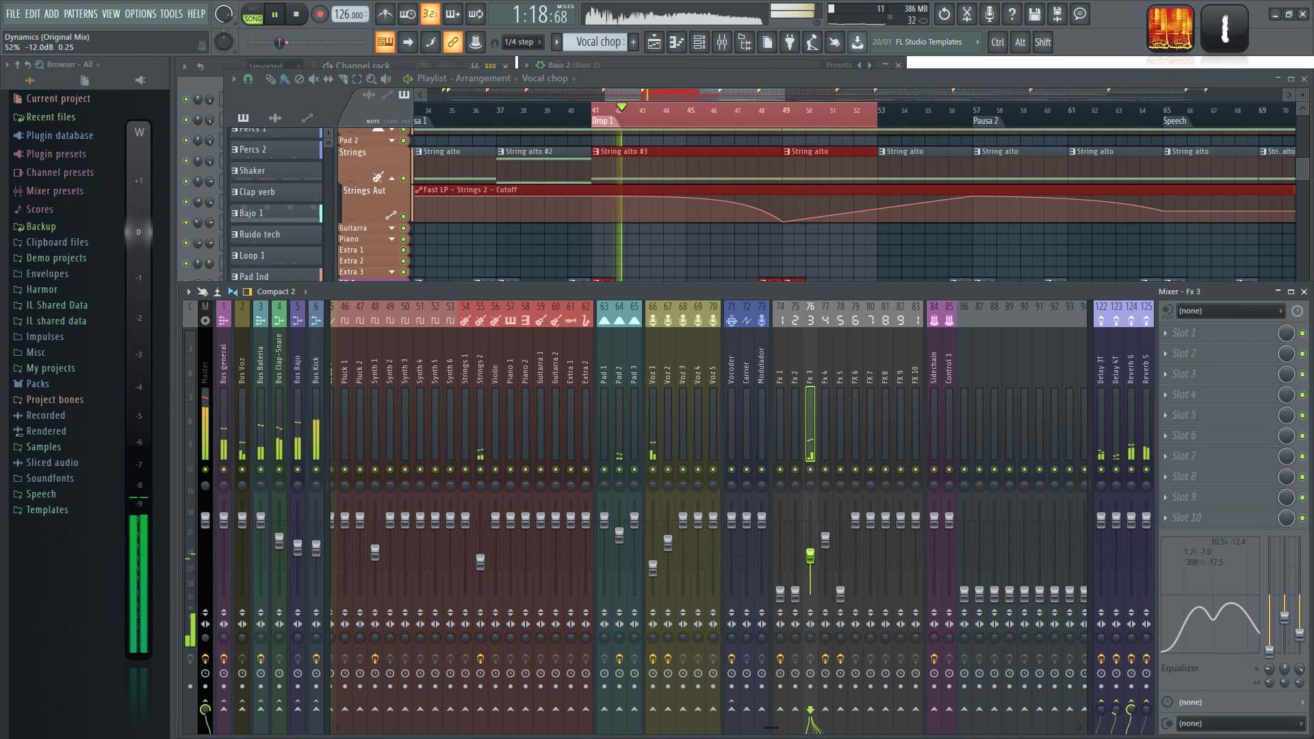
key("space")
key("space")
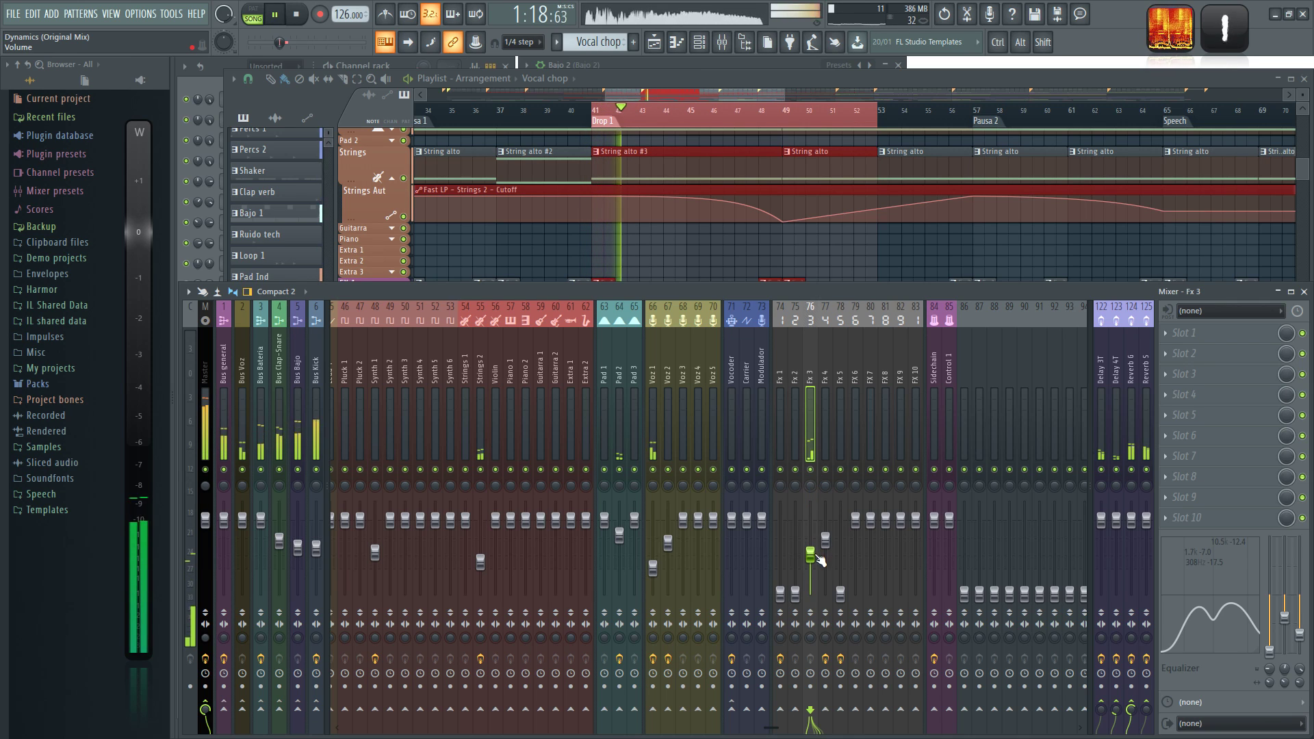
key("space")
key("space")
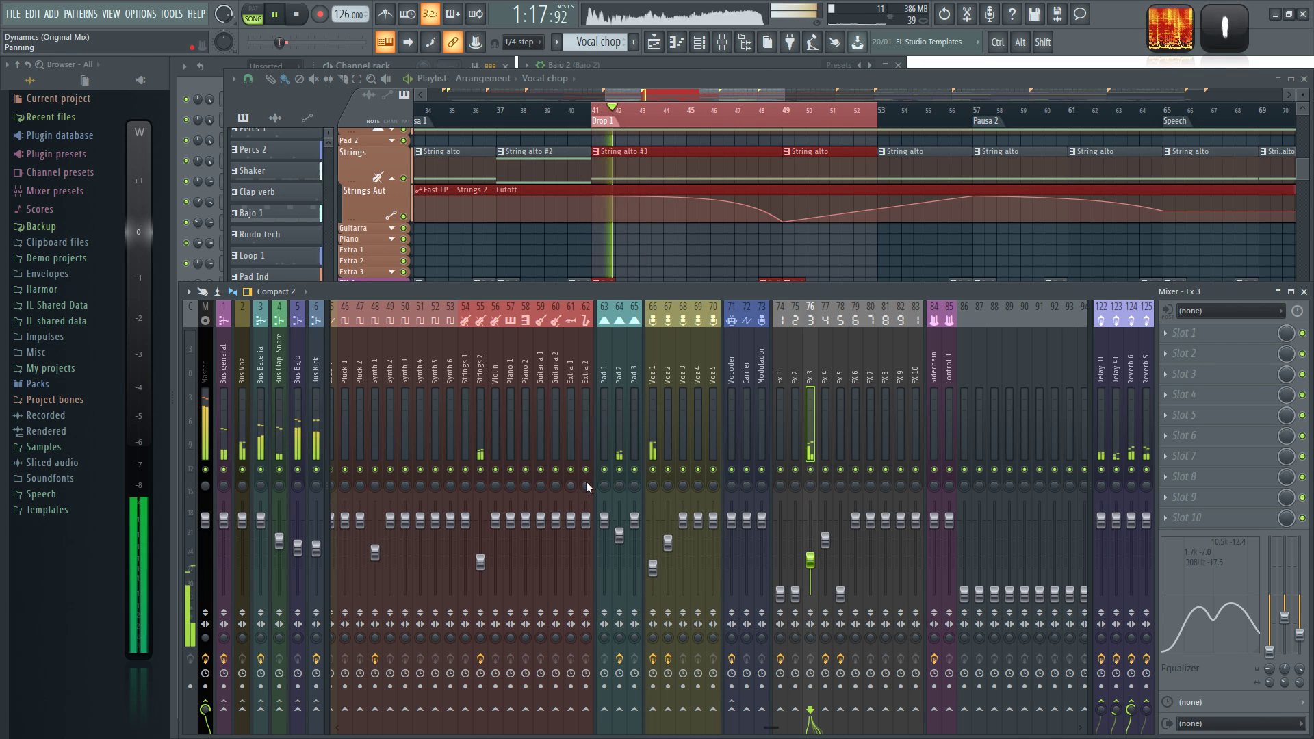
scroll(553, 354, "left", 10)
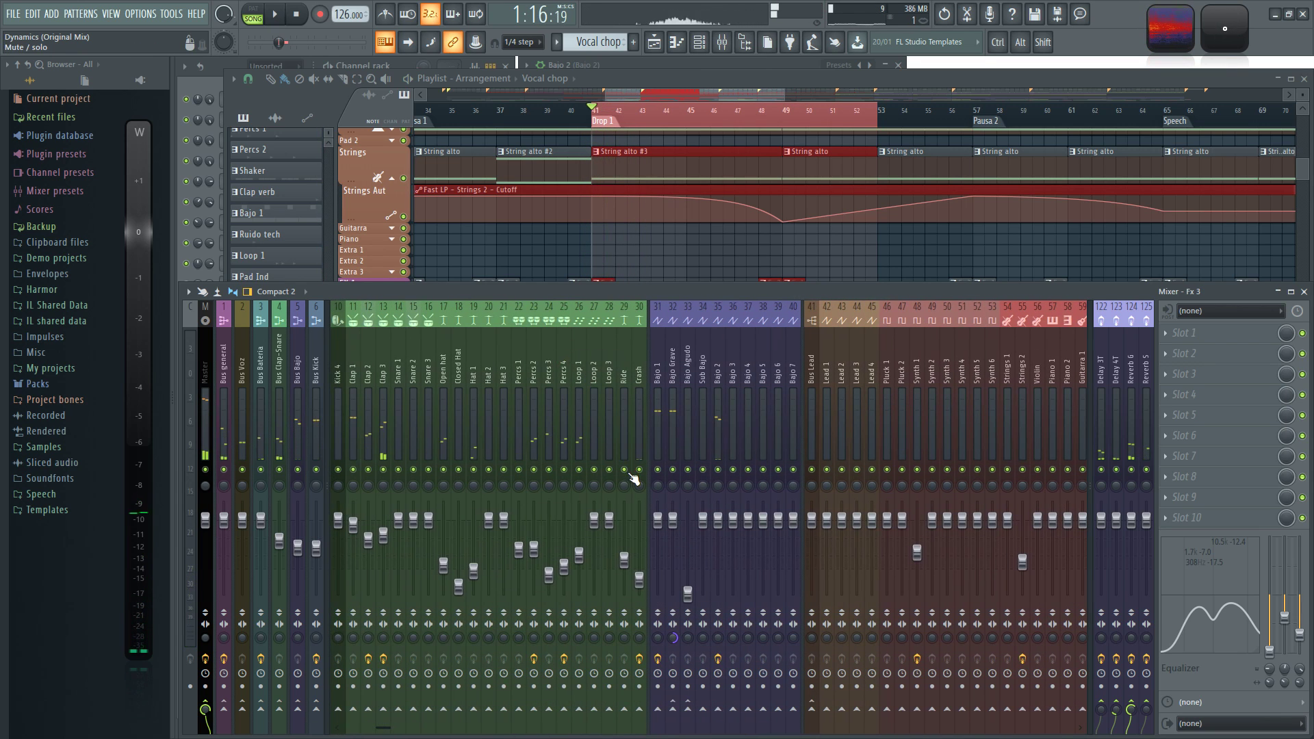
scroll(839, 351, "right", 10)
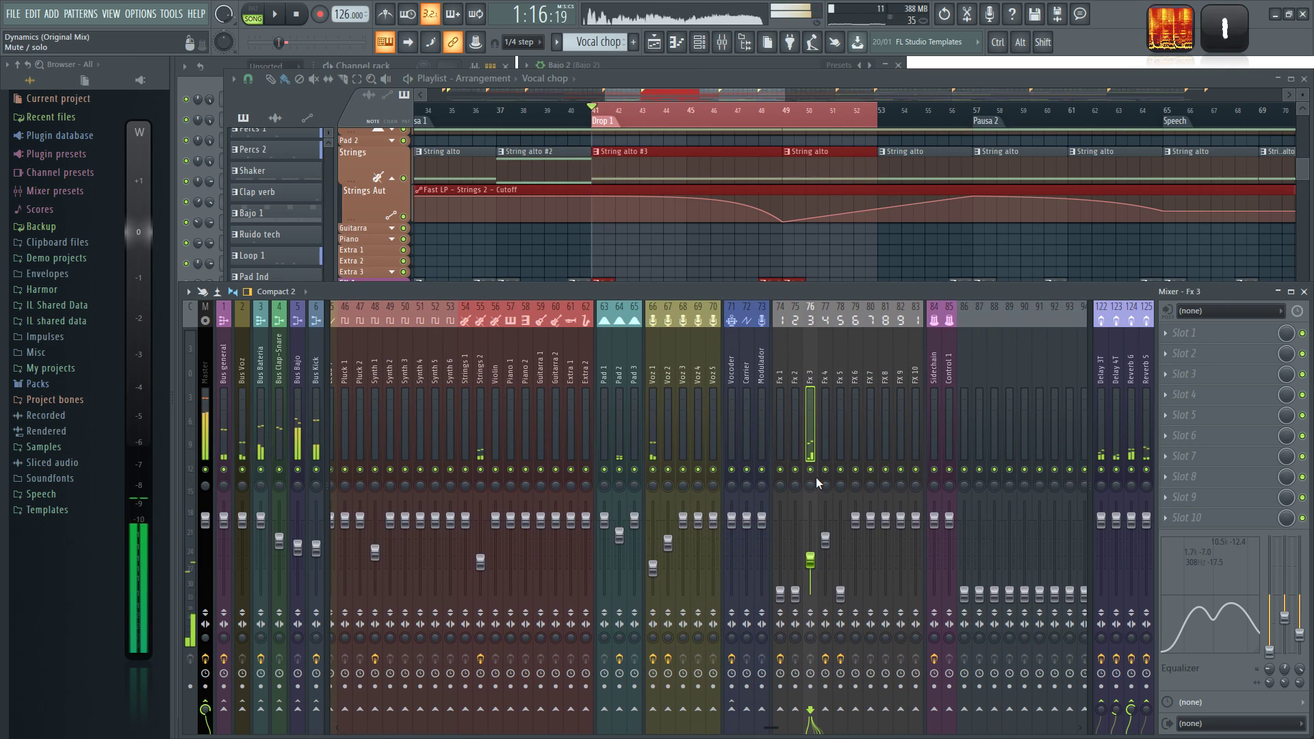
Step: Check Drop 1 with the Fx 3 mute switch, lower the Fx 3 fader slightly more, and stop playback
left_click(810, 470)
key("space")
key("space")
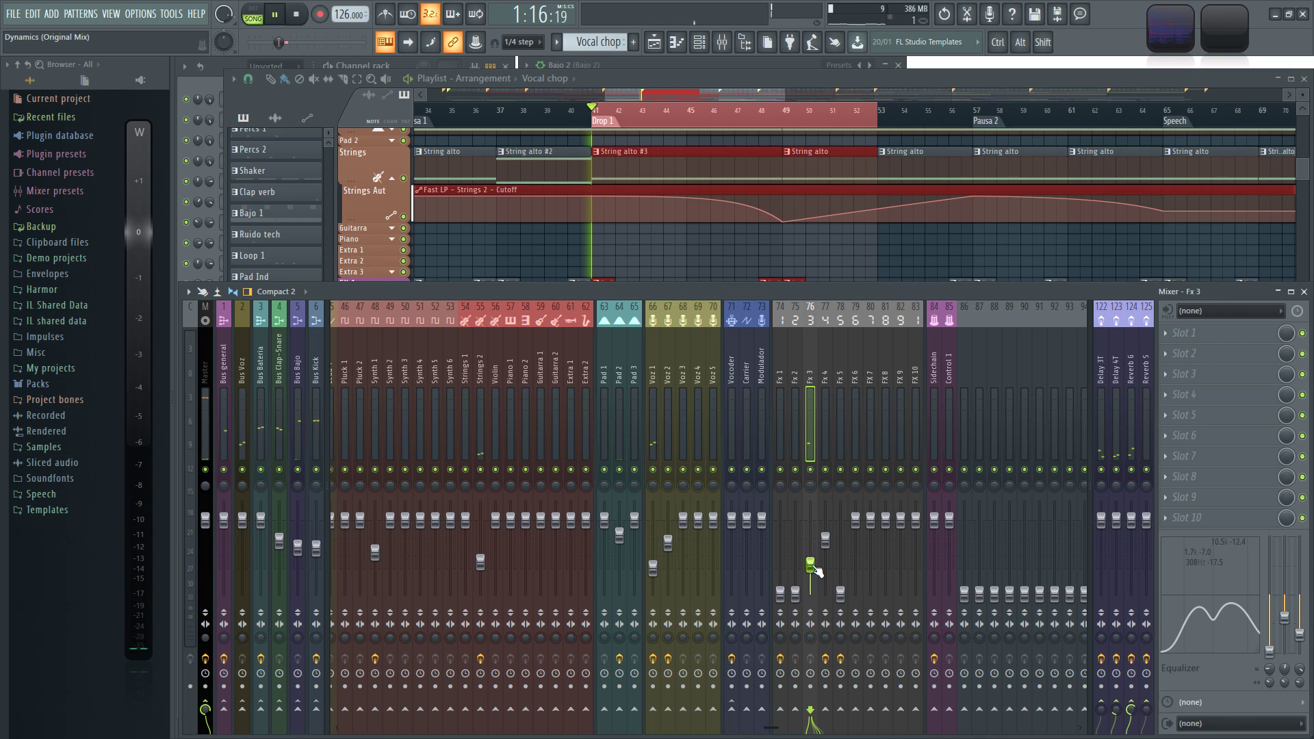
key("space")
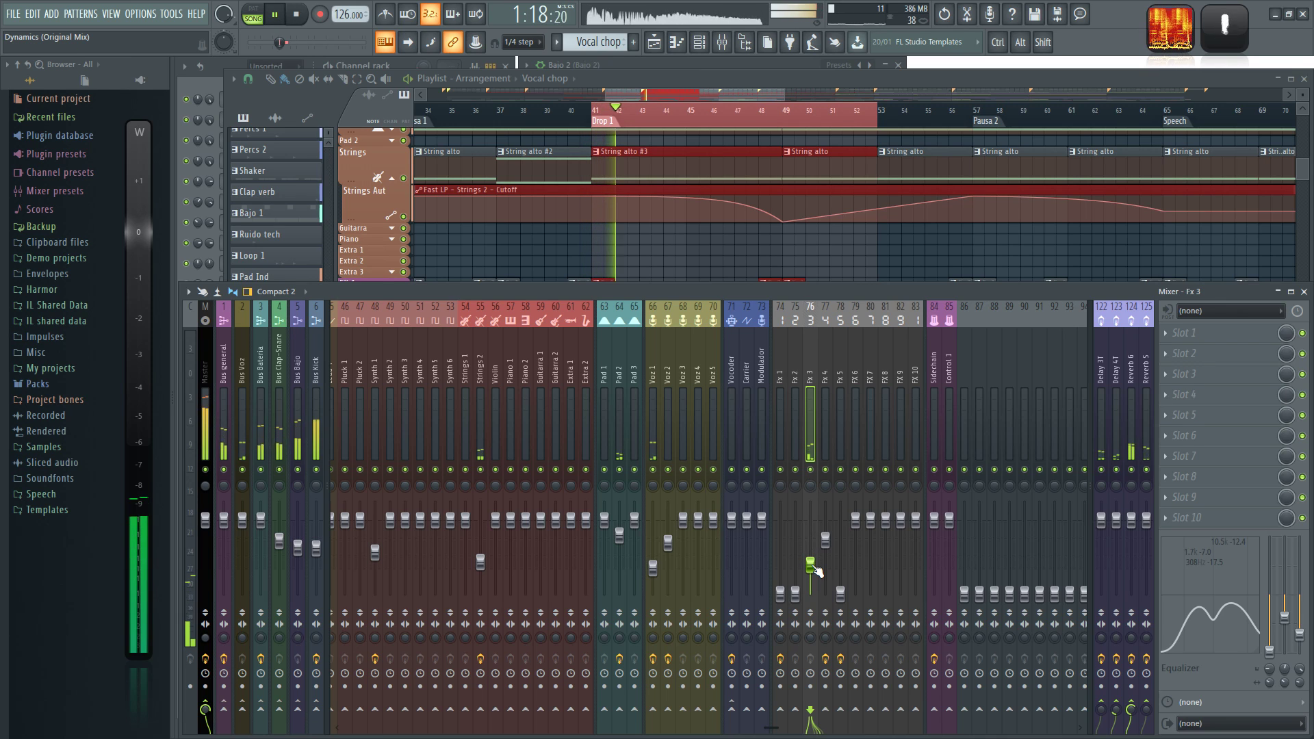
key("space")
Step: Select bars 89 to 97 of the Drop section in the playlist as the loop, play it, and return to the mixer
key("F9")
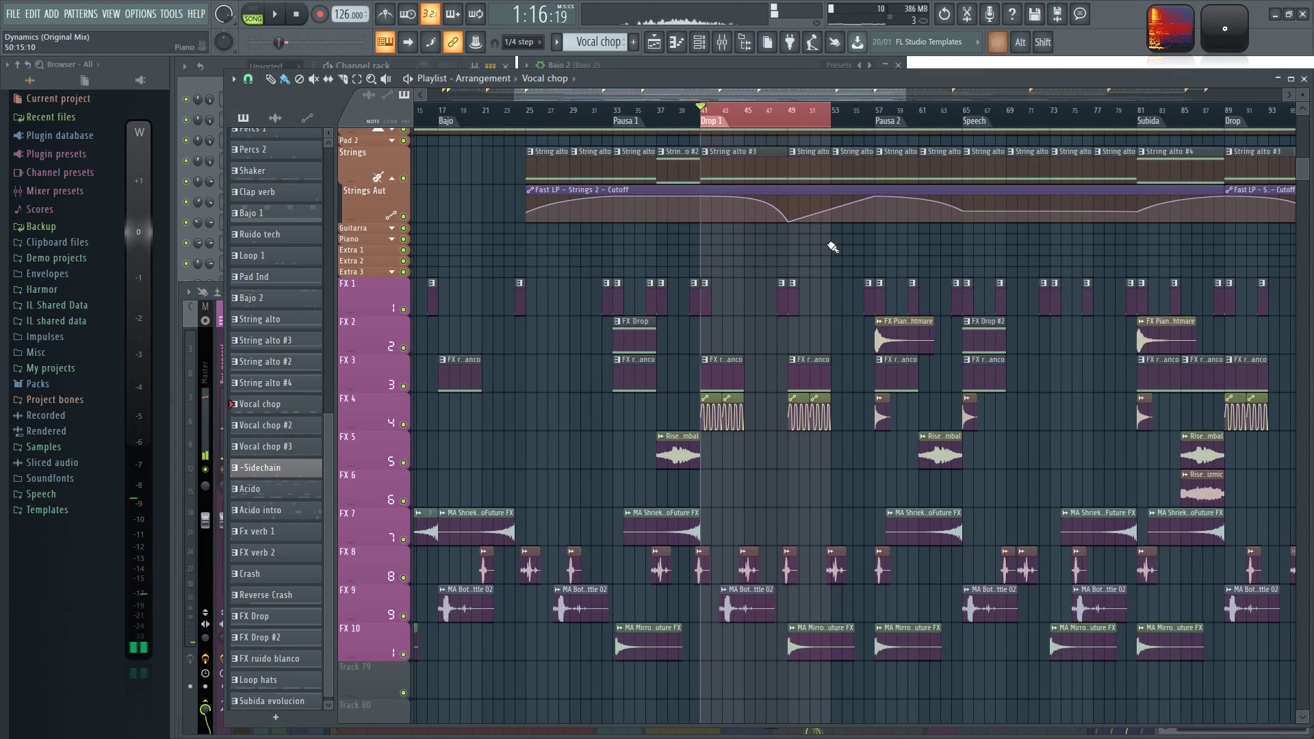
scroll(846, 247, "down", 5)
scroll(849, 212, "up", 4)
left_click(787, 112, "ctrl")
left_click_drag(784, 99, 1033, 139)
scroll(966, 141, "up", 3)
key("space")
left_click_drag(1047, 198, 833, 277)
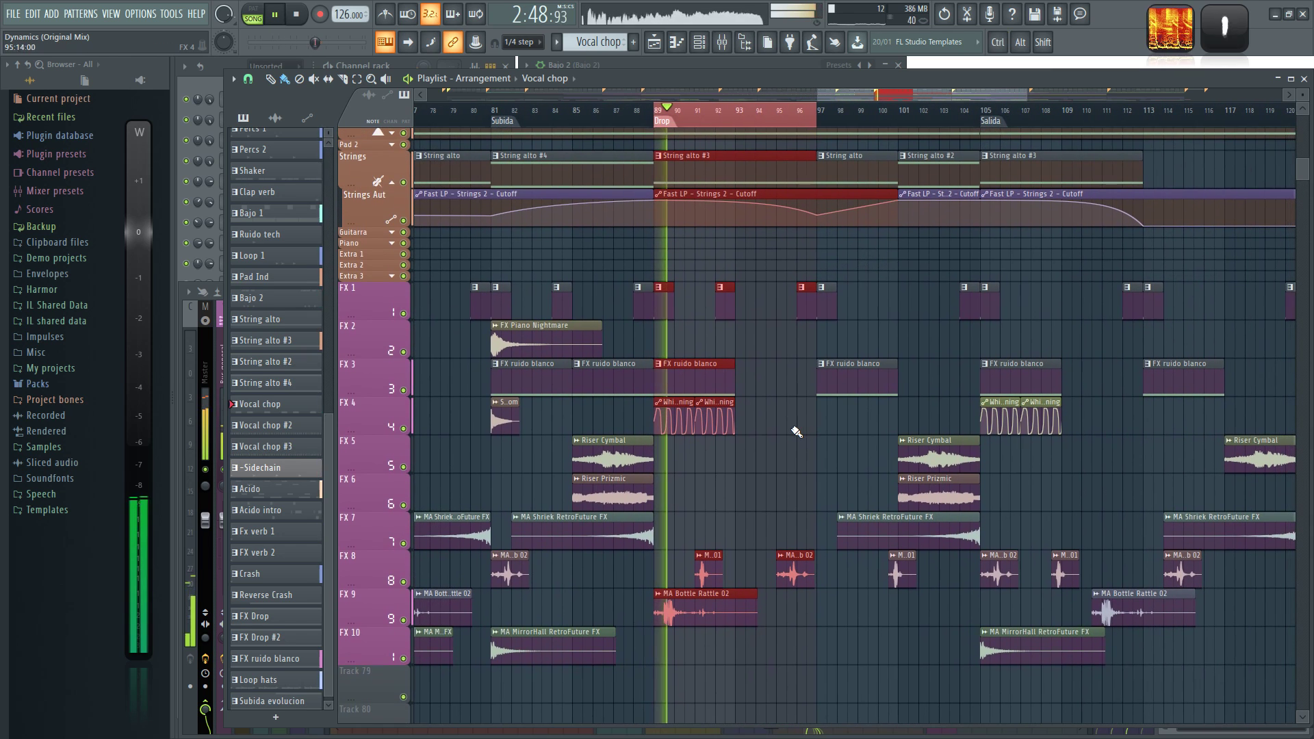
scroll(794, 427, "up", 4)
key("F9")
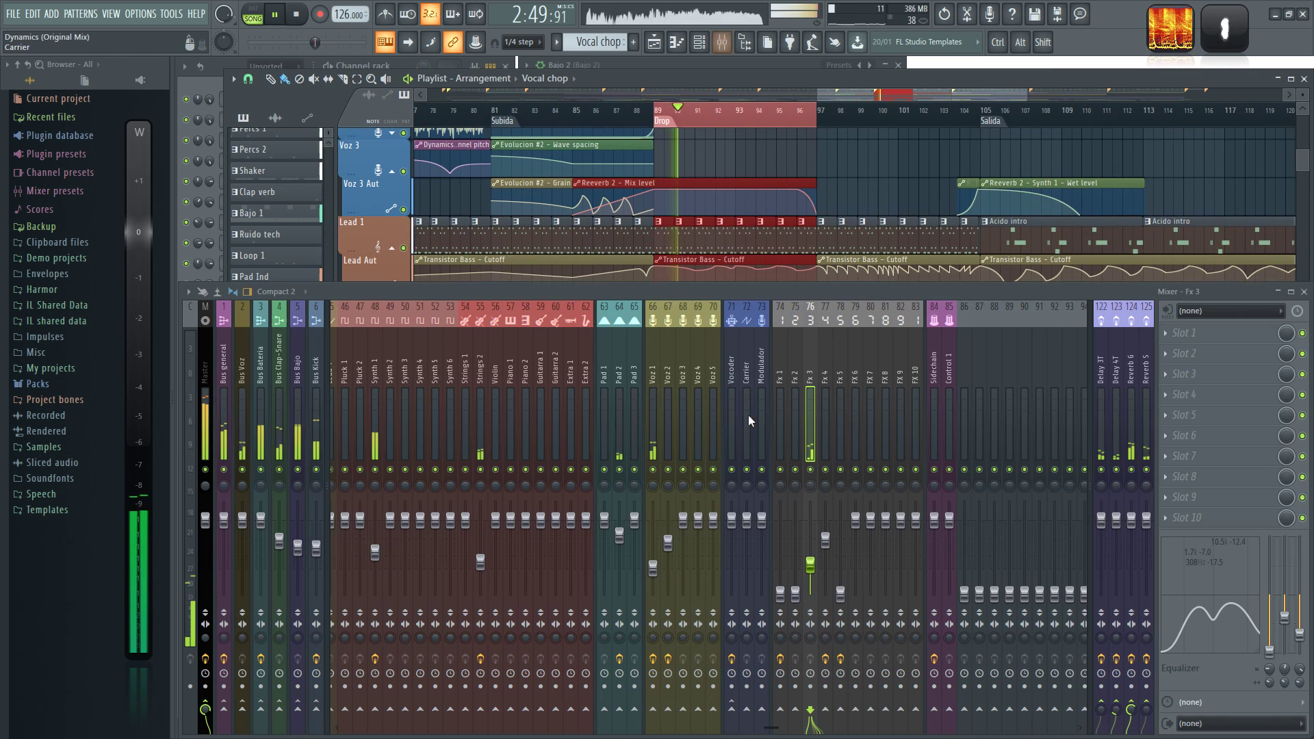
Step: Lower the Strings 2 mixer fader to about -17.7 dB while replaying the Drop section
left_click(812, 471)
key("space")
key("space")
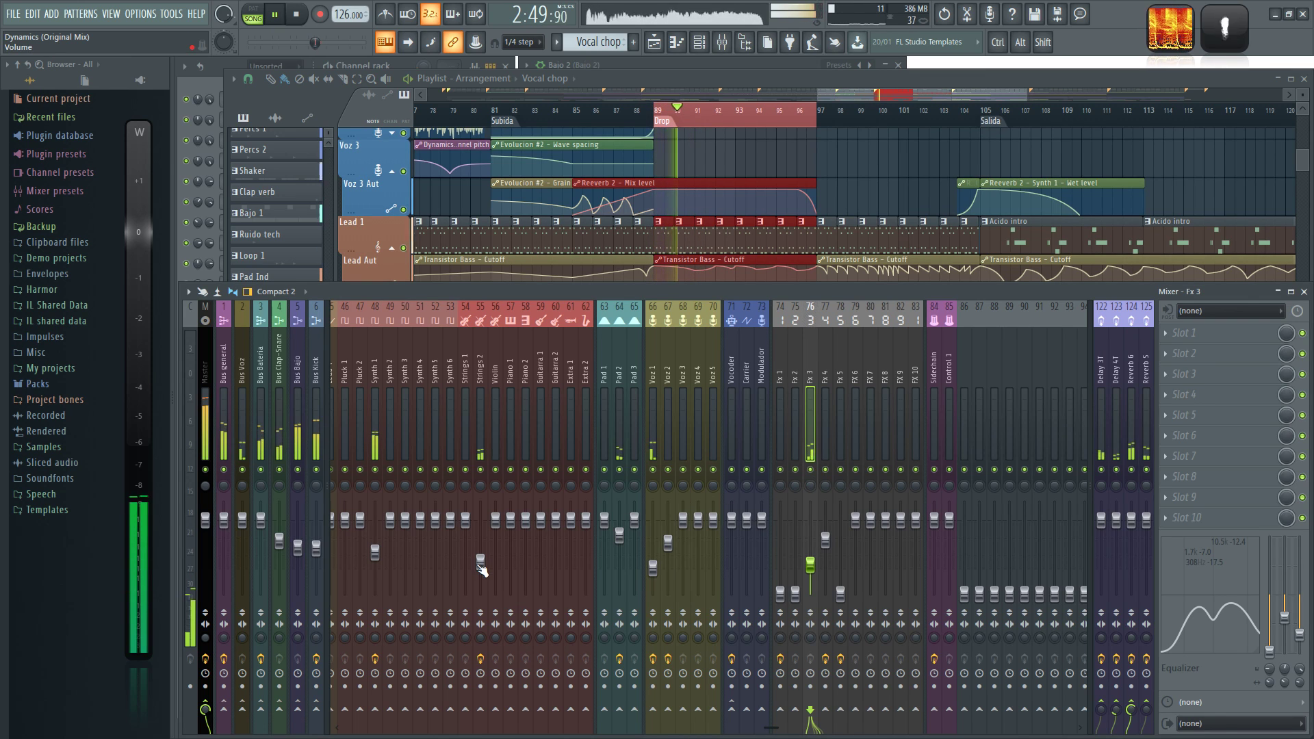
scroll(728, 356, "left", 2)
scroll(729, 356, "left", 4)
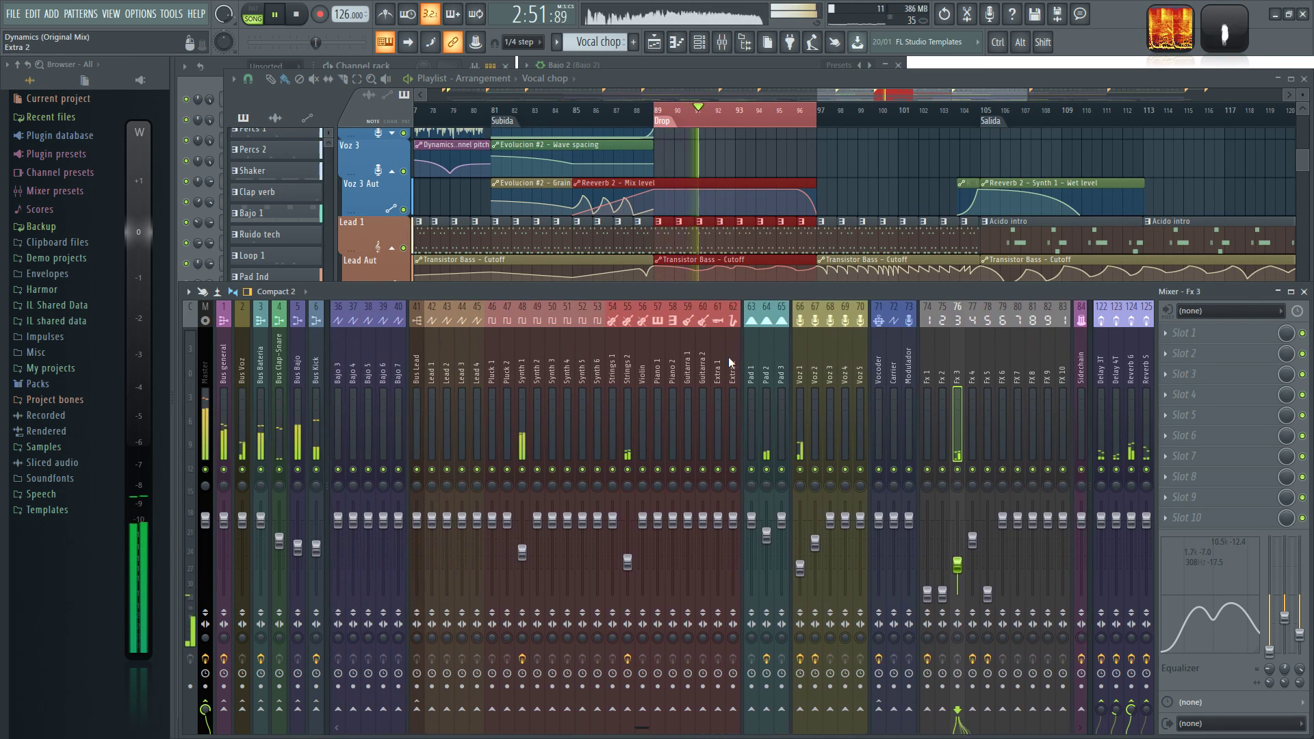
key("space")
left_click(662, 565)
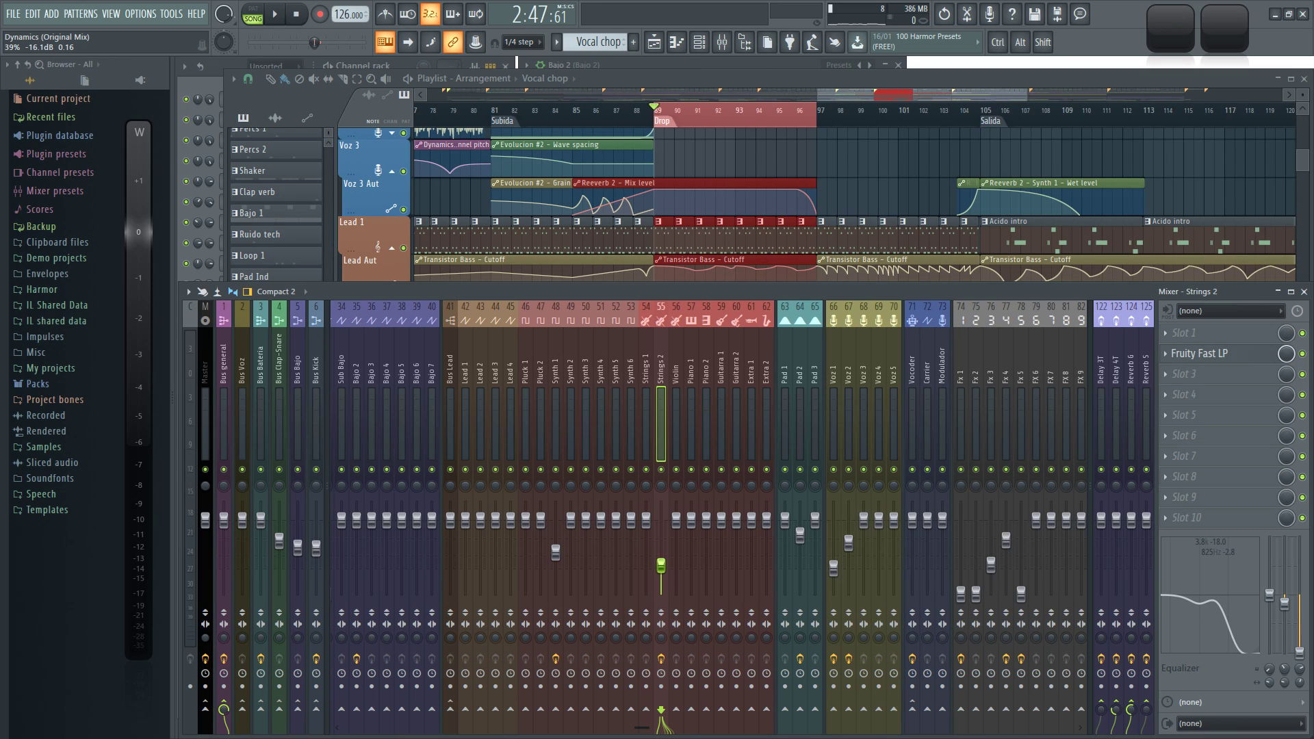
key("space")
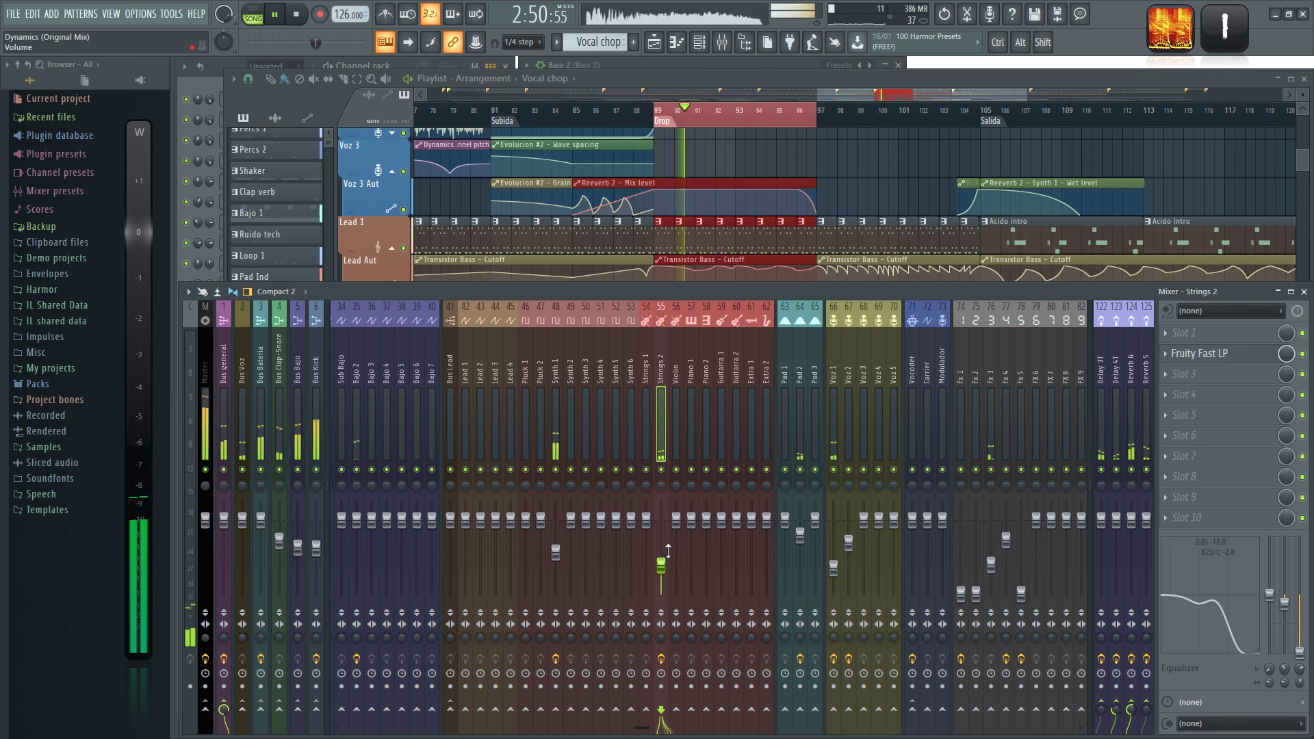
left_click_drag(663, 566, 663, 569)
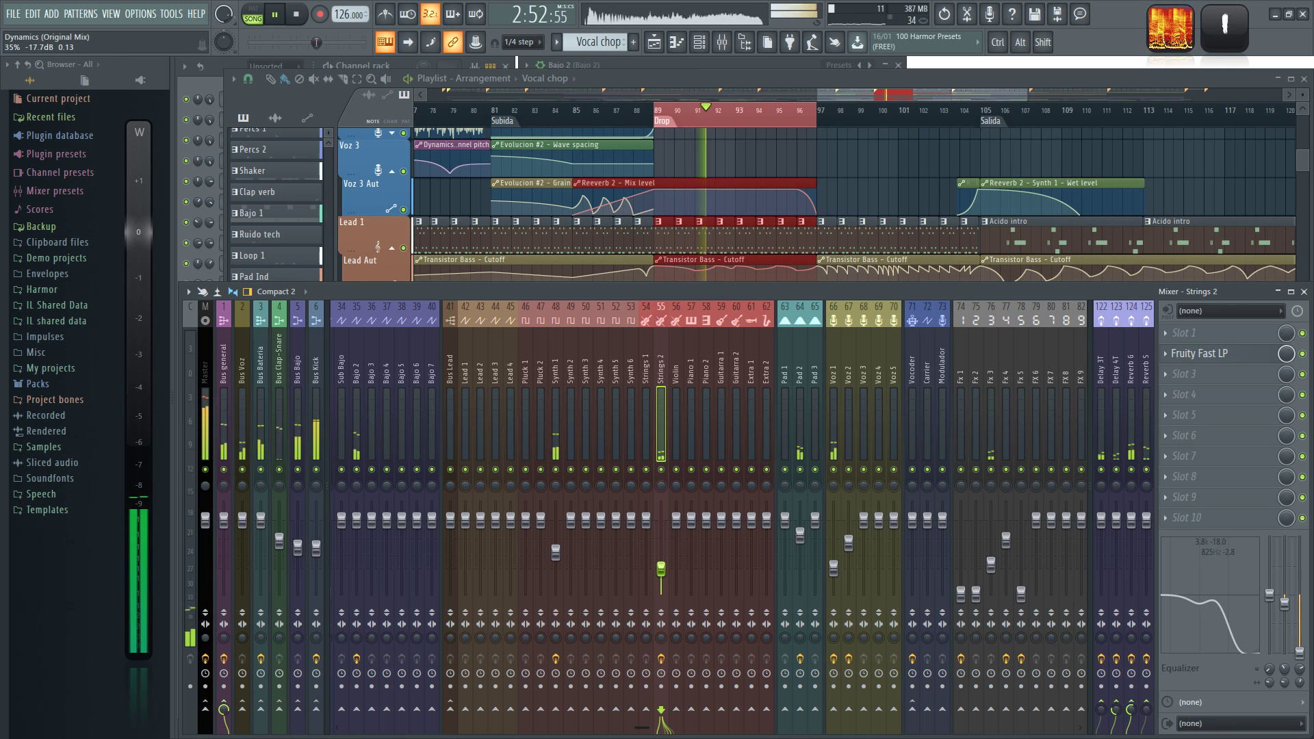
Step: Look over the FX track clips around the Drop section in the playlist, return to the mixer, and stop playback
key("F9")
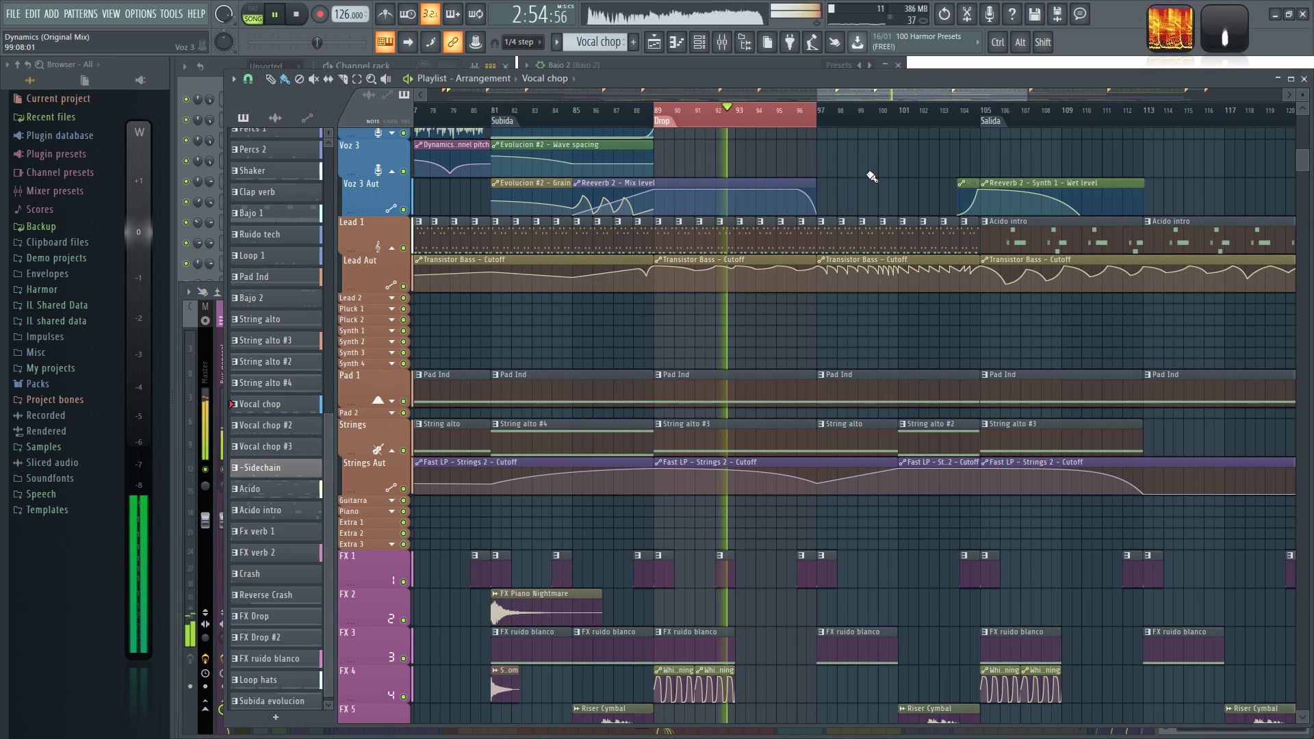
scroll(856, 165, "up", 2)
scroll(856, 165, "down", 5)
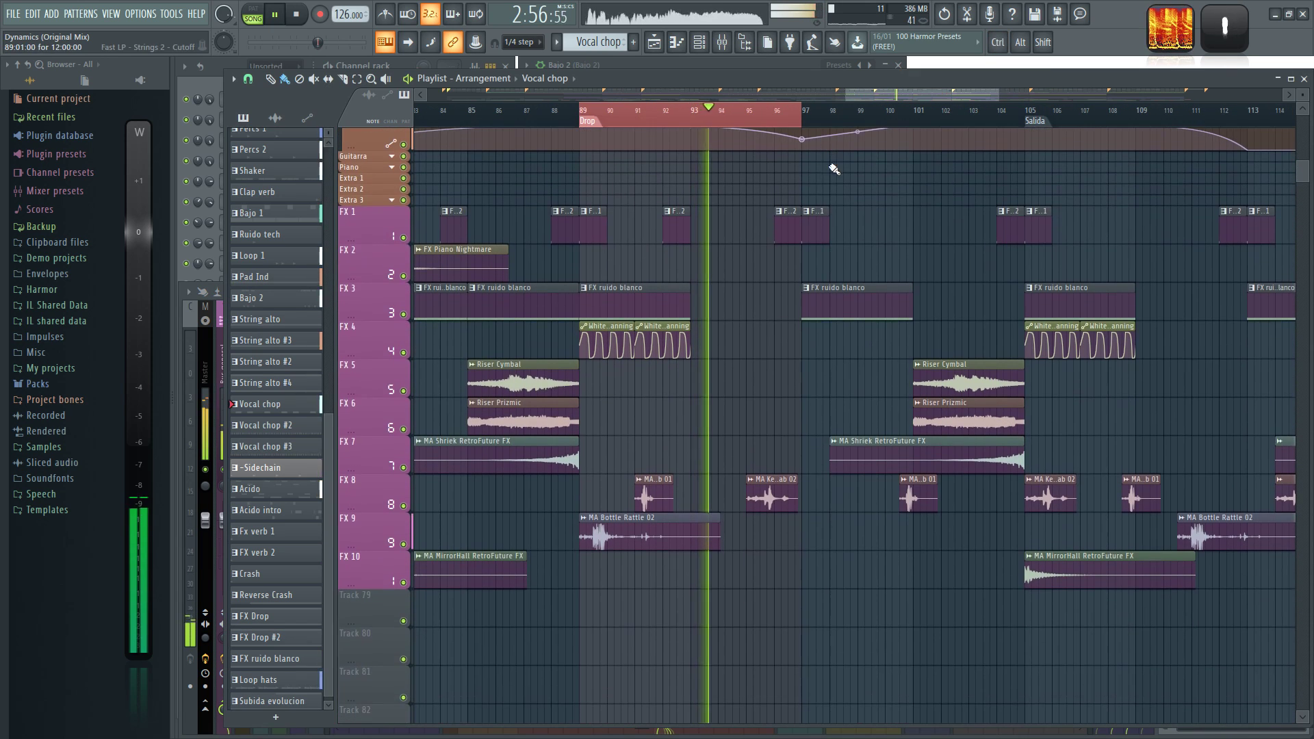
key("F9")
key("space")
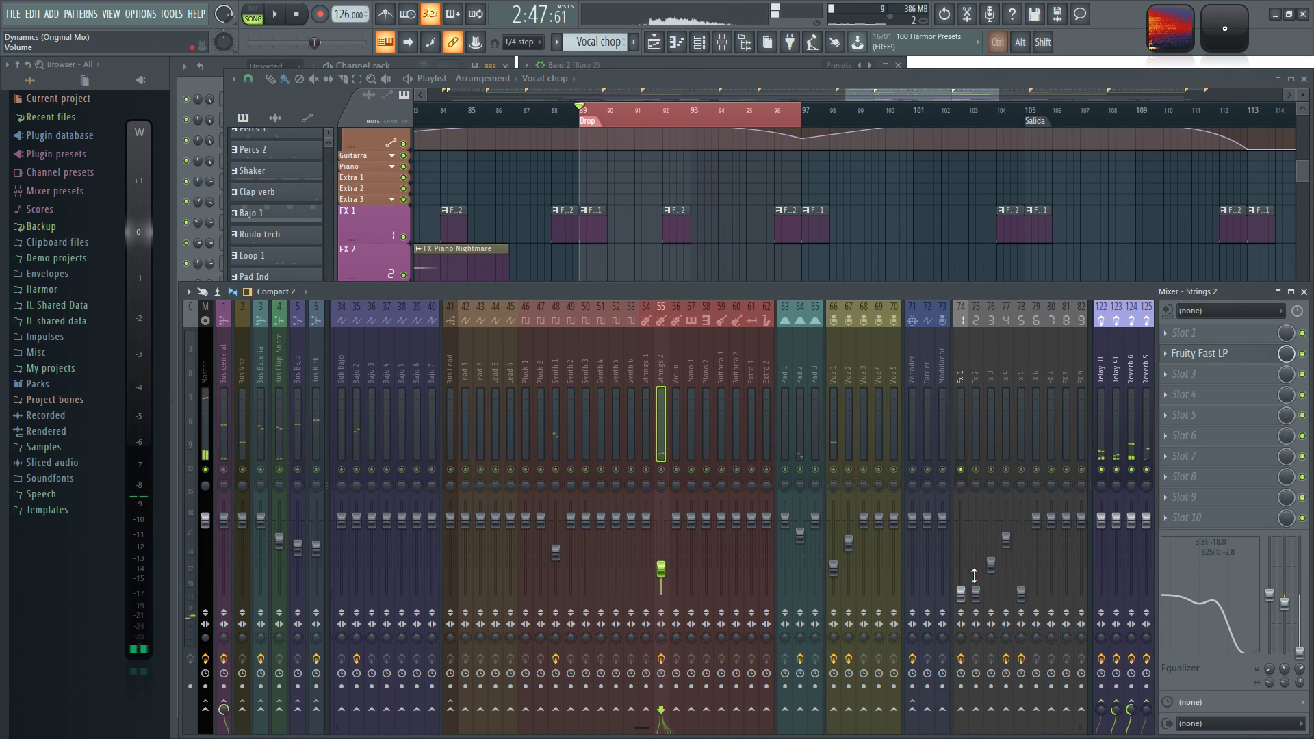
Step: Raise the Fx 1, Fx 2 and Fx 5 mixer faders to roughly the height of Fx 3 while auditioning the Drop
left_click(962, 597)
key("space")
left_click_drag(961, 595, 1022, 569)
key("space")
key("space")
key("space")
right_click(960, 469)
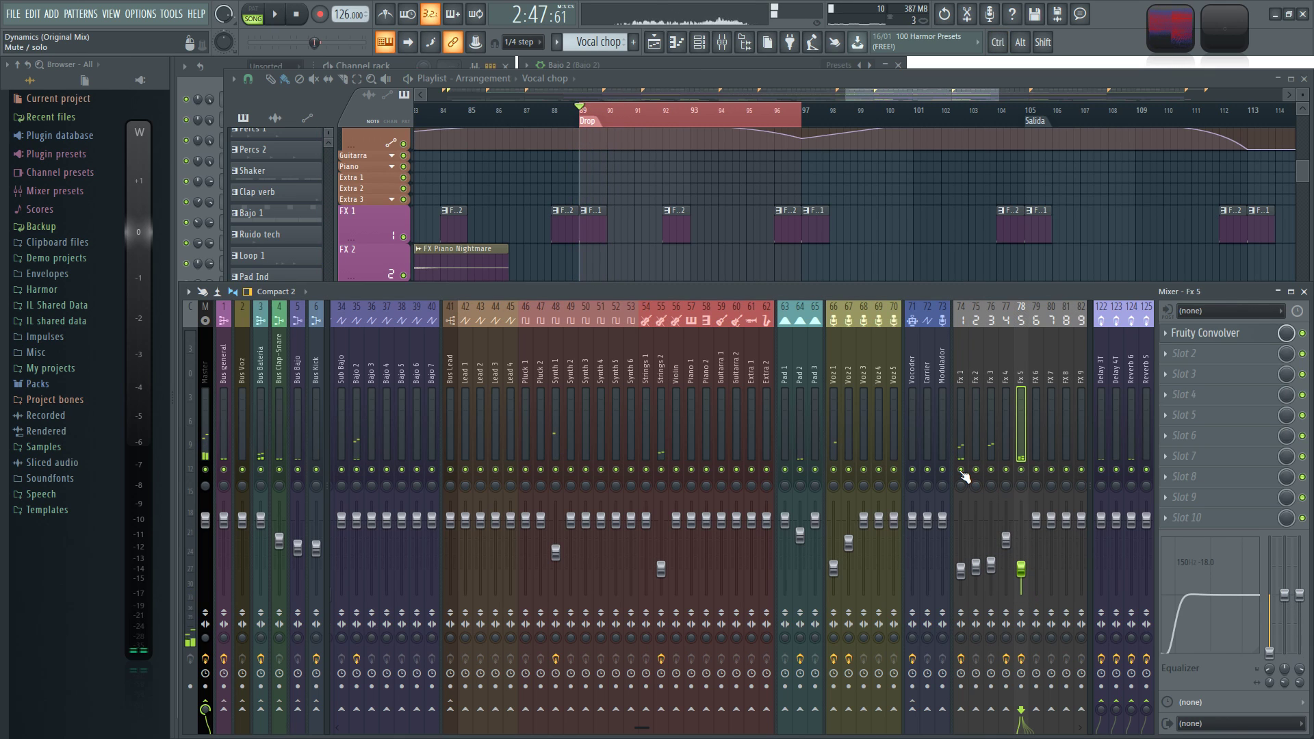
Step: Raise the Fx 1 mixer fader to about -9.2 dB and replay the start of the Drop
key("space")
key("space")
left_click_drag(961, 570, 961, 541)
key("space")
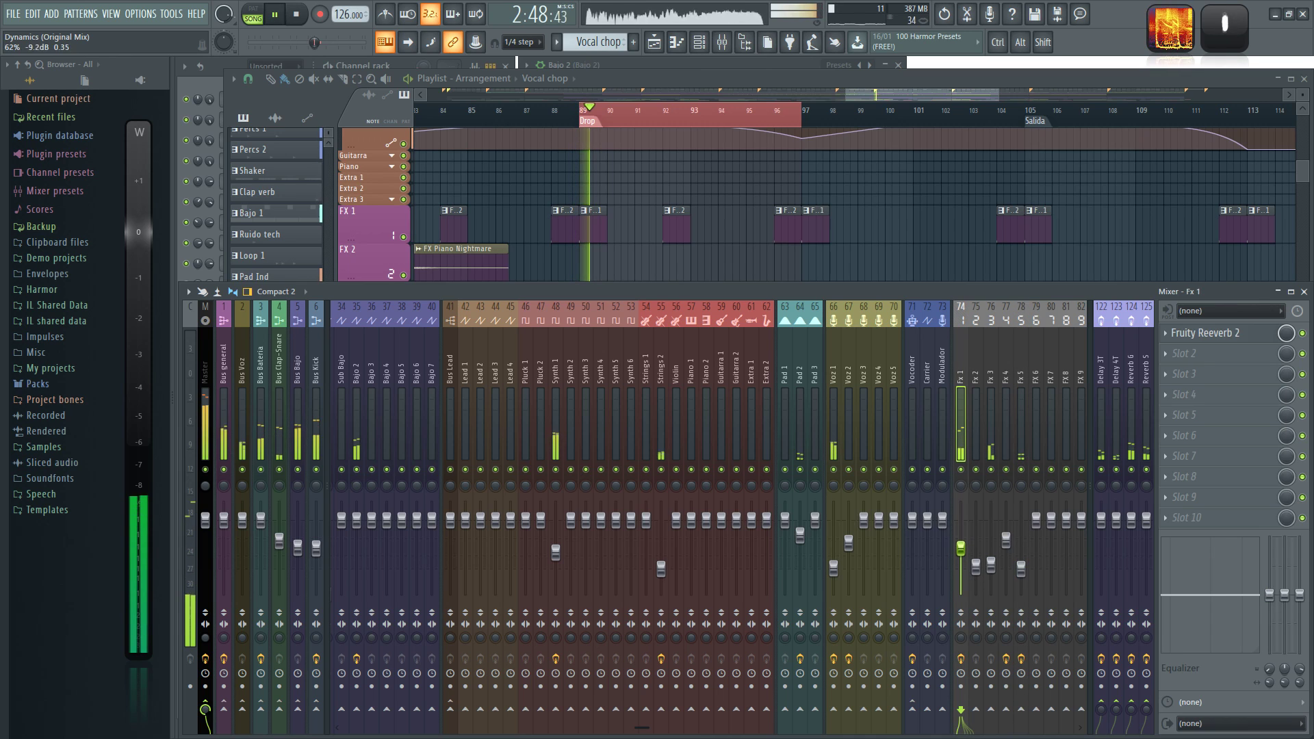
key("space")
Step: Raise the Fx 1 mixer fader slightly above -9.2 dB, replaying the start of the Drop repeatedly
key("space")
left_click_drag(961, 554, 961, 546)
key("space")
key("space")
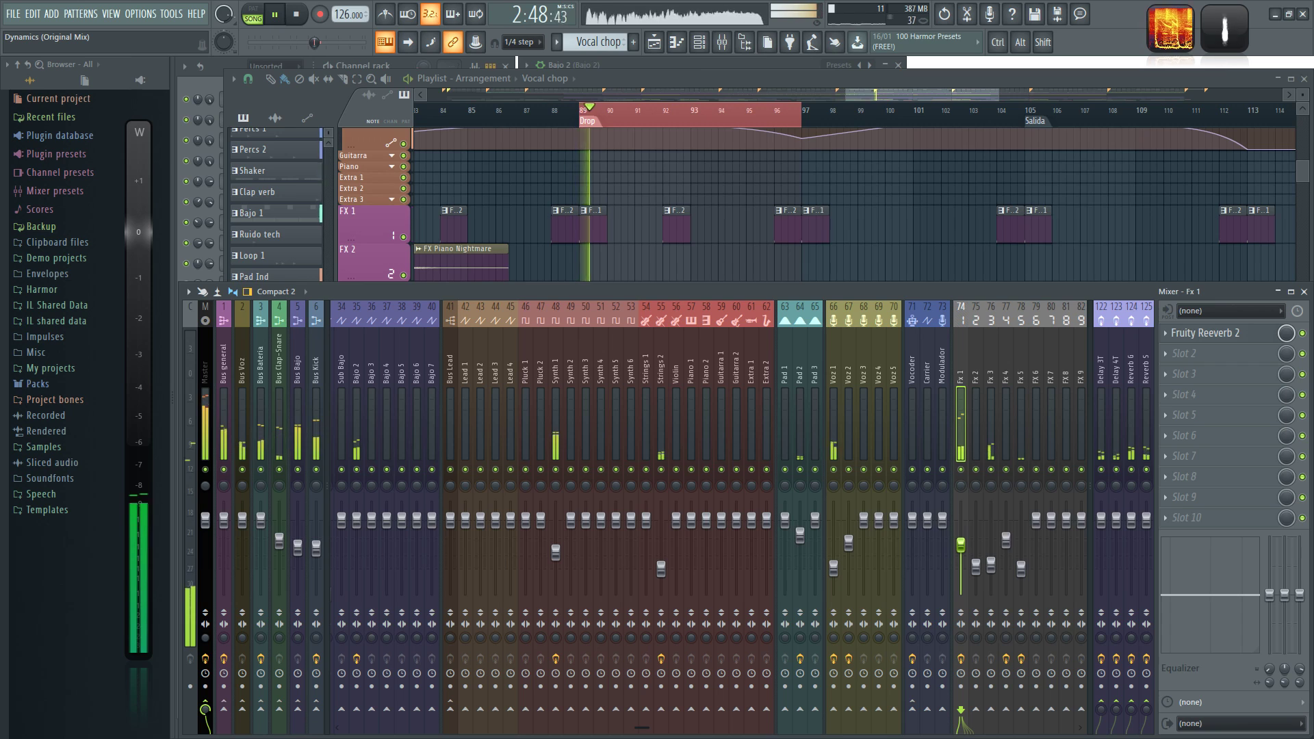
key("space")
key("space")
Step: Mute the Fx 2 to Fx 5 mixer tracks and audition the start of the Drop without them
left_click(991, 470)
key("space")
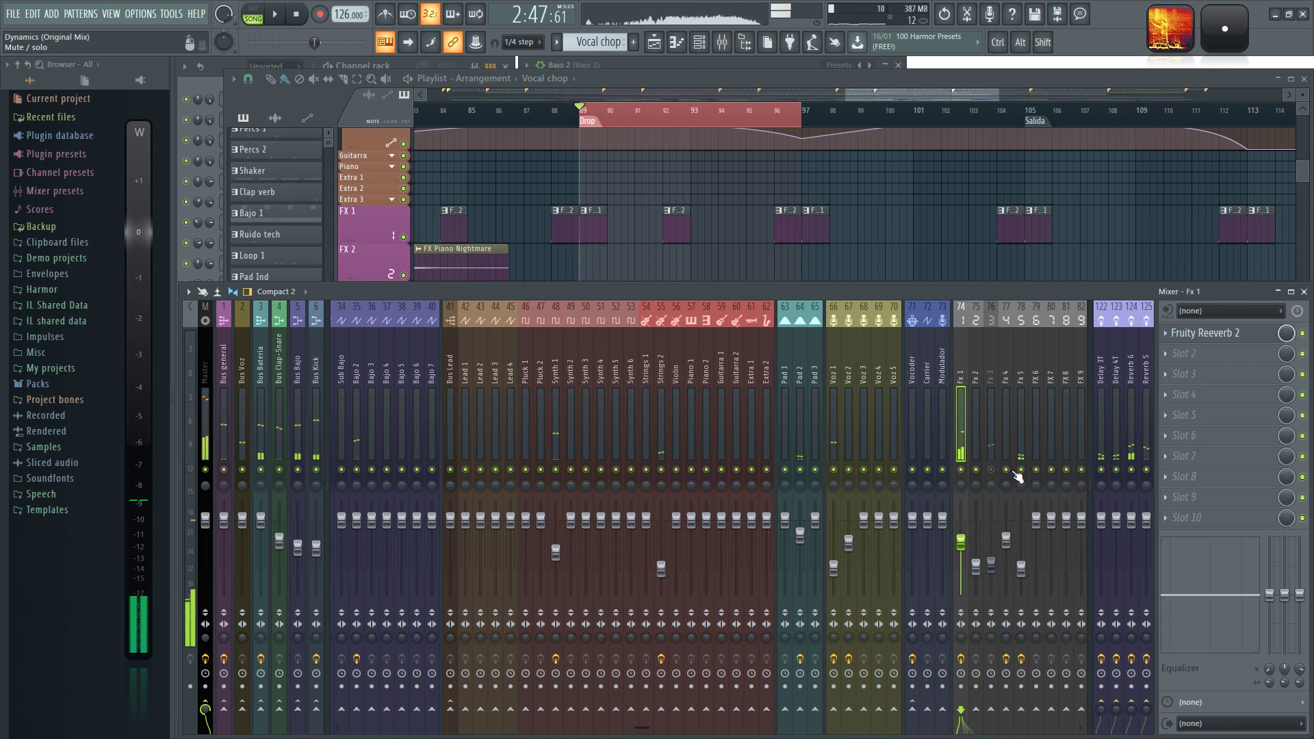
key("space")
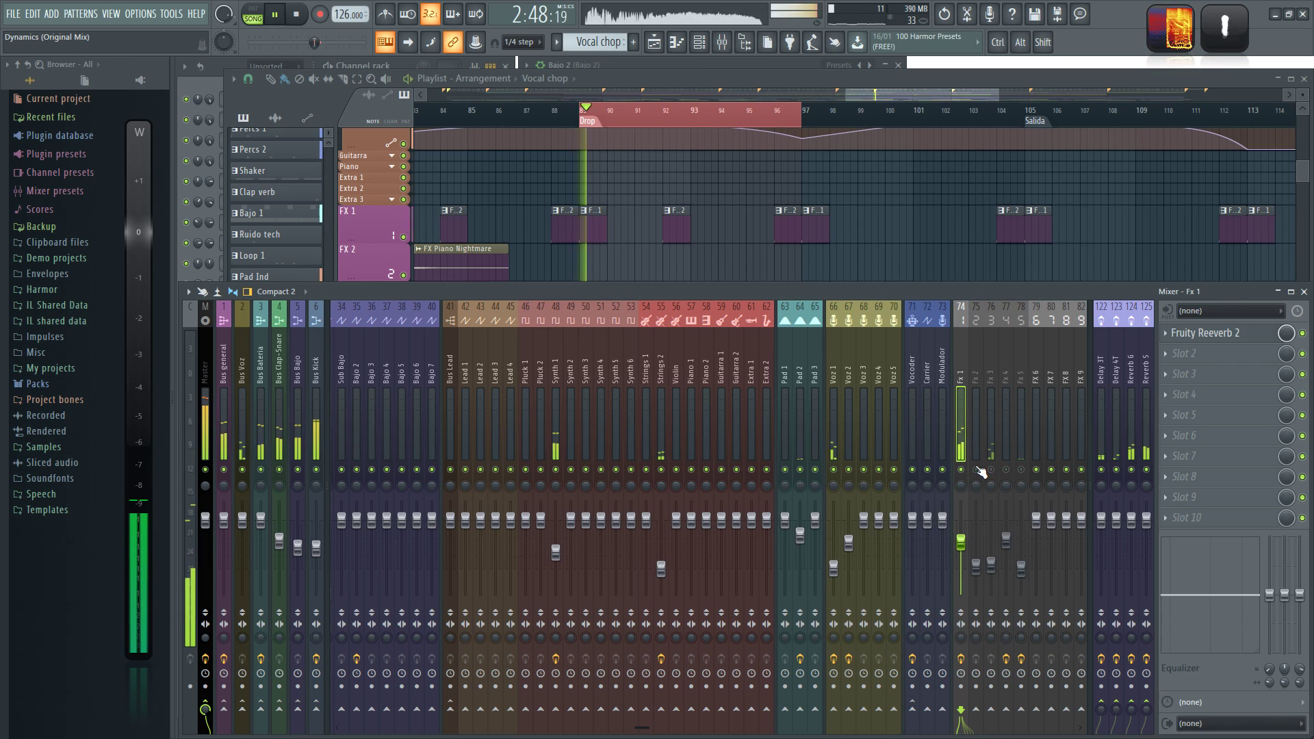
key("space")
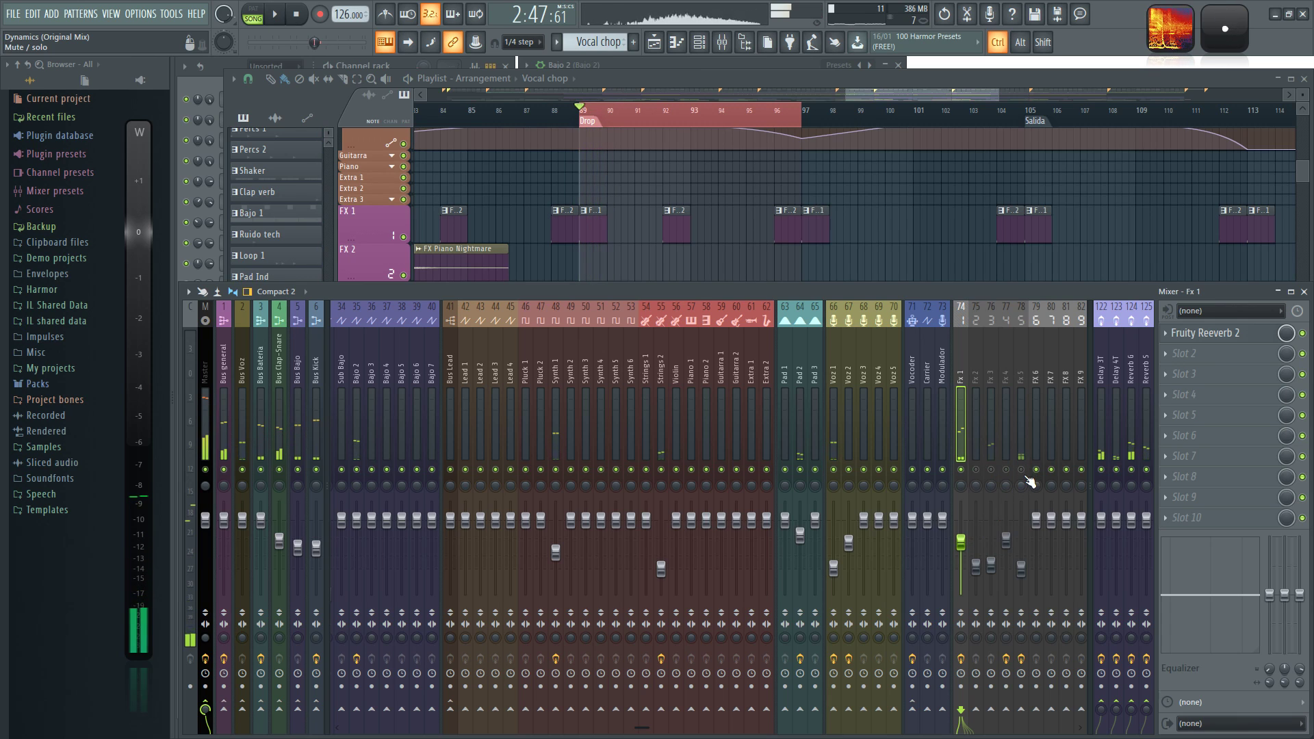
Step: Solo the Fx 5 mixer track and raise its fader to about -11.8 dB during playback
key("space")
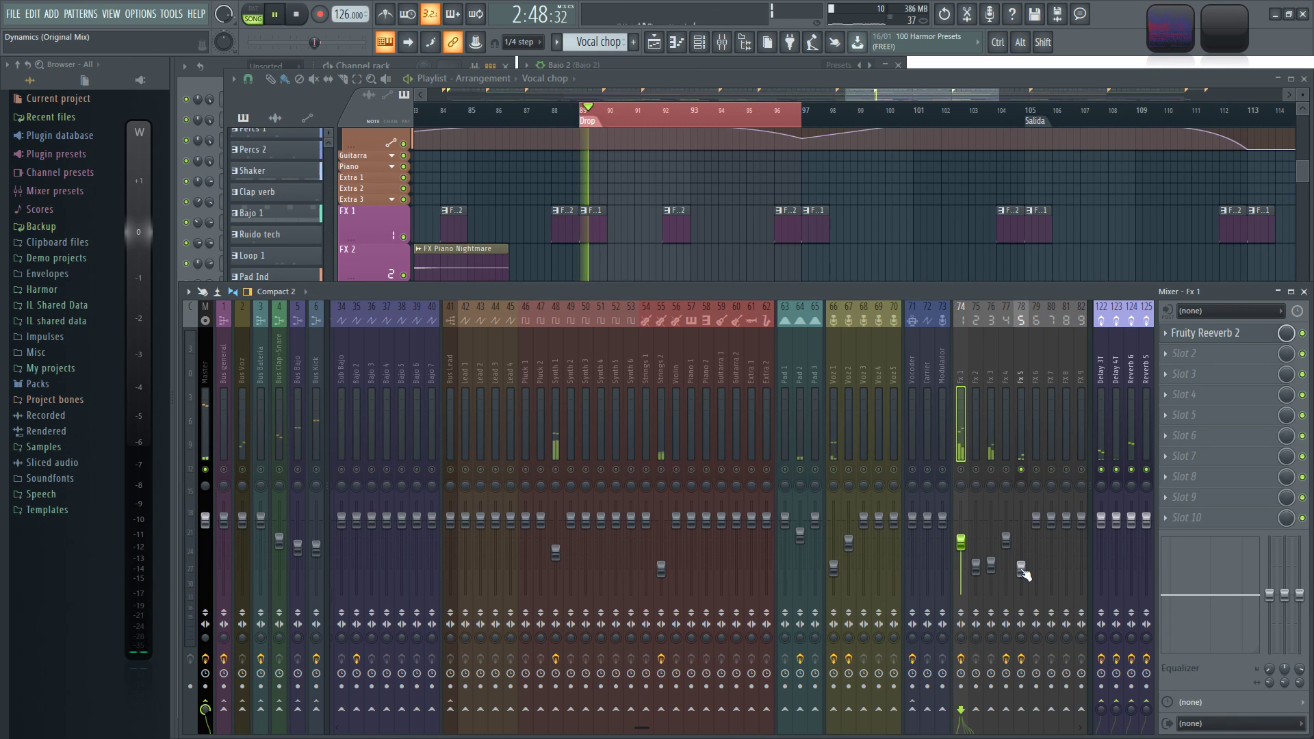
left_click(1021, 369)
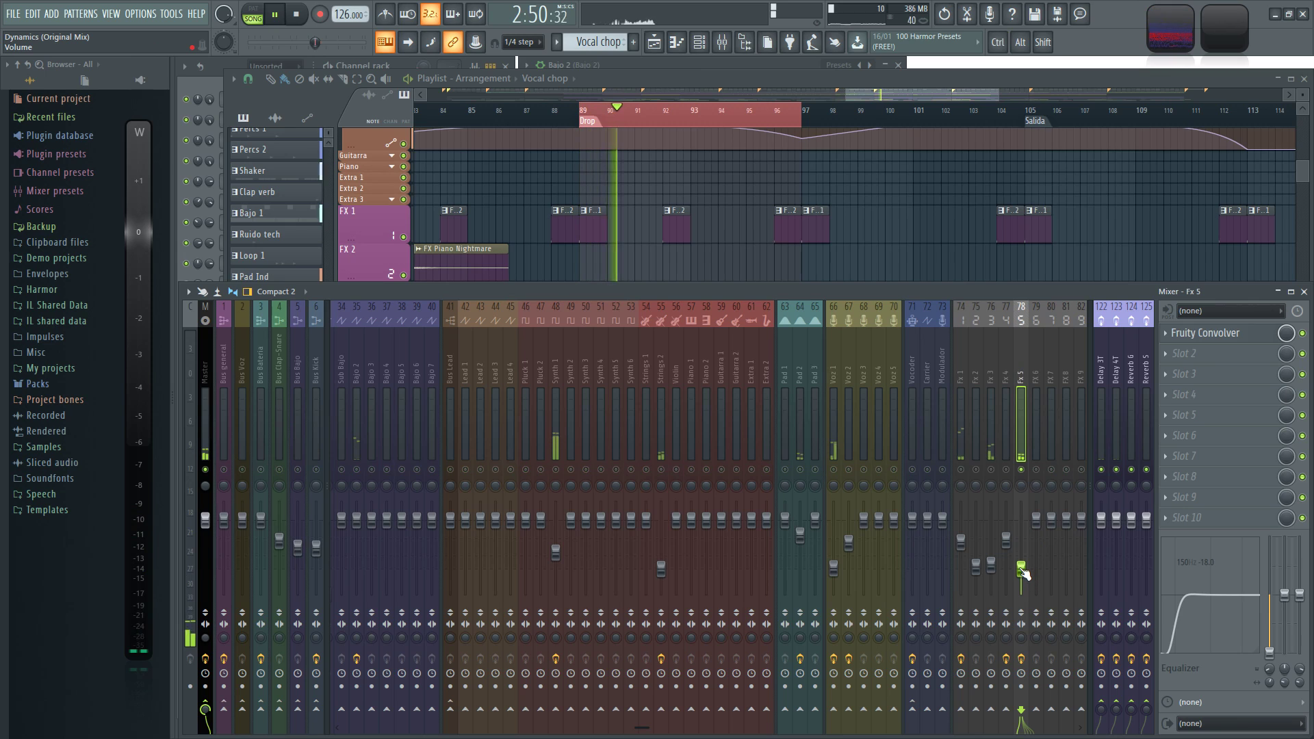
left_click_drag(1022, 569, 1022, 555)
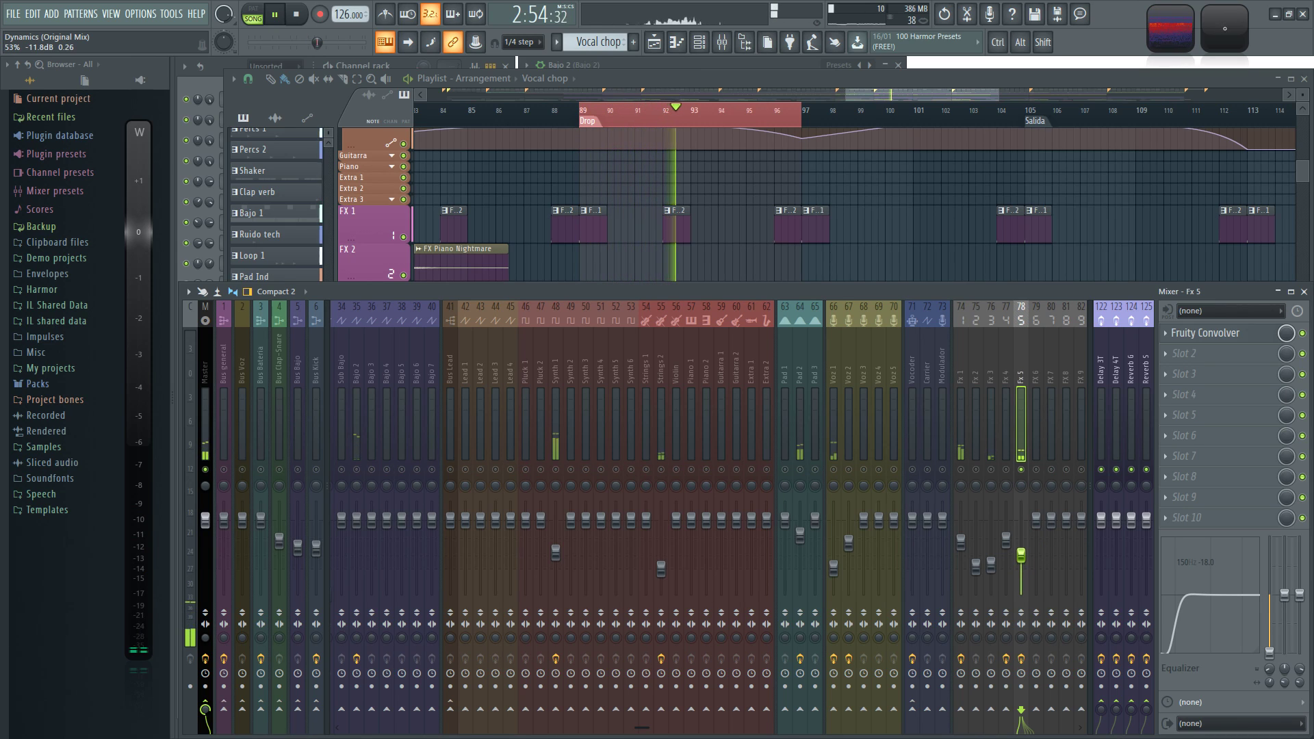
Step: Enable Fx 1 alongside the soloed Fx 5 track and replay the start of the Drop to compare both
left_click(962, 370)
left_click(1020, 367)
left_click(959, 371)
left_click(961, 471)
key("space")
key("space")
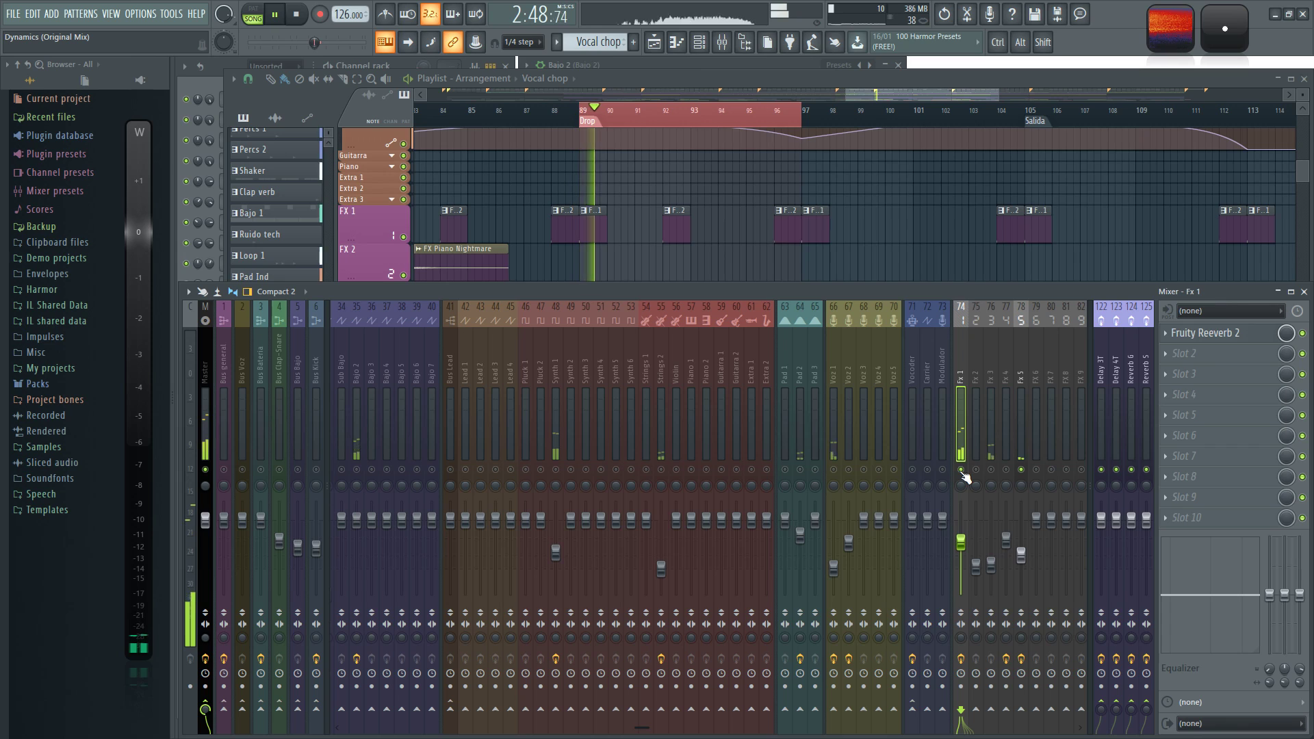
Step: Replay the opening of the Drop repeatedly with only the Fx 1 and Fx 5 mixer tracks audible
key("space")
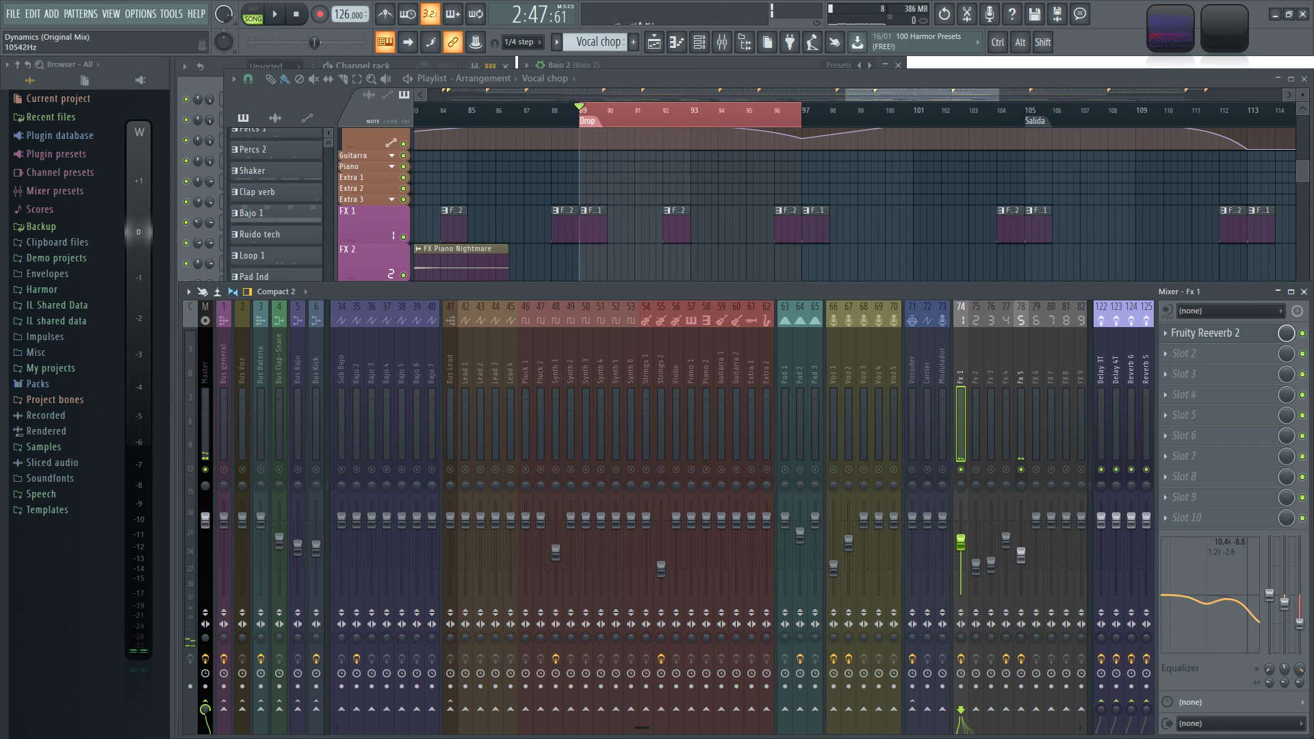
key("space")
key("space")
key("space")
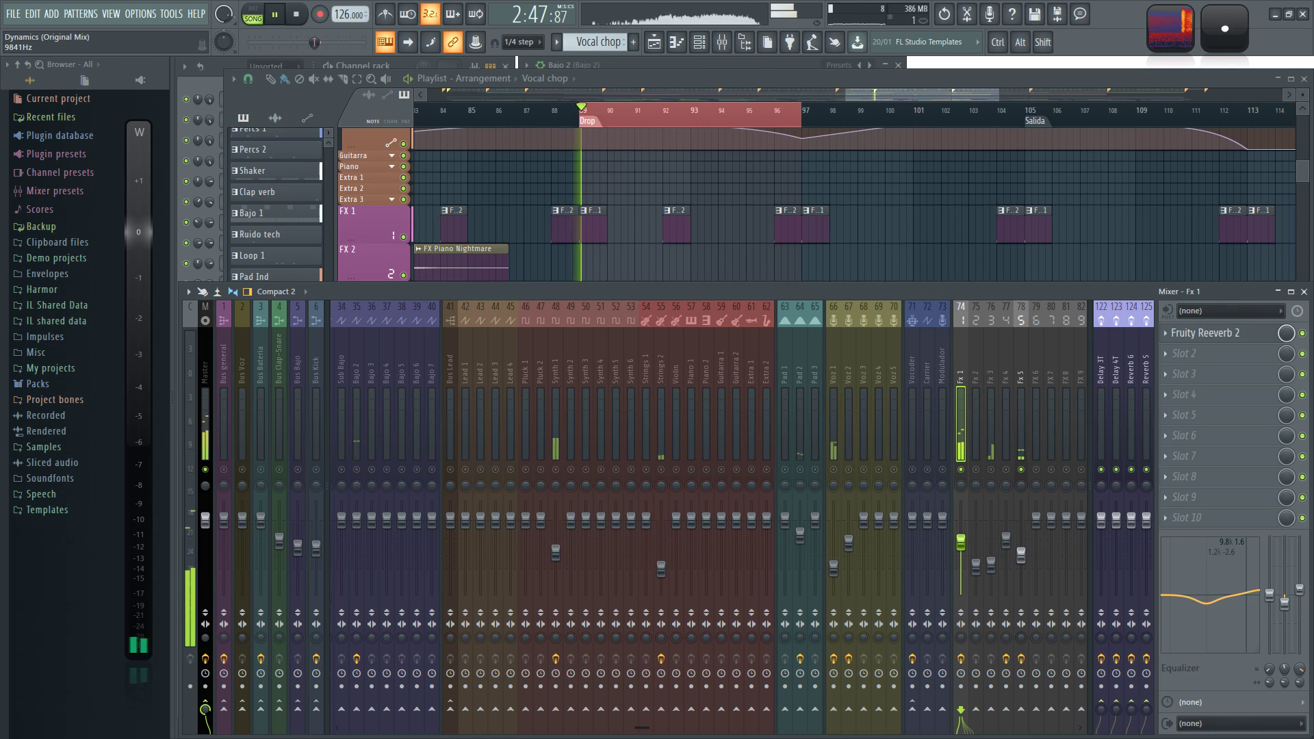
key("space")
key("space")
key("space")
key("space")
key("space")
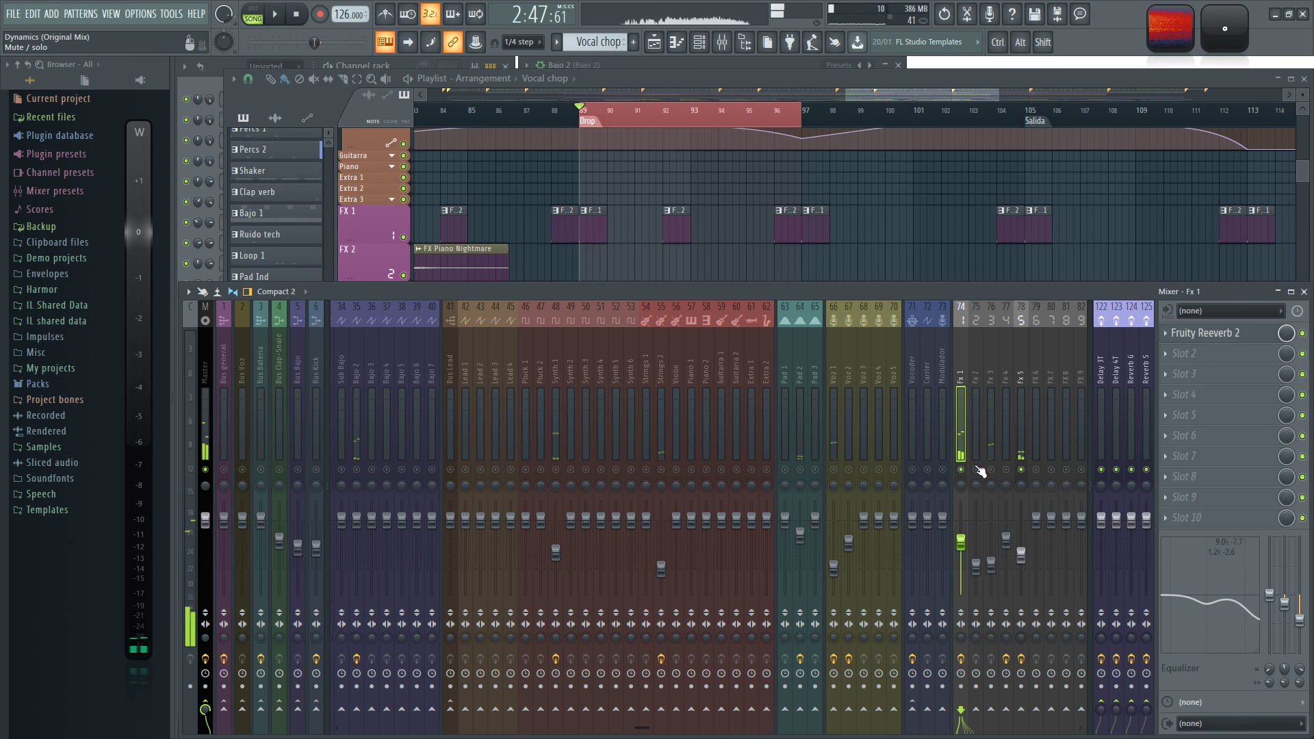
Step: Re-enable all mixer tracks and play the Drop in the full mix
left_click(977, 470)
key("space")
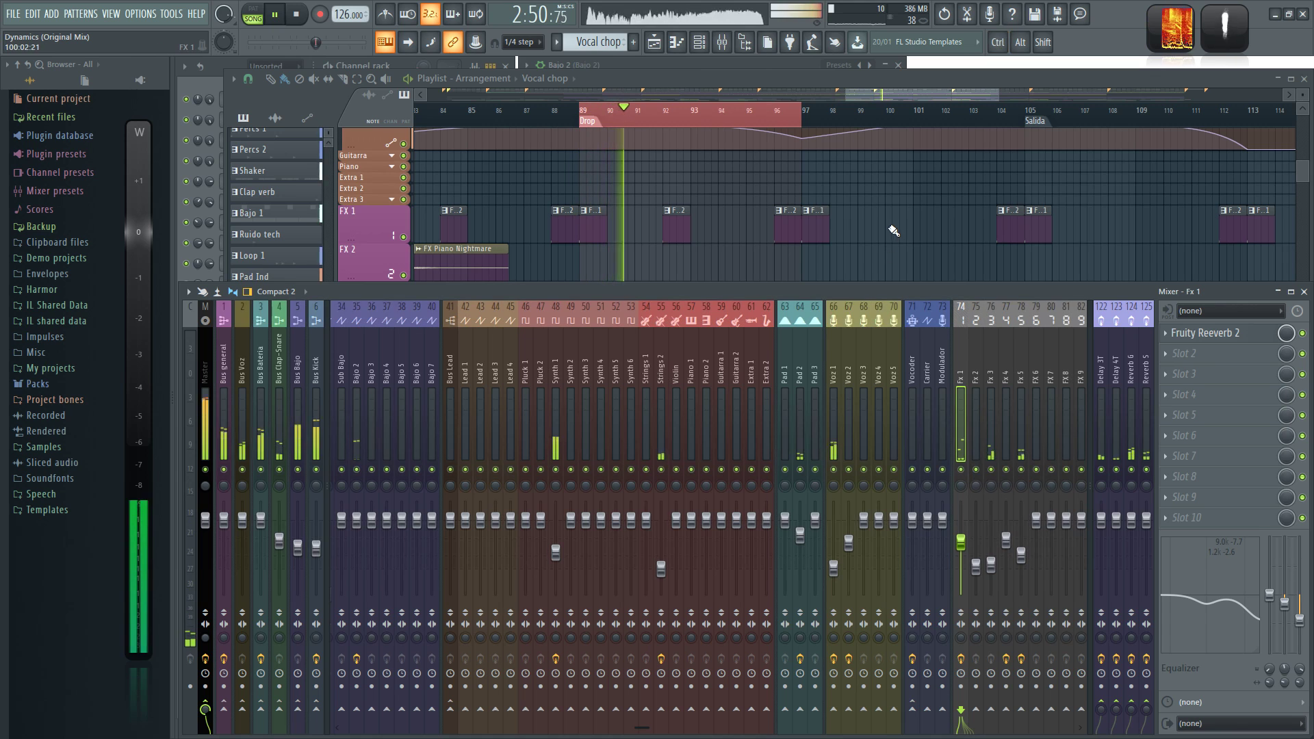
key("F9")
key("F9")
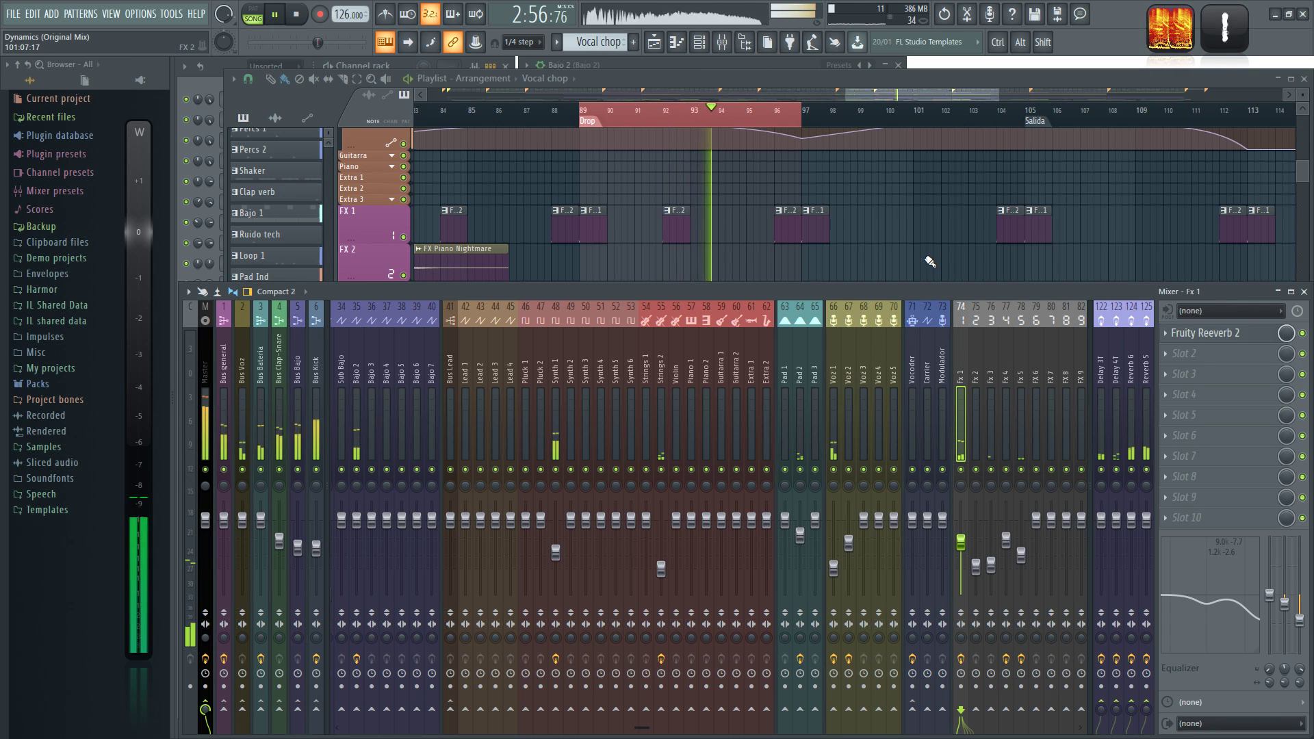
key("F9")
scroll(933, 285, "up", 2)
key("space")
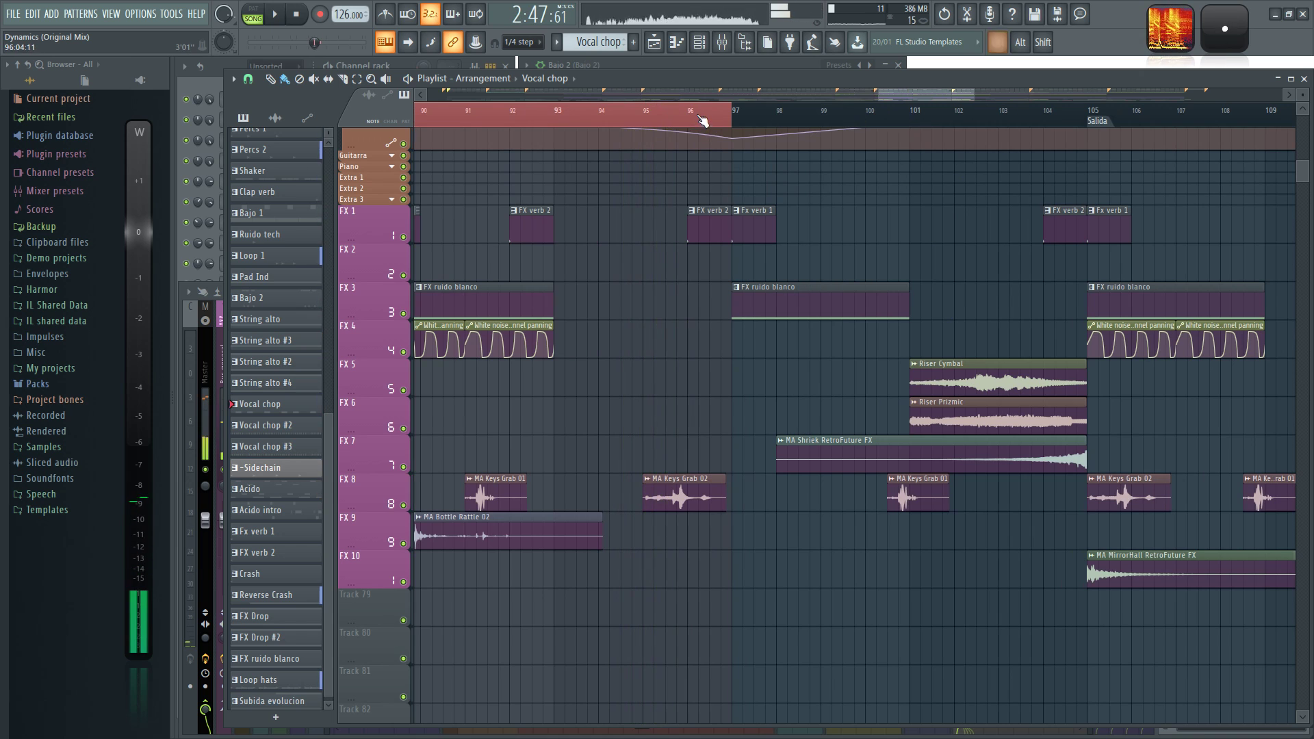
Step: Select bars 97 to 105 in the playlist as the playback range and play it from bar 100
left_click(703, 119, "ctrl")
left_click_drag(914, 97, 868, 105)
left_click_drag(930, 96, 961, 97)
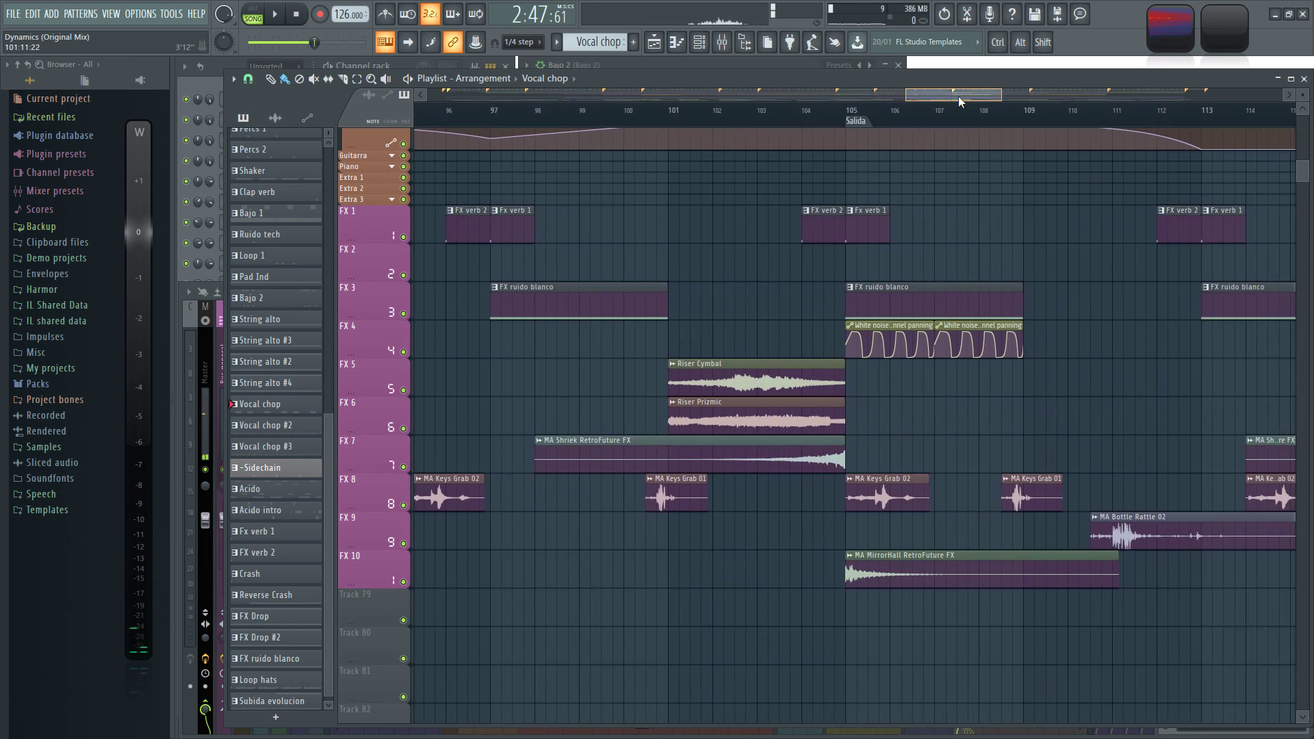
left_click_drag(840, 117, 483, 136)
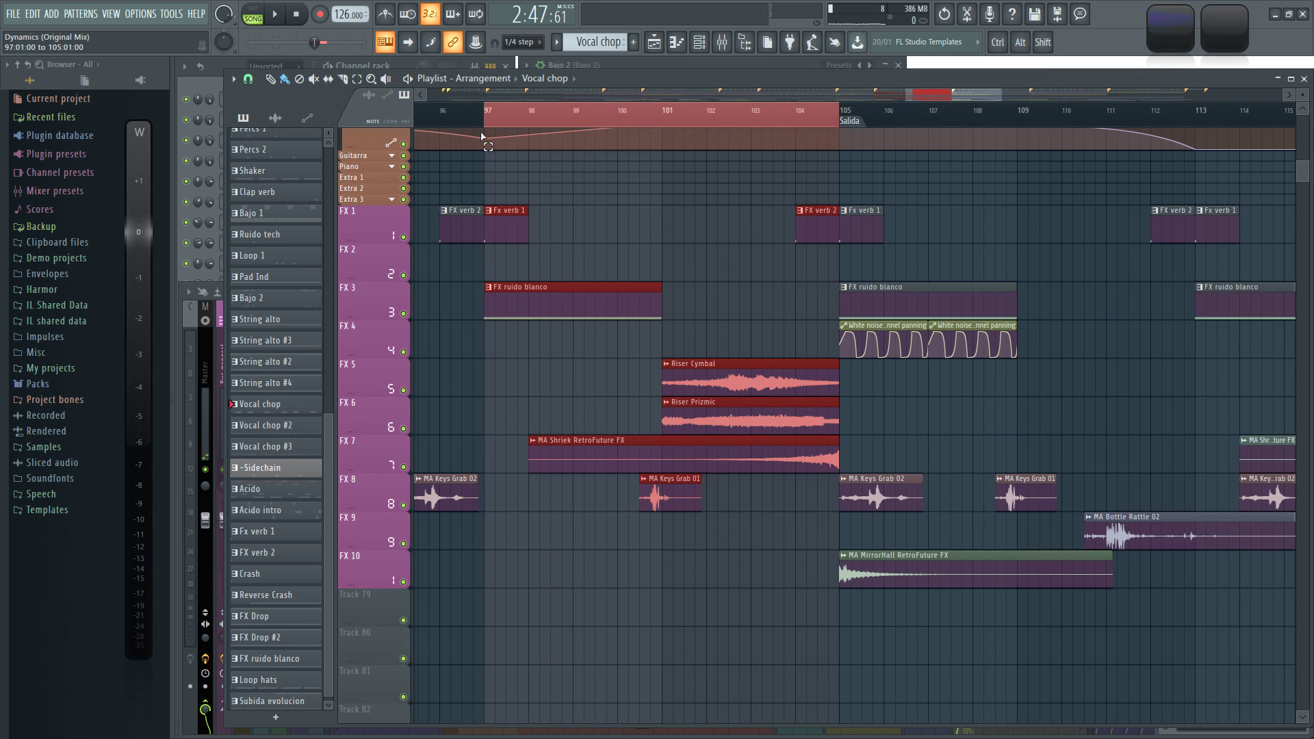
left_click(643, 121)
key("space")
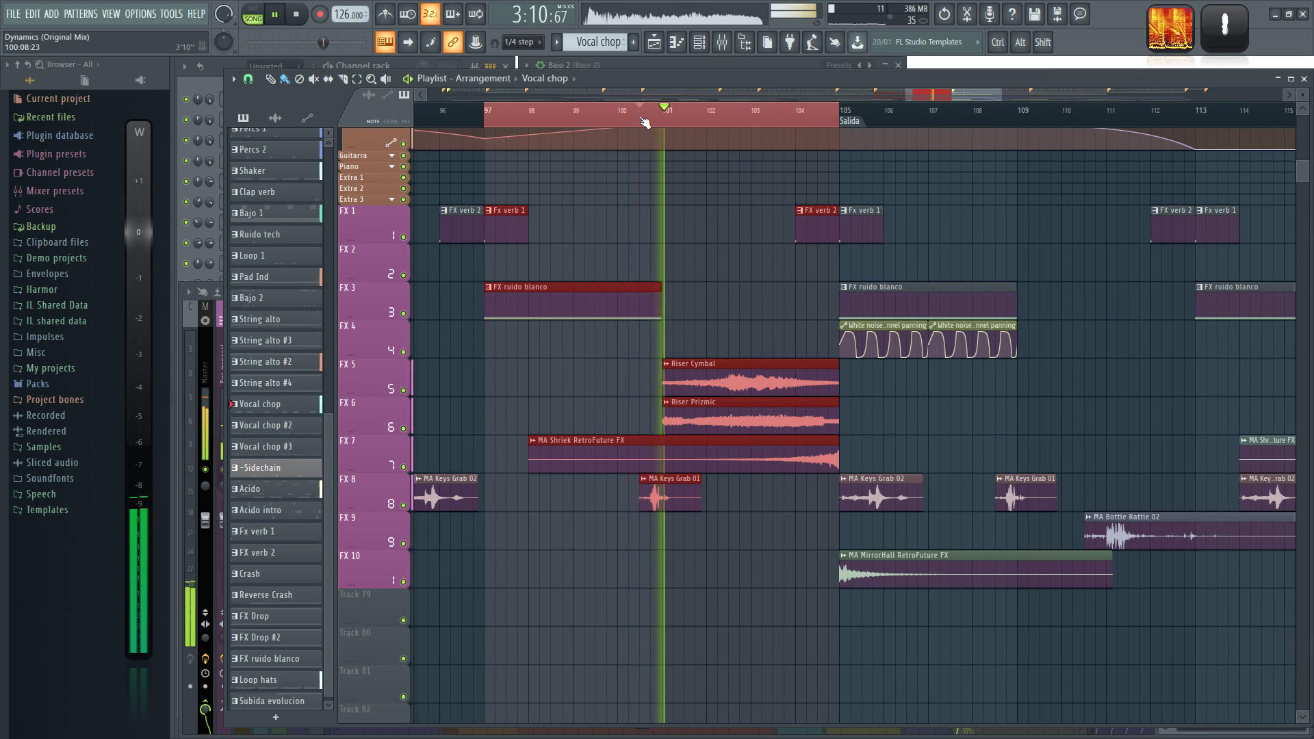
Step: Solo the Fx 1 mixer track and replay the passage from bar 100
key("F9")
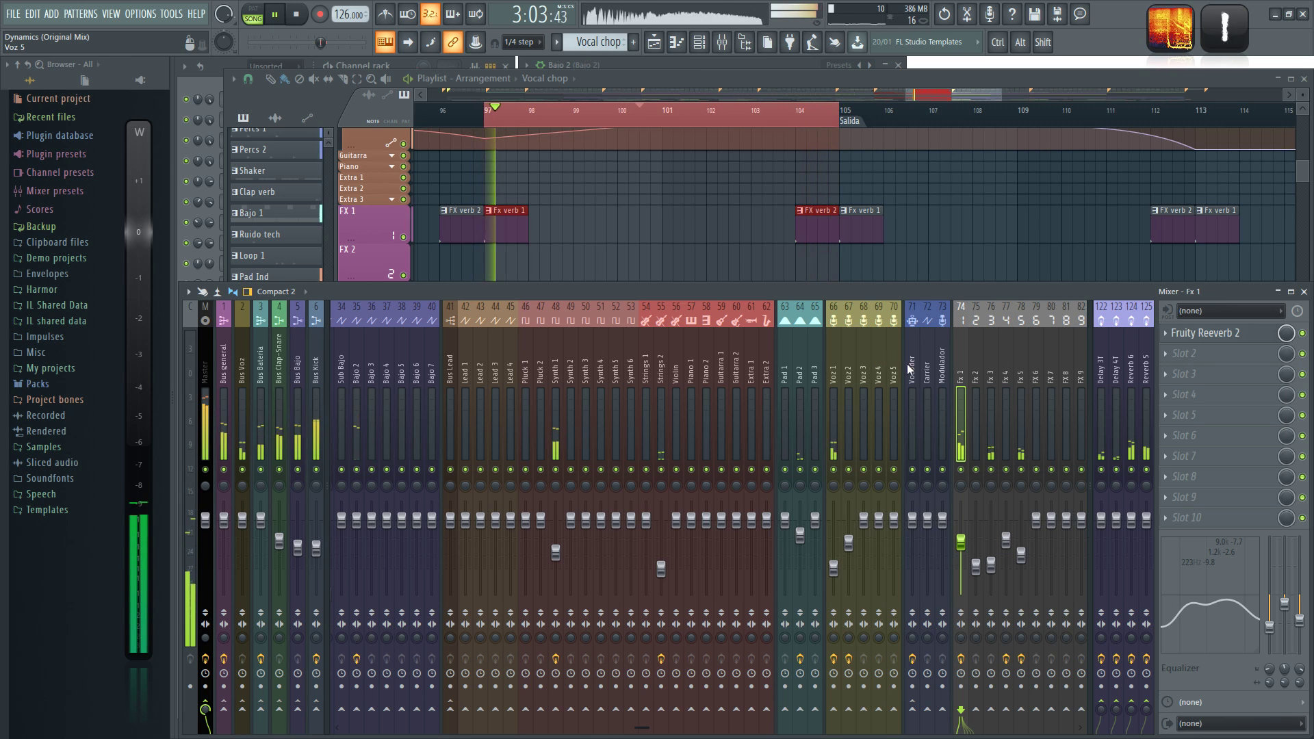
key("space")
right_click(992, 470)
key("space")
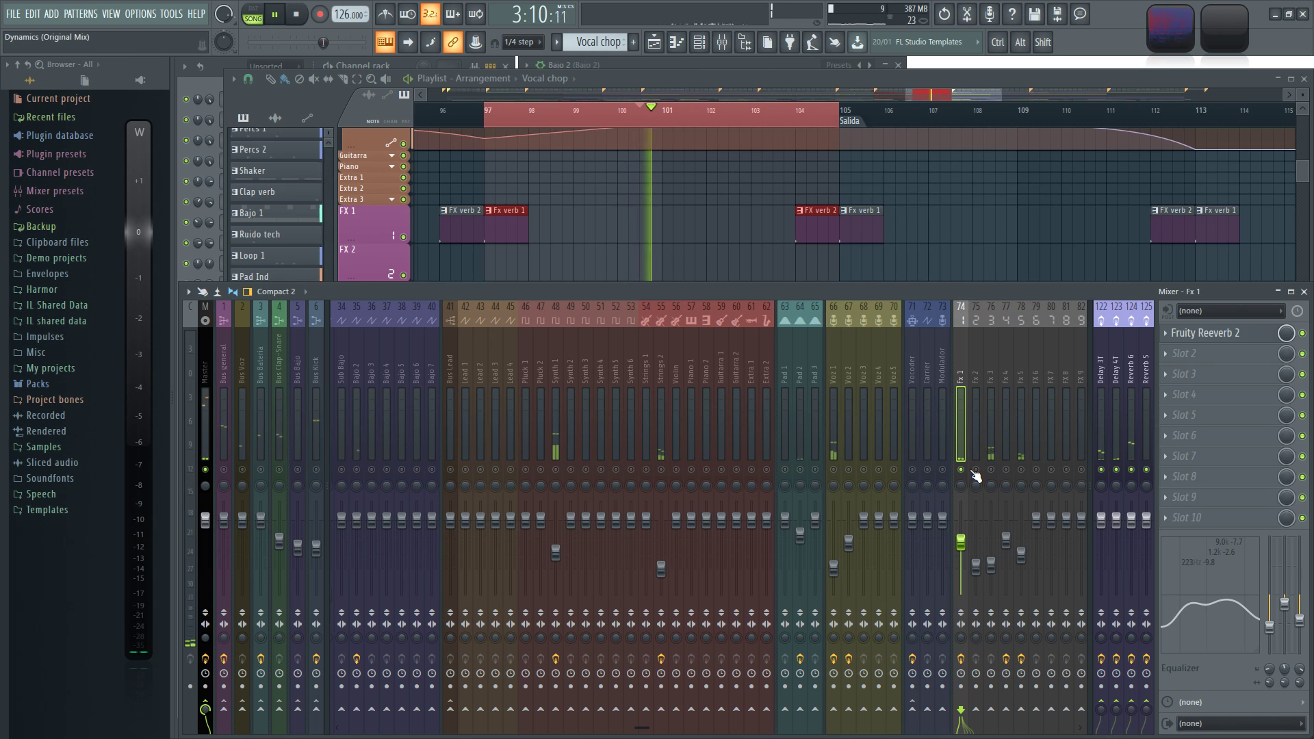
Step: Mute the FX 5, FX 6 and FX 7 playlist tracks, re-enable FX 6 and replay from bar 100
key("F5")
left_click(404, 389)
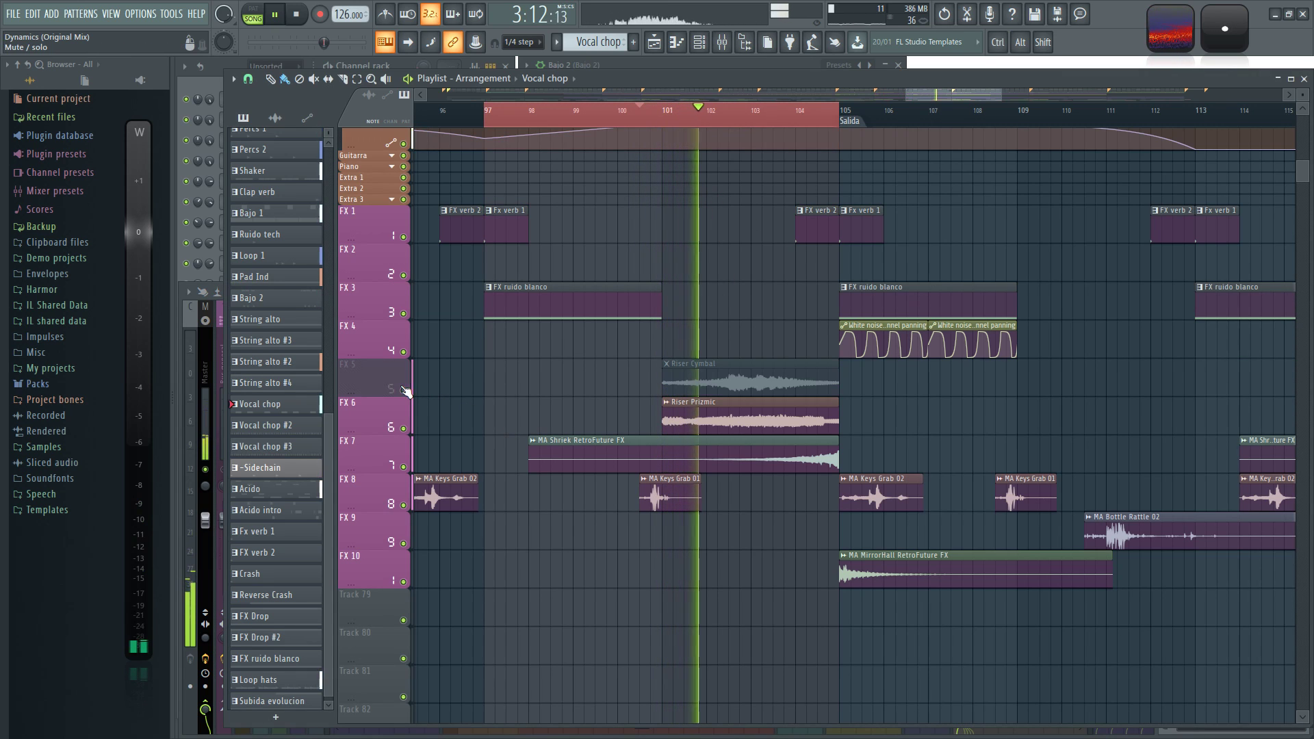
left_click(403, 428)
key("space")
left_click(404, 467)
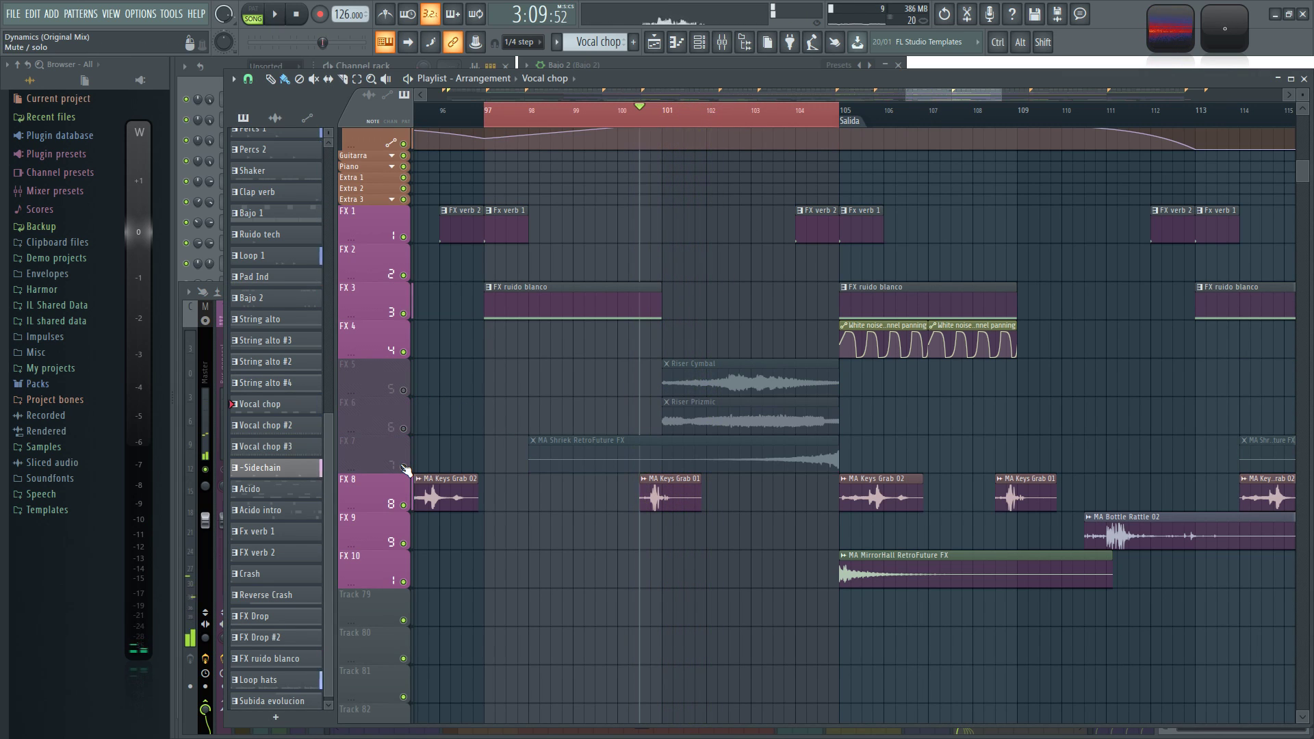
left_click(404, 429)
key("space")
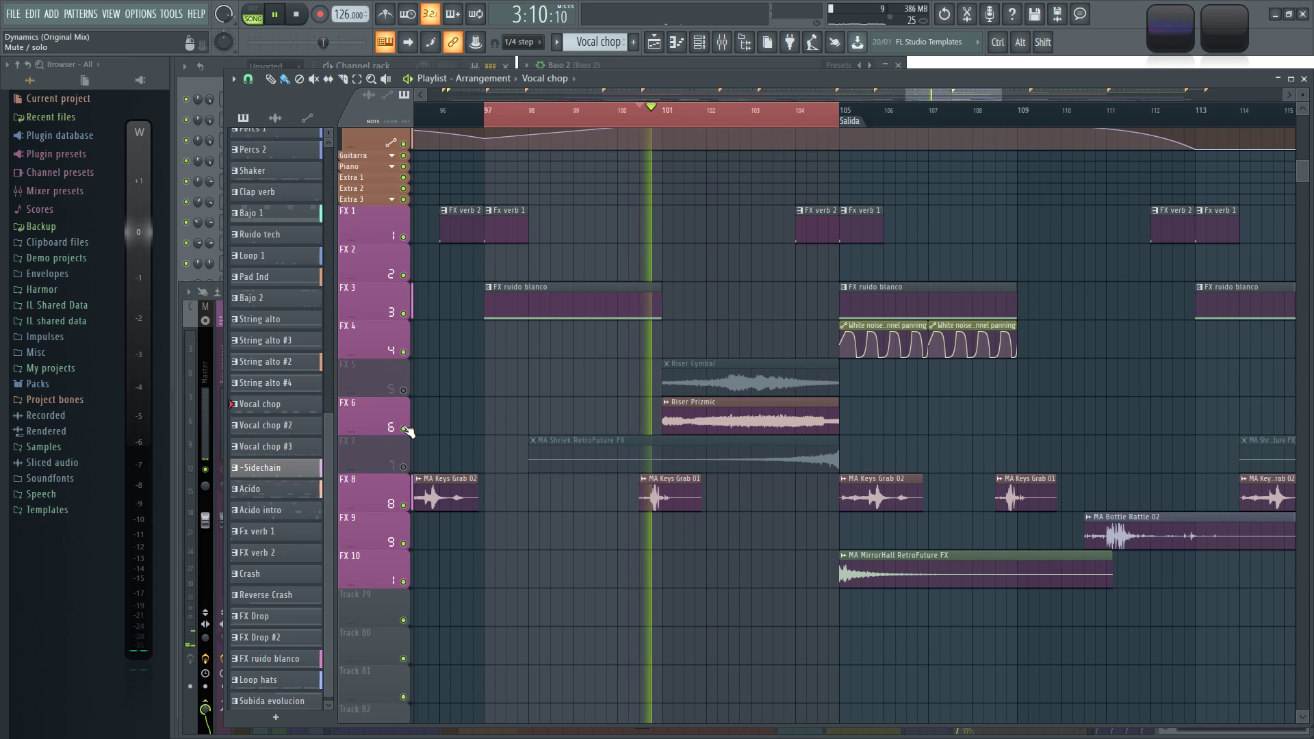
key("space")
Step: Solo the FX 5 playlist track to audition the Riser Cymbal, and switch the solo to FX 6
right_click(404, 390)
key("space")
key("space")
right_click(404, 429)
Step: Add a fade-in to the Riser Prizmic sample in its channel settings and play it soloed
left_click(697, 407)
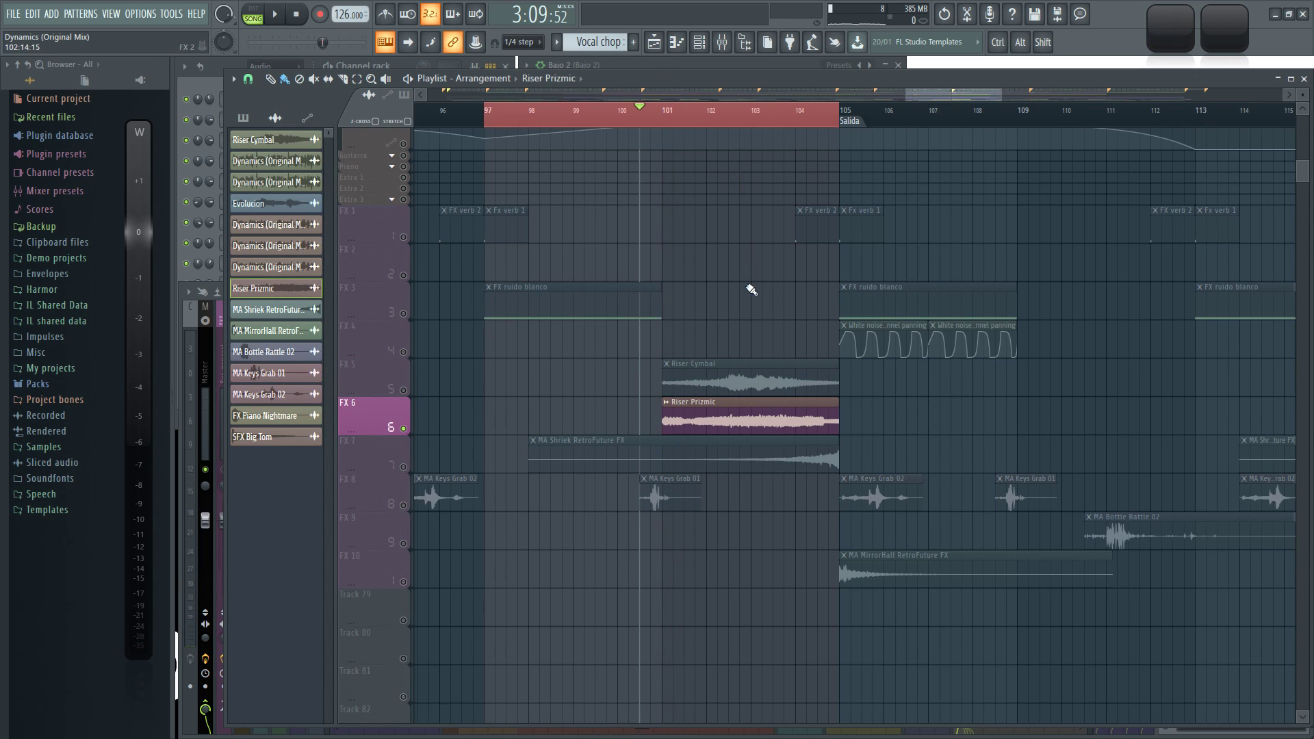
left_click(401, 66)
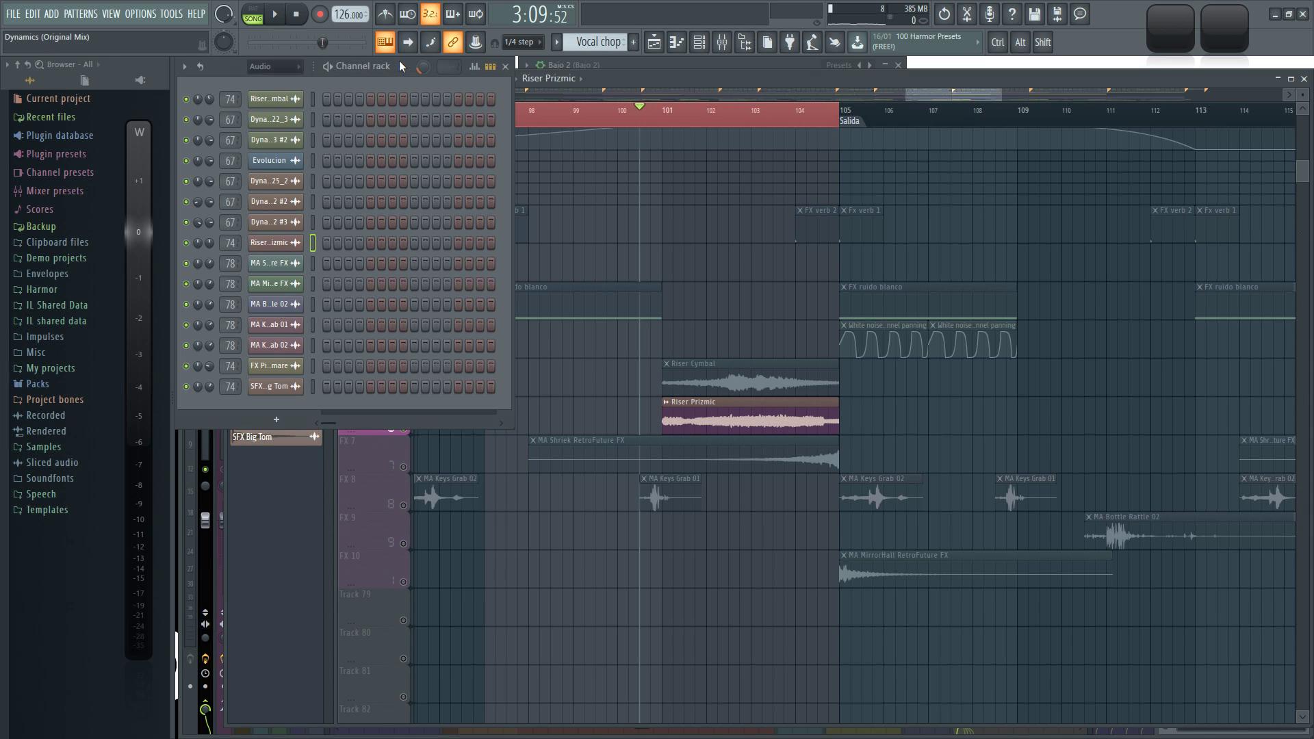
left_click(274, 246)
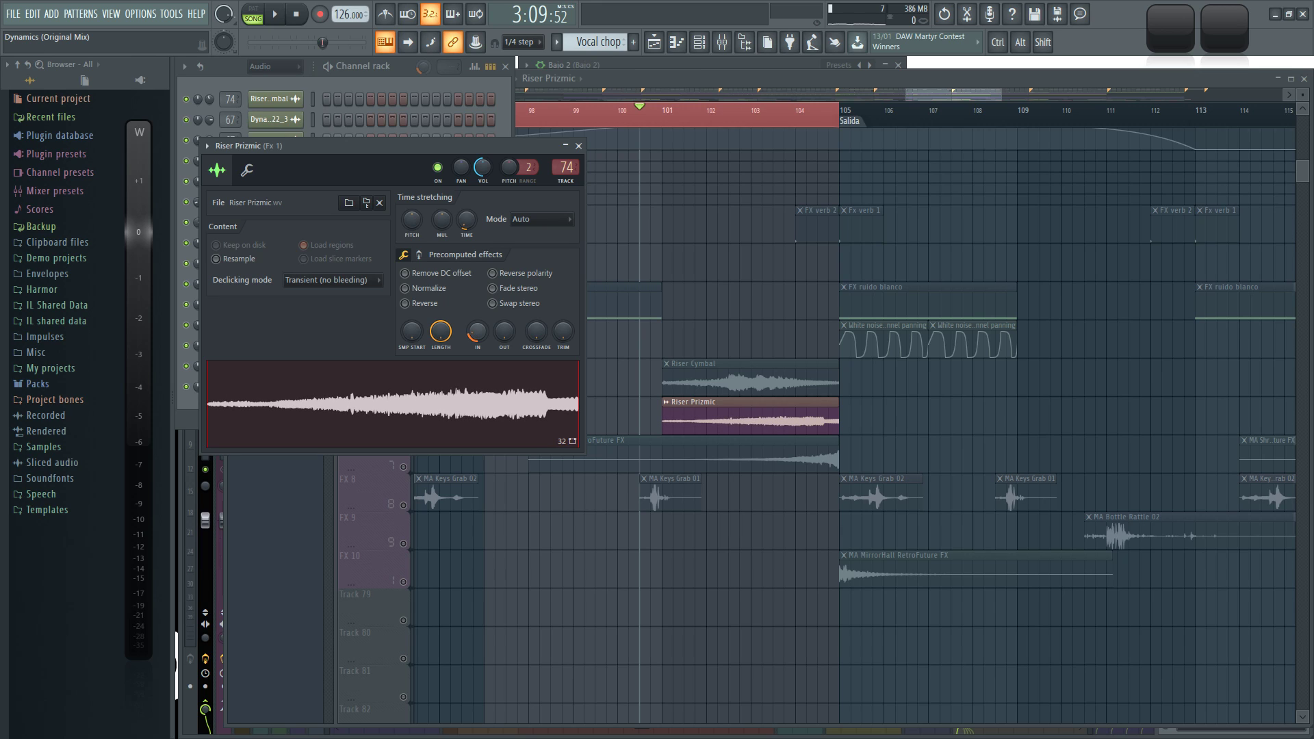
key("space")
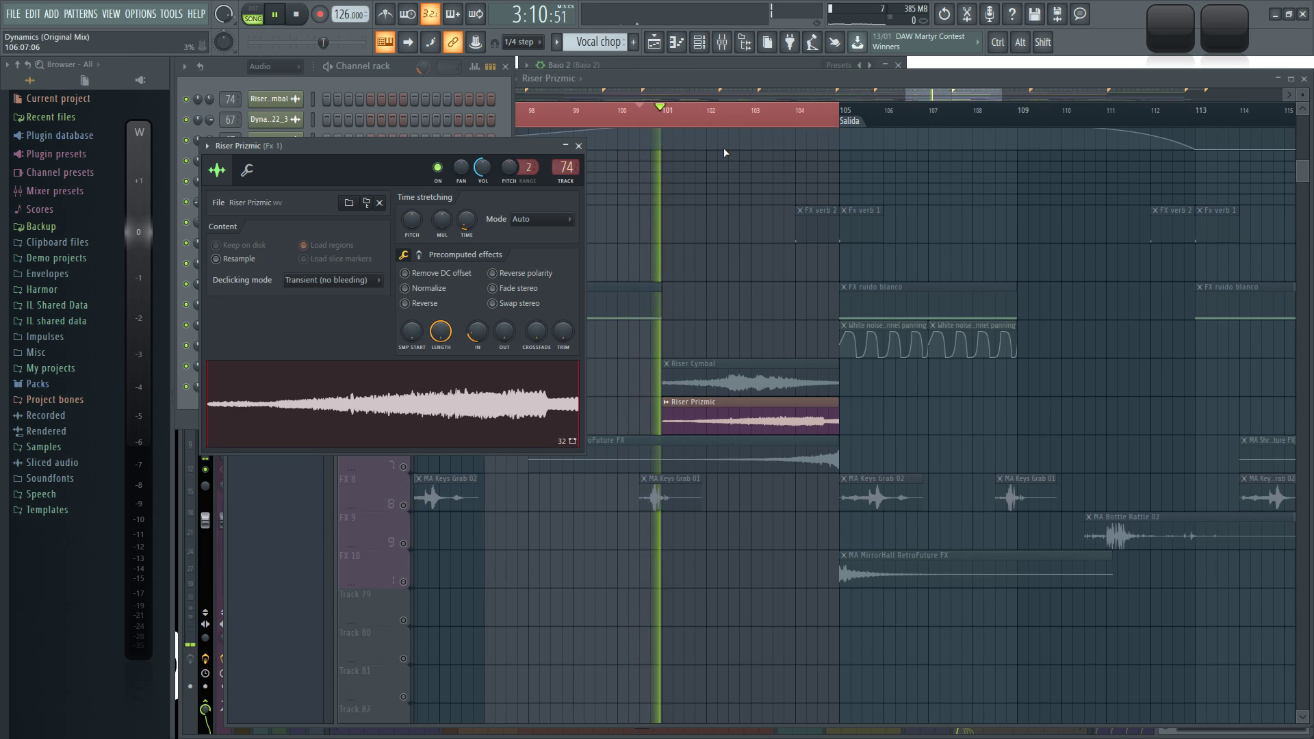
Step: Unmute all mixer and playlist tracks and replay the risers in the full mix
right_click(700, 300)
key("F9")
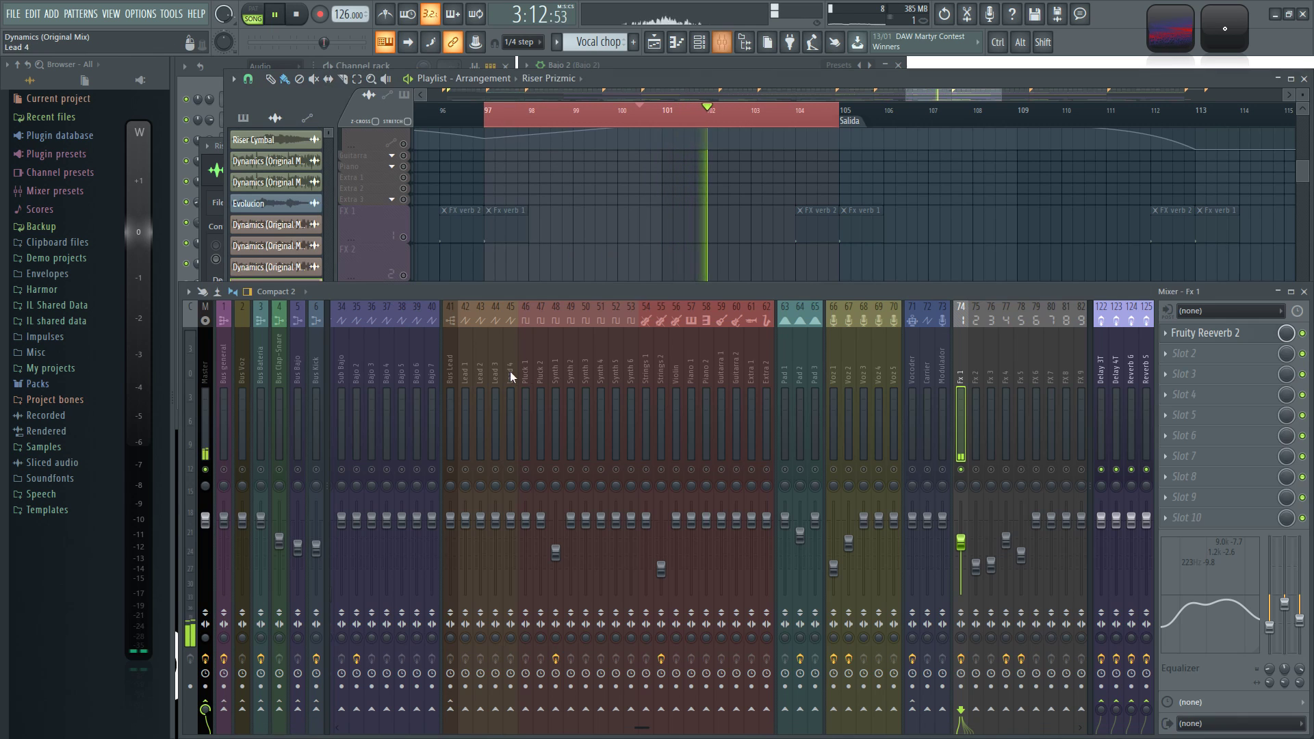
key("F9")
key("space")
key("space")
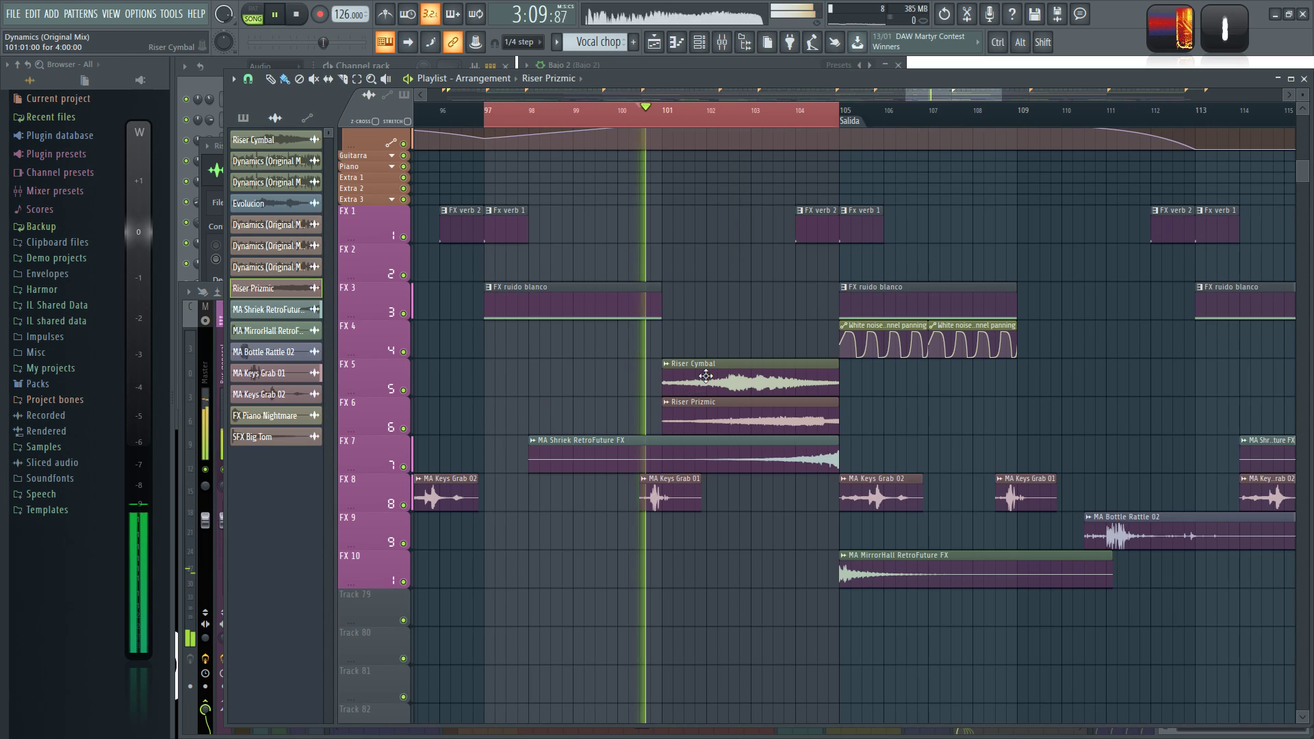
key("space")
Step: Solo the FX 5 playlist track and pan the Riser Cymbal sample about 57% left
double_click(706, 375)
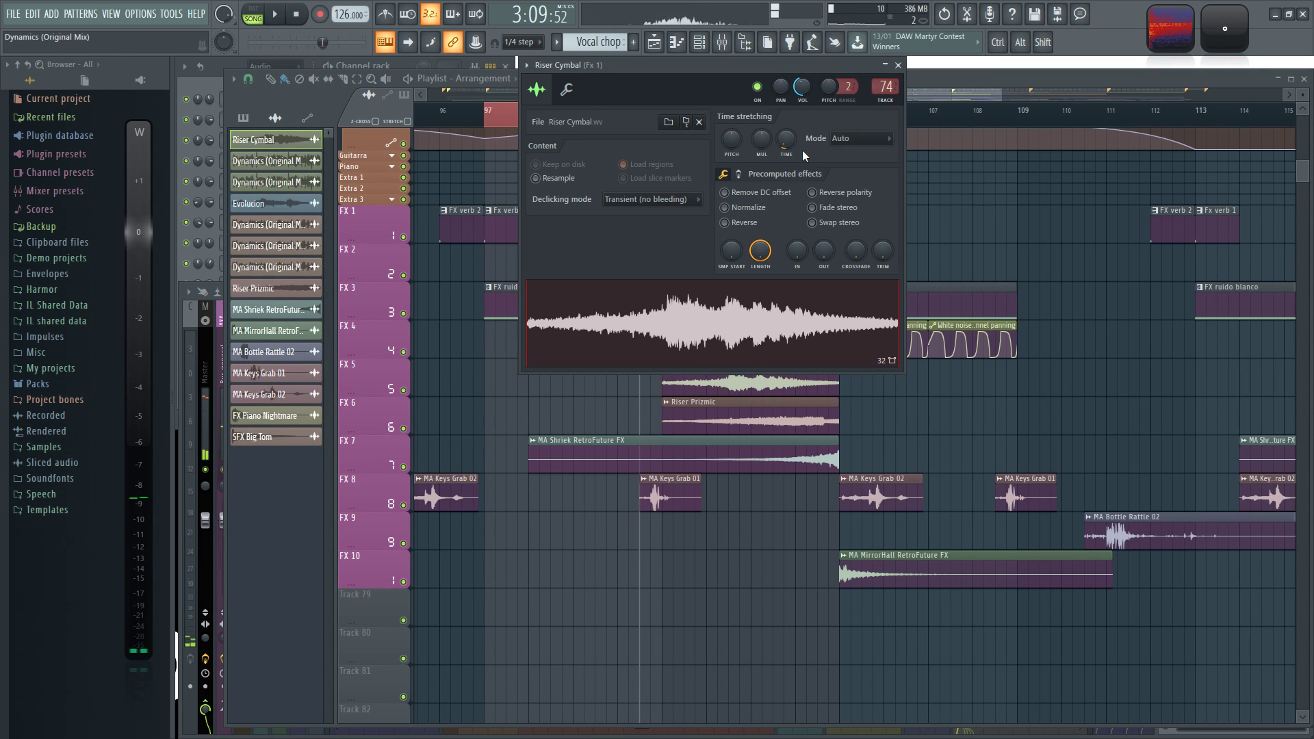
left_click(582, 406)
left_click(404, 391, "ctrl")
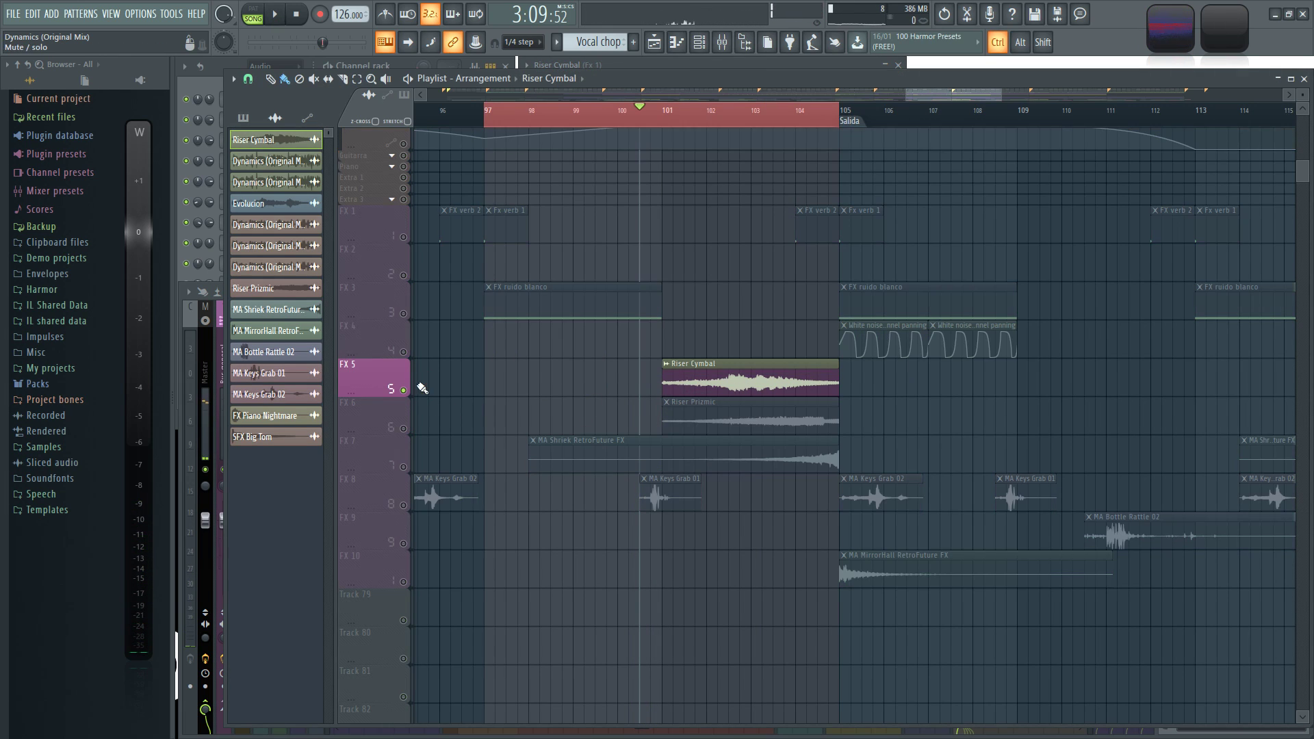
double_click(705, 373)
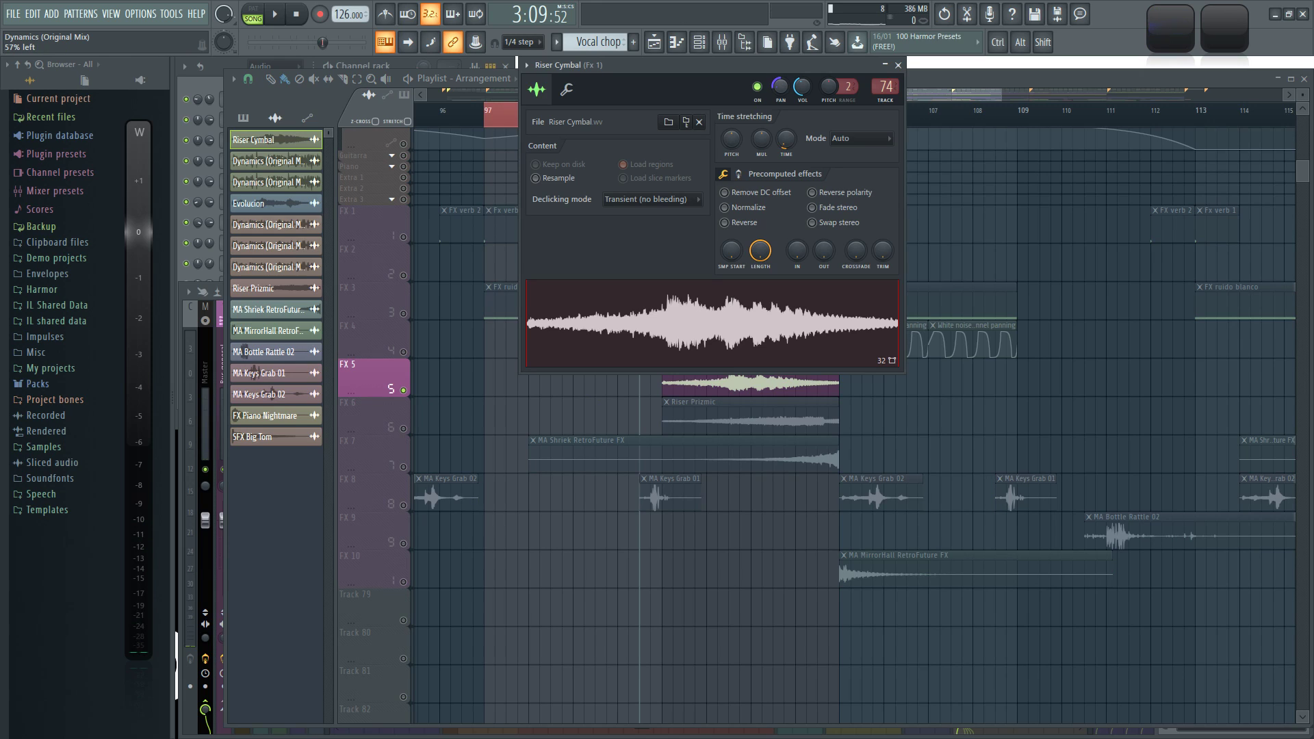
left_click(520, 398)
Step: Check the Riser Prizmic channel settings and enable FX 6 alongside the soloed FX 5 to audition both risers
double_click(705, 412)
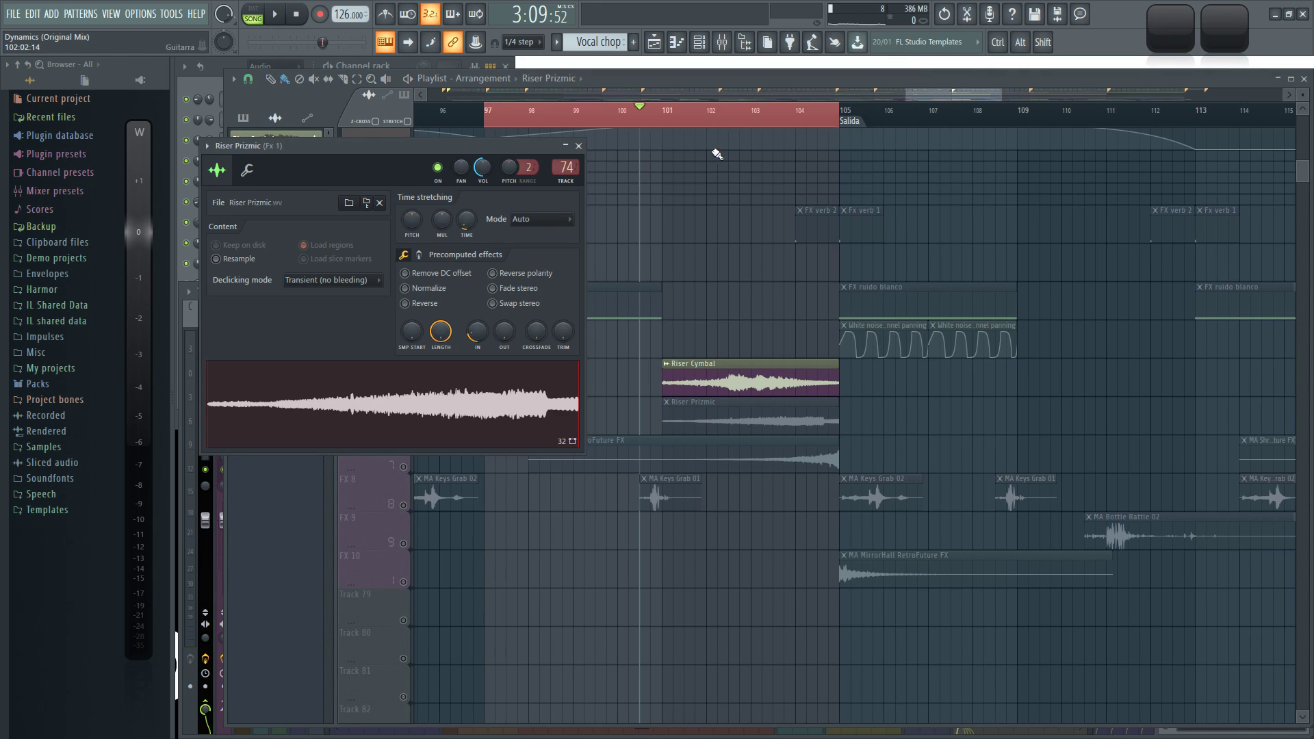
left_click(566, 147)
left_click(403, 429)
key("space")
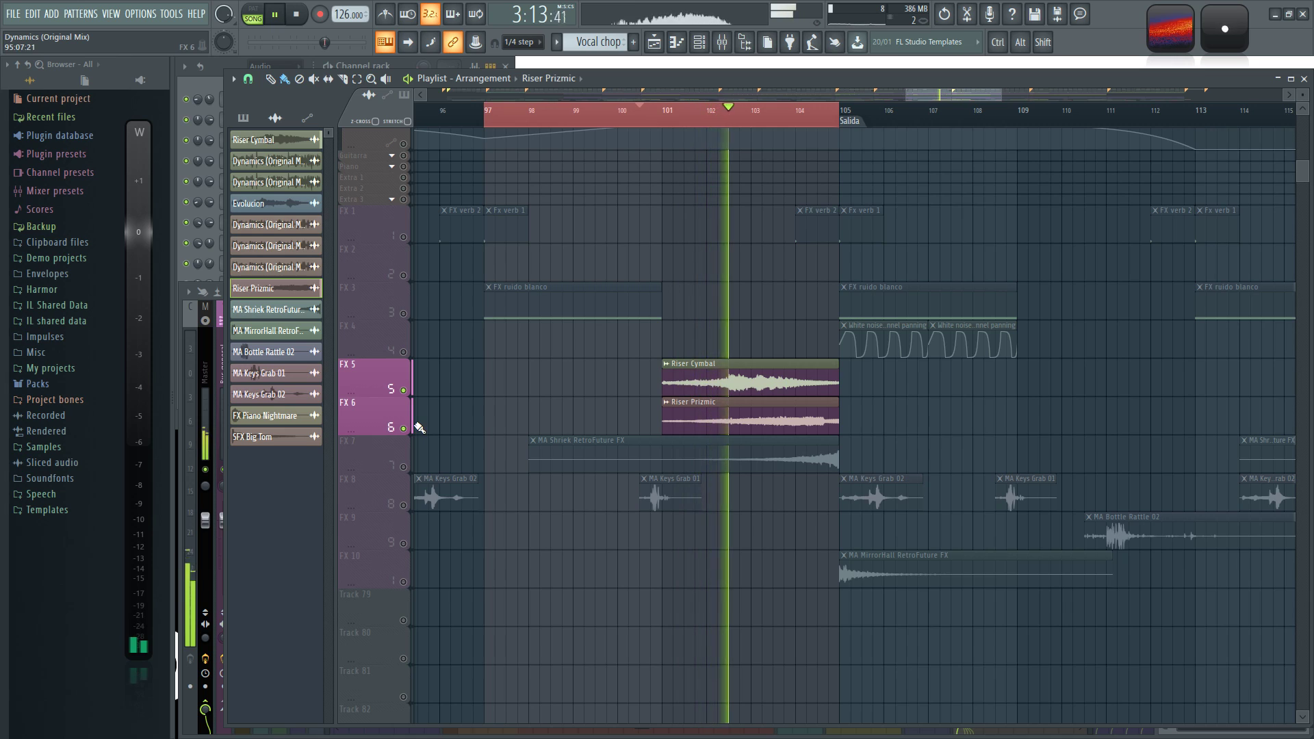
key("space")
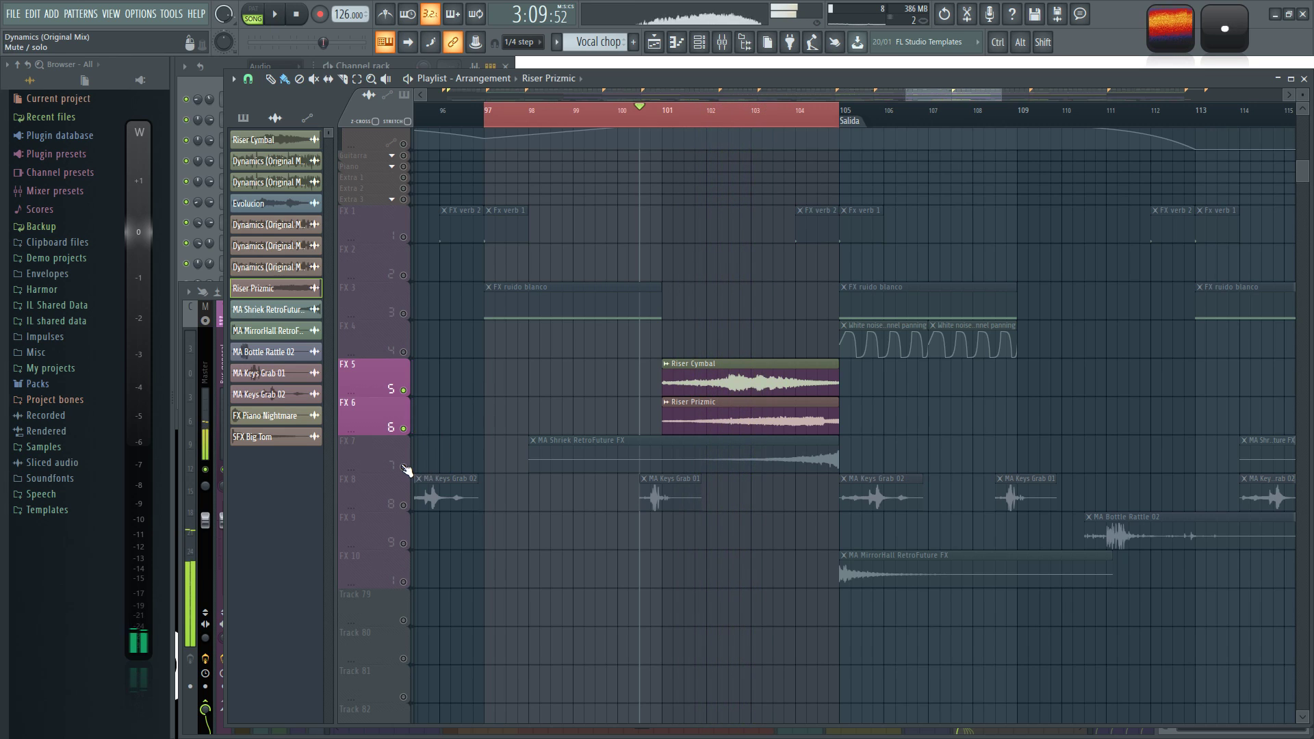
Step: Solo the FX 7 playlist track and audition the end of the MA Shriek RetroFuture FX clip from bar 103
left_click(406, 469)
key("space")
left_click(793, 116)
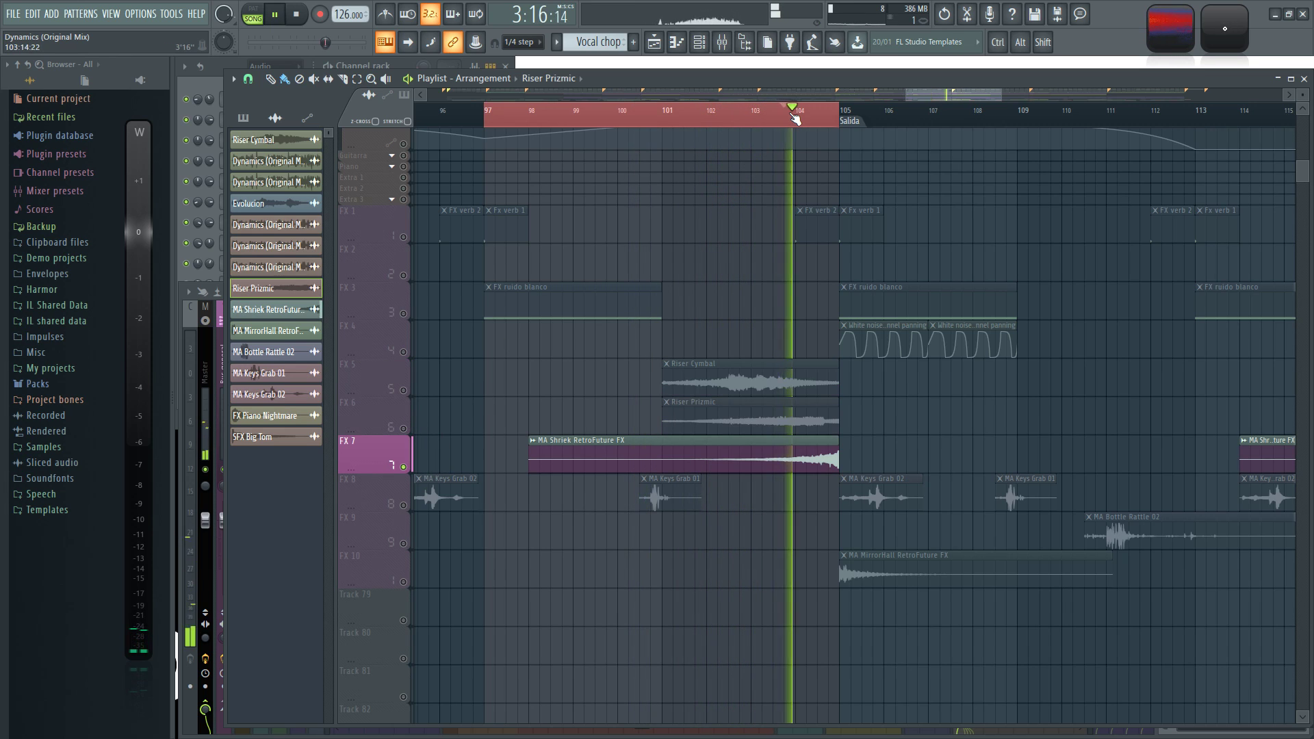
key("space")
Step: Solo the FX 8 playlist track and audition the MA Keys Grab 01 clip at bar 100, checking its mixer level
left_click(408, 490)
left_click(652, 118)
key("space")
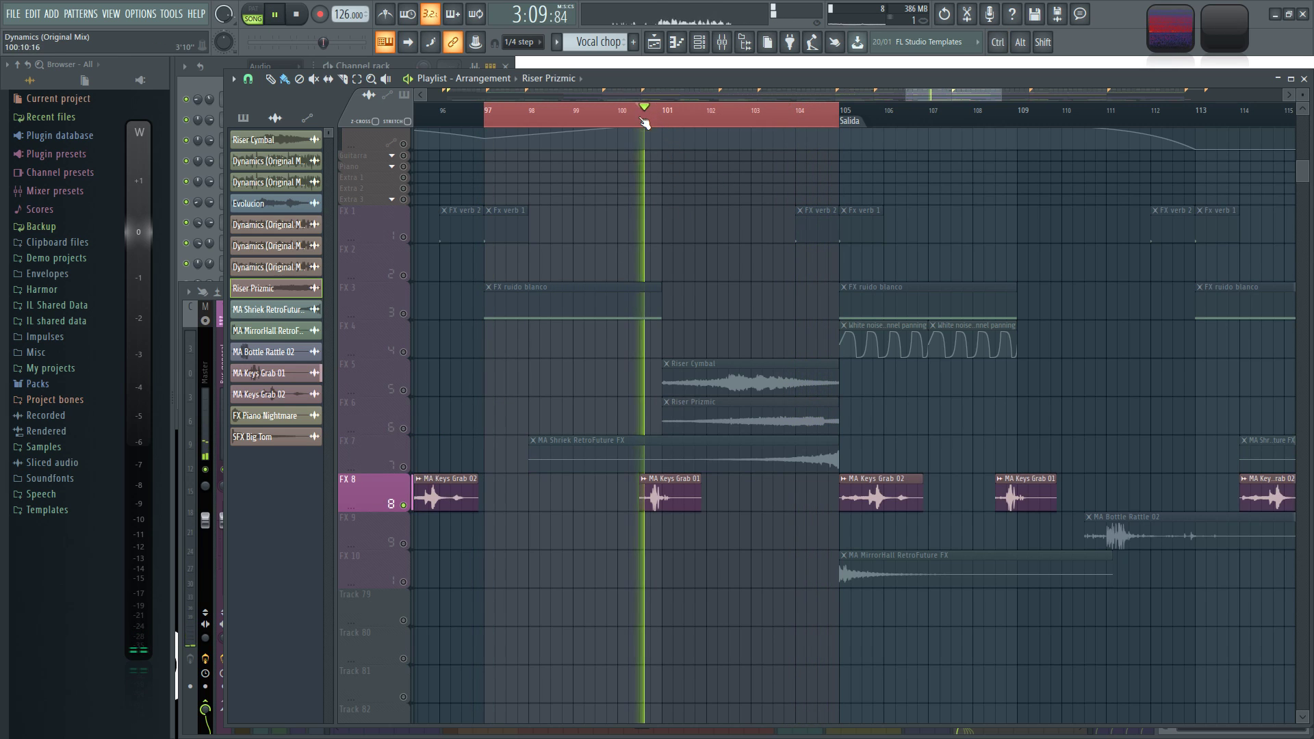
key("F9")
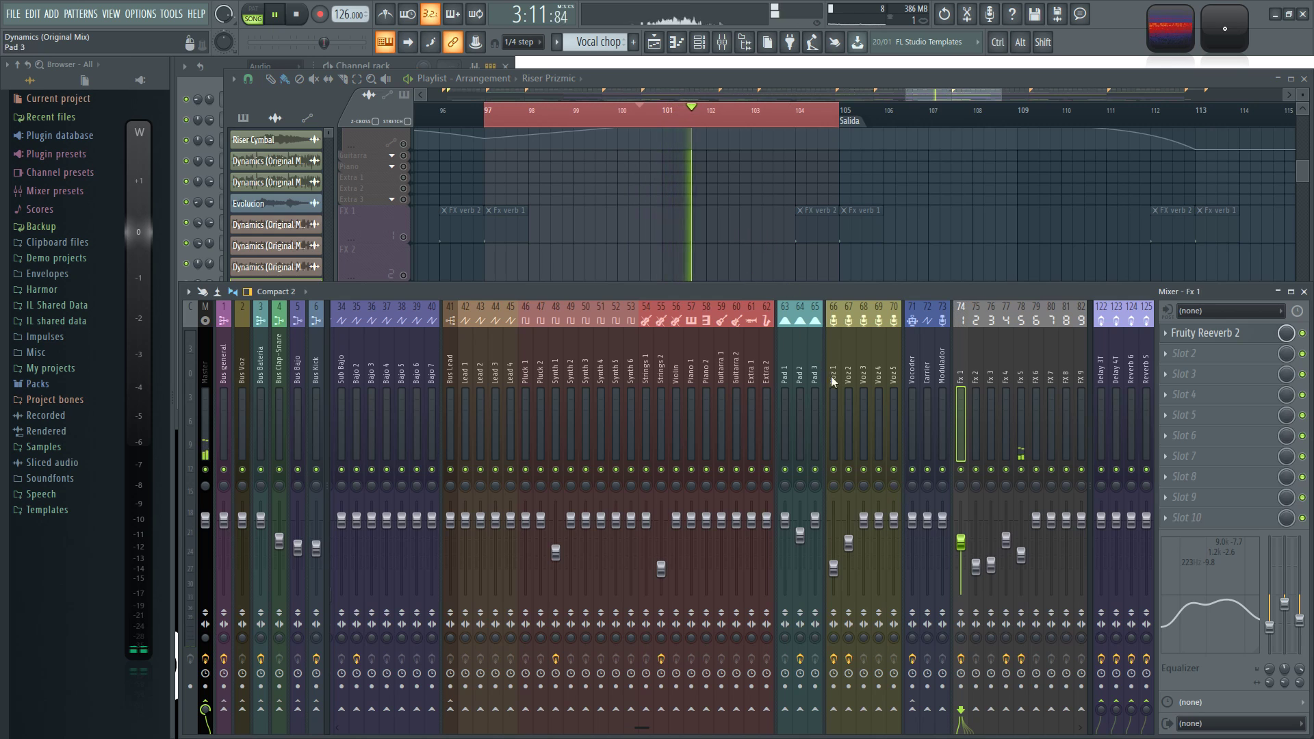
key("F9")
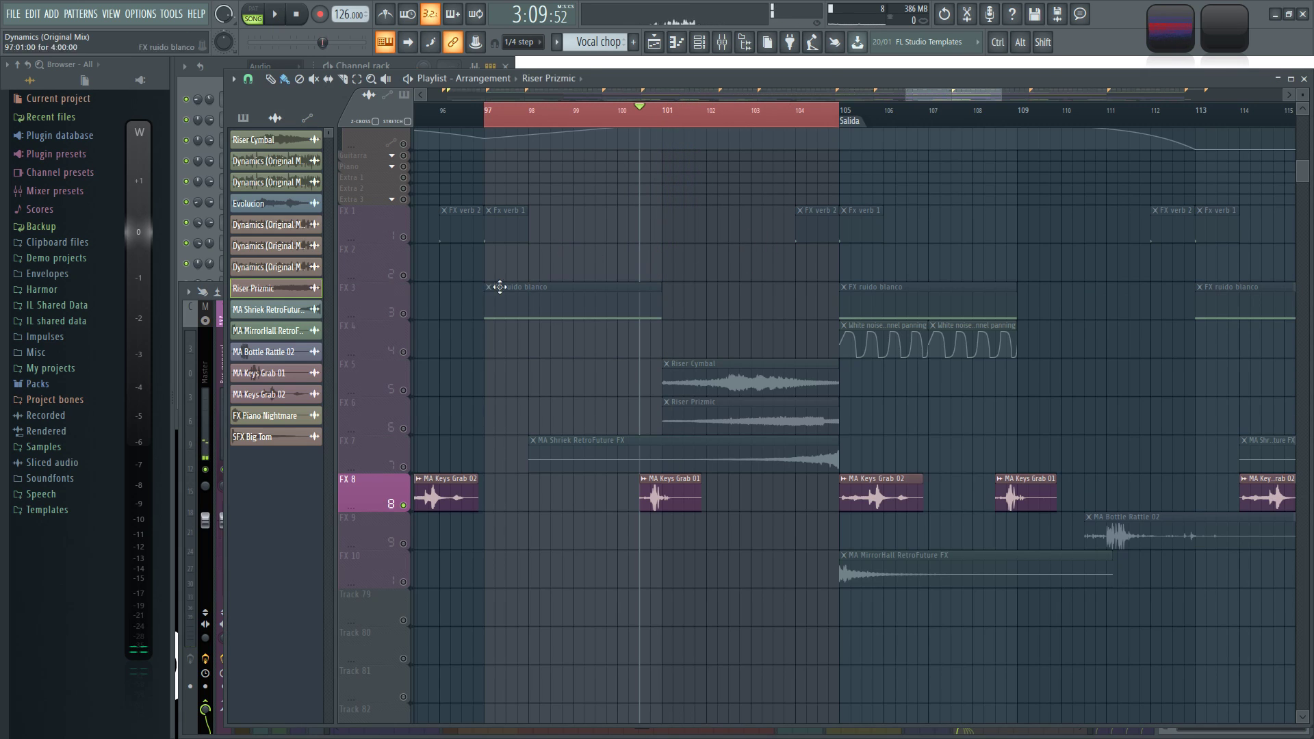
Step: Unmute all playlist tracks and play the section leading into Salida with every FX clip active
left_click(403, 276)
key("space")
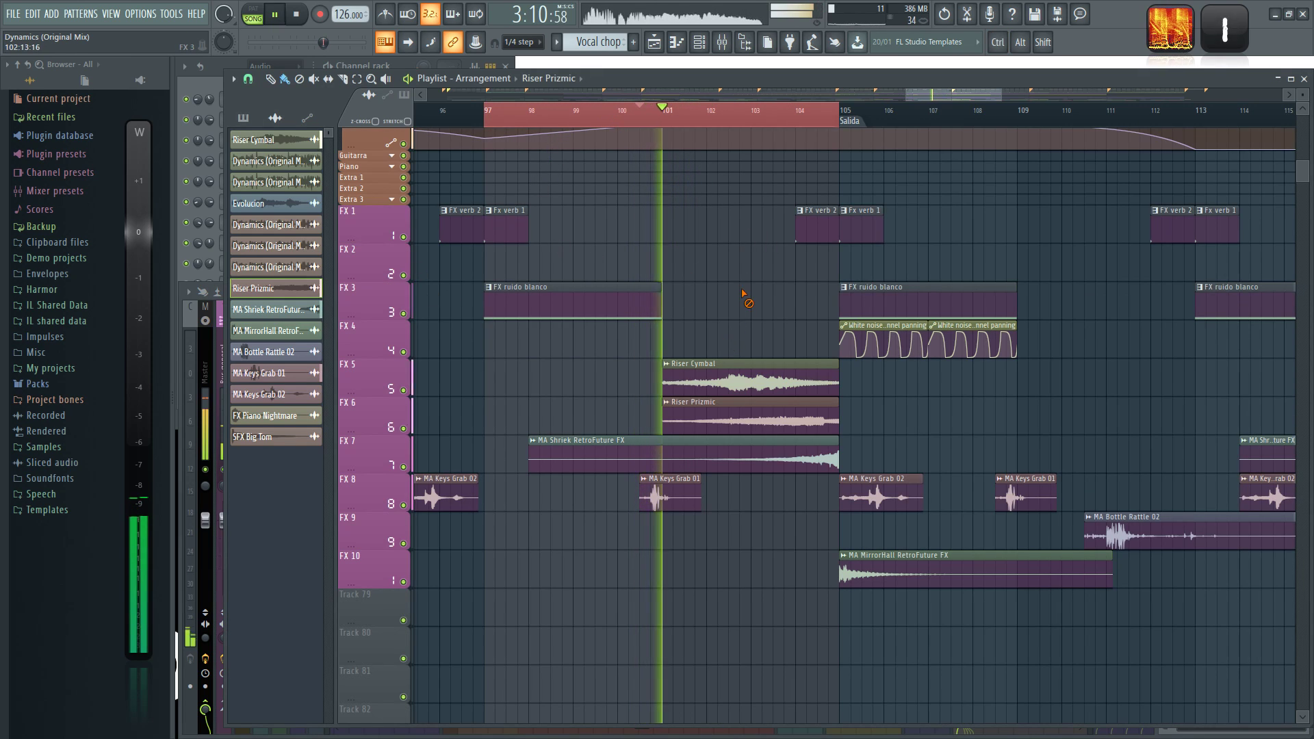
scroll(756, 285, "down", 5)
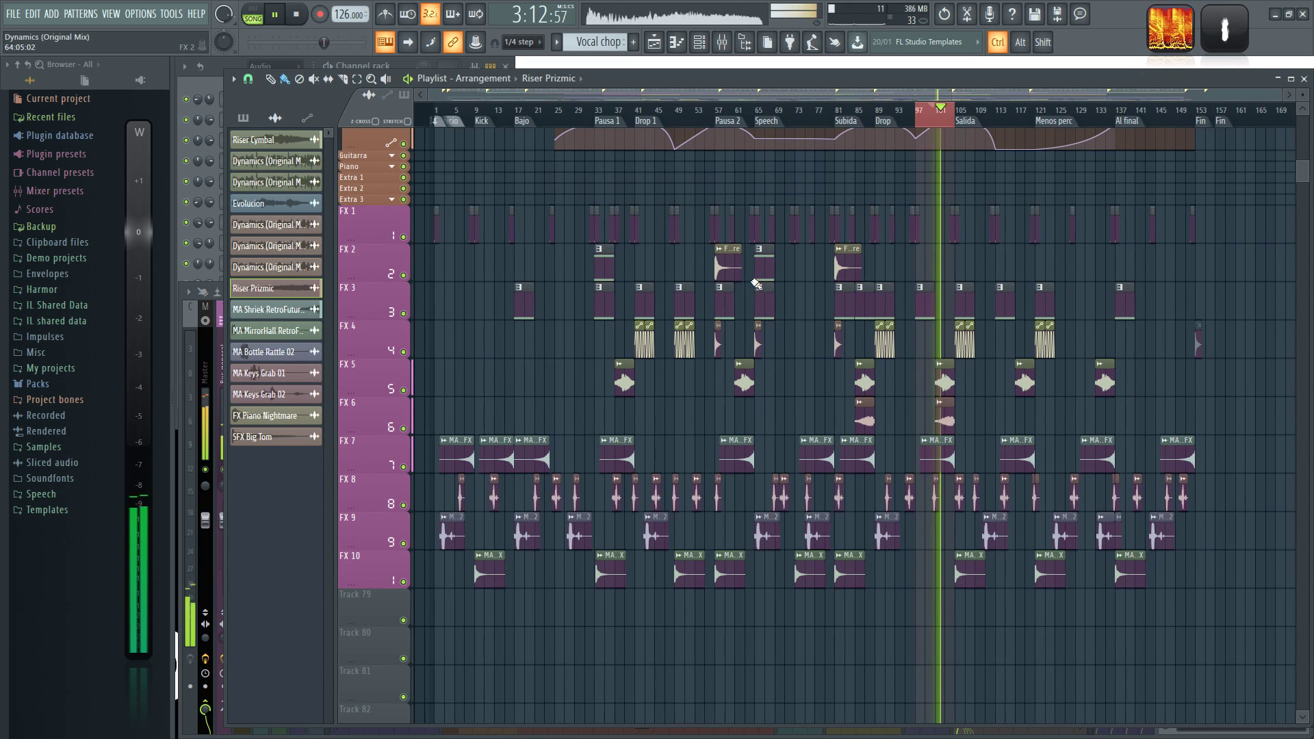
scroll(940, 281, "up", 5)
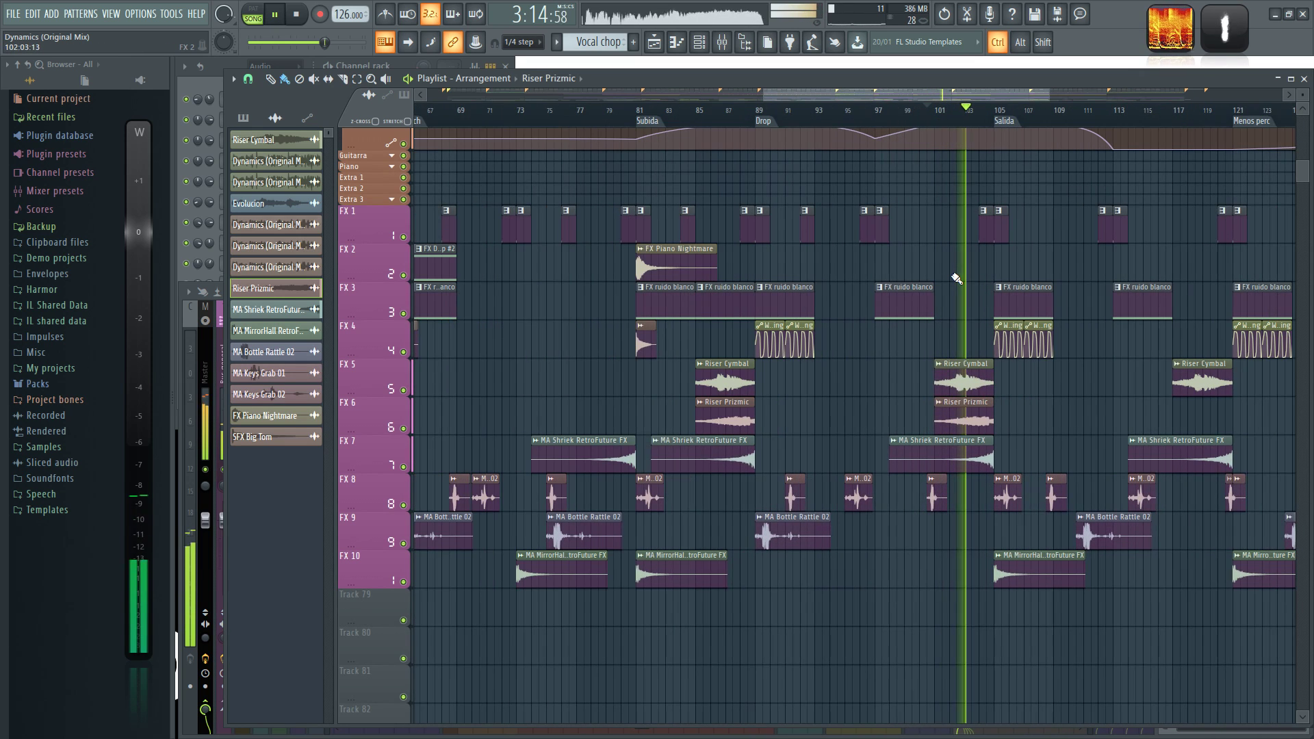
Step: Open the Channel rack and set its channel filter to All
left_click(407, 61)
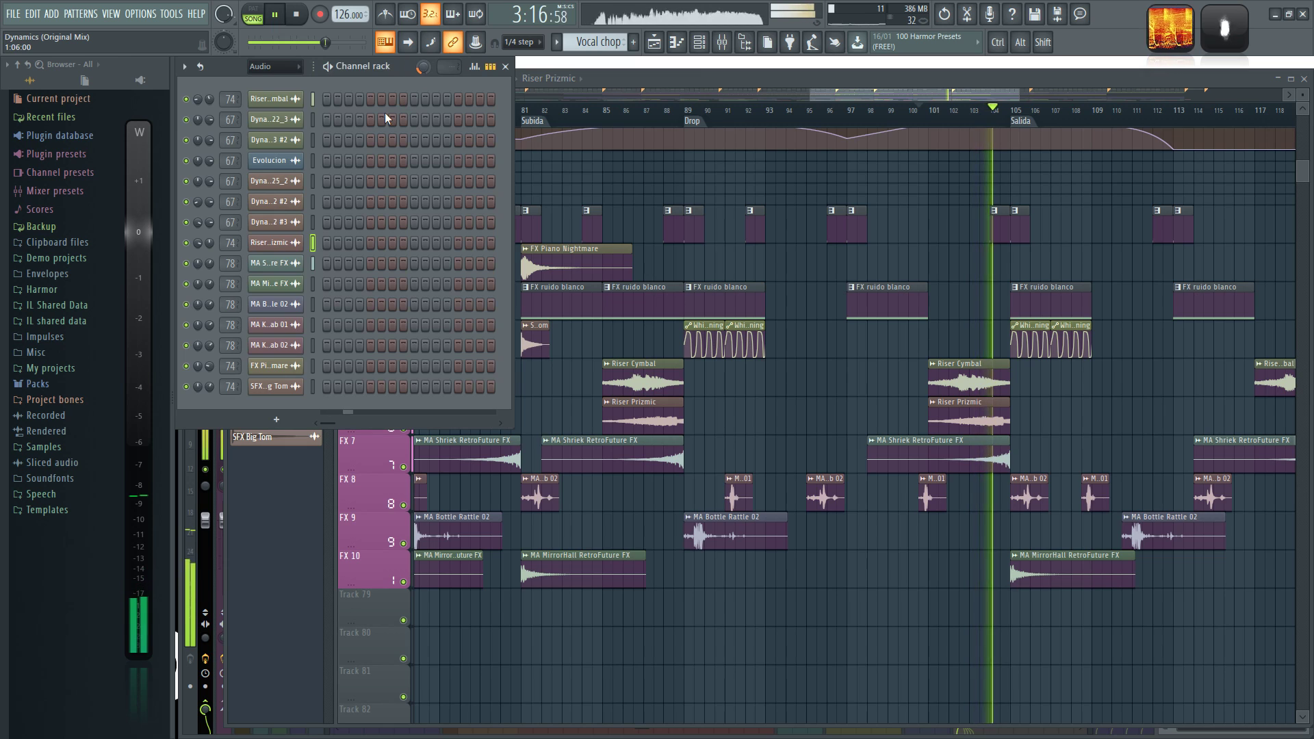
left_click(274, 66)
left_click(270, 80)
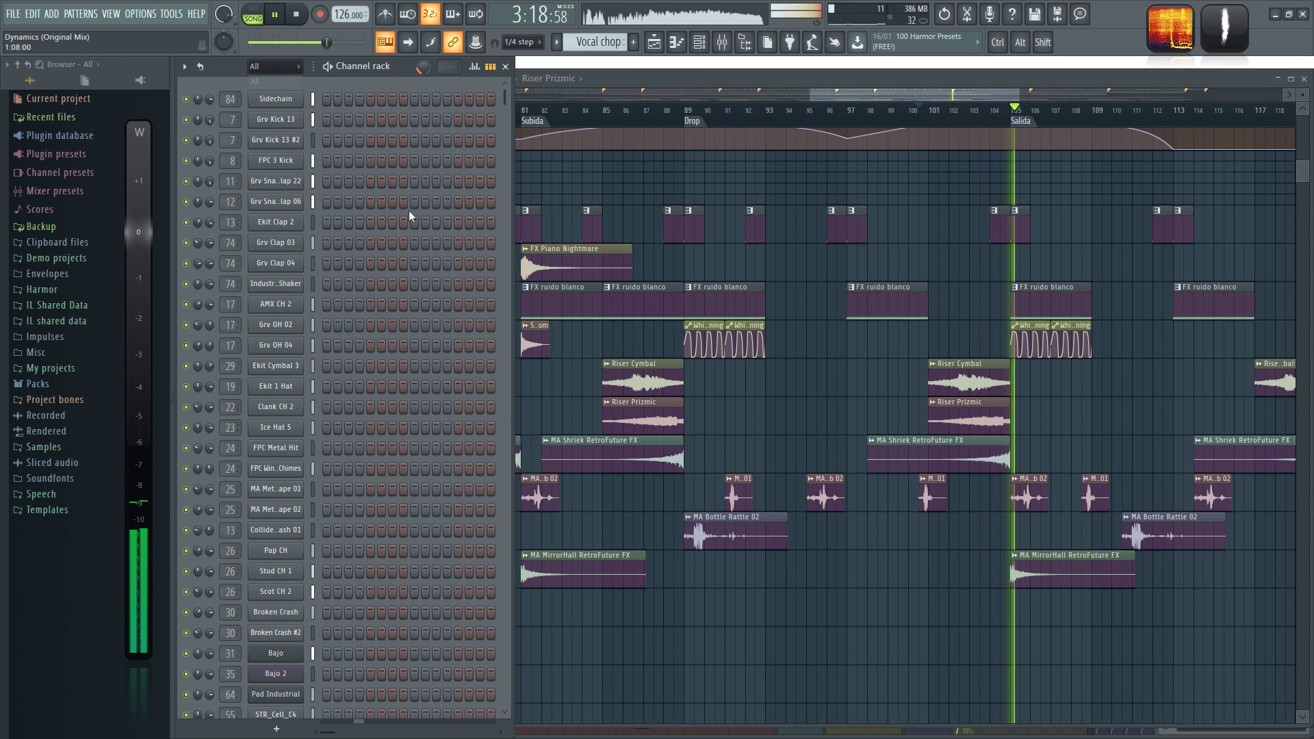
Step: Select the Fx 2 mixer track and open the settings of the Drop channel from the Channel rack
scroll(440, 241, "down", 8)
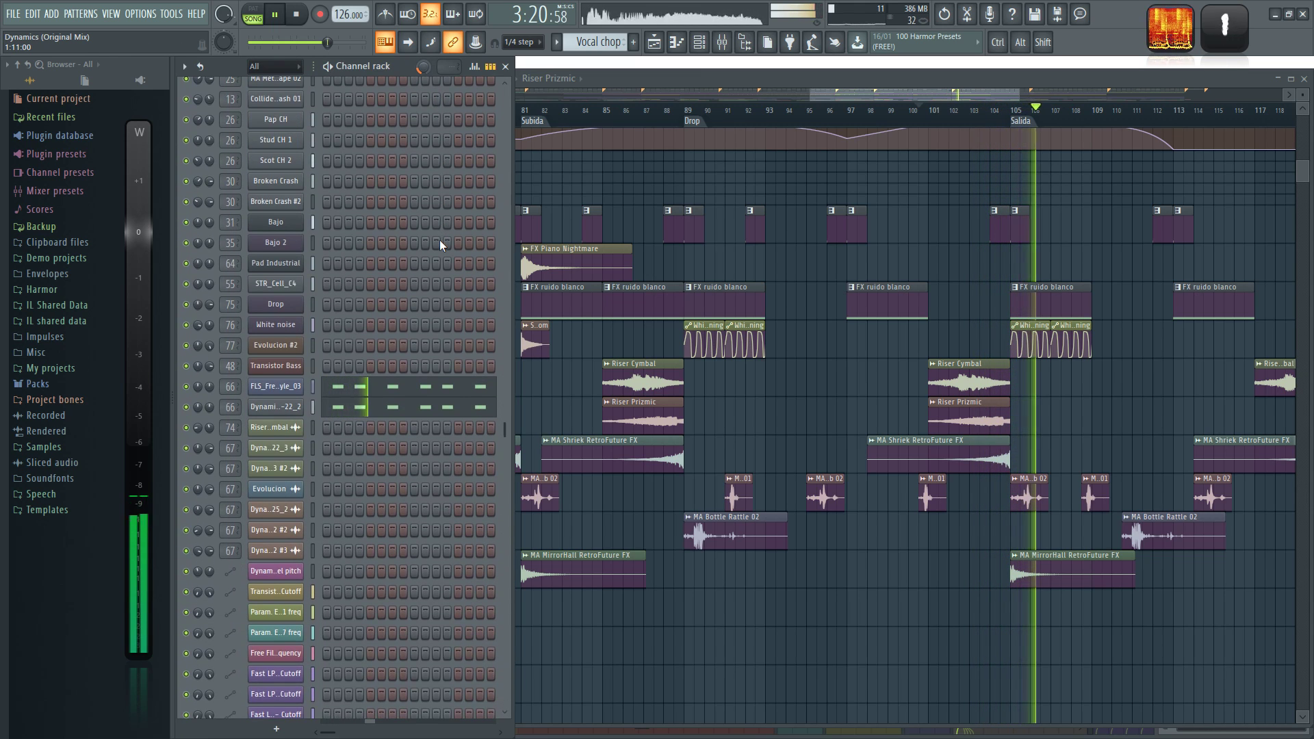
scroll(439, 243, "up", 3)
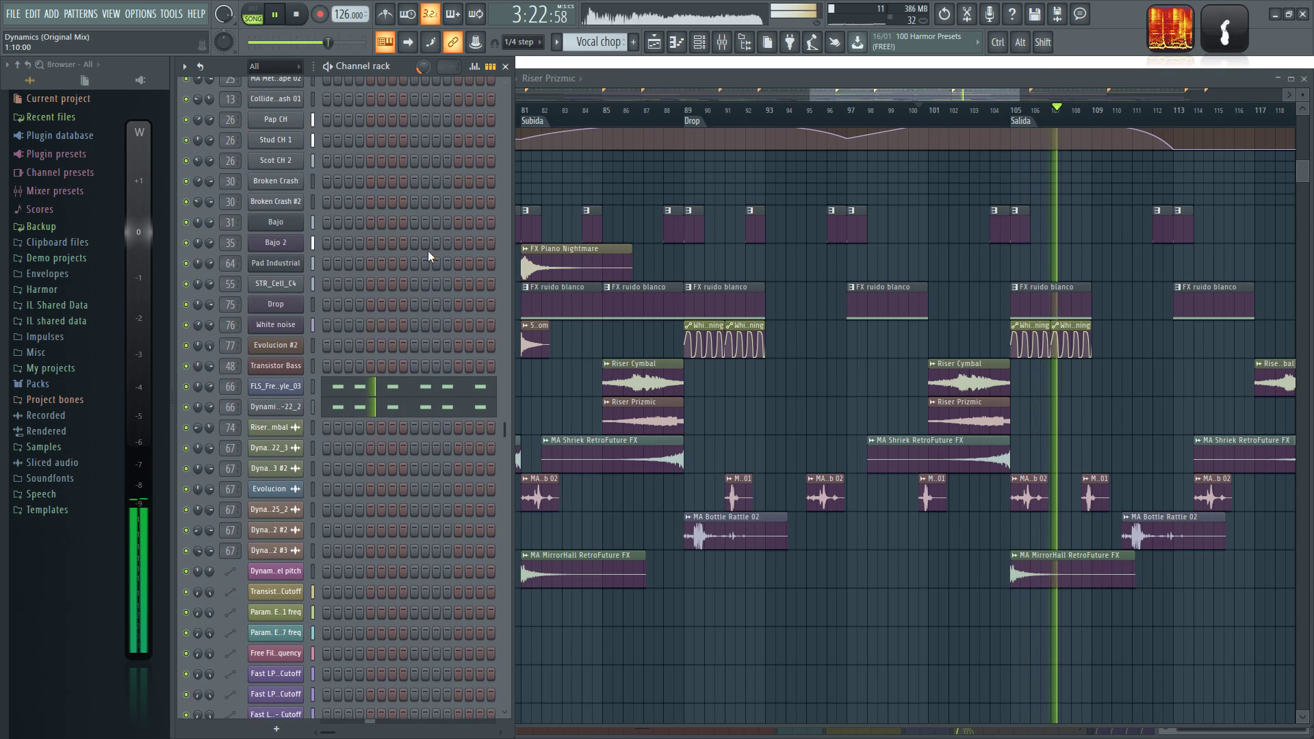
scroll(429, 253, "up", 5)
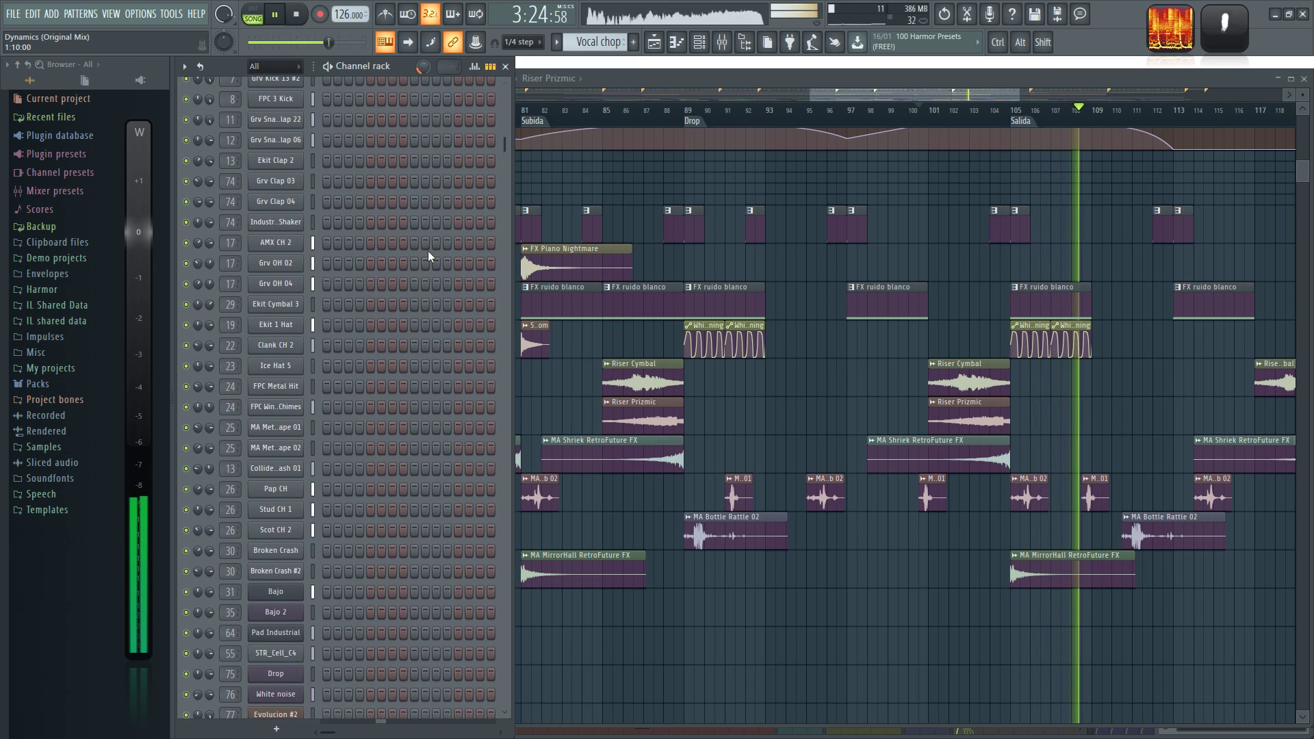
key("F9")
key("space")
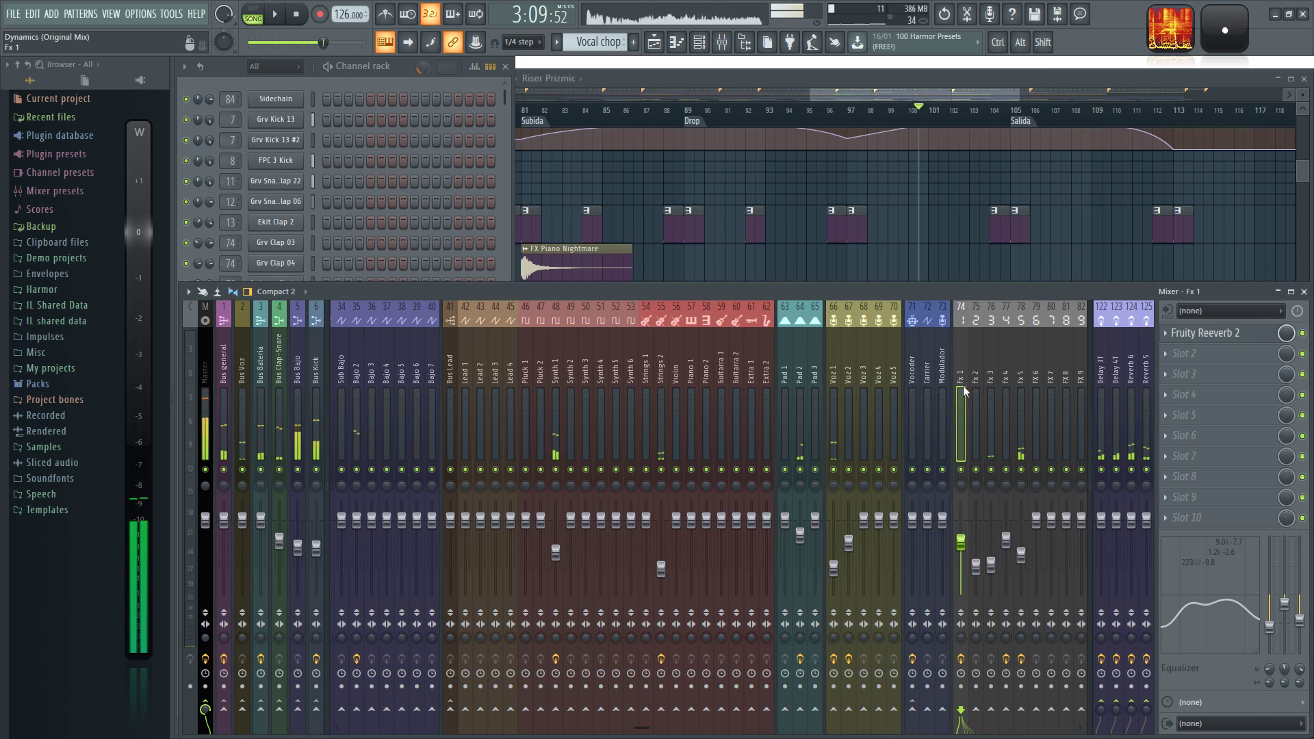
left_click(972, 356)
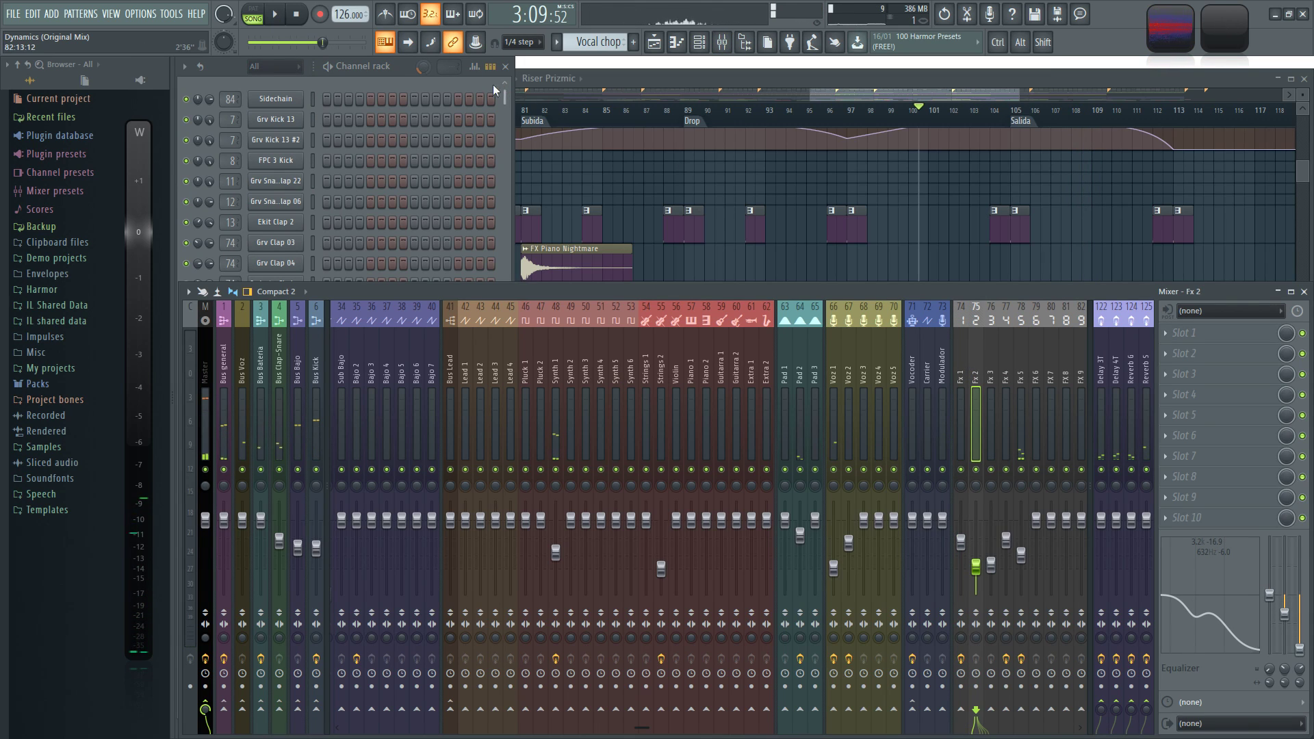
left_click(398, 66)
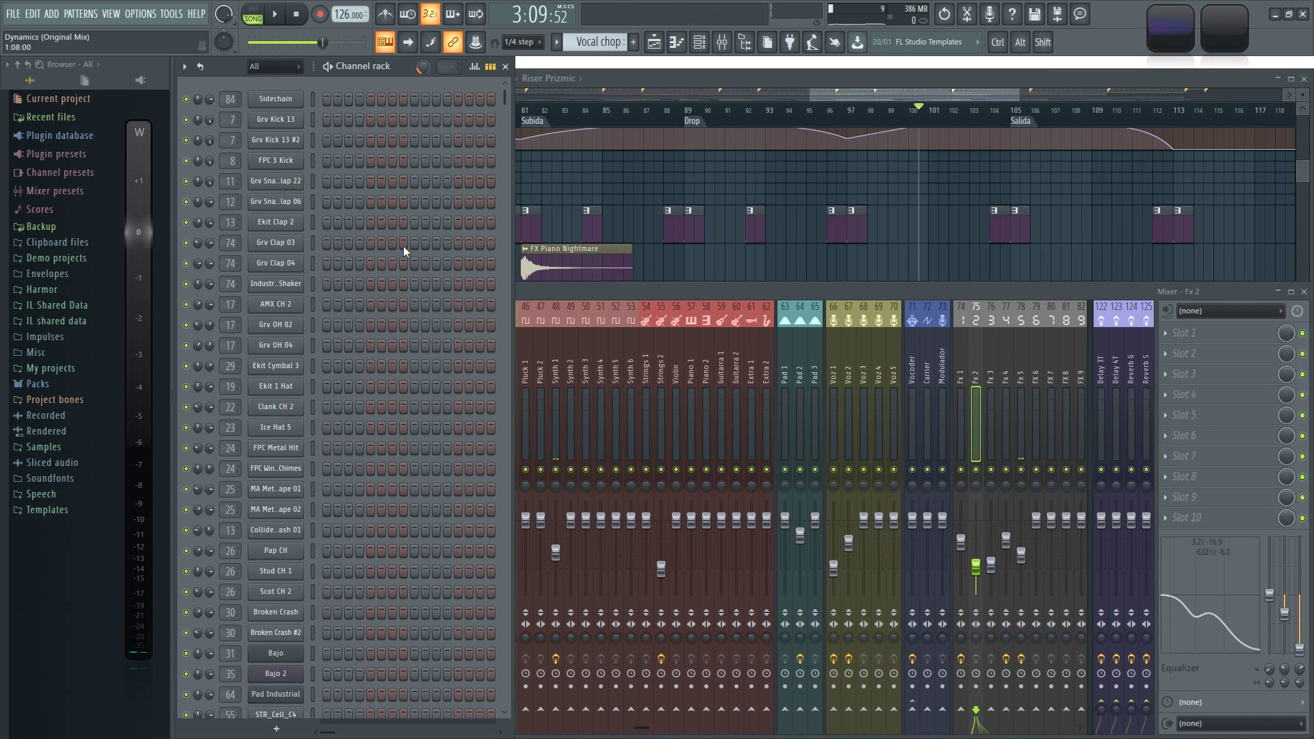
scroll(404, 245, "down", 4)
scroll(404, 248, "down", 2)
left_click(295, 367)
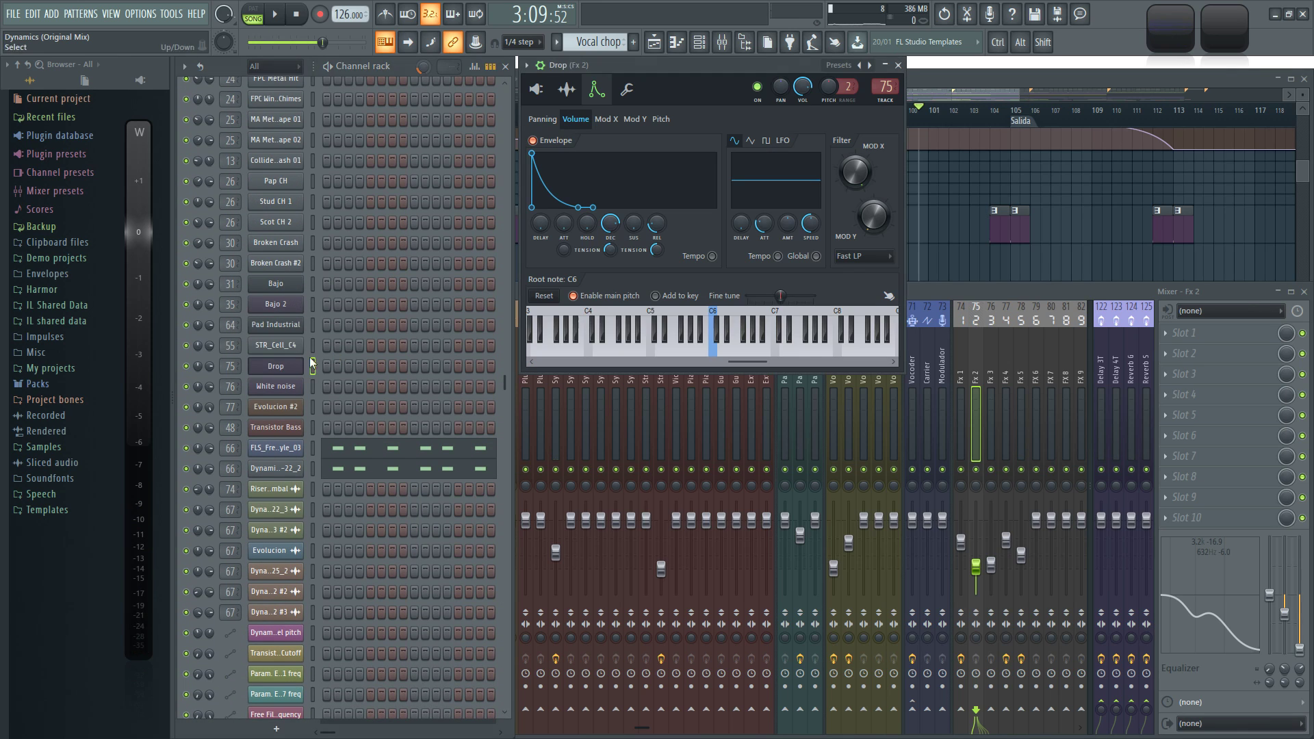
Step: Make a time selection over the Speech section in the playlist, bars 65 to 73, and play it
right_click(977, 235)
scroll(791, 408, "up", 3)
left_click_drag(737, 414, 1052, 416)
left_click_drag(591, 349, 937, 402)
left_click_drag(713, 395, 878, 438)
scroll(692, 483, "up", 2)
left_click_drag(646, 118, 1017, 178)
key("space")
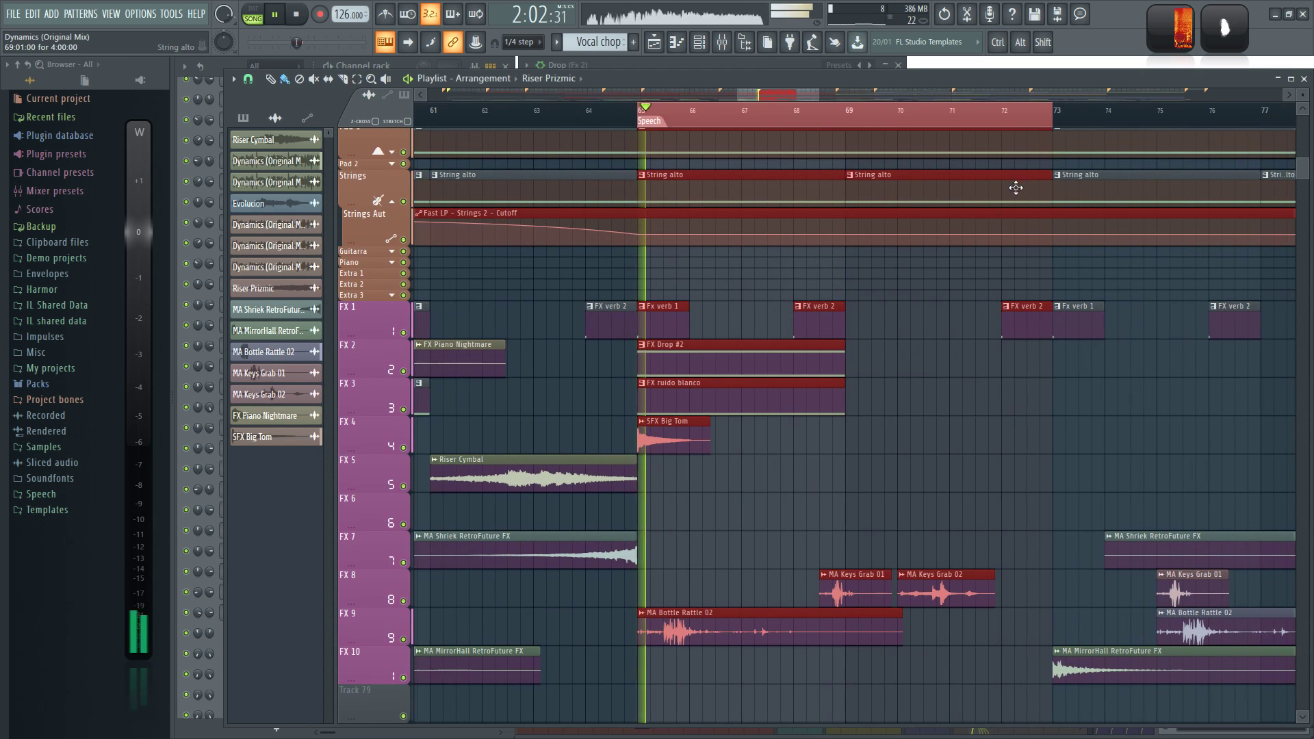
Step: Raise the Fx 2 mixer track's volume slightly above -5.6 dB while replaying the Speech section
key("F9")
key("space")
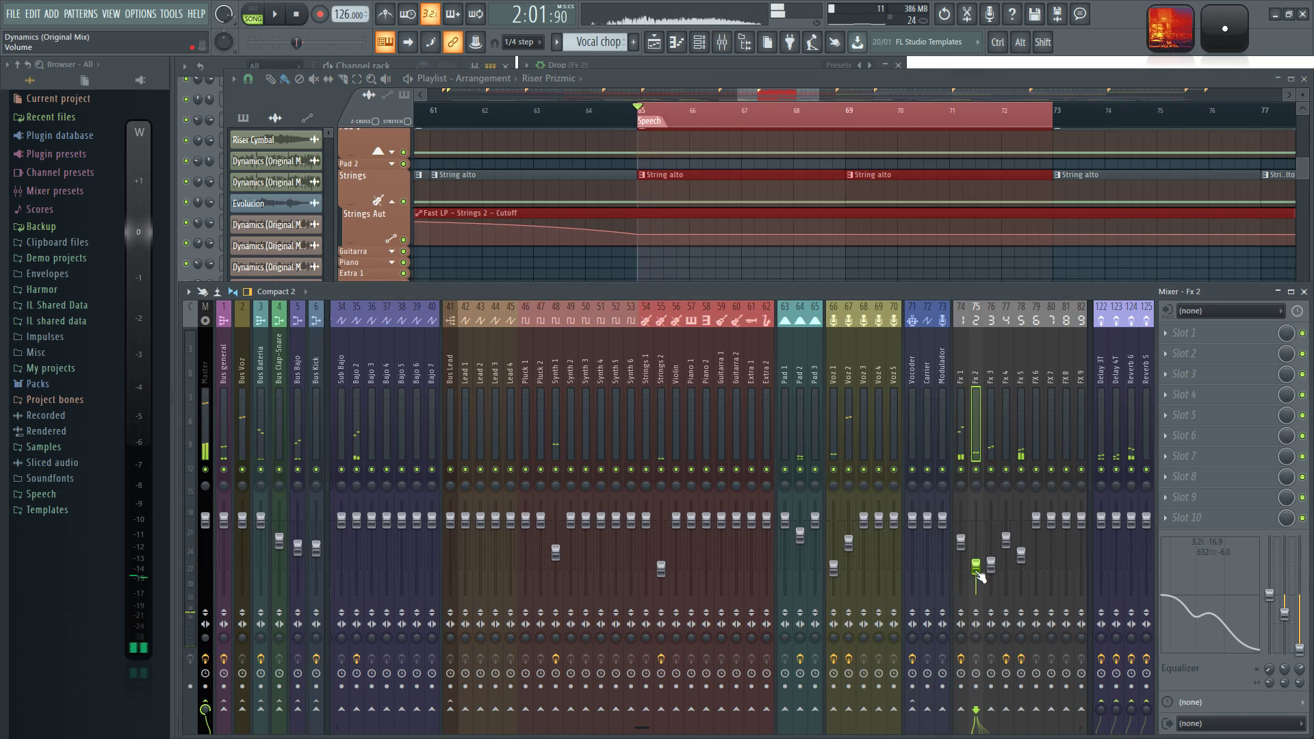
key("space")
key("space")
mouse_move(976, 567)
left_mouse_down()
mouse_move(979, 524)
mouse_move(976, 587)
left_mouse_up()
left_click(976, 470, "ctrl")
key("space")
key("space")
key("space")
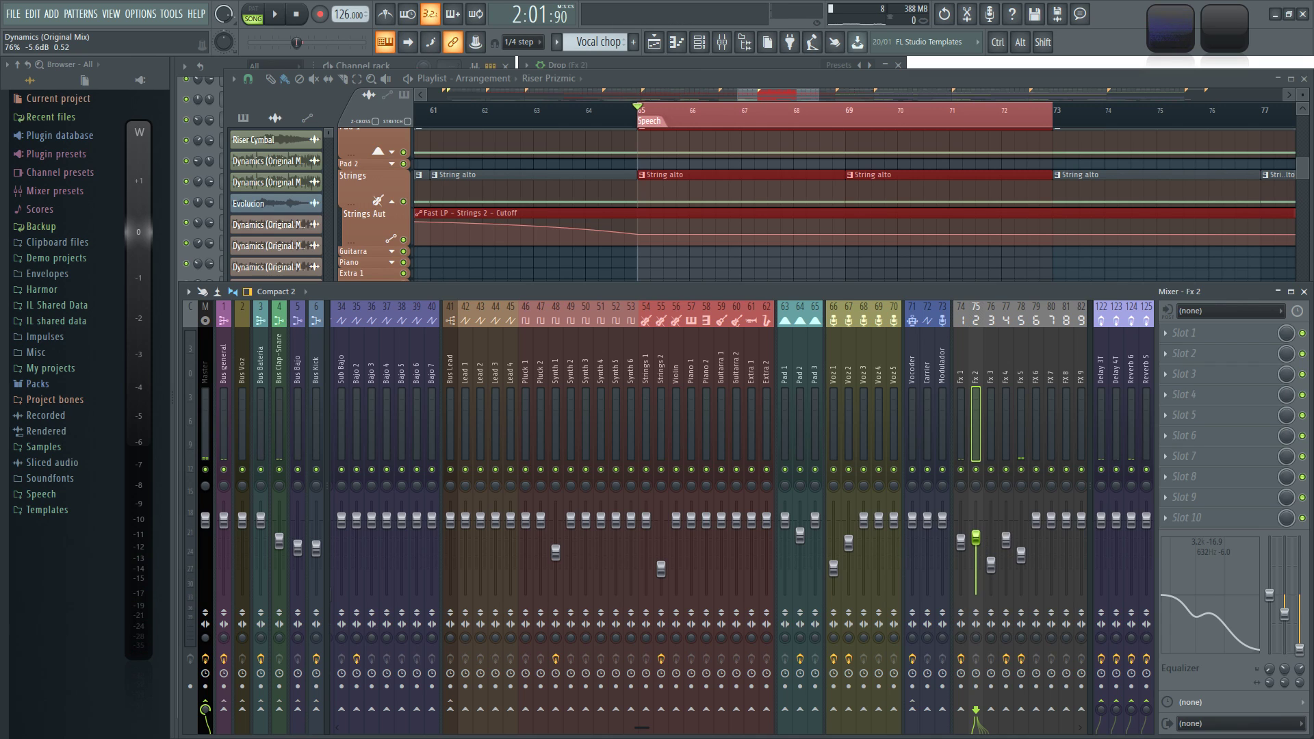
key("space")
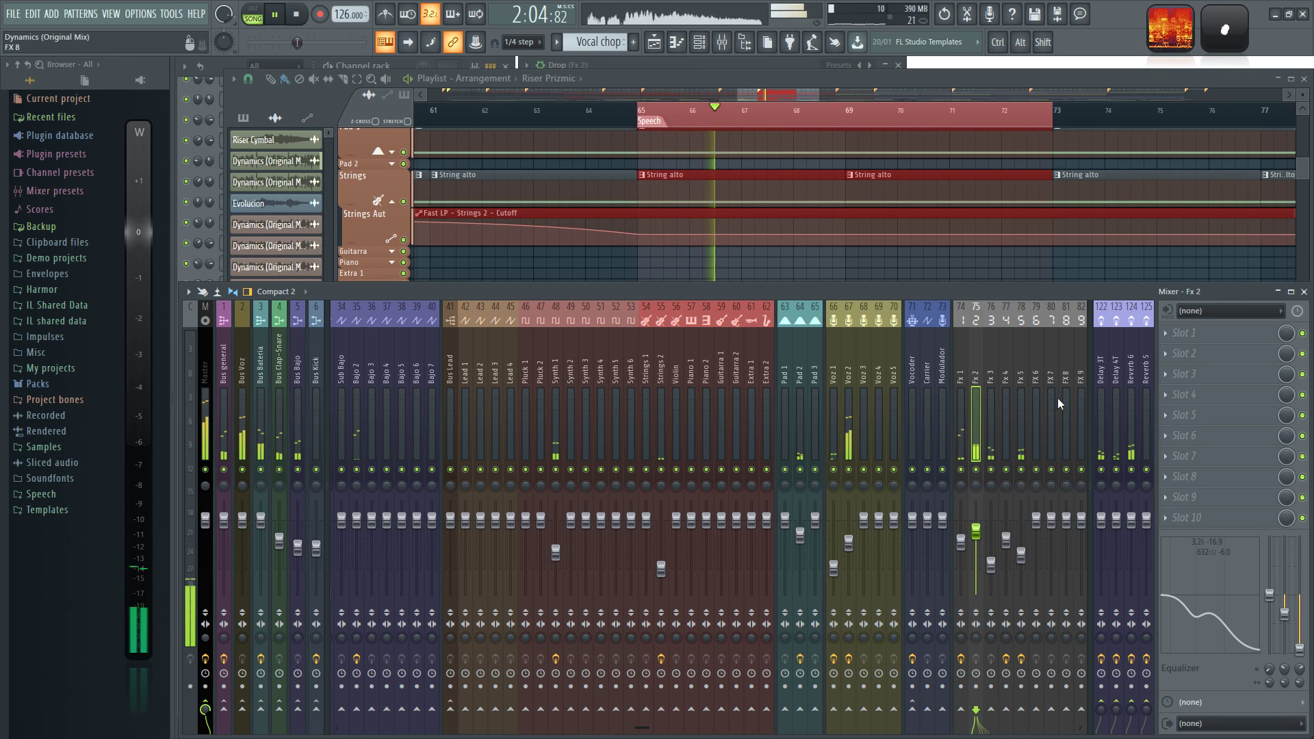
Step: Clear the Speech time selection and play the song from its start at bar 1
left_click(780, 119, "ctrl")
scroll(764, 286, "down", 6)
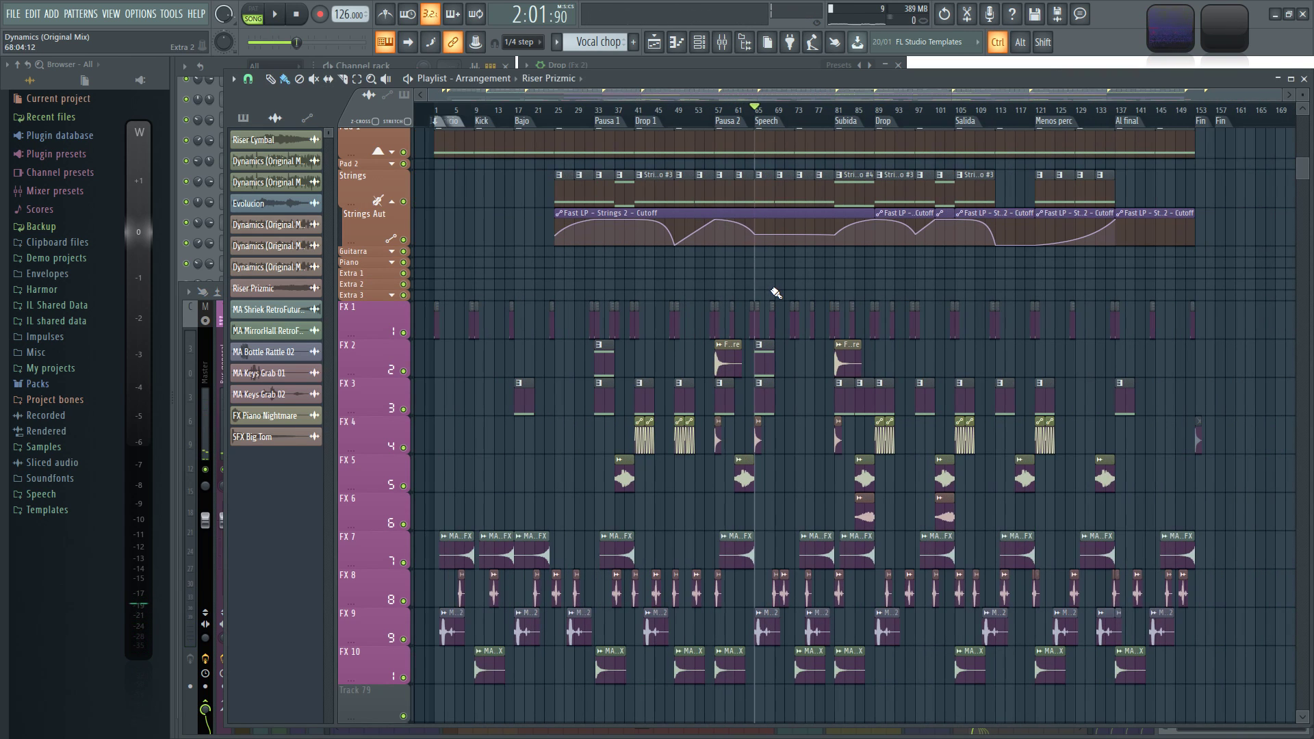
scroll(595, 278, "down", 3)
scroll(546, 222, "up", 8)
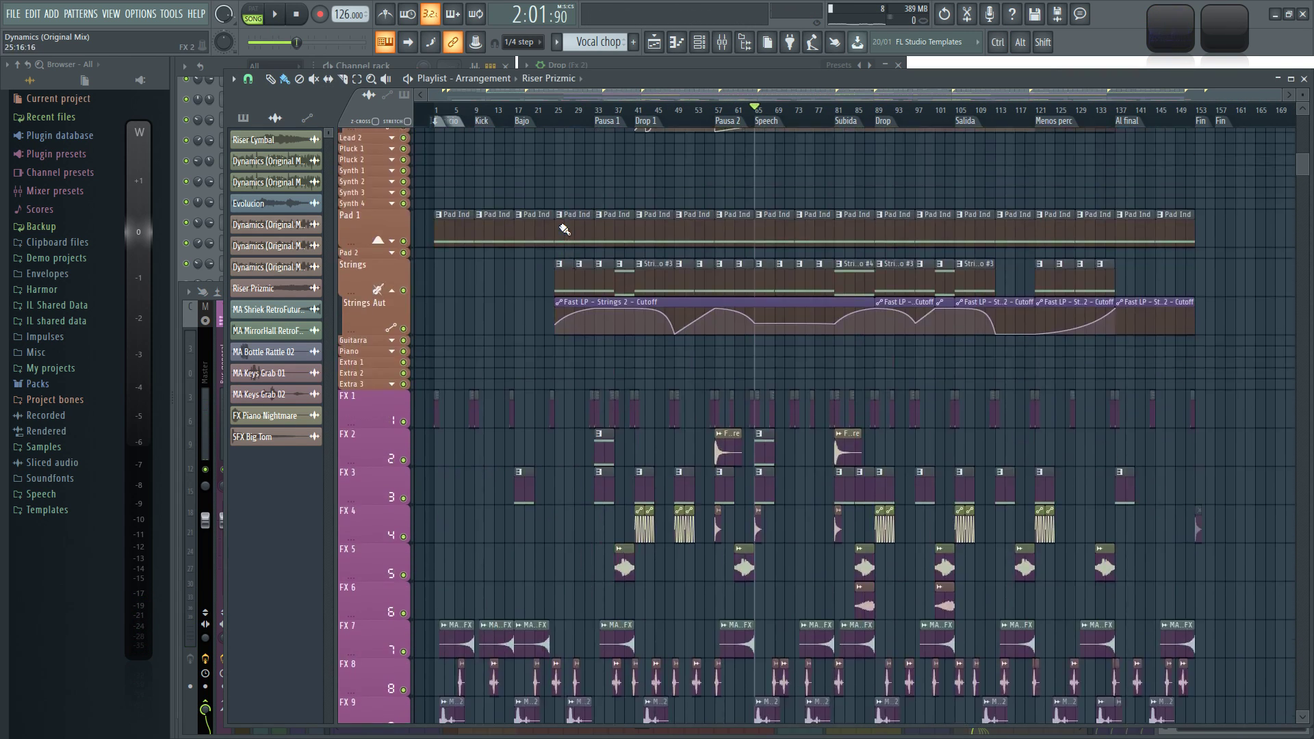
scroll(546, 222, "up", 1)
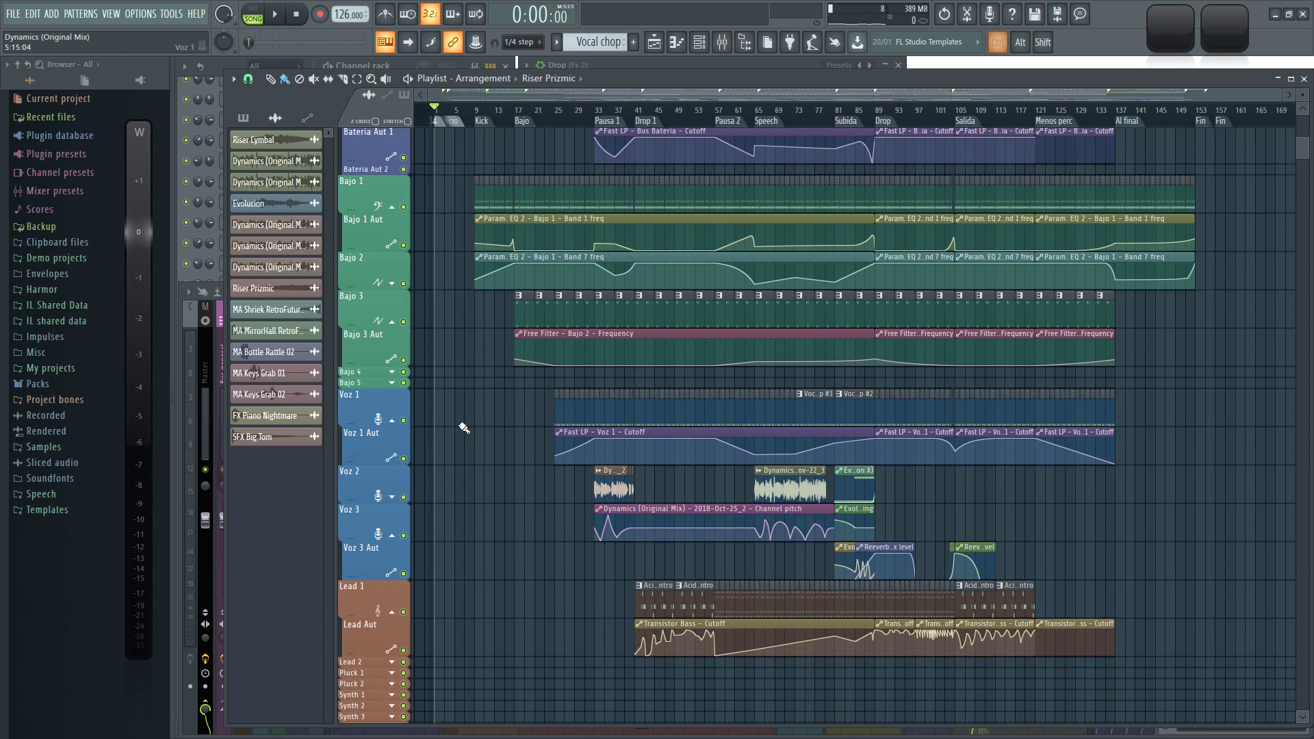
scroll(474, 319, "up", 5, "ctrl")
left_click_drag(548, 94, 511, 121)
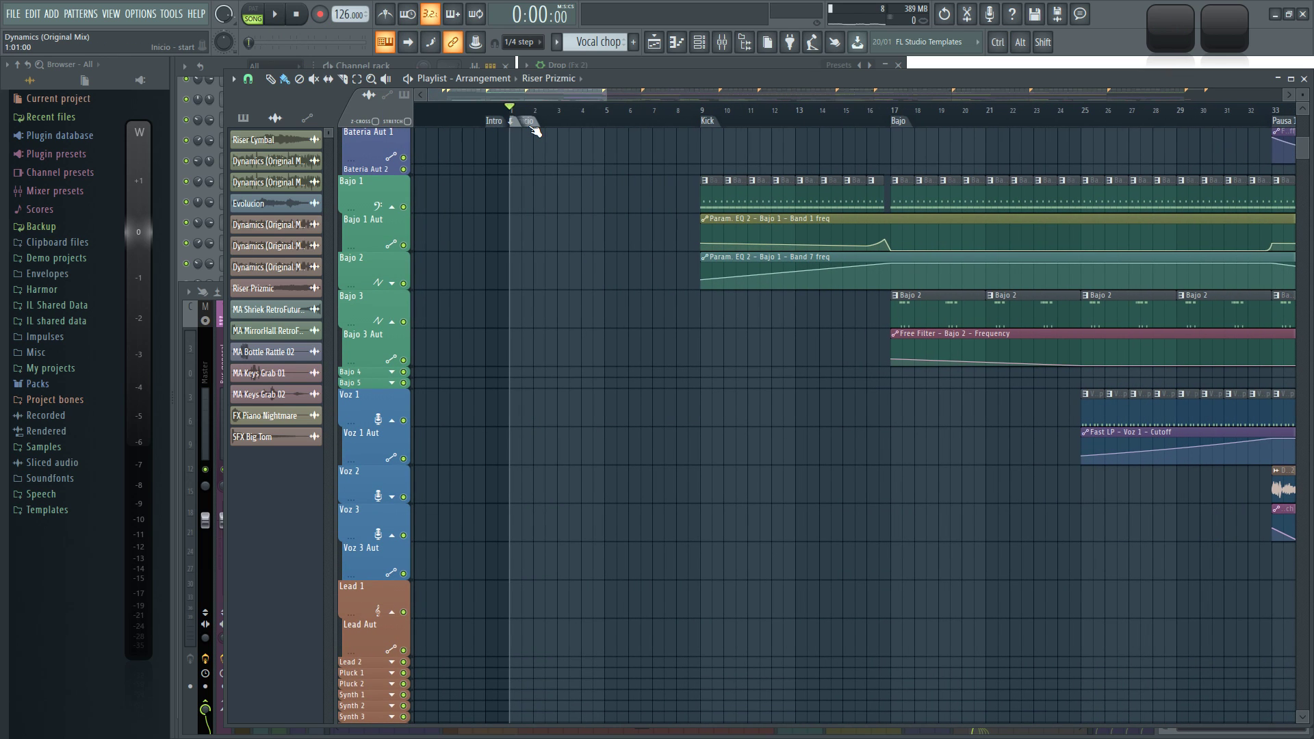
key("space")
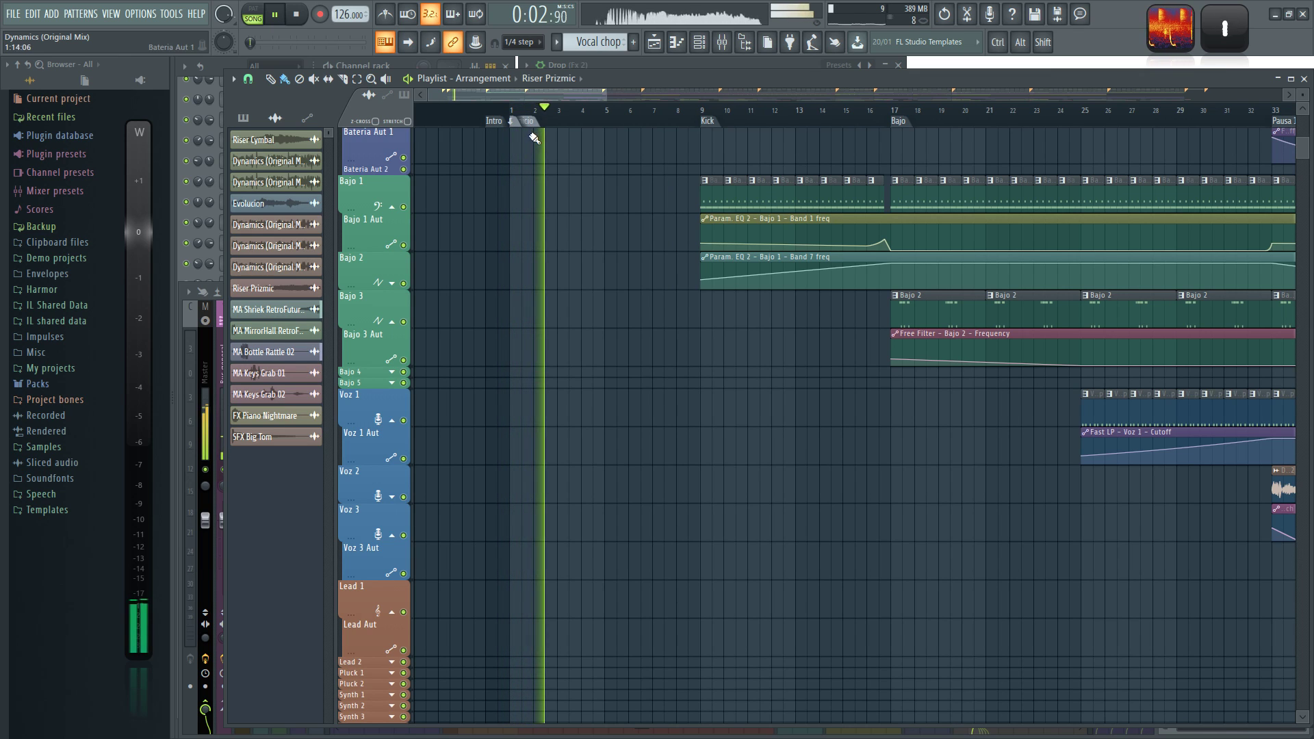
Step: Select the Open hat mixer track and audition it during the intro playback
key("F9")
scroll(429, 343, "up", 5)
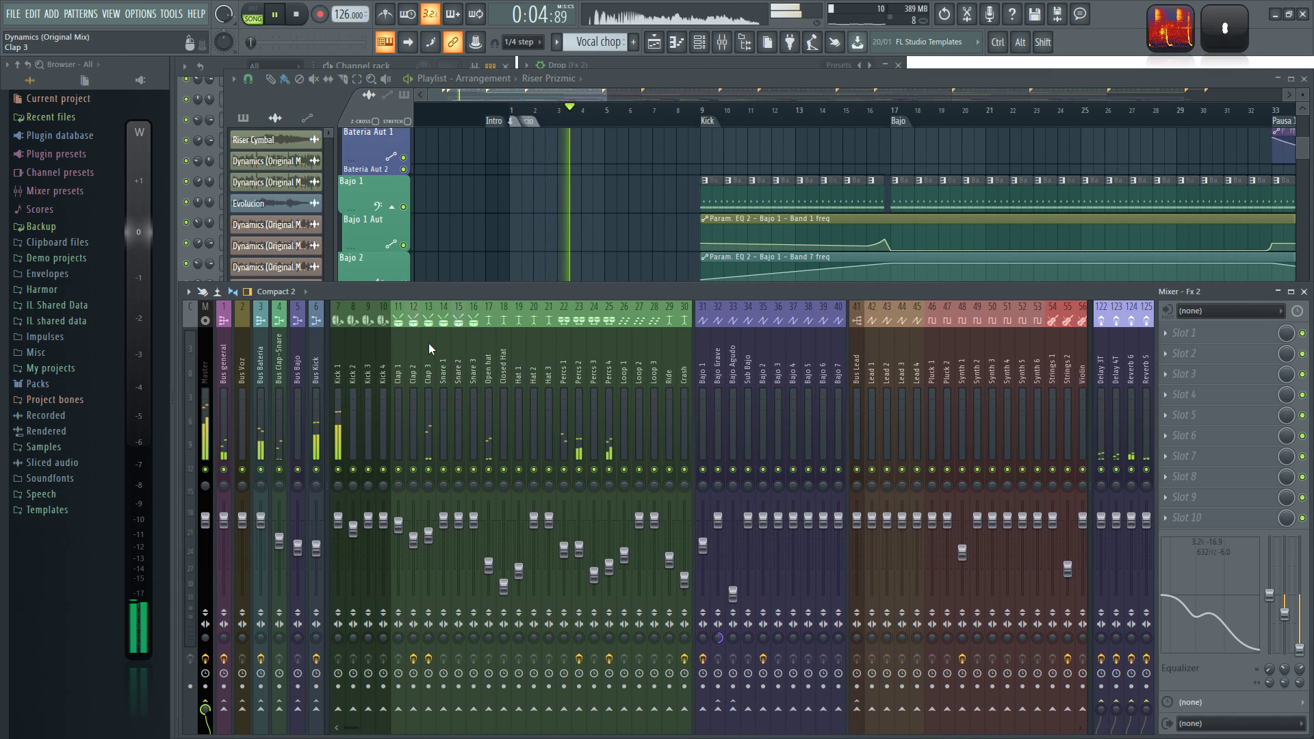
left_click(487, 411)
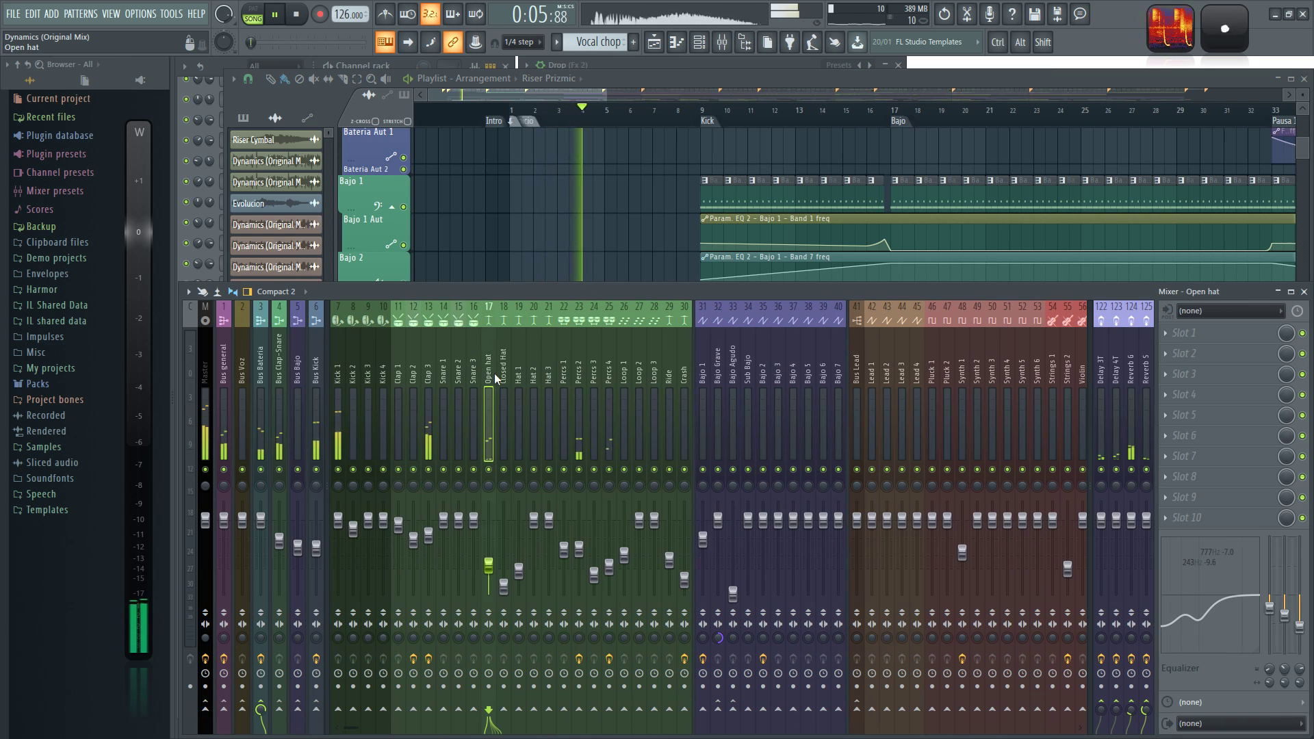
left_click(490, 471)
Step: Bring up the drum tracks in the playlist and play from the Drop 1 marker at bar 41
right_click(576, 239)
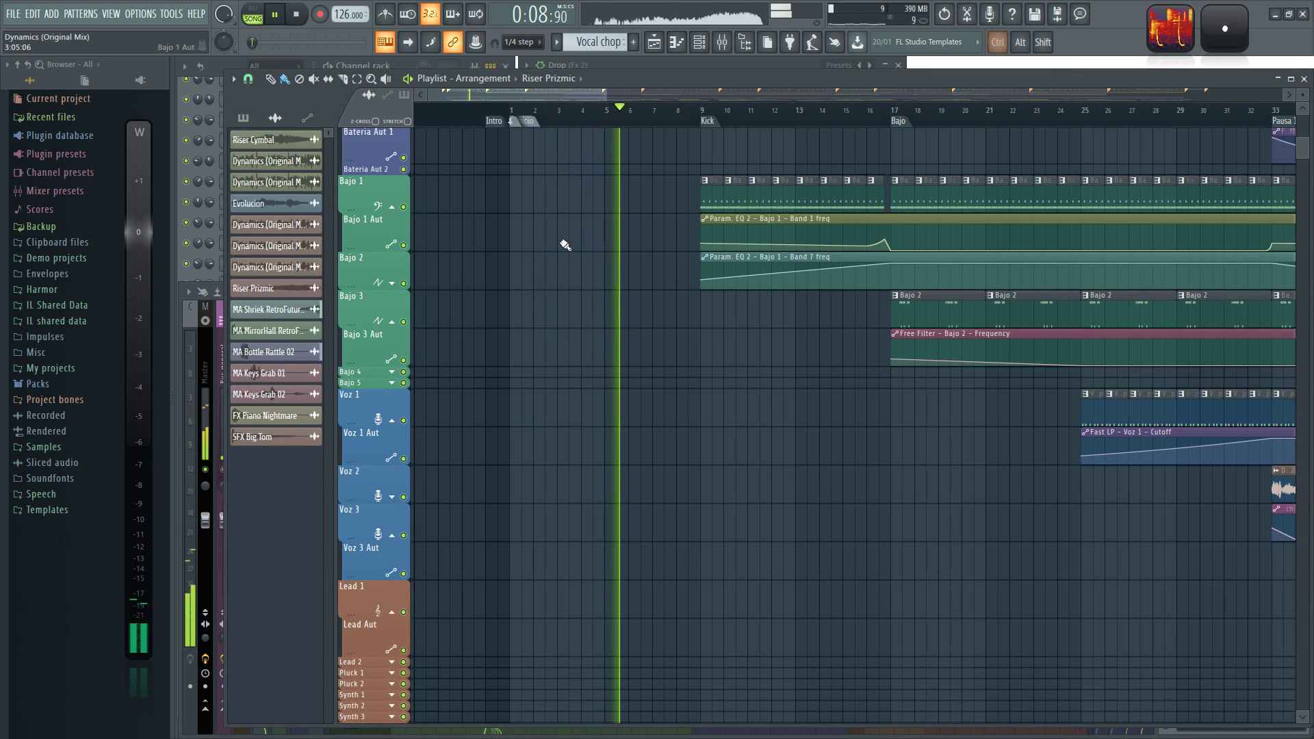
scroll(553, 288, "up", 3)
scroll(500, 411, "up", 9)
scroll(520, 407, "up", 1)
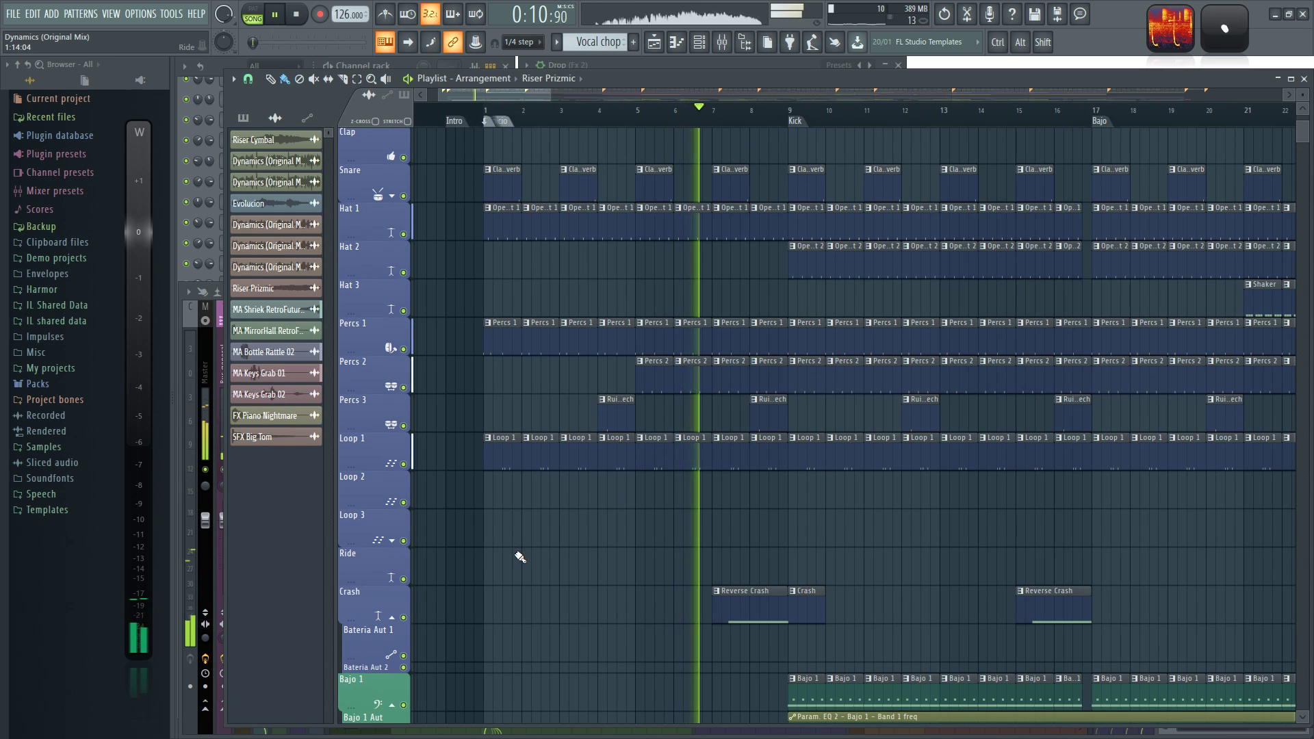
scroll(499, 557, "up", 2)
scroll(506, 534, "up", 4)
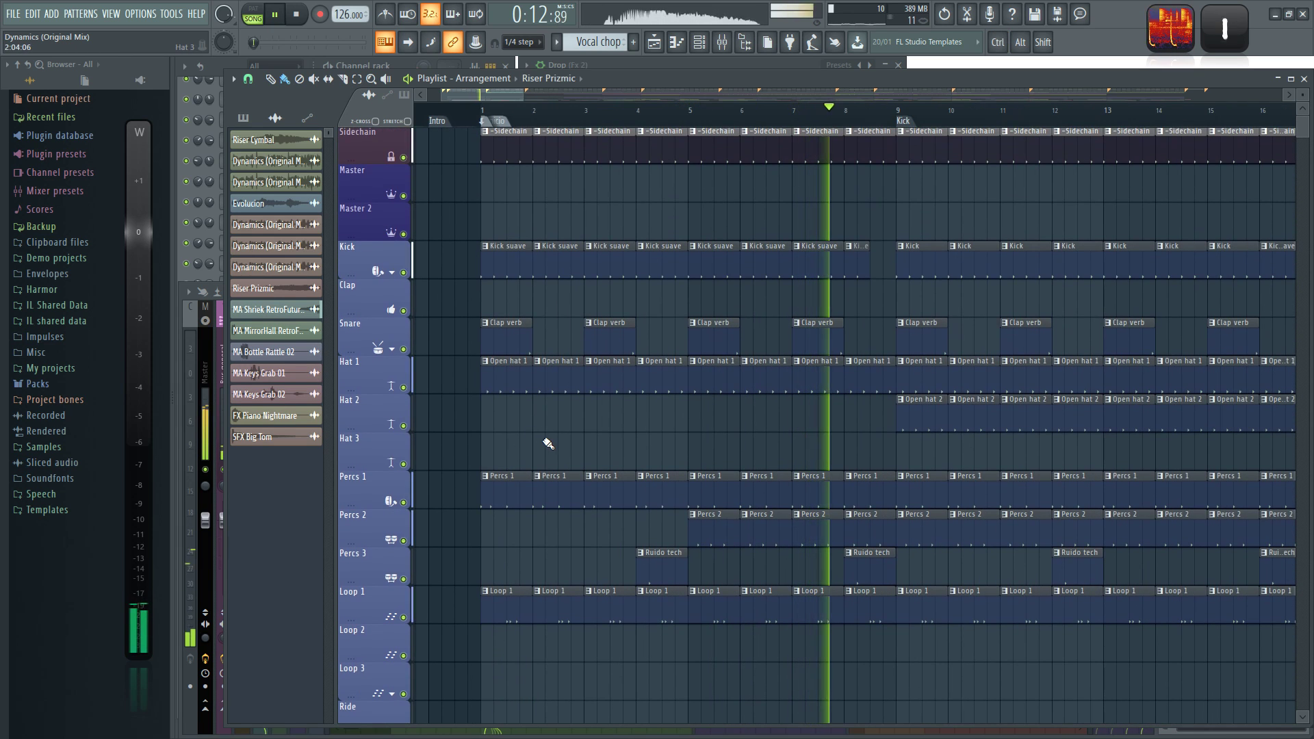
scroll(545, 442, "down", 2)
key("space")
left_click_drag(823, 456, 466, 455)
scroll(691, 446, "up", 2)
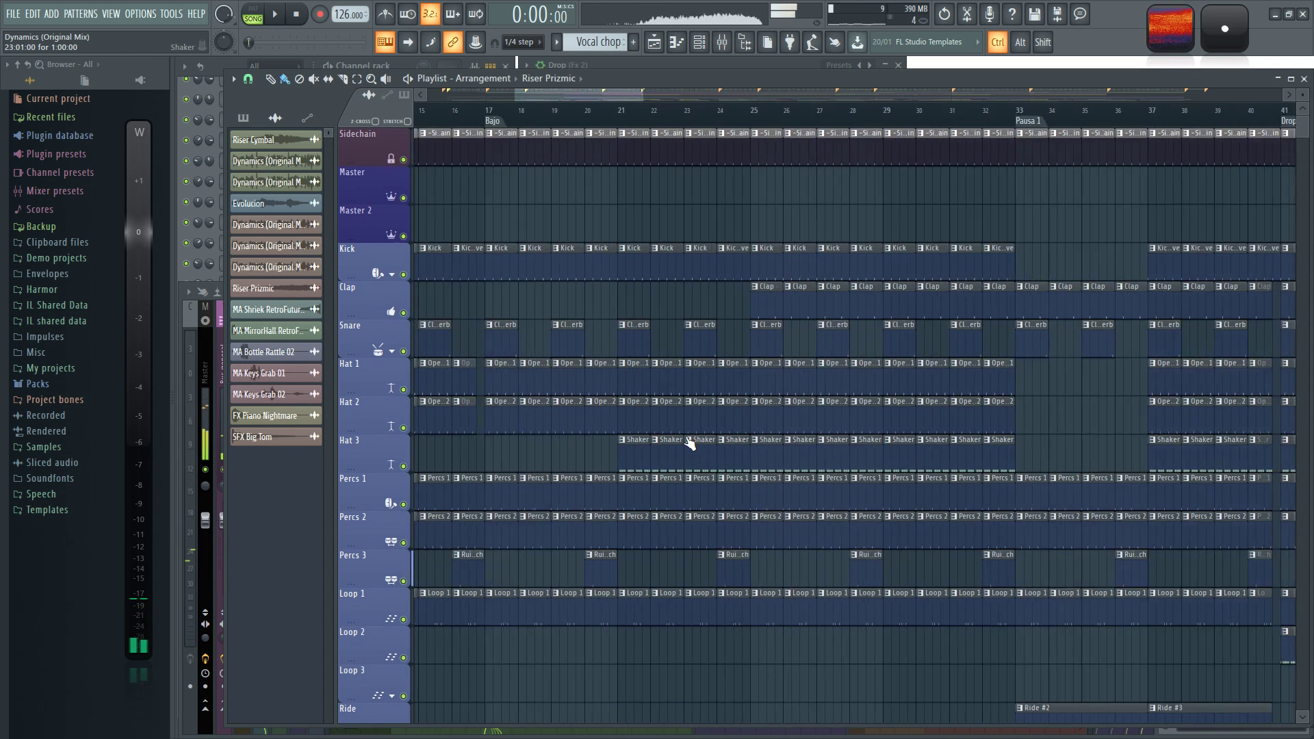
left_click_drag(1030, 443, 493, 452)
left_click_drag(958, 461, 516, 469)
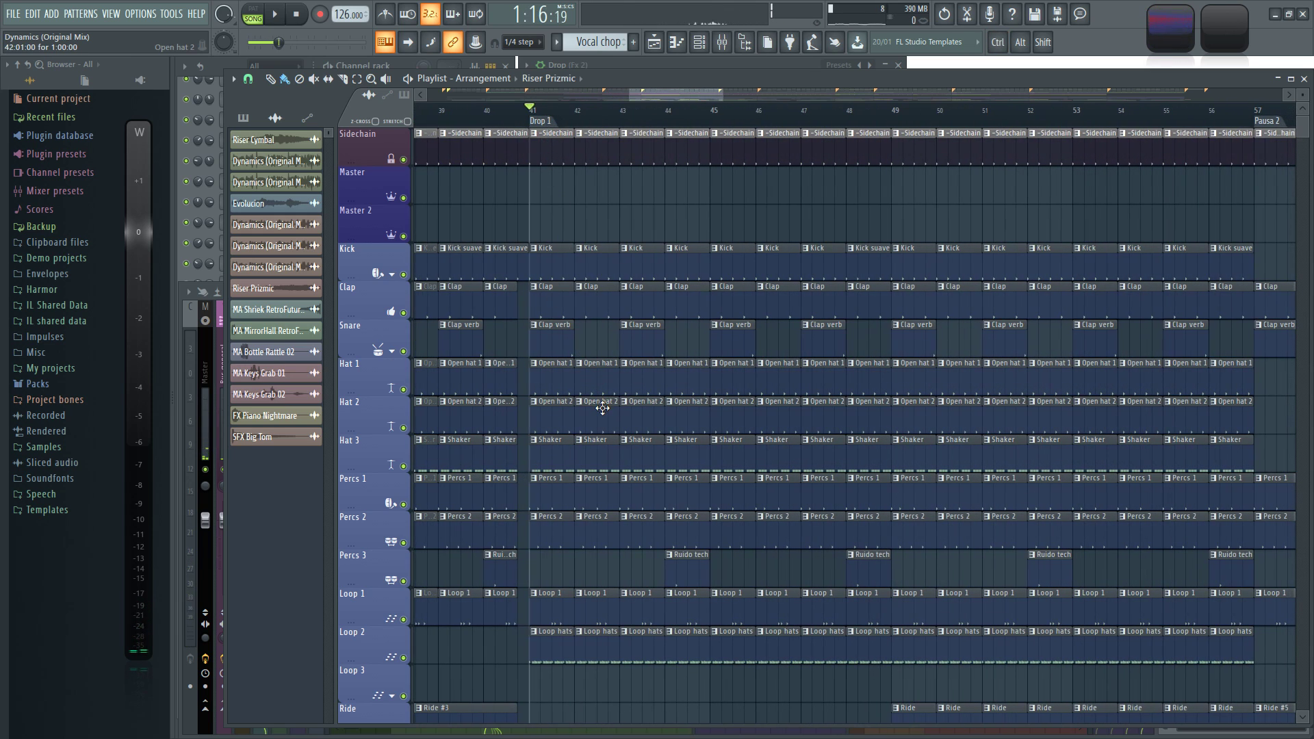
key("space")
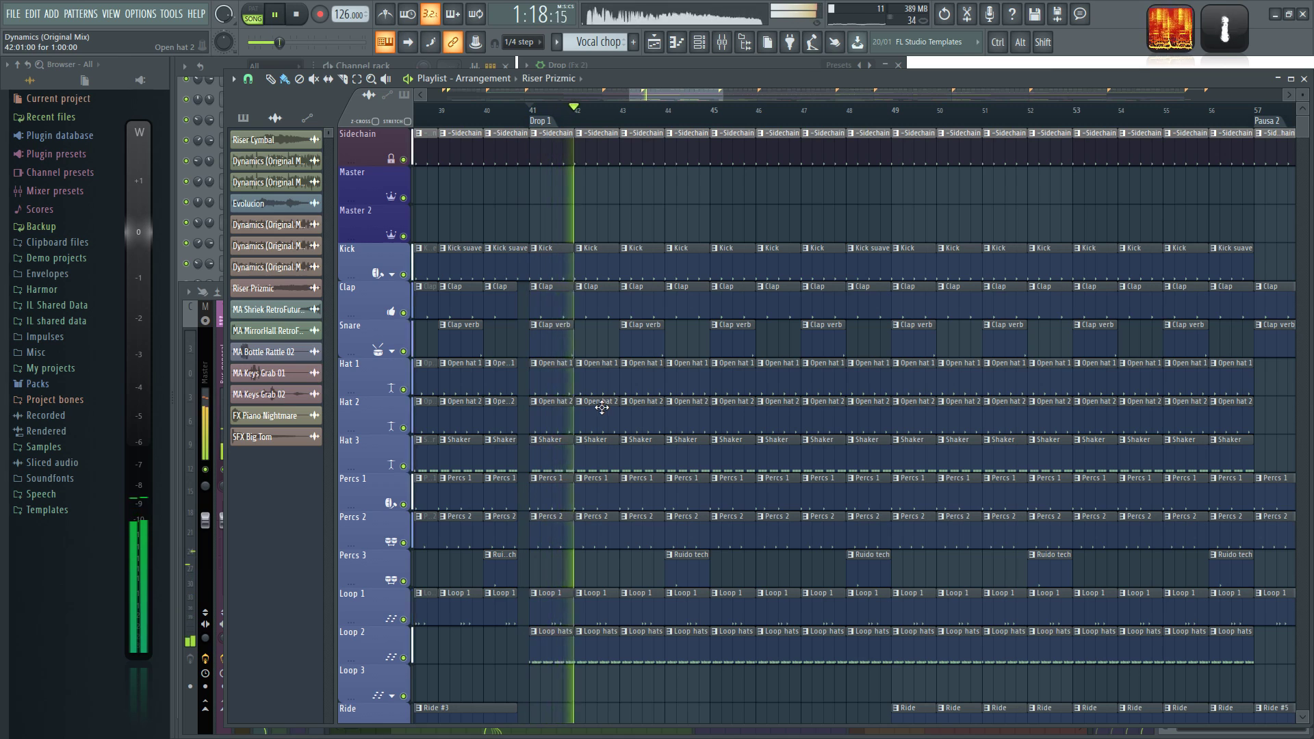
Step: Solo the Open hat mixer track, make Open hat 1 the active pattern and play Drop 1 again
key("F9")
key("space")
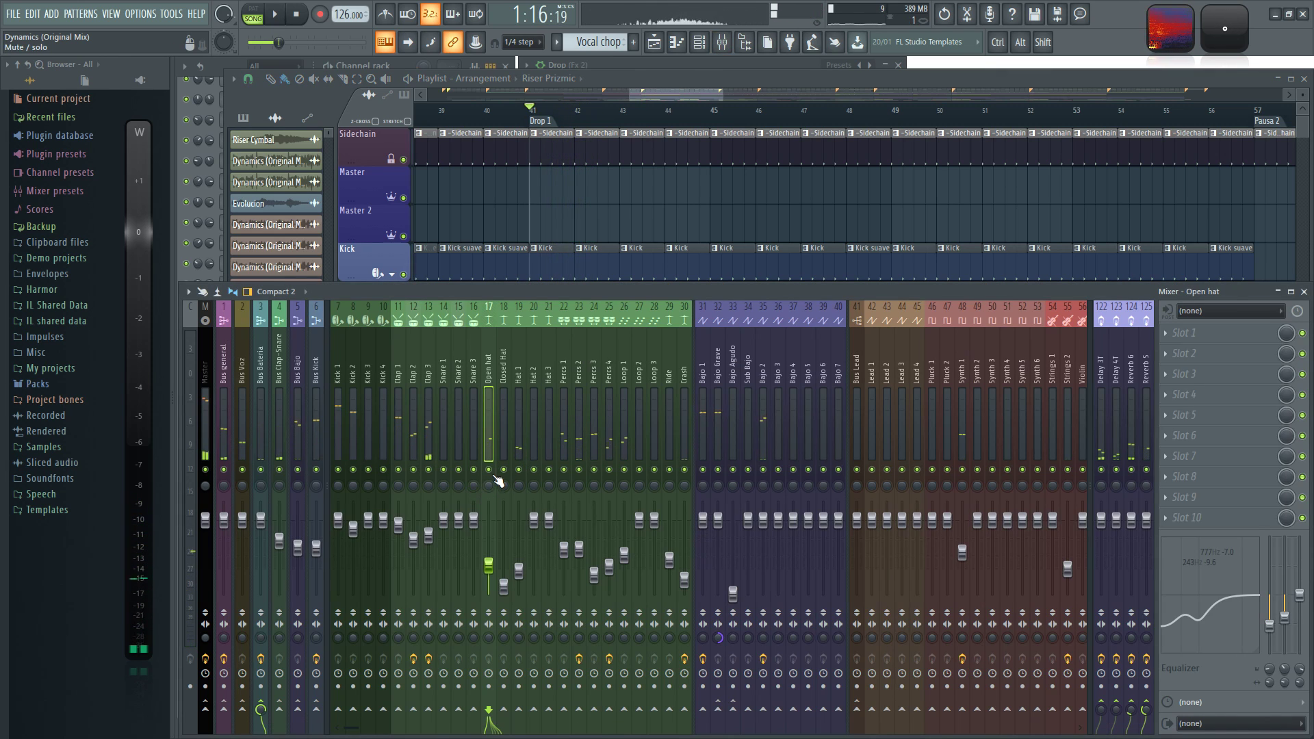
key("space")
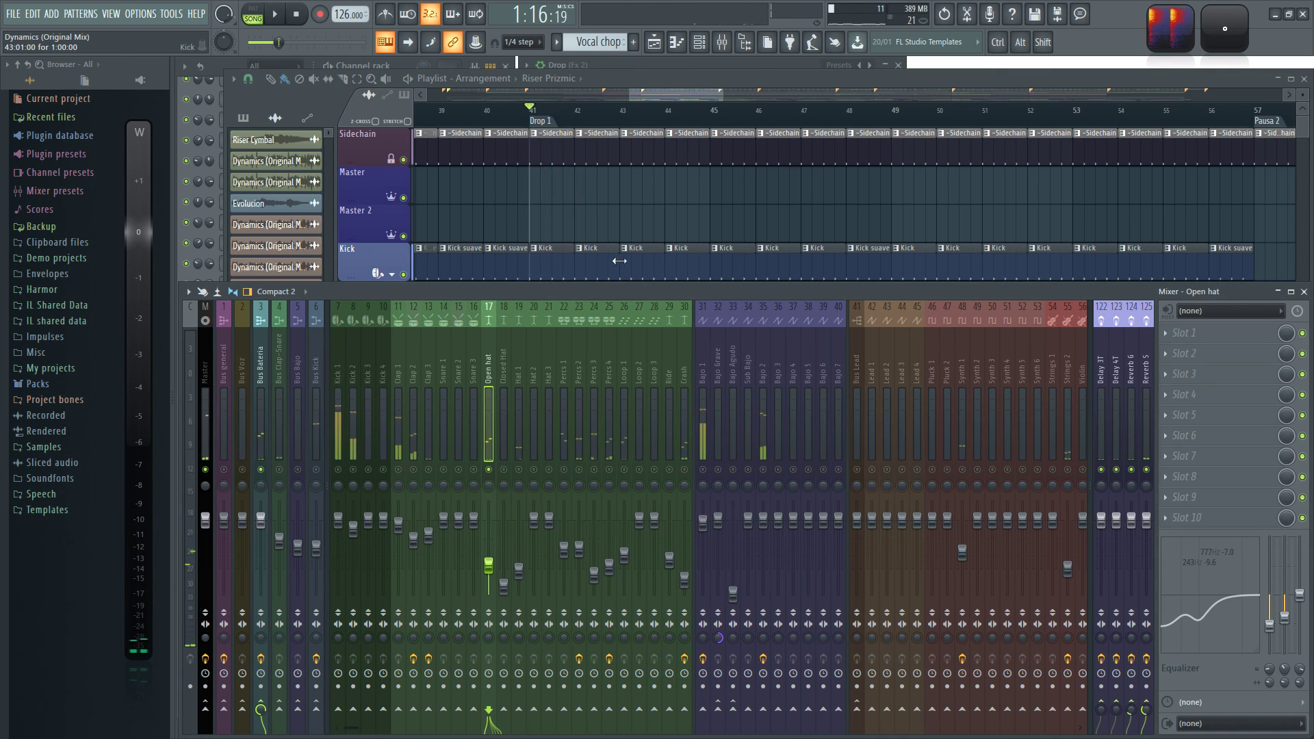
key("F9")
left_click(549, 382)
key("space")
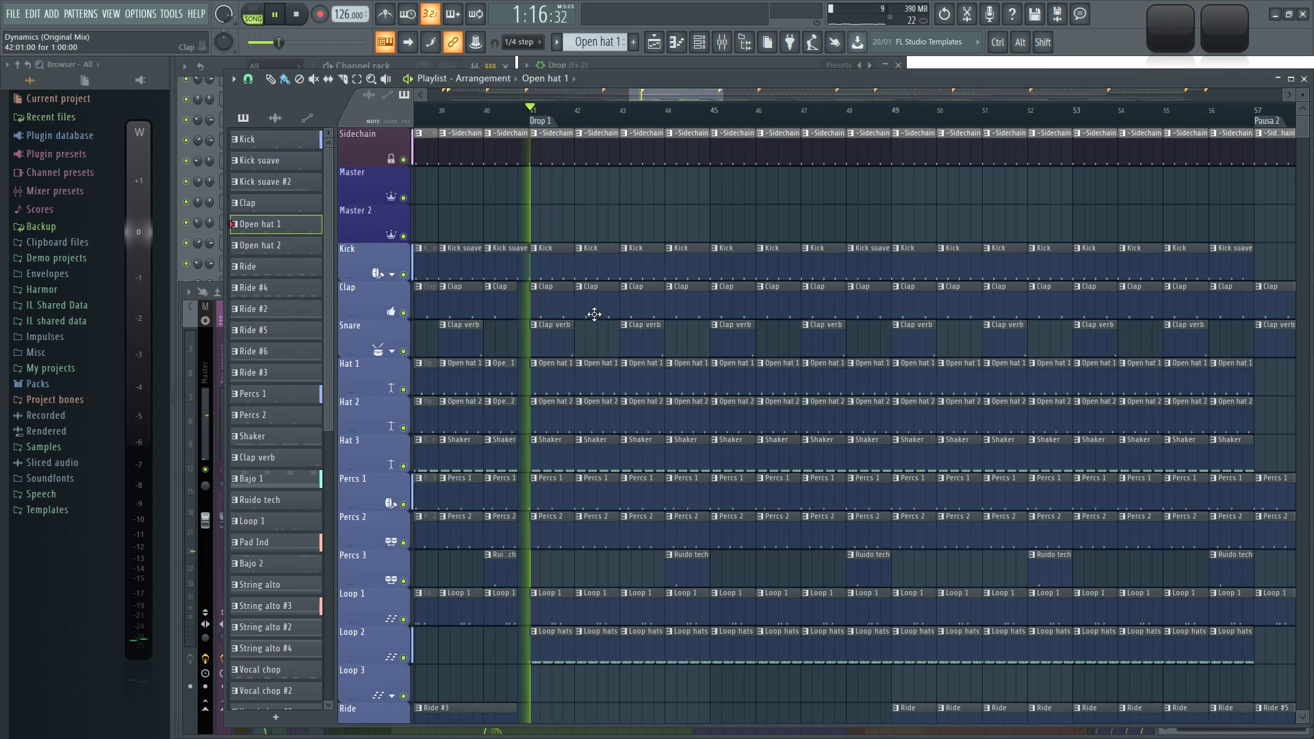
Step: Compare the Hat 1 and Hat 2 playlist tracks by muting and soloing them in turn, ending with Hat 1 soloed
left_click(404, 429)
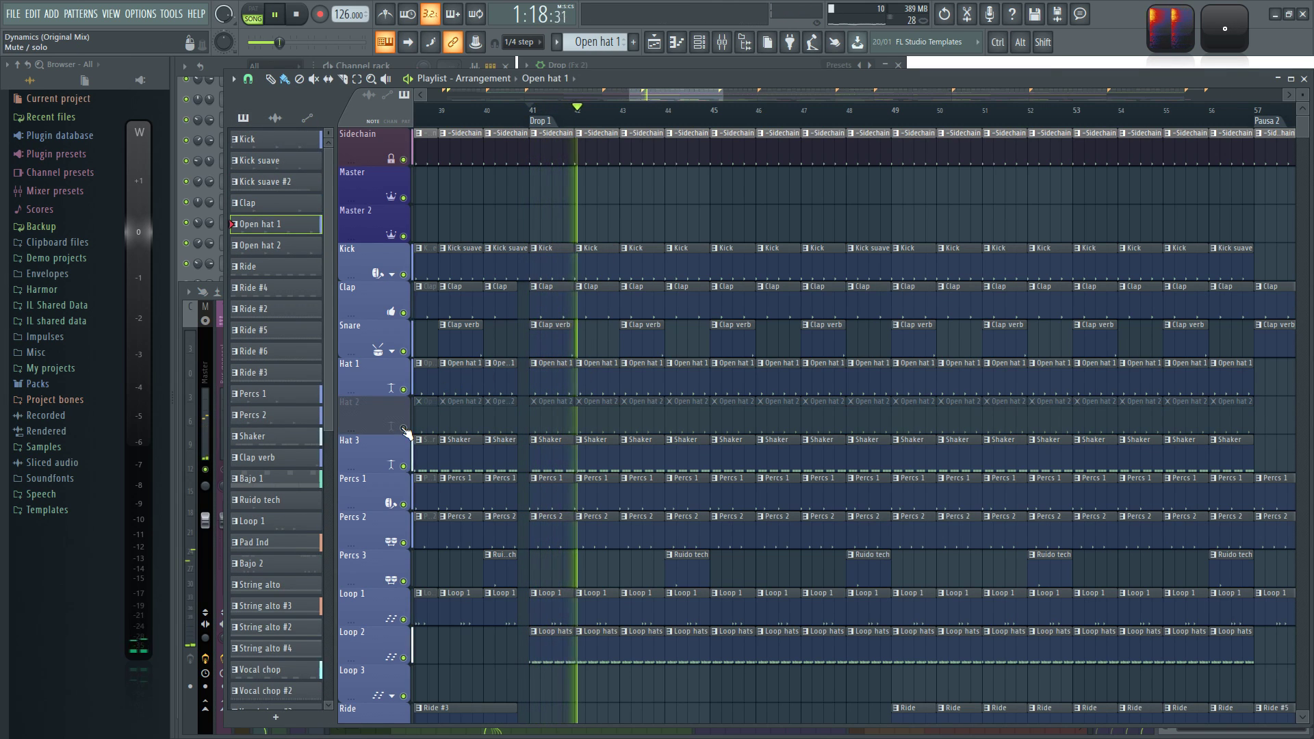
right_click(404, 389)
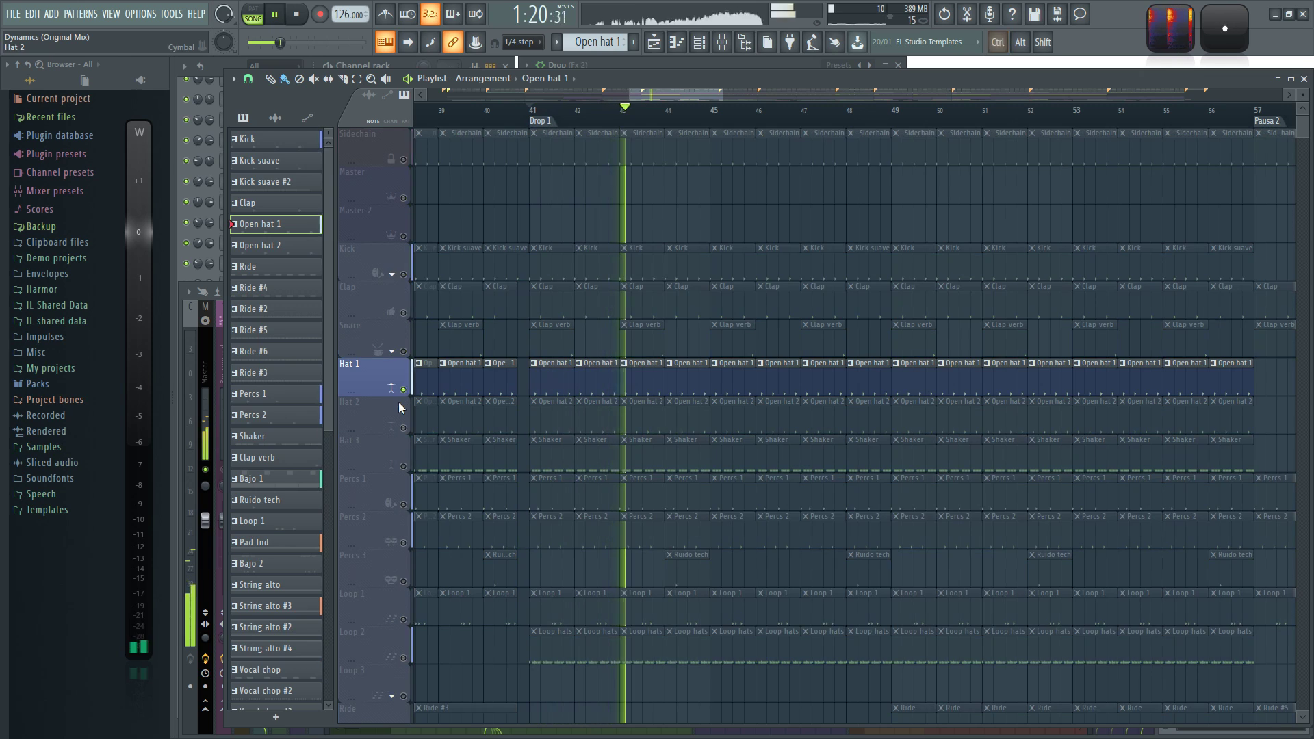
right_click(404, 428)
right_click(404, 389)
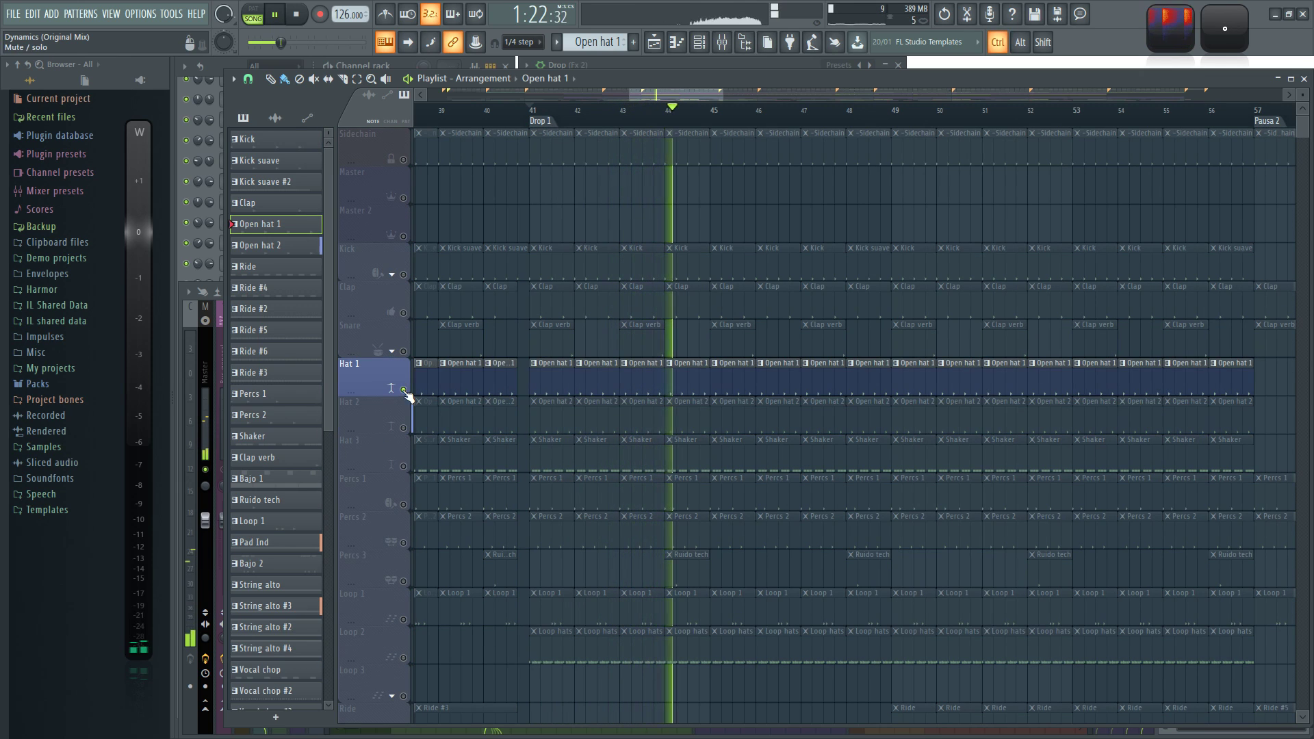
key("space")
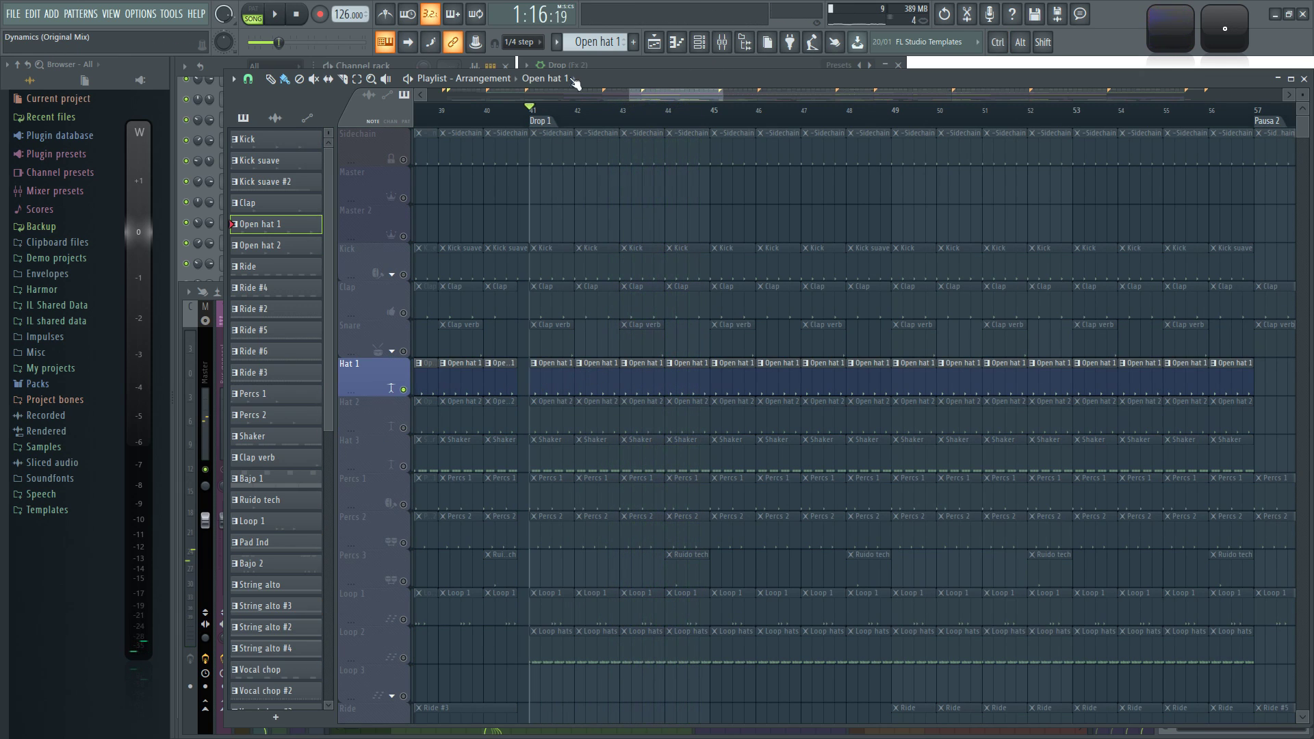
Step: Select the AMX CH 2 channel of the Open hat 1 pattern in the Channel rack and play the soloed hat
left_click(404, 65)
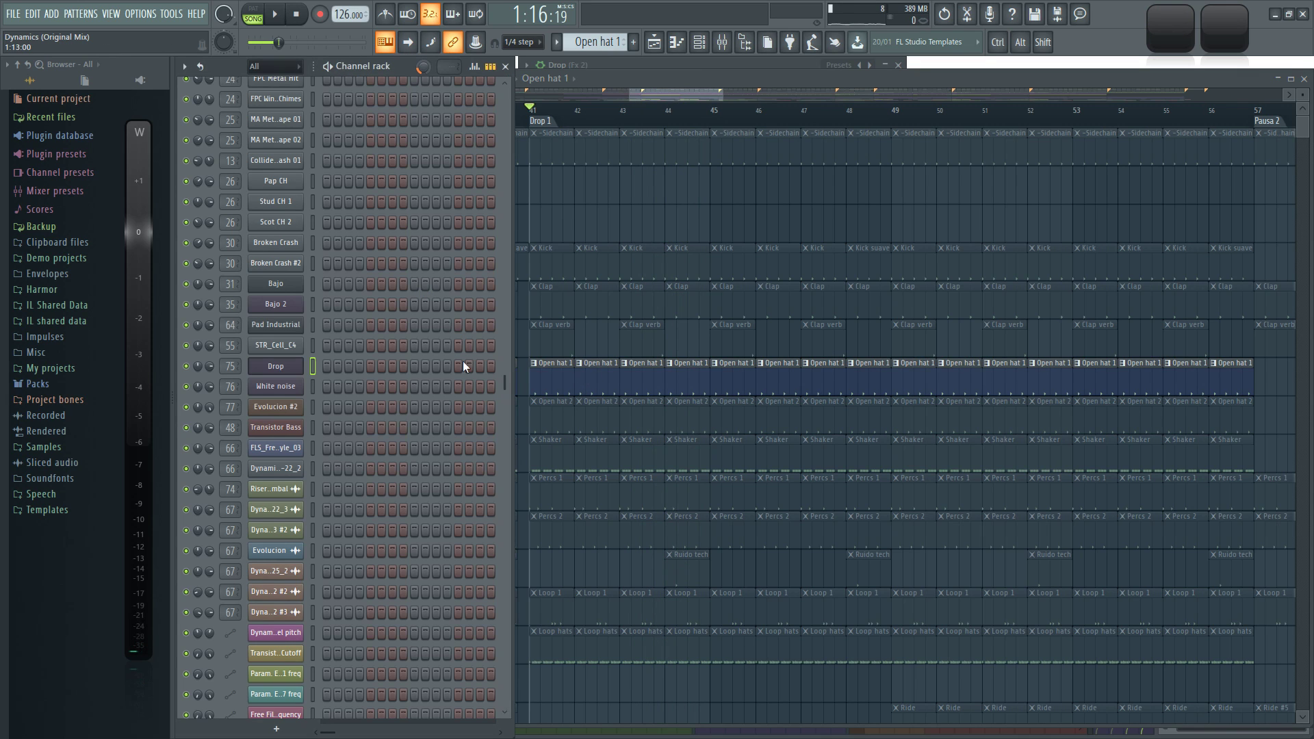
left_click(581, 374)
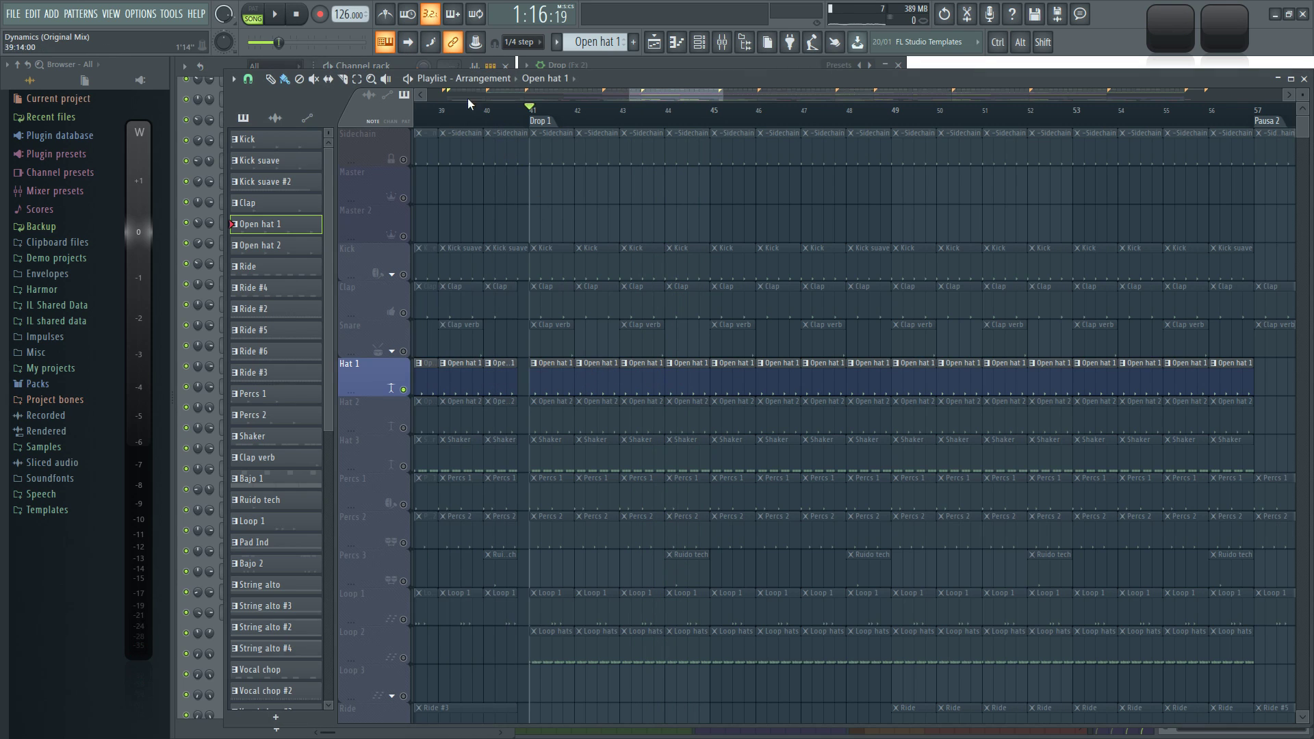
left_click(403, 66)
scroll(397, 295, "up", 5)
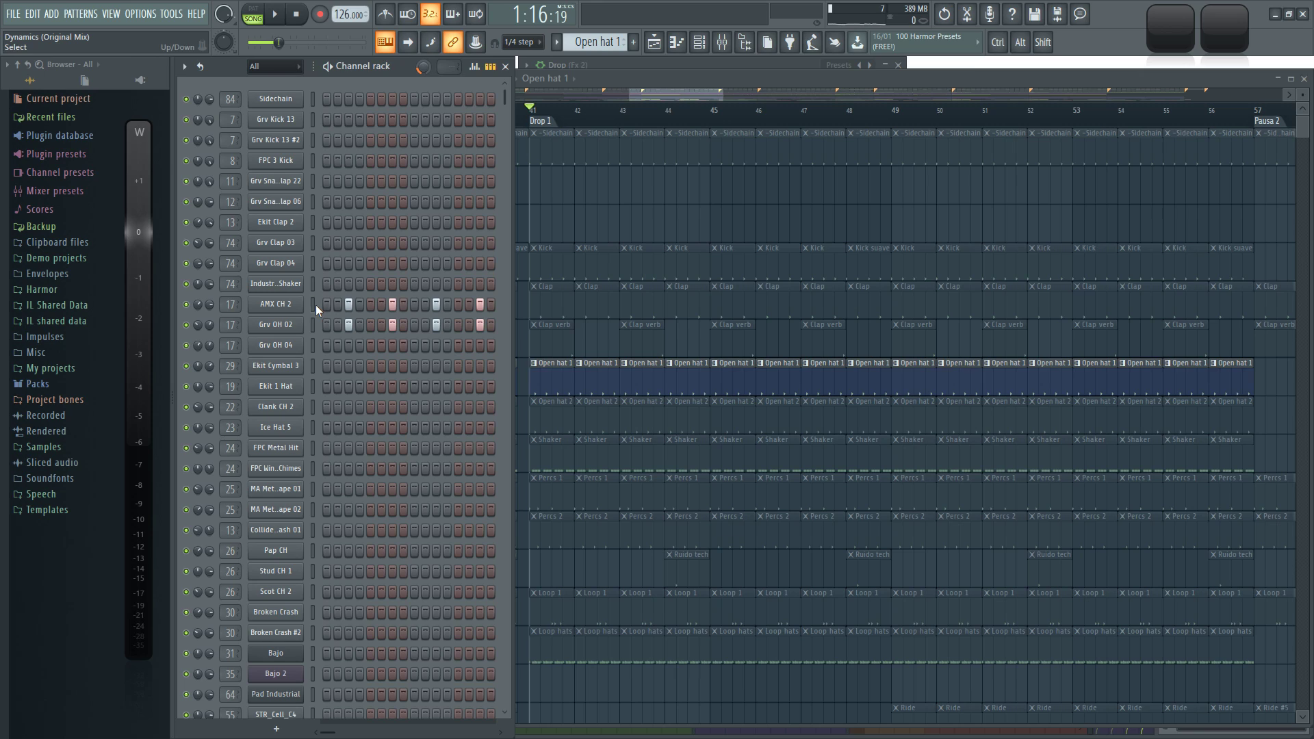
left_click(313, 307)
key("space")
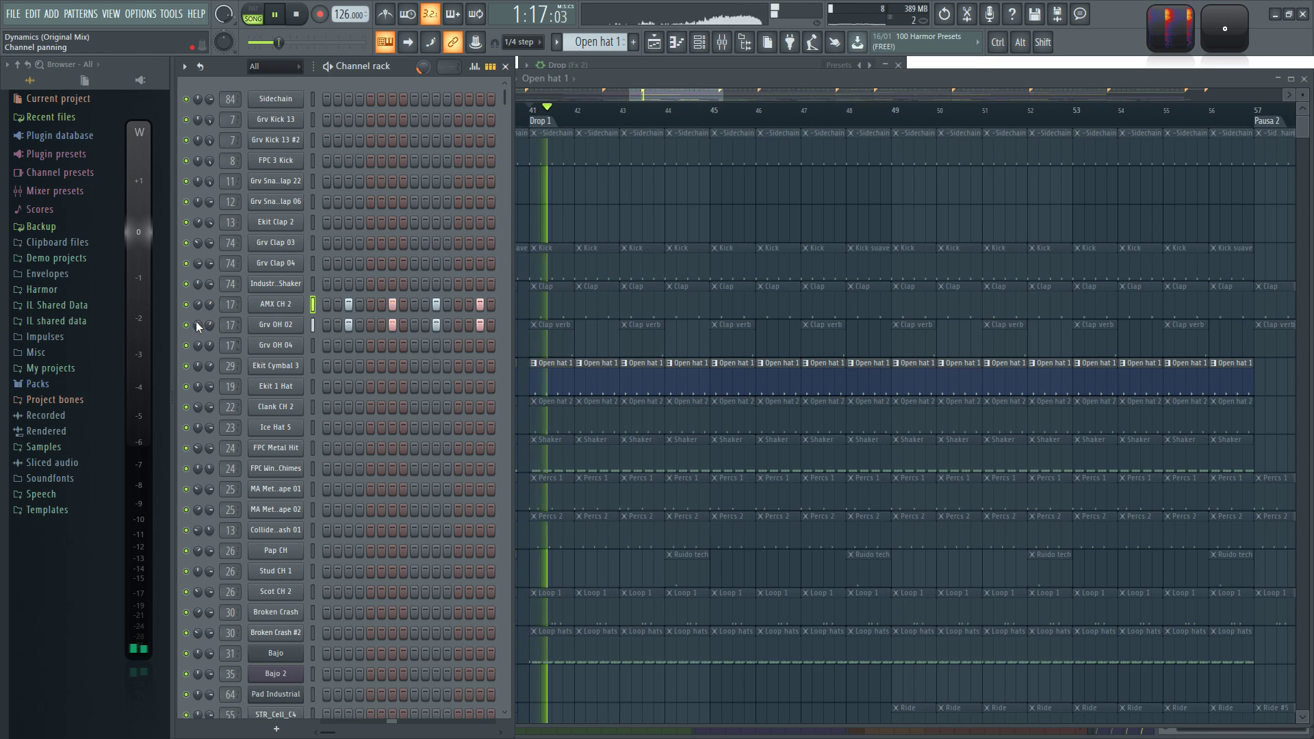
Step: Unsolo the Hat 1 playlist track and play Drop 1 with all playlist tracks active
right_click(614, 224)
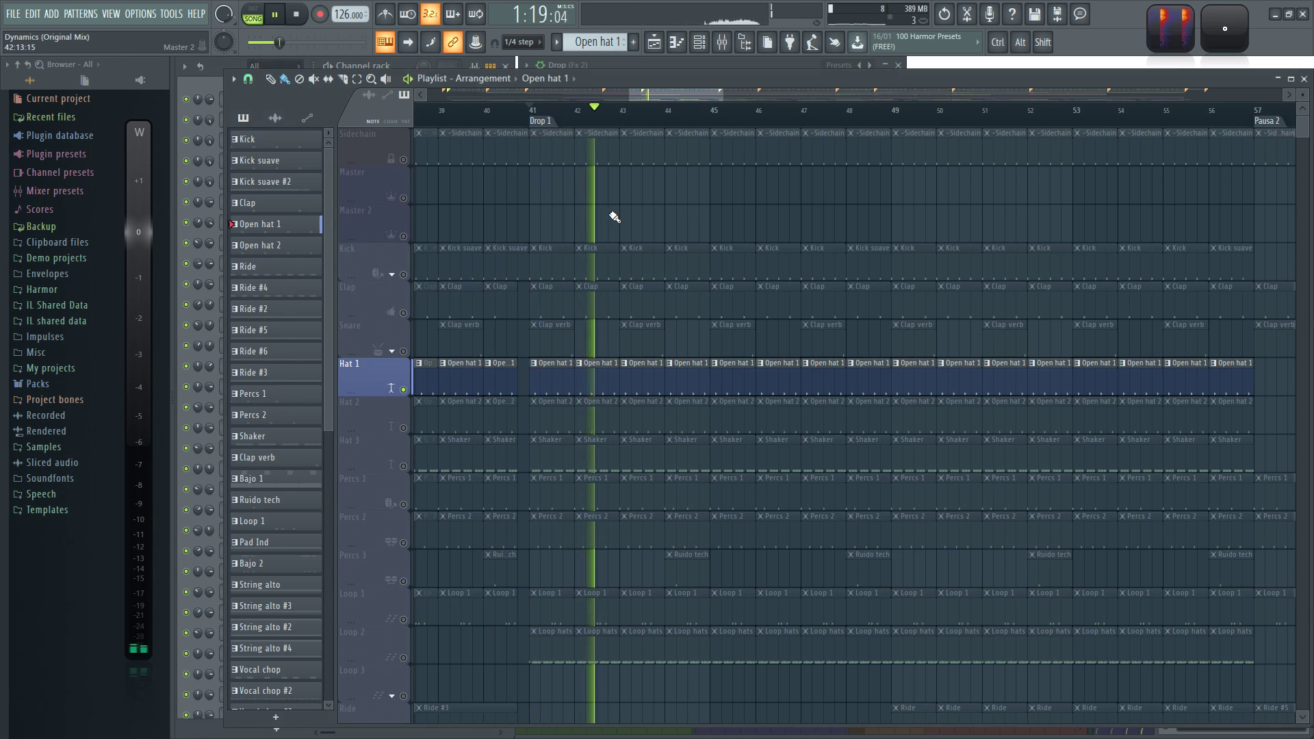
left_click(412, 67)
right_click(578, 192)
key("space")
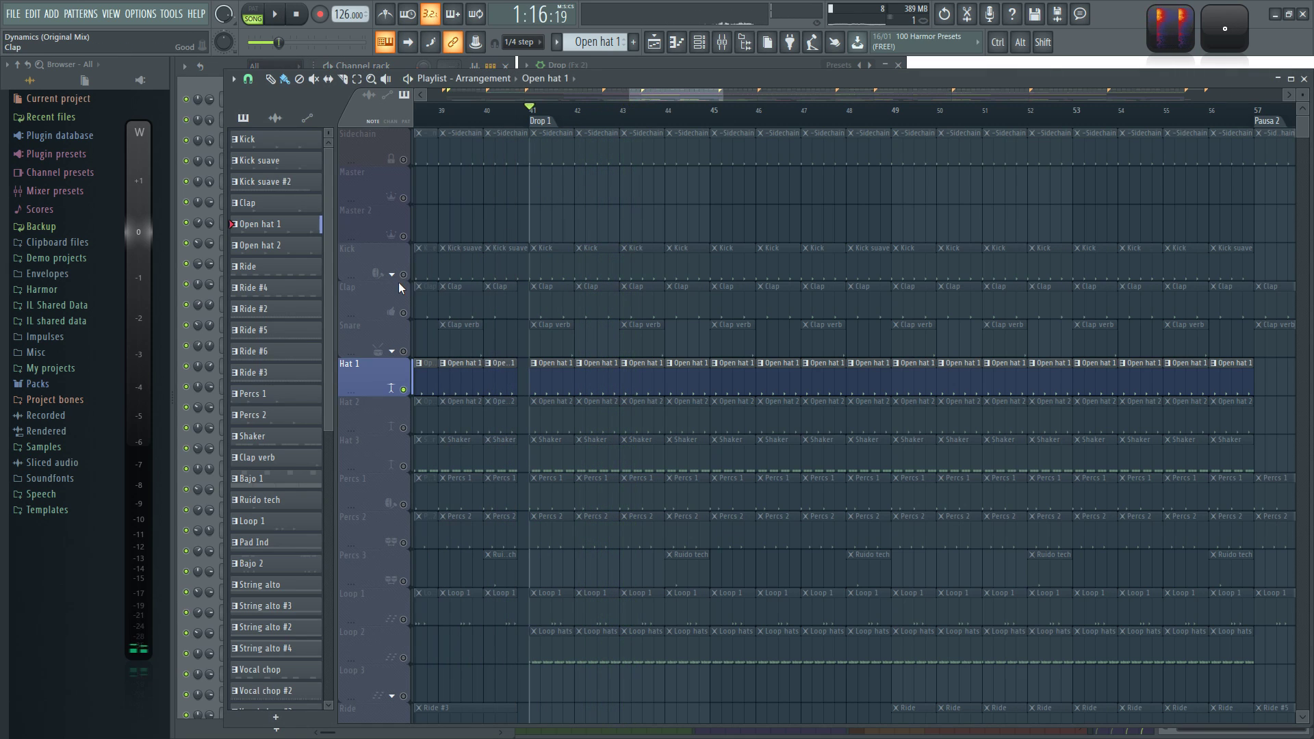
left_click(403, 276, "ctrl")
key("space")
scroll(757, 211, "down", 5)
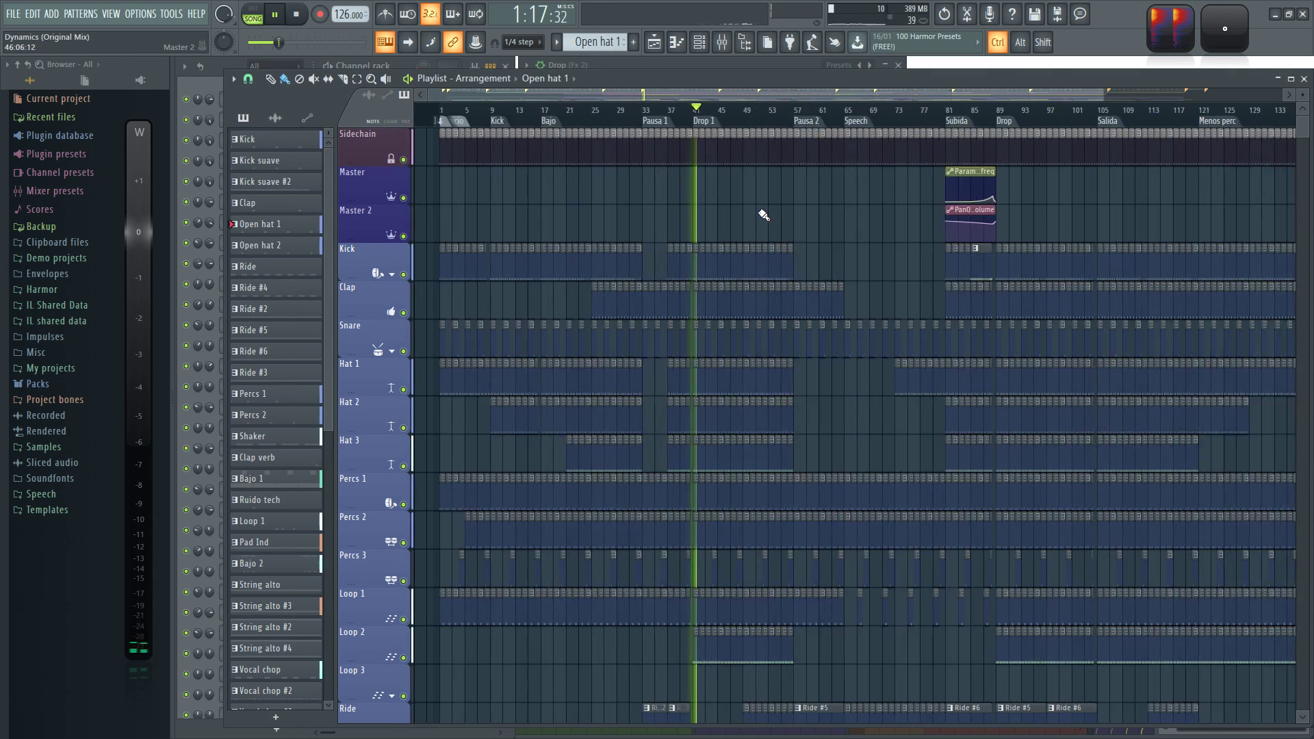
Step: Unsolo the Open hat mixer track and return to the playlist
scroll(475, 172, "up", 3)
left_click_drag(540, 92, 515, 93)
key("F9")
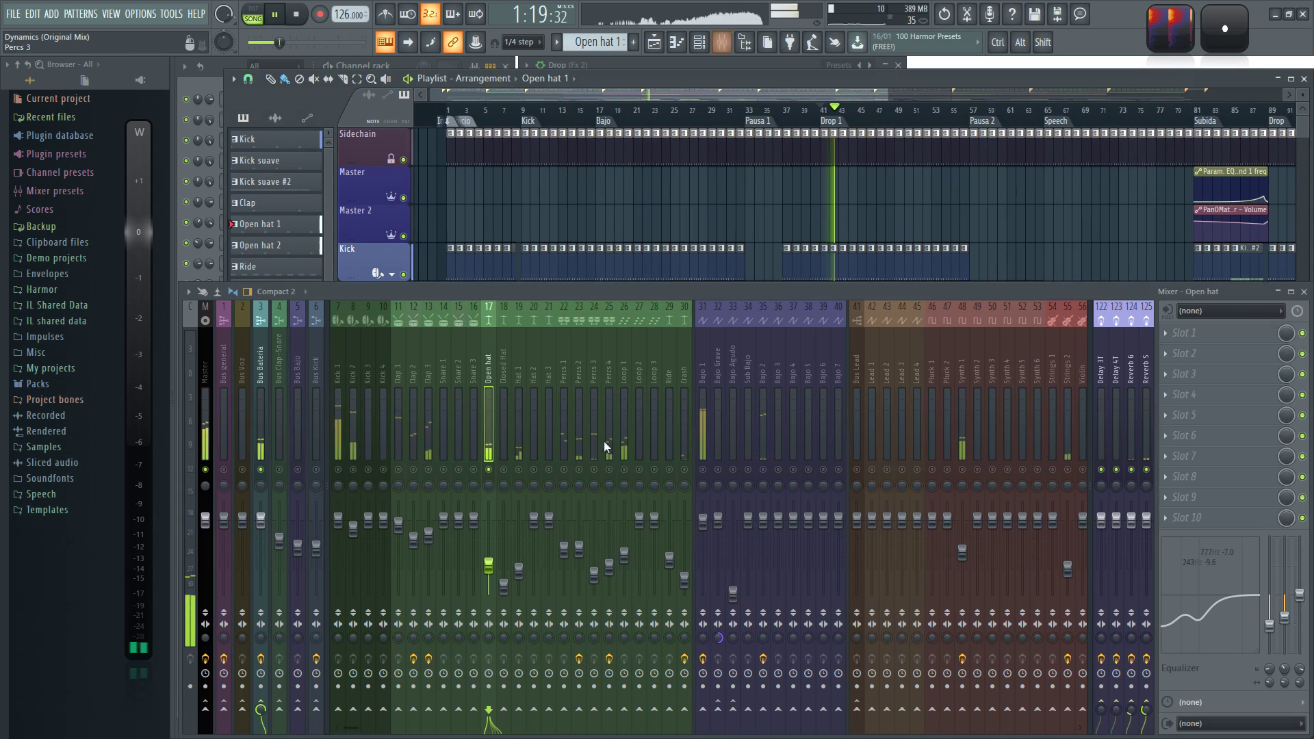
left_click(489, 470, "ctrl")
right_click(528, 198)
Step: Play the song from bar 1, muting and unmuting the Hat 1 playlist track to compare the intro with and without it
key("space")
left_click(502, 110)
key("space")
scroll(492, 185, "up", 3)
left_click_drag(537, 95, 512, 95)
left_click(512, 111)
key("space")
scroll(533, 186, "up", 2, "ctrl")
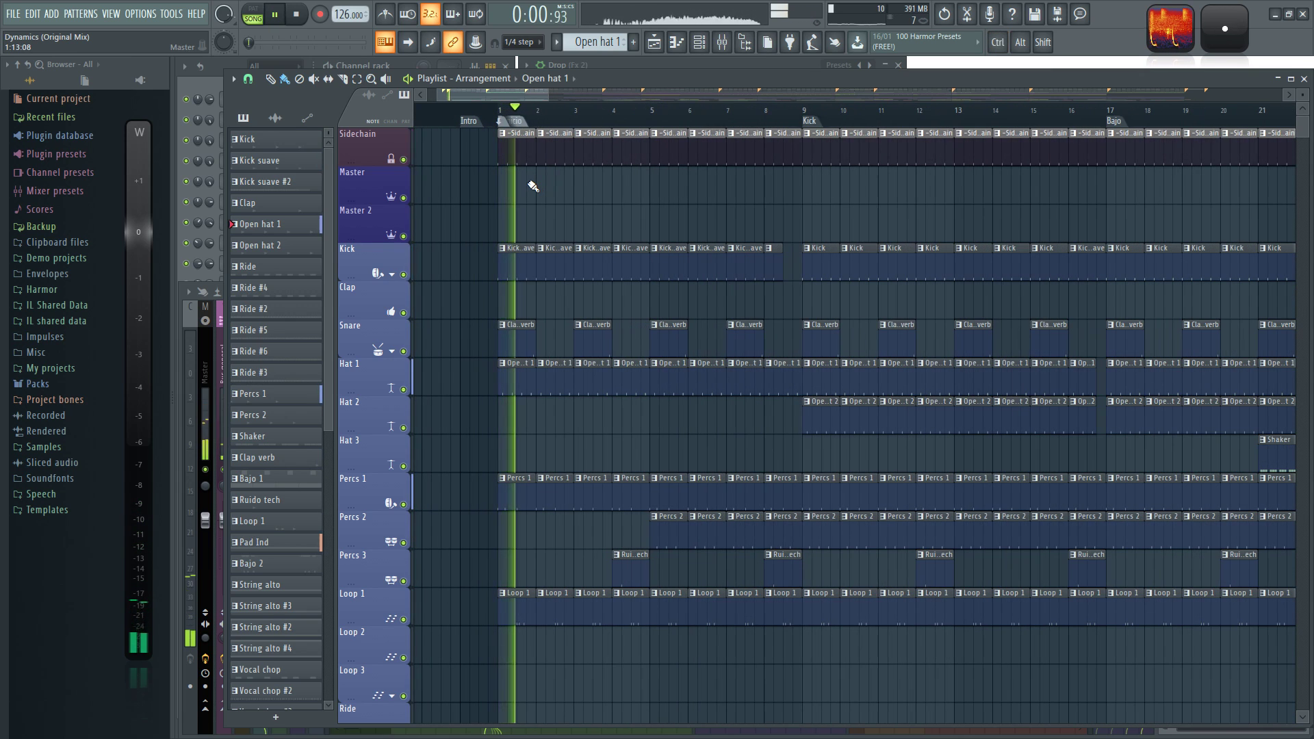
left_click(404, 390)
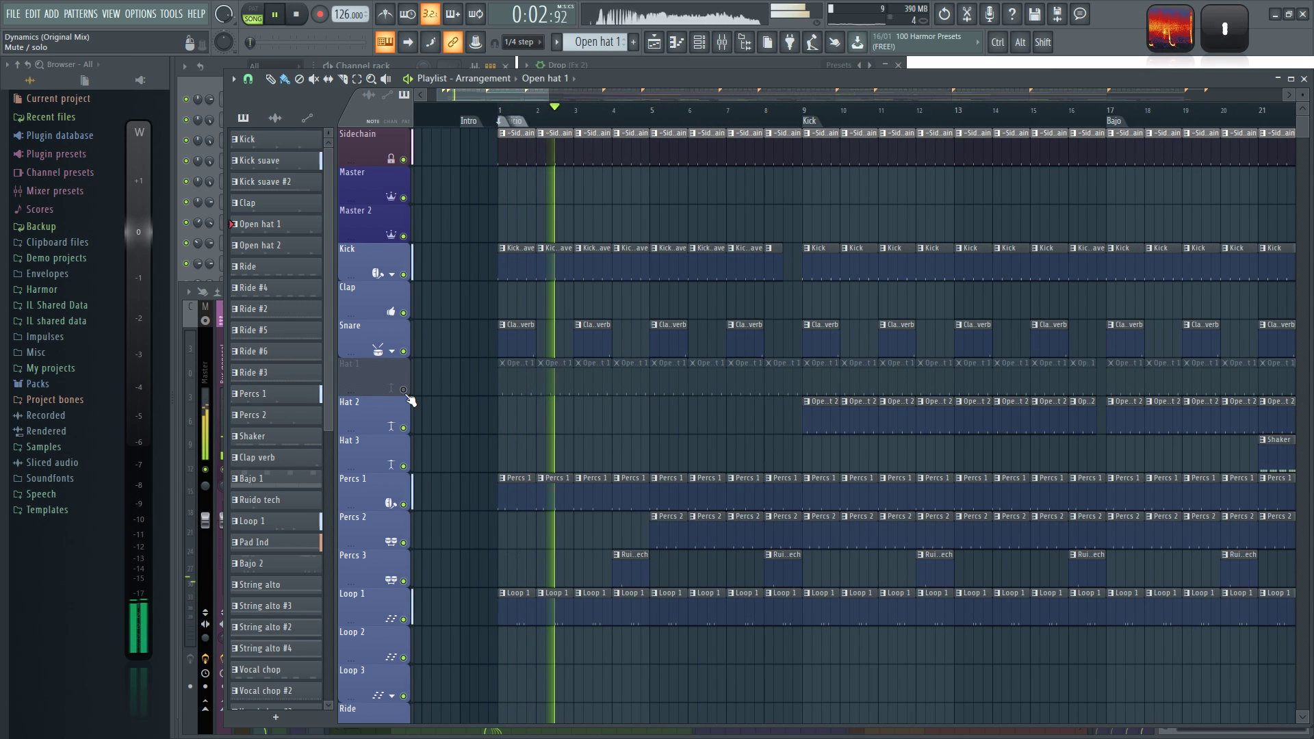
left_click(405, 392)
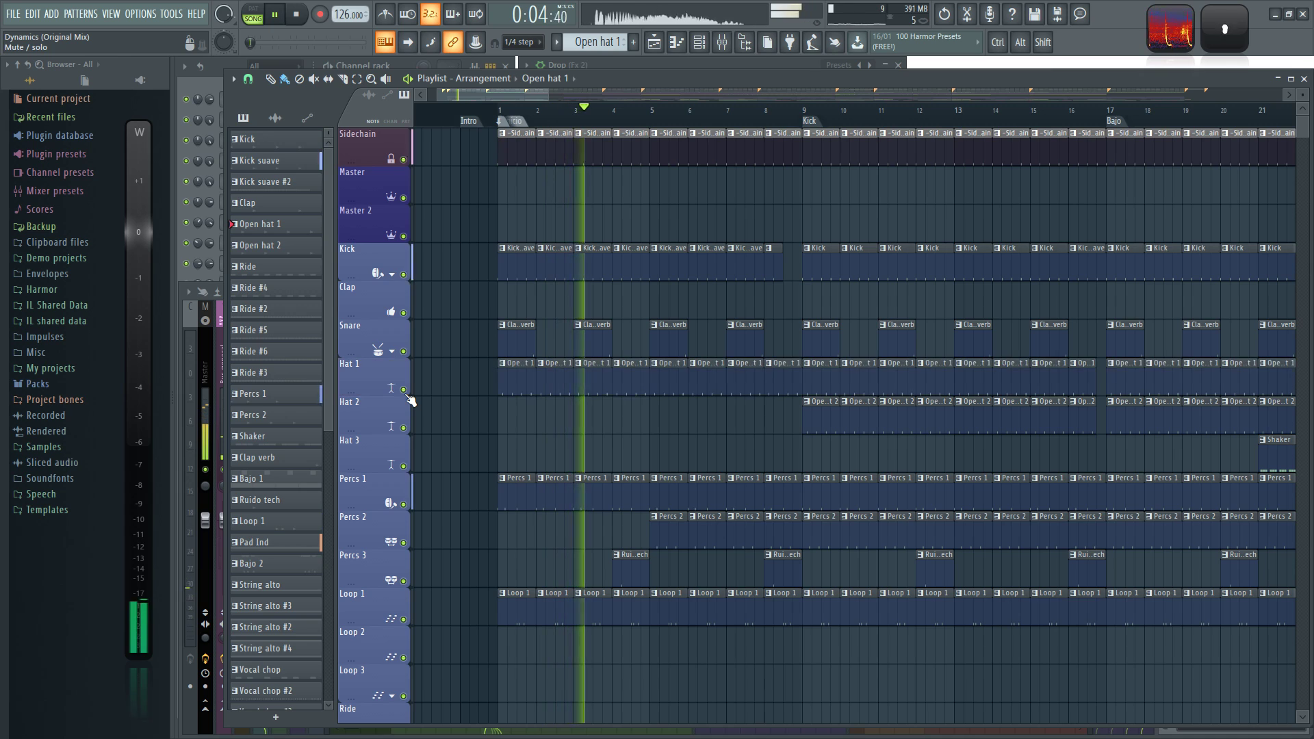
Step: Play from the Kick marker at bar 9, make Open hat 2 the active pattern and adjust the Grv OH 04 channel's panning
left_click(808, 118)
left_click_drag(1008, 203, 782, 206)
left_click(596, 419)
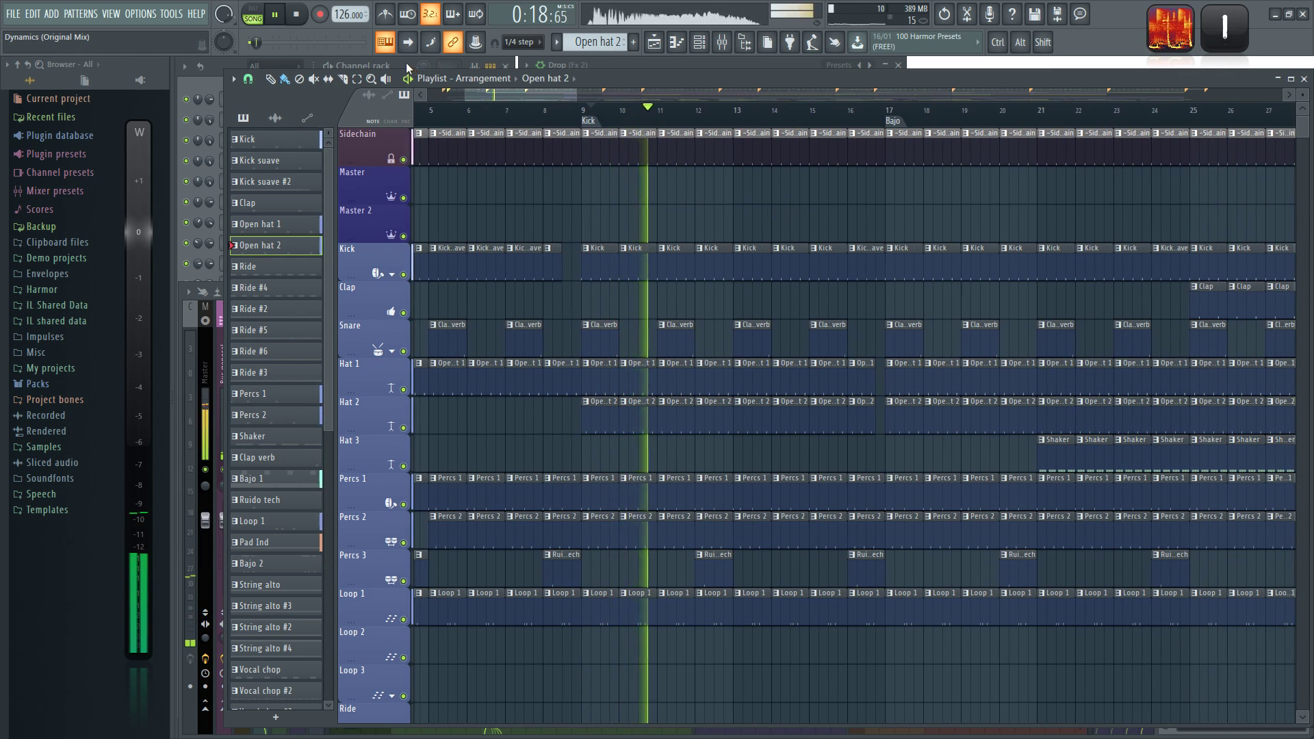
key("F6")
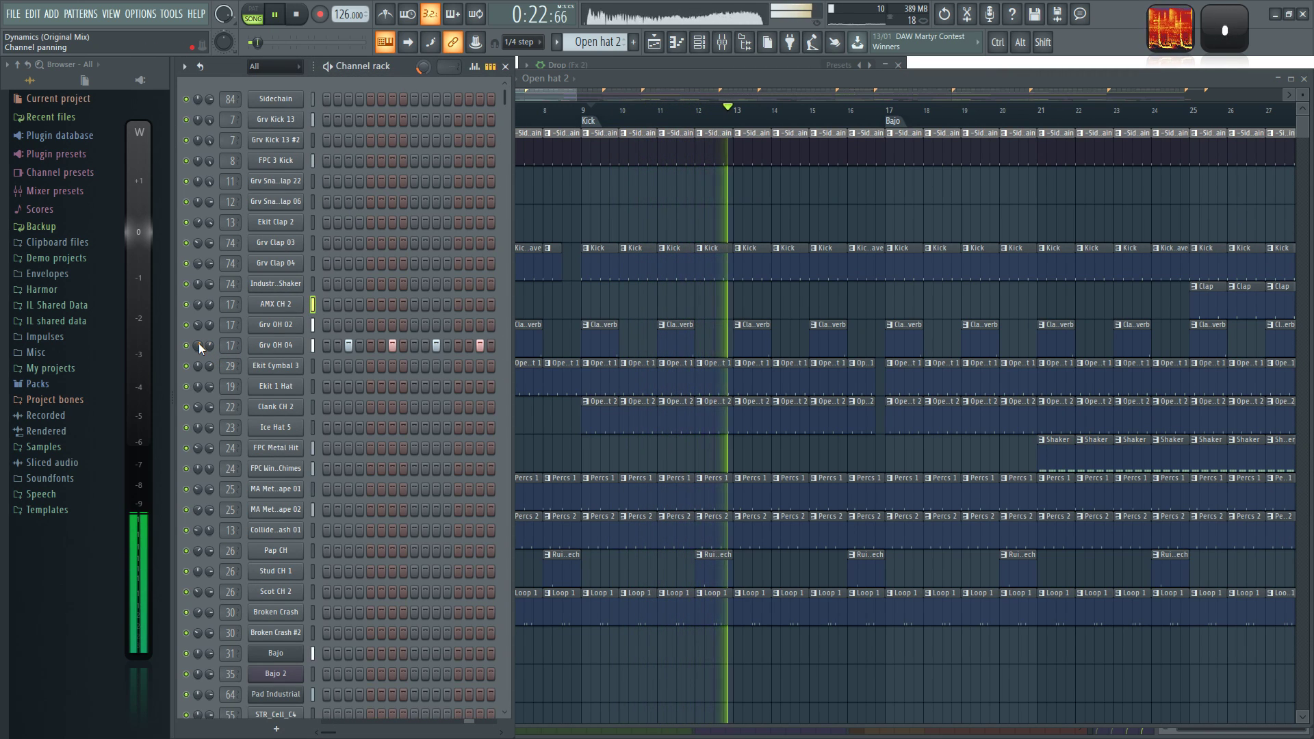
left_click_drag(199, 343, 199, 325)
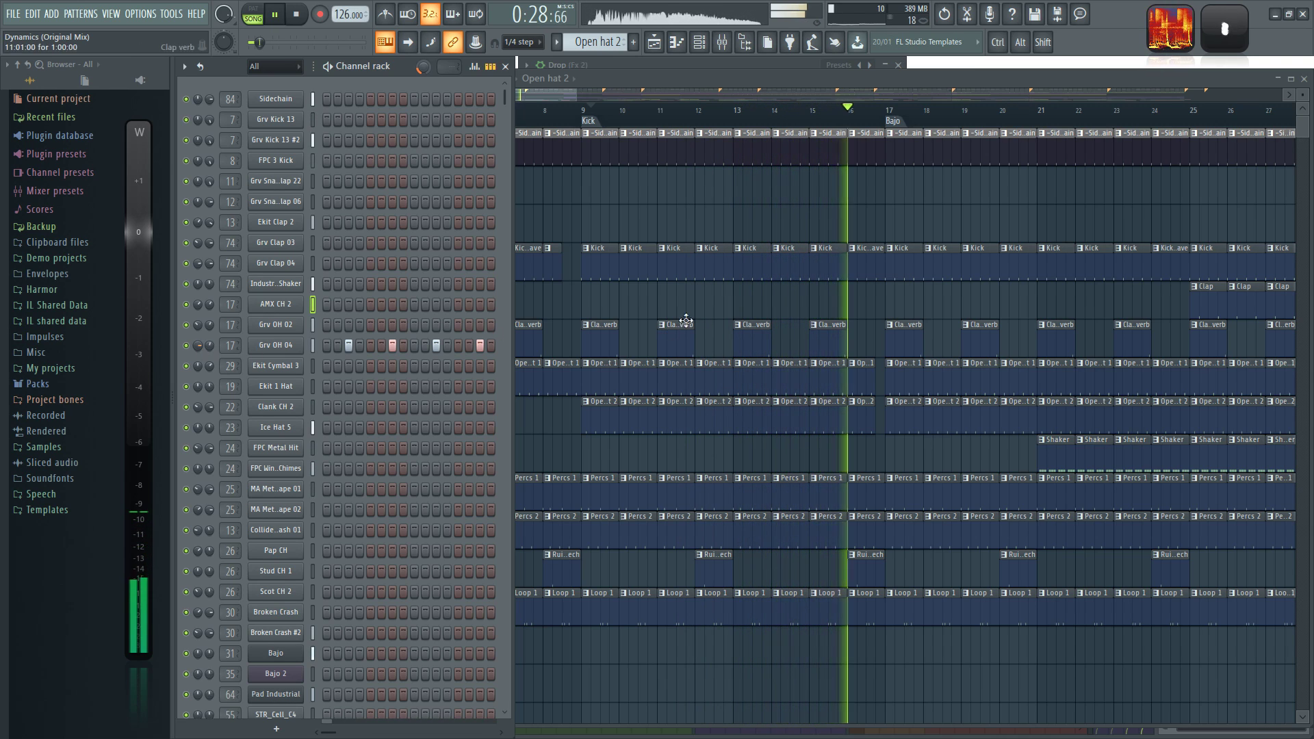
Step: Restart playback from the Bajo marker at bar 17
key("space")
left_click_drag(861, 208, 625, 171)
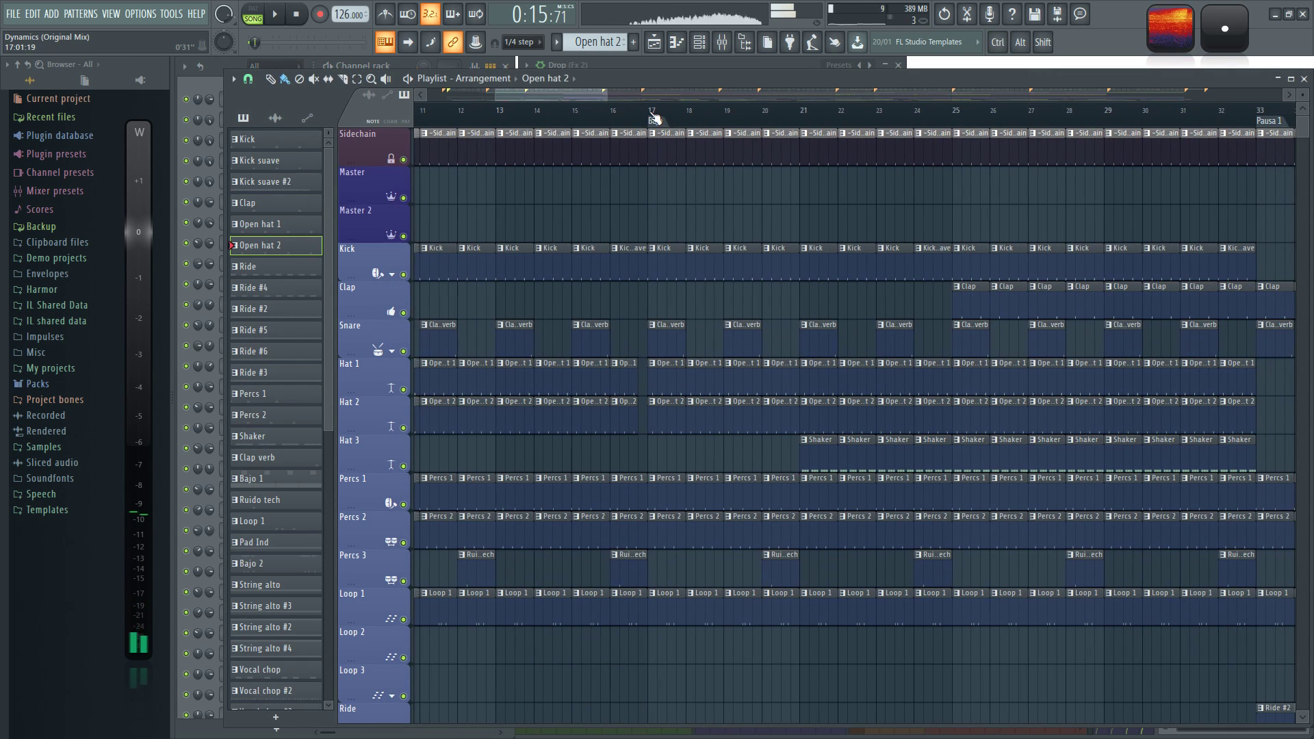
left_click(654, 119)
key("space")
Step: Play from bar 21, make Shaker the active pattern and check its channel settings in the Channel rack
left_click_drag(866, 211, 691, 218)
scroll(699, 209, "down", 2)
left_click(667, 118)
left_click(662, 453)
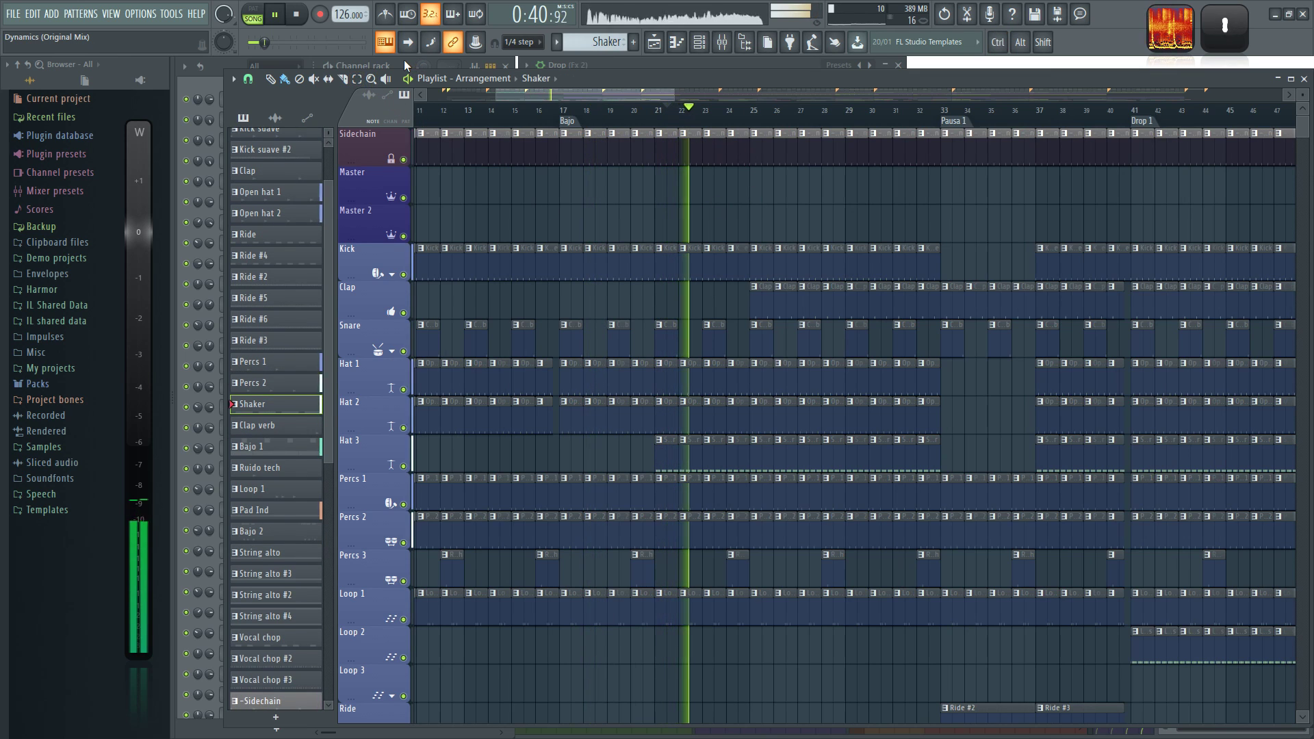
left_click(404, 61)
right_click(820, 200)
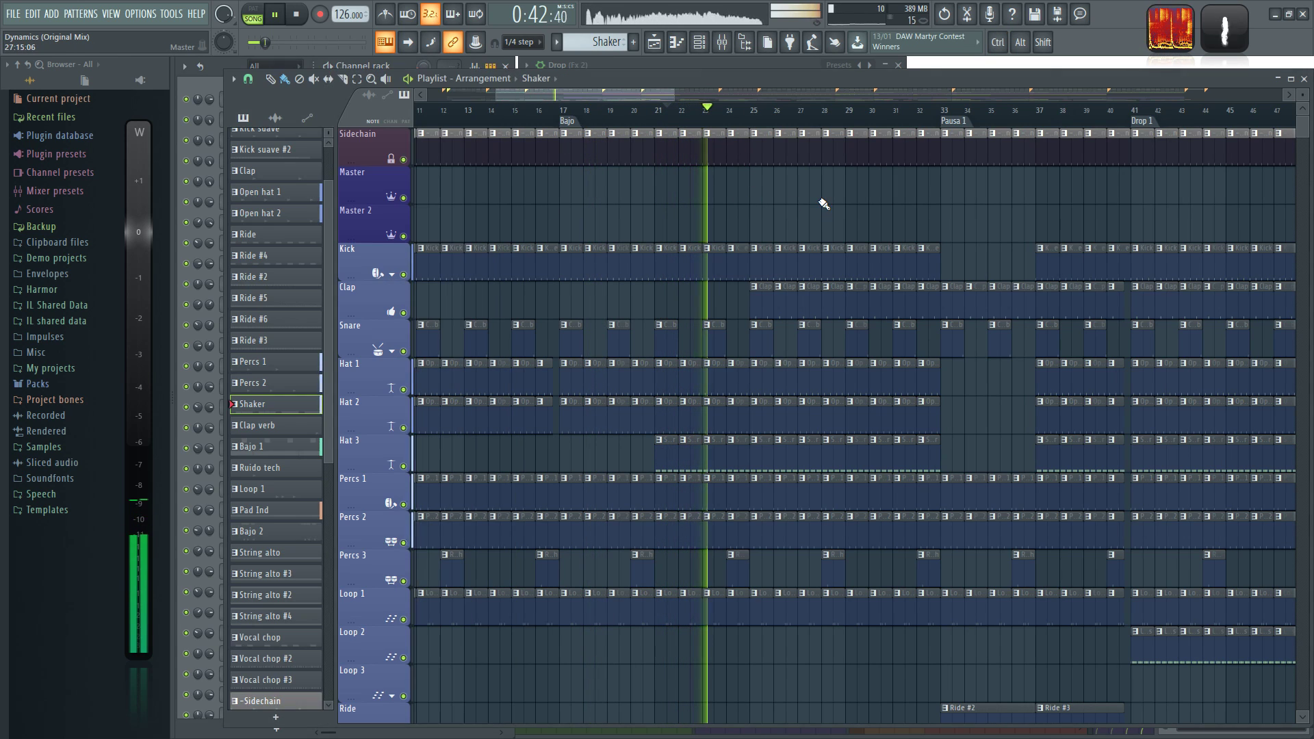
left_click(419, 62)
right_click(915, 200)
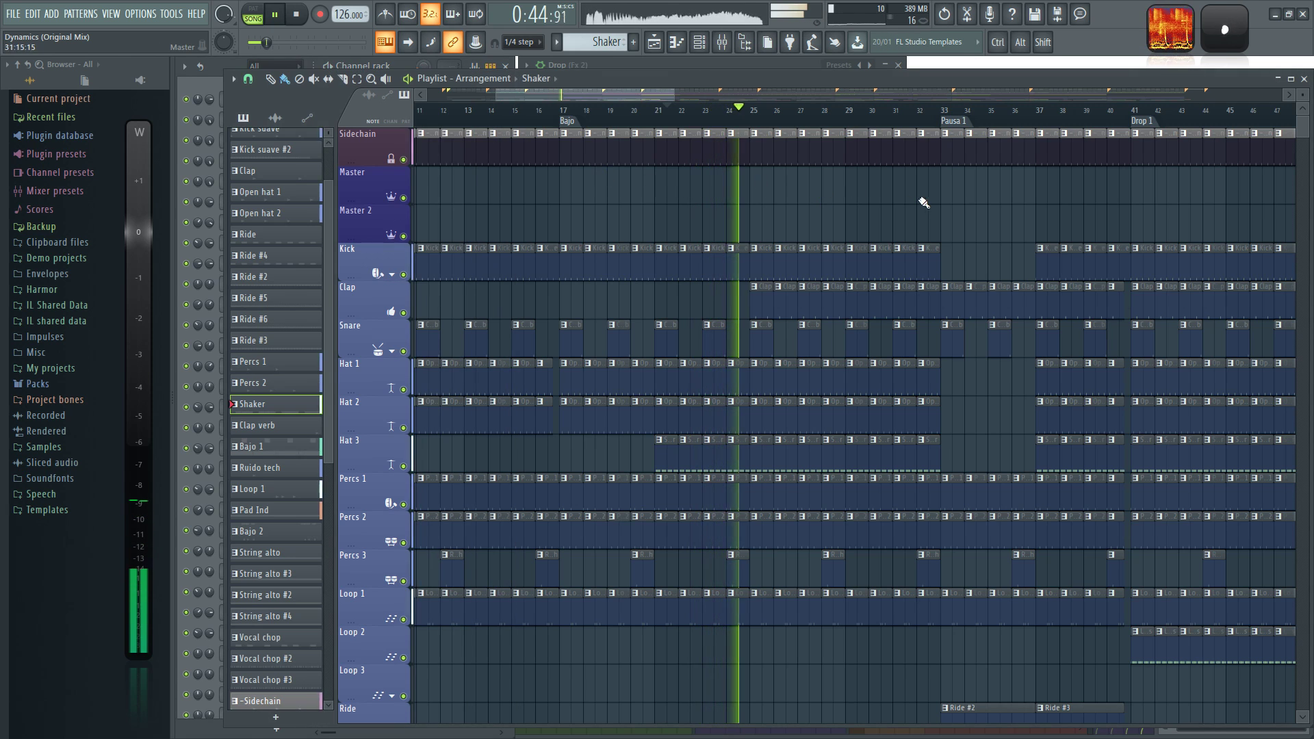
Step: Play the transition into the Pausa 1 section at bar 33 and examine the ride, crash and bass tracks there
scroll(787, 180, "up", 2)
left_click_drag(787, 180, 637, 192)
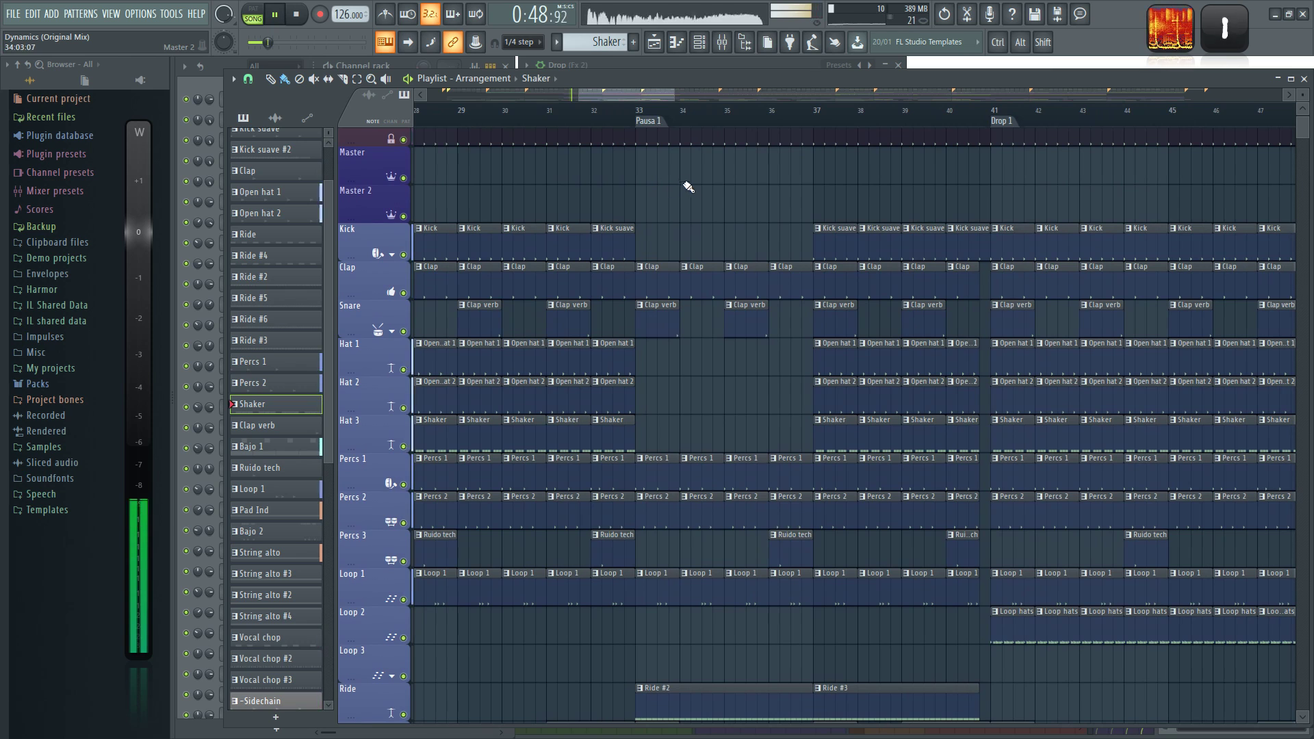
scroll(780, 189, "down", 4)
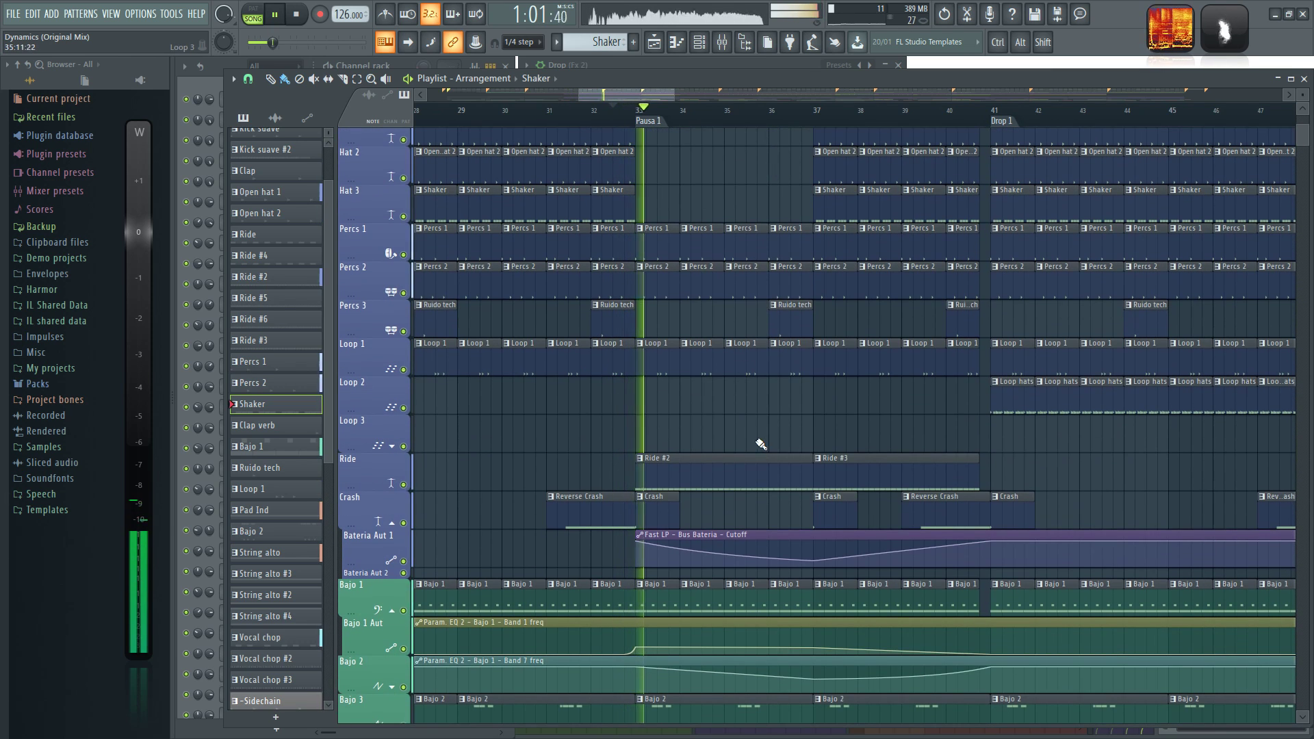
left_click_drag(757, 449, 698, 389)
key("space")
scroll(601, 352, "down", 3)
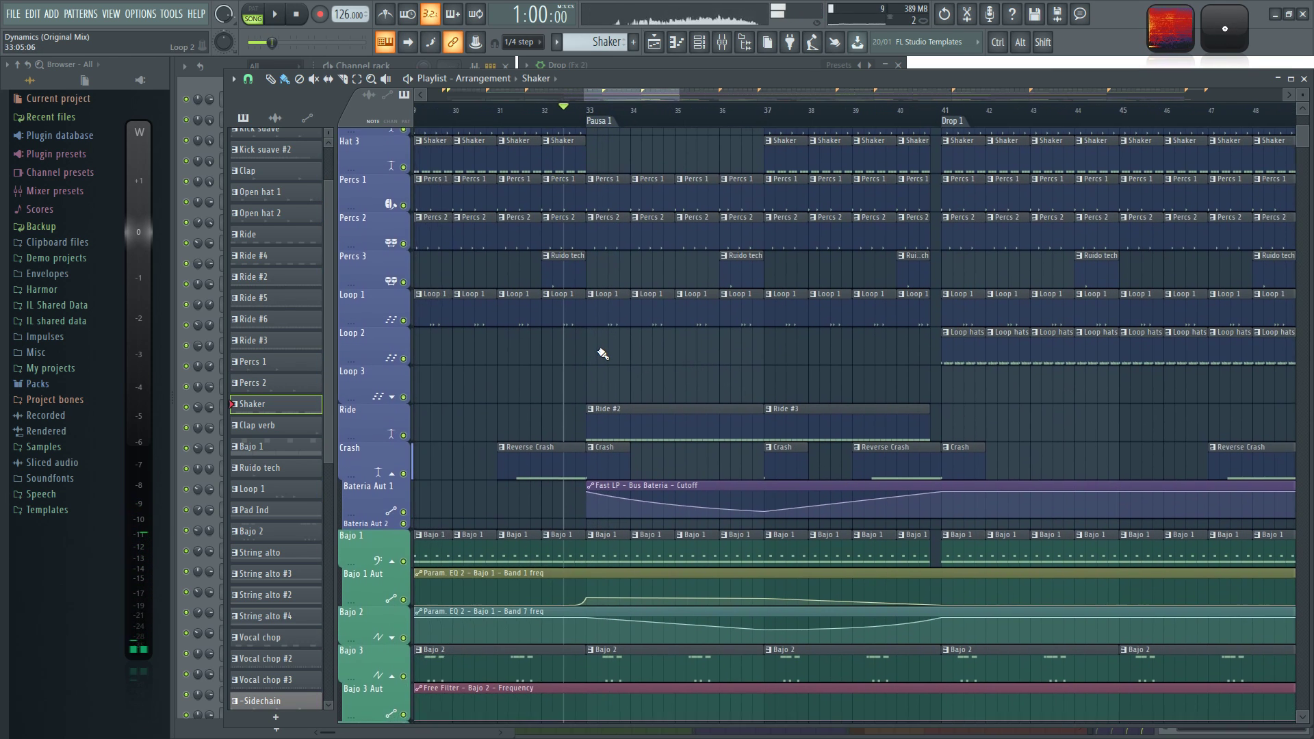
Step: Replay the lead-in to Pausa 1 with the mixer open and check the FX track levels
scroll(616, 355, "down", 4)
key("F9")
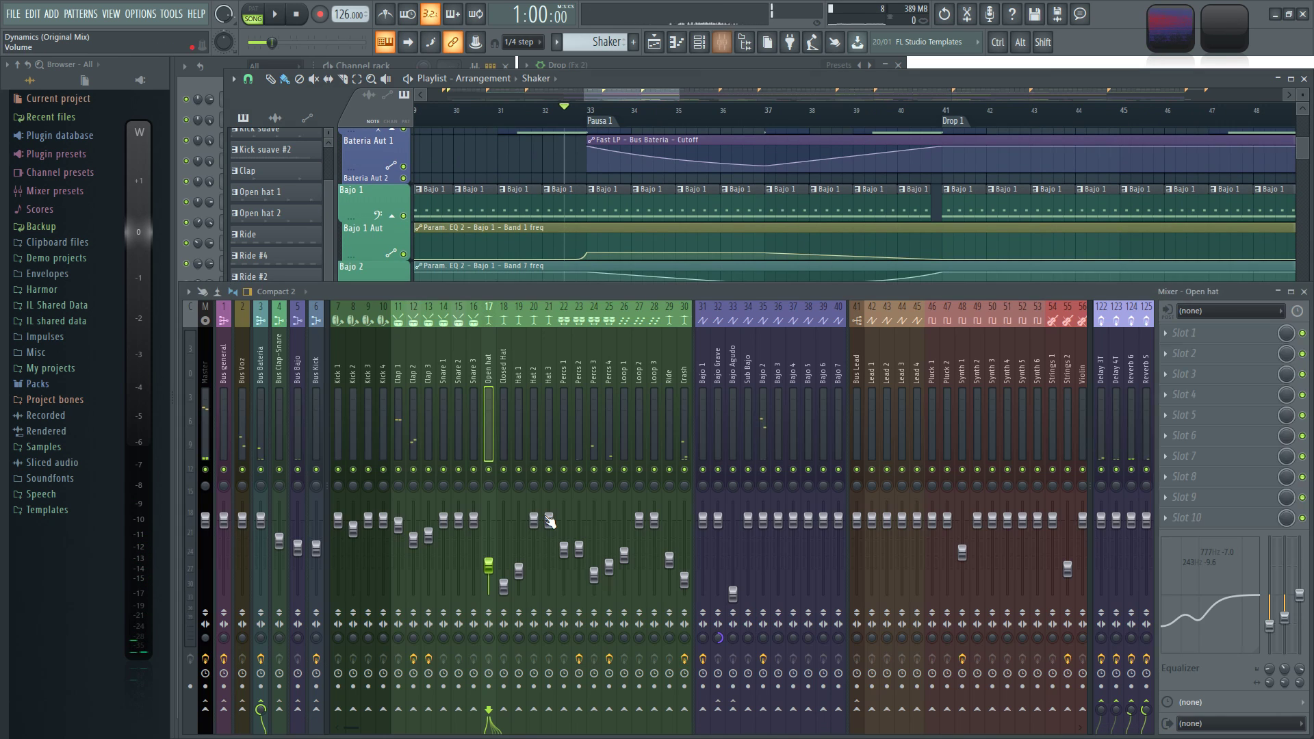
key("space")
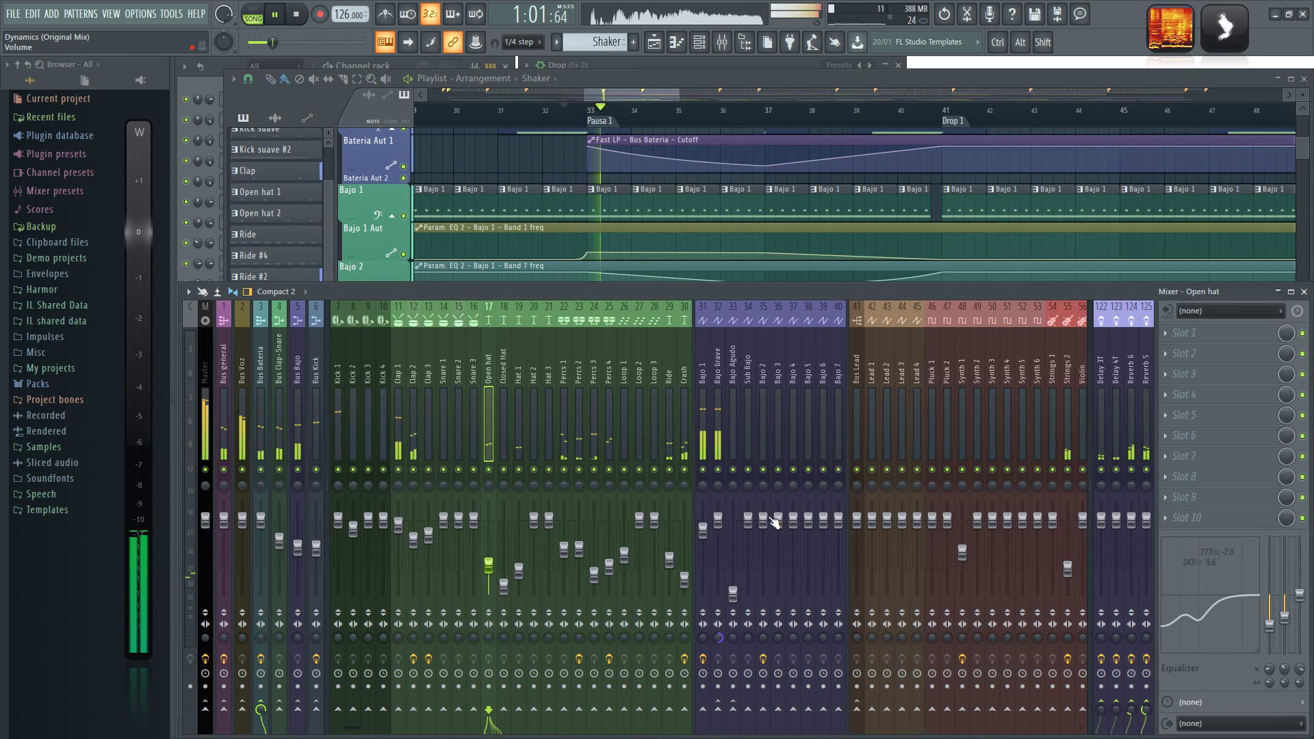
scroll(833, 356, "down", 10)
key("space")
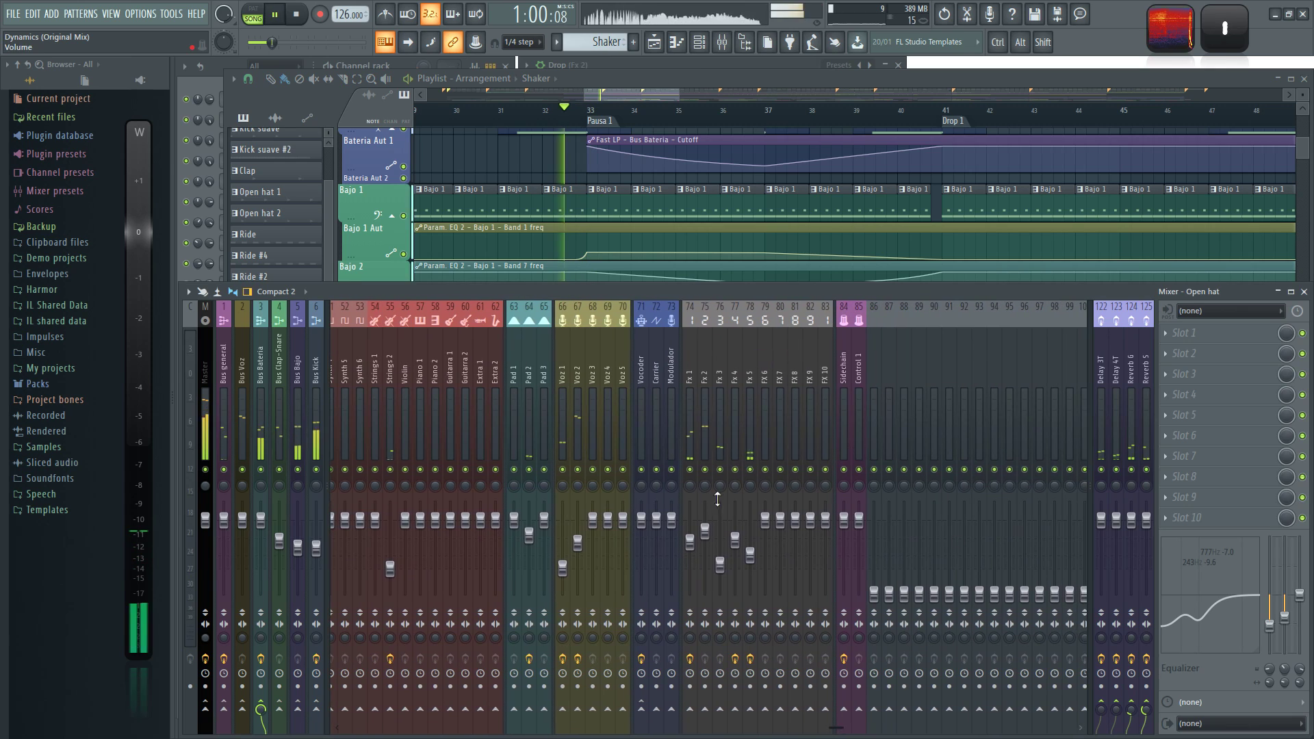
Step: Lower the Fx 2 mixer track to about -10.1 dB, auditioning it soloed, muted and within the full mix
left_click(706, 470, "ctrl")
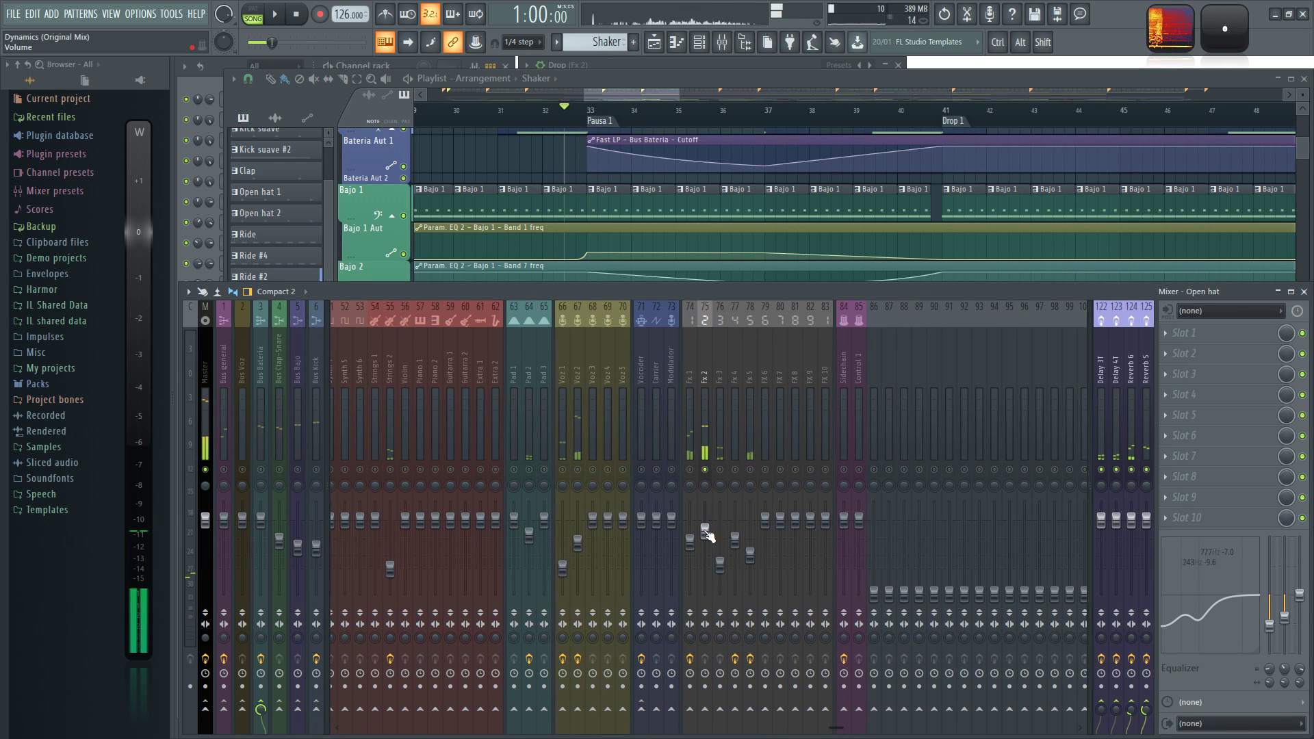
left_click_drag(706, 531, 706, 544)
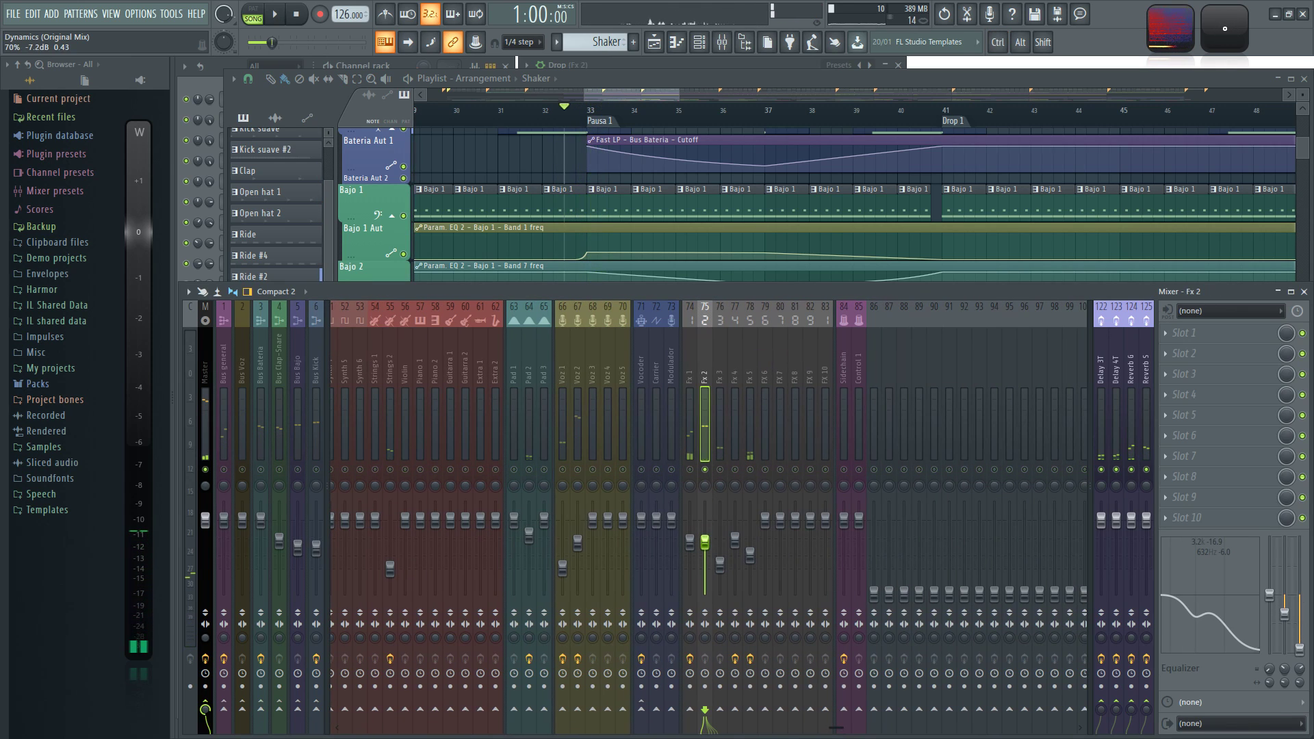
key("space")
left_click(706, 471, "ctrl")
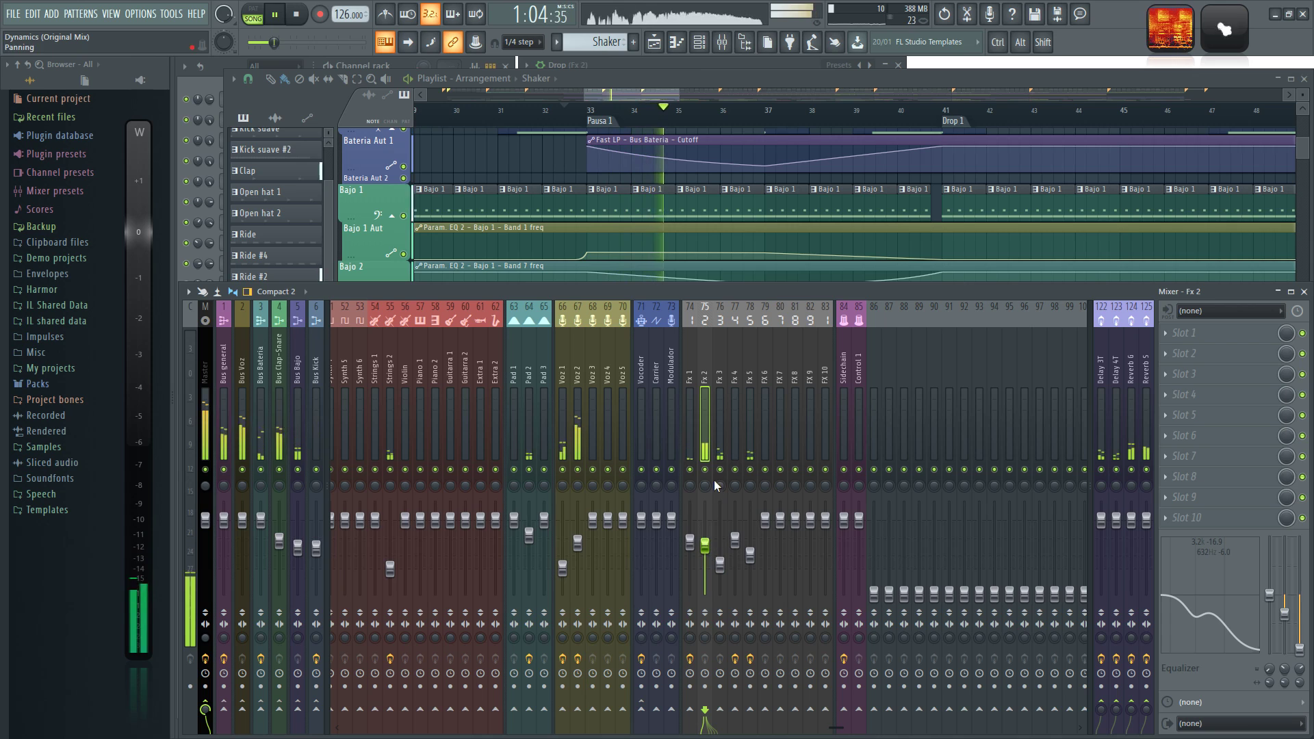
key("space")
key("space")
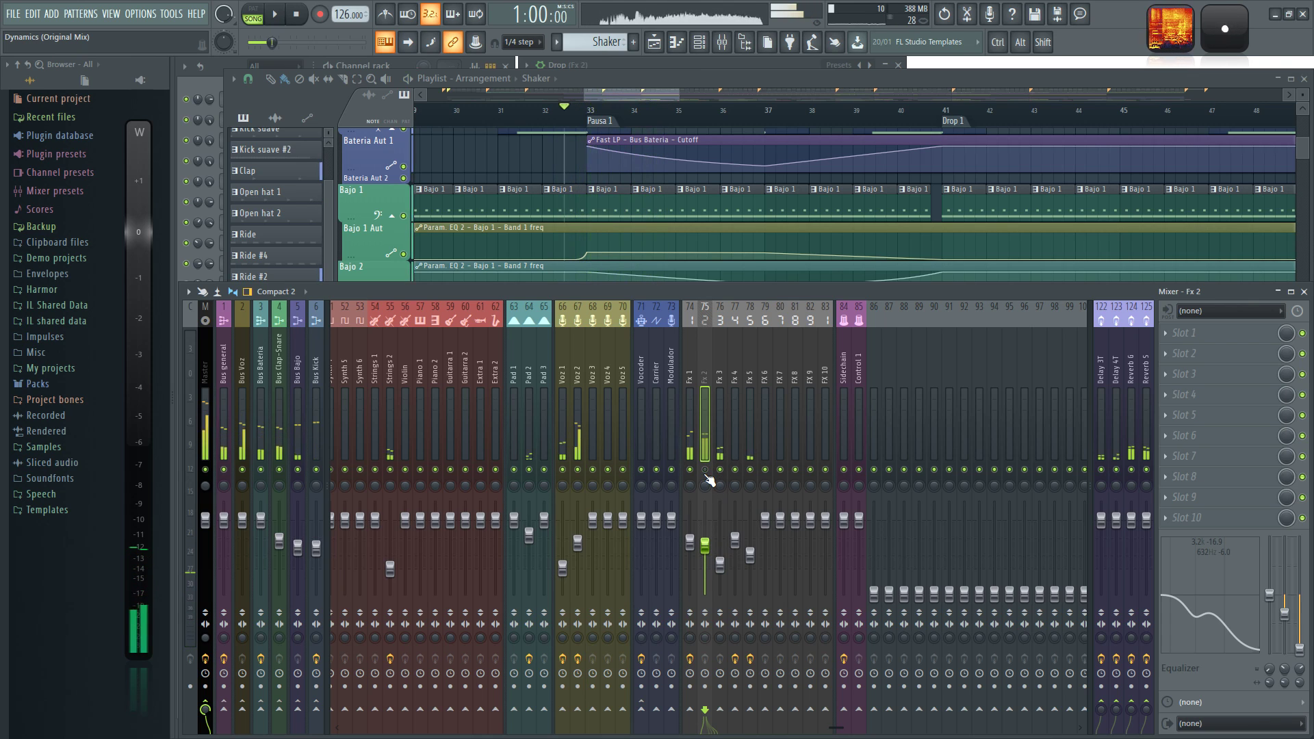
key("space")
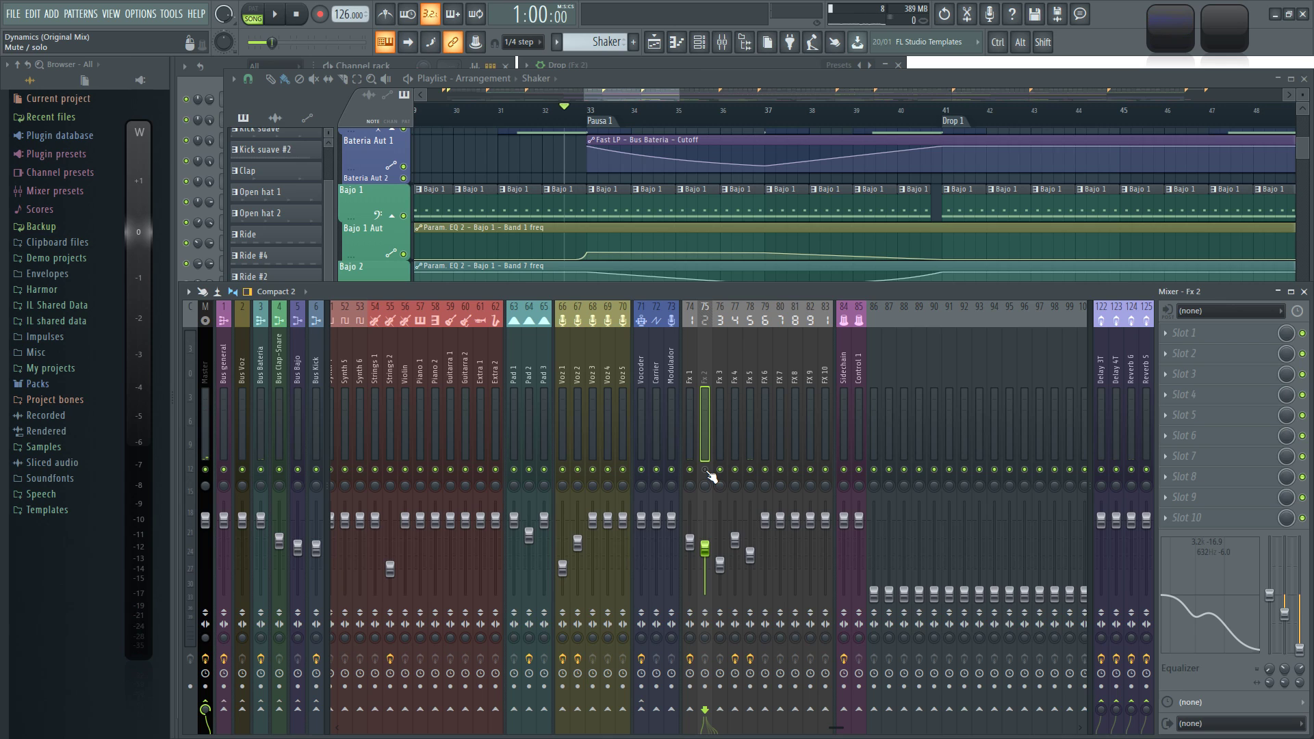
key("space")
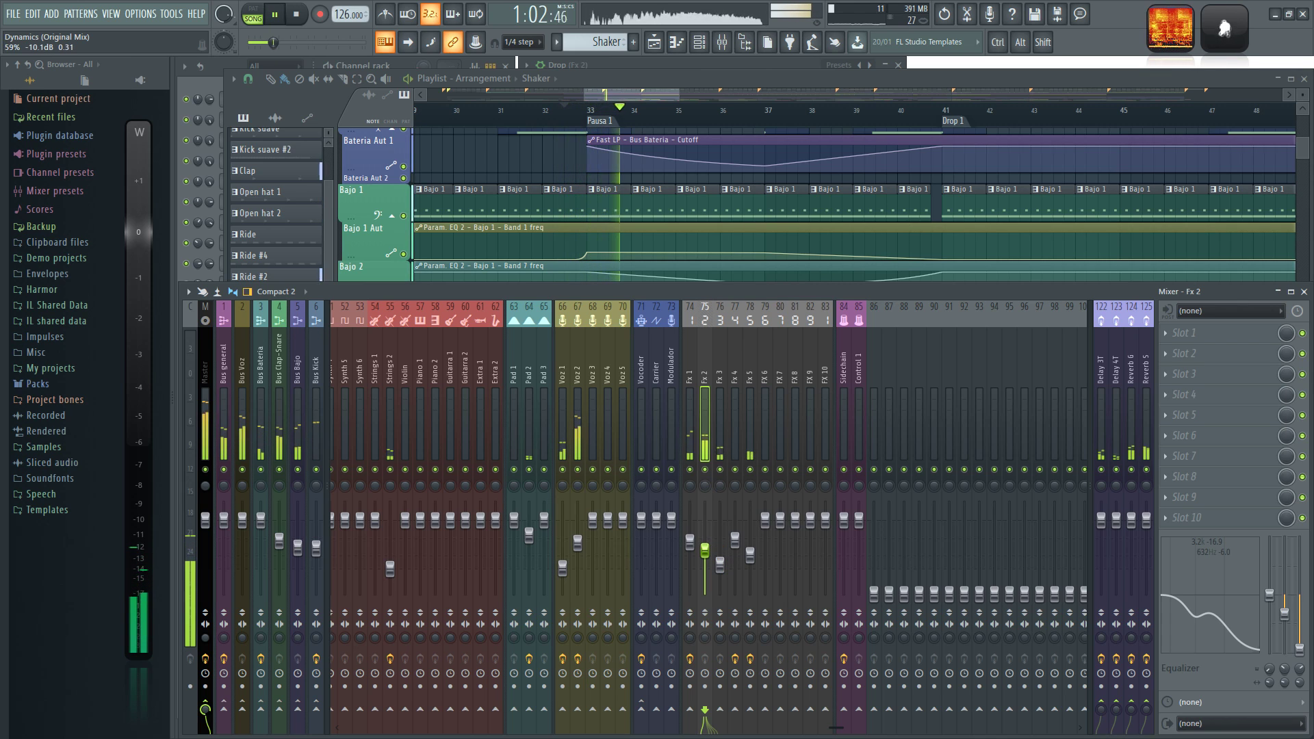
Step: Listen in the playlist up to Drop 1, make Reverse Crash the active pattern and show its channel in the Channel rack
key("F9")
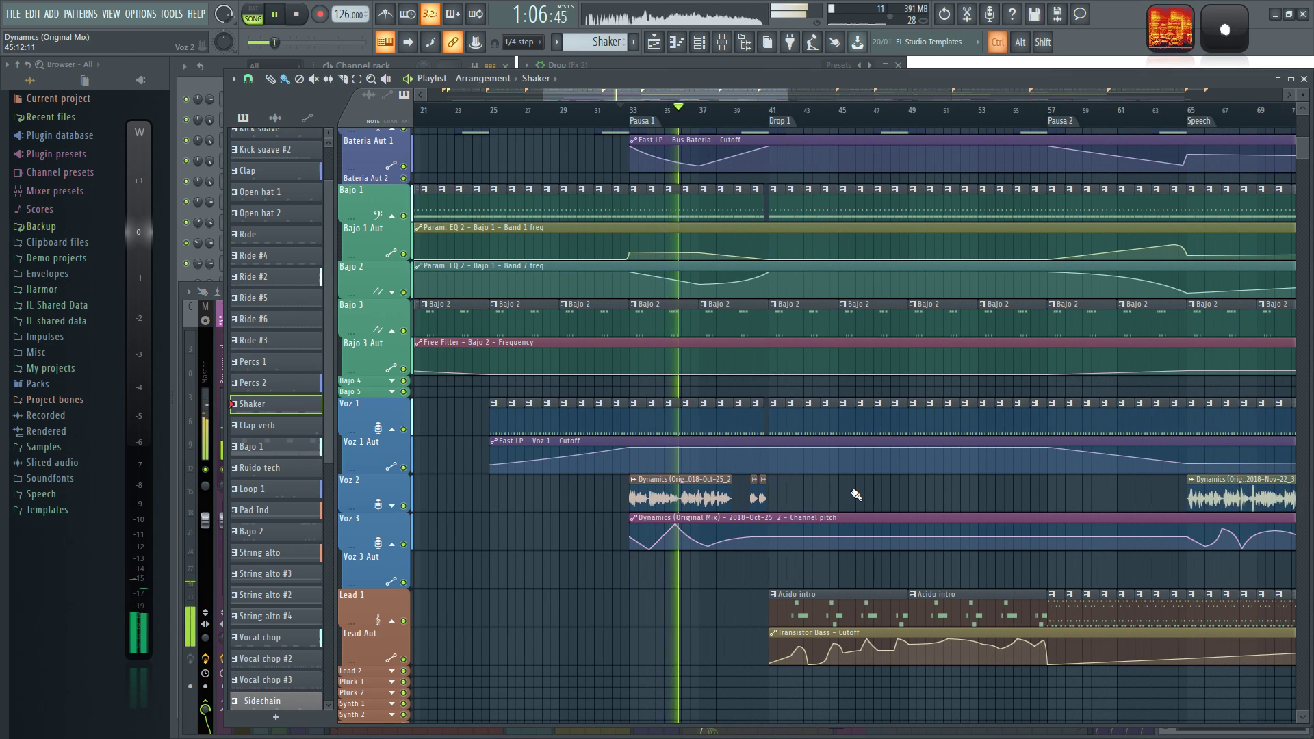
scroll(857, 499, "down", 2, "ctrl")
scroll(745, 487, "up", 2, "ctrl")
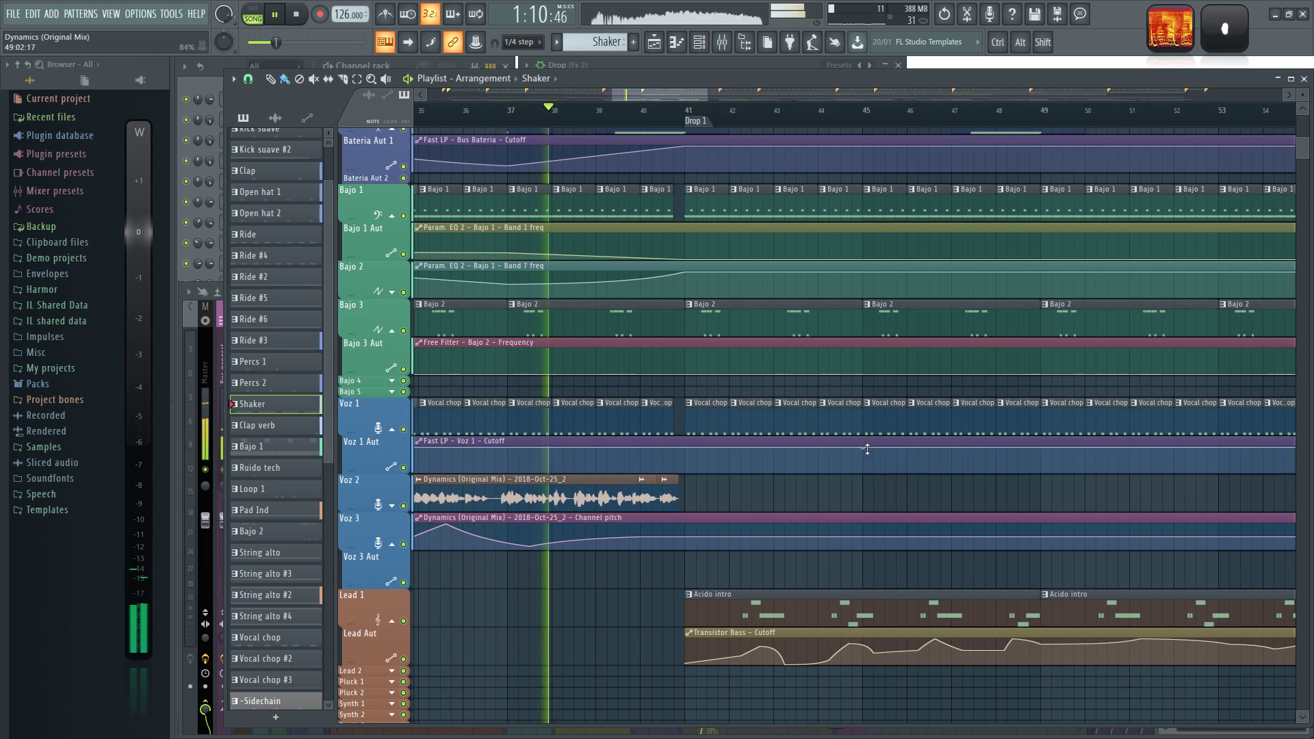
scroll(742, 514, "up", 3)
scroll(742, 515, "up", 1)
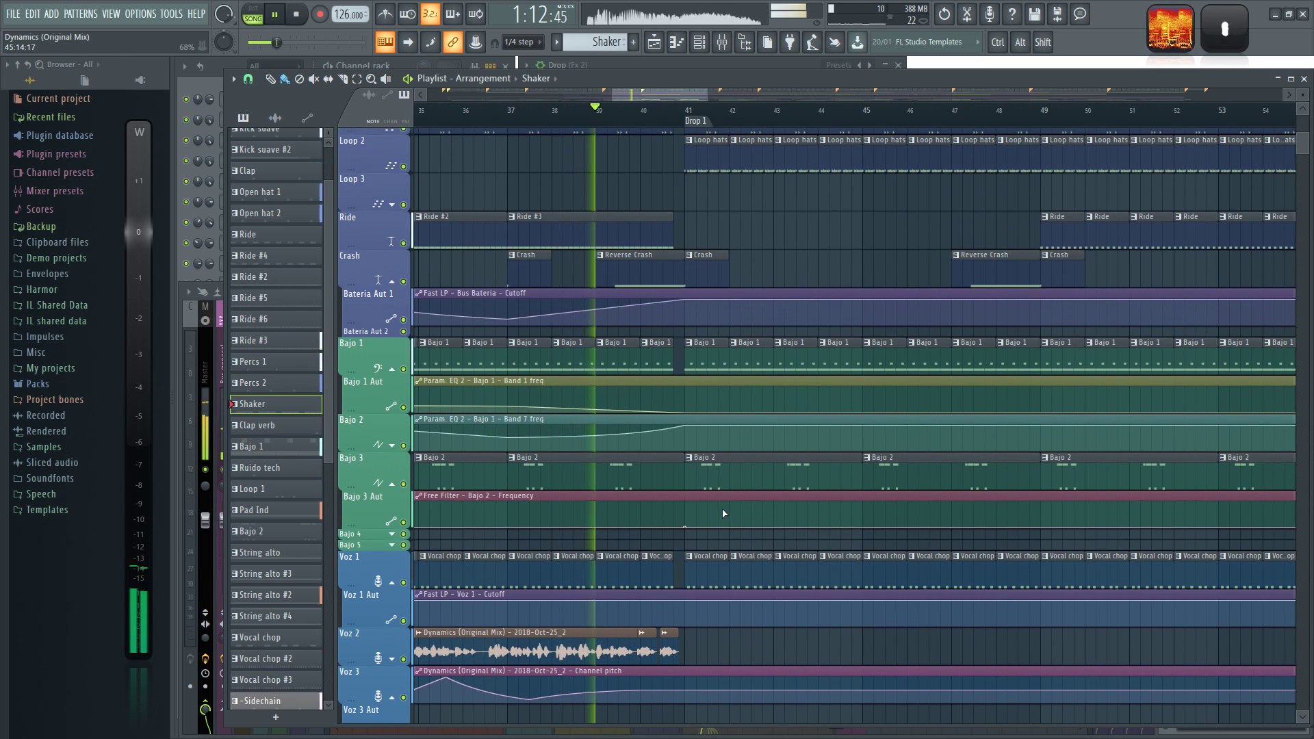
left_click(626, 269)
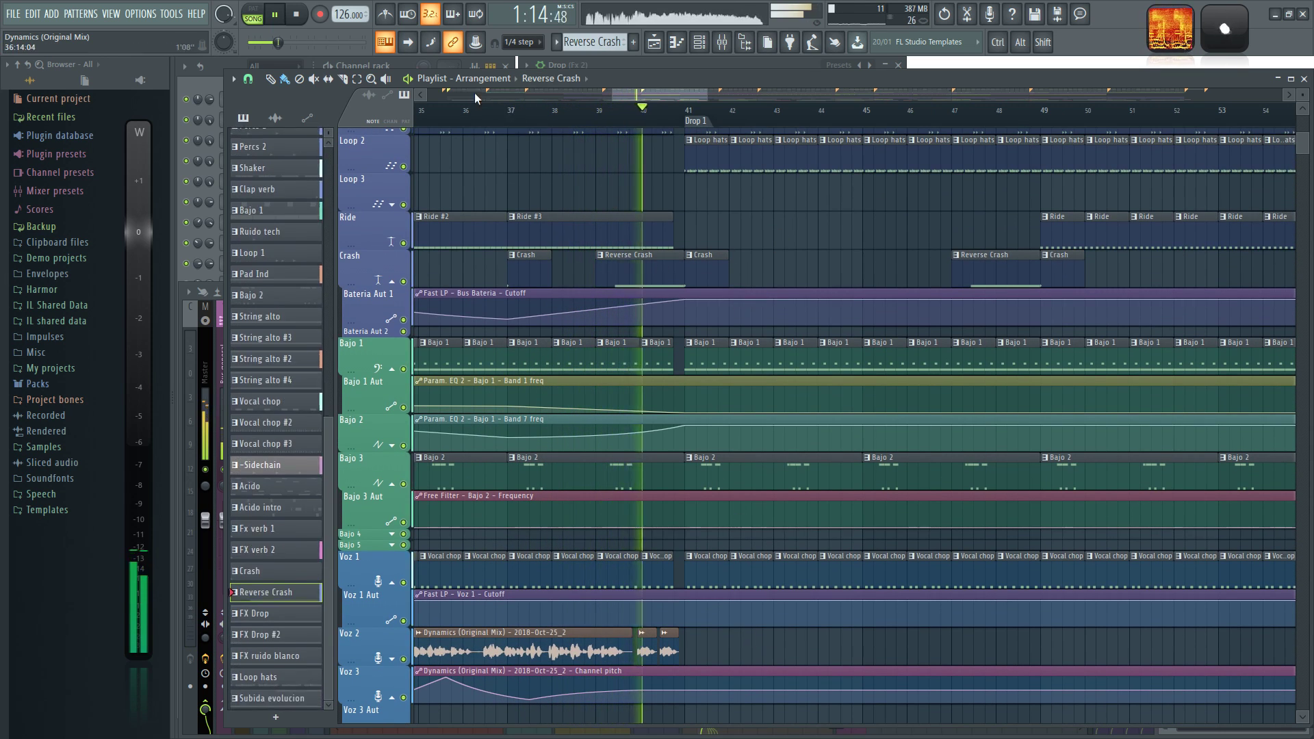
left_click(409, 62)
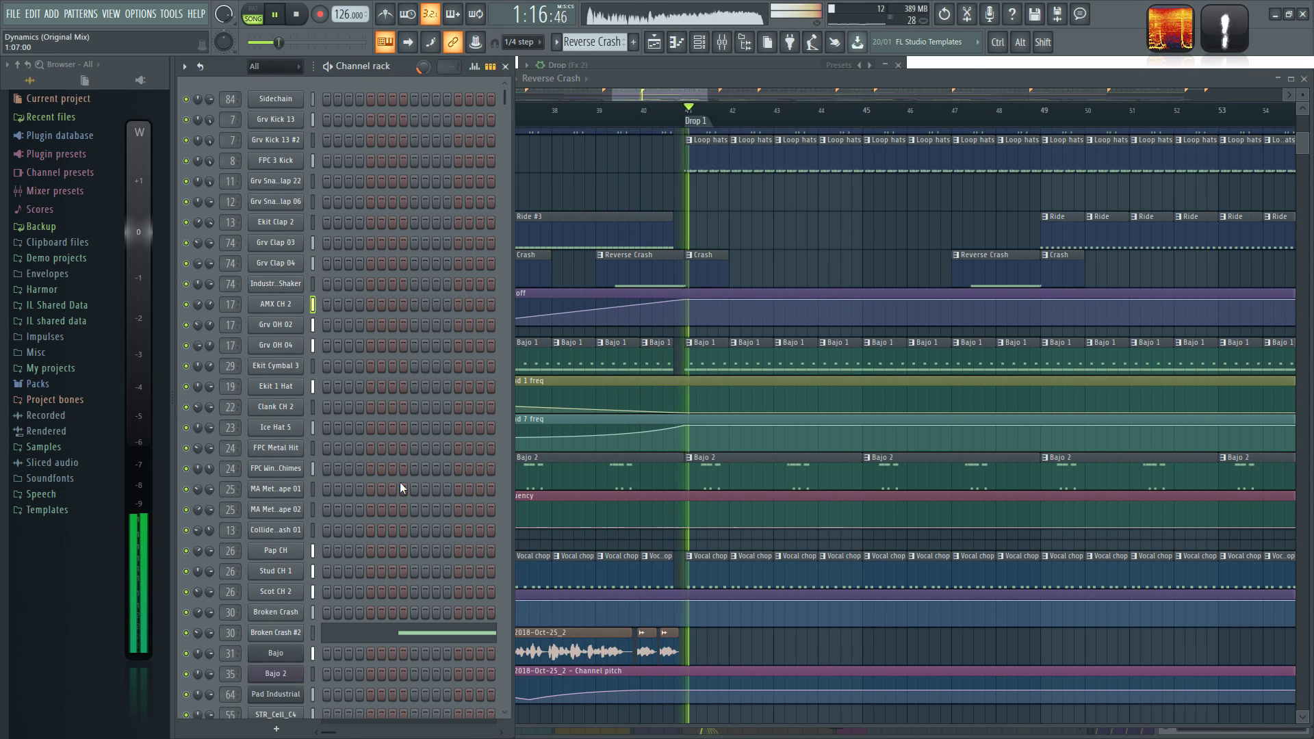
Step: Listen through Drop 1 toward Pausa 2, following the playlist tracks and checking the mixer levels
left_click_drag(864, 225, 627, 297)
scroll(717, 282, "down", 3)
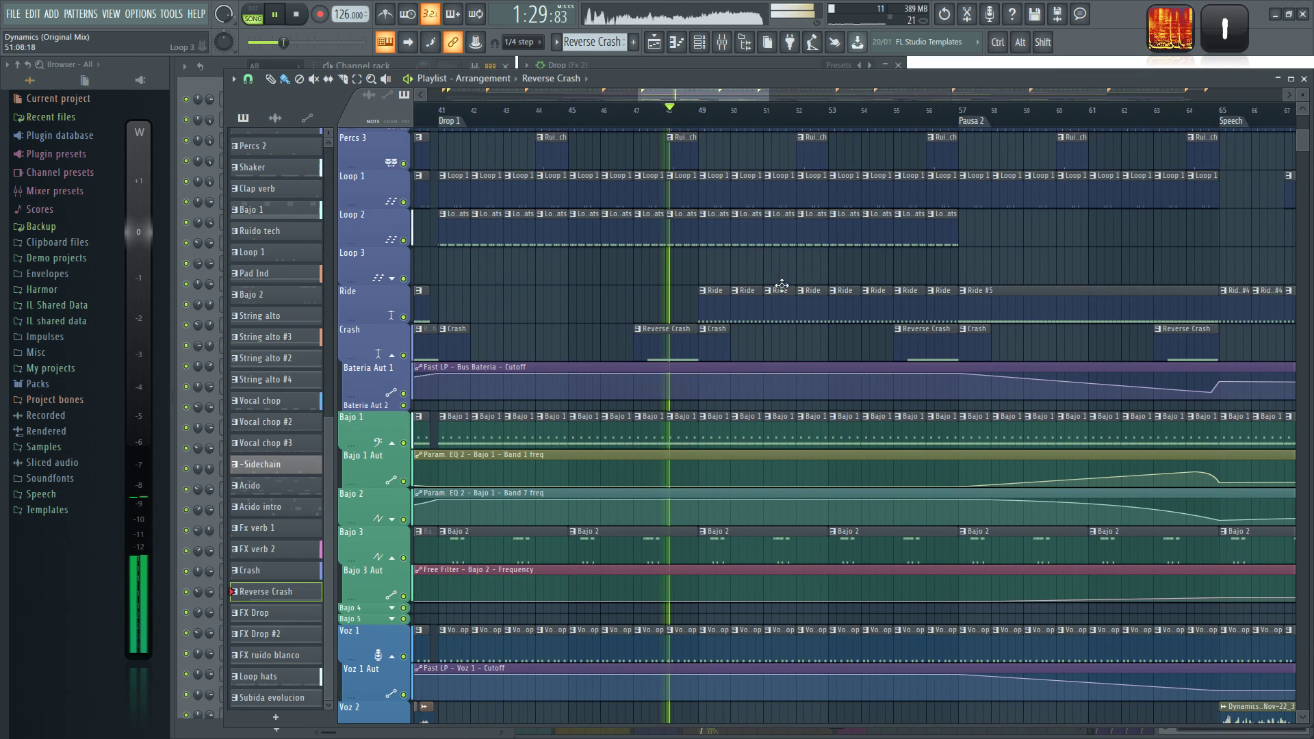
left_click_drag(798, 281, 590, 231)
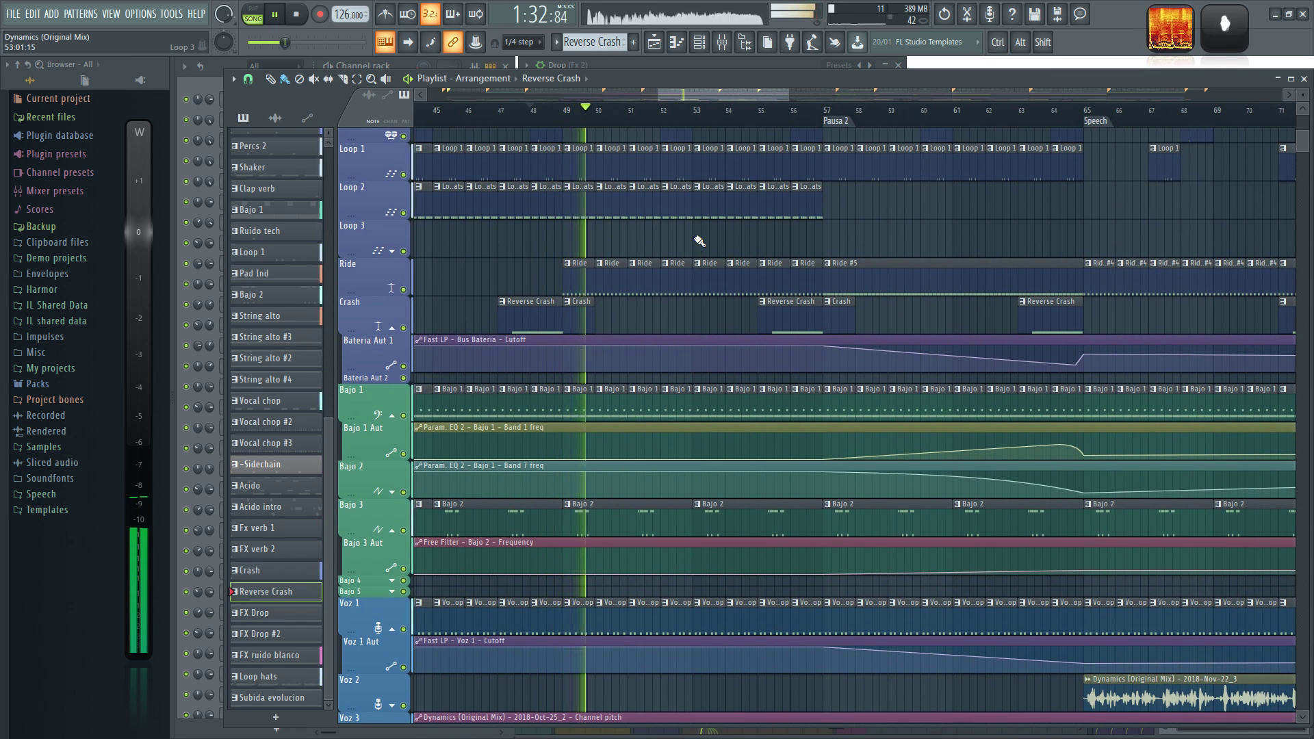
key("F9")
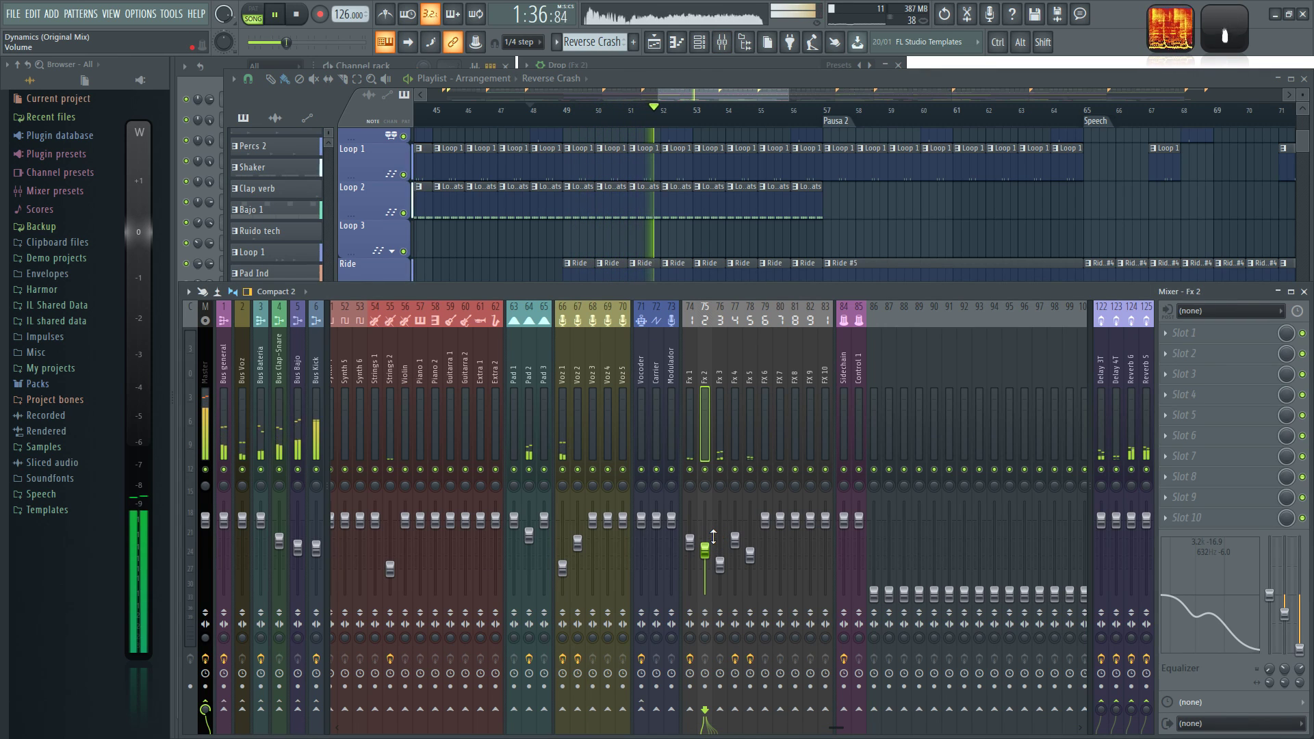
right_click(723, 241)
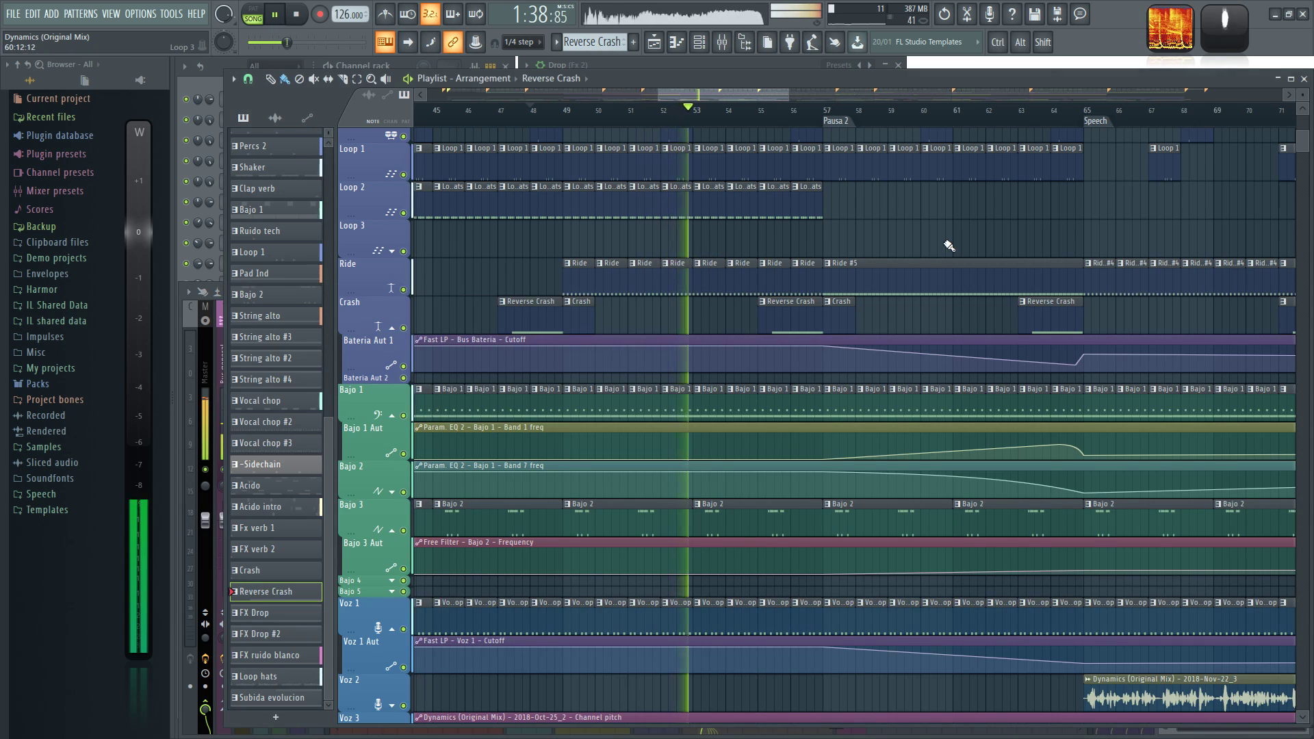
Step: Listen from Pausa 2 into the Speech section, following the playlist tracks and checking the mixer levels
left_click_drag(947, 243, 762, 236)
left_click(642, 113)
left_click_drag(929, 216, 754, 241)
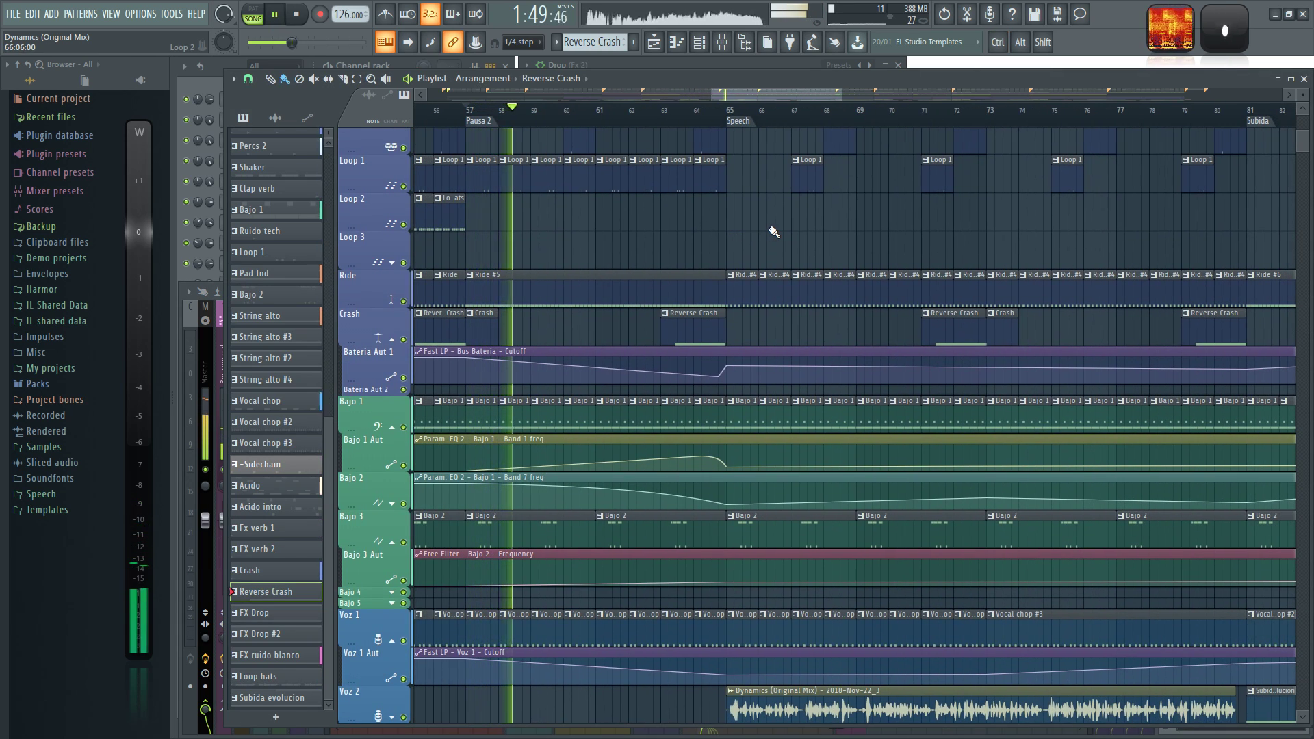
left_click(720, 111)
key("F9")
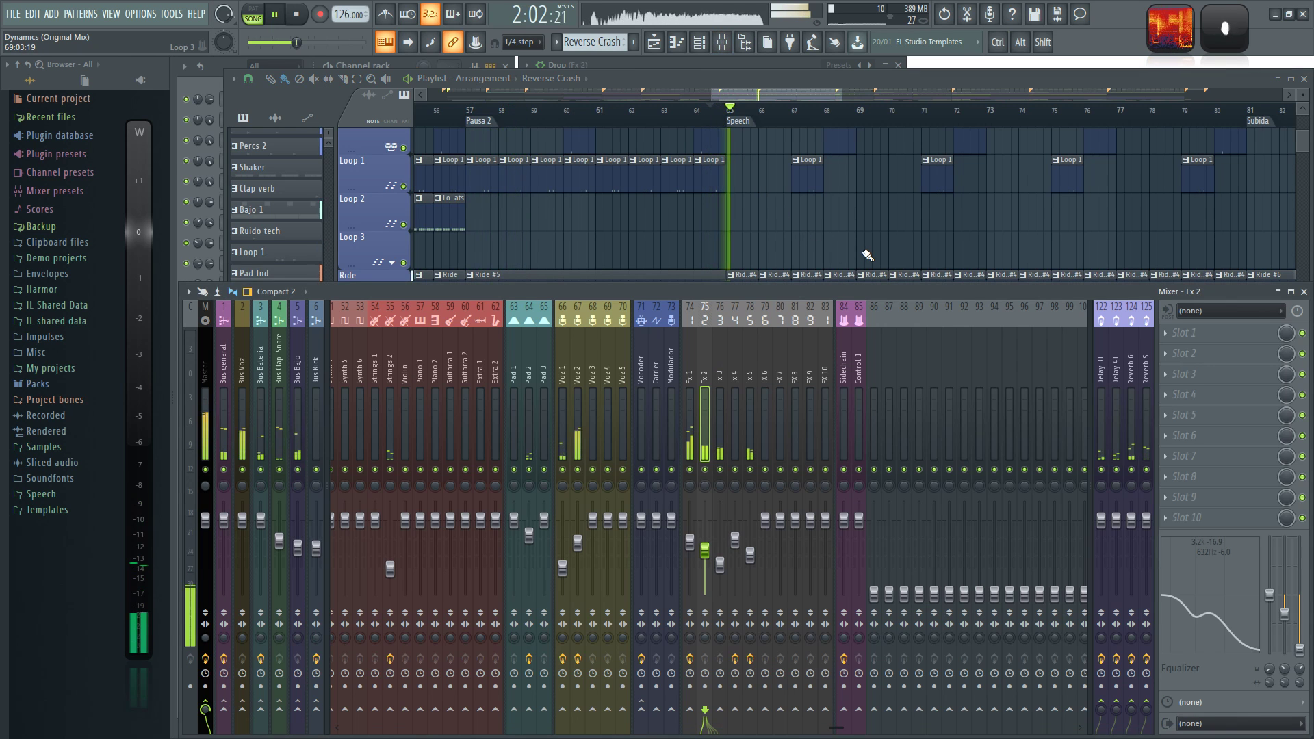
key("F9")
scroll(874, 234, "down", 3)
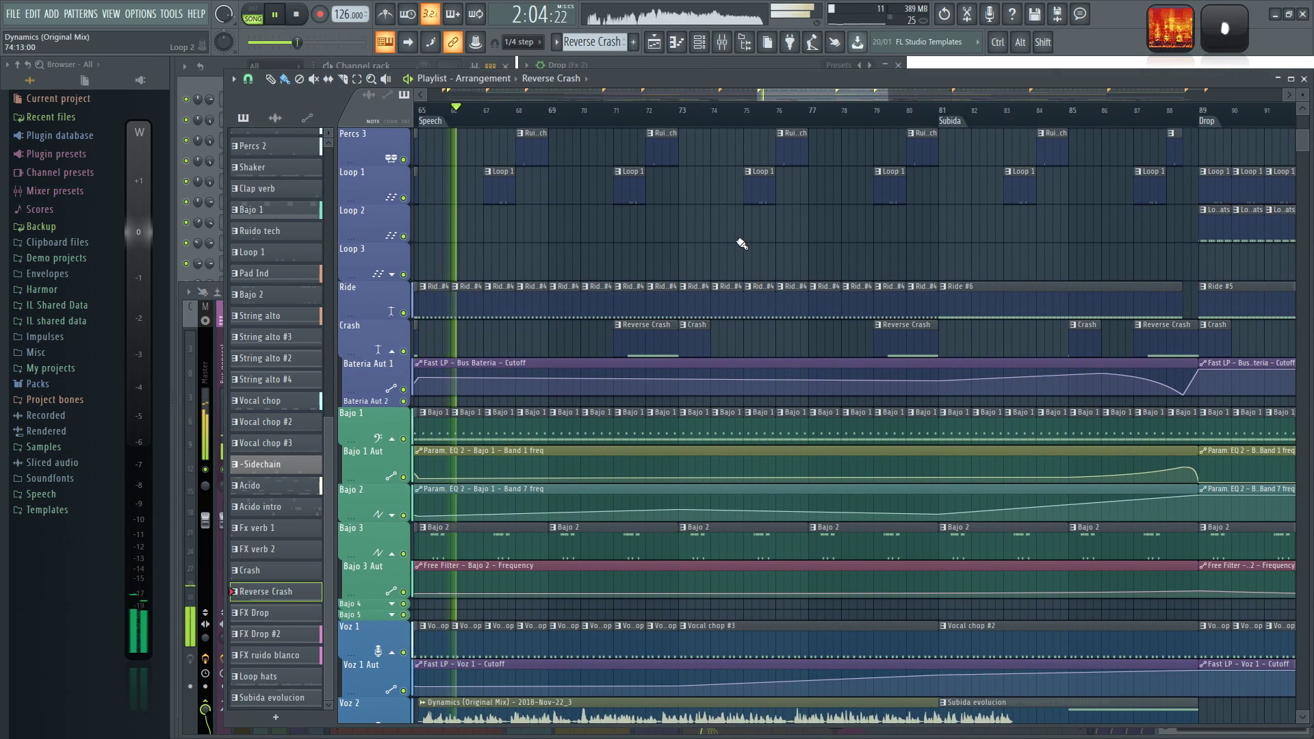
scroll(797, 247, "up", 1)
key("F9")
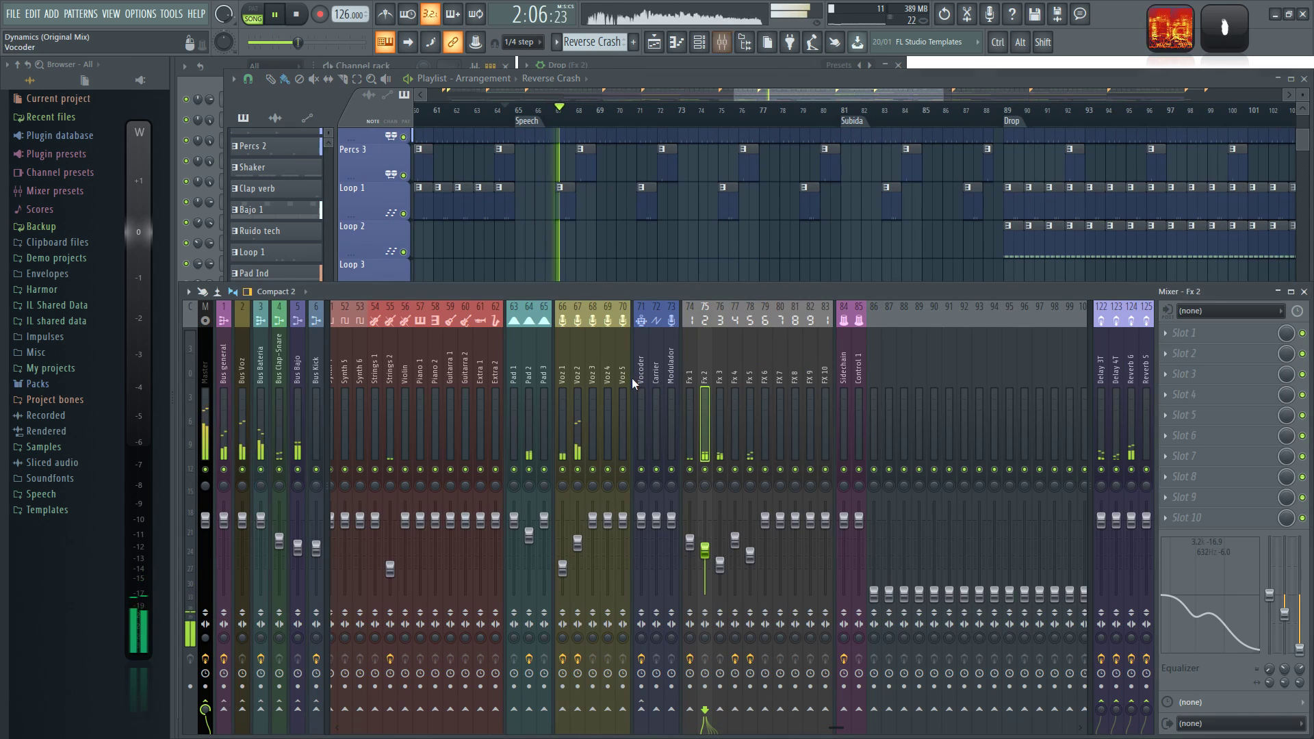
Step: Move Edison to slot 4 on the Voz 2 mixer track and check its Fruity parametric EQ 2
left_click(575, 369)
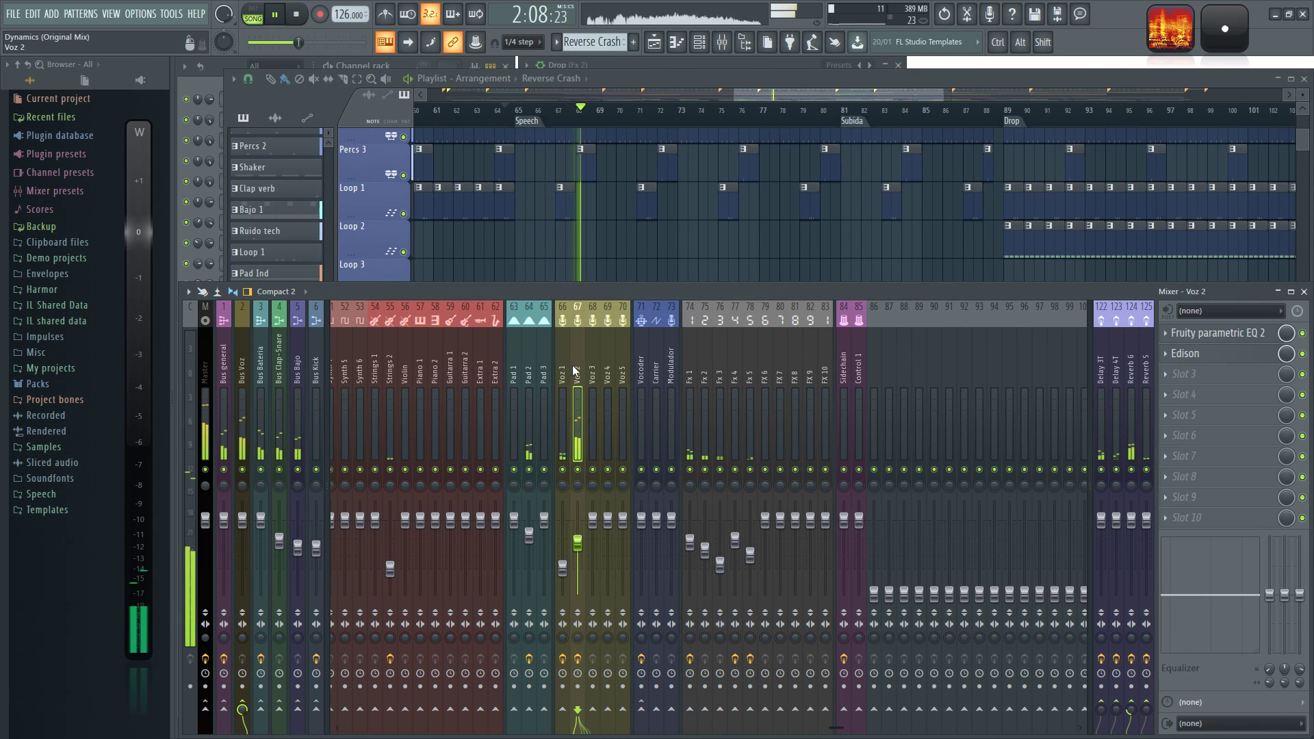
scroll(1214, 364, "down", 2)
left_click(1214, 335)
left_click(1214, 335)
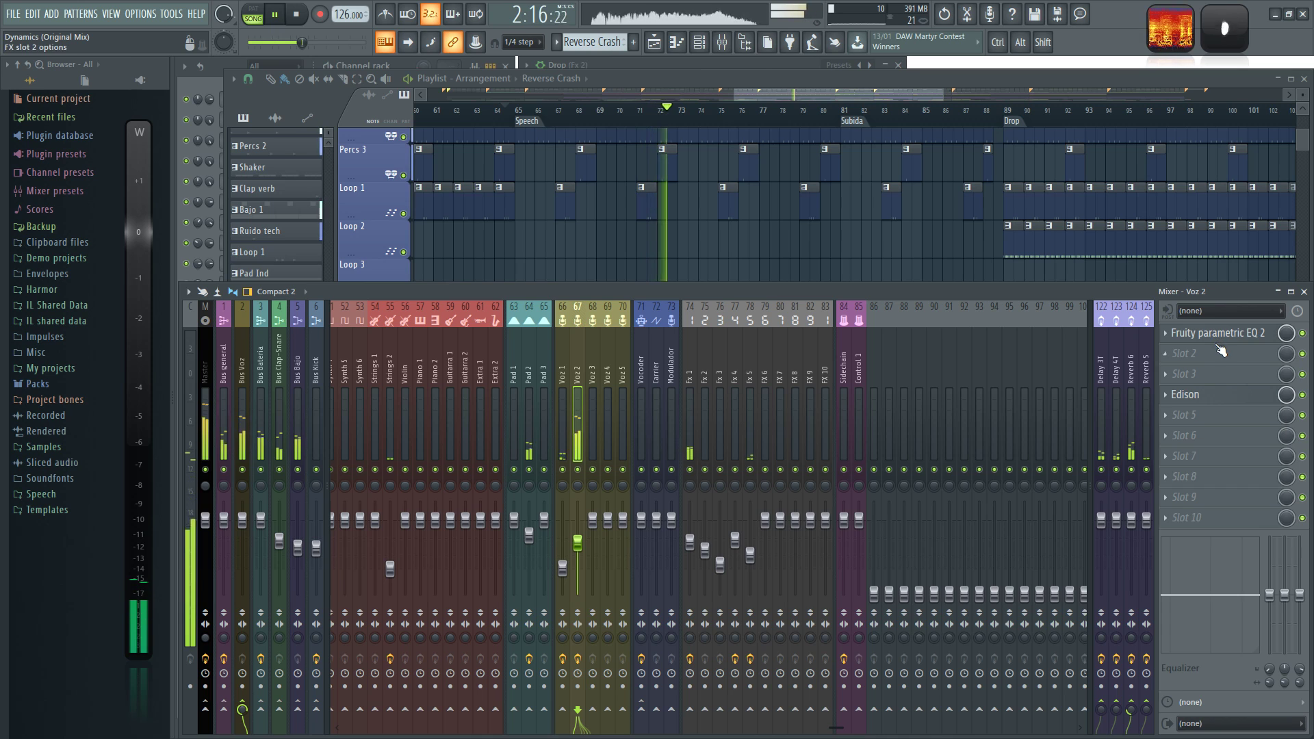
left_click(1224, 336)
left_click(1229, 337)
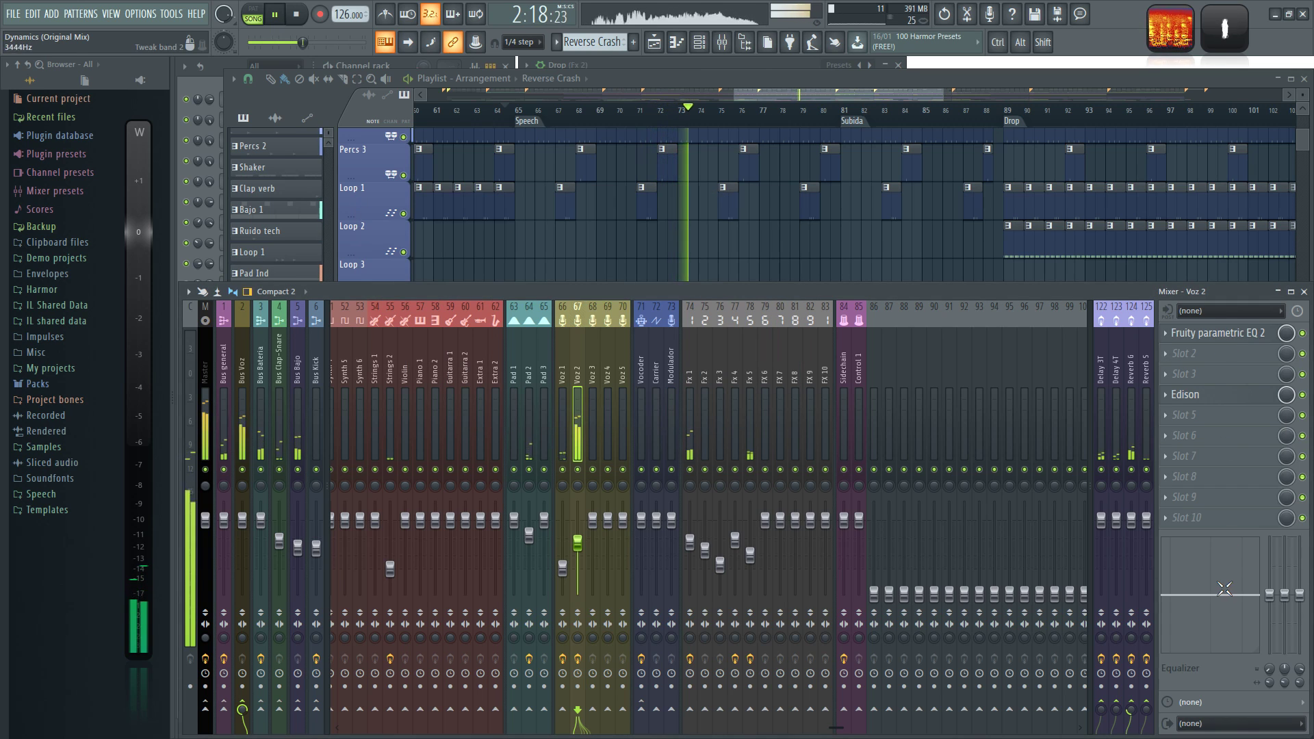
Step: Cut Voz 2's lows with the track equalizer to about -11.6 at 103 Hz and -2.5 at 305 Hz, and raise its level slightly
left_click_drag(1169, 594, 1169, 619)
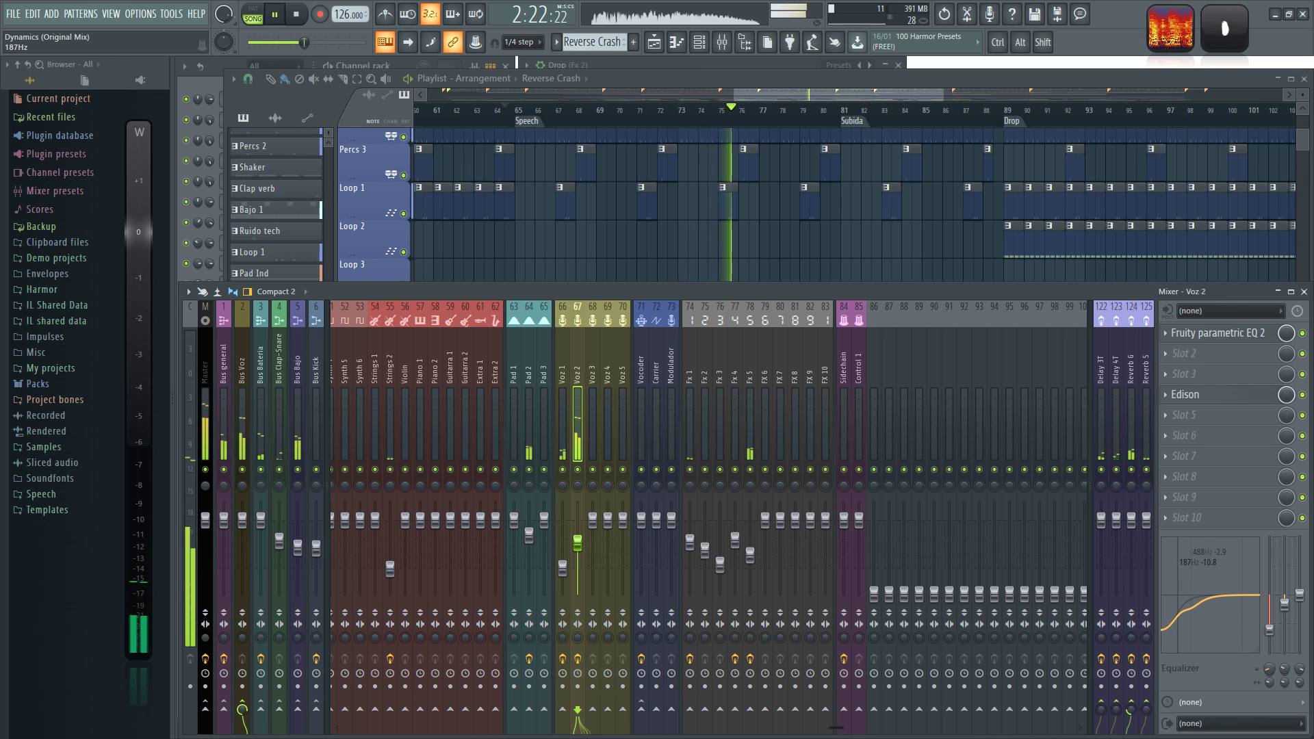
left_click_drag(1185, 603, 1178, 602)
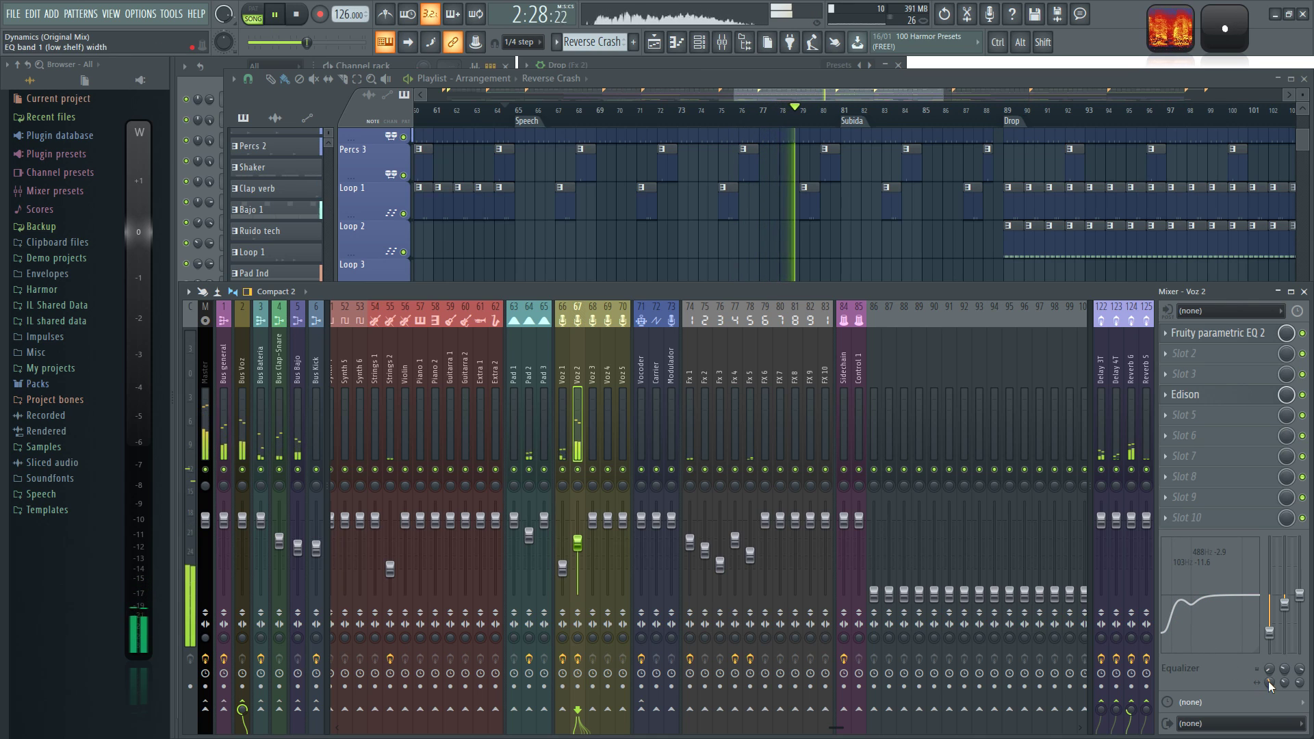
left_click_drag(1192, 604, 1182, 605)
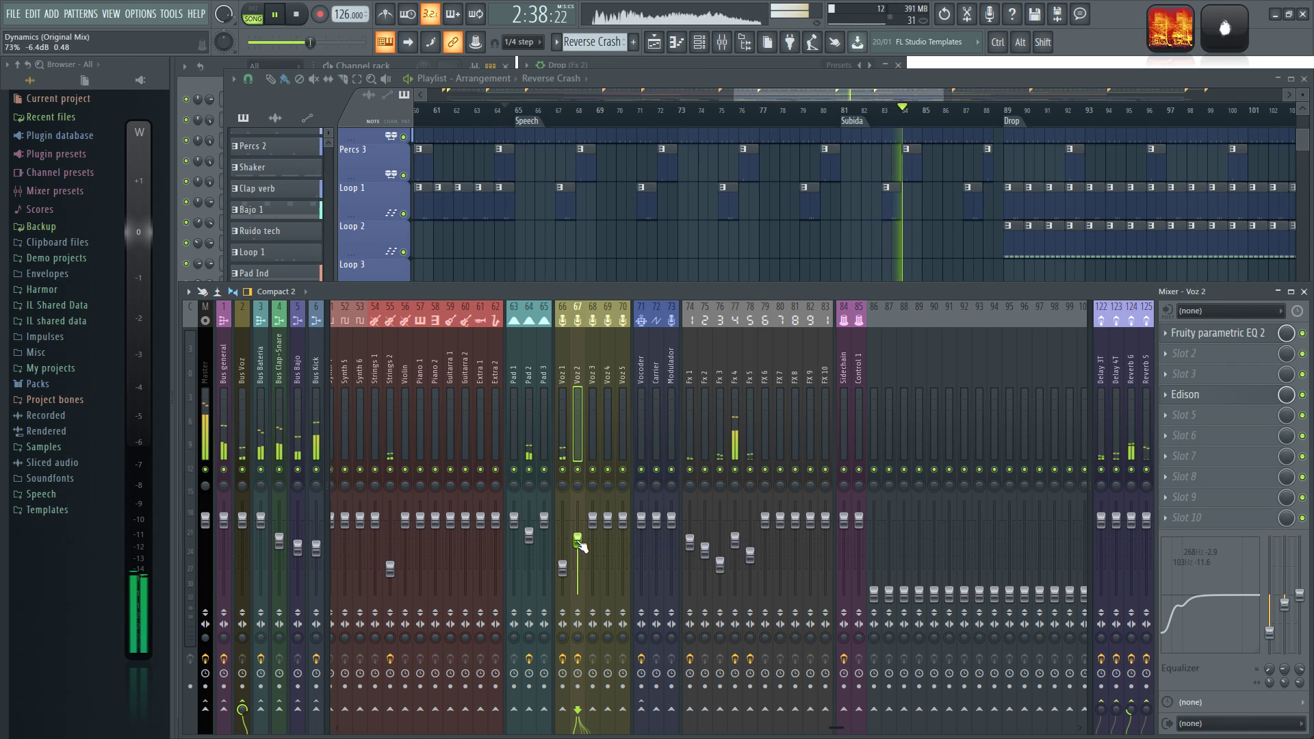
Step: Replay the Speech section to judge Voz 2 in the mix, reviewing the playlist tracks and mixer levels
key("space")
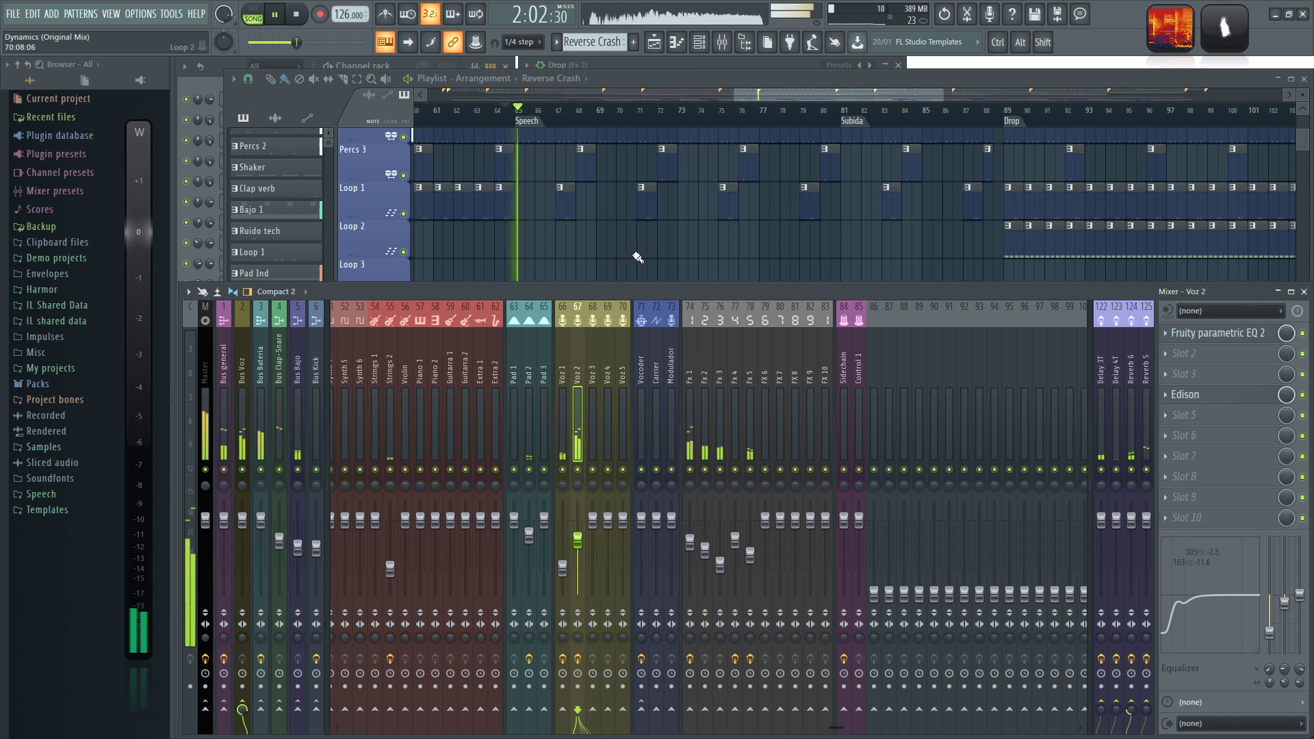
mouse_move(859, 263)
left_mouse_down()
mouse_move(776, 255)
mouse_move(850, 258)
left_mouse_up()
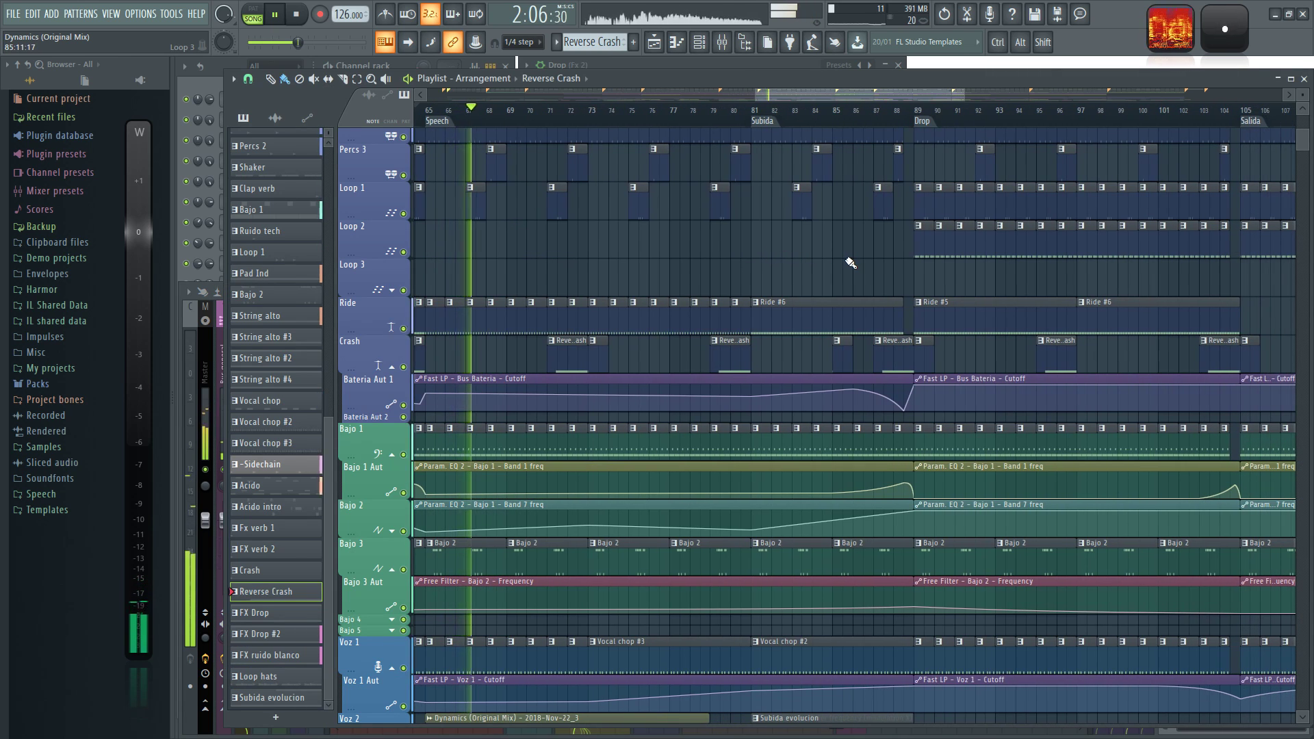
key("F9")
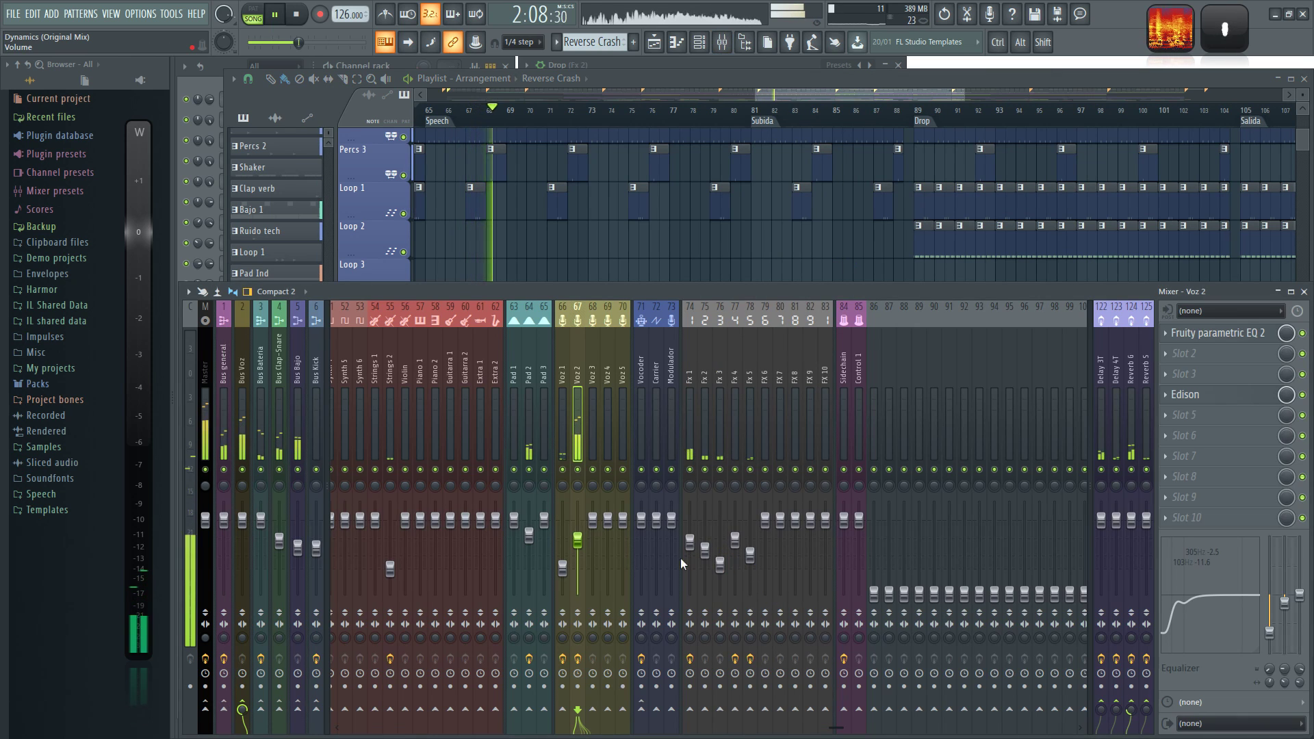
middle_click(687, 252)
left_click_drag(737, 179, 710, 168)
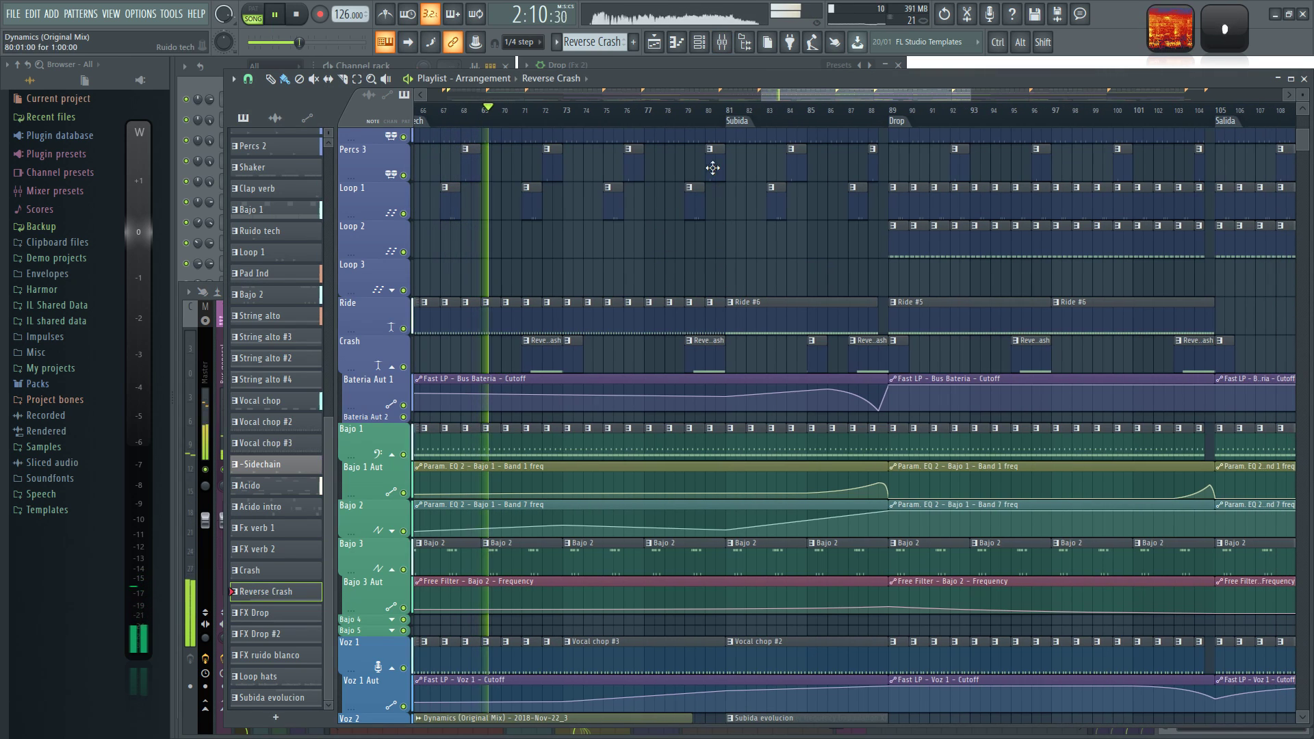
scroll(705, 260, "down", 1)
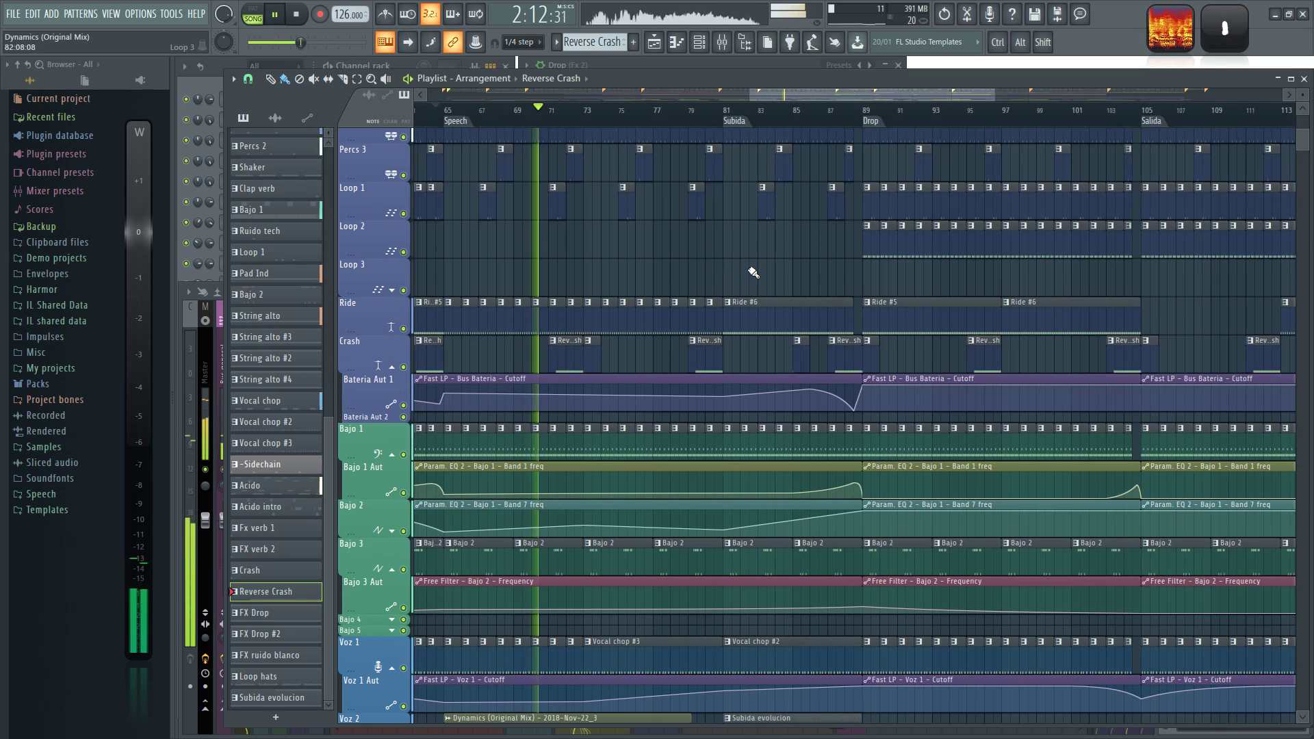
scroll(752, 273, "down", 10)
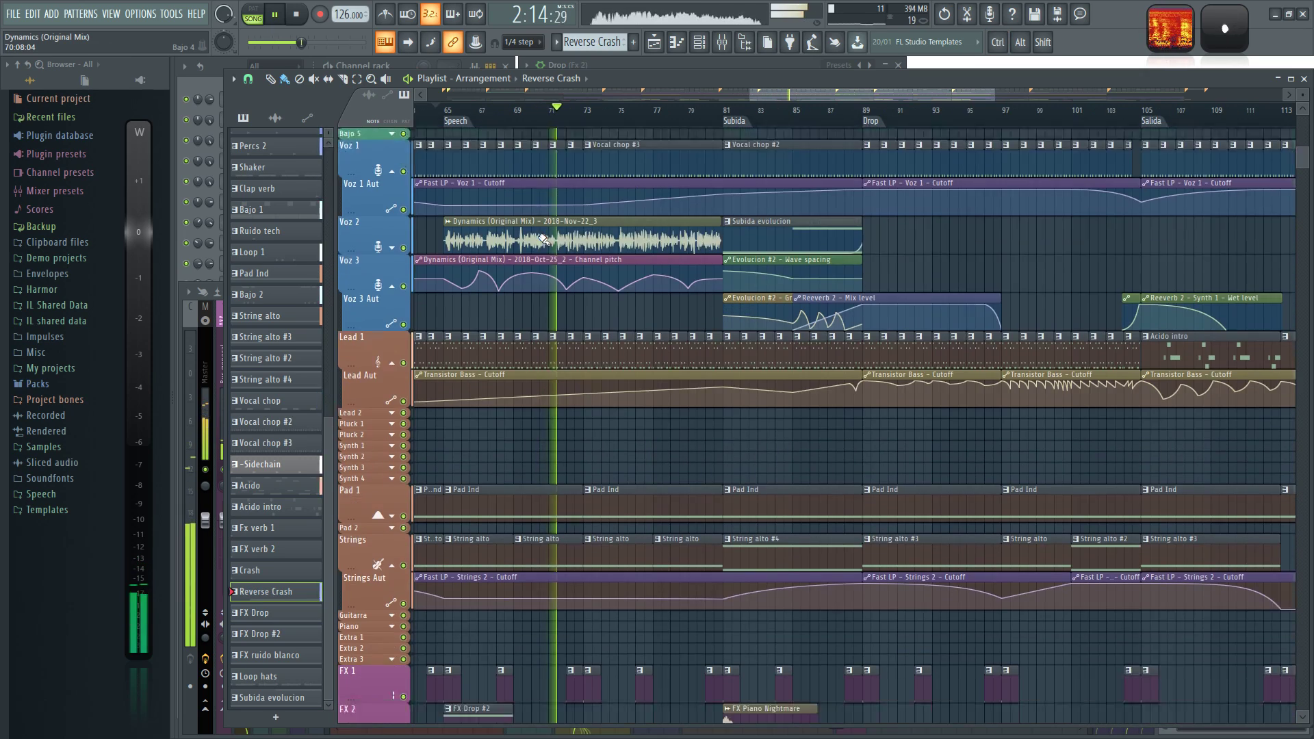
scroll(544, 240, "down", 3)
scroll(544, 239, "up", 15)
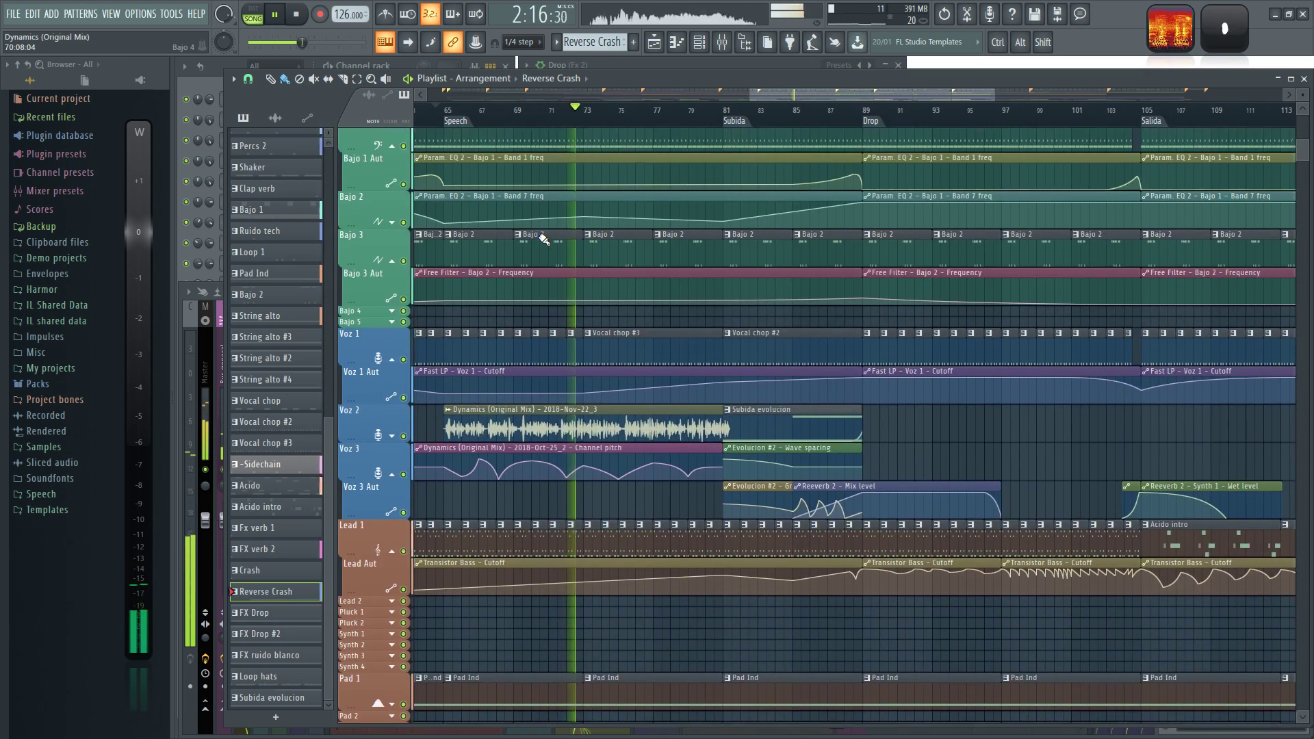
key("F9")
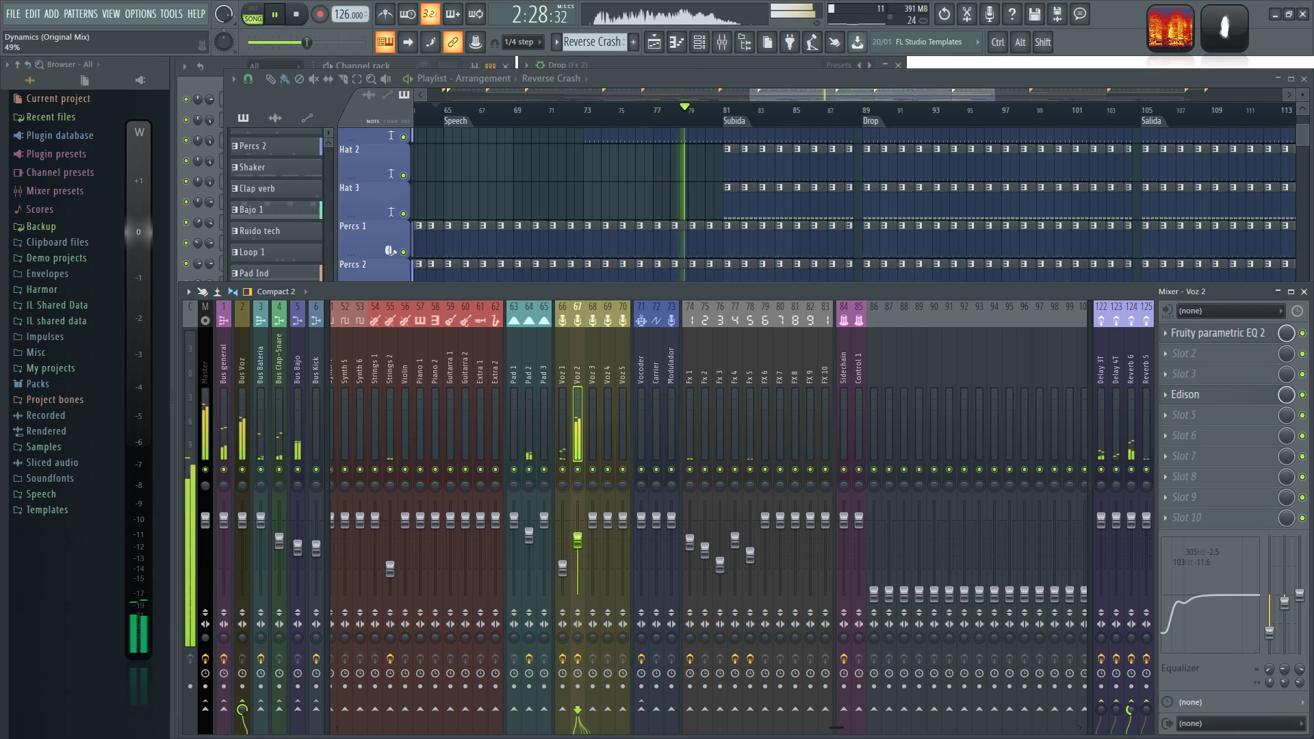
Step: Select the Fx 4 mixer track and listen through Subida into the Drop, following the playlist tracks
left_click(739, 368)
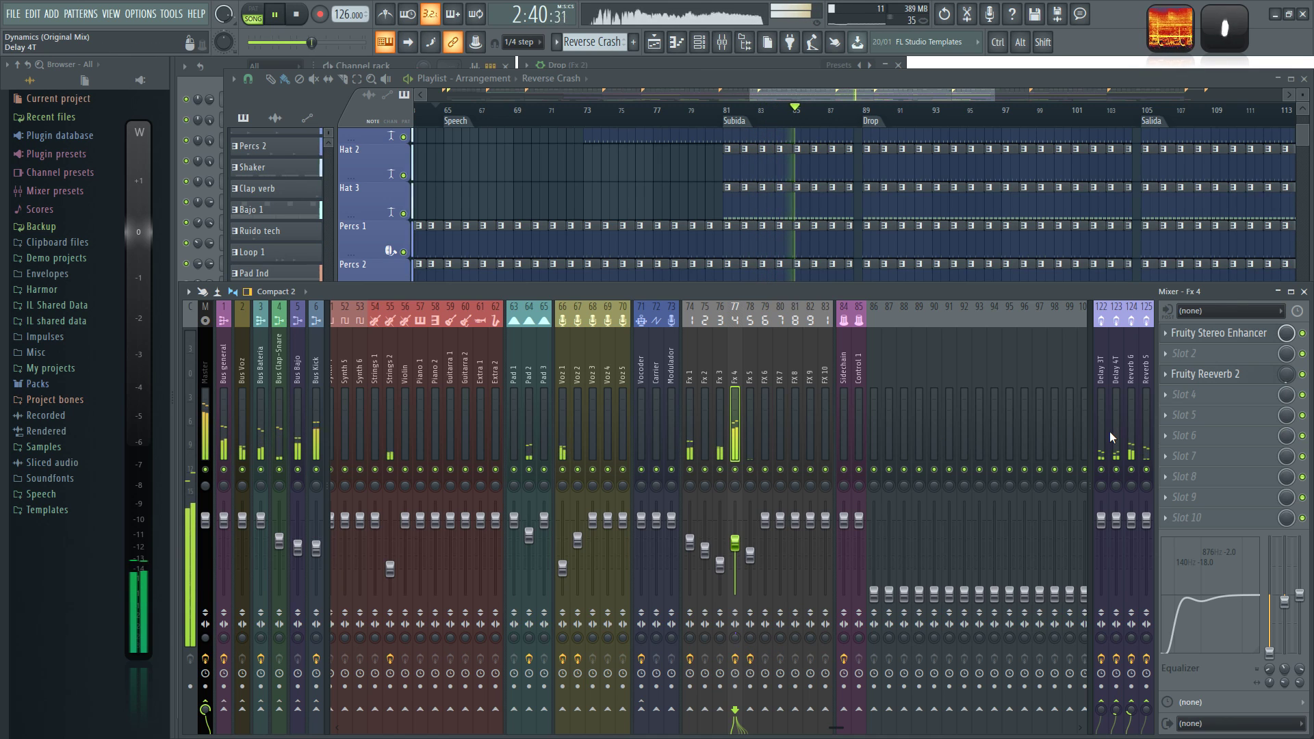
middle_click(734, 238)
left_click_drag(837, 427, 631, 506)
scroll(625, 504, "up", 5)
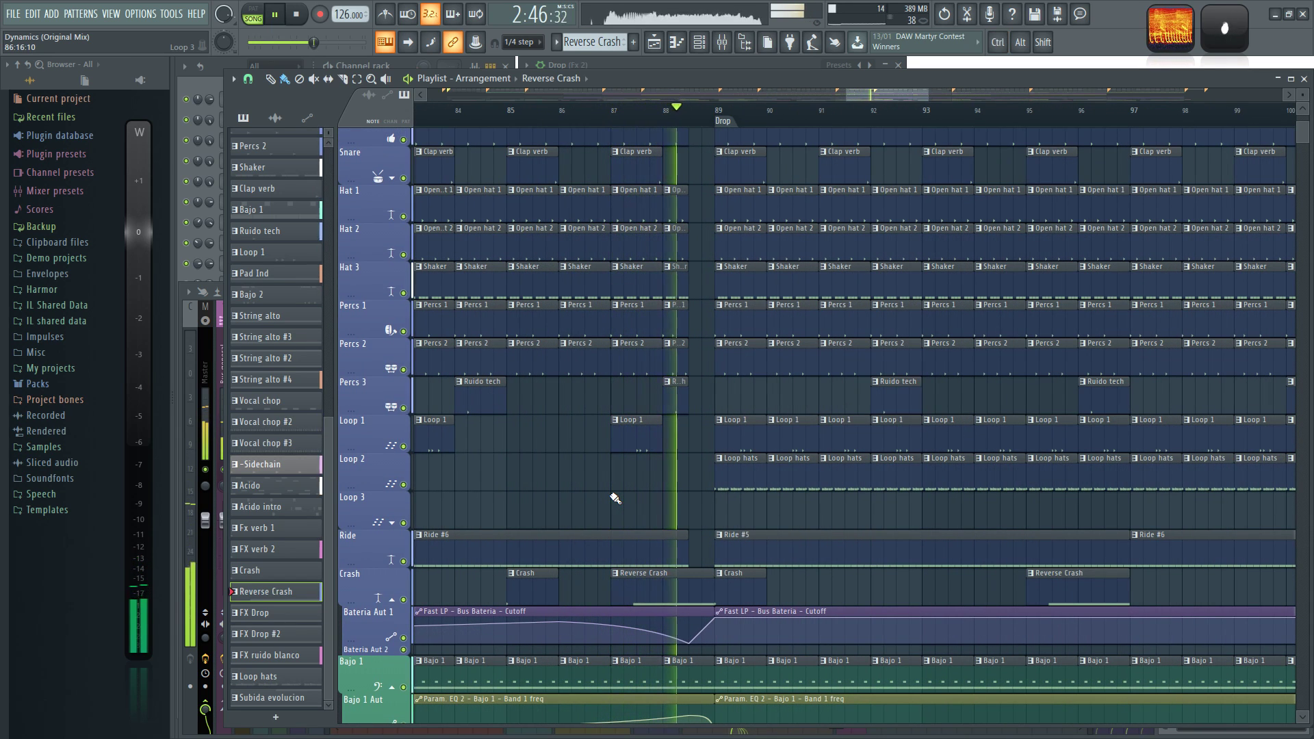
scroll(615, 499, "down", 3)
left_click_drag(614, 500, 771, 318)
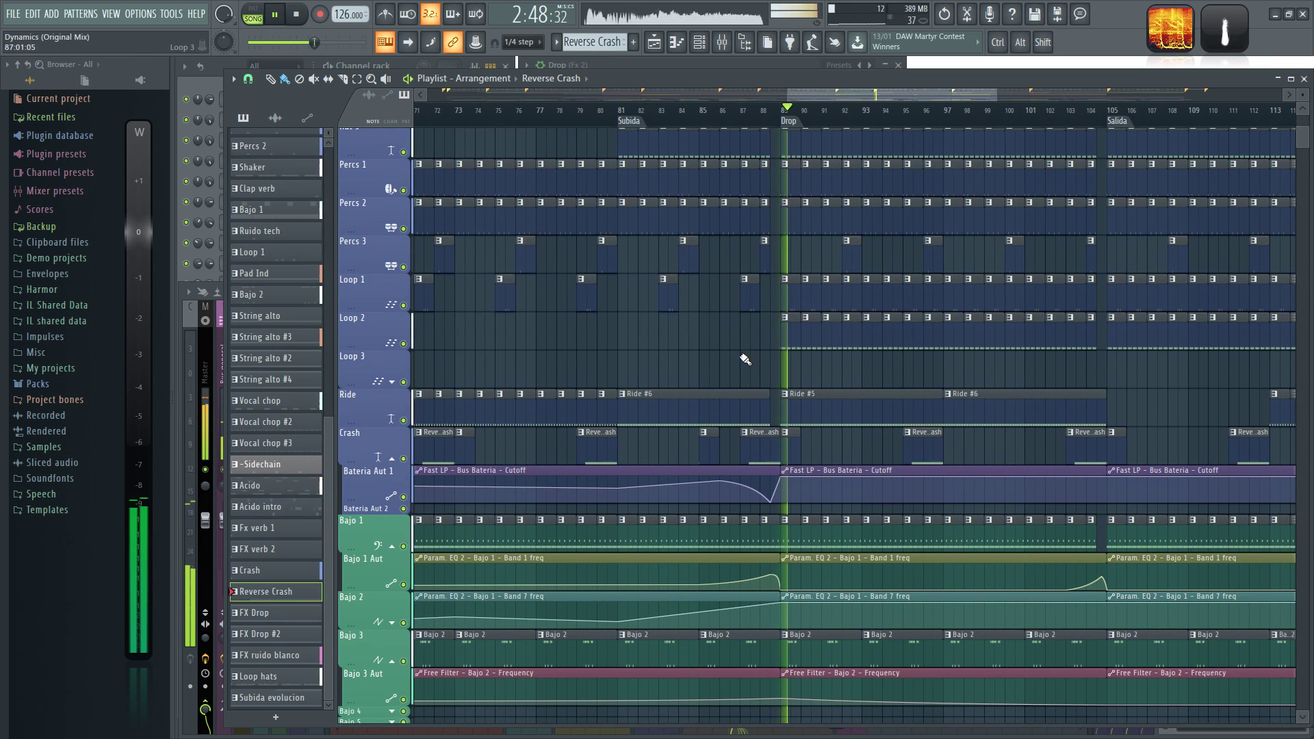
left_click_drag(839, 385, 647, 501)
scroll(716, 491, "down", 2)
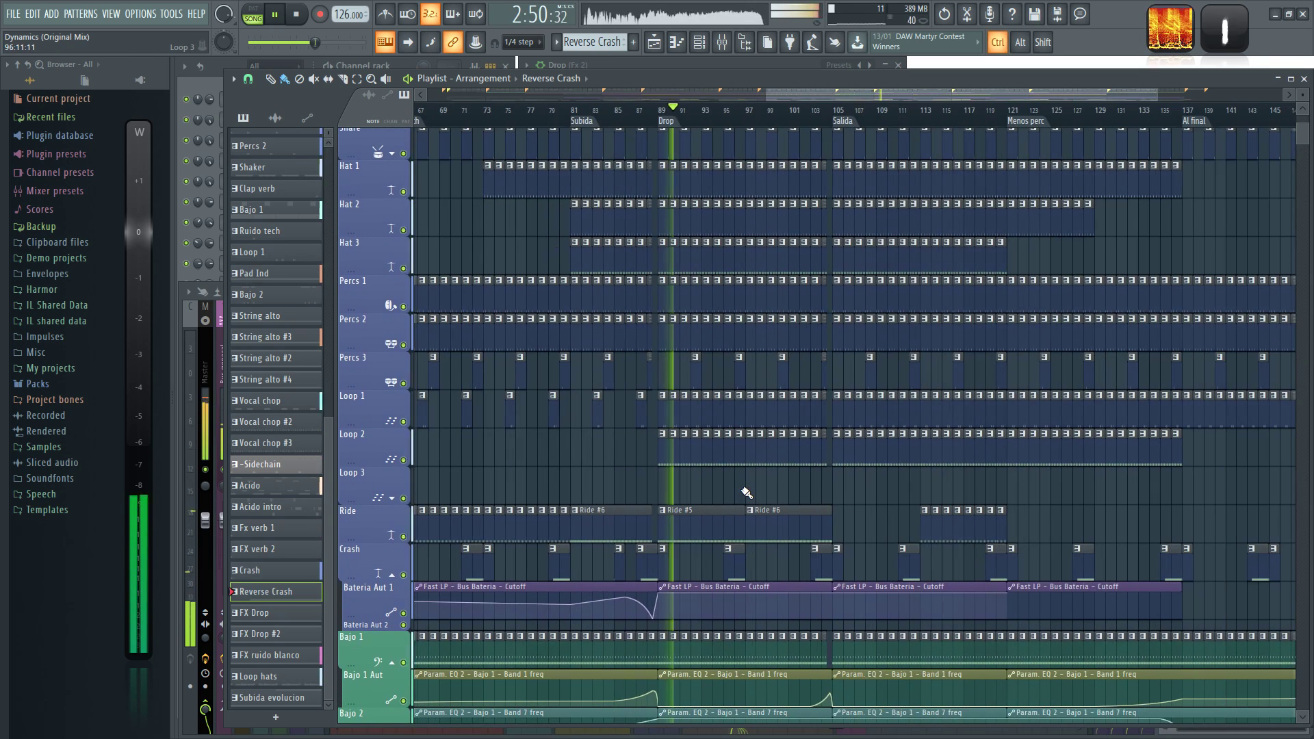
Step: Replay from Subida and set the Fruity Reeverb 2 dry level on Fx 4 to 89%
left_click(575, 110)
scroll(594, 453, "down", 1)
scroll(594, 454, "down", 5)
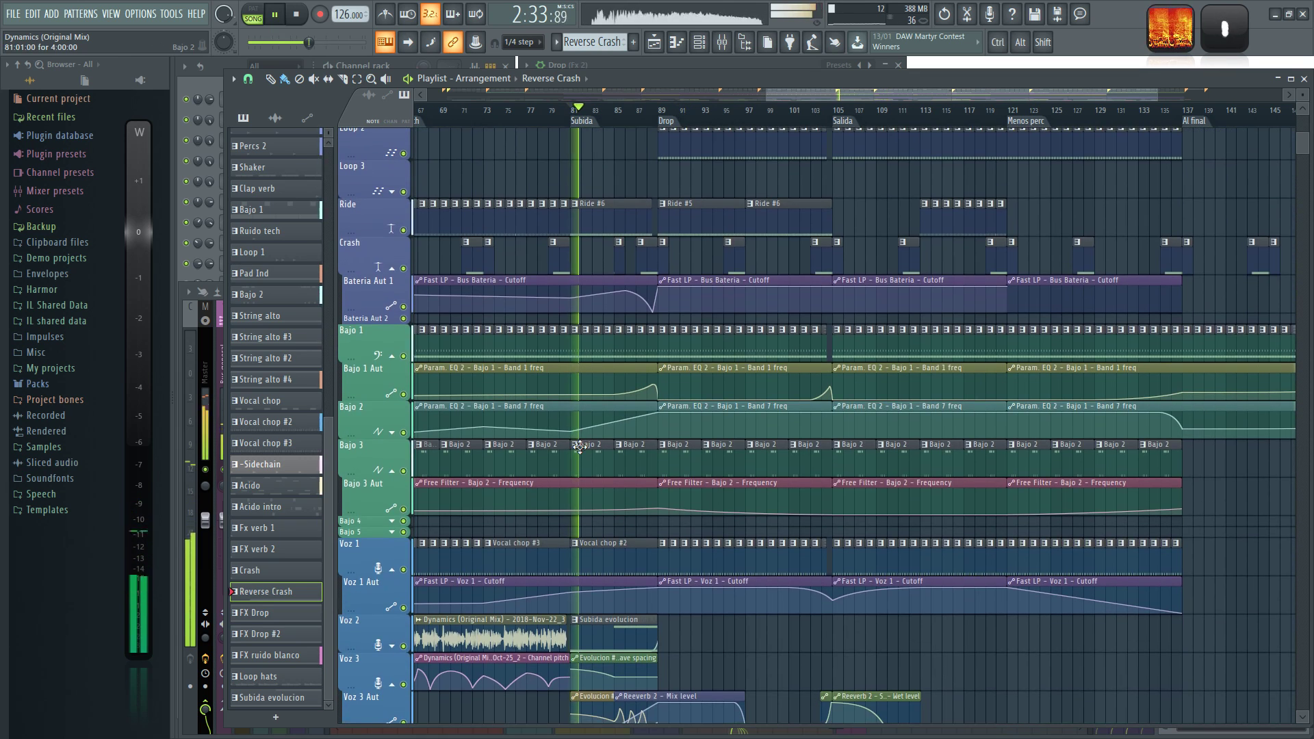
scroll(568, 443, "down", 2)
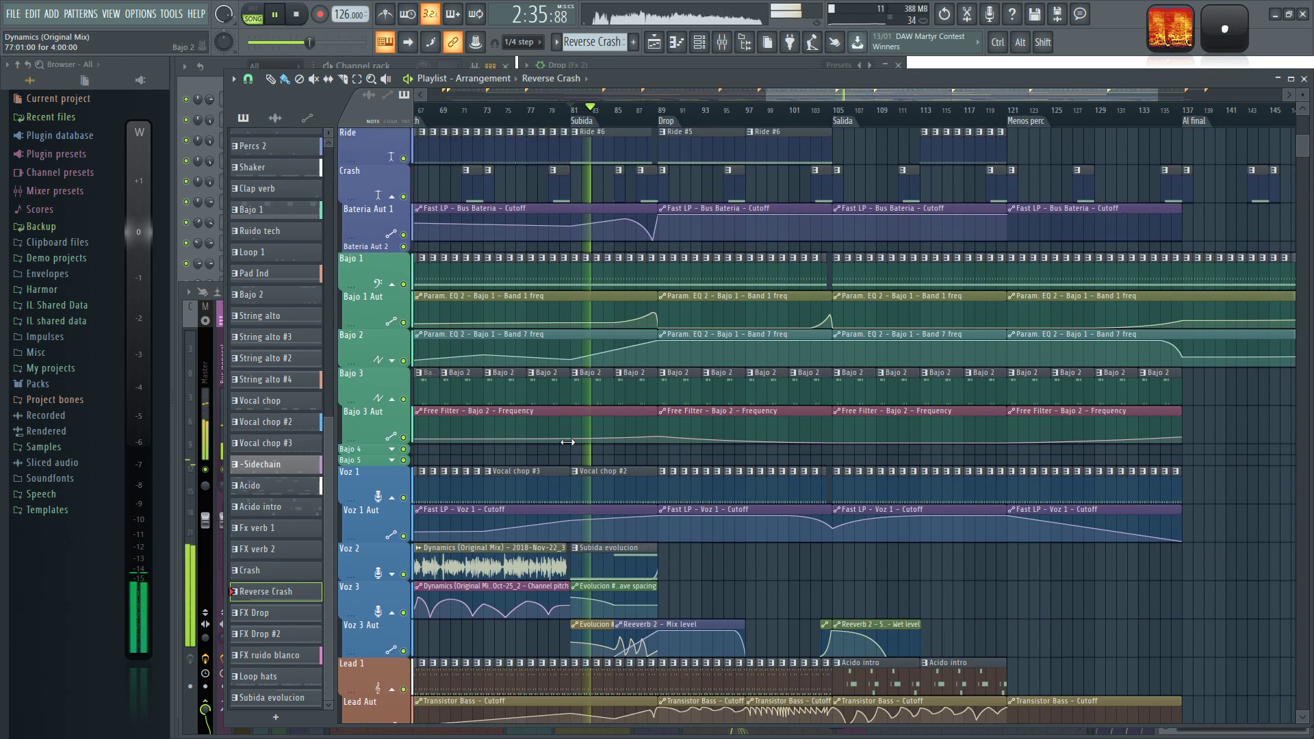
key("F9")
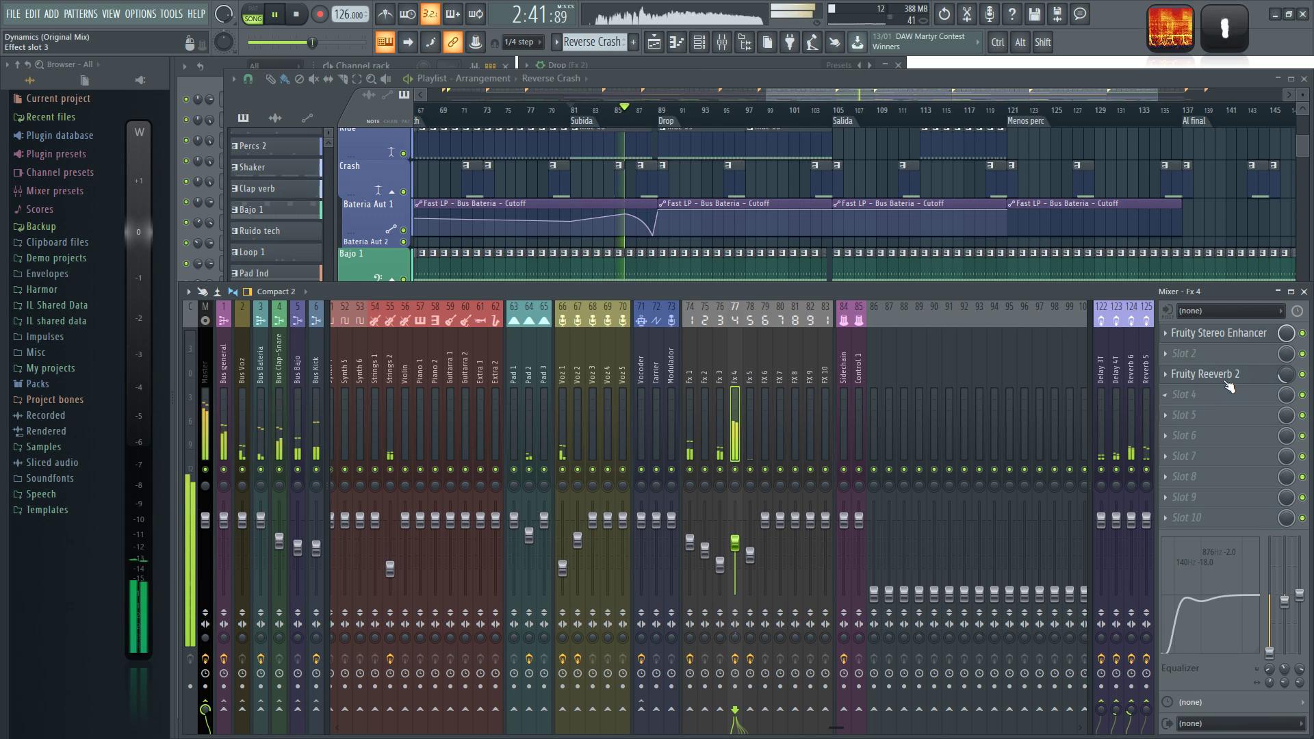
left_click(1198, 378)
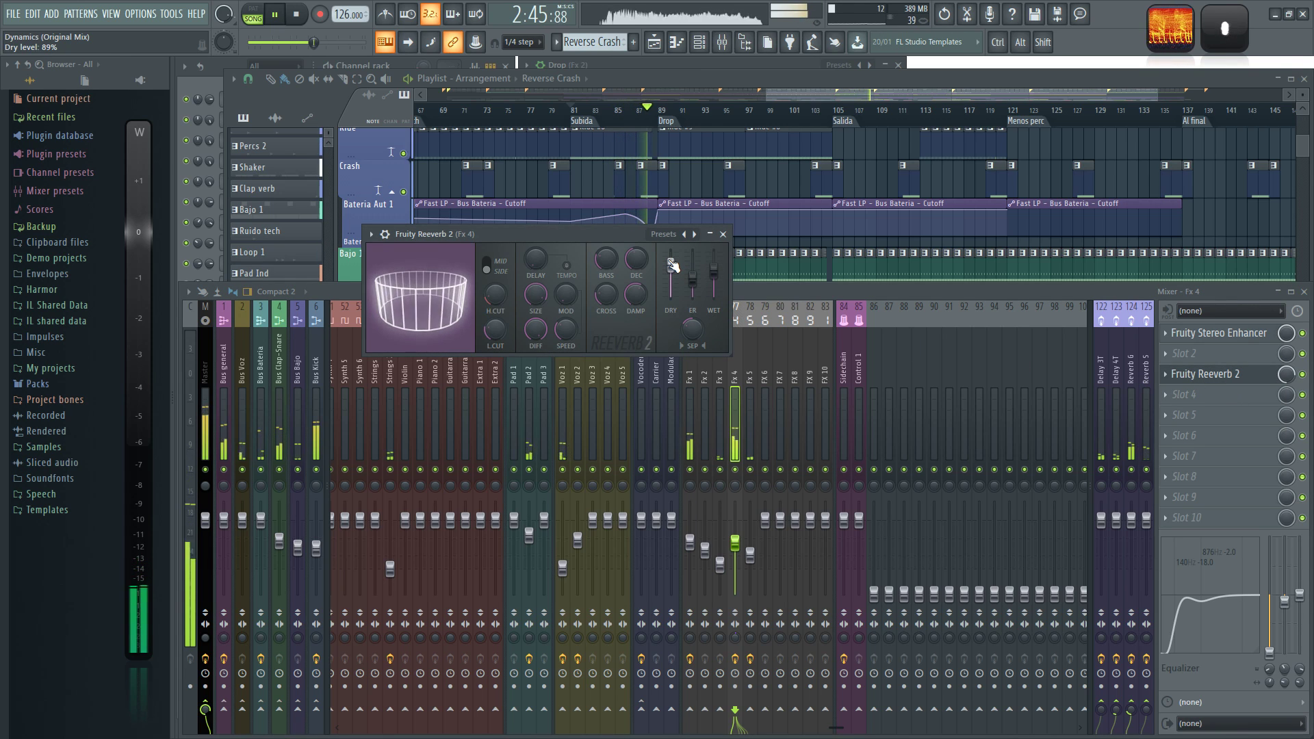
left_click(723, 234)
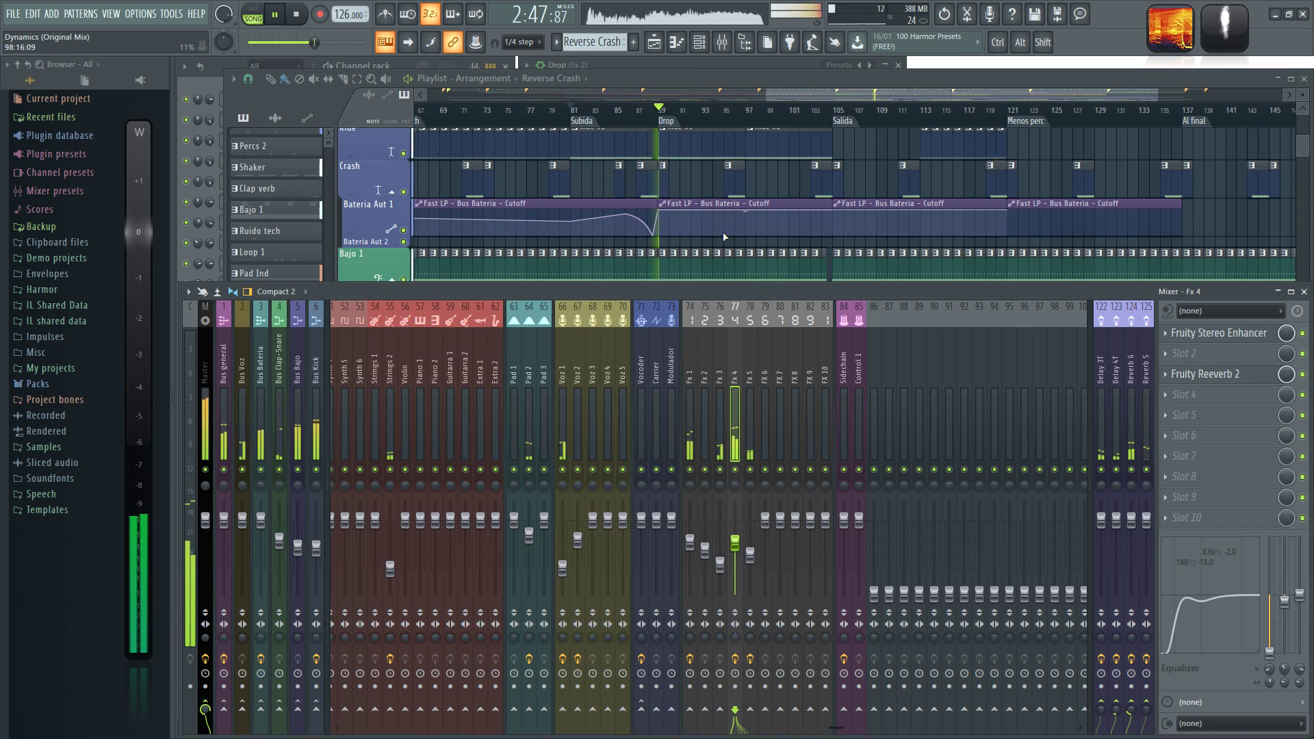
Step: Skip ahead from the Drop to audition the song at Salida and at Menos perc
right_click(703, 184)
scroll(705, 185, "up", 6)
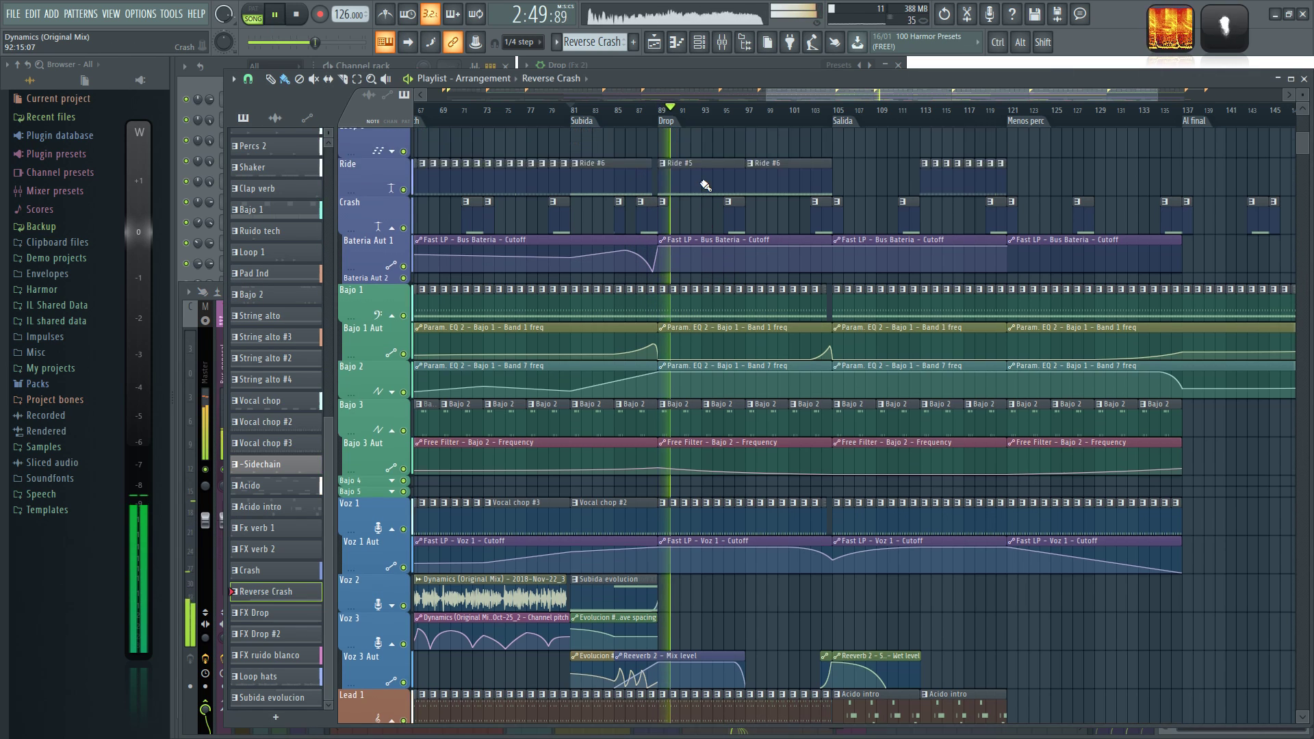
scroll(753, 215, "up", 4)
scroll(765, 212, "right", 2)
left_click(742, 115)
scroll(815, 214, "right", 4)
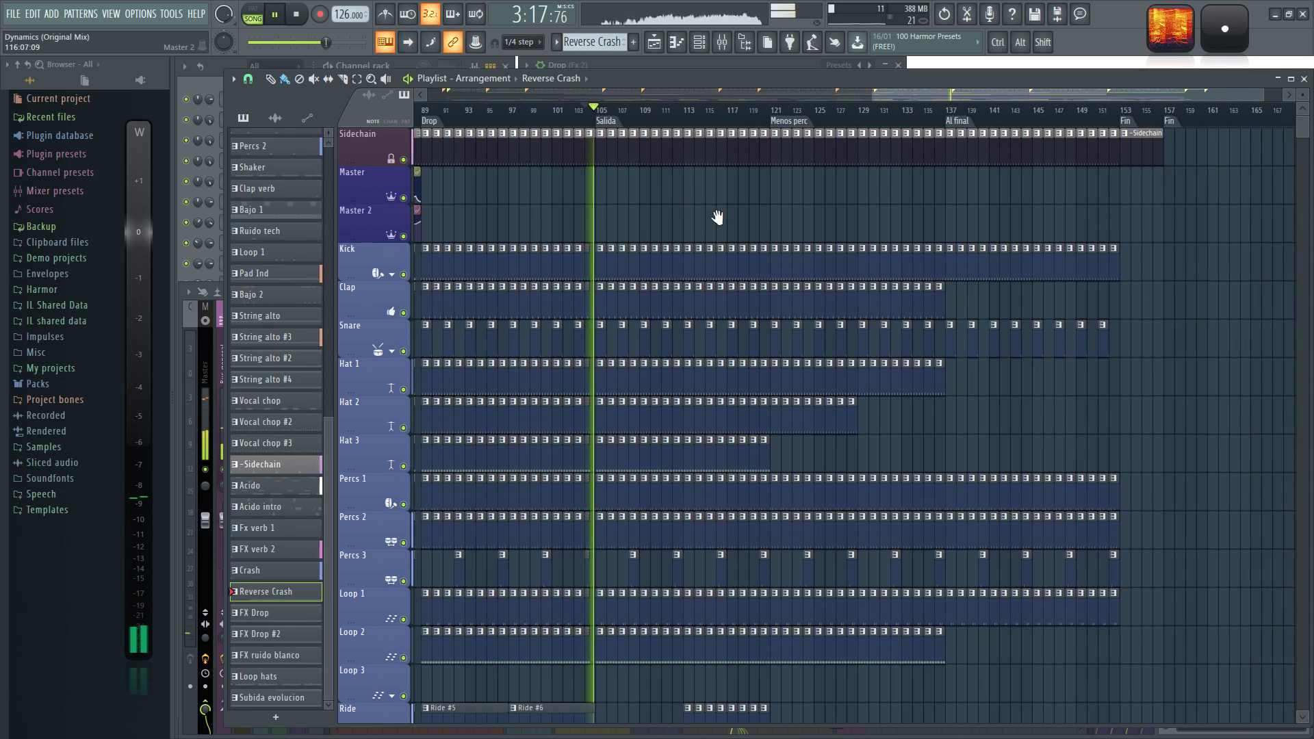
scroll(696, 214, "right", 1)
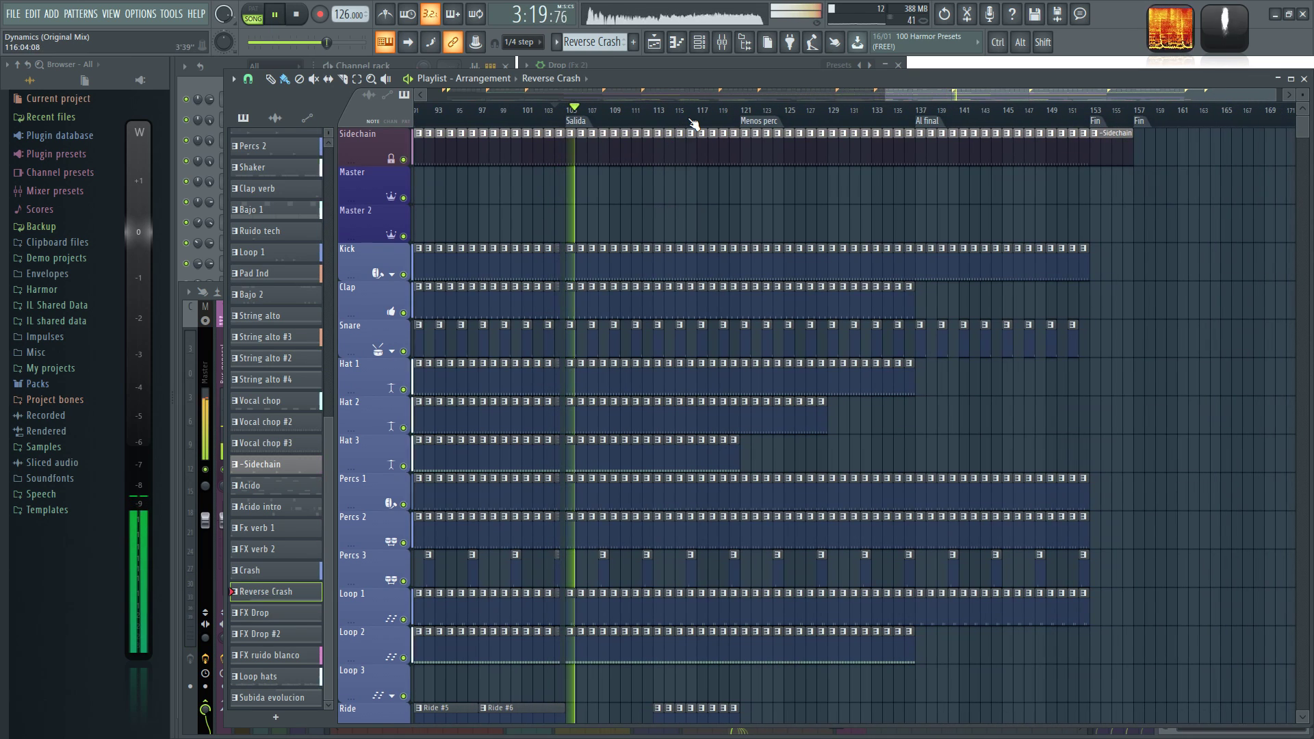
left_click(699, 118)
left_click(737, 115)
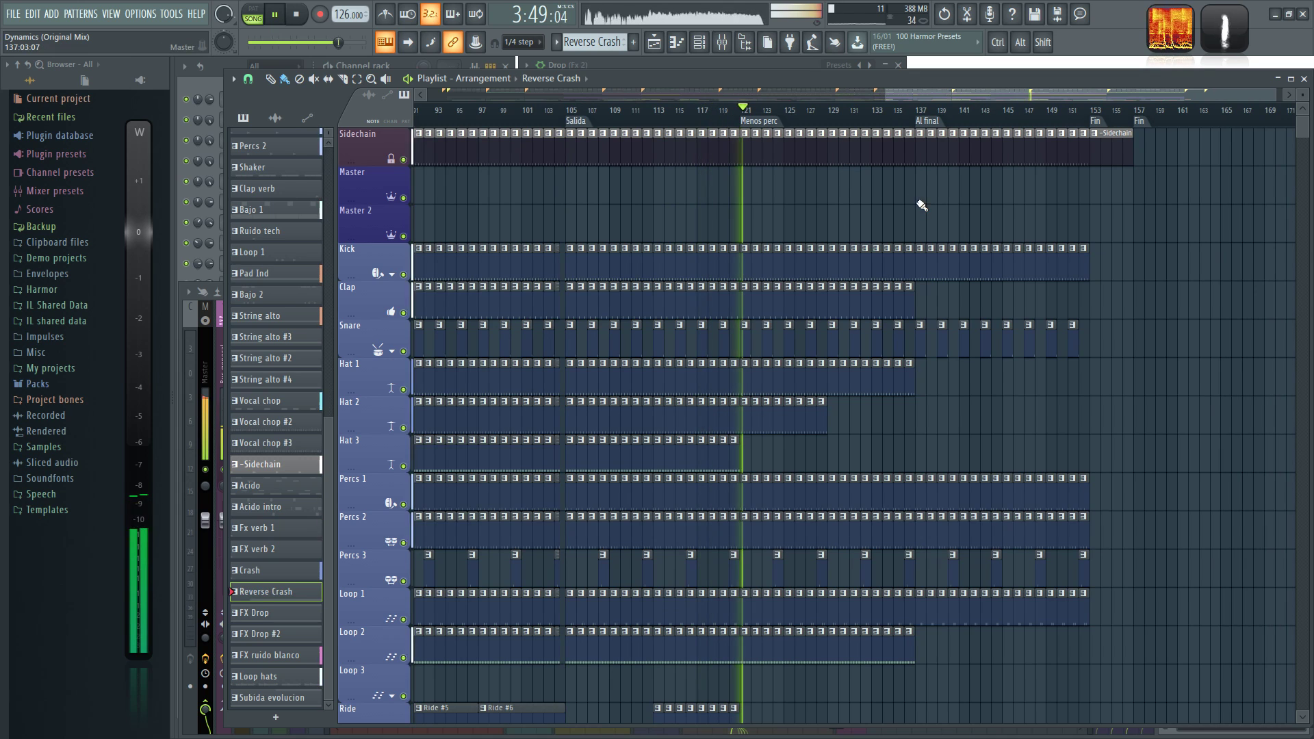
Step: Audition the song at Al final and near bar 148, examining the playlist tracks down to the FX tracks
scroll(797, 151, "right", 2)
left_click(813, 117)
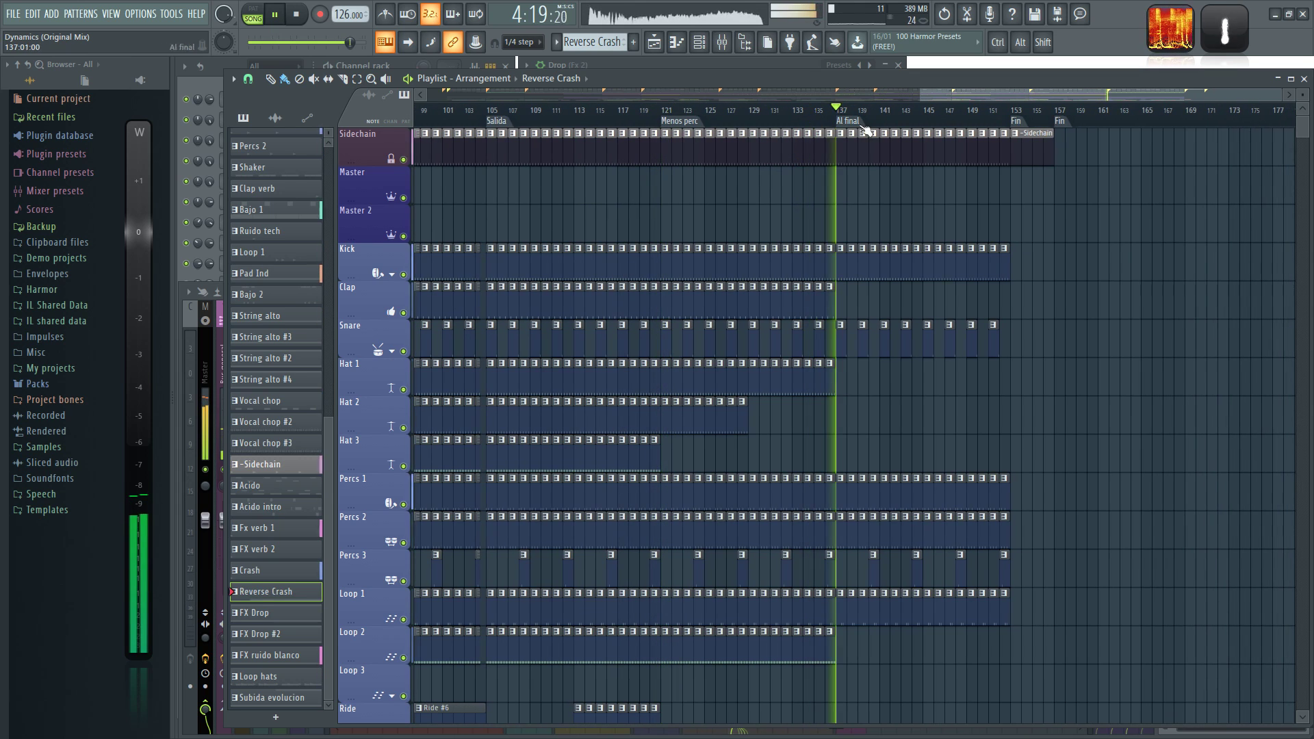
scroll(801, 195, "right", 2)
scroll(801, 195, "right", 4)
left_click(746, 116)
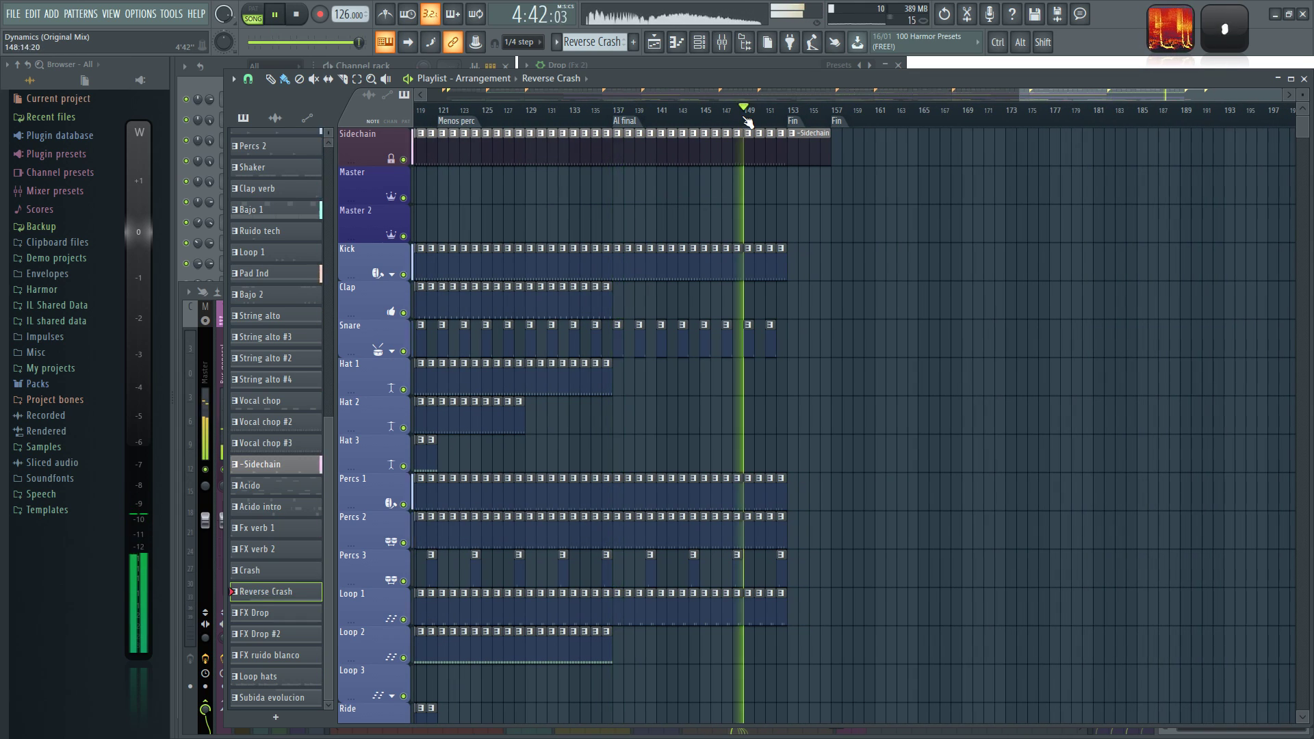
scroll(958, 250, "down", 10)
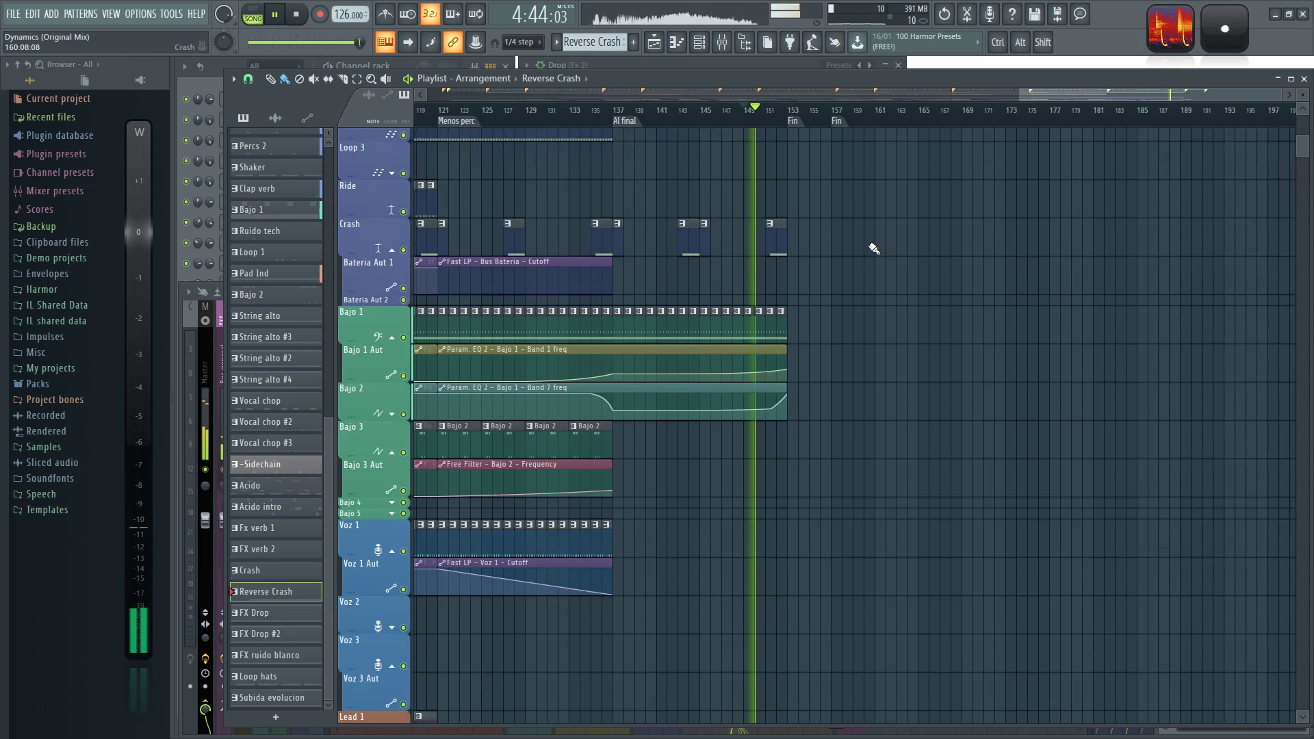
scroll(870, 250, "down", 6)
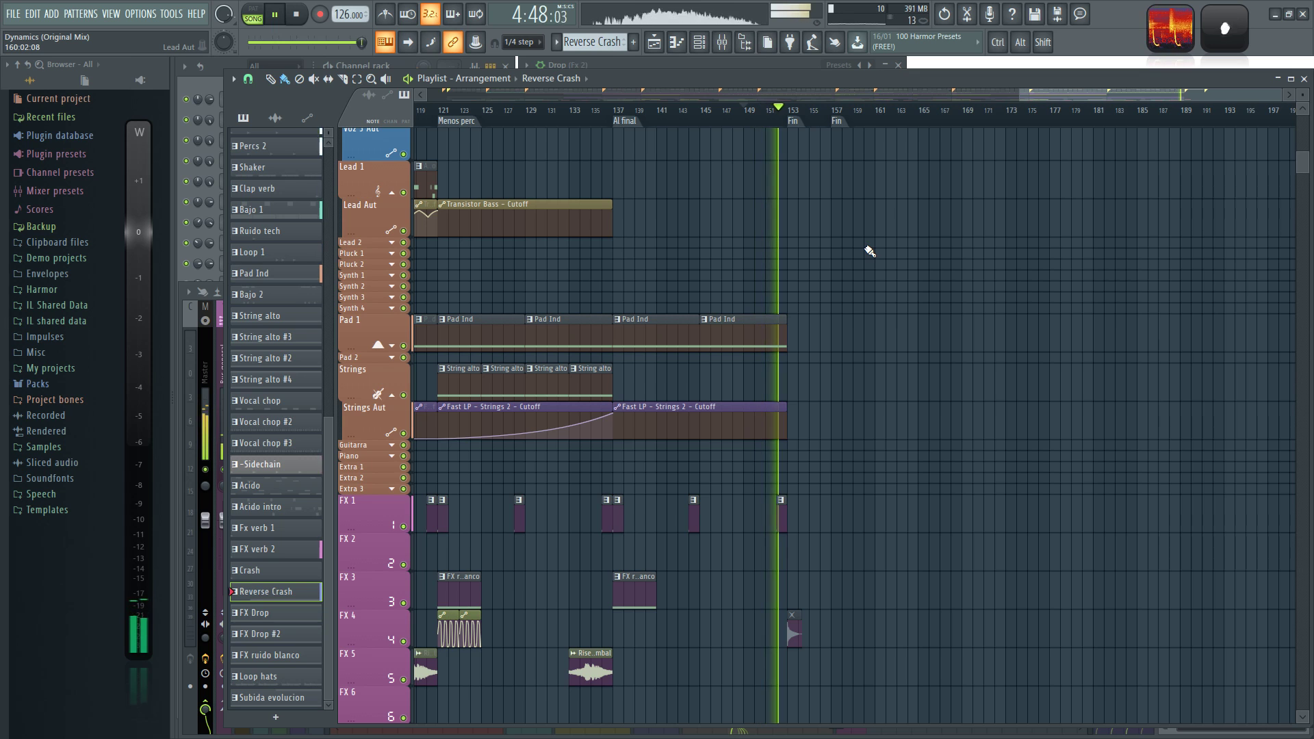
Step: Listen through the song's ending past both Fin markers, examining the tracks from the FX up to the Sidechain, and stop playback
scroll(787, 254, "up", 3)
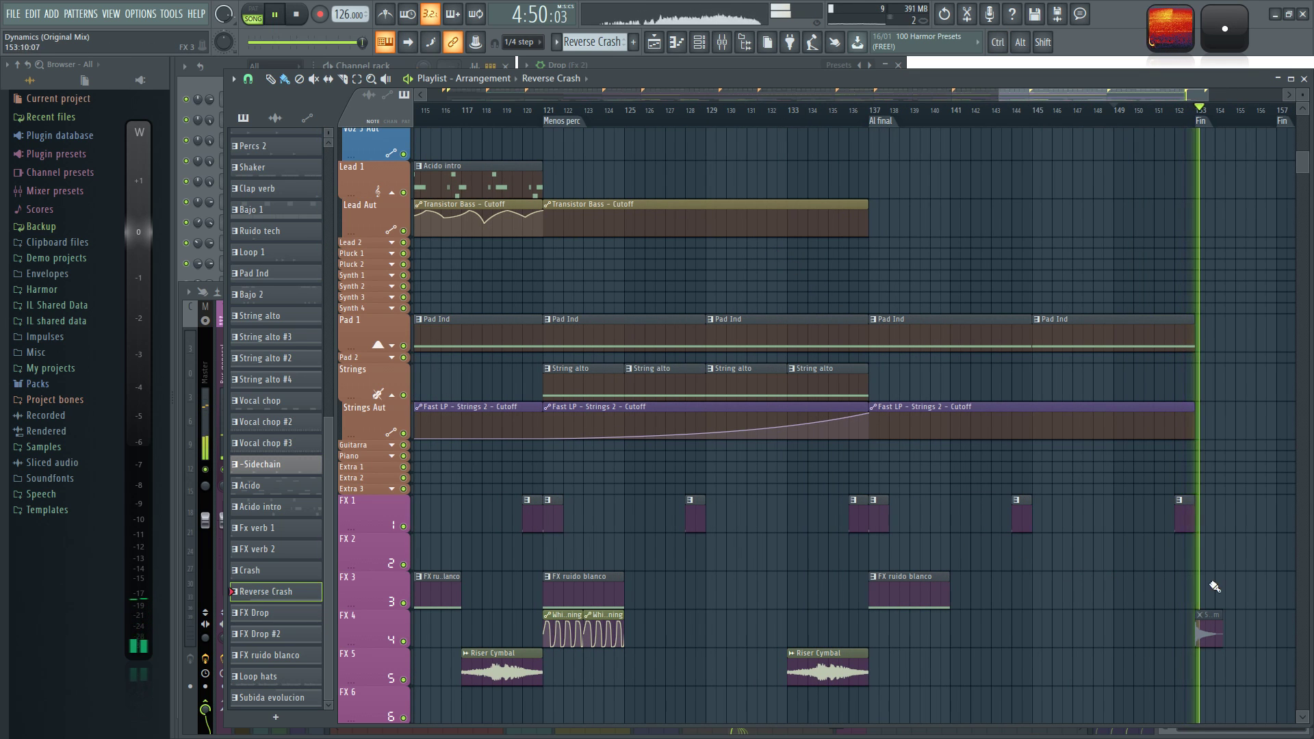
left_click_drag(1018, 579, 791, 528)
scroll(802, 438, "down", 5)
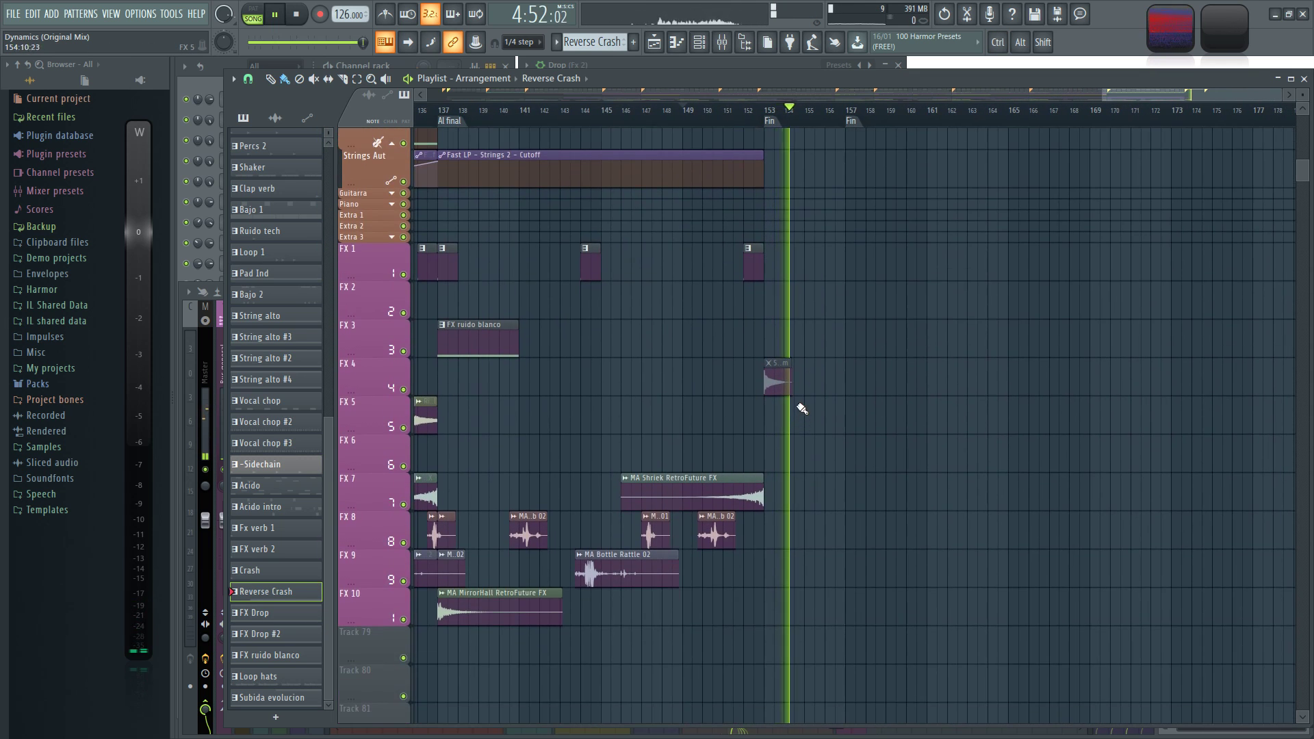
scroll(803, 405, "up", 3)
scroll(883, 409, "up", 2)
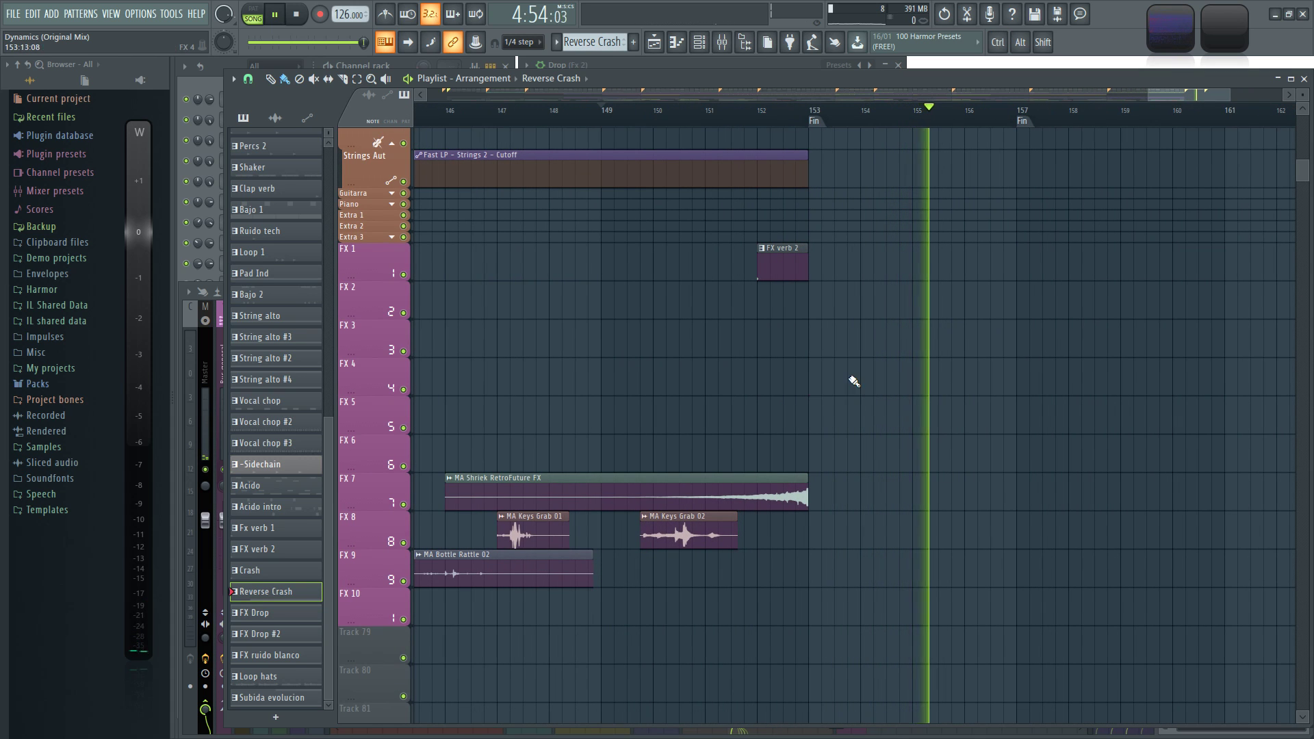
scroll(876, 387, "down", 3)
scroll(900, 440, "up", 8)
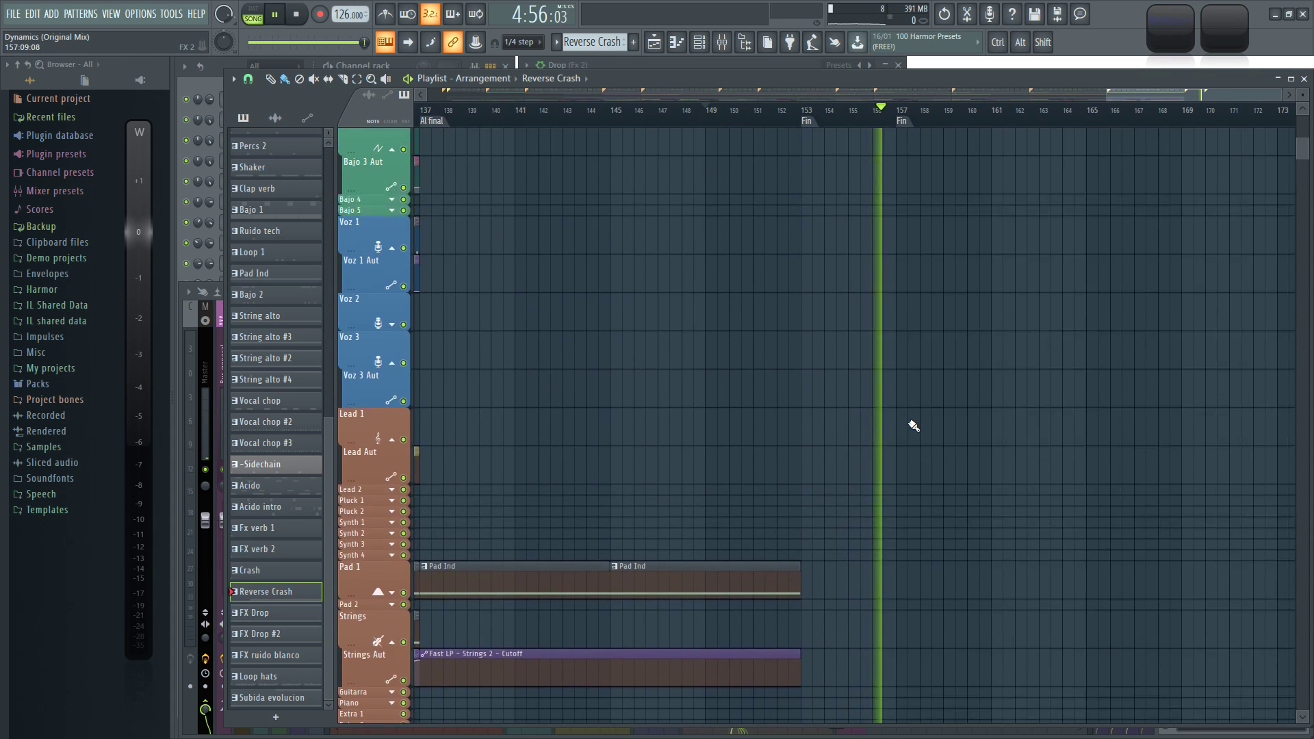
scroll(913, 425, "up", 5)
left_click(297, 15)
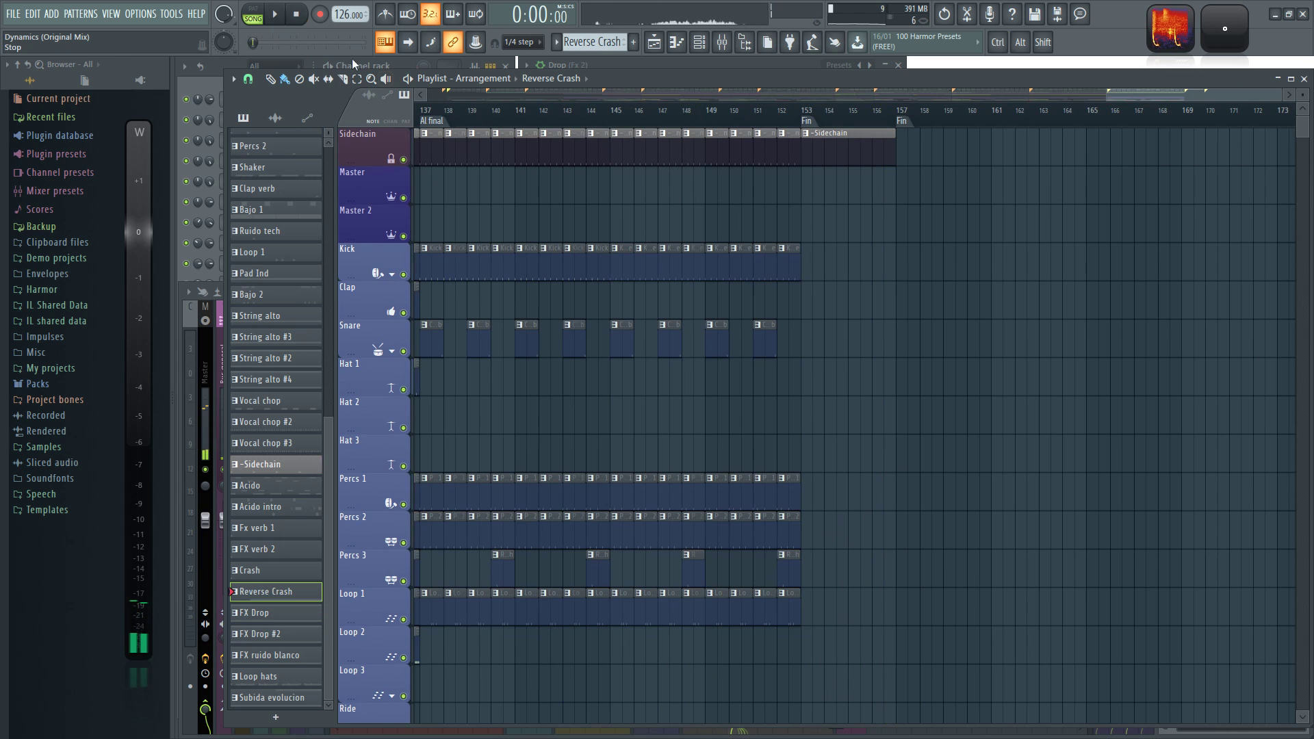
Step: Select the Master mixer track and disable the Fruity parametric EQ 2 in its fourth effect slot
scroll(971, 335, "down", 5)
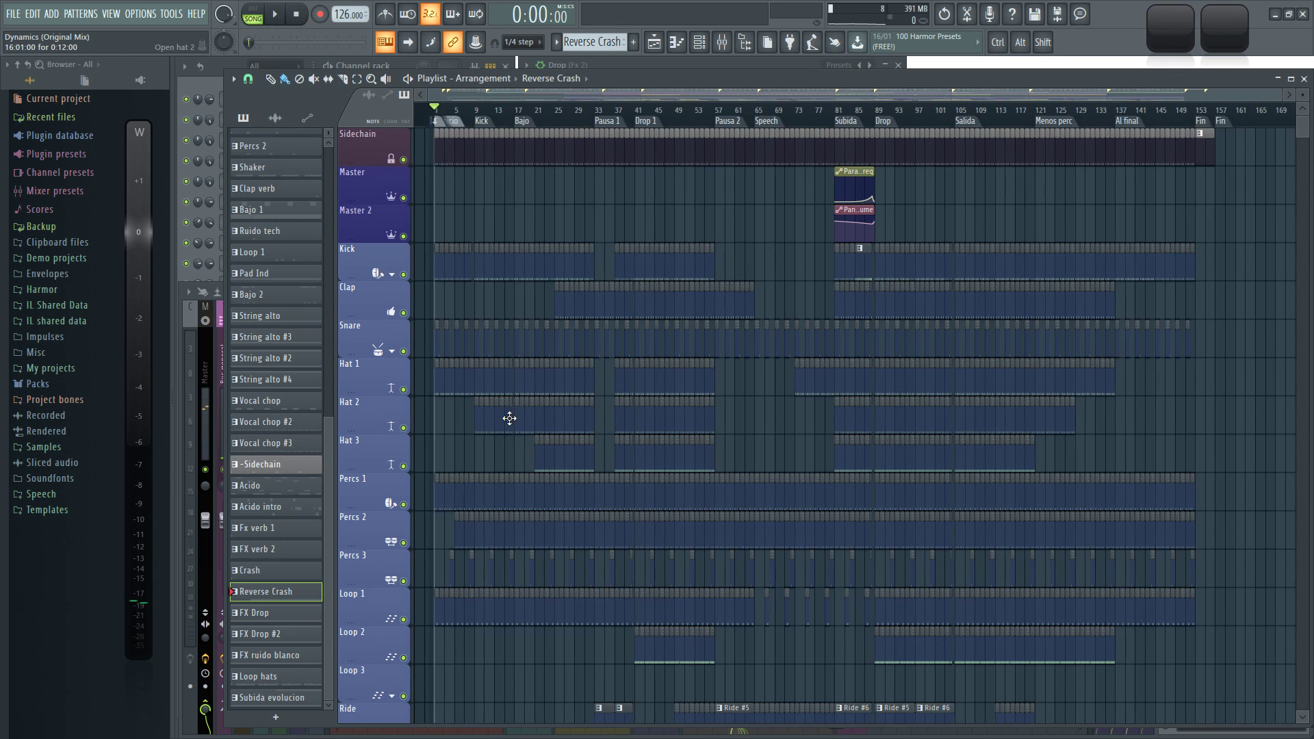
key("F9")
left_click(207, 361)
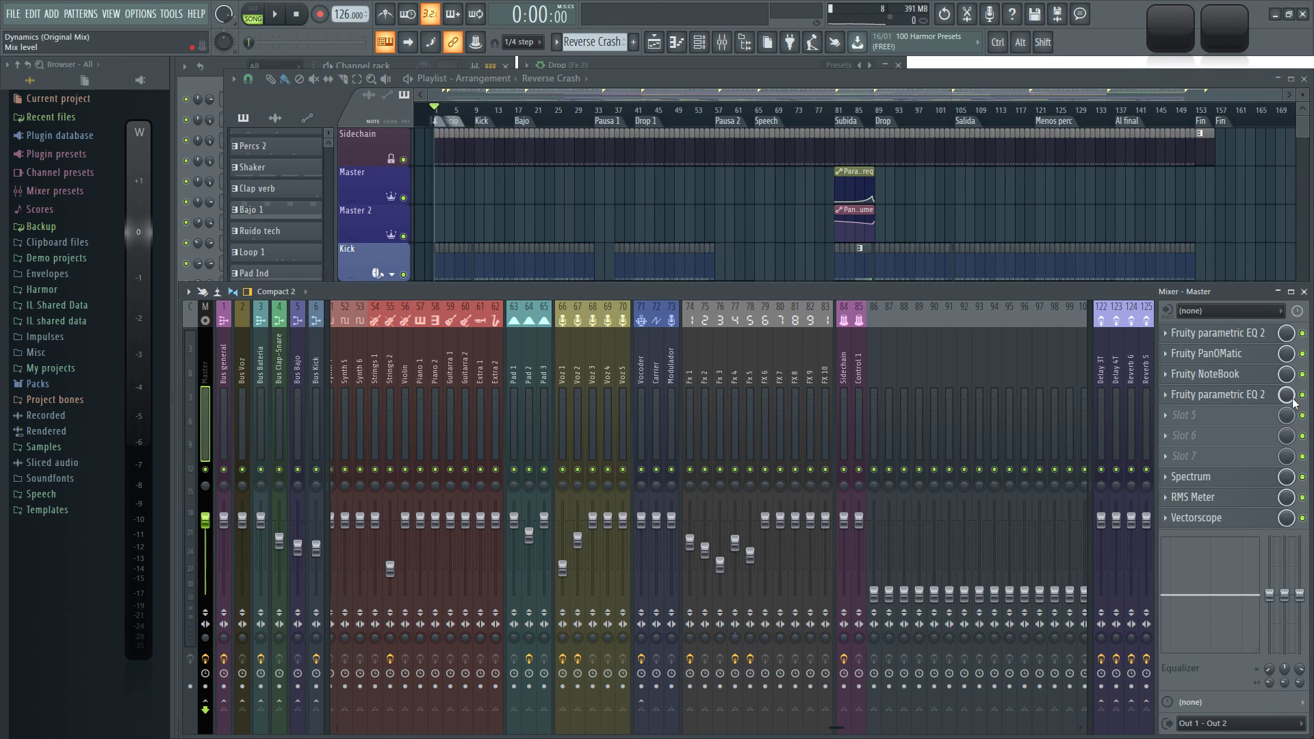
key("F9")
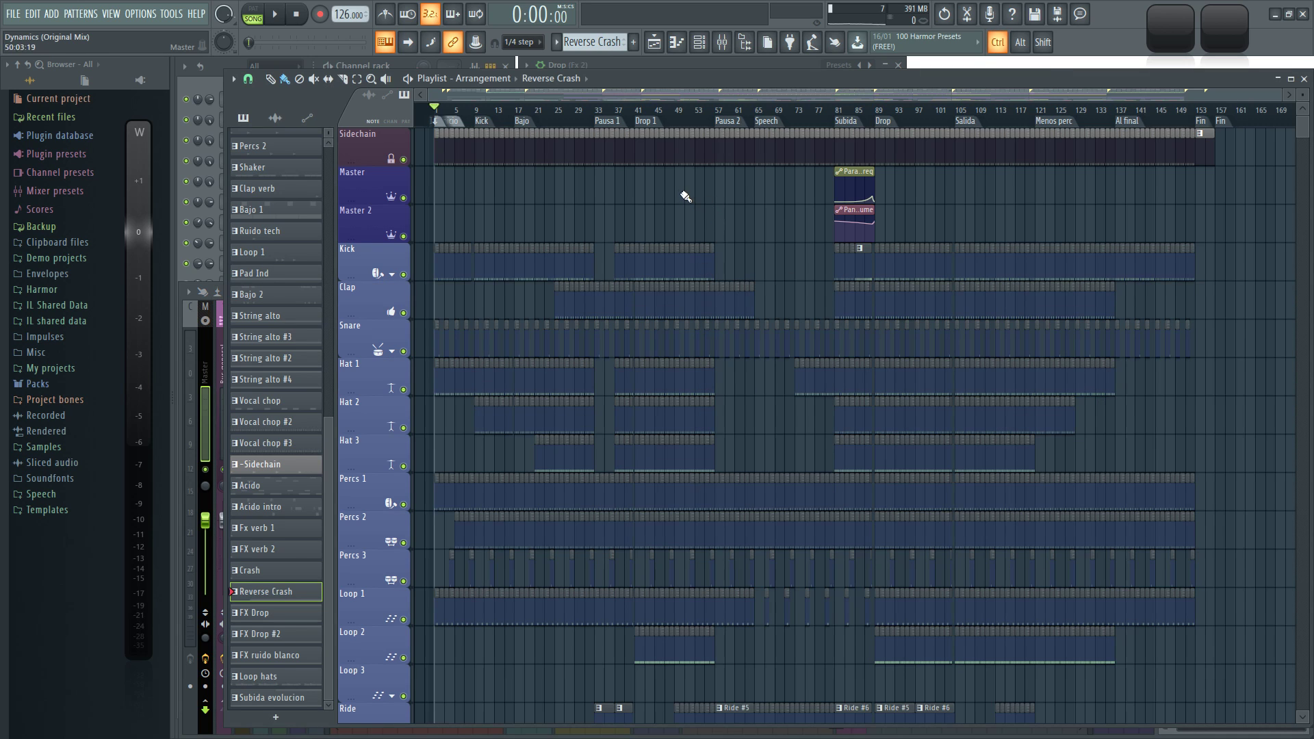
Step: Audition the song from Drop 1 while checking the levels of the Master and the other mixer tracks
scroll(560, 182, "up", 3, "ctrl")
left_click(732, 110)
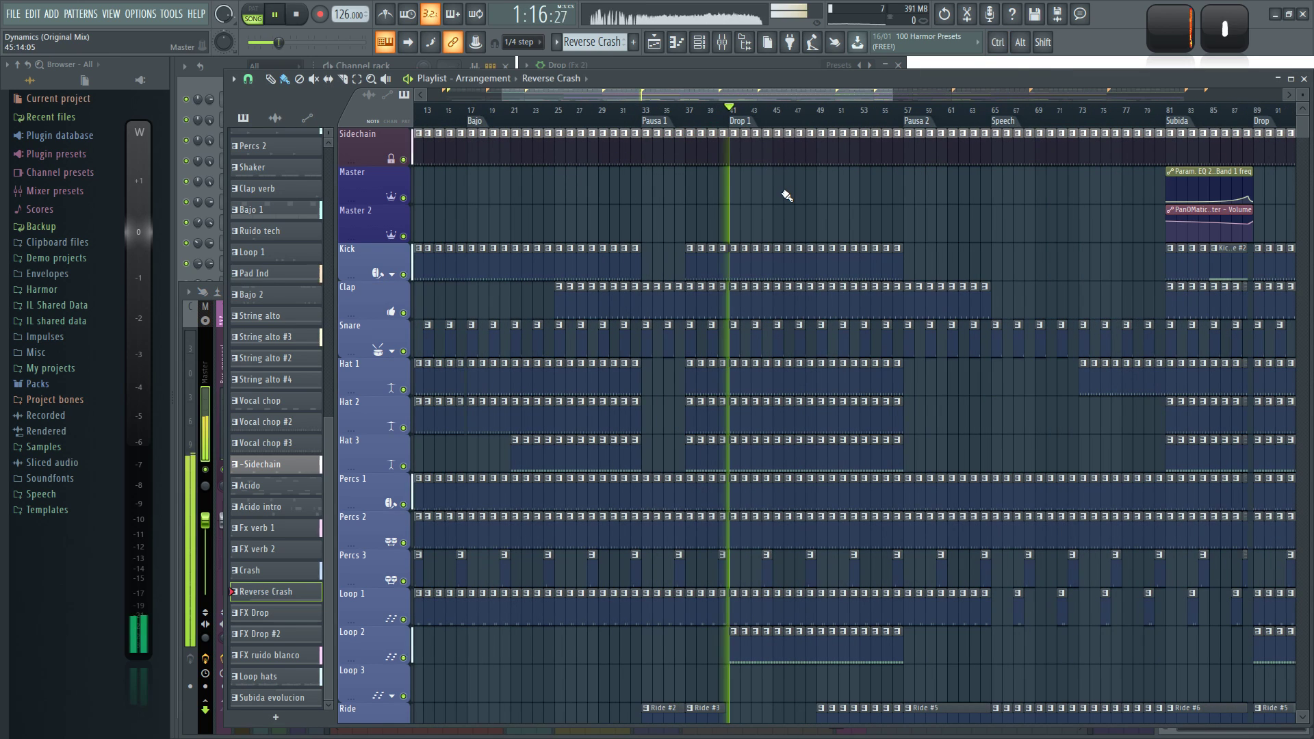
key("F9")
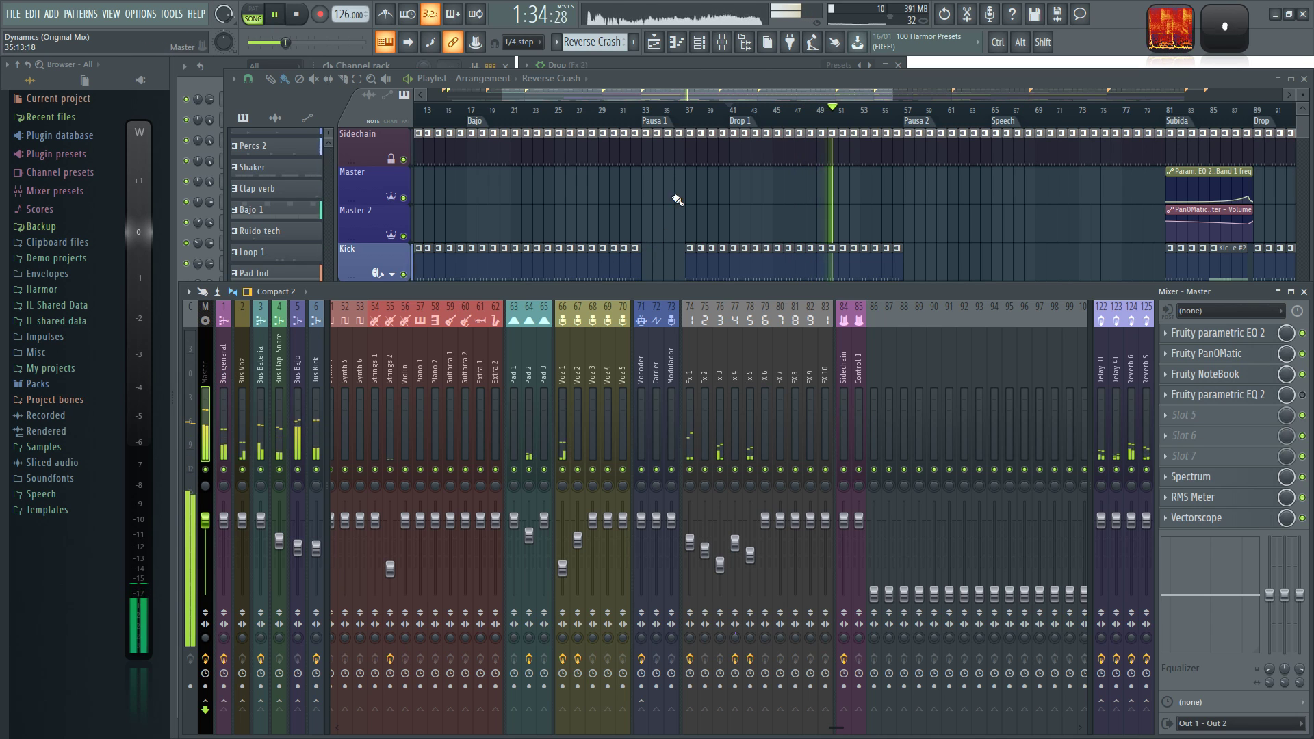
left_click(961, 192)
Step: Skip ahead to audition the song from the Drop and check the Master track's peak level
scroll(966, 192, "up", 2)
scroll(967, 191, "up", 1)
left_click_drag(1032, 194, 710, 212)
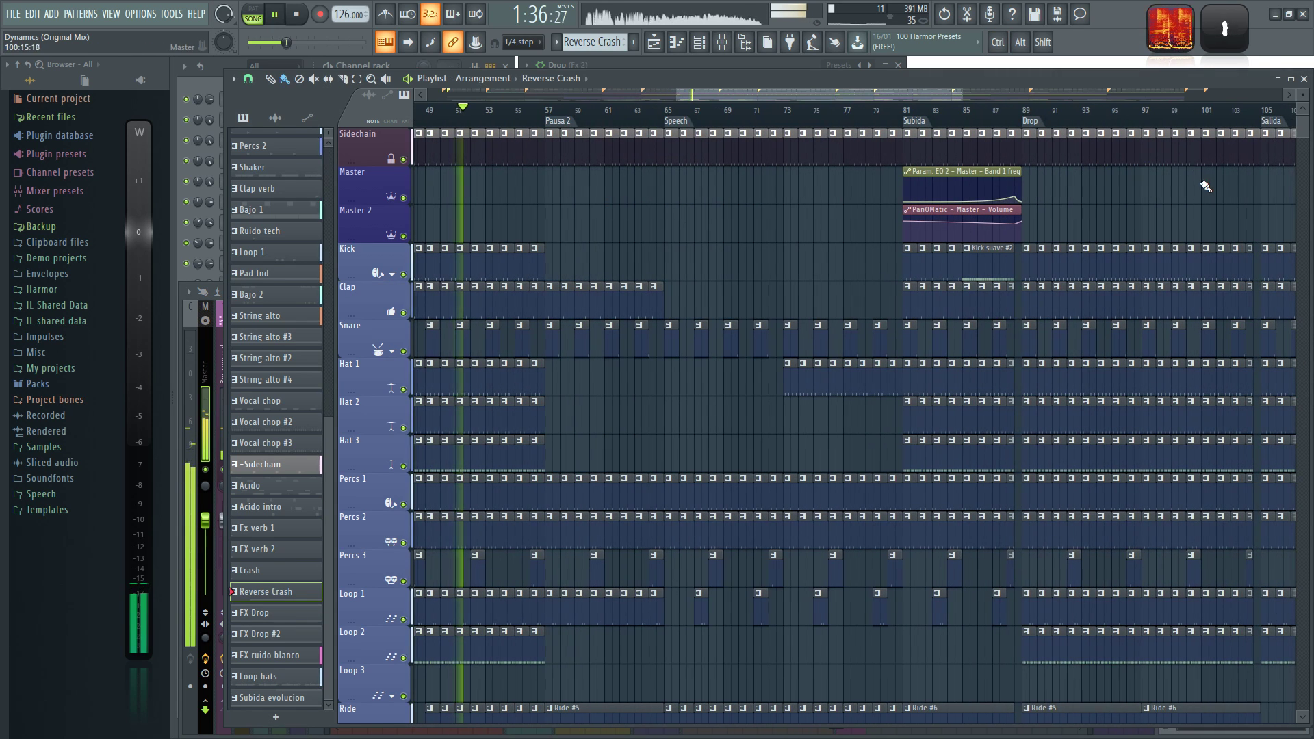
left_click_drag(1203, 182, 766, 129)
left_click(769, 111)
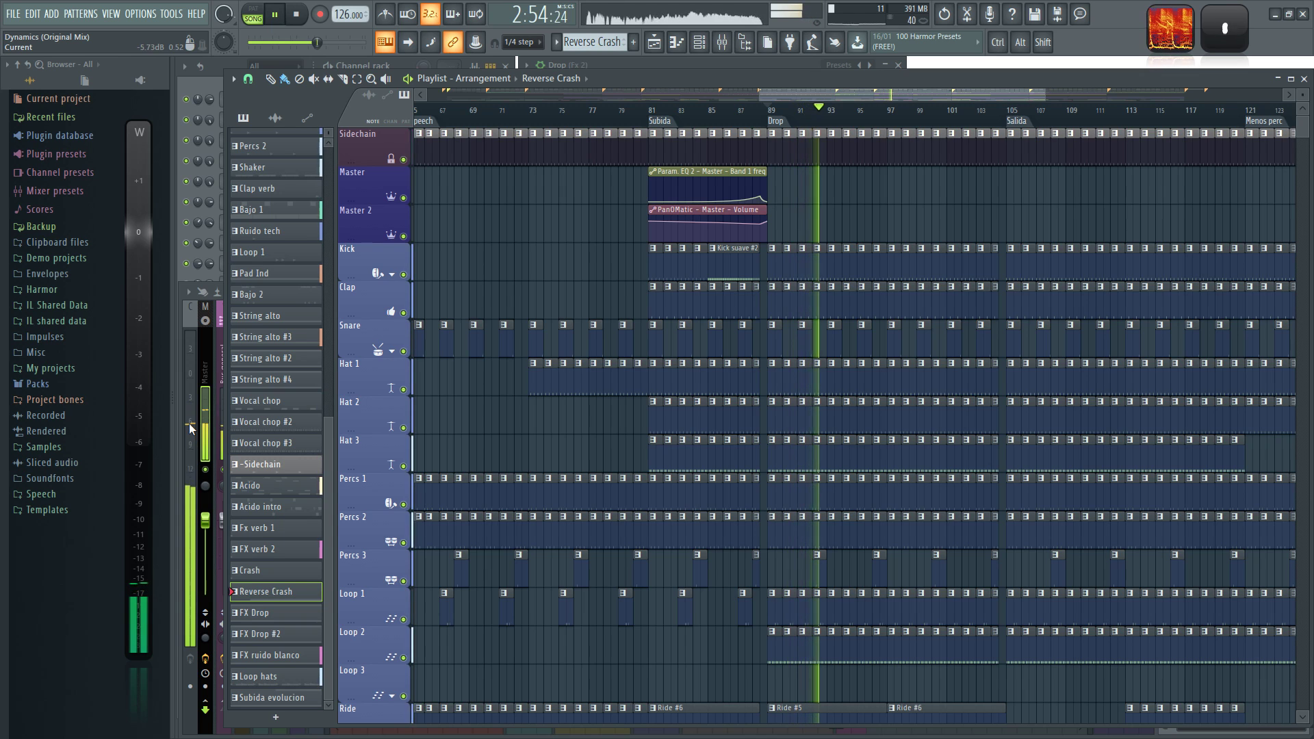
Step: Audition the song from Salida while watching the Master level, and stop playback
scroll(951, 215, "down", 1)
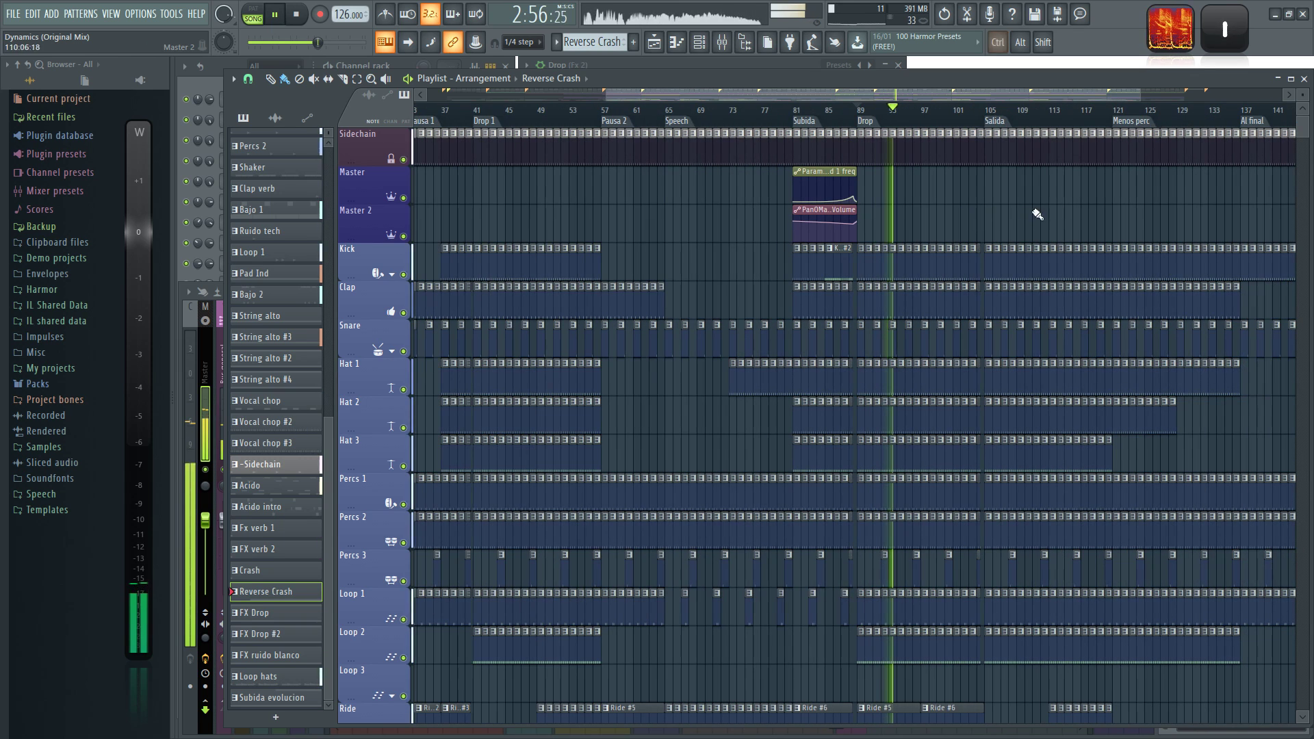
scroll(766, 253, "down", 1)
left_click_drag(767, 253, 751, 240)
scroll(780, 217, "down", 3)
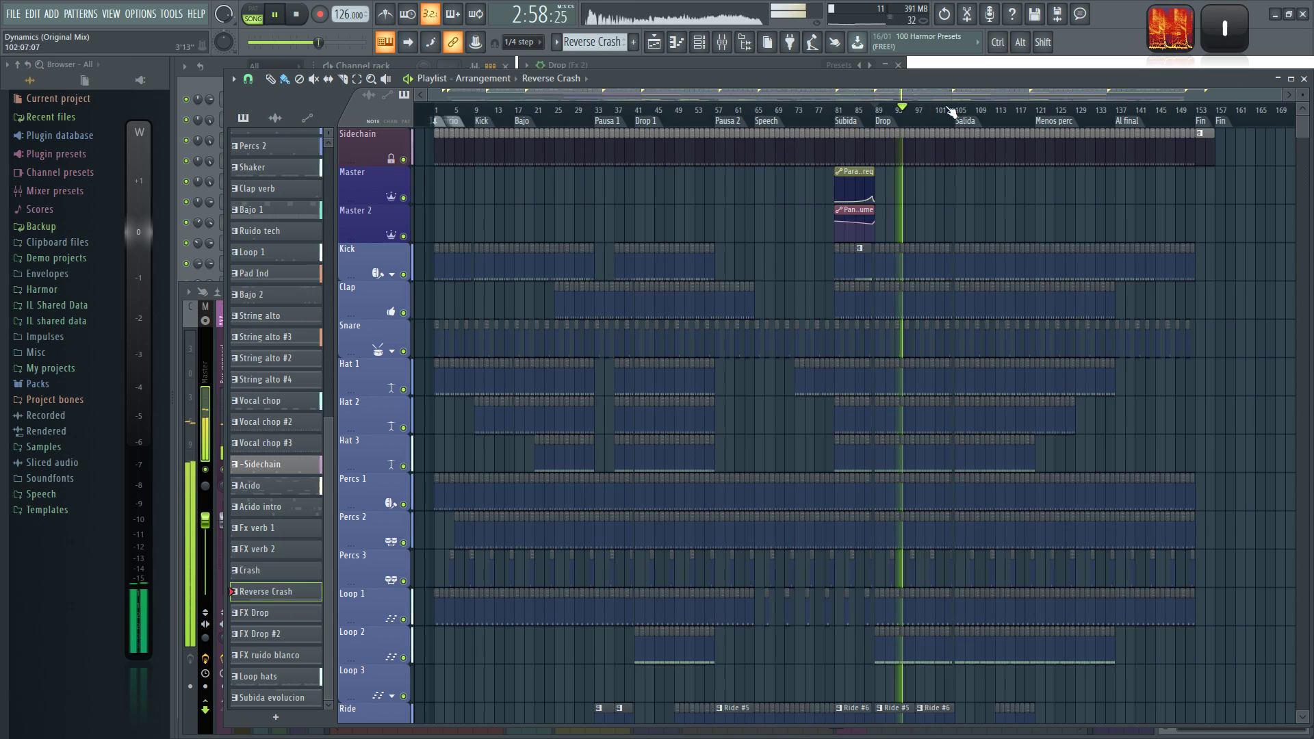
scroll(1004, 164, "up", 3)
left_click(880, 110)
left_click(304, 19)
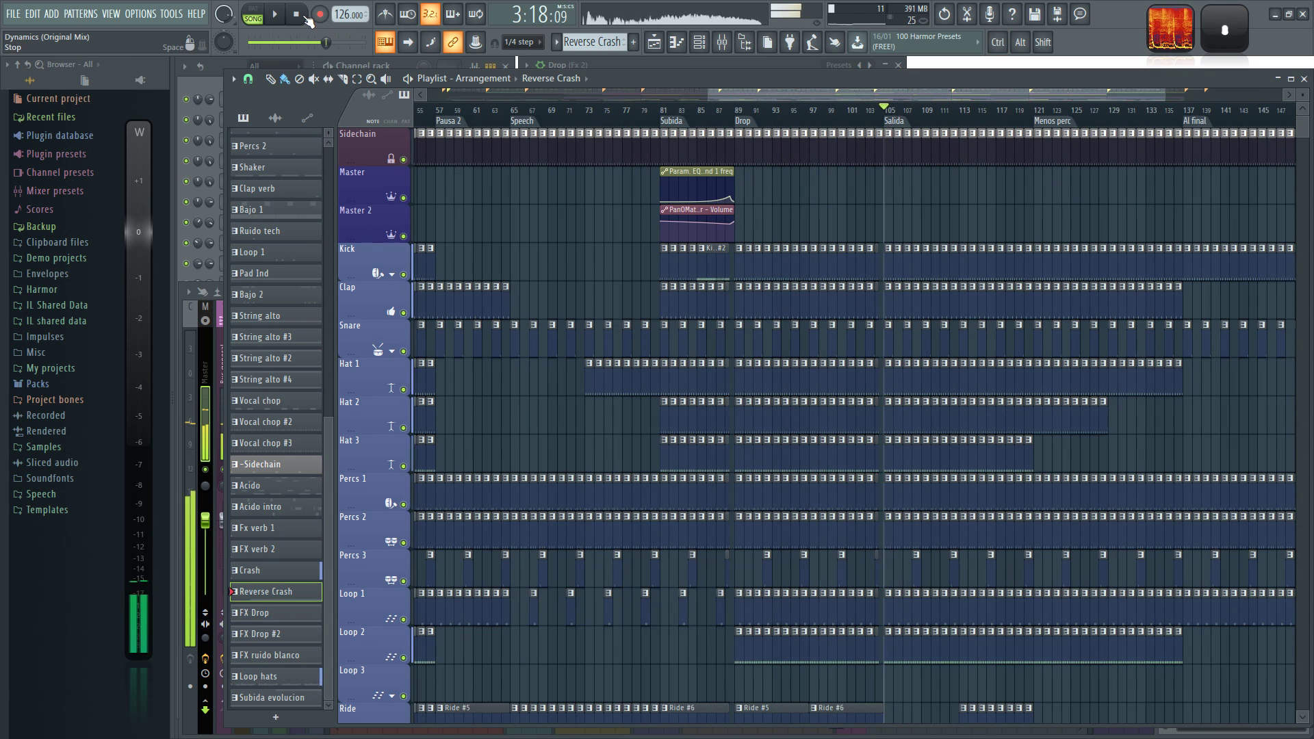